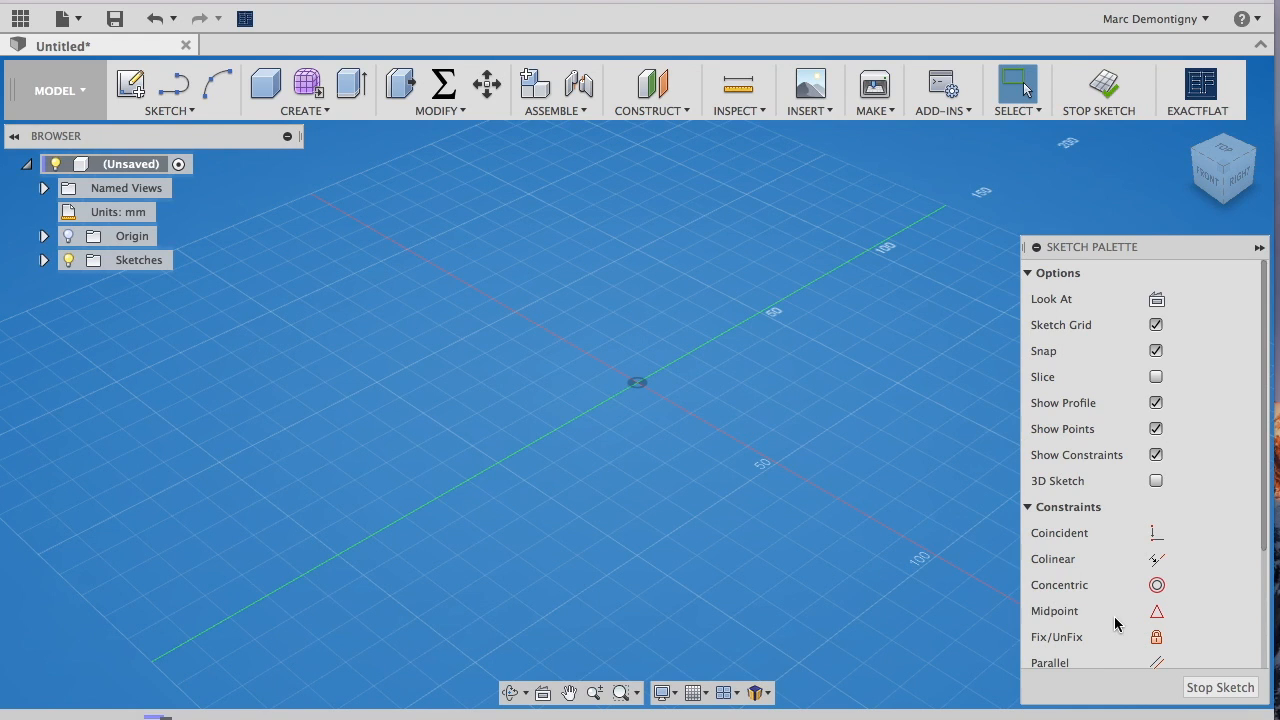
# Draw a closed four-line rectangle from the origin, about 87 mm along the green axis and about 60 mm wide
pyautogui.click(176, 88)
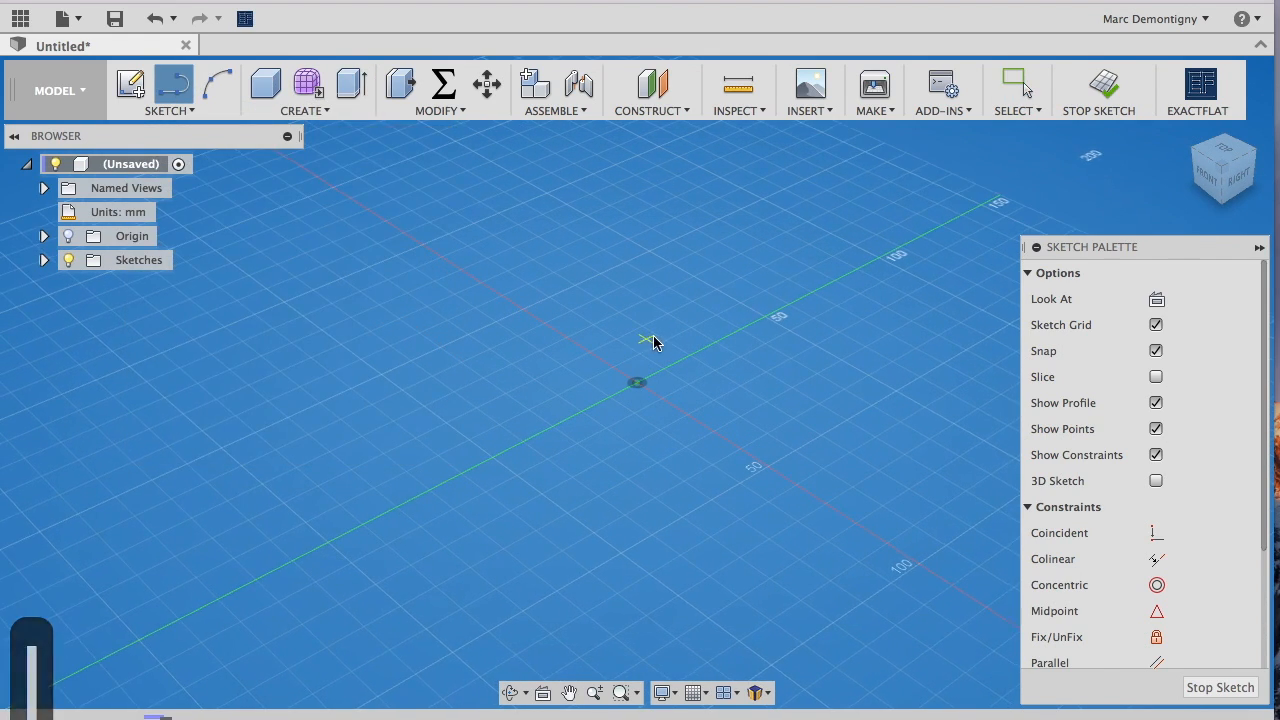
pyautogui.click(639, 383)
pyautogui.keyDown('shift'); pyautogui.moveTo(639, 383); pyautogui.dragTo(495, 380, button='middle'); pyautogui.keyUp('shift')
pyautogui.click(317, 408)
pyautogui.click(319, 291)
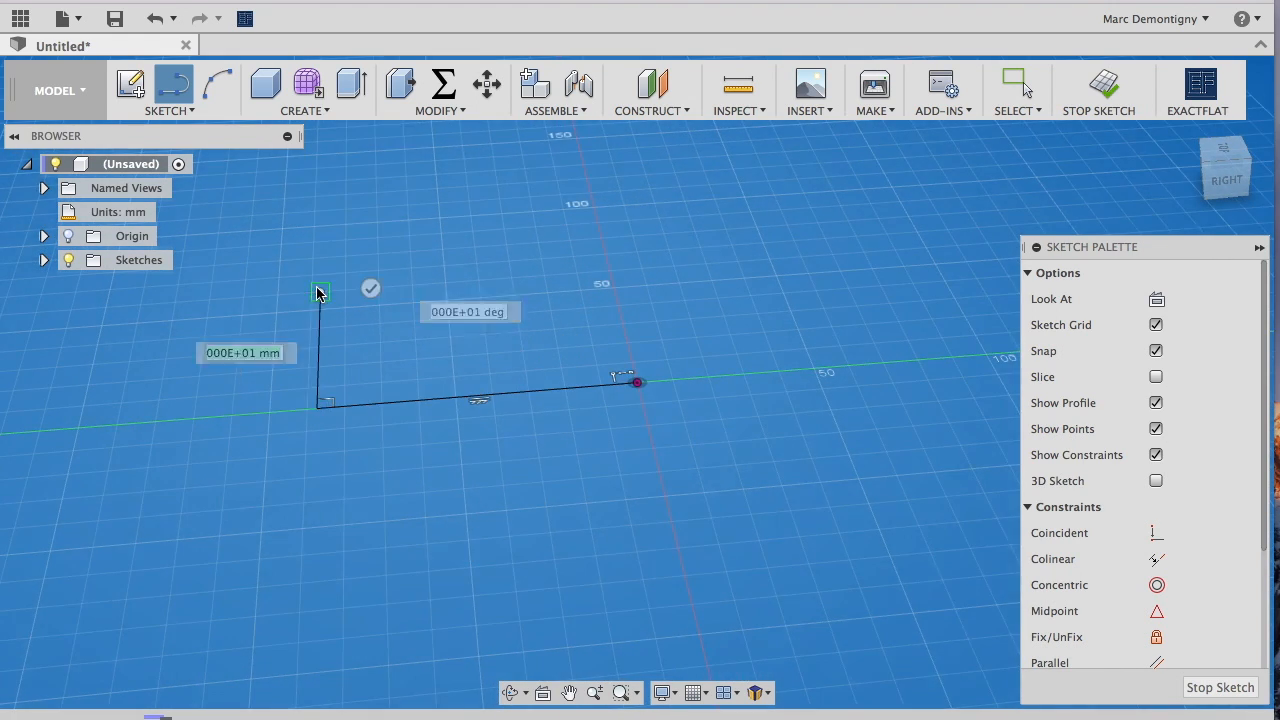
pyautogui.click(609, 276)
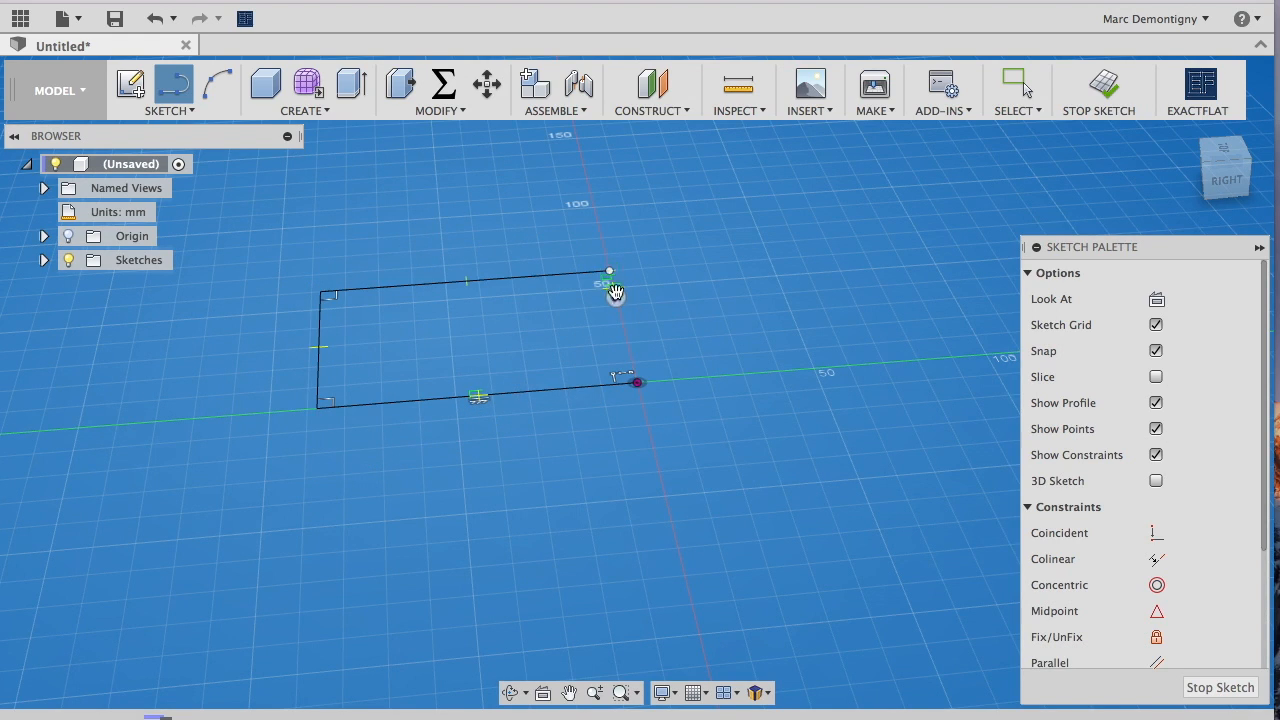
pyautogui.click(638, 382)
pyautogui.press('Escape')
# Convert all four edges of the rectangle to construction lines
pyautogui.click(505, 279)
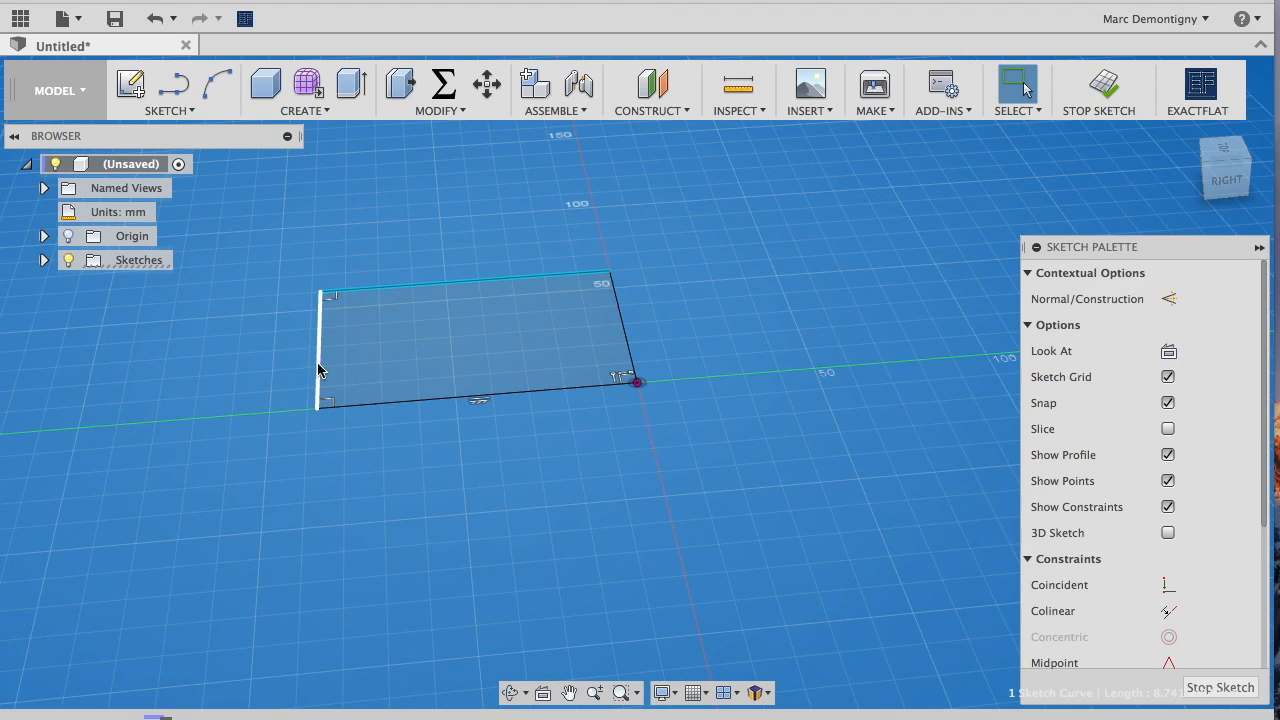
pyautogui.click(318, 370)
pyautogui.click(389, 402)
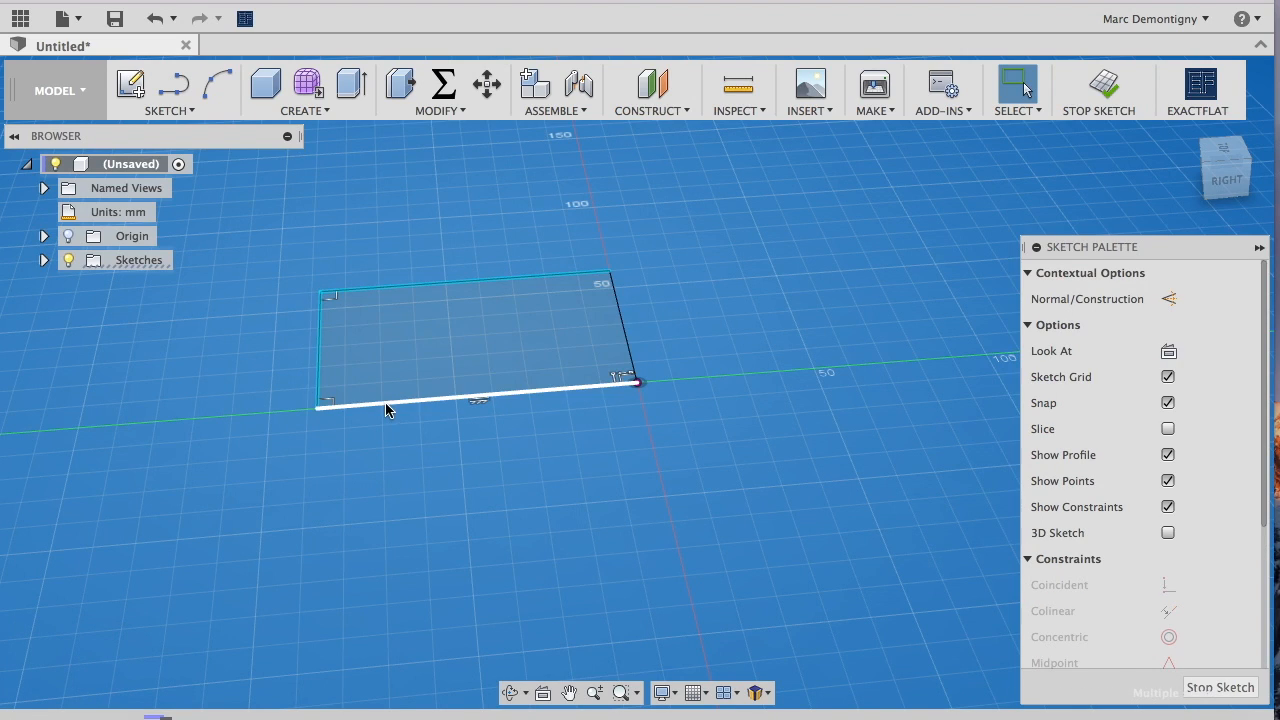
pyautogui.click(625, 322)
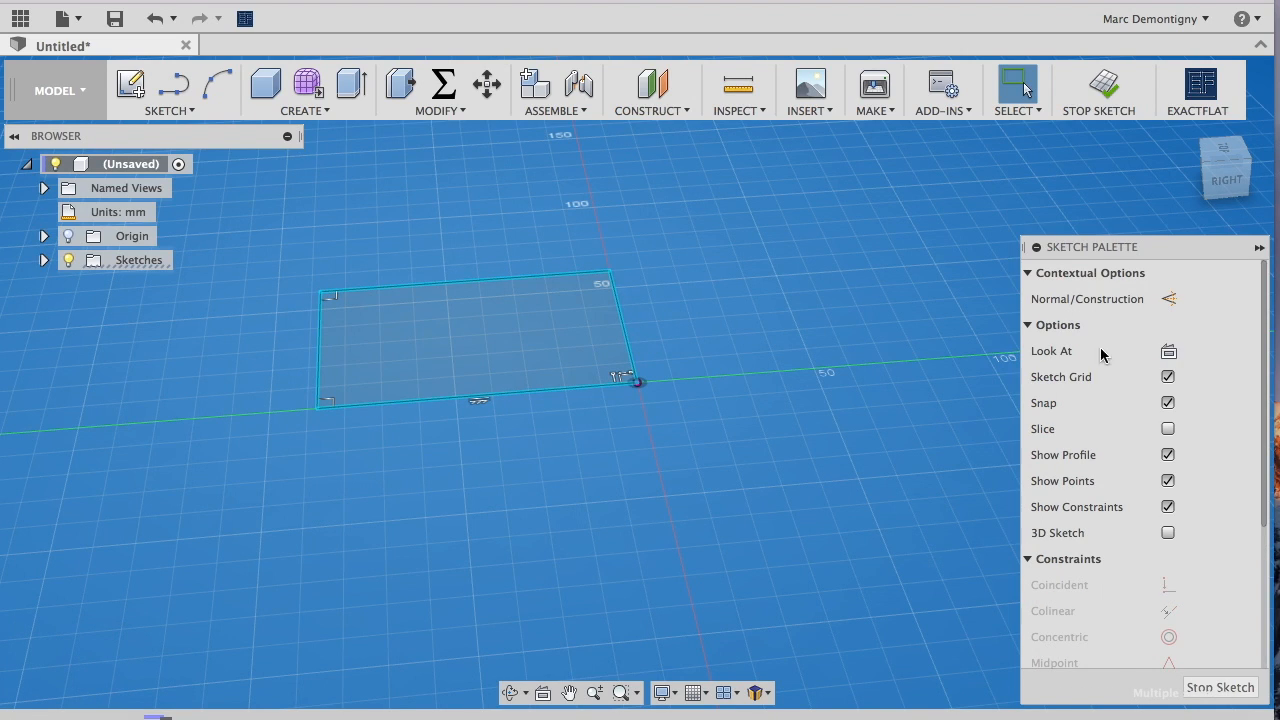
pyautogui.click(1170, 299)
# Orient the view straight down on the sketch from the top, with the green axis running horizontally
pyautogui.keyDown('shift'); pyautogui.hscroll(5, 563, 478); pyautogui.keyUp('shift')
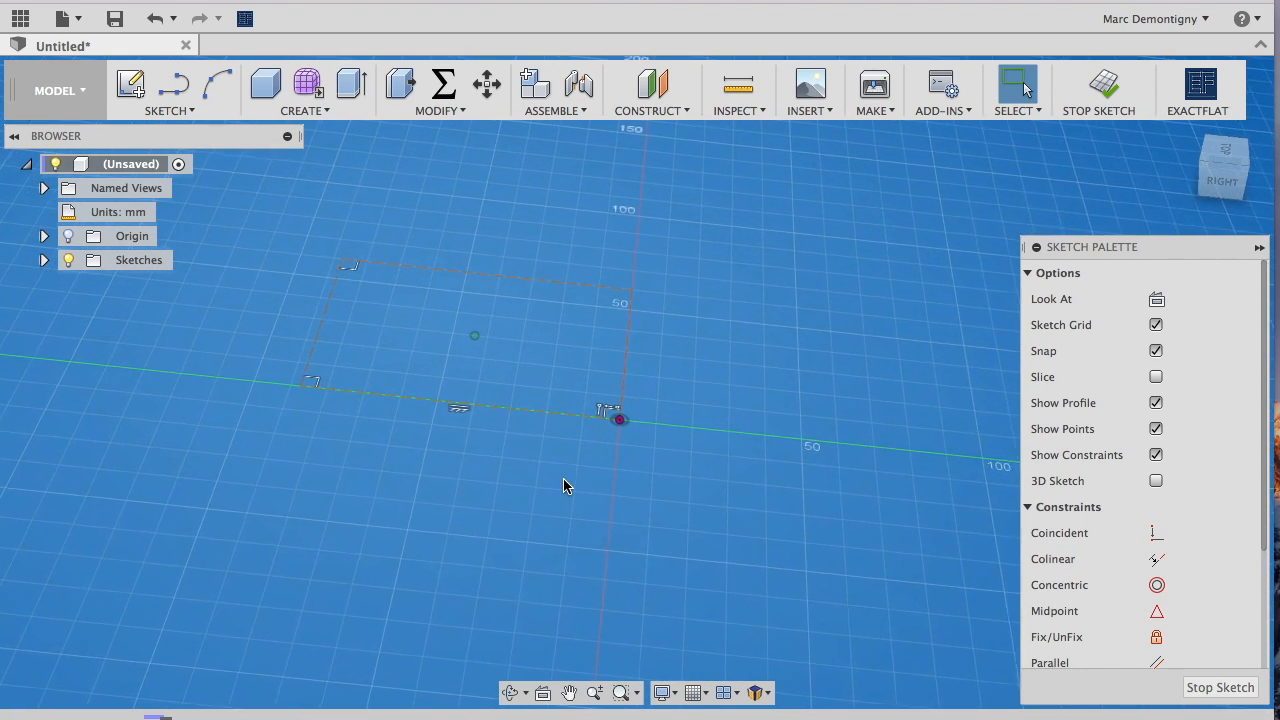
pyautogui.keyDown('shift'); pyautogui.scroll(5, 563, 478); pyautogui.keyUp('shift')
pyautogui.keyDown('shift'); pyautogui.hscroll(2, 606, 321); pyautogui.keyUp('shift')
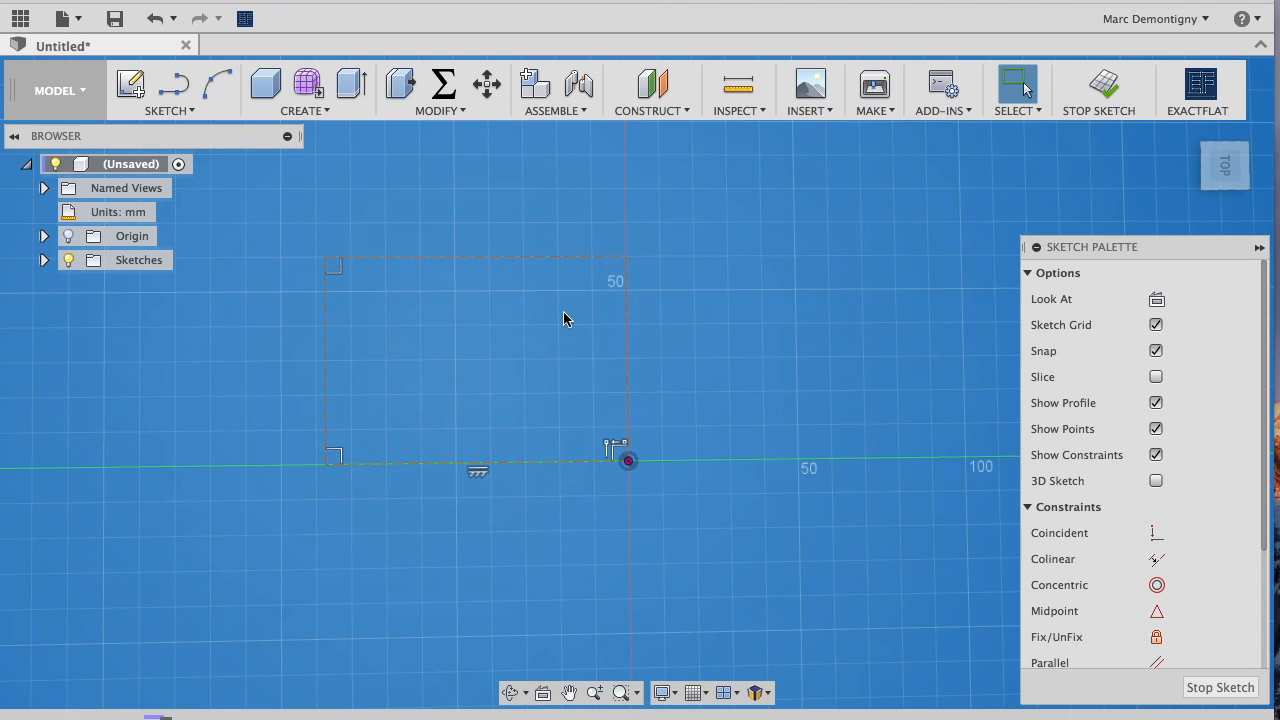
pyautogui.click(1225, 180)
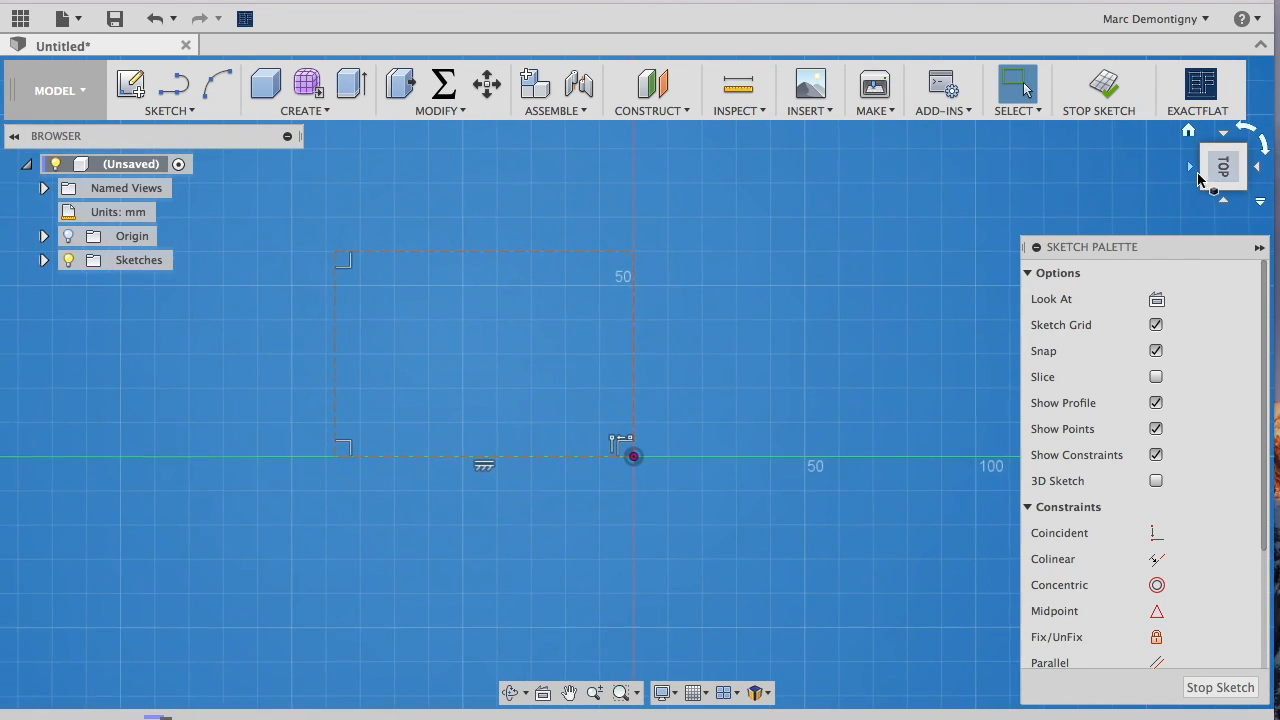
pyautogui.click(1205, 178)
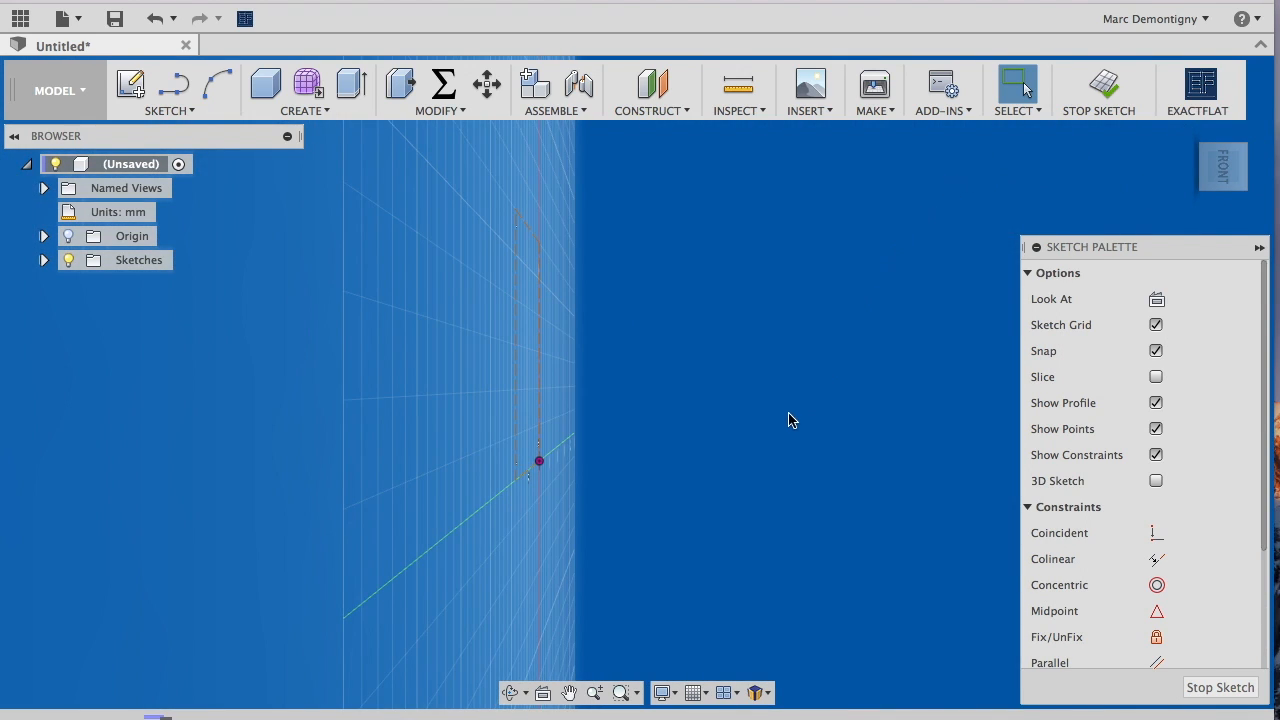
pyautogui.keyDown('shift'); pyautogui.hscroll(10, 788, 415); pyautogui.keyUp('shift')
pyautogui.keyDown('shift'); pyautogui.hscroll(5, 788, 415); pyautogui.keyUp('shift')
pyautogui.keyDown('shift'); pyautogui.hscroll(2, 788, 415); pyautogui.keyUp('shift')
pyautogui.keyDown('shift'); pyautogui.hscroll(8, 788, 415); pyautogui.keyUp('shift')
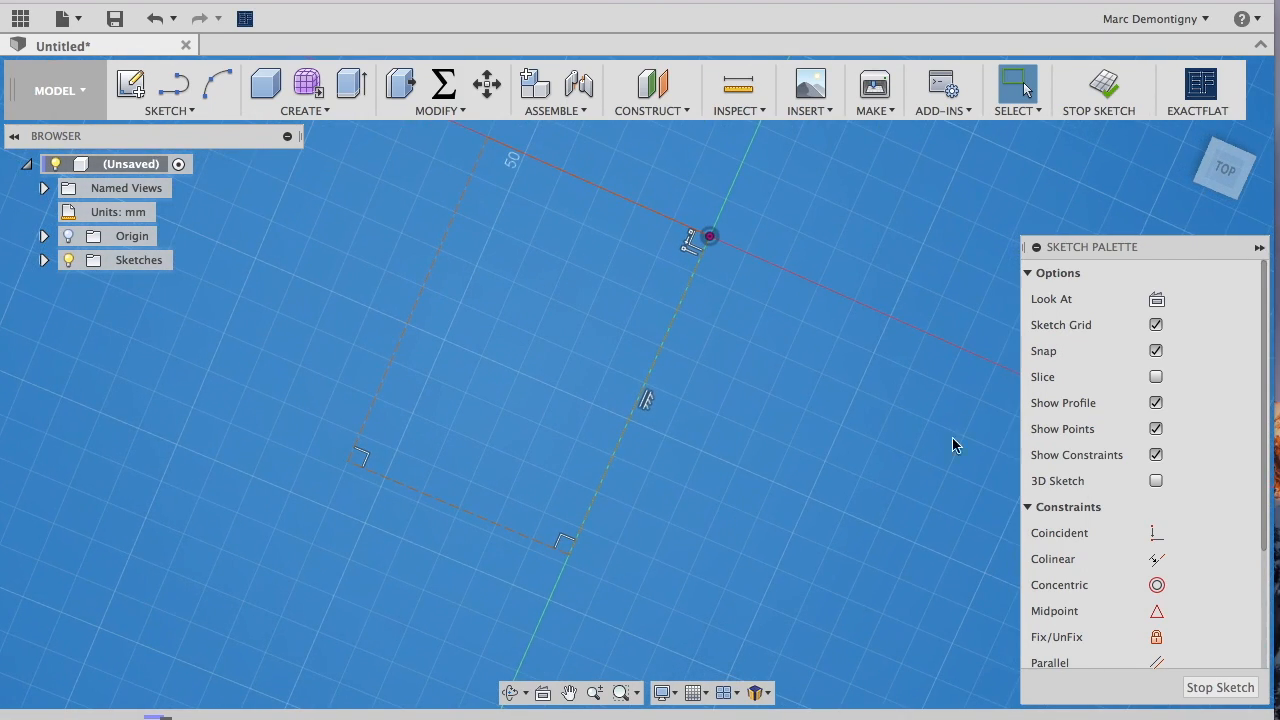
pyautogui.click(1224, 166)
pyautogui.moveTo(1226, 167)
pyautogui.mouseDown()
pyautogui.moveTo(1197, 190)
pyautogui.moveTo(1244, 163)
pyautogui.mouseUp()
pyautogui.click(1230, 168)
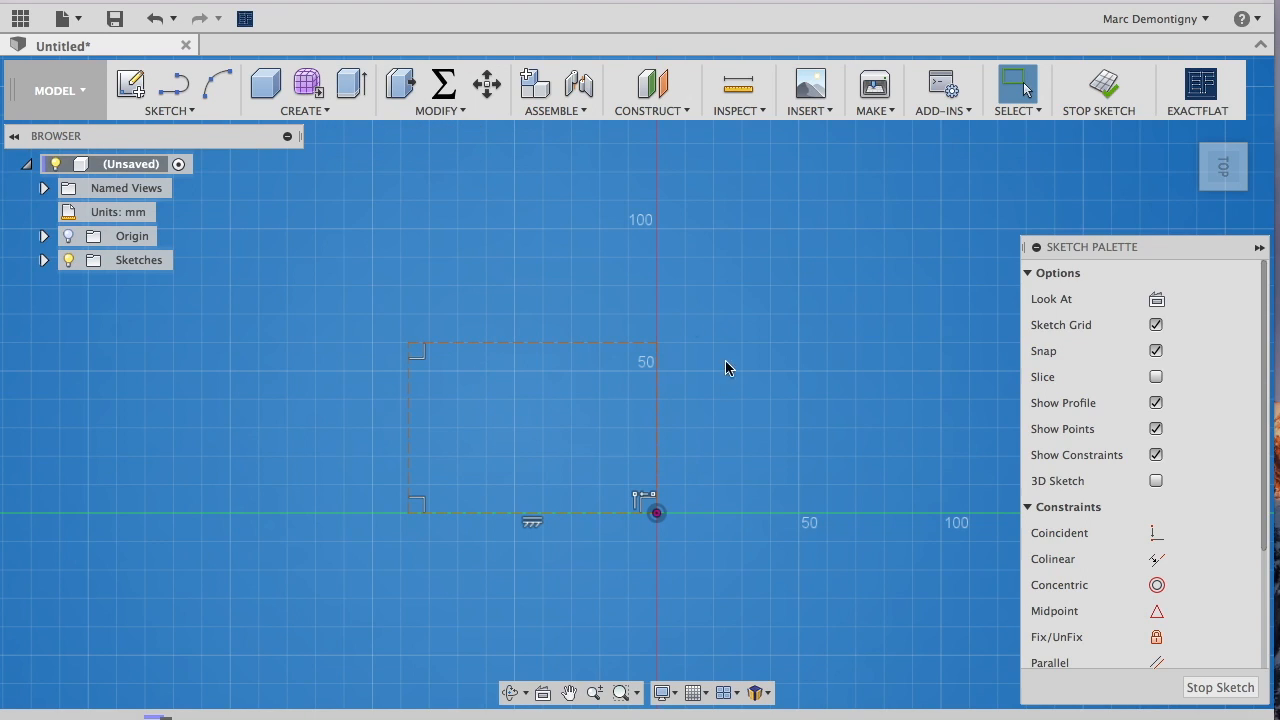
# Dimension the rectangle's upper edge and set its length to 75 cm
pyautogui.press('d')
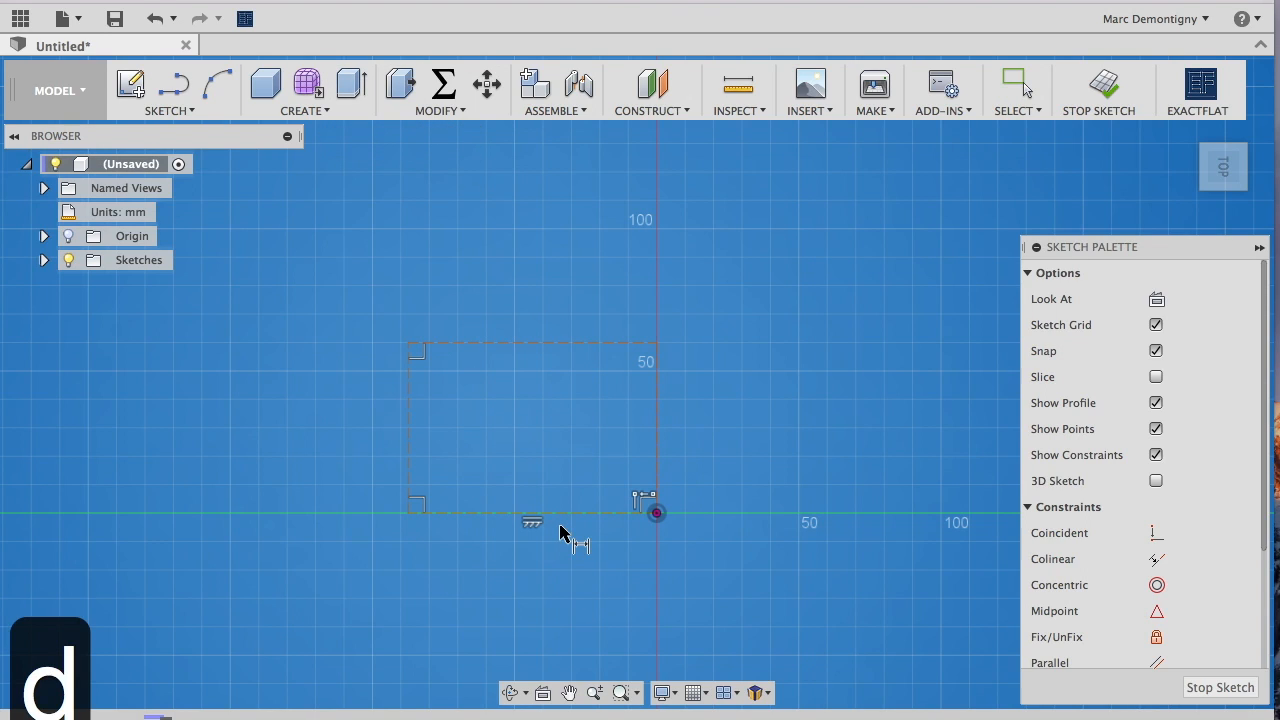
pyautogui.click(565, 346)
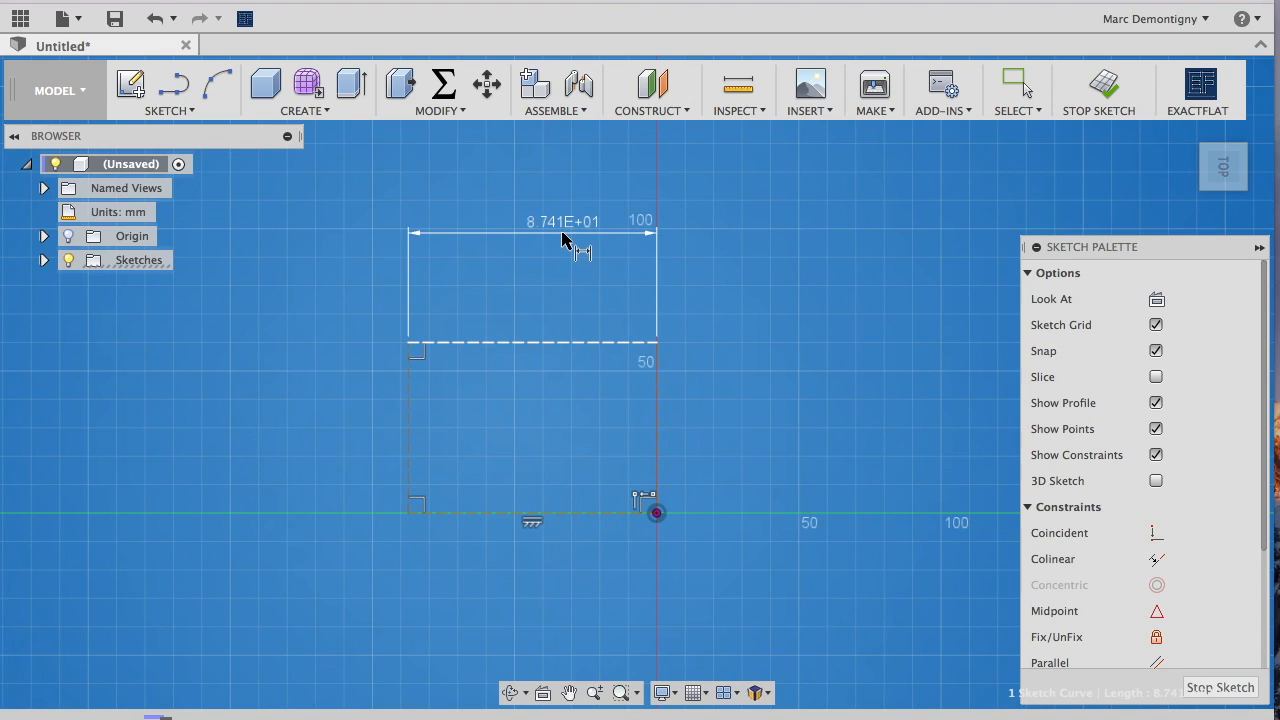
pyautogui.click(563, 236)
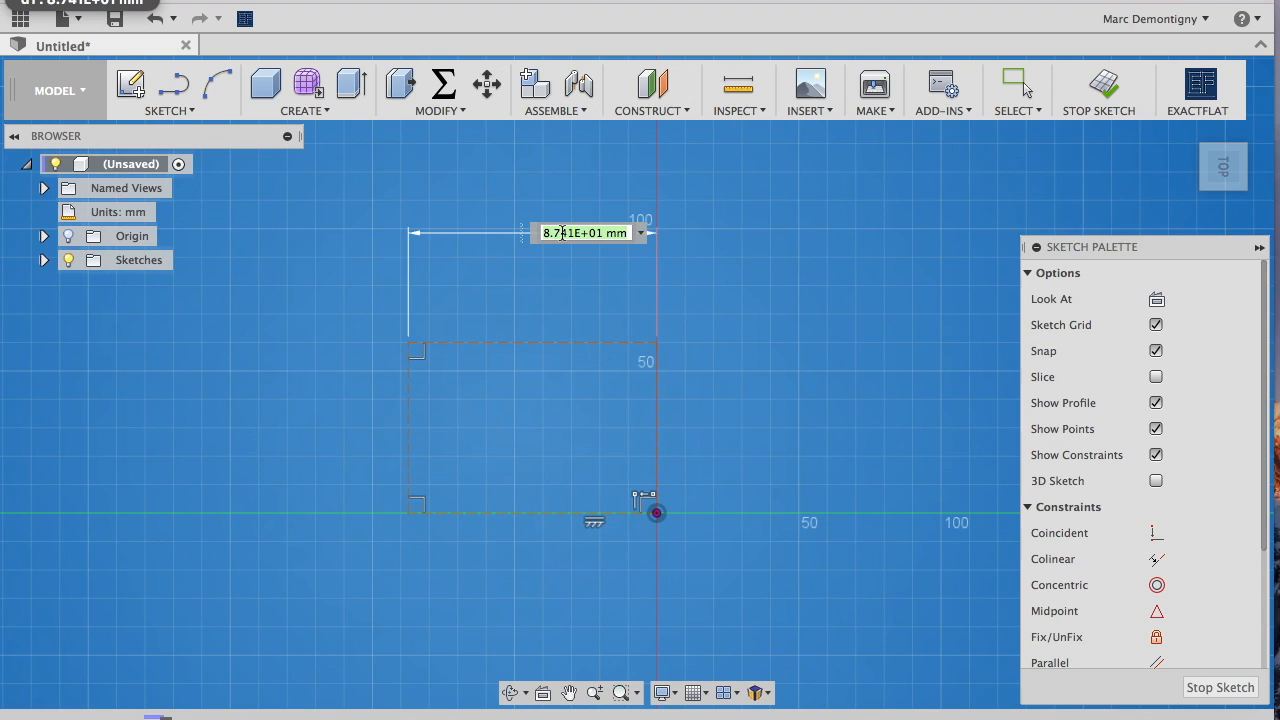
pyautogui.write('75cm')
pyautogui.press('Return')
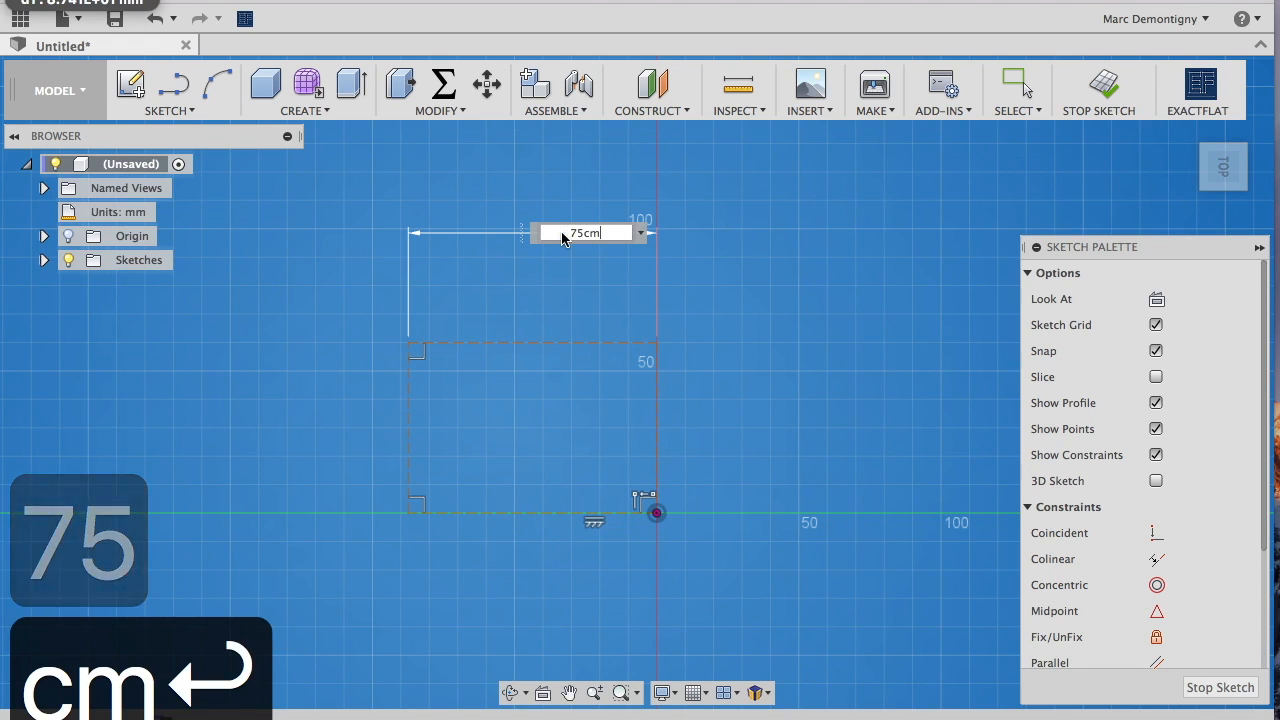
pyautogui.click(655, 414)
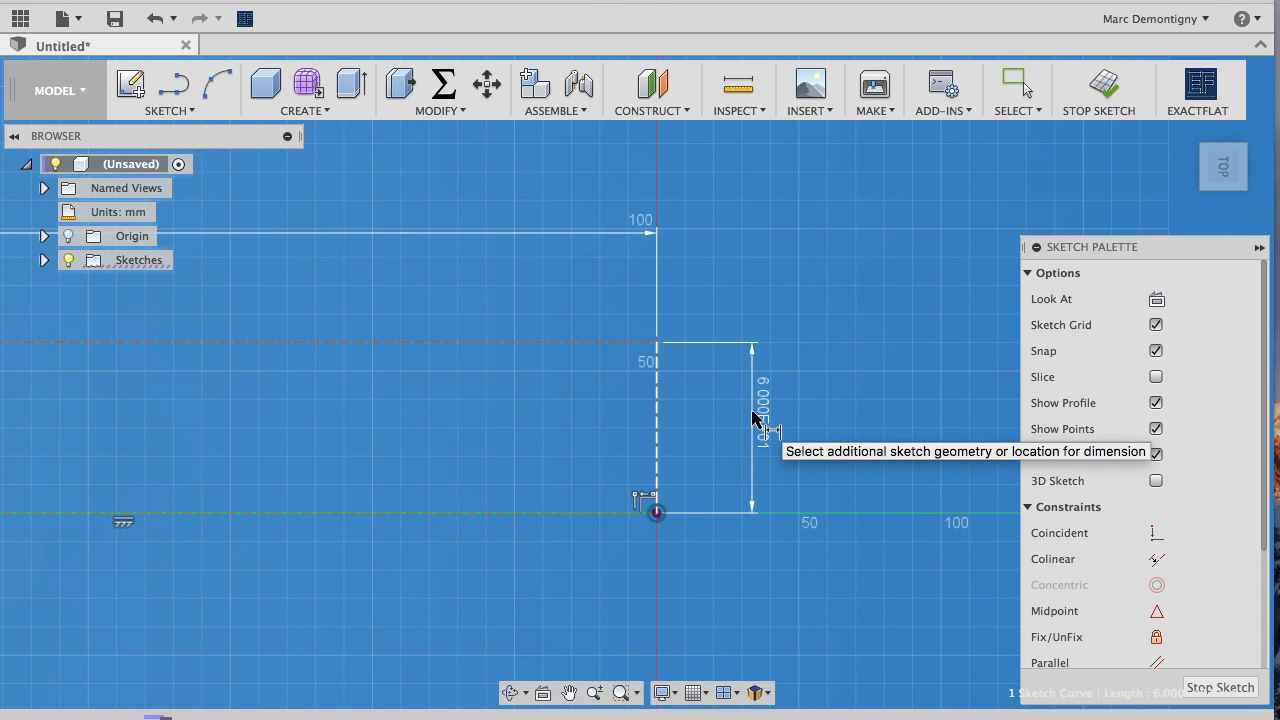
pyautogui.press('1')
pyautogui.press('5')
pyautogui.press('c')
pyautogui.press('m')
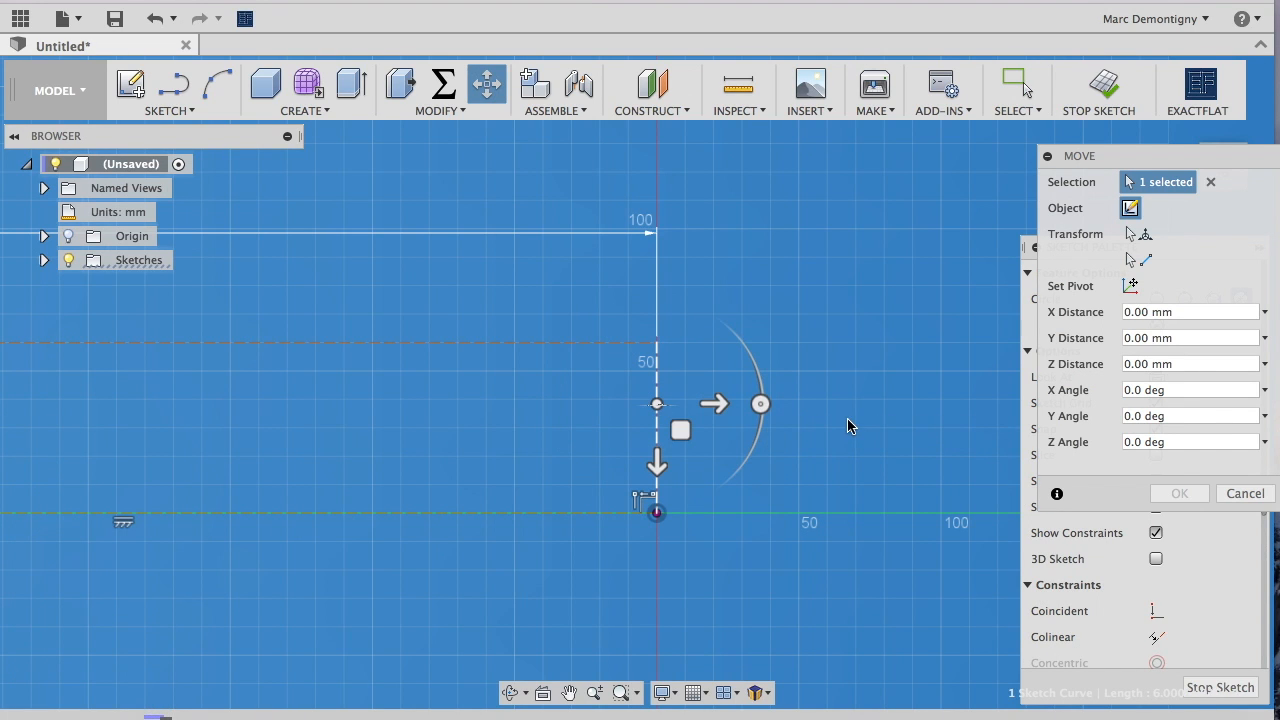
pyautogui.press('Escape')
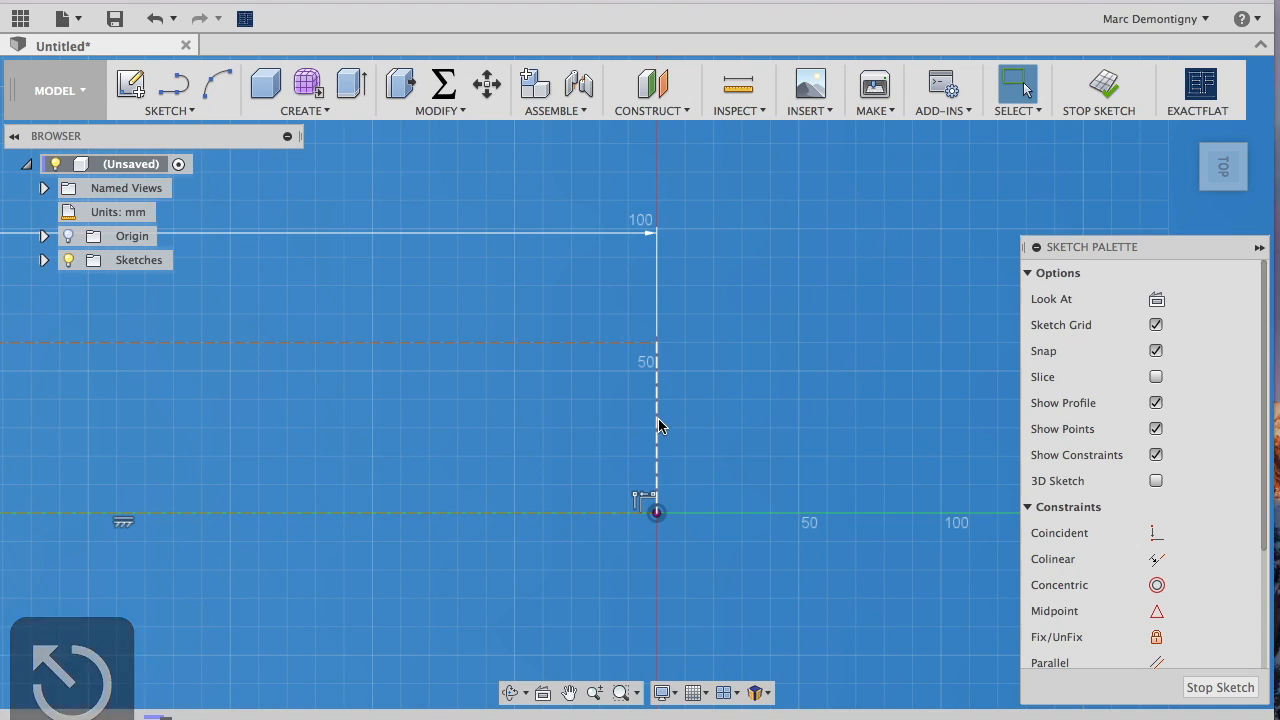
# Dimension the rectangle's right edge and set its height to 15 cm
pyautogui.click(656, 430)
pyautogui.press('d')
pyautogui.click(657, 436)
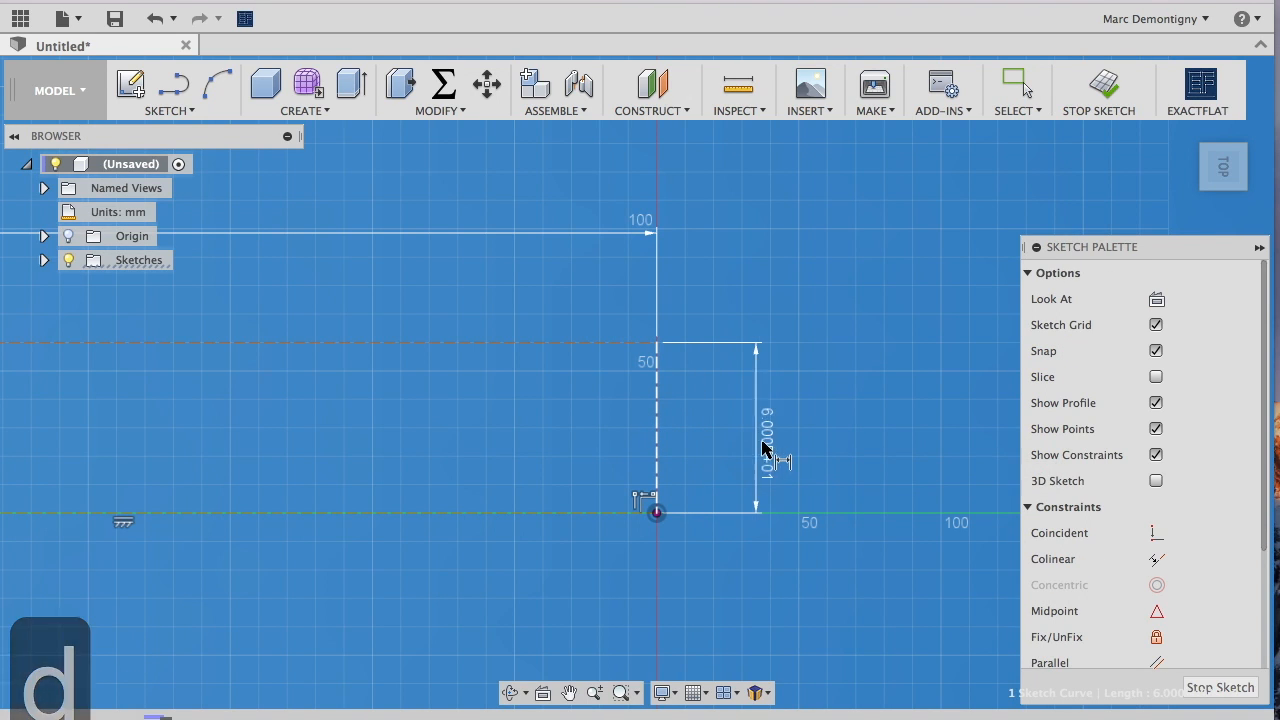
pyautogui.click(763, 441)
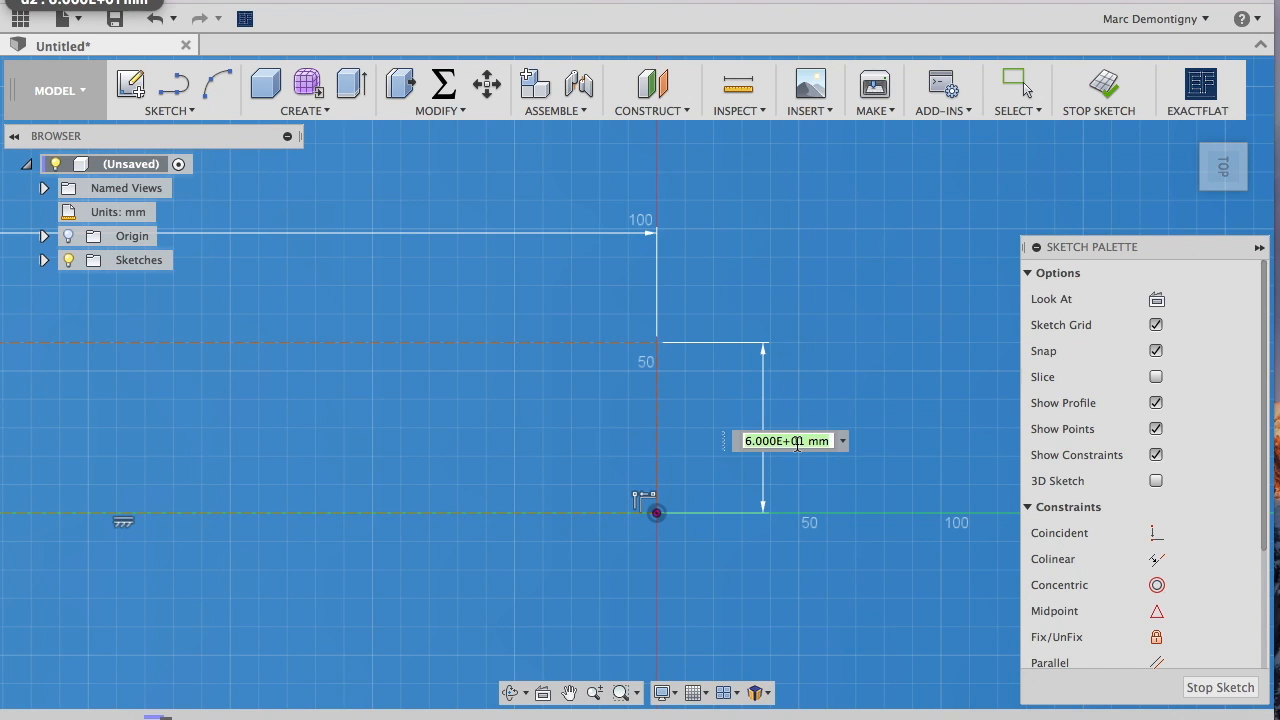
pyautogui.write('15cm')
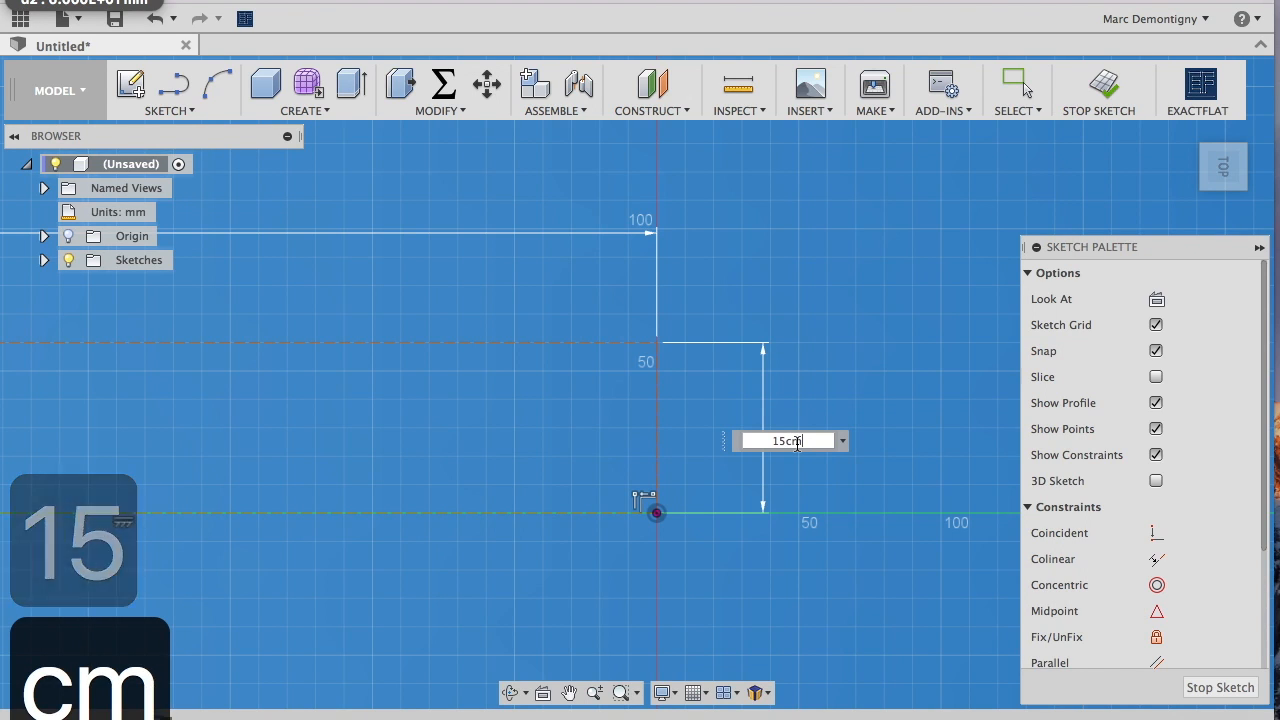
pyautogui.press('Return')
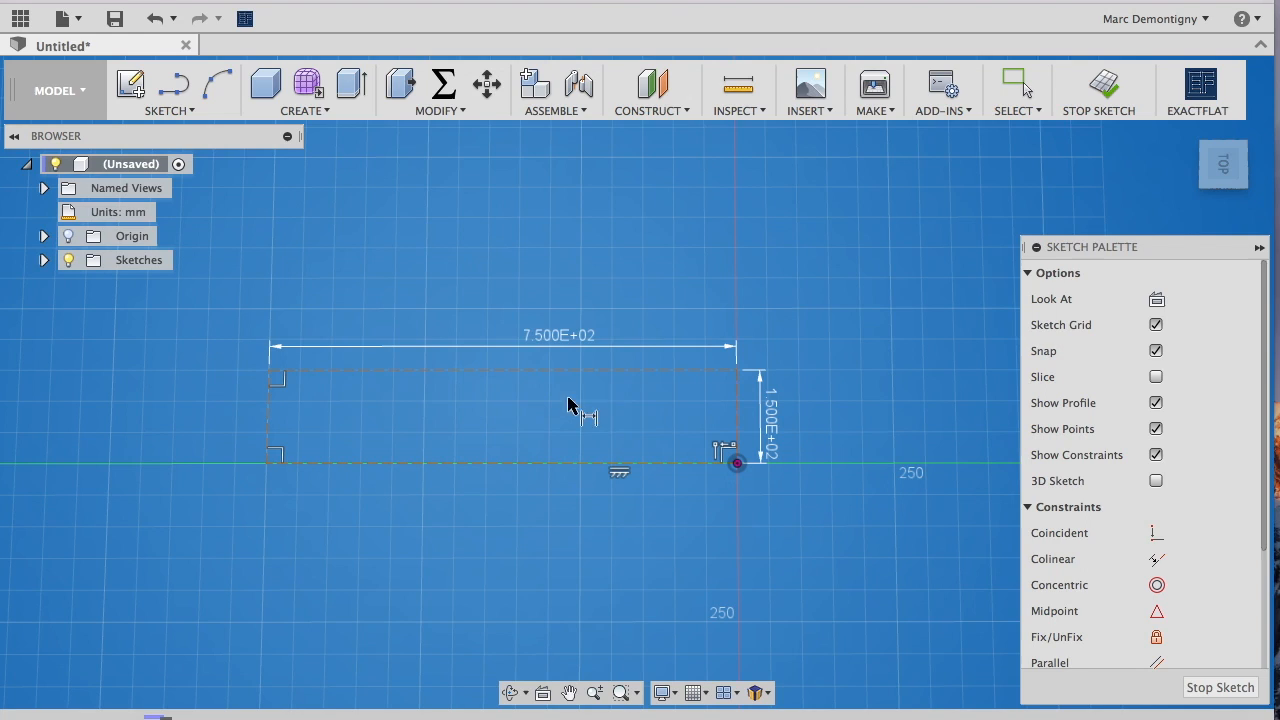
# Draw three vertical lines across the rectangle, one about 250 mm from its right edge and two close together near its left end
pyautogui.click(174, 86)
pyautogui.click(581, 370)
pyautogui.click(581, 462)
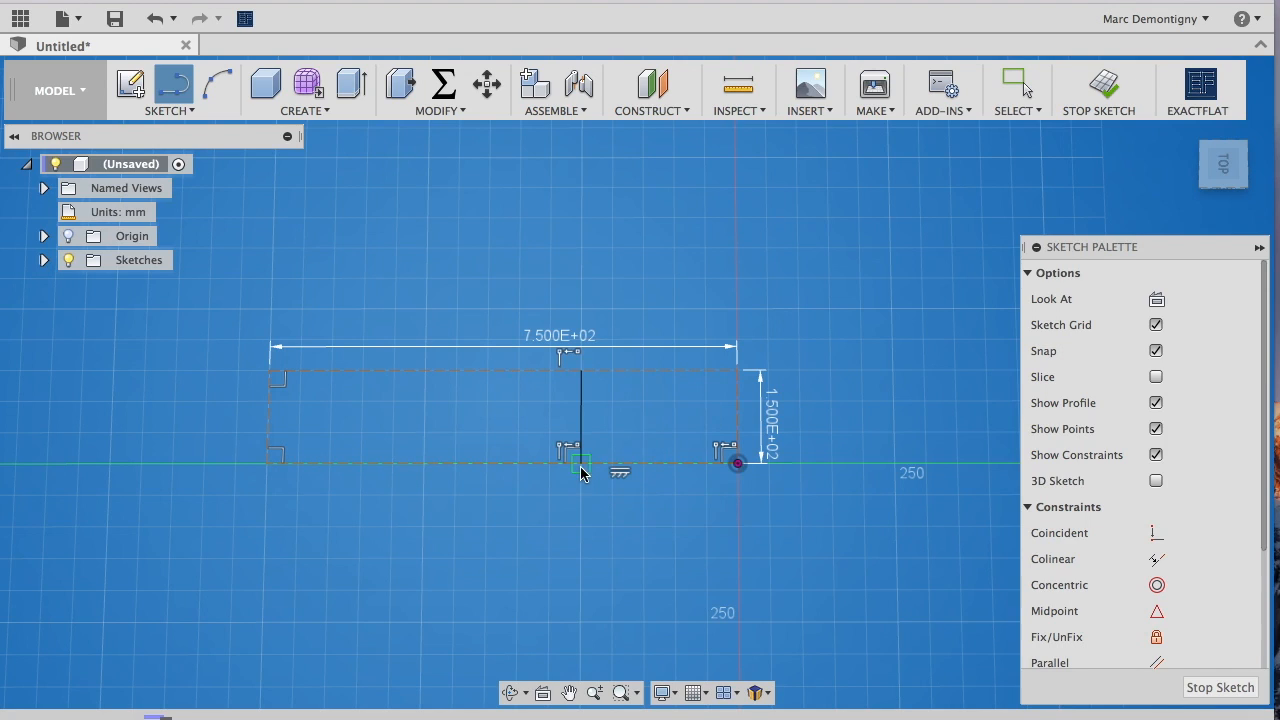
pyautogui.click(343, 370)
pyautogui.click(343, 462)
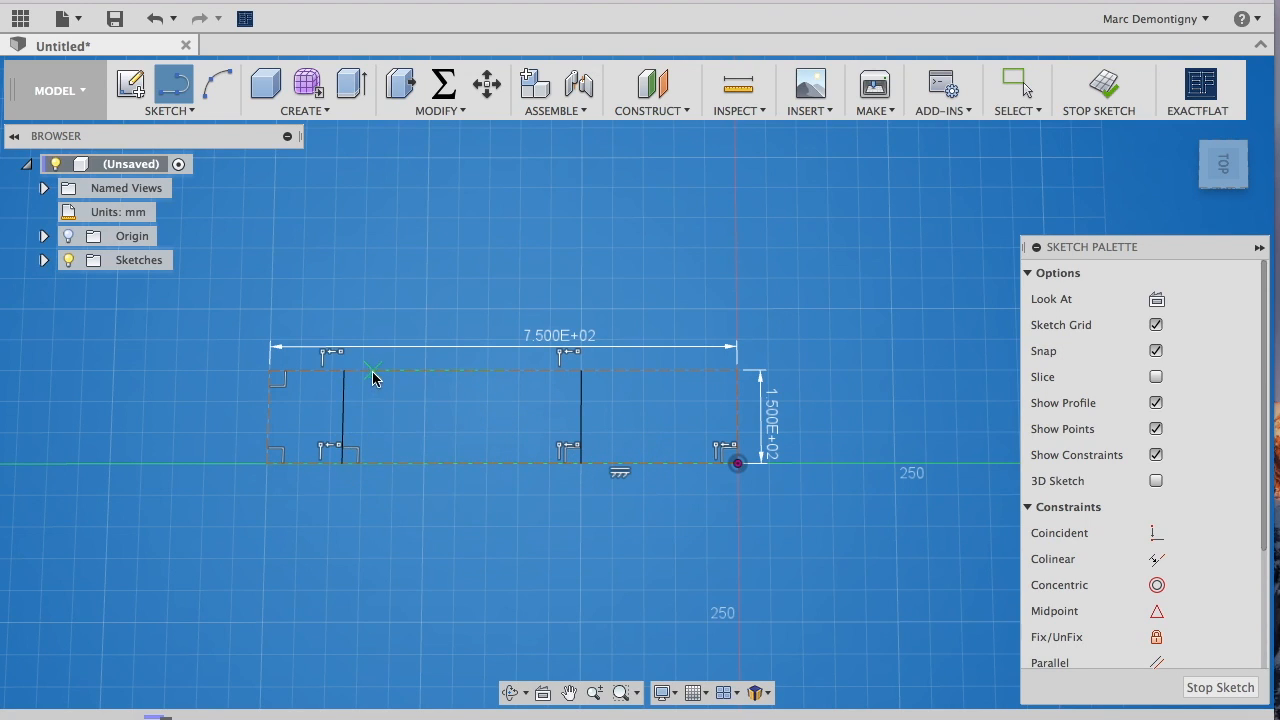
pyautogui.click(372, 371)
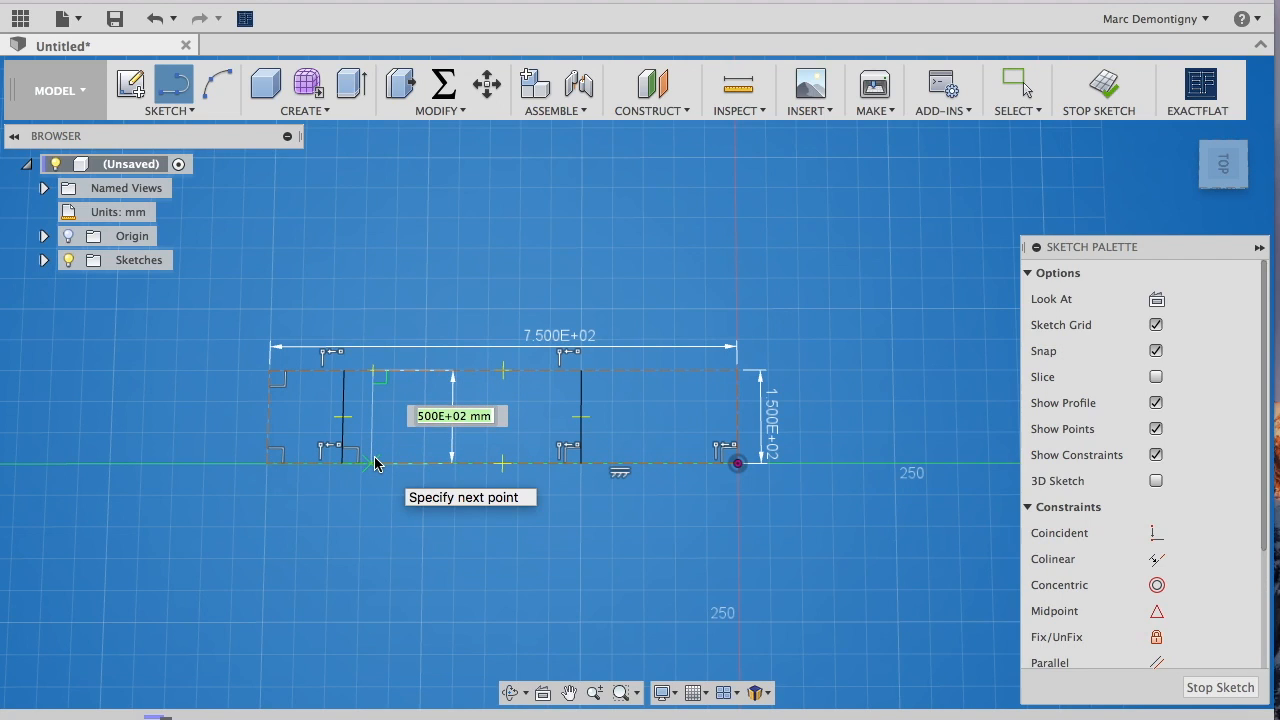
pyautogui.click(372, 462)
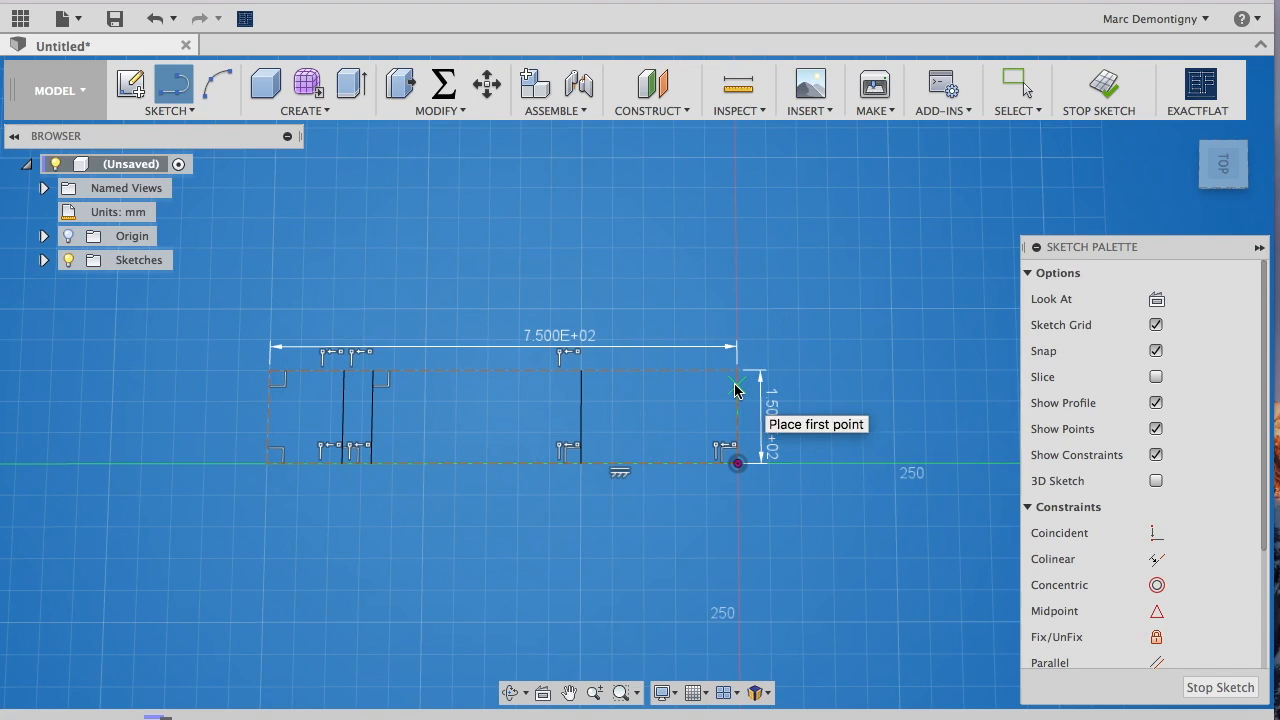
# Draw a horizontal line just below the rectangle's upper edge, running from its right edge to its left edge
pyautogui.click(737, 387)
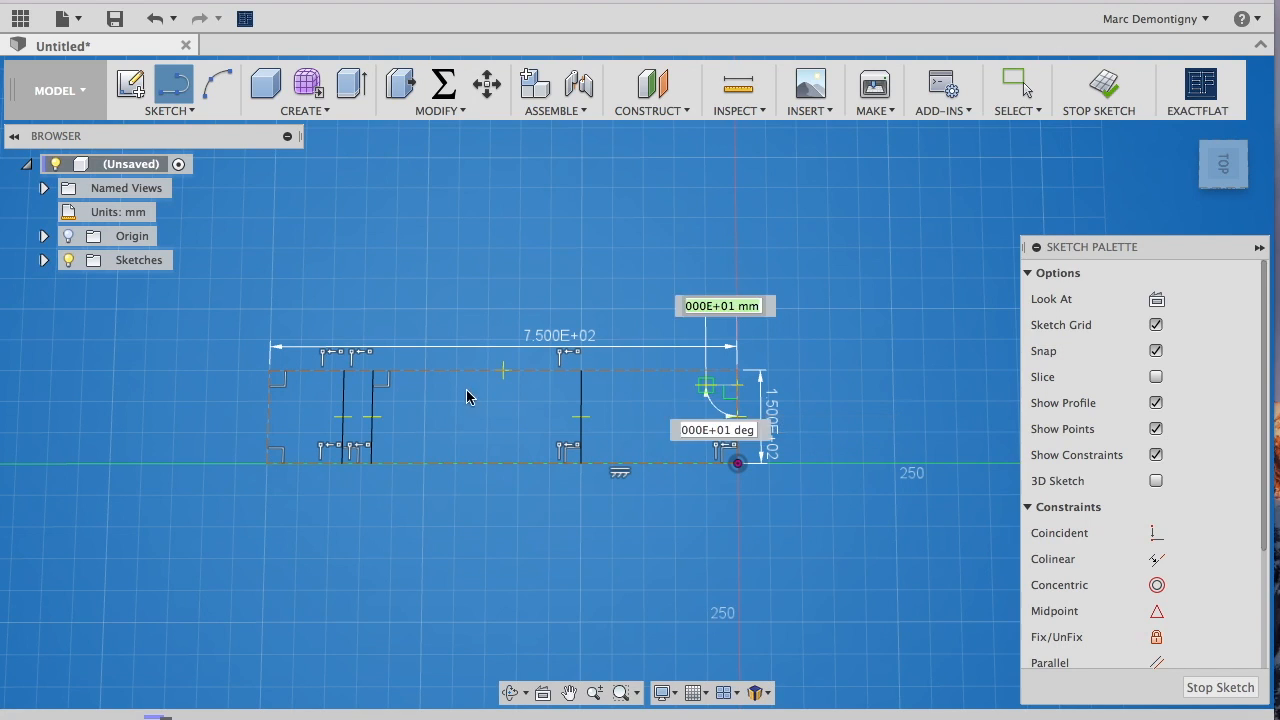
pyautogui.click(269, 392)
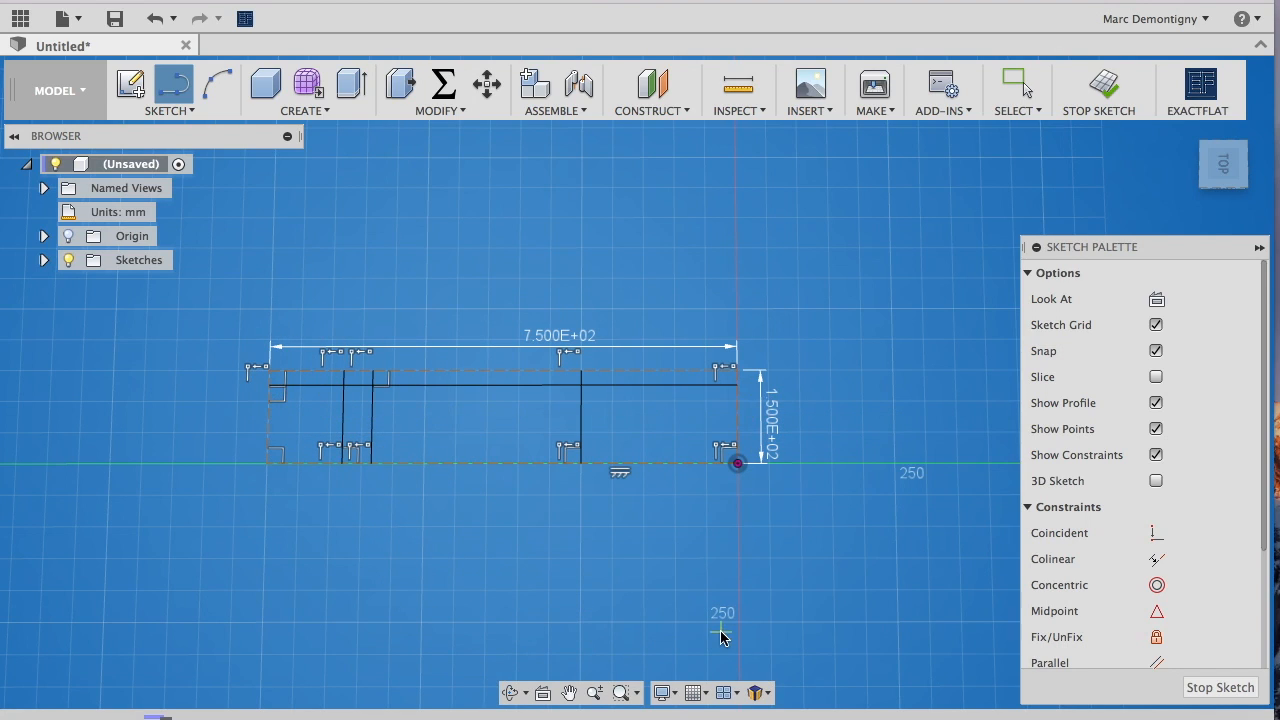
pyautogui.press('Escape')
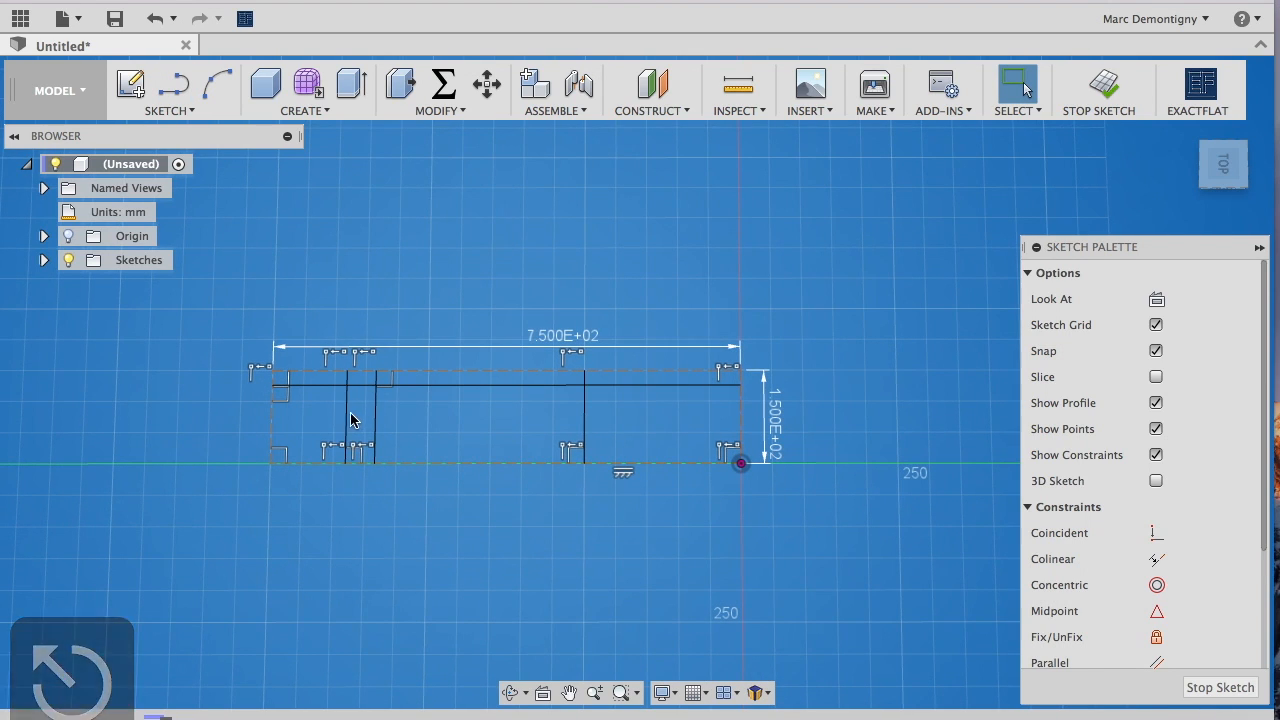
# Convert the three vertical lines and the inner horizontal line to construction lines
pyautogui.click(348, 420)
pyautogui.keyDown('shift'); pyautogui.click(376, 410); pyautogui.keyUp('shift')
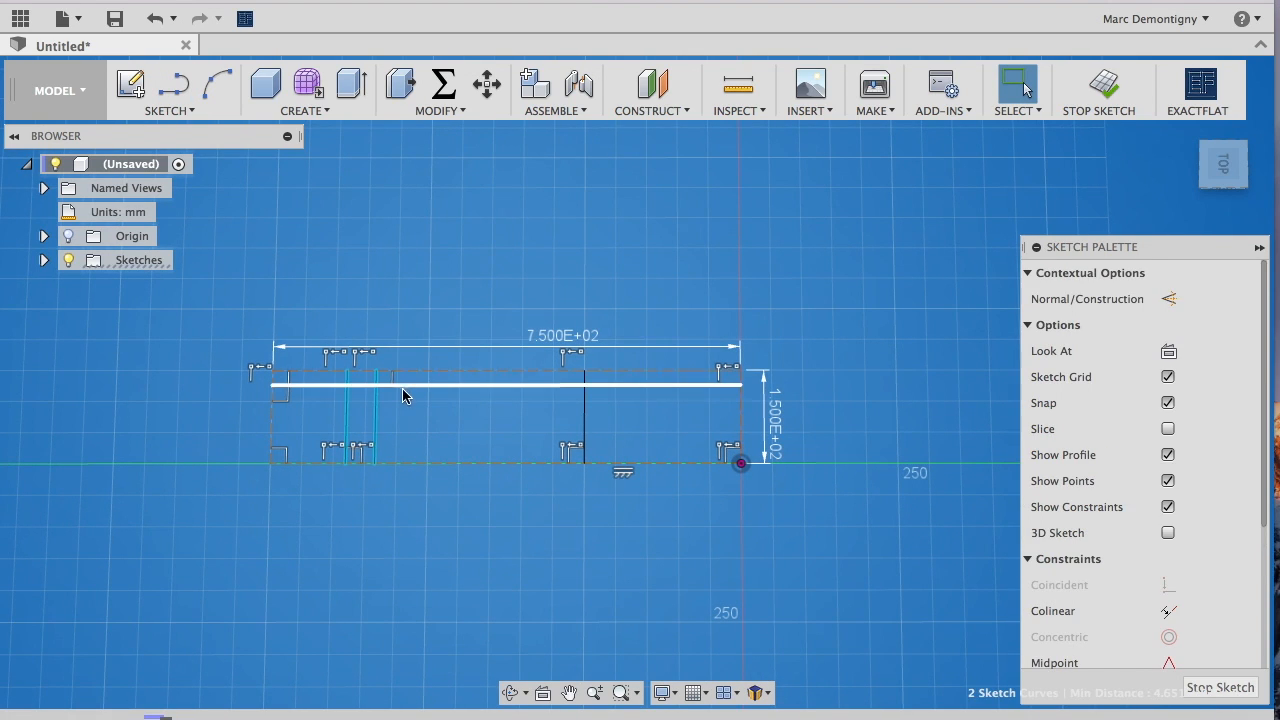
pyautogui.keyDown('shift'); pyautogui.click(414, 386); pyautogui.keyUp('shift')
pyautogui.keyDown('shift'); pyautogui.click(586, 420); pyautogui.keyUp('shift')
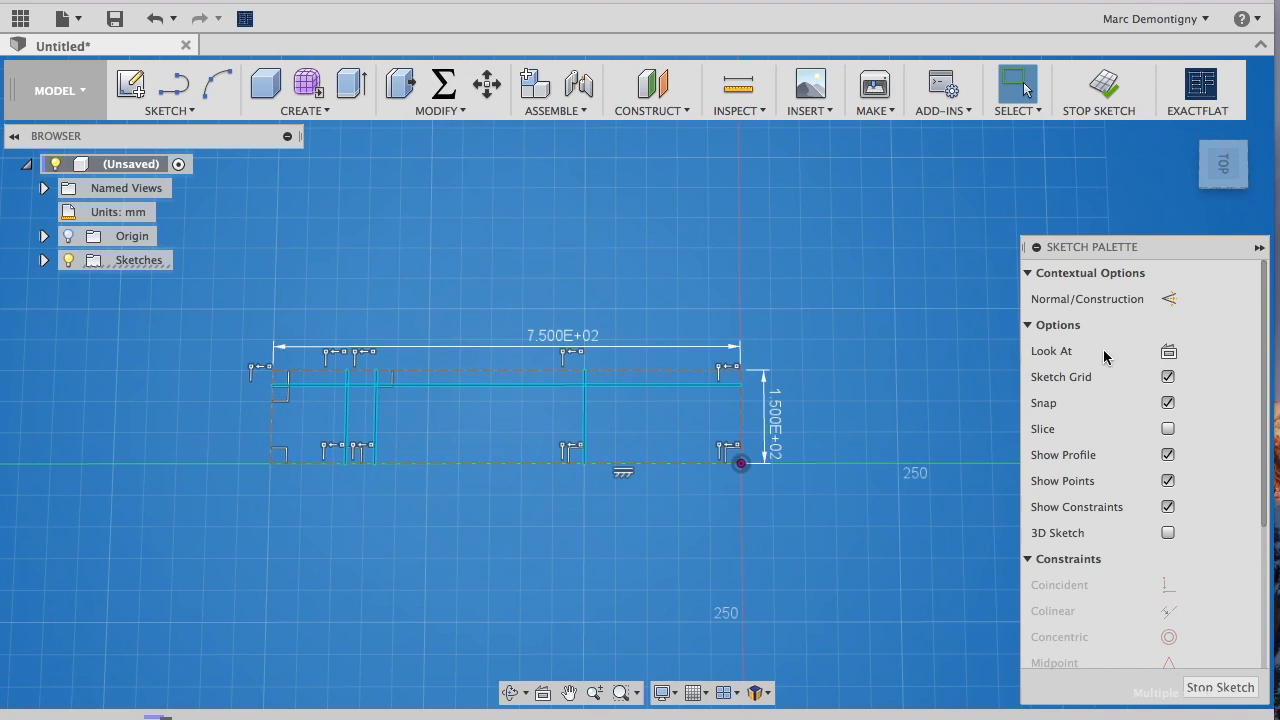
pyautogui.click(1170, 297)
pyautogui.click(687, 507)
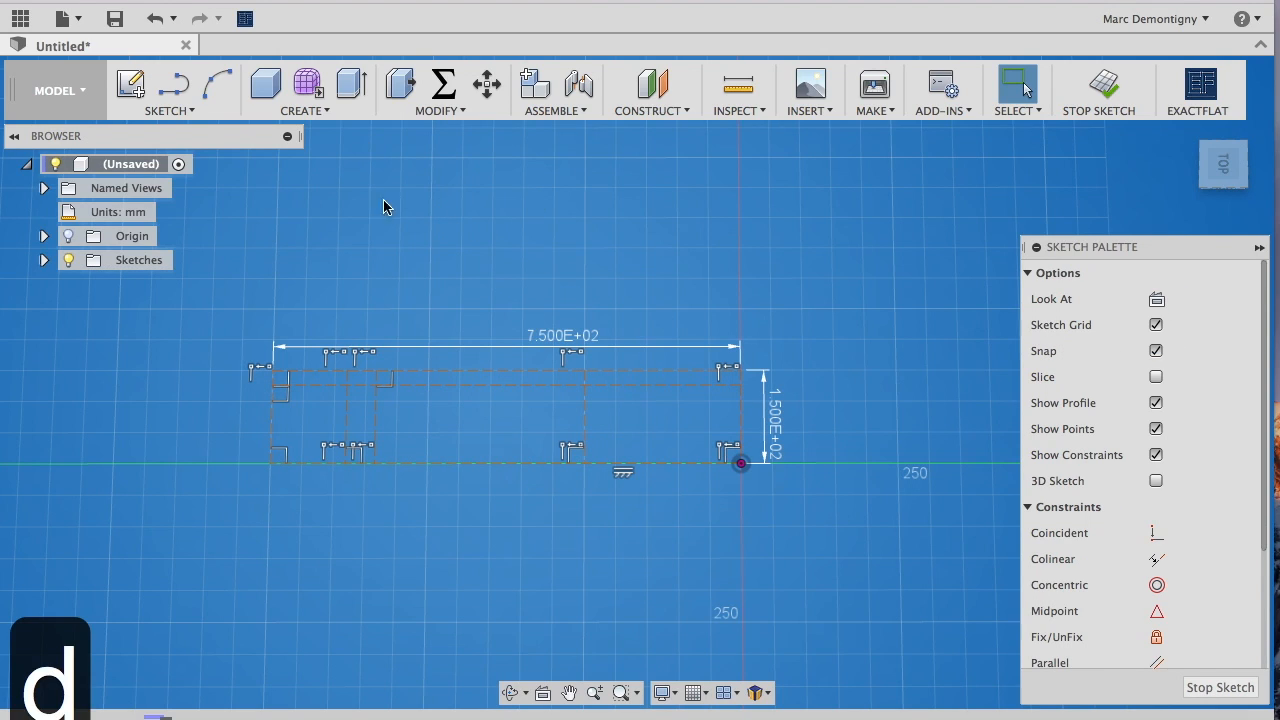
# Dimension the distance from the rectangle's right edge to the nearest vertical construction line and set it to 12"
pyautogui.click(584, 371)
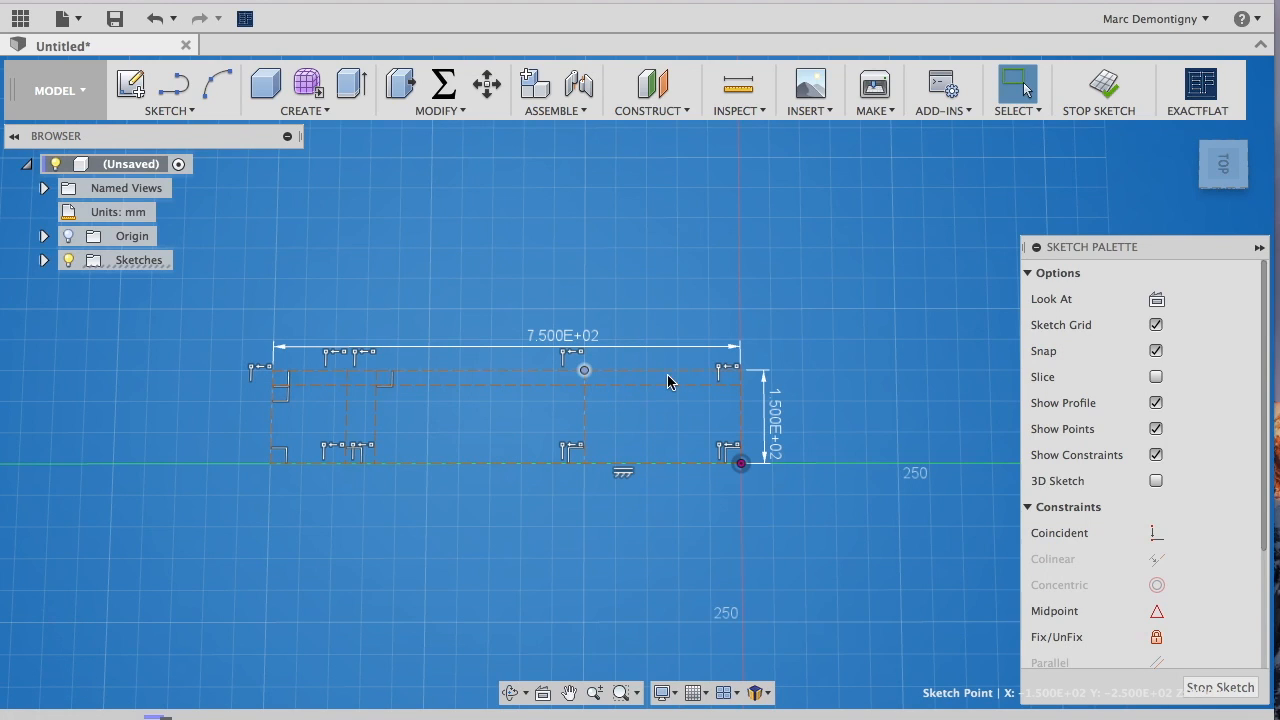
pyautogui.keyDown('shift'); pyautogui.click(741, 372); pyautogui.keyUp('shift')
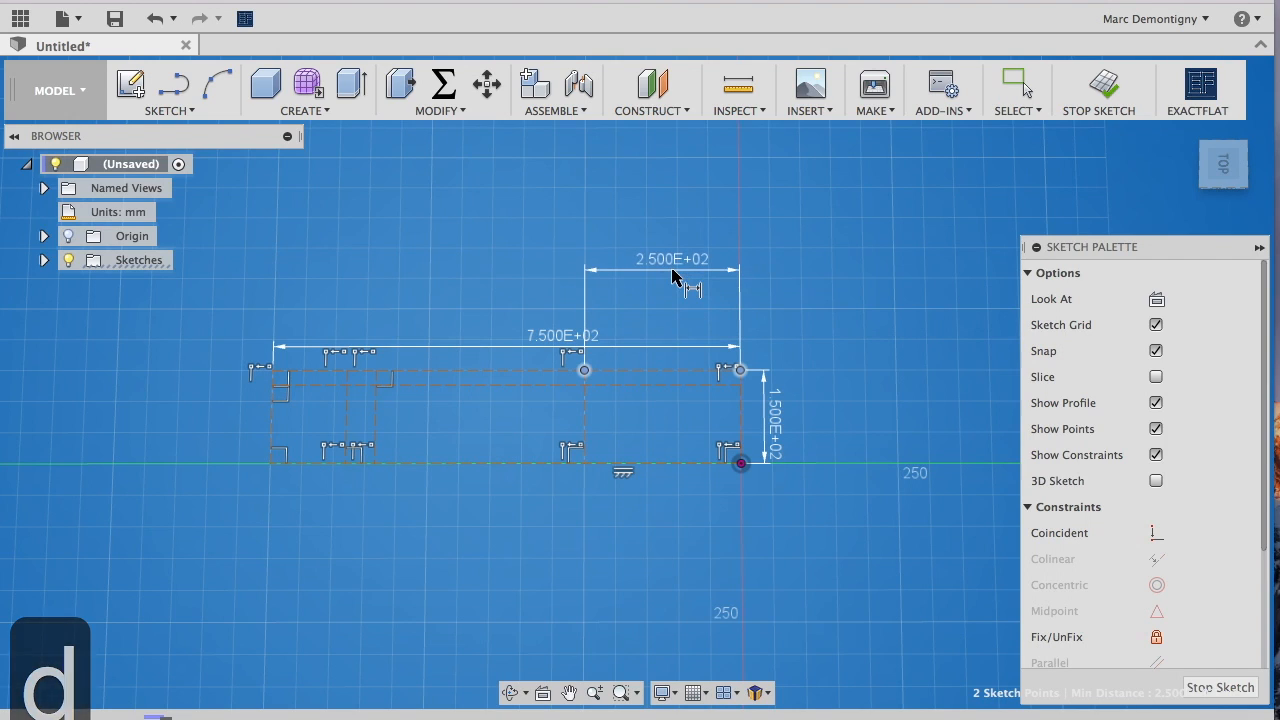
pyautogui.click(680, 272)
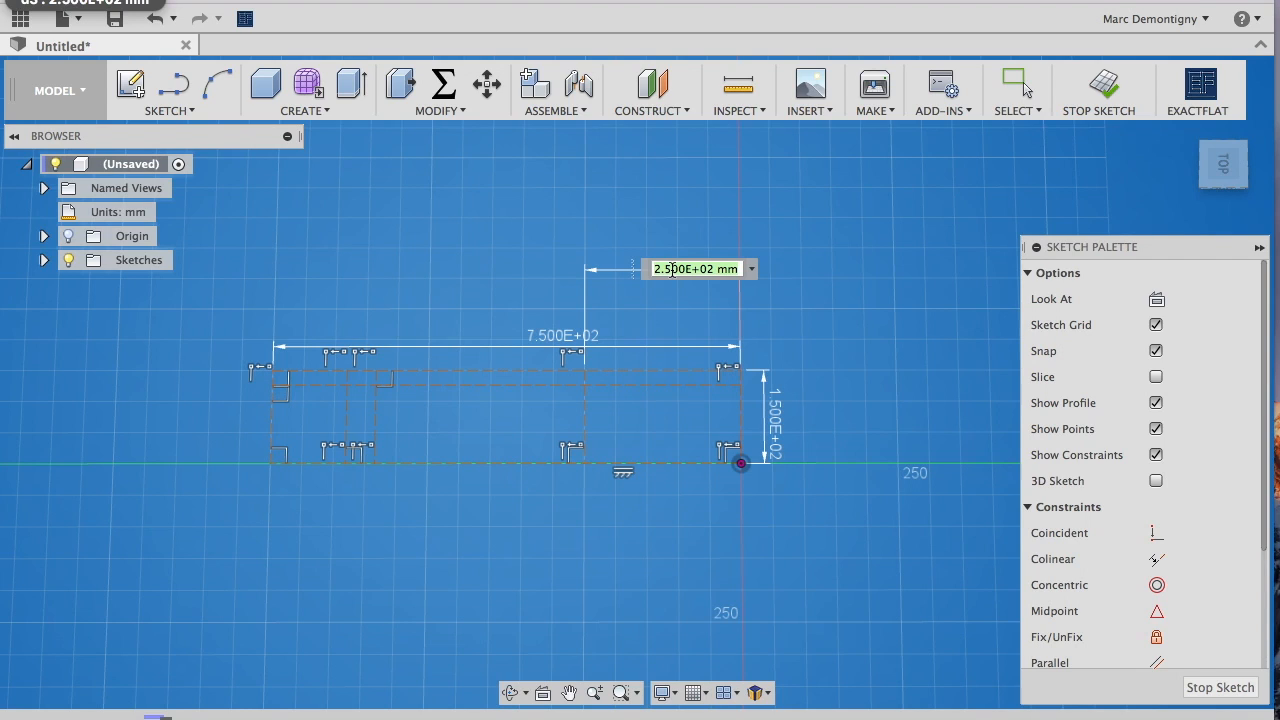
pyautogui.write('12"')
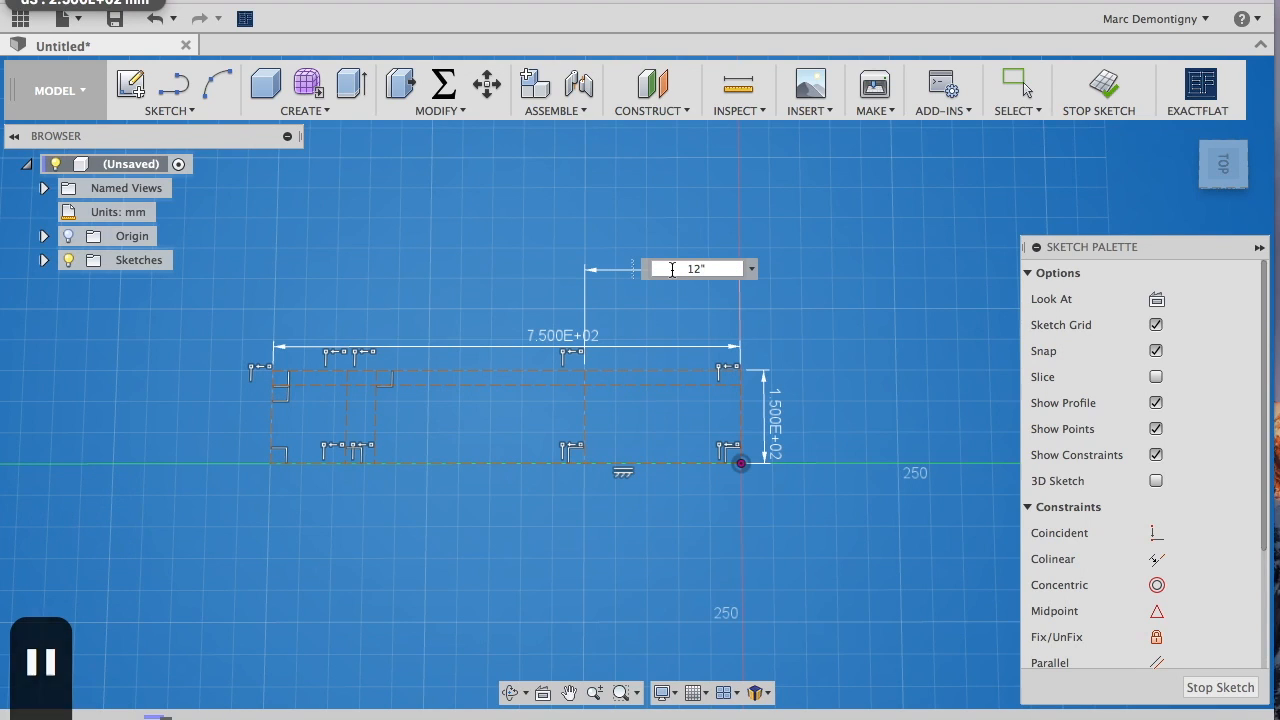
pyautogui.press('Return')
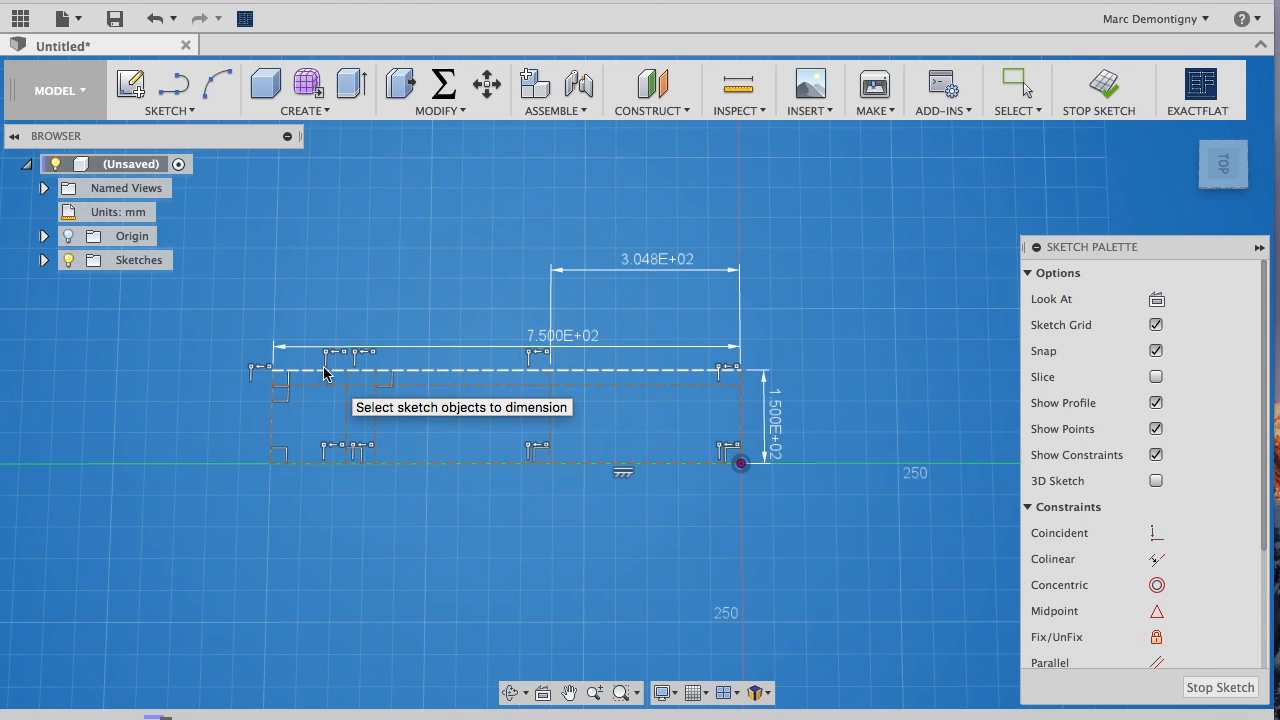
# Dimension the right one of the two close vertical lines from the rectangle's right edge and set the distance to 55 cm
pyautogui.click(377, 375)
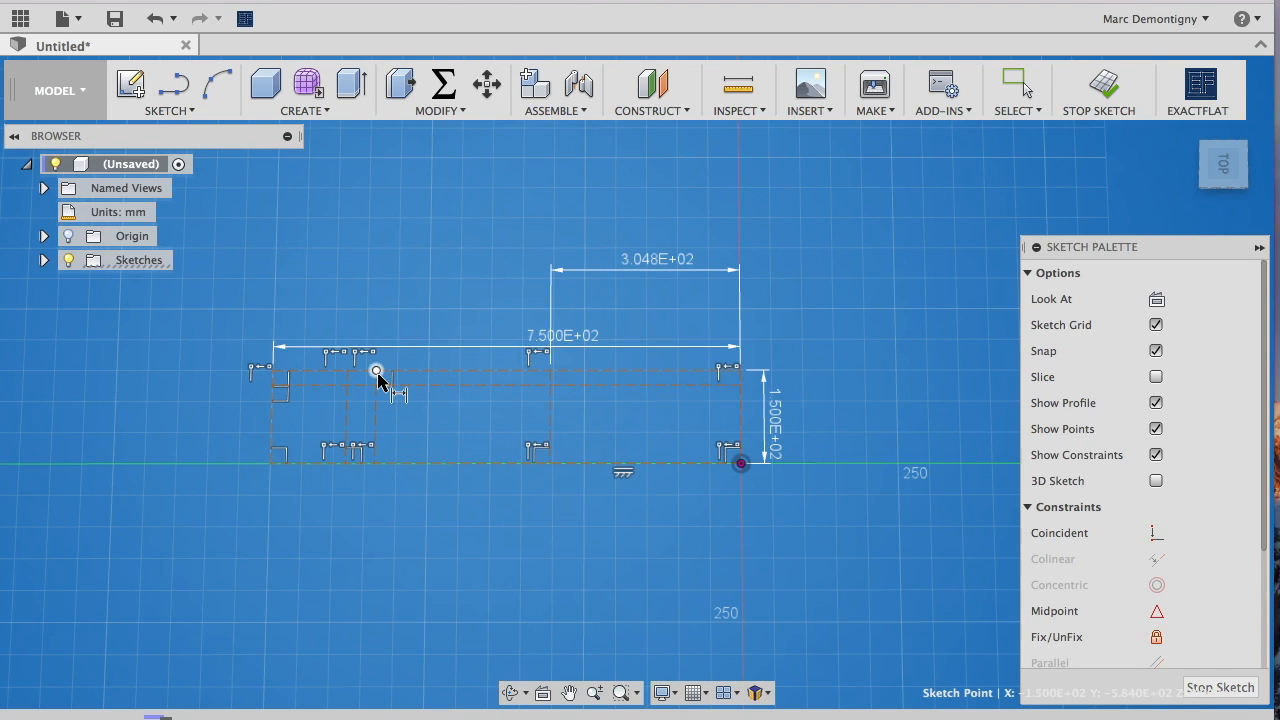
pyautogui.click(737, 373)
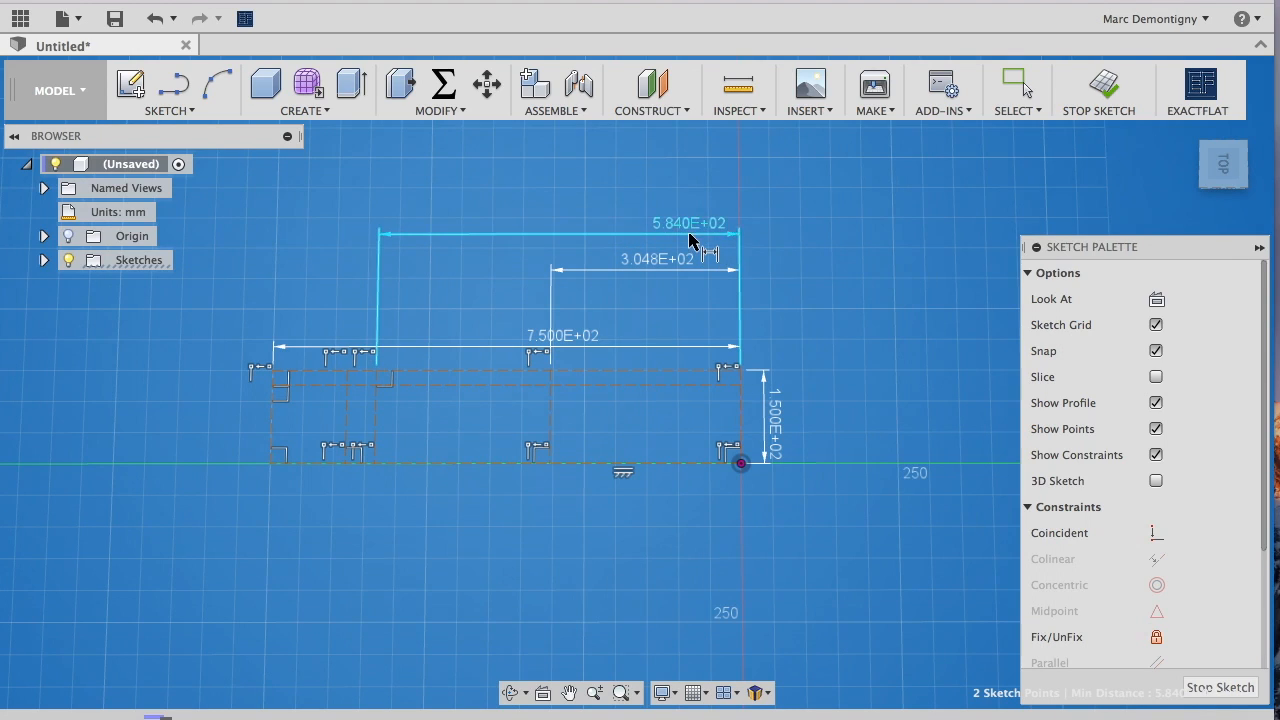
pyautogui.click(688, 236)
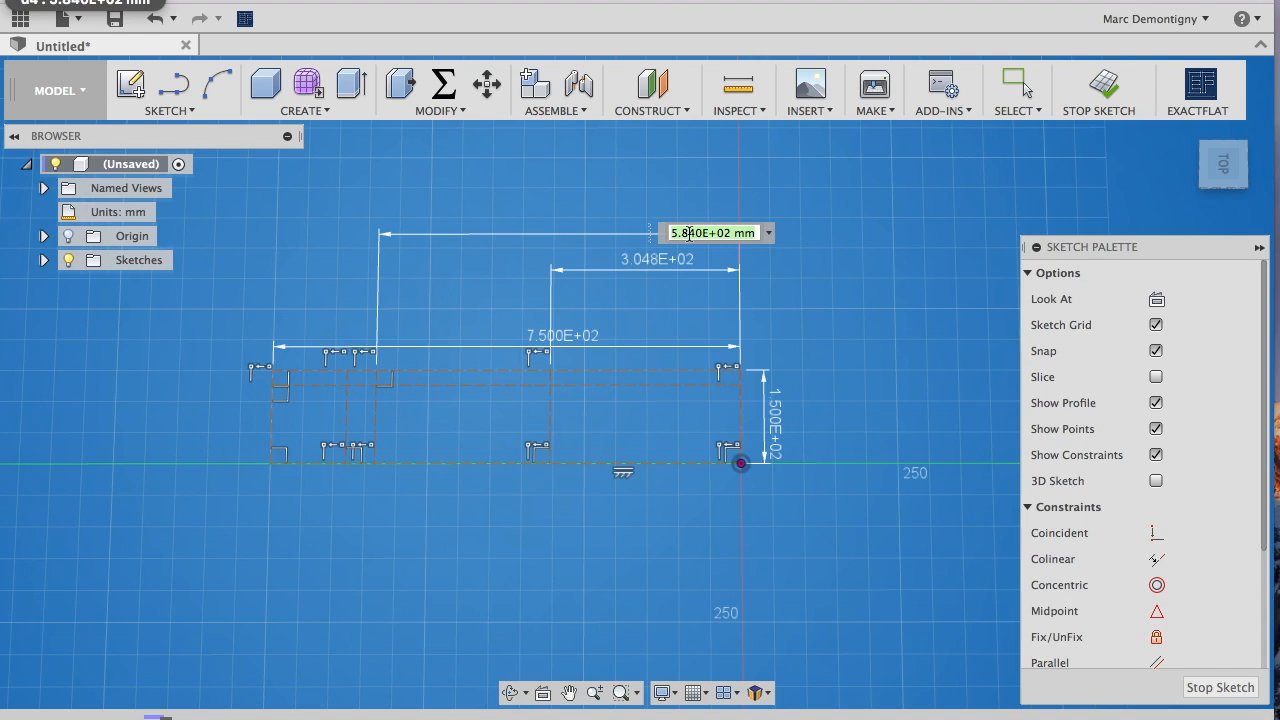
pyautogui.write('55cm')
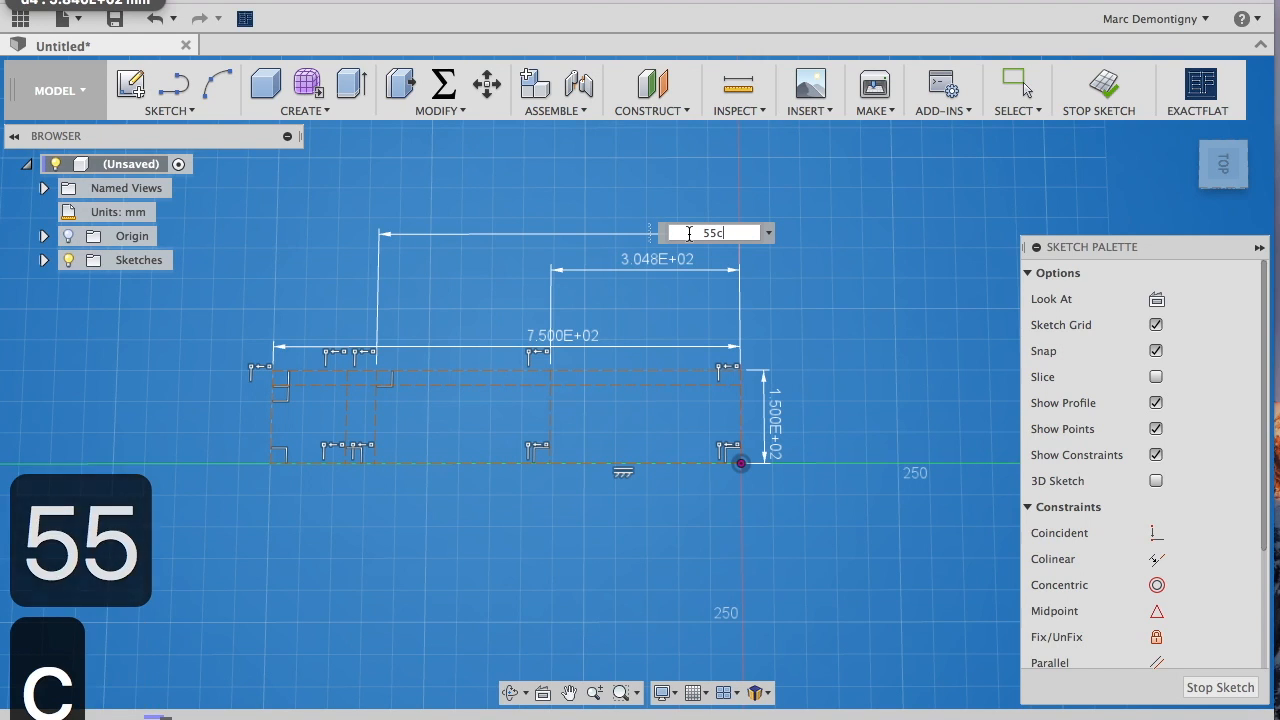
pyautogui.press('Return')
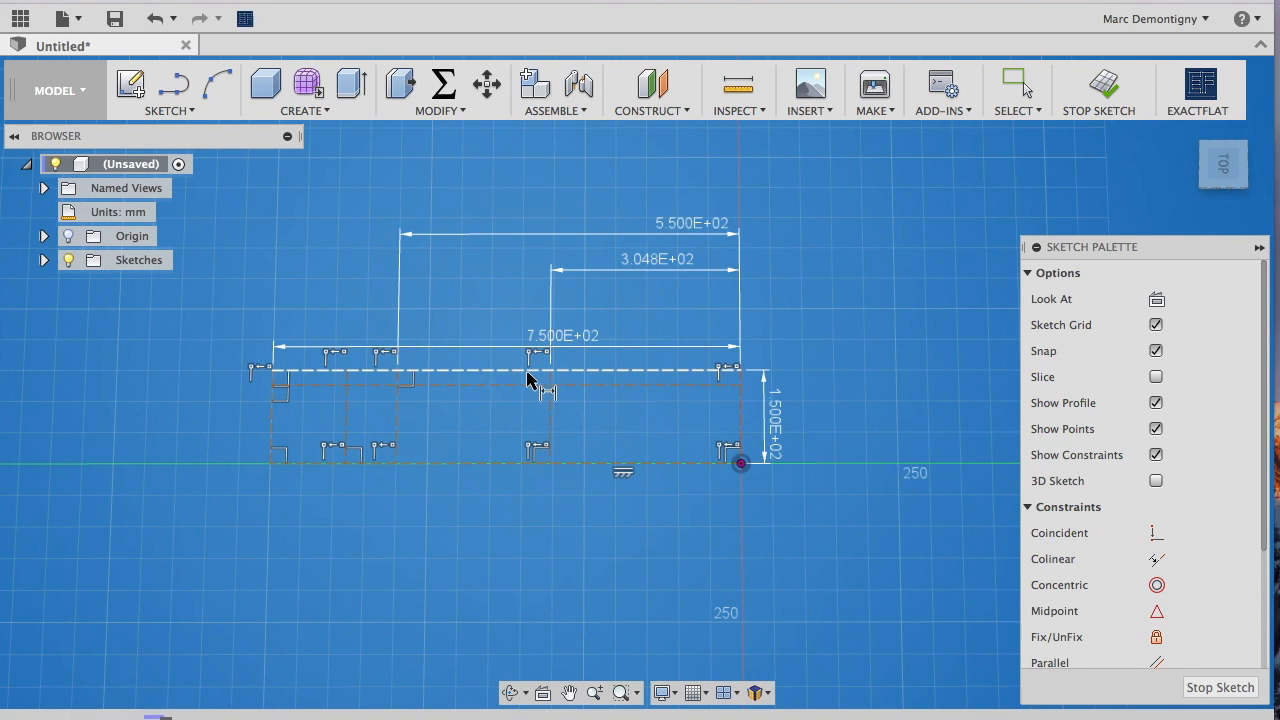
# Dimension the leftmost inner vertical line from the rectangle's left edge and set the distance to 18 cm
pyautogui.click(347, 371)
pyautogui.click(272, 370)
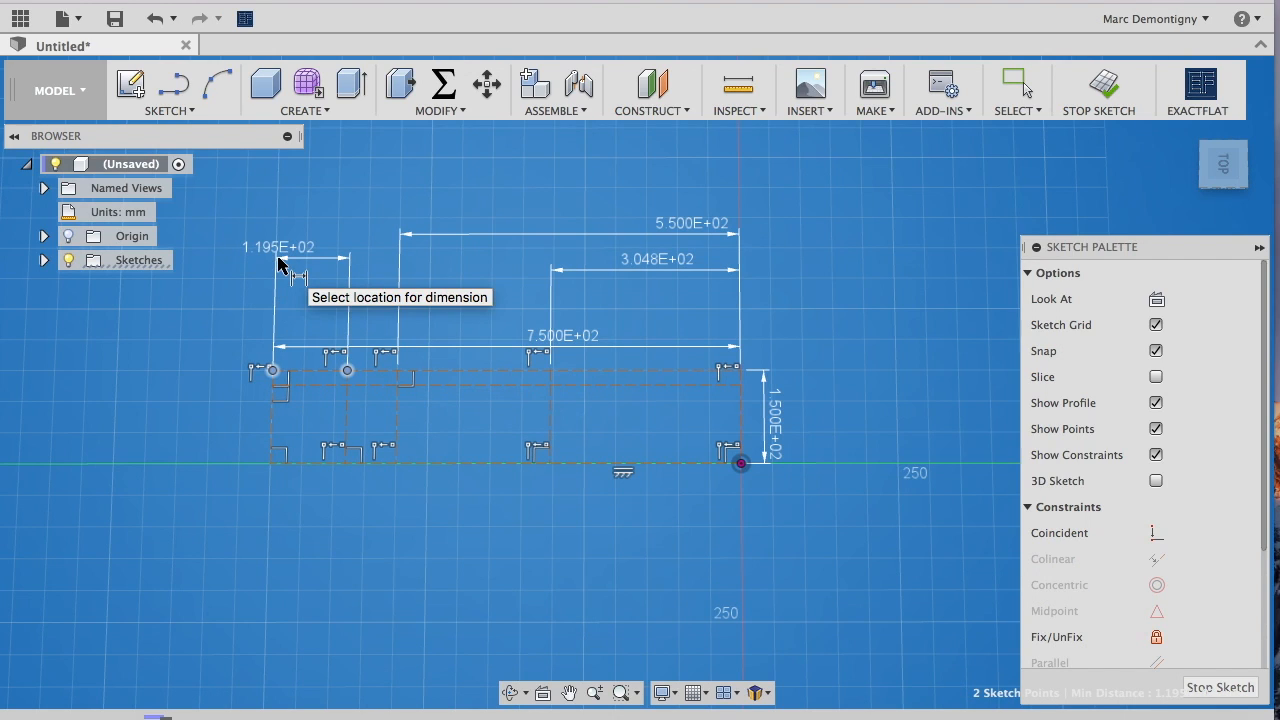
pyautogui.press('1')
pyautogui.press('8')
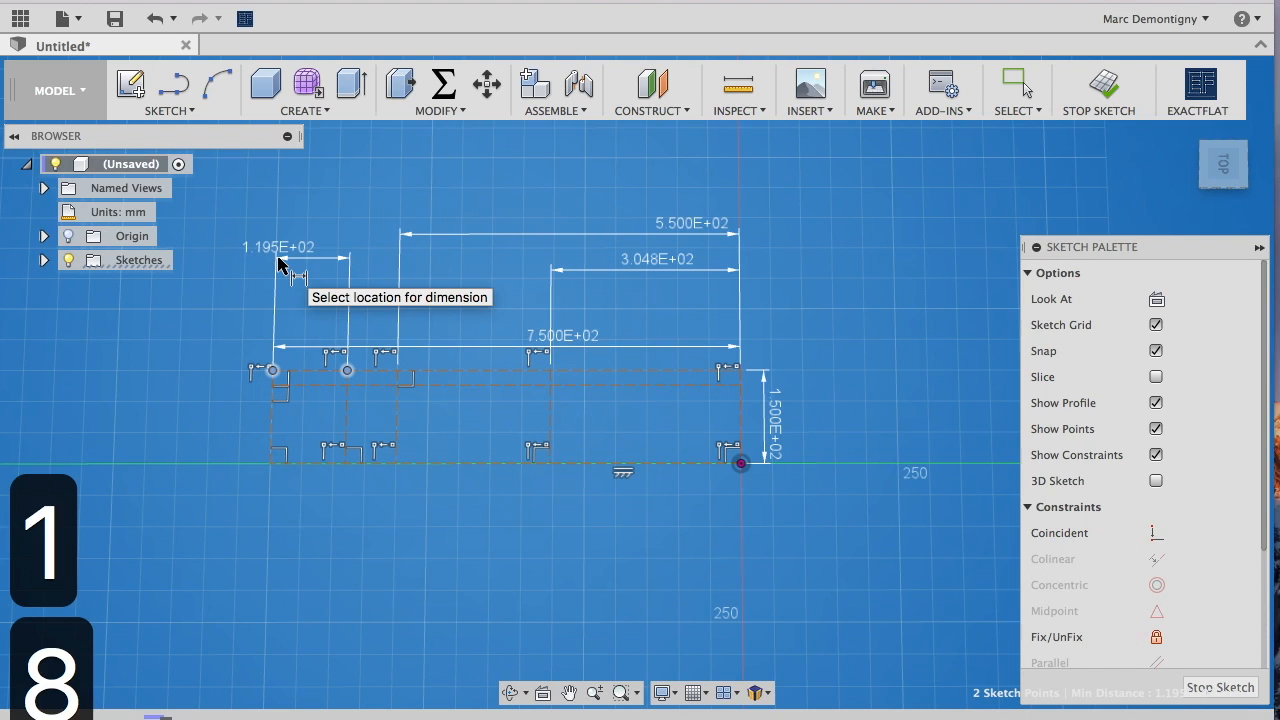
pyautogui.click(279, 247)
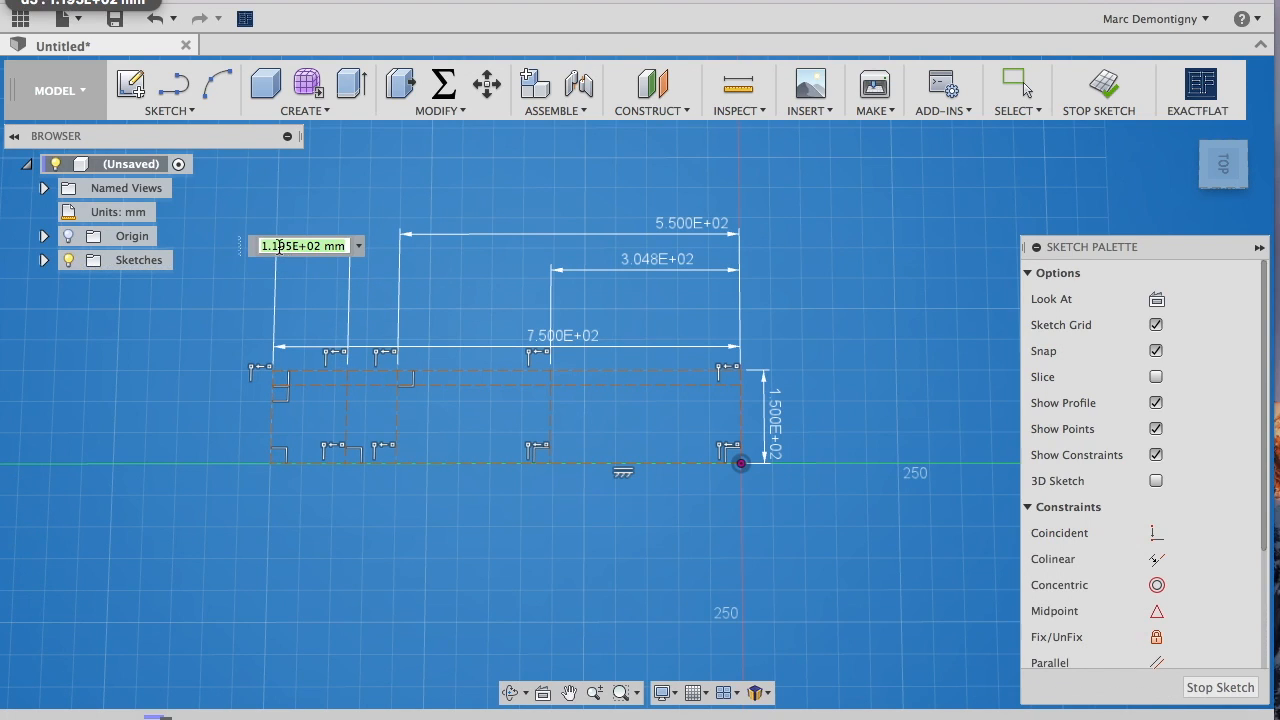
pyautogui.write('18cm')
pyautogui.press('Return')
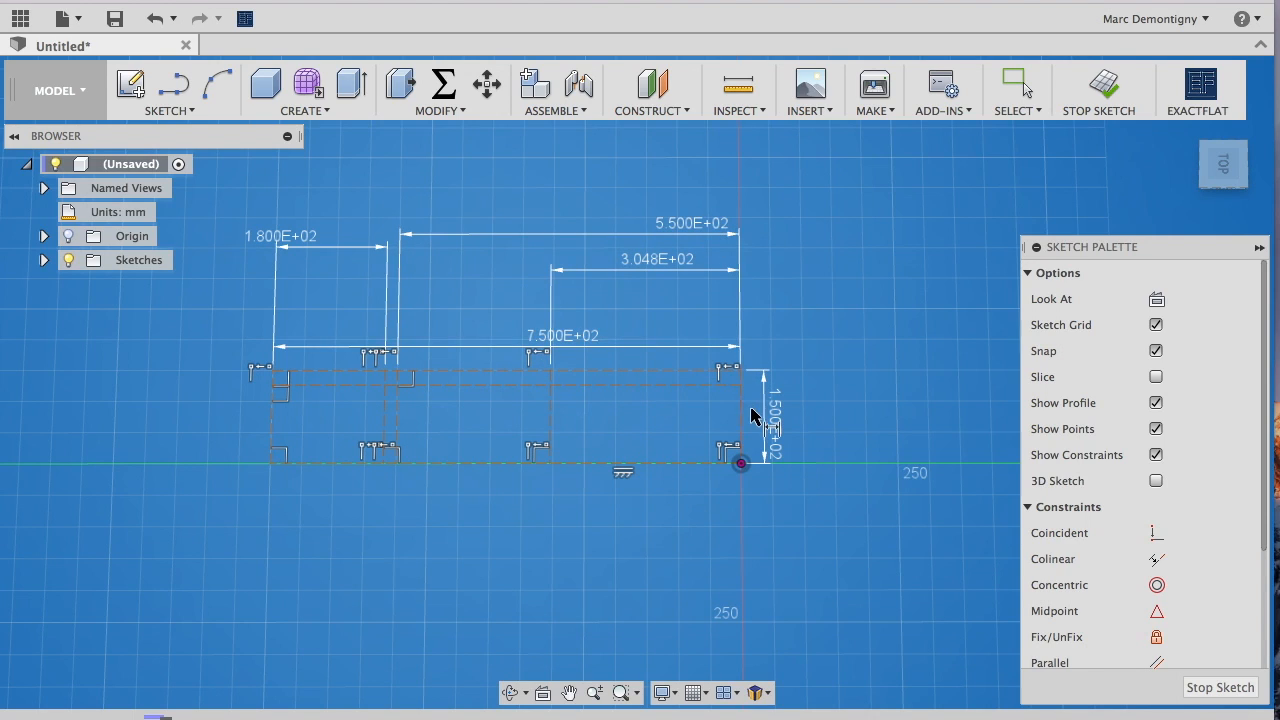
# Examine the names and expressions of Sketch1's dimensions in the model parameters
pyautogui.click(443, 84)
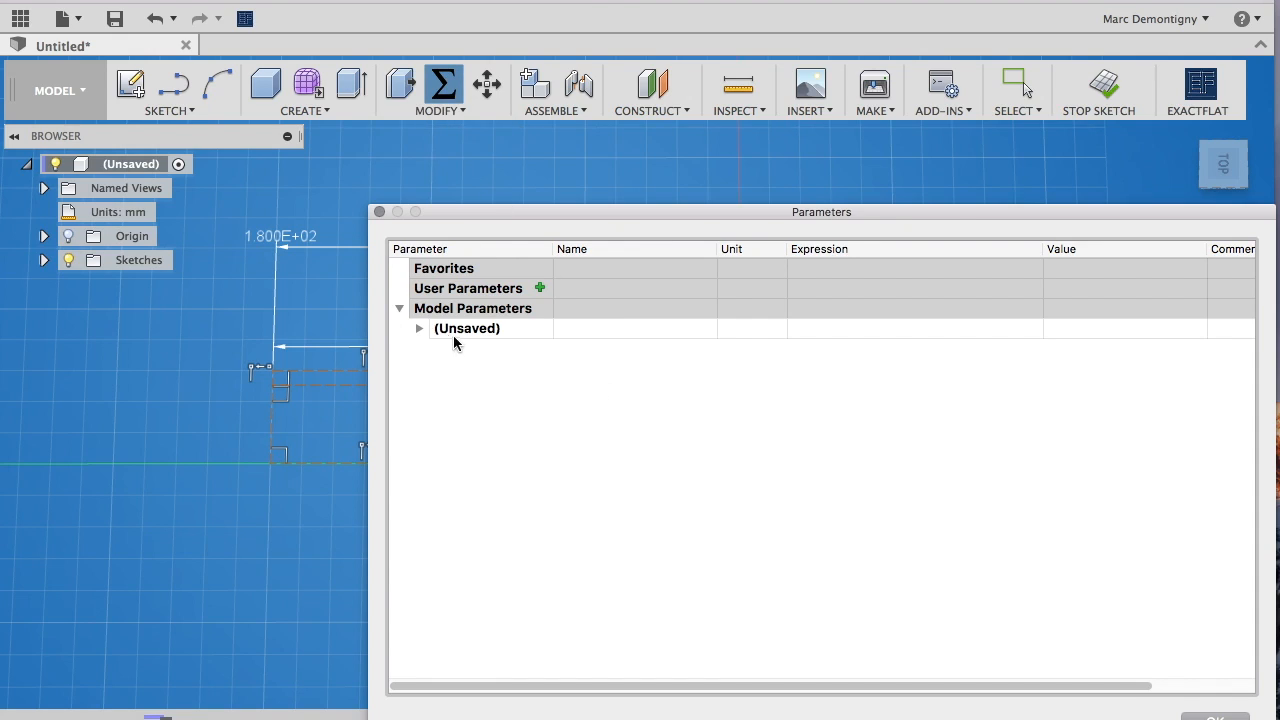
pyautogui.click(420, 330)
pyautogui.click(440, 349)
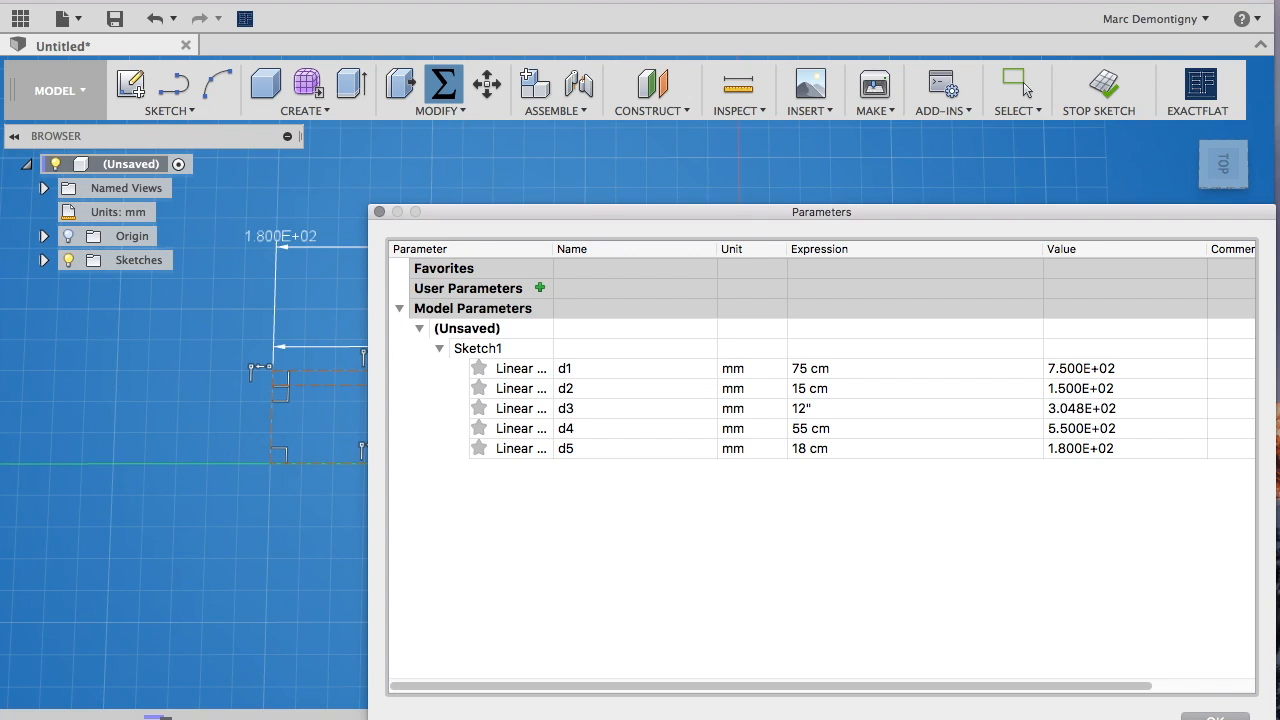
pyautogui.click(1215, 718)
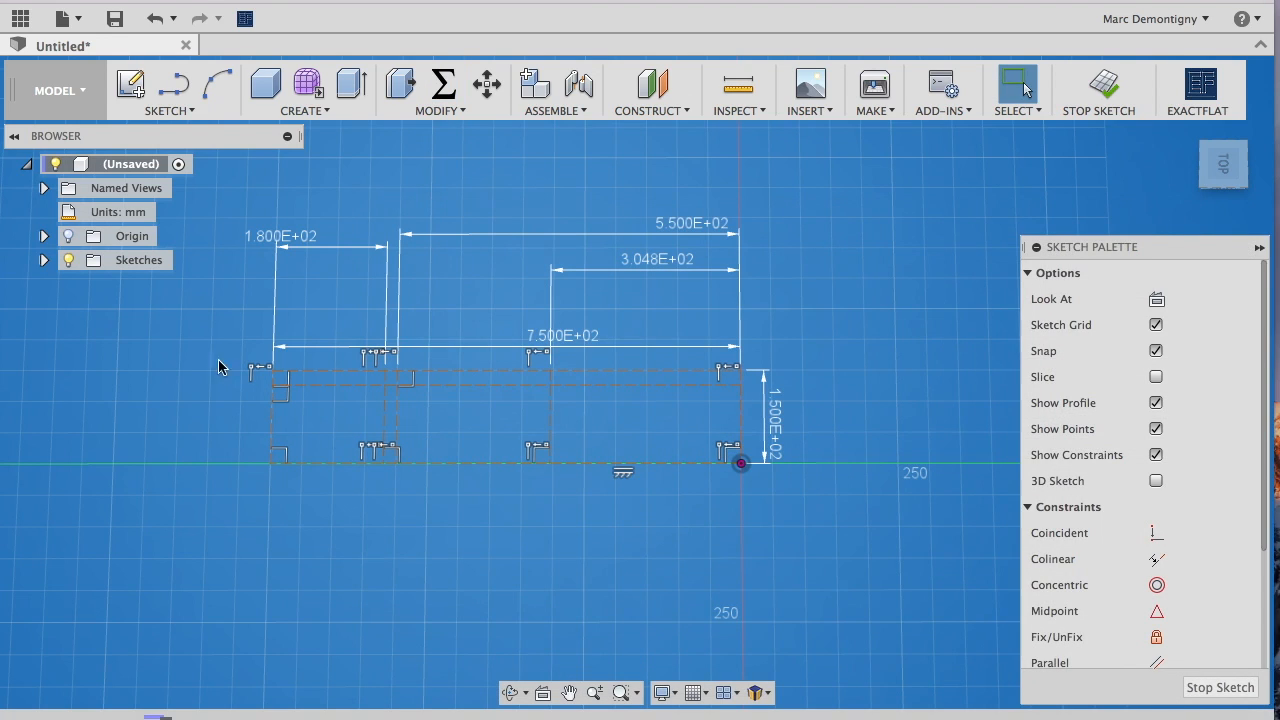
# Rename Sketch1 as shape
pyautogui.click(142, 286)
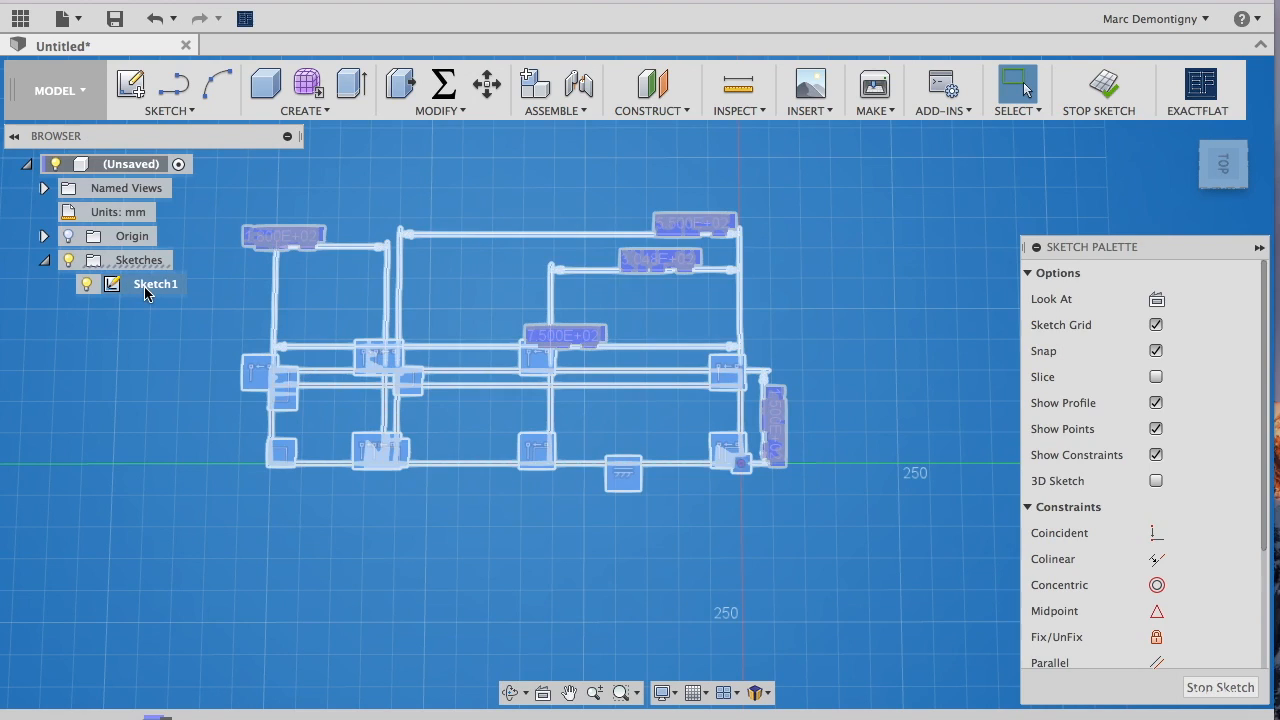
pyautogui.doubleClick(153, 286)
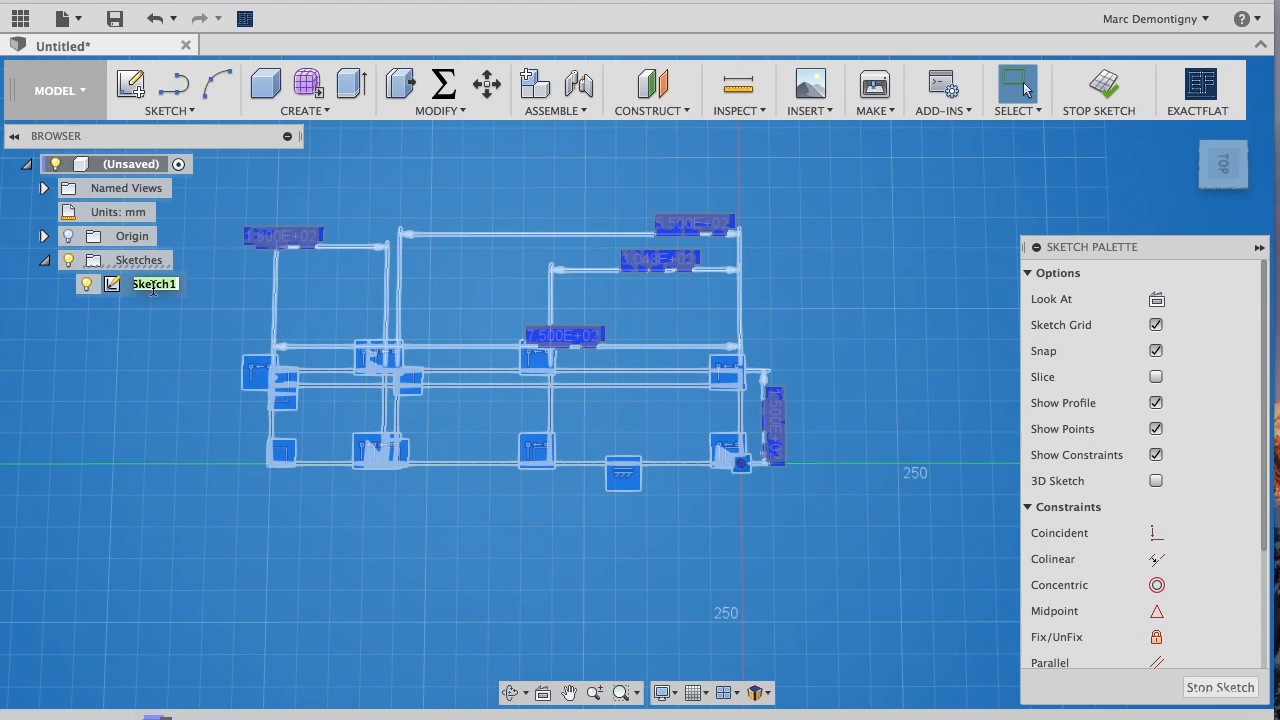
pyautogui.write('shape')
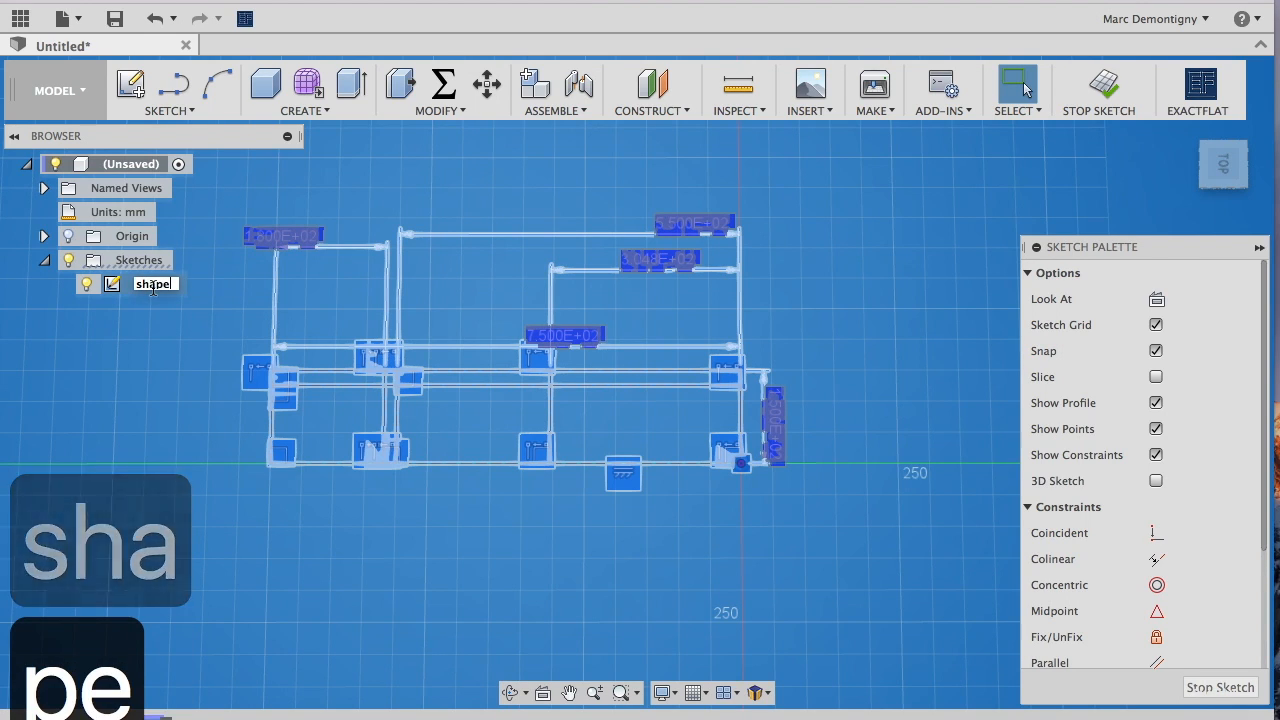
pyautogui.press('Return')
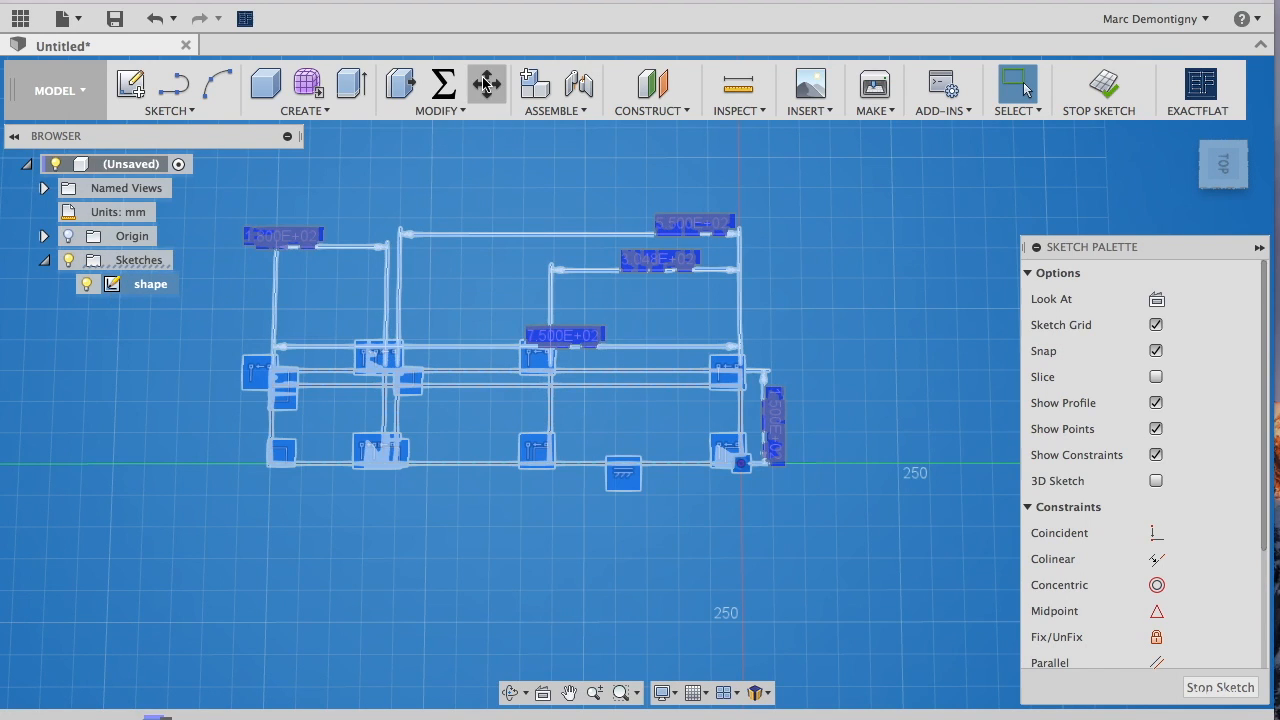
# Reopen the model parameters and rename the 75 cm parameter d1 as halflength
pyautogui.click(455, 112)
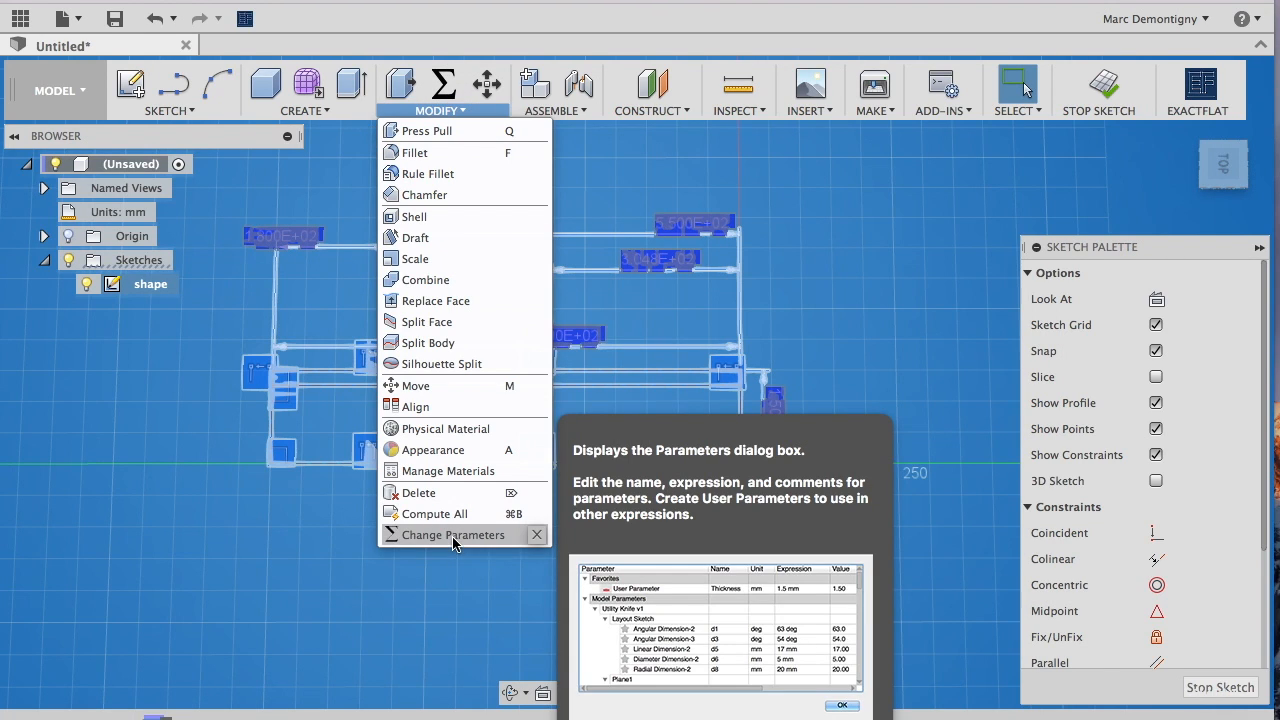
pyautogui.click(453, 535)
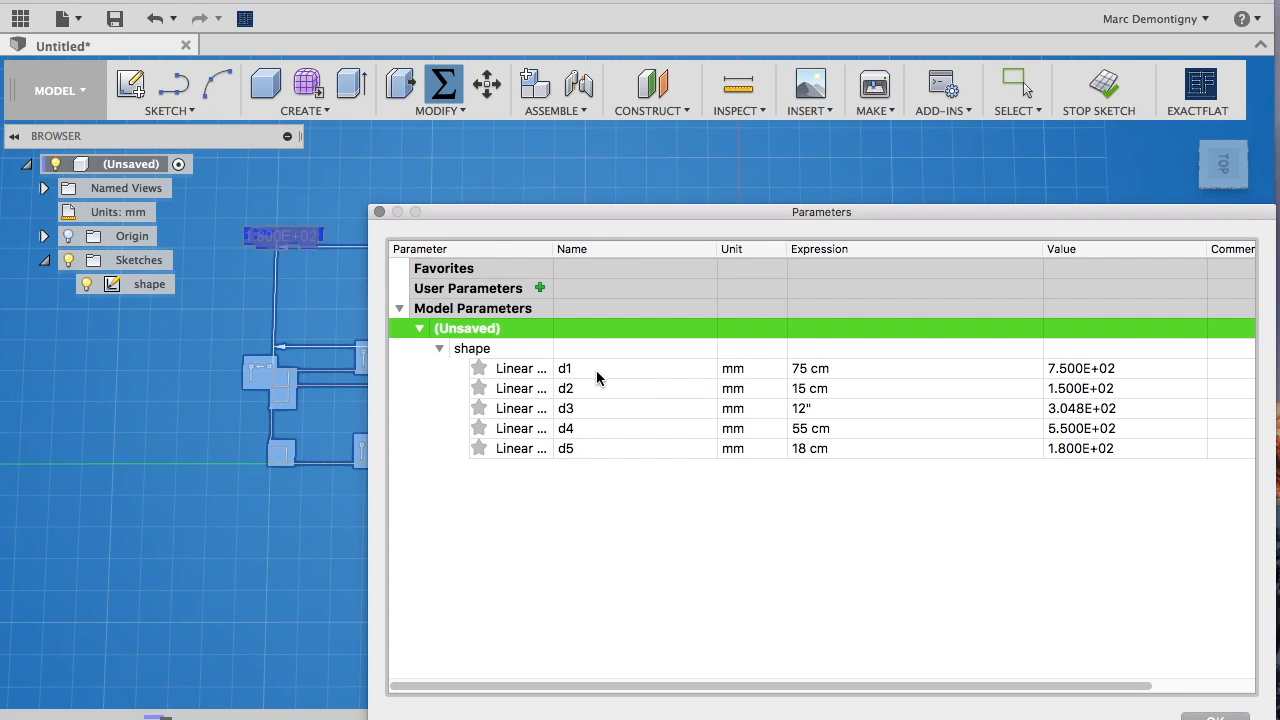
pyautogui.click(563, 372)
pyautogui.click(563, 372)
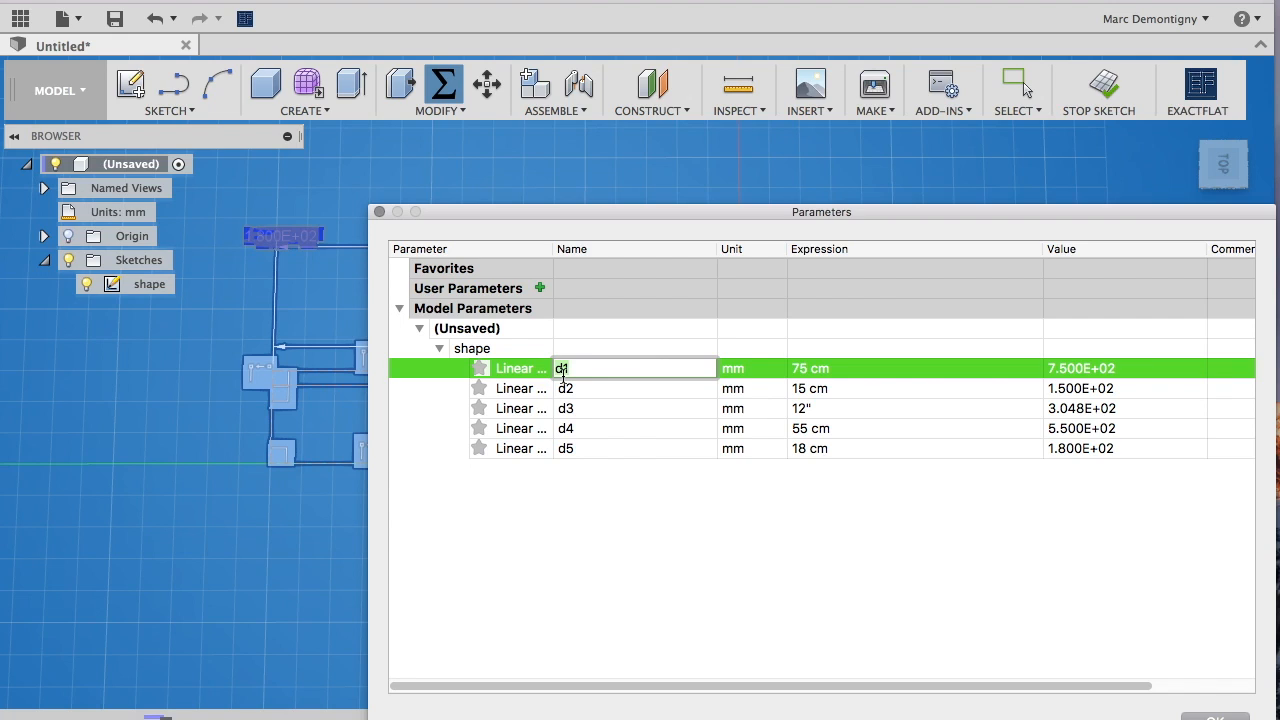
pyautogui.write('alflength')
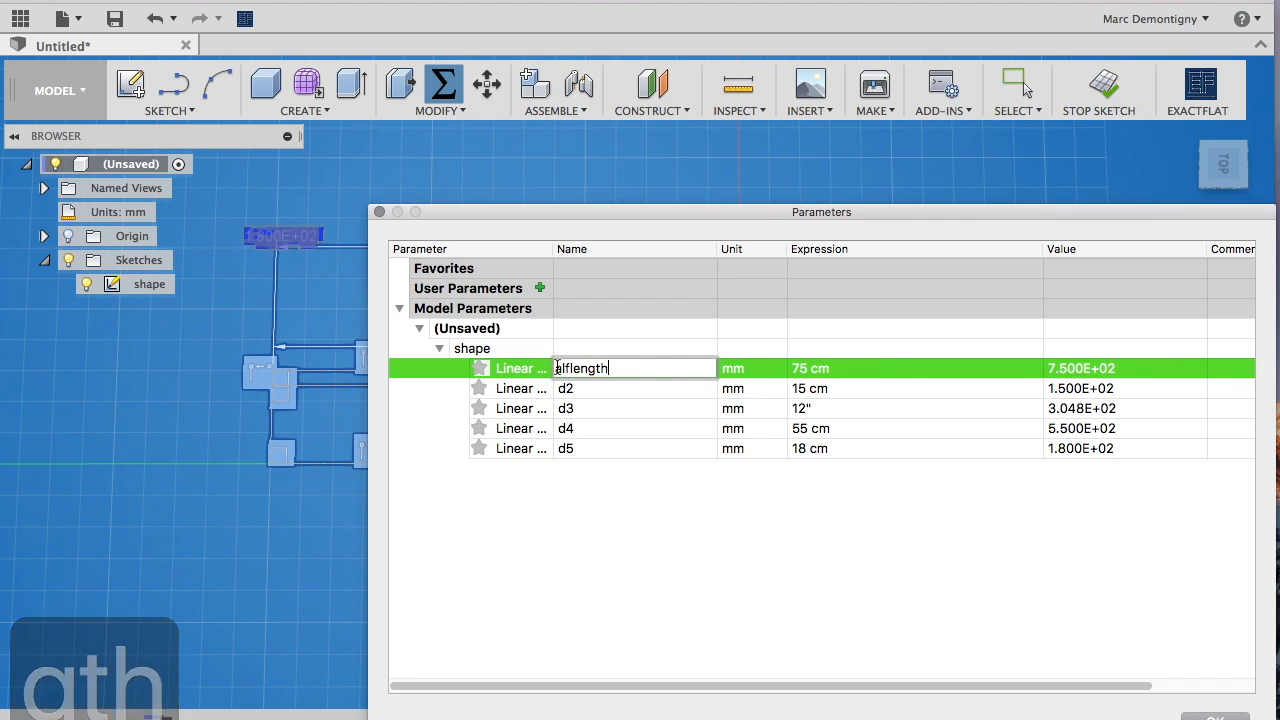
pyautogui.click(556, 368)
pyautogui.write('h')
# Rename parameter d2 (15 cm) as halfwidth and parameter d3 (12") as halfstance
pyautogui.doubleClick(614, 378)
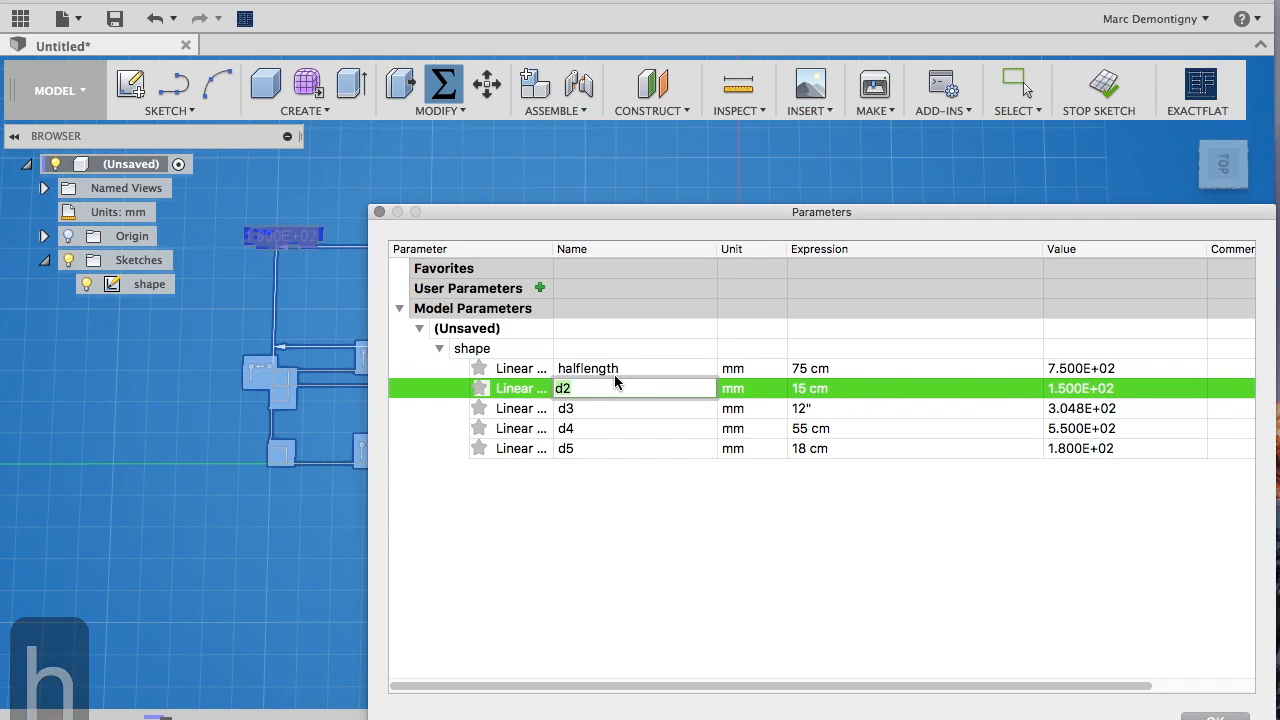
pyautogui.write('half')
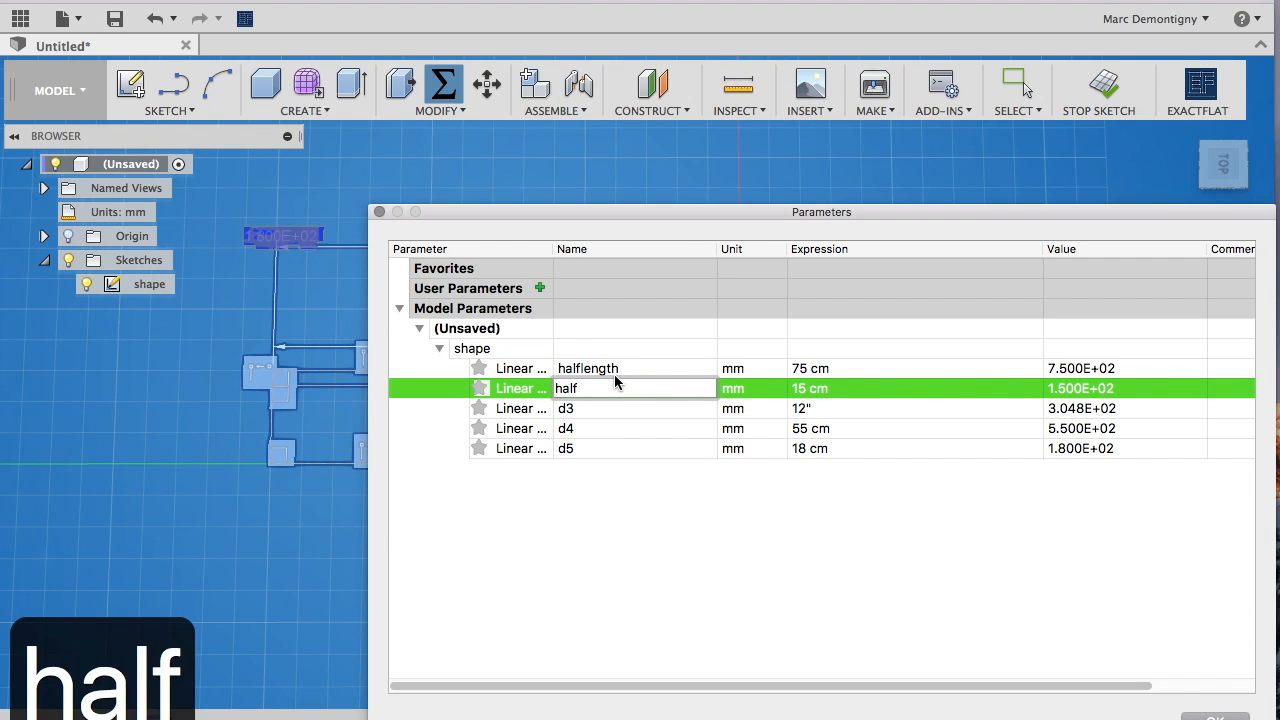
pyautogui.write('width')
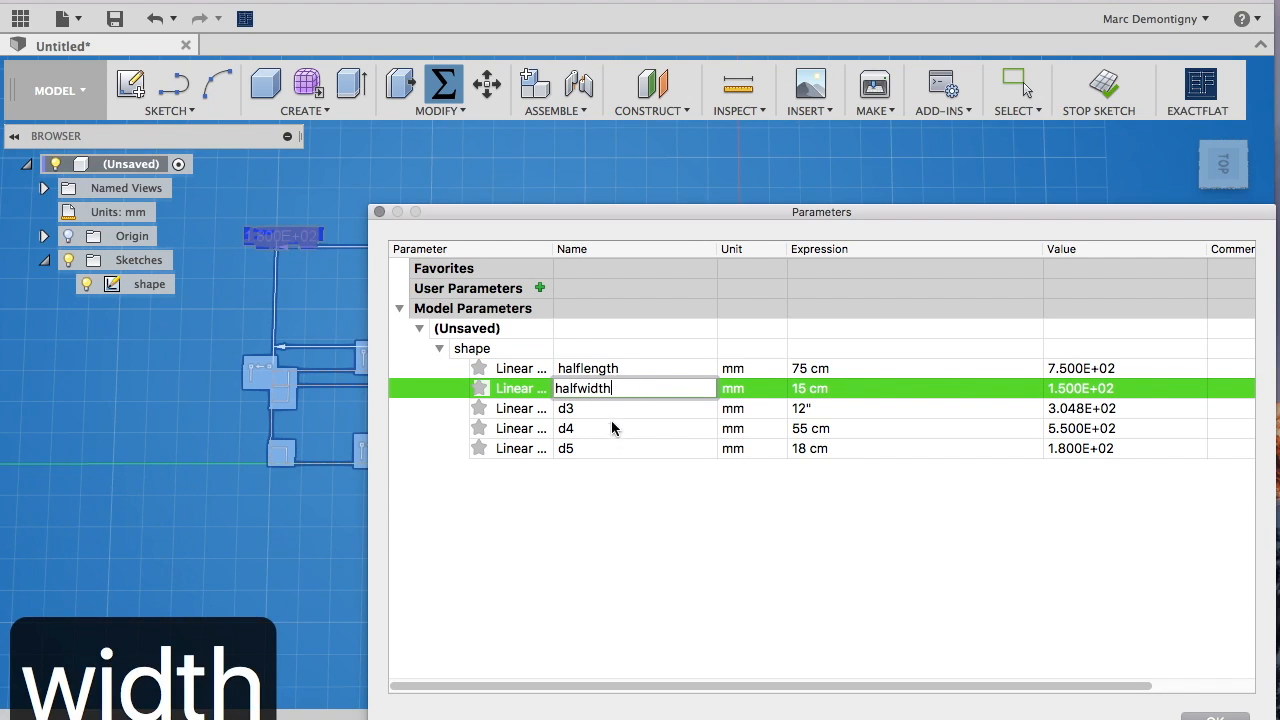
pyautogui.doubleClick(598, 411)
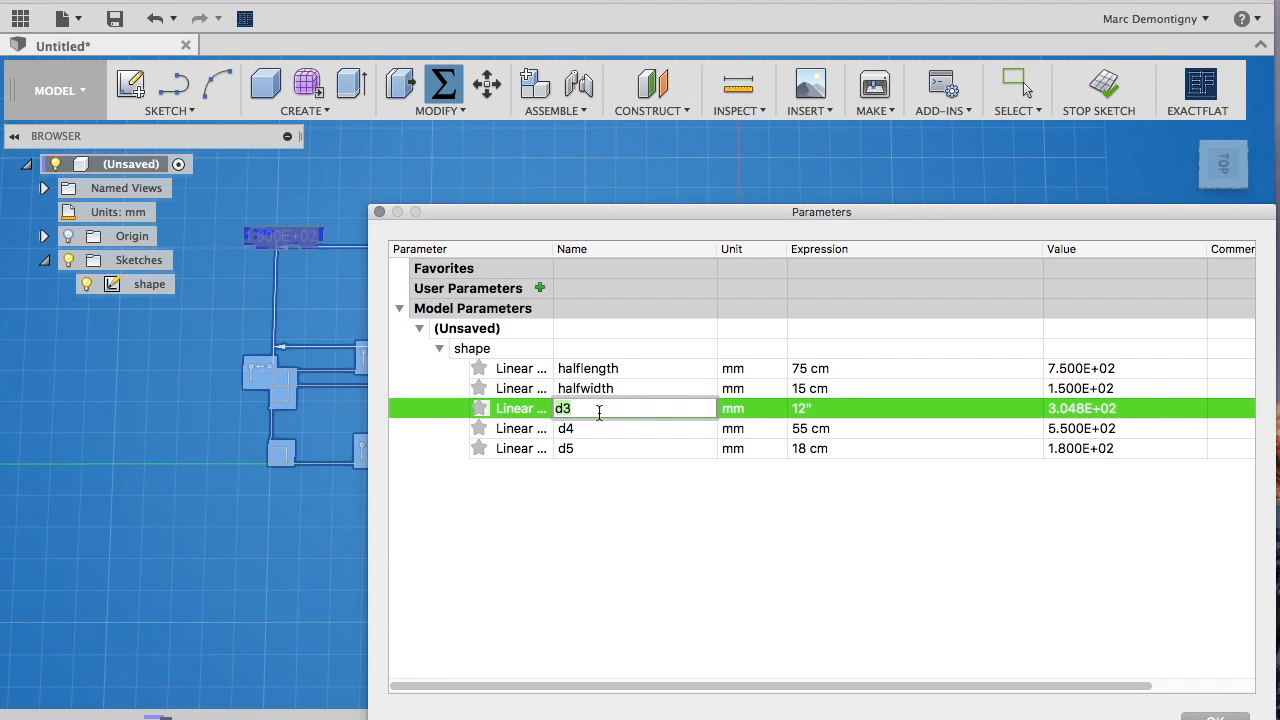
pyautogui.write('half')
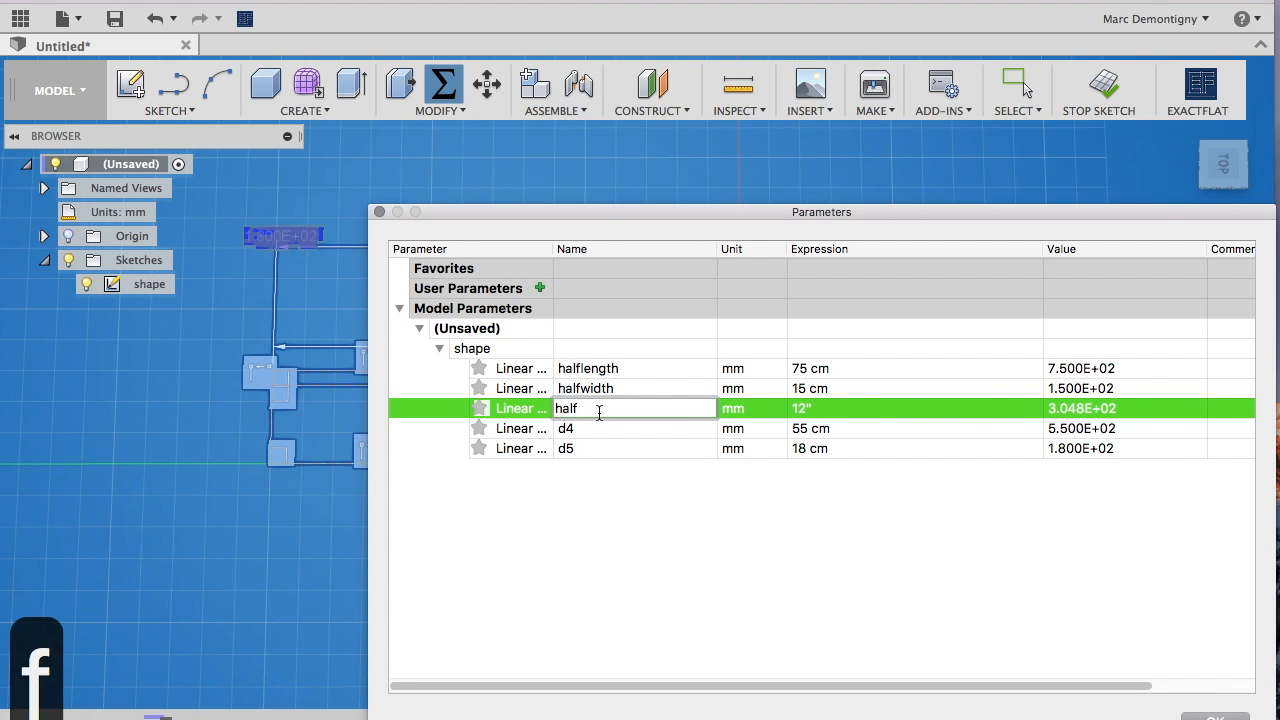
pyautogui.write('stance')
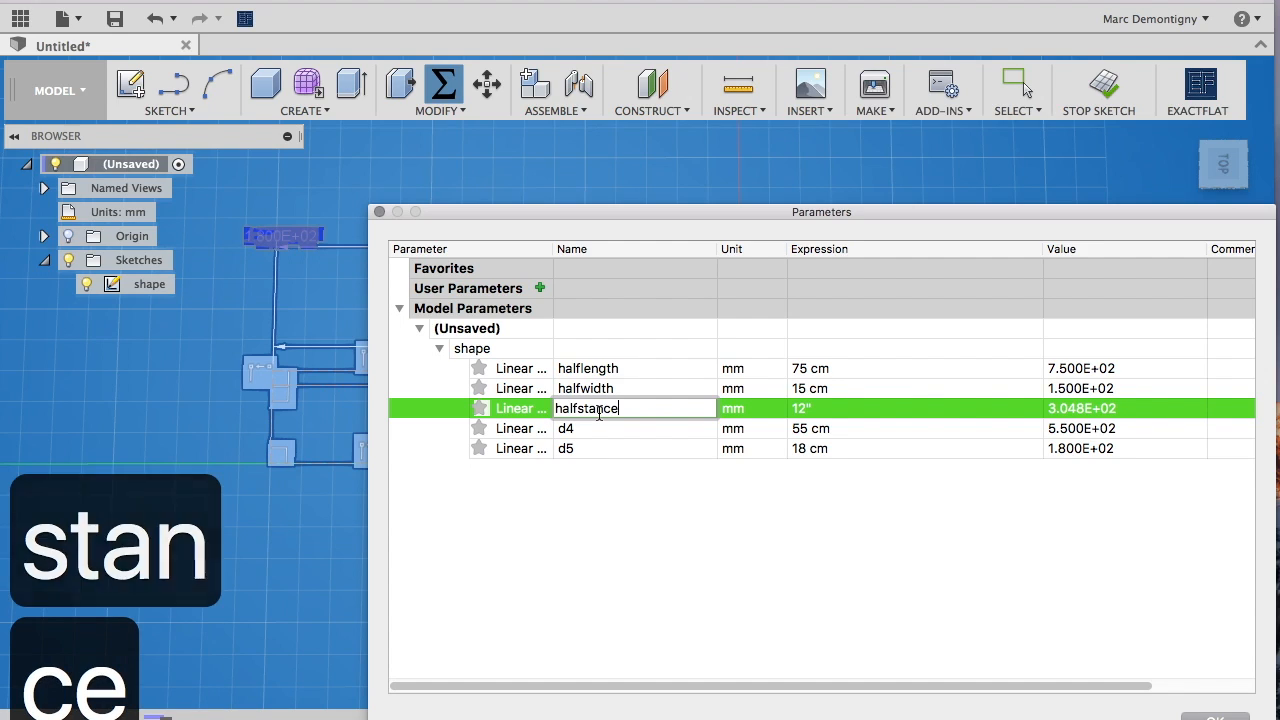
# Rename the 55 cm model parameter d4 as halfsidecutlength
pyautogui.click(577, 439)
pyautogui.click(577, 439)
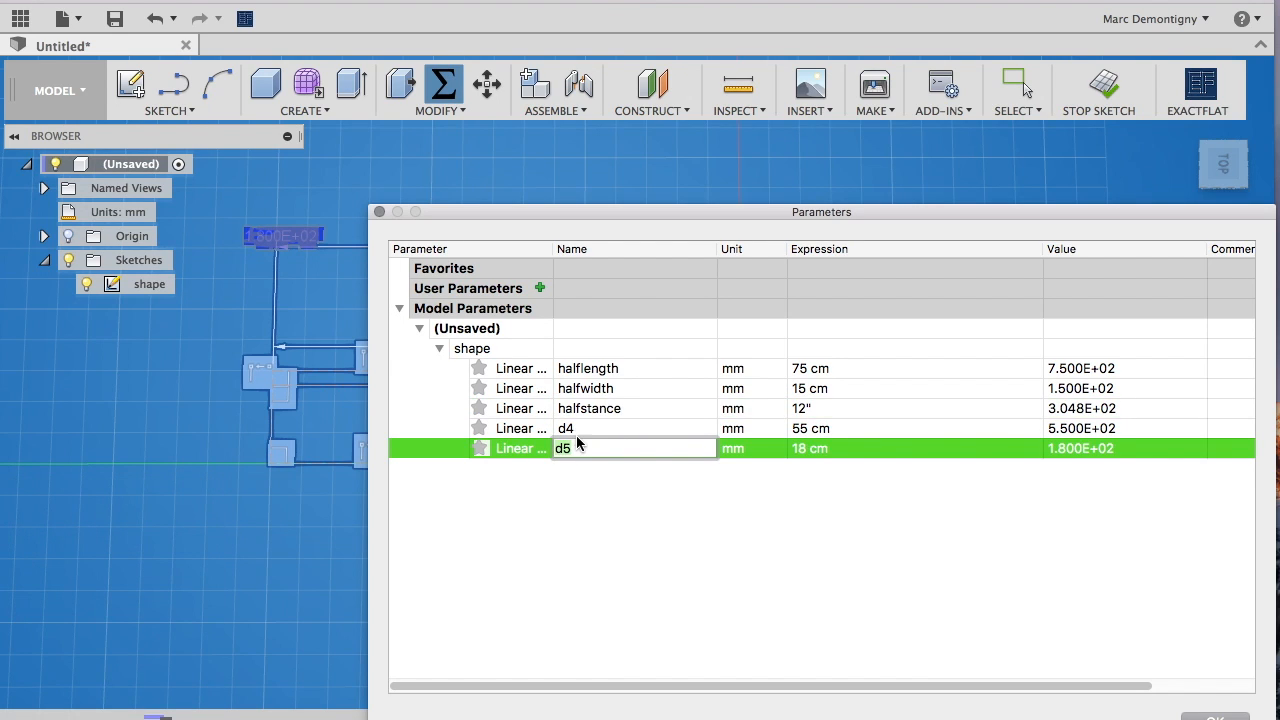
pyautogui.click(579, 427)
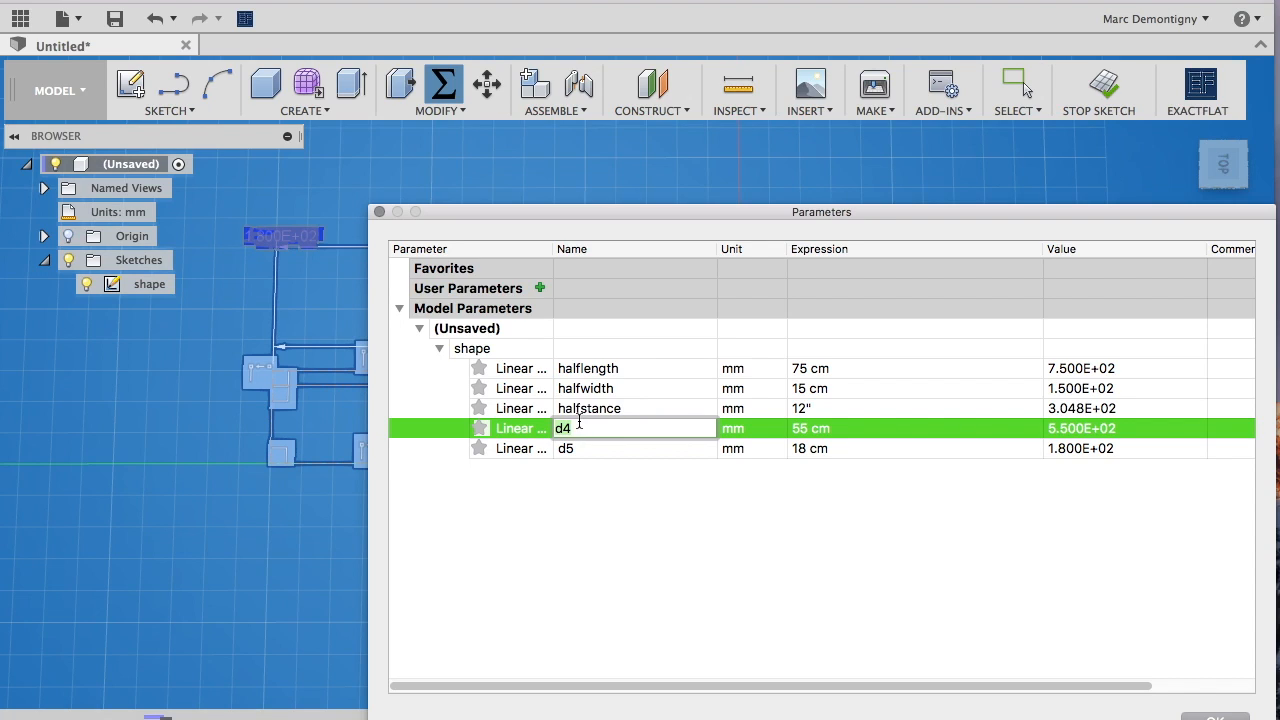
pyautogui.write('hal')
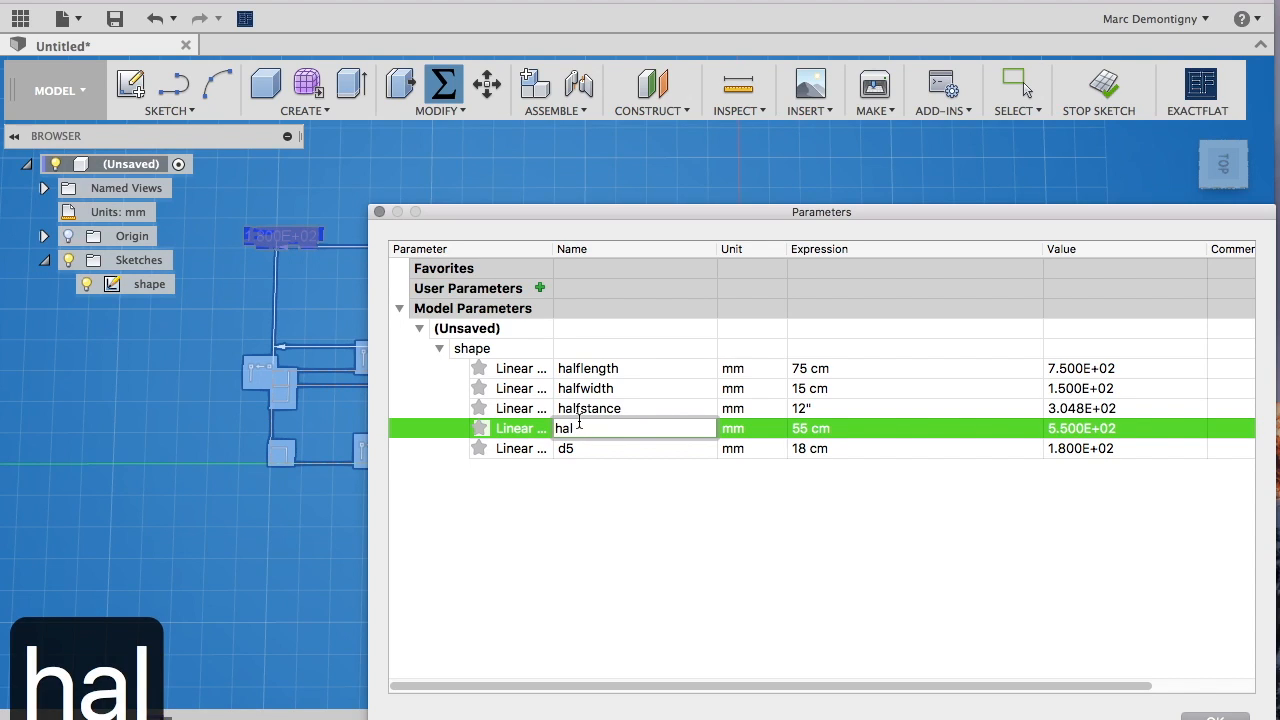
pyautogui.write('fsi')
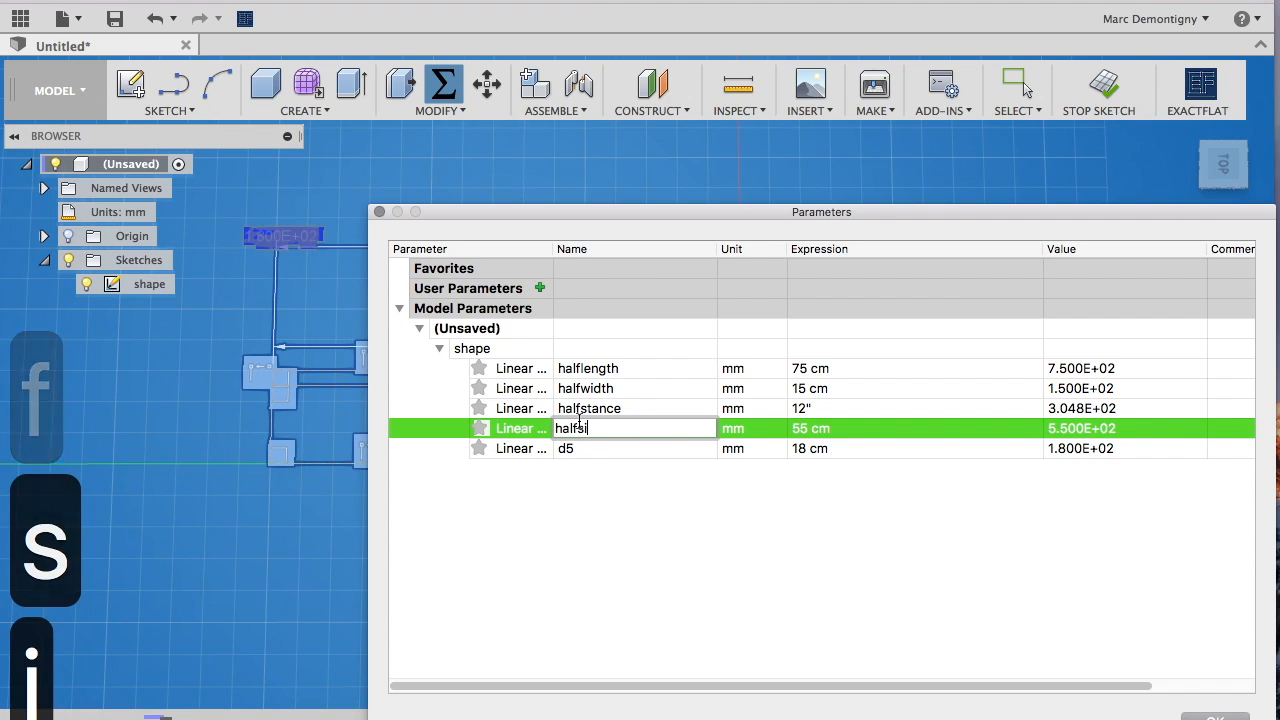
pyautogui.write('decut')
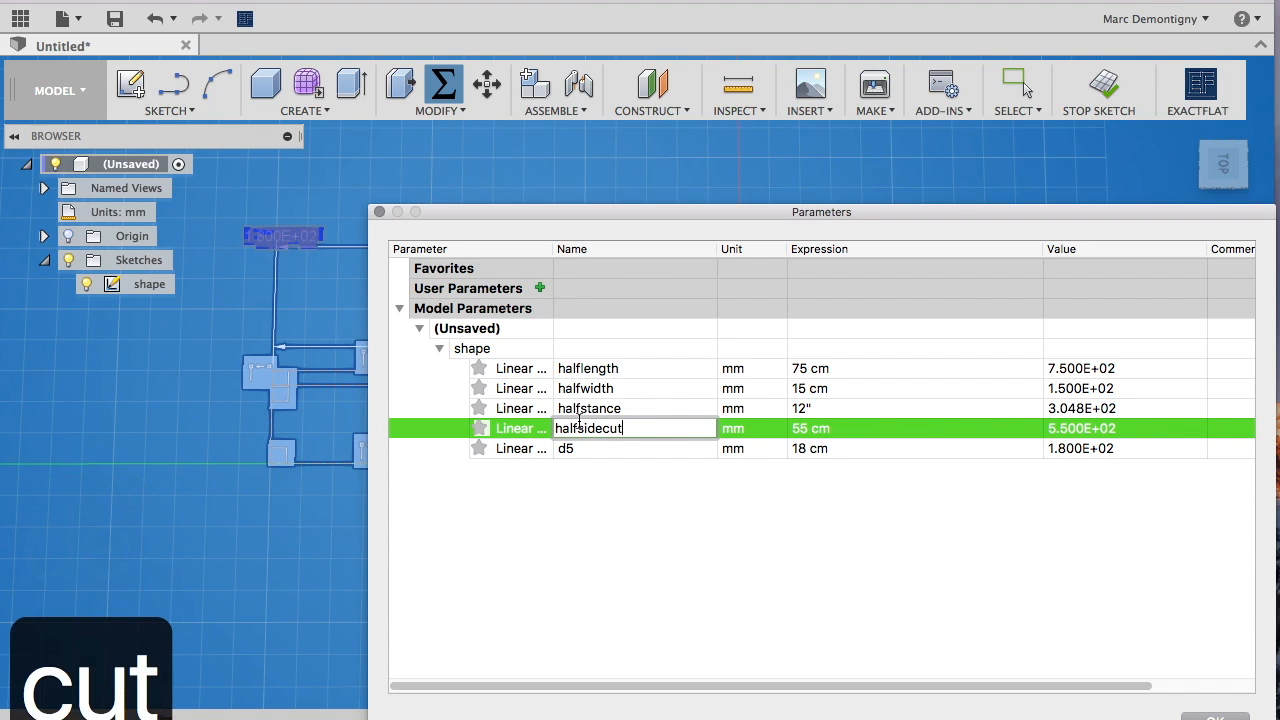
pyautogui.write('l')
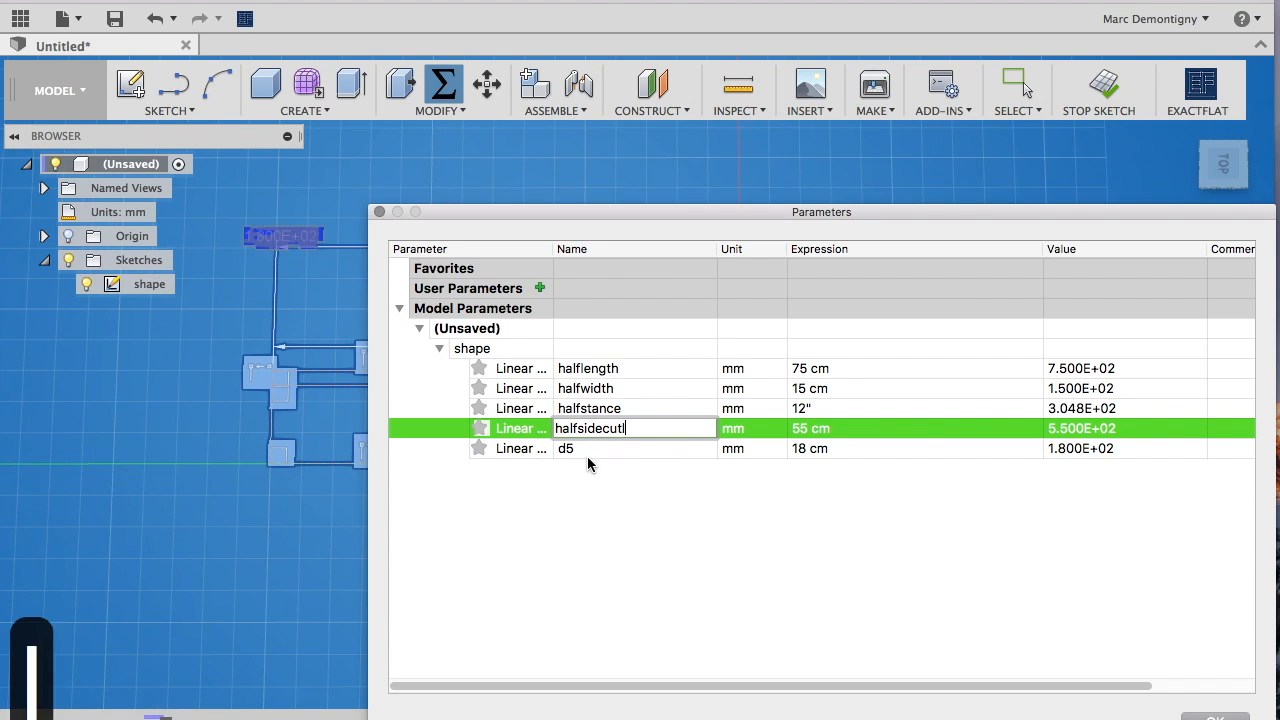
pyautogui.write('ength')
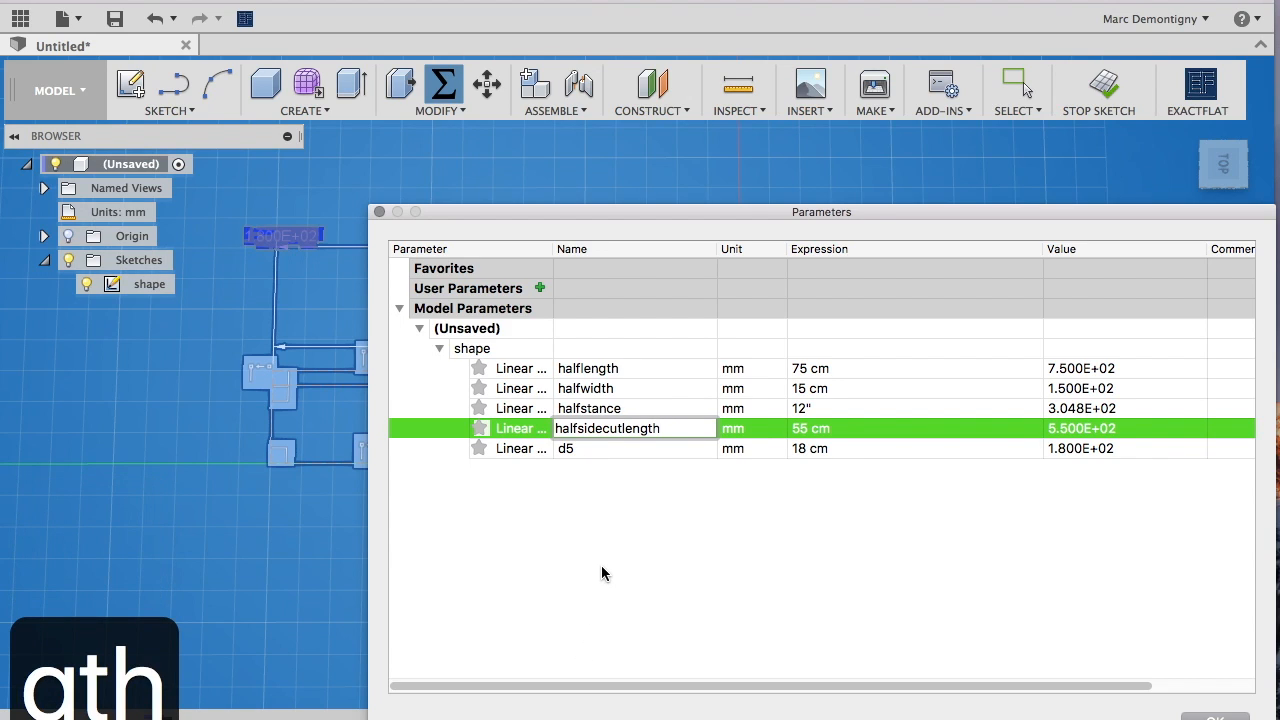
# Rename the 18 cm model parameter d5 as noselength and close the parameters
pyautogui.click(586, 446)
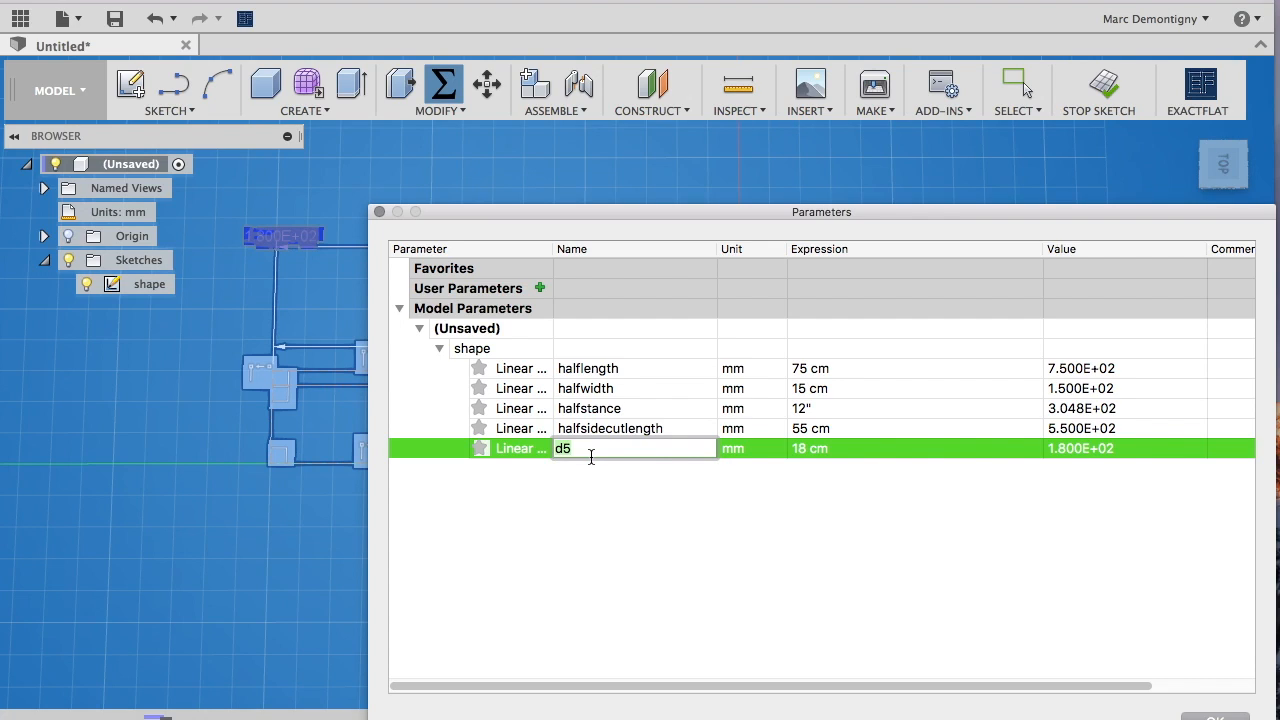
pyautogui.press('BackSpace')
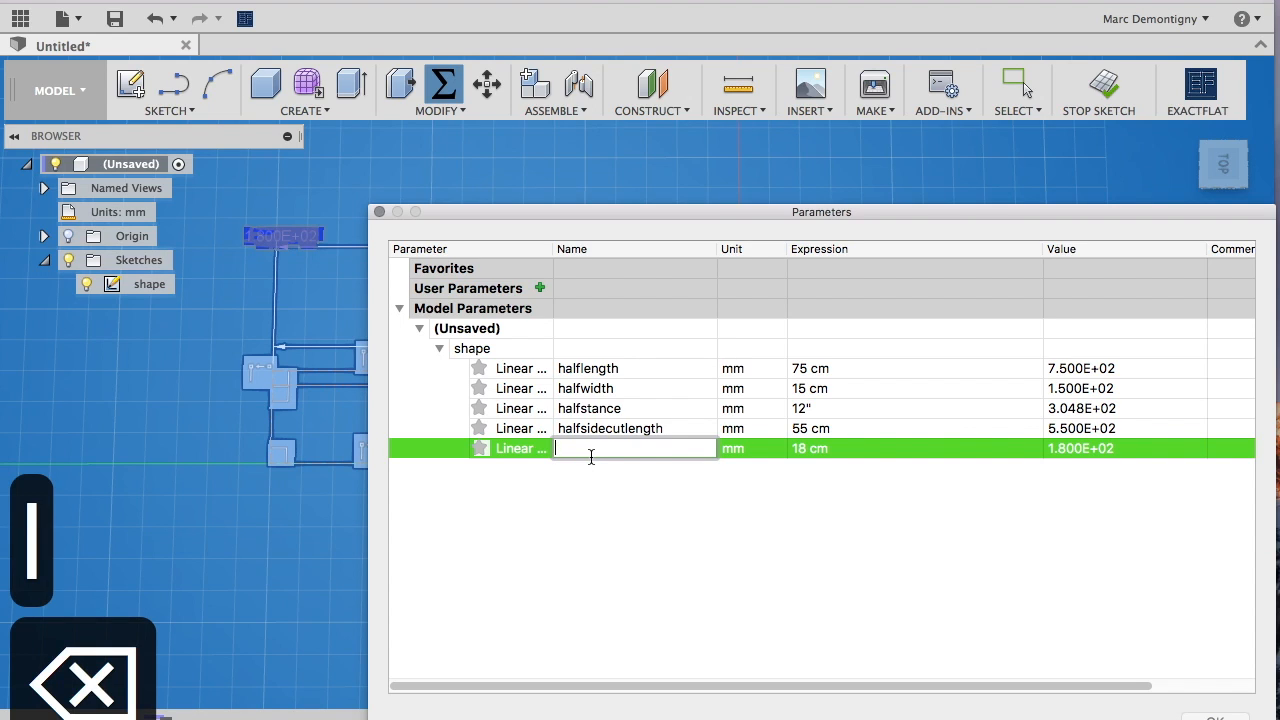
pyautogui.write('noselength')
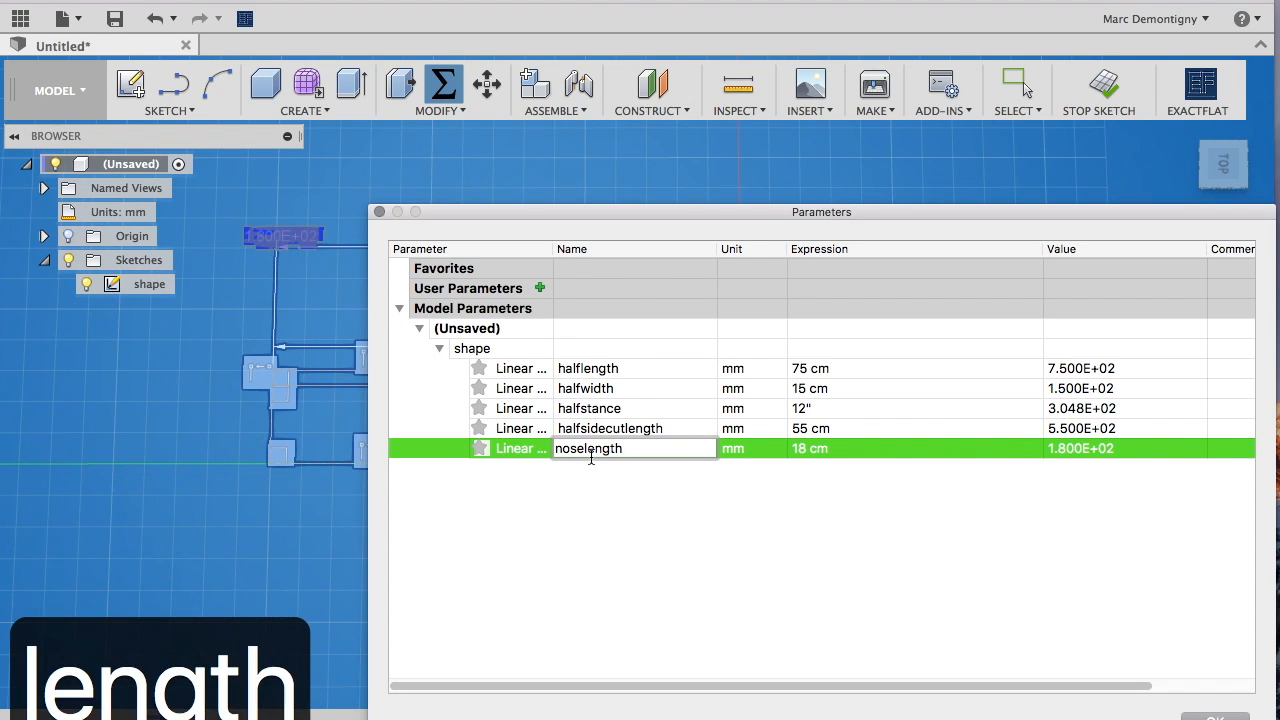
pyautogui.press('Return')
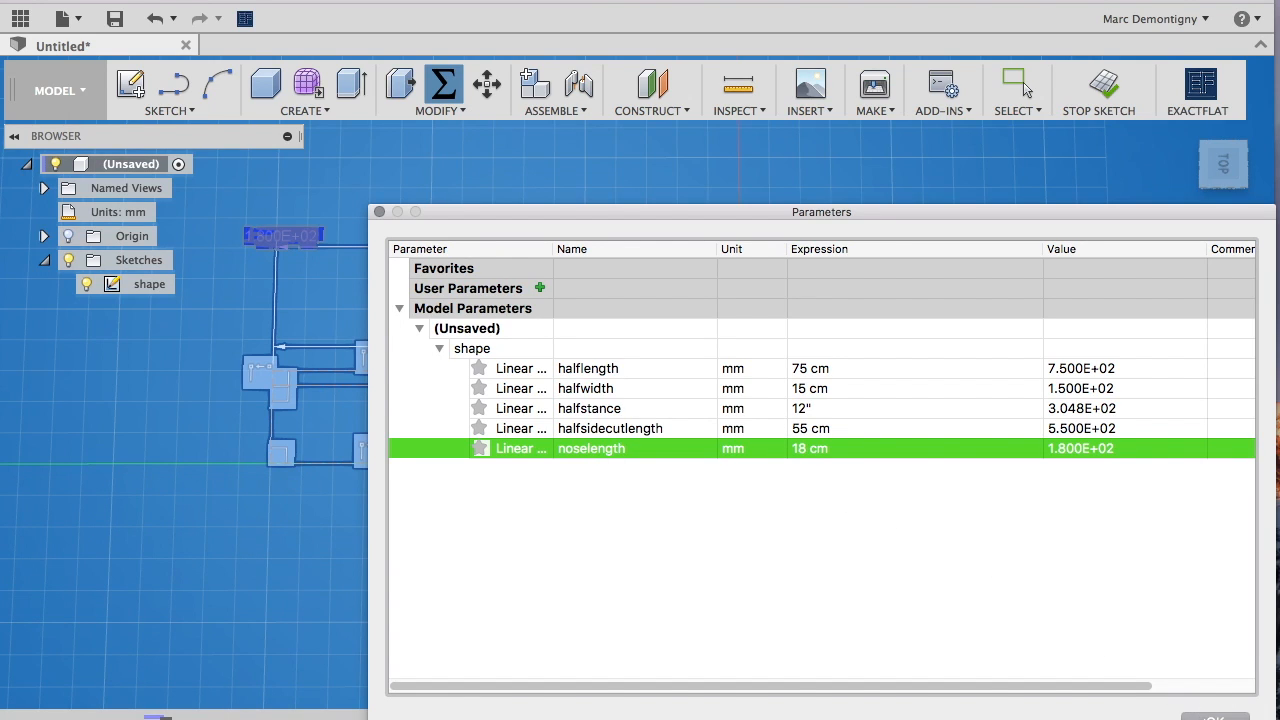
pyautogui.click(1215, 717)
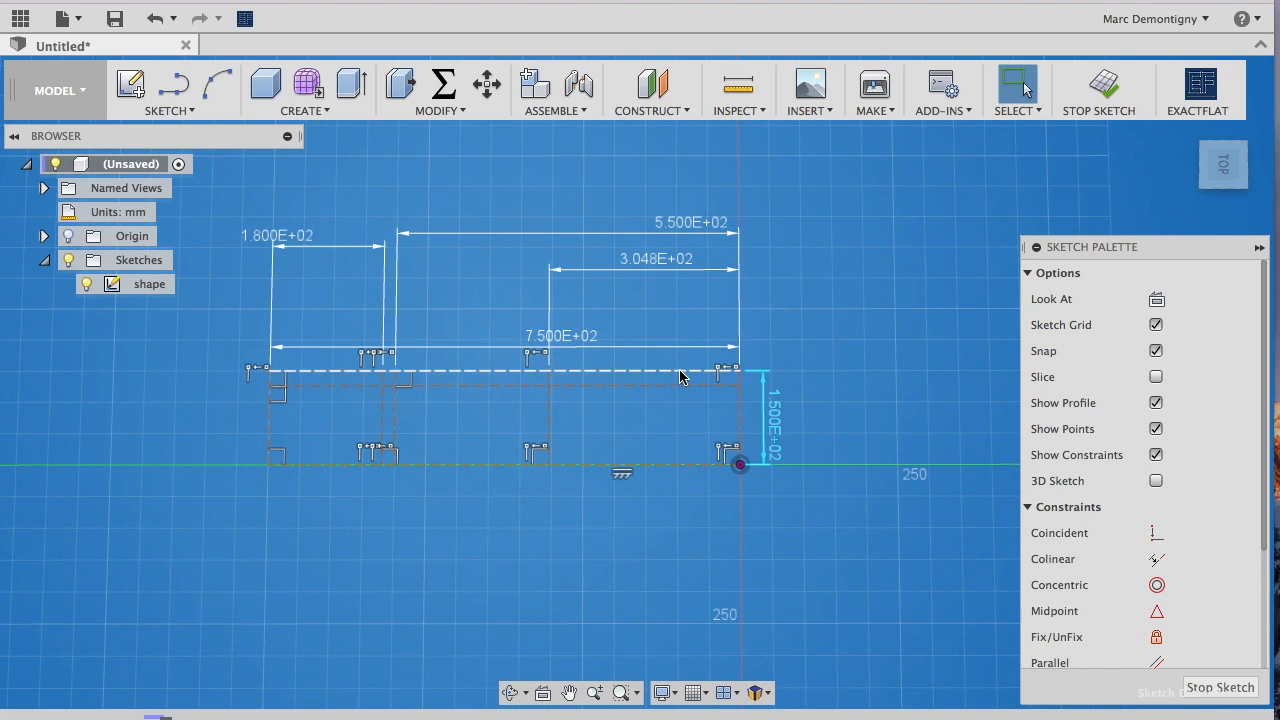
# Dimension the gap between the outer long edge and the parallel construction line just inside it as 2 cm
pyautogui.click(739, 378)
pyautogui.click(828, 388)
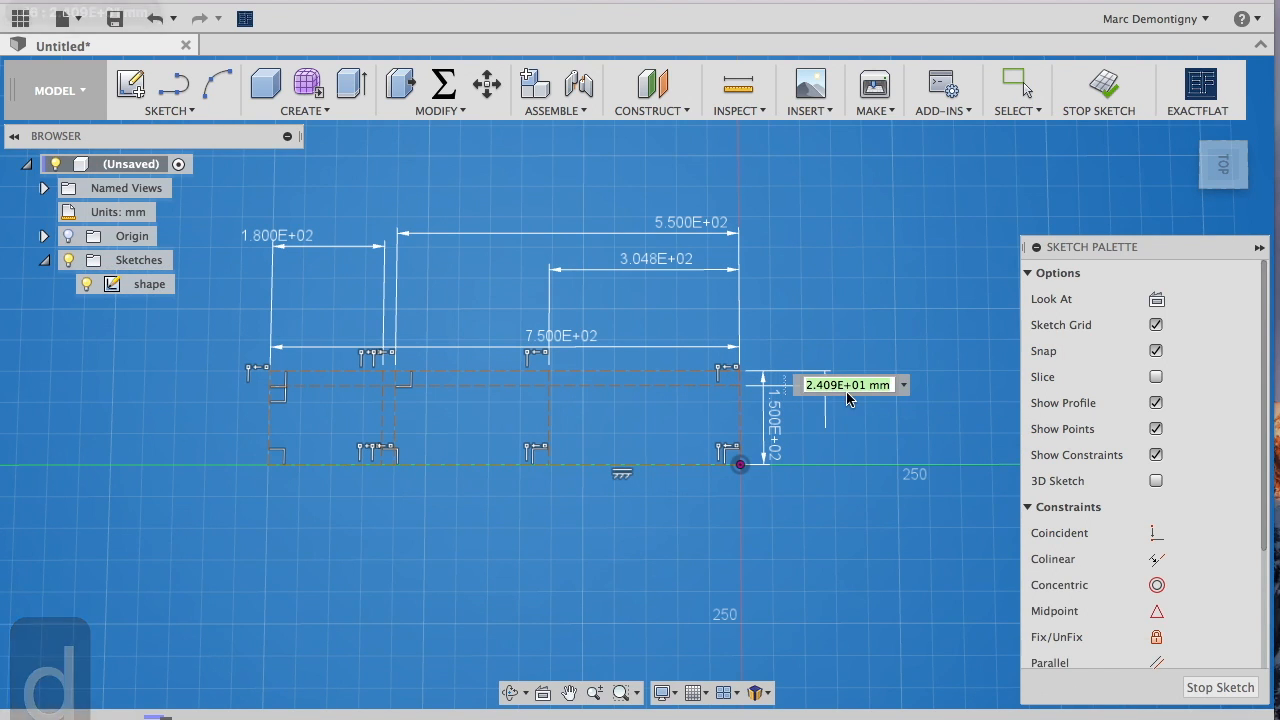
pyautogui.scroll(3, 720, 393)
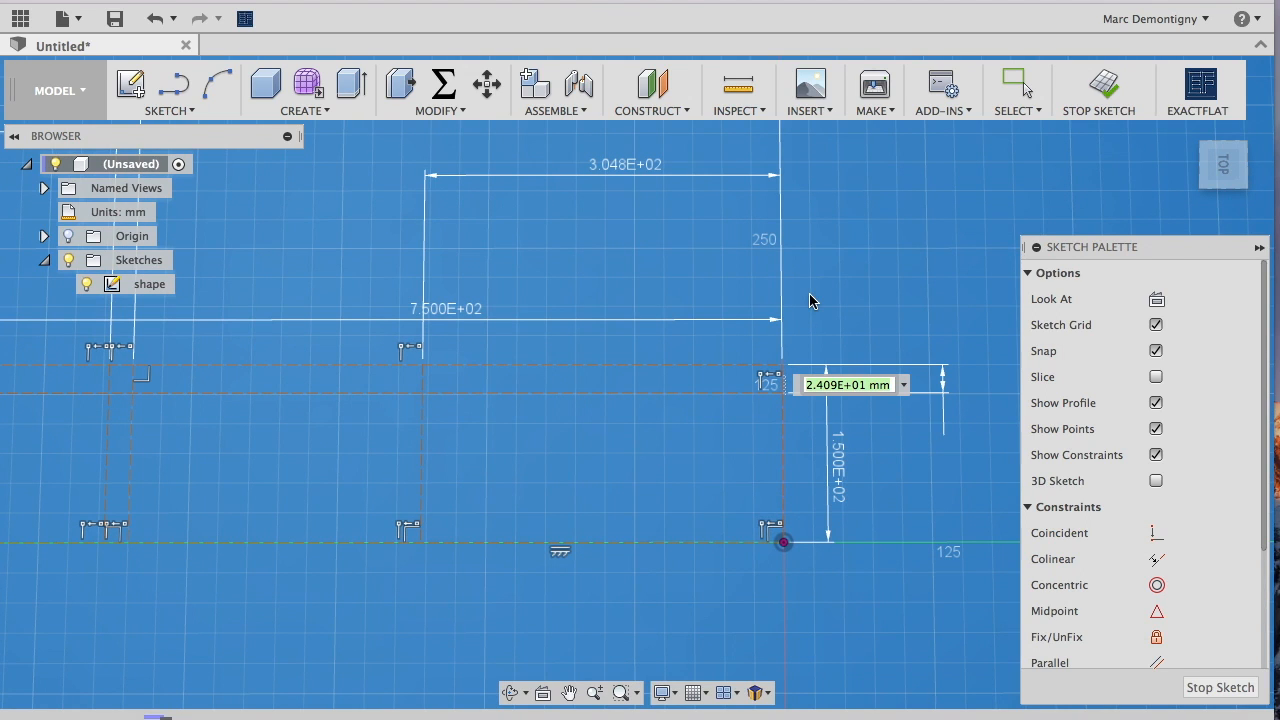
pyautogui.write('2cm')
pyautogui.press('Return')
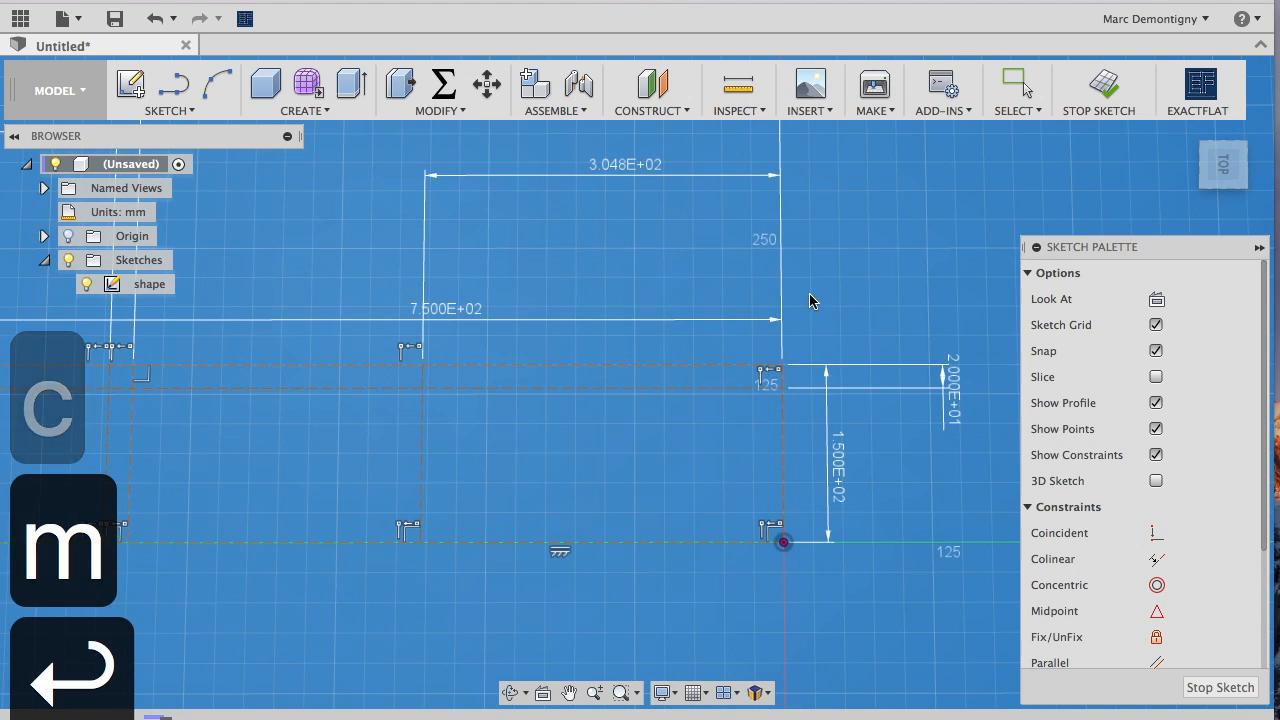
# Rename the 2 cm model parameter d6 as sidecut and close the parameters
pyautogui.click(444, 84)
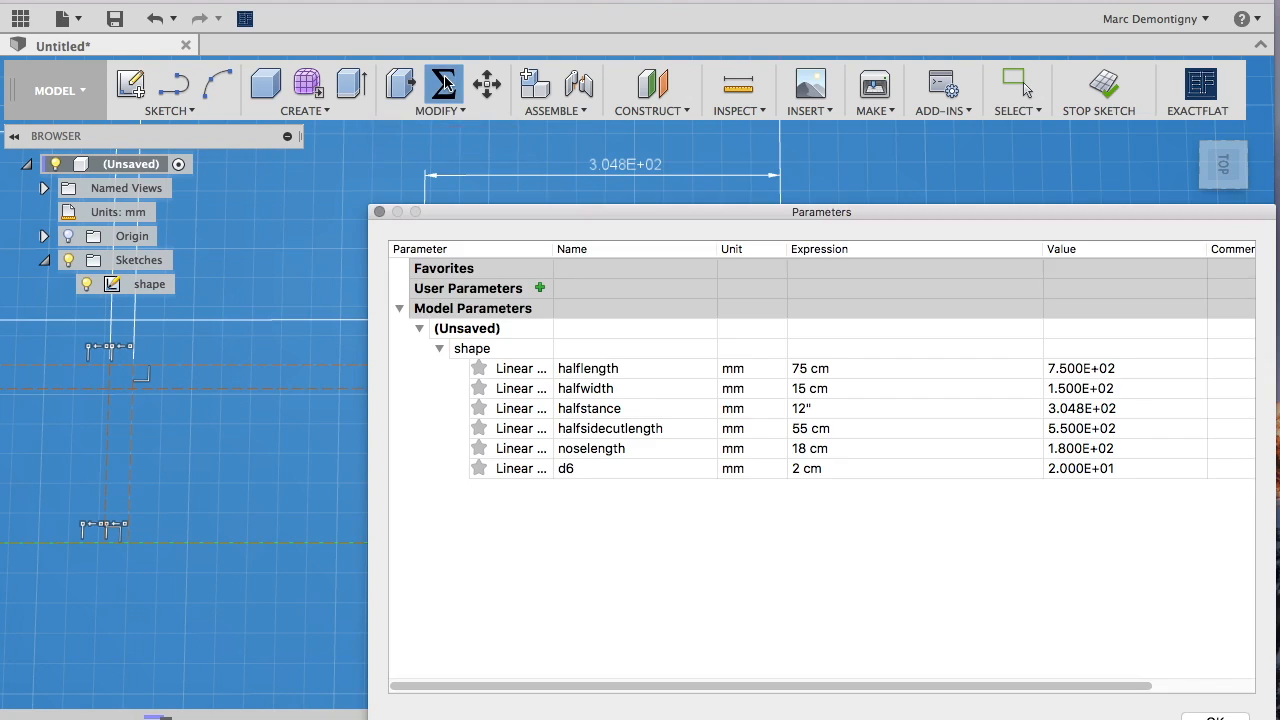
pyautogui.doubleClick(581, 470)
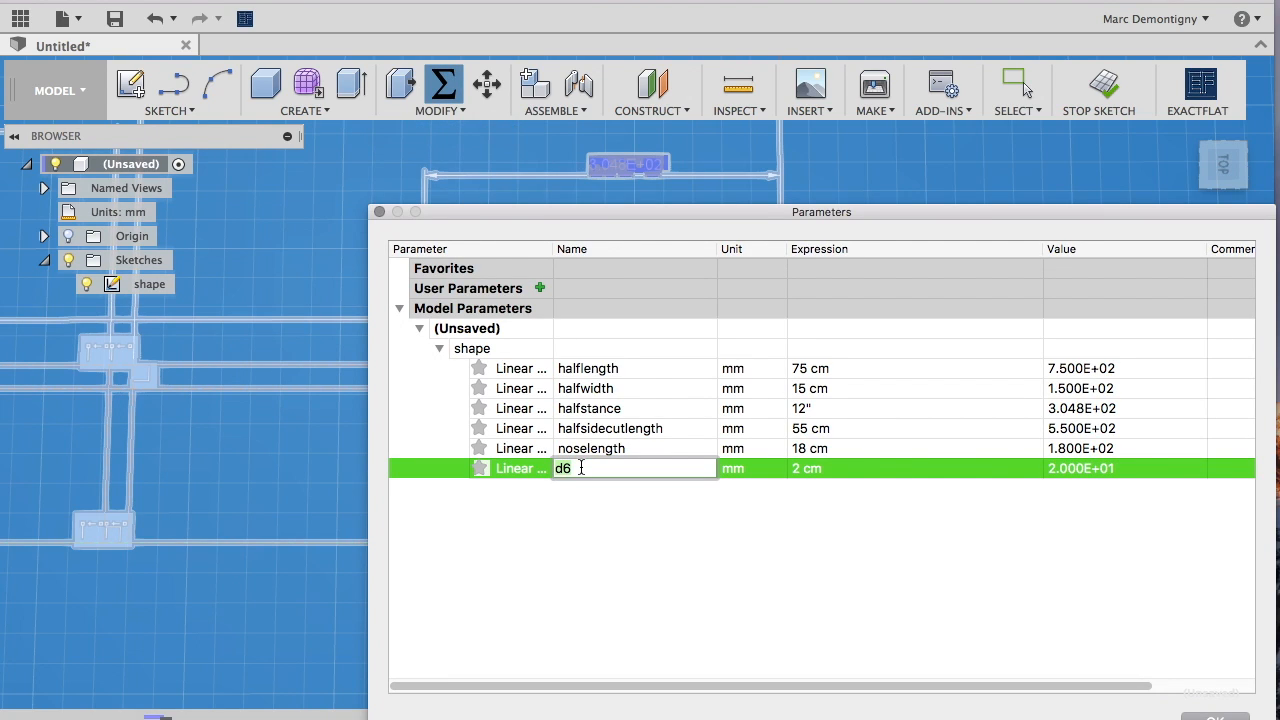
pyautogui.write('side')
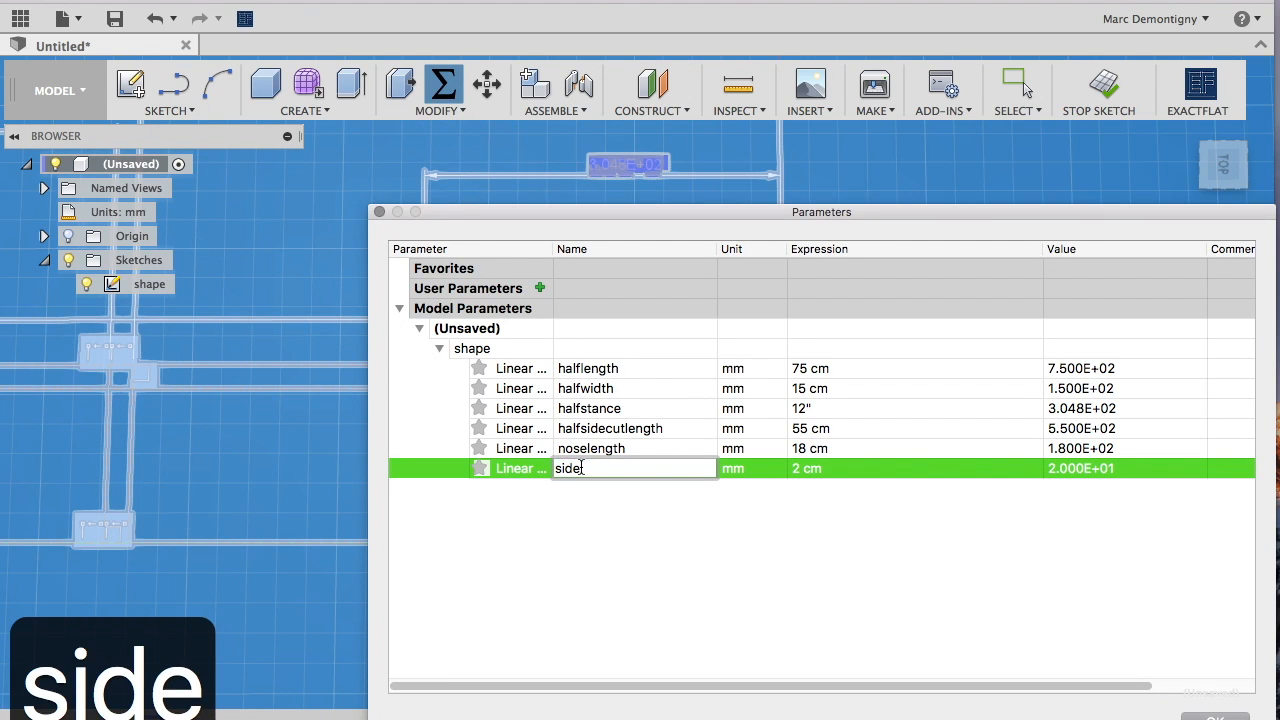
pyautogui.write('cut')
pyautogui.press('Return')
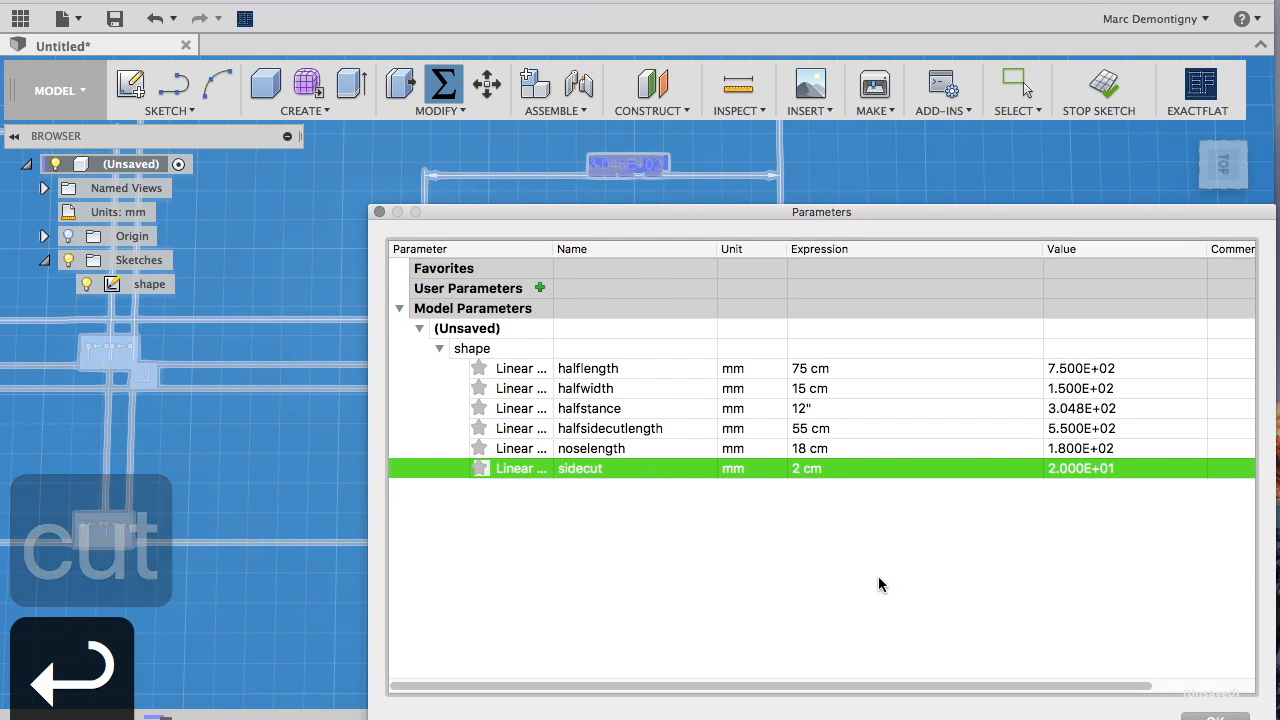
pyautogui.click(1215, 718)
# Examine the dimensioned construction layout and its nose section from tilted viewpoints
pyautogui.scroll(-5, 762, 396)
pyautogui.scroll(2, 700, 438)
pyautogui.hscroll(-3, 700, 438)
pyautogui.keyDown('shift'); pyautogui.scroll(-2, 700, 438); pyautogui.keyUp('shift')
pyautogui.keyDown('shift'); pyautogui.scroll(-5, 700, 438); pyautogui.keyUp('shift')
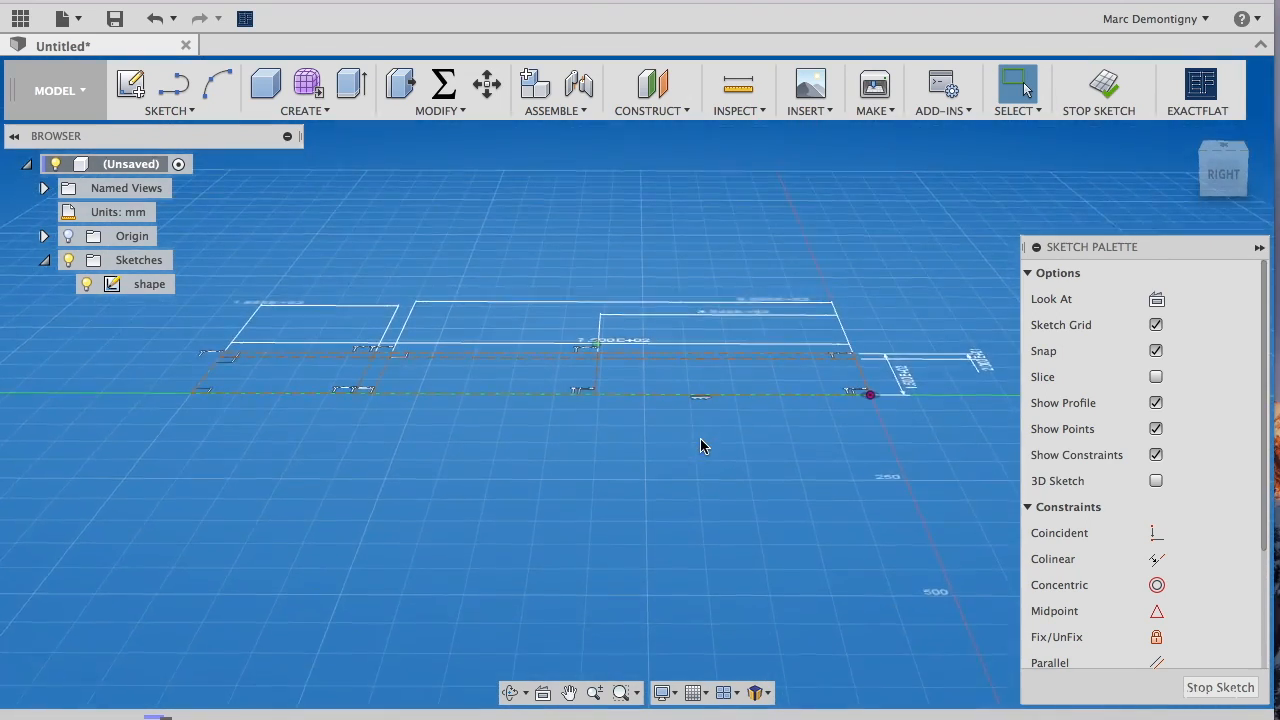
pyautogui.keyDown('shift'); pyautogui.scroll(5, 700, 438); pyautogui.keyUp('shift')
pyautogui.keyDown('shift'); pyautogui.scroll(-1, 700, 438); pyautogui.keyUp('shift')
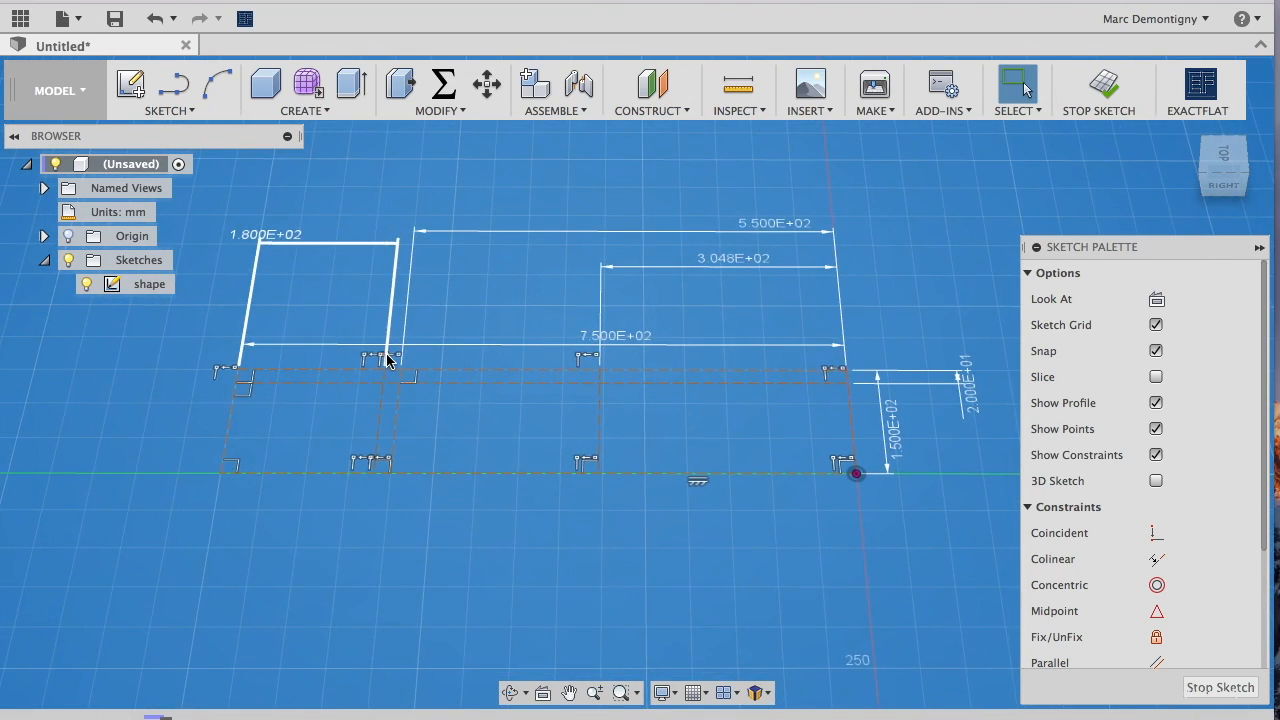
pyautogui.keyDown('shift'); pyautogui.scroll(-1, 663, 317); pyautogui.keyUp('shift')
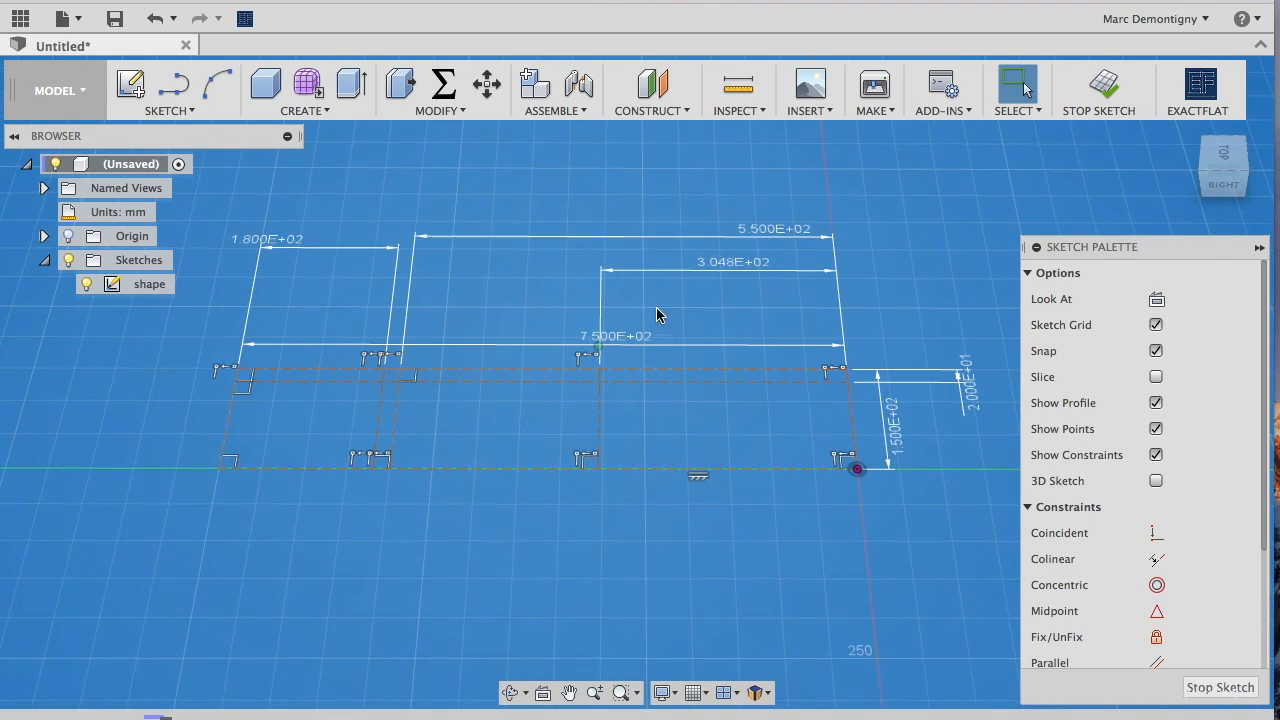
pyautogui.scroll(1, 588, 404)
pyautogui.scroll(1, 588, 404)
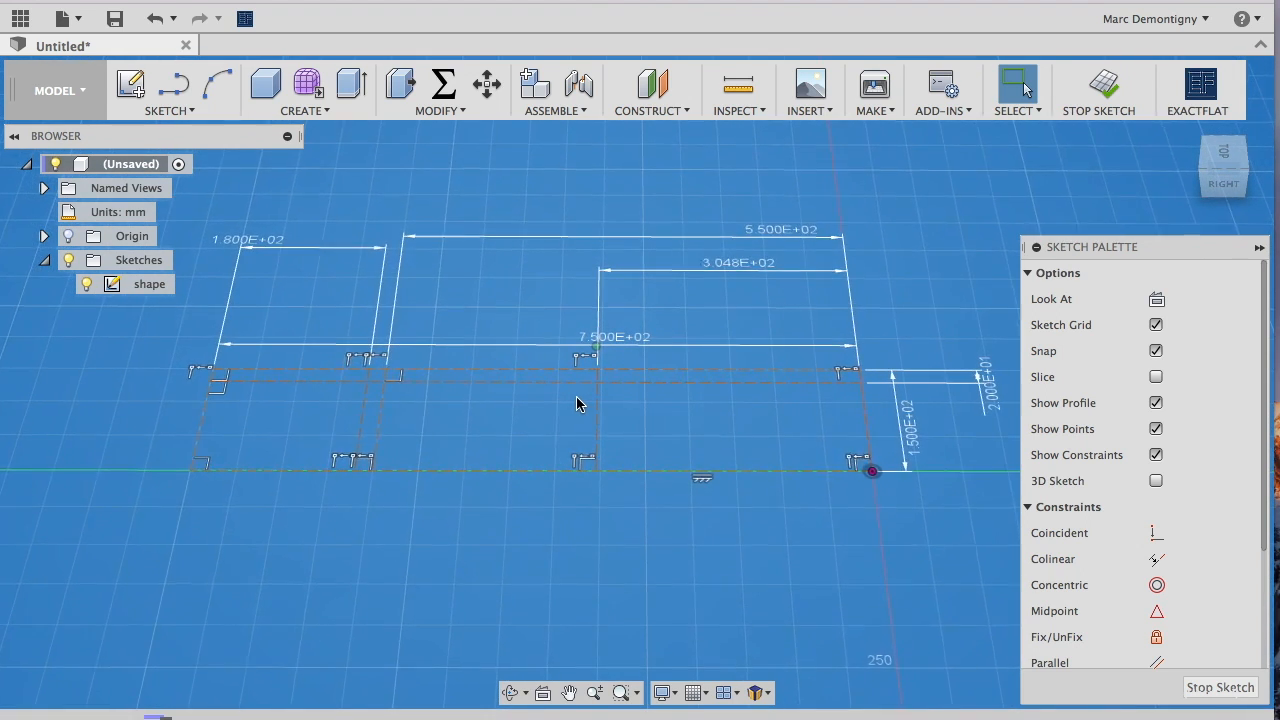
# Draw a three-point nose arc from the centreline's far end to the outer end of the nose-length line, tangent to the outer edge
pyautogui.click(216, 83)
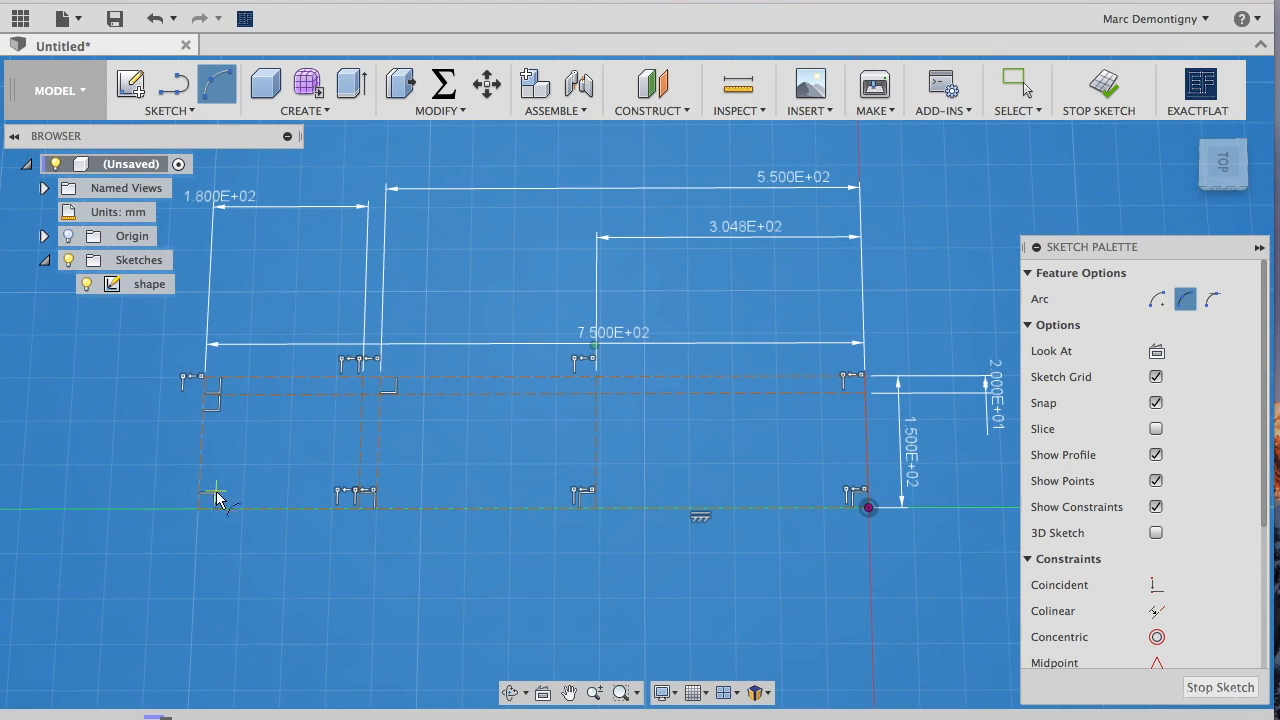
pyautogui.click(199, 510)
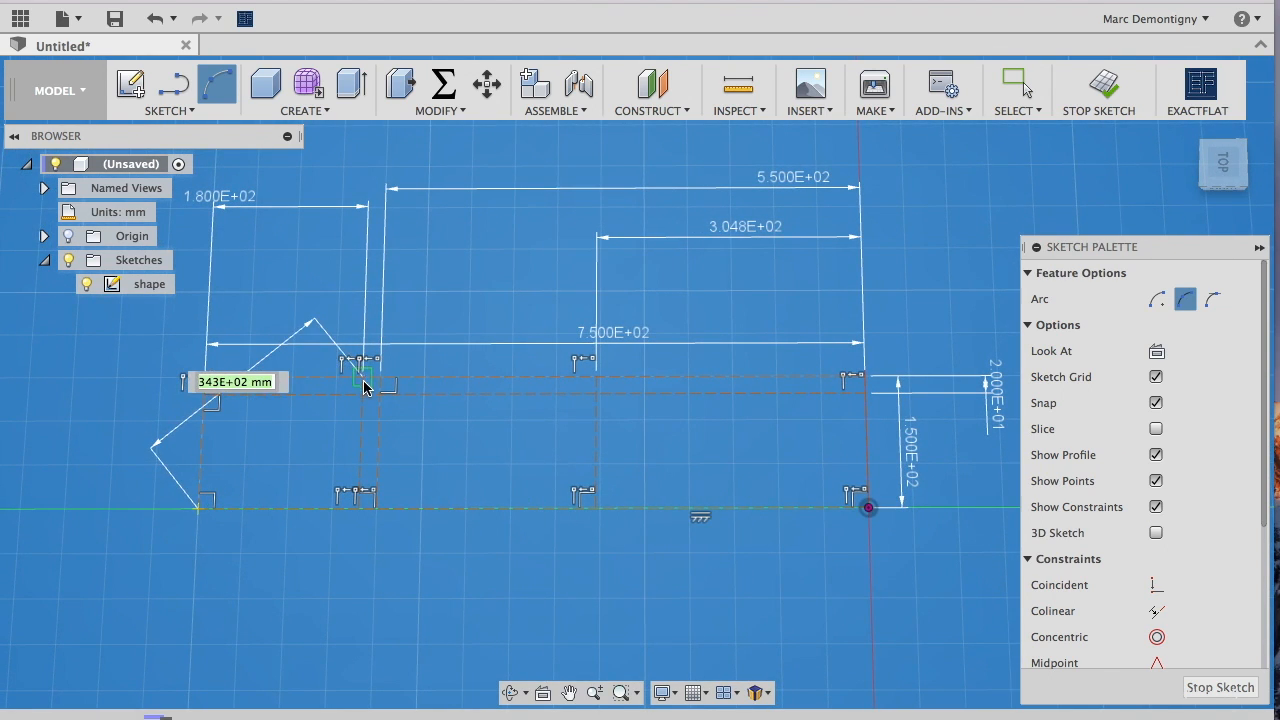
pyautogui.click(362, 386)
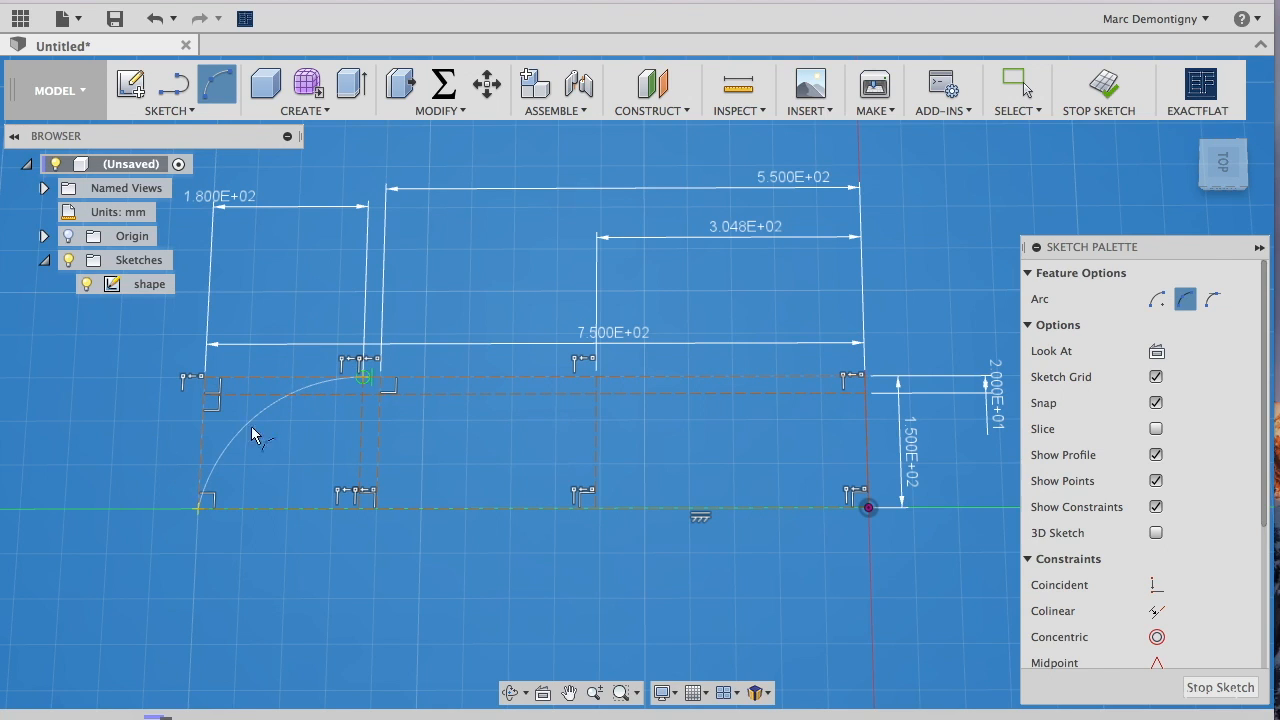
pyautogui.click(216, 468)
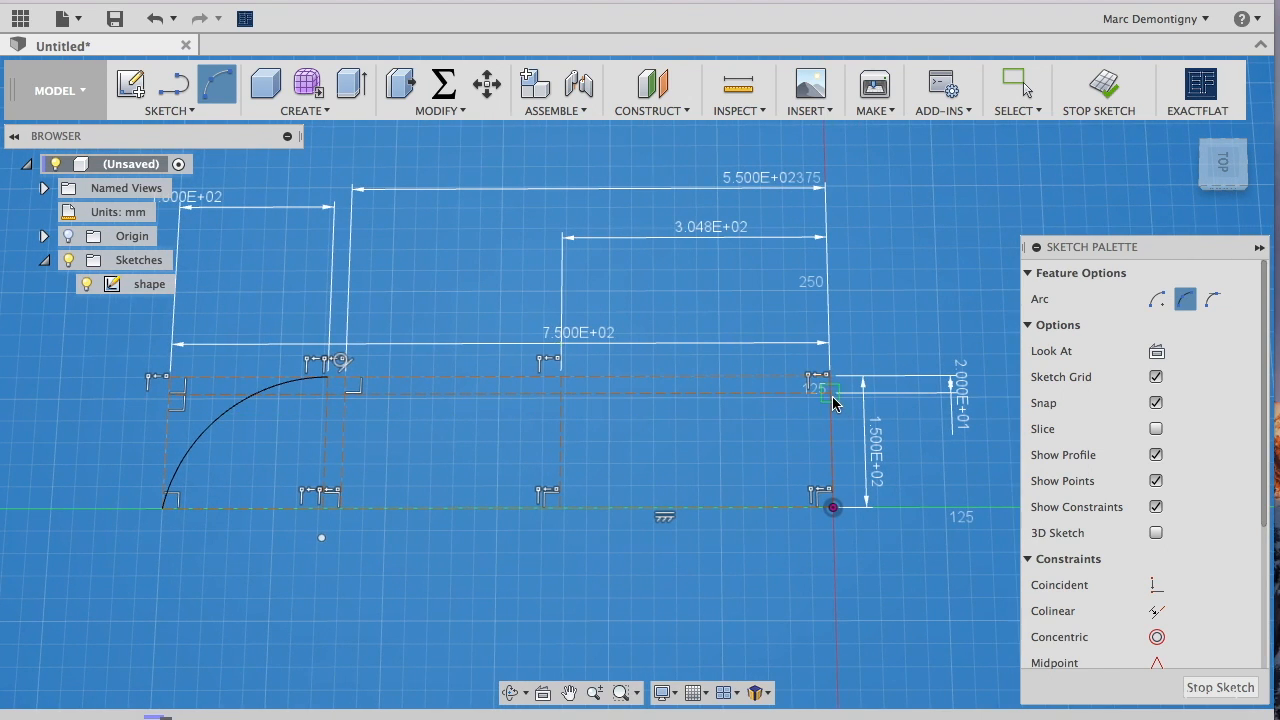
# Draw a three-point sidecut arc from the inner offset line's end above the origin to the outer end of the 55 cm line, tangent to the offset line
pyautogui.click(829, 394)
pyautogui.click(347, 380)
pyautogui.click(734, 396)
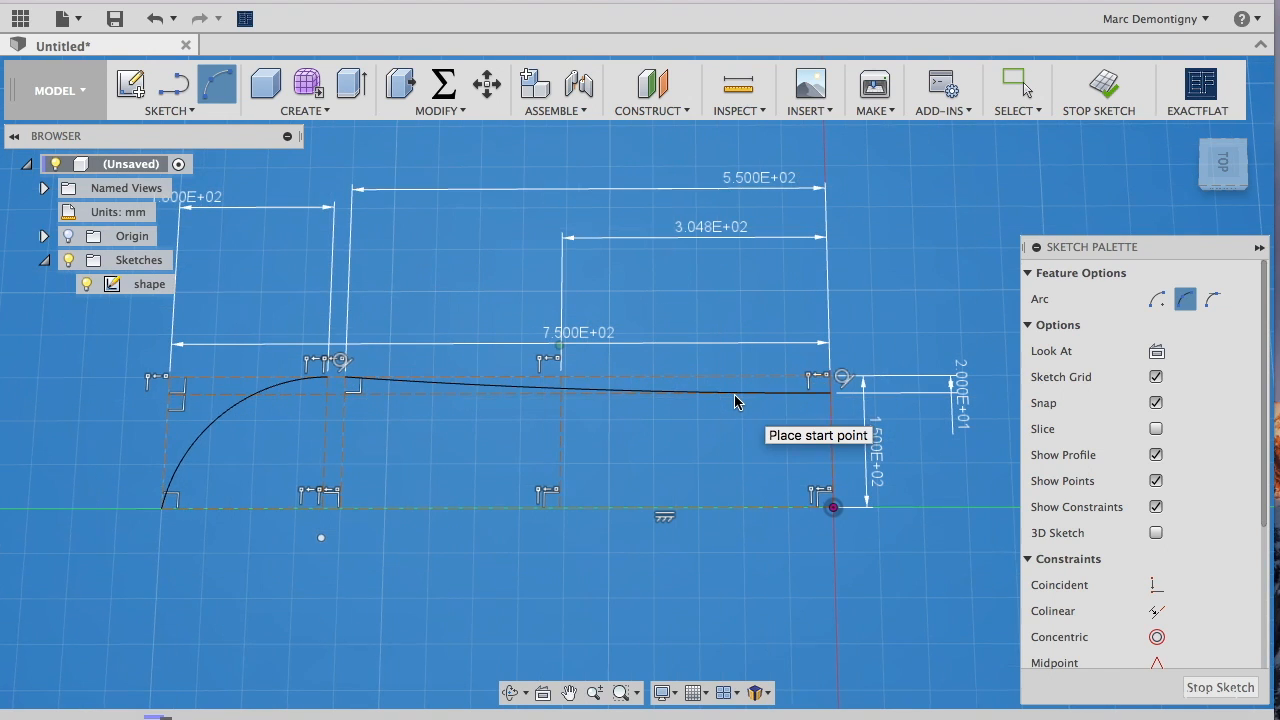
# Connect the adjacent ends of the nose arc and sidecut arc with a short straight line and finish the sketch
pyautogui.click(185, 88)
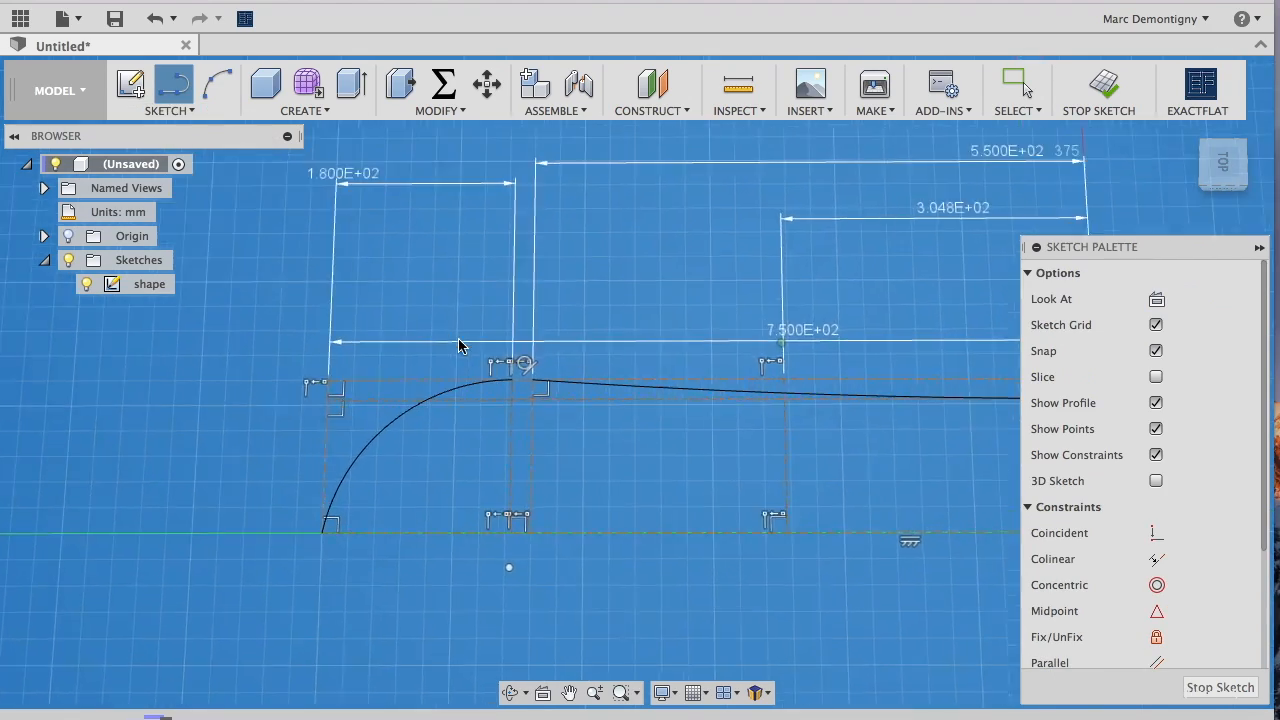
pyautogui.scroll(5, 458, 338)
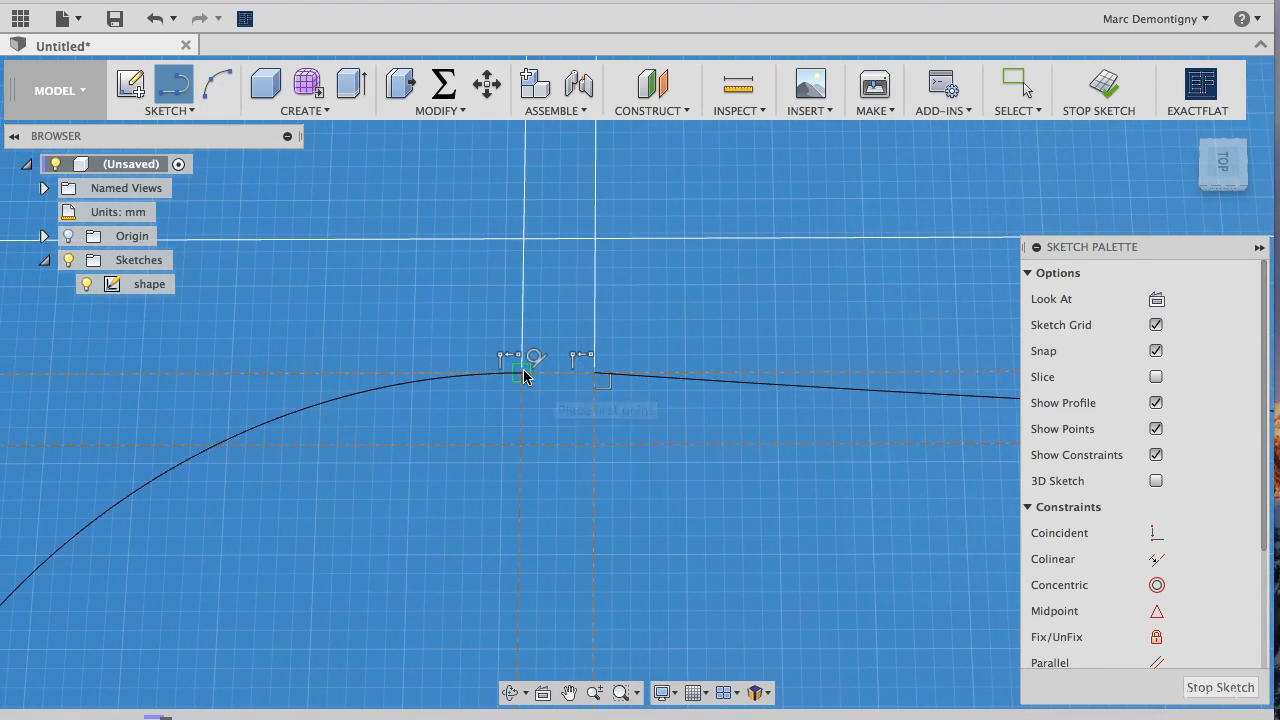
pyautogui.click(524, 371)
pyautogui.click(595, 373)
pyautogui.scroll(-3, 663, 478)
pyautogui.moveTo(663, 475)
pyautogui.keyDown('shift'); pyautogui.mouseDown(button='middle')
pyautogui.moveTo(837, 519)
pyautogui.moveTo(980, 508)
pyautogui.moveTo(597, 388)
pyautogui.moveTo(955, 575)
pyautogui.moveTo(965, 545)
pyautogui.moveTo(928, 478)
pyautogui.moveTo(587, 383)
pyautogui.mouseUp(button='middle'); pyautogui.keyUp('shift')
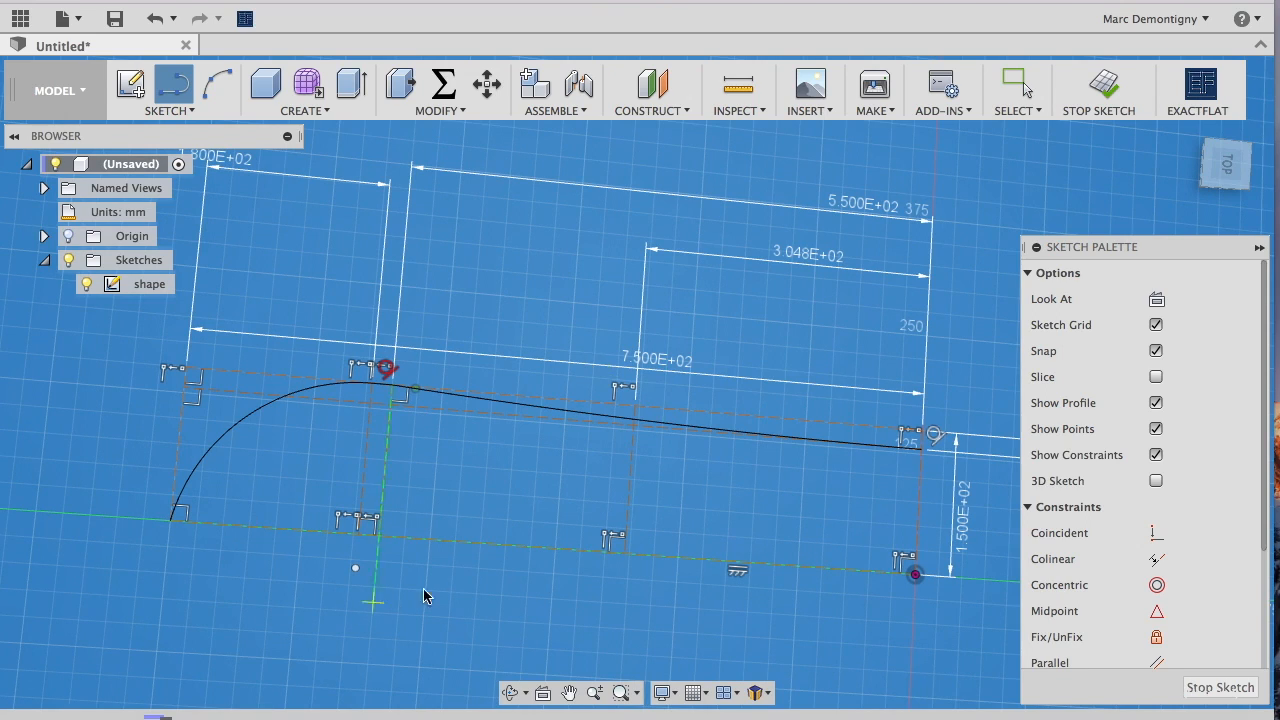
pyautogui.keyDown('shift'); pyautogui.moveTo(539, 579); pyautogui.dragTo(807, 598, button='middle'); pyautogui.keyUp('shift')
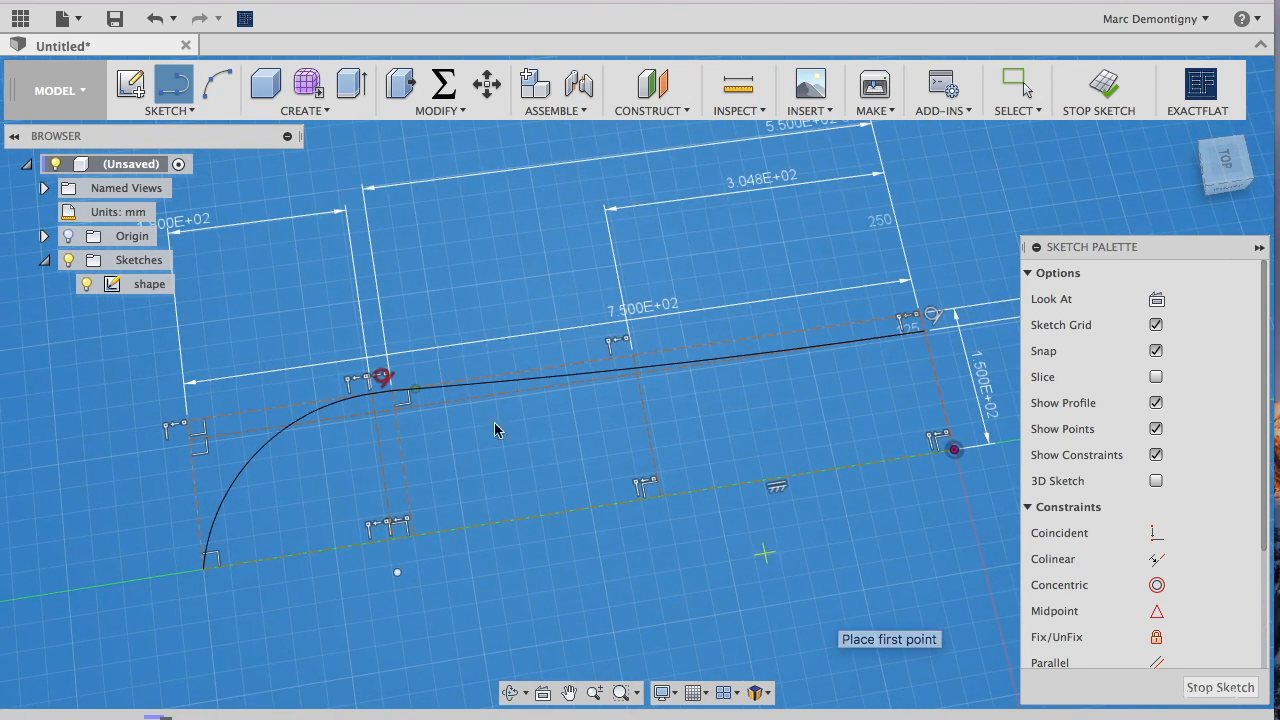
pyautogui.click(1207, 691)
pyautogui.keyDown('shift'); pyautogui.moveTo(350, 474); pyautogui.dragTo(480, 430, button='middle'); pyautogui.keyUp('shift')
pyautogui.scroll(4, 480, 430)
pyautogui.scroll(-5, 479, 427)
pyautogui.scroll(3, 569, 423)
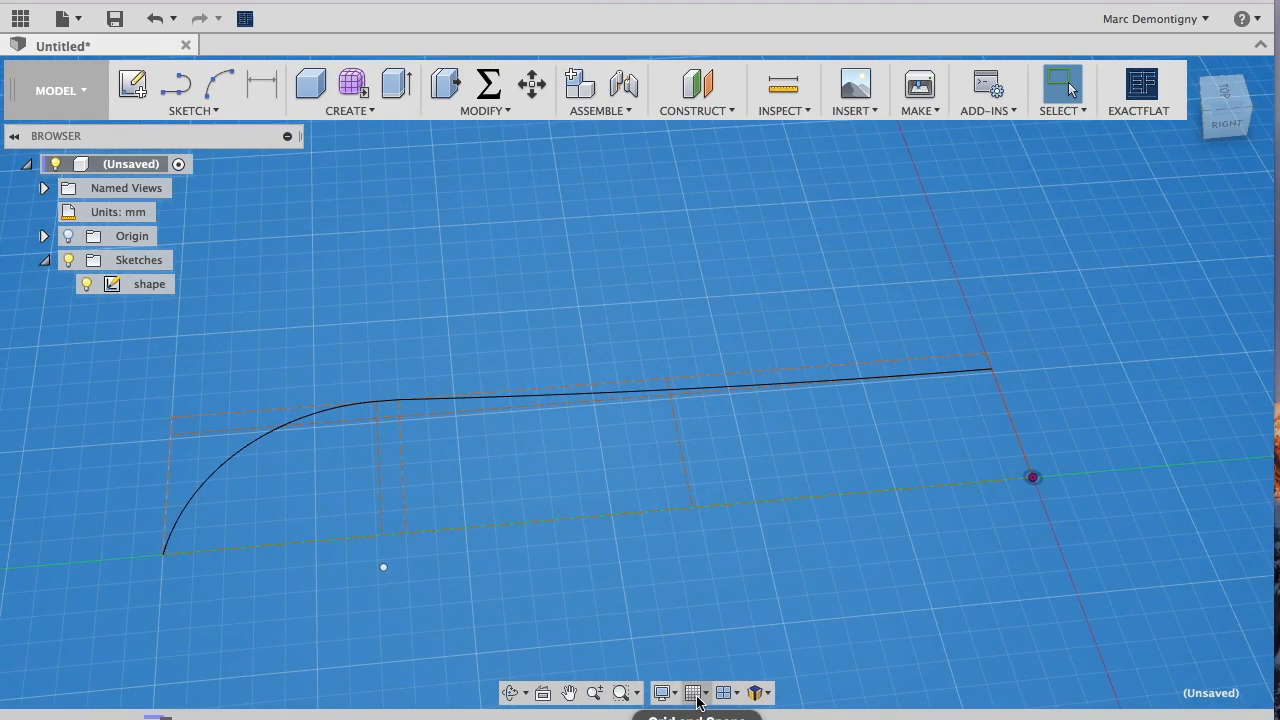
# Change the display environment to Photo Booth
pyautogui.click(661, 692)
pyautogui.moveTo(790, 583)
pyautogui.moveTo(828, 564)
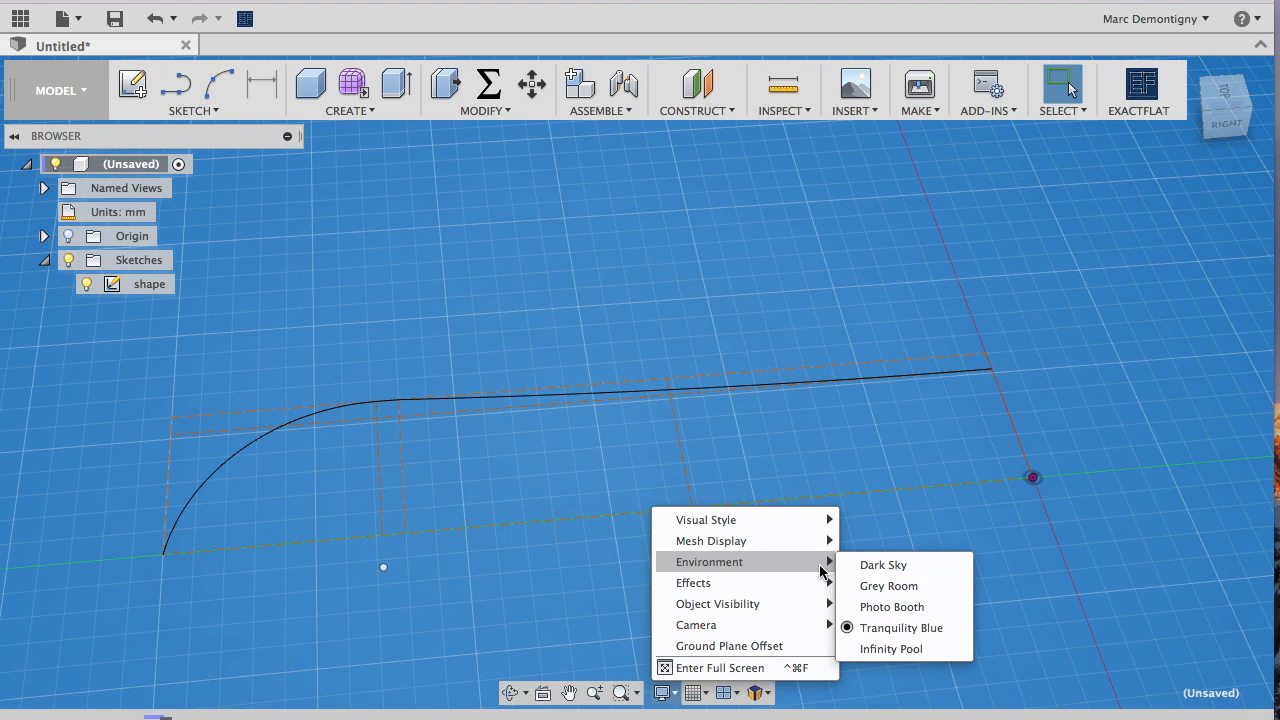
pyautogui.click(892, 607)
pyautogui.moveTo(906, 606)
pyautogui.keyDown('shift'); pyautogui.mouseDown(button='middle')
pyautogui.moveTo(830, 660)
pyautogui.moveTo(1106, 502)
pyautogui.mouseUp(button='middle'); pyautogui.keyUp('shift')
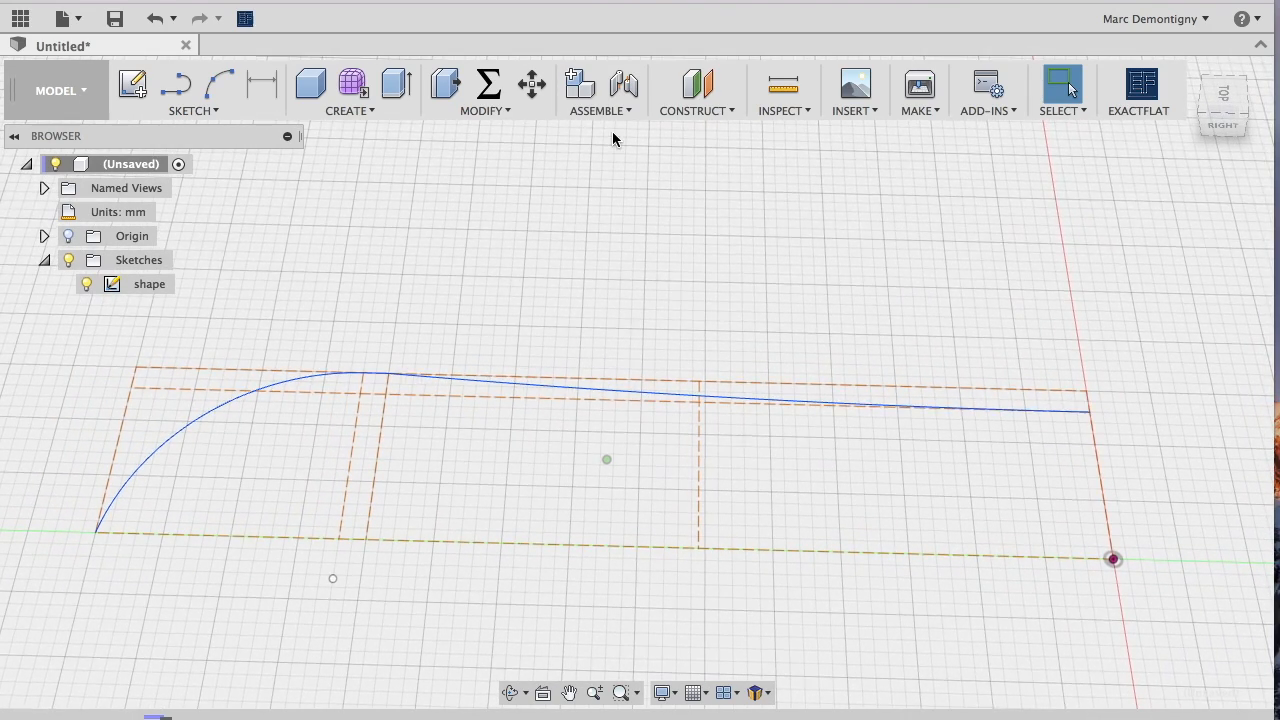
# Start a sketch on the vertical plane along the centreline and draw a closed rectangle about 100 mm high from the origin to the nose tip
pyautogui.click(133, 84)
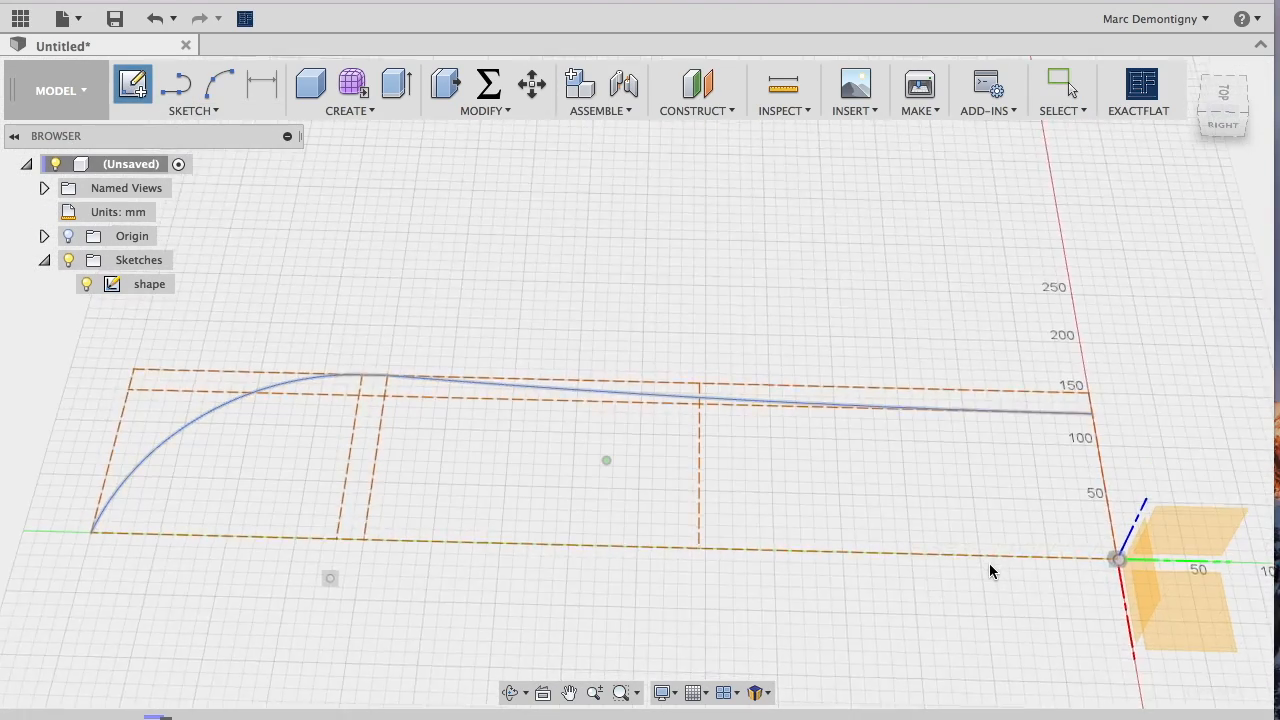
pyautogui.click(1221, 500)
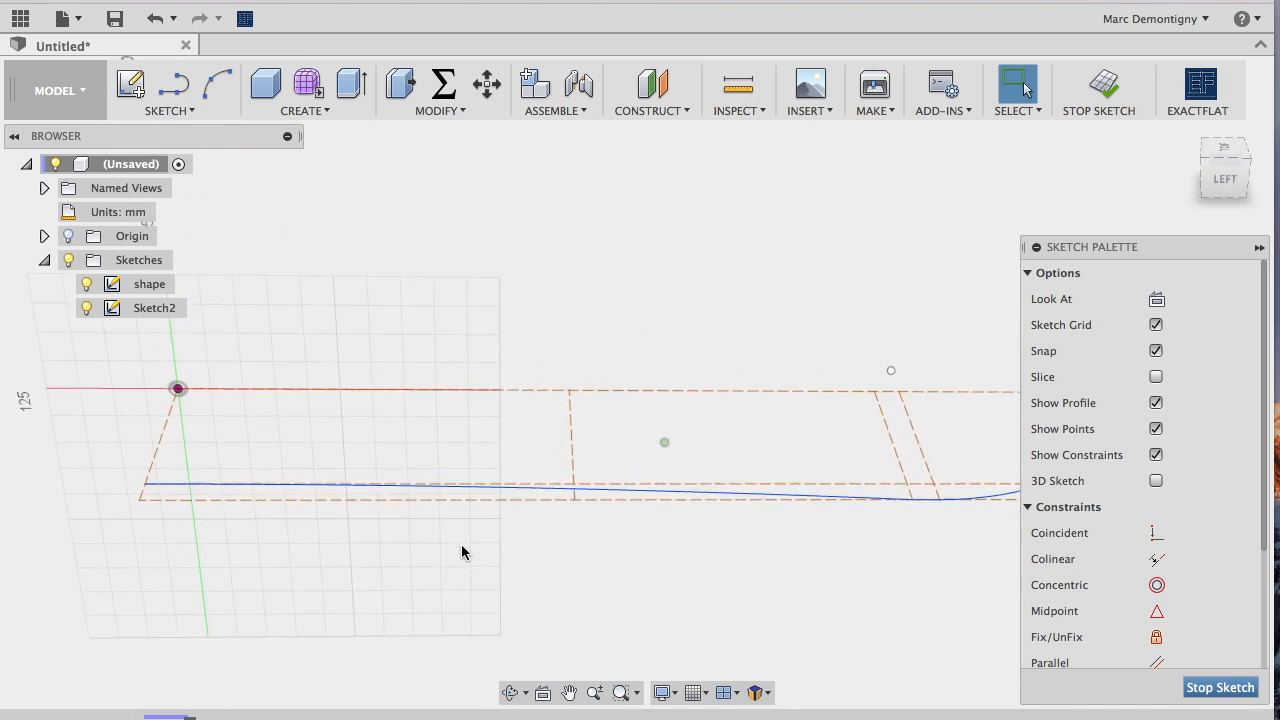
pyautogui.click(173, 85)
pyautogui.click(140, 421)
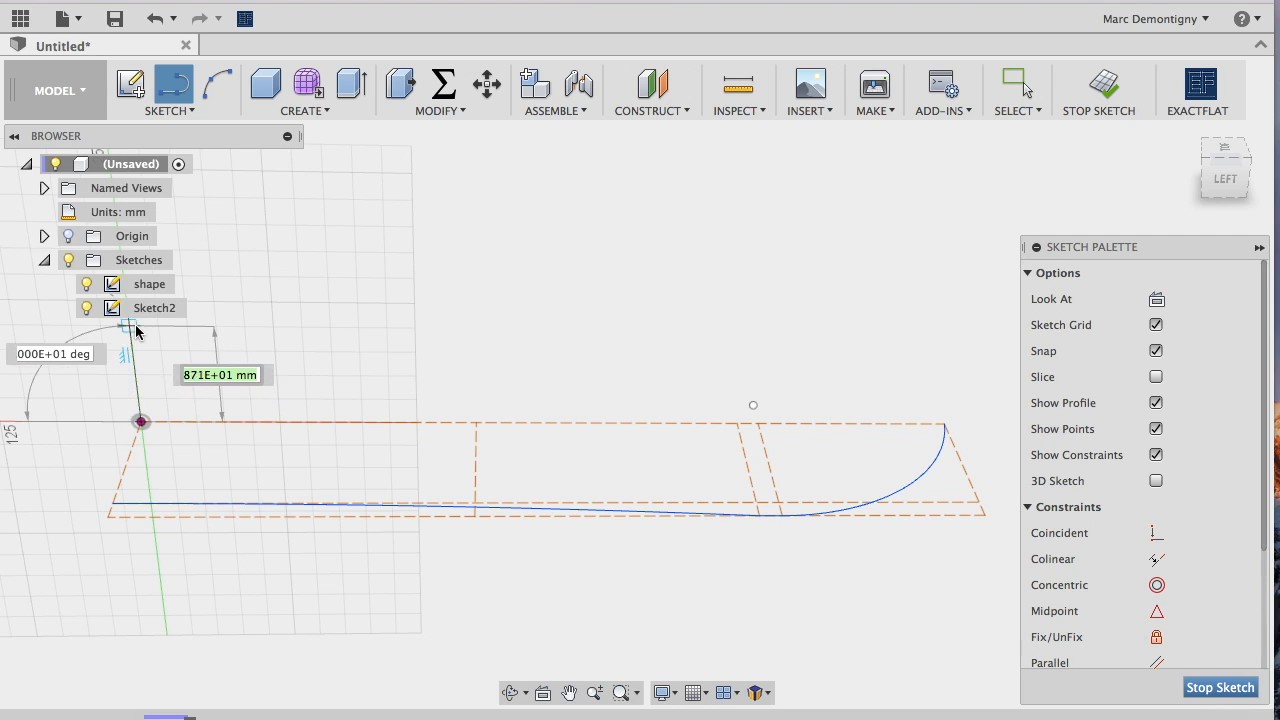
pyautogui.click(129, 325)
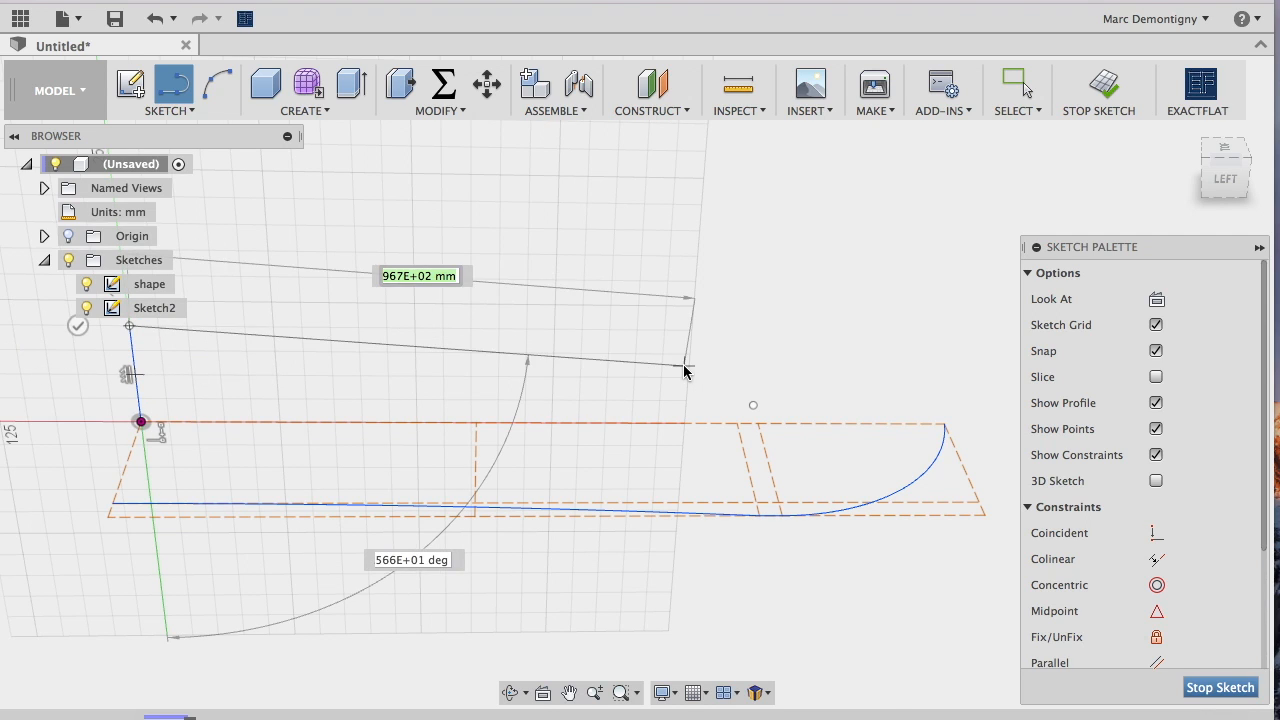
pyautogui.click(960, 332)
pyautogui.click(945, 422)
pyautogui.click(945, 421)
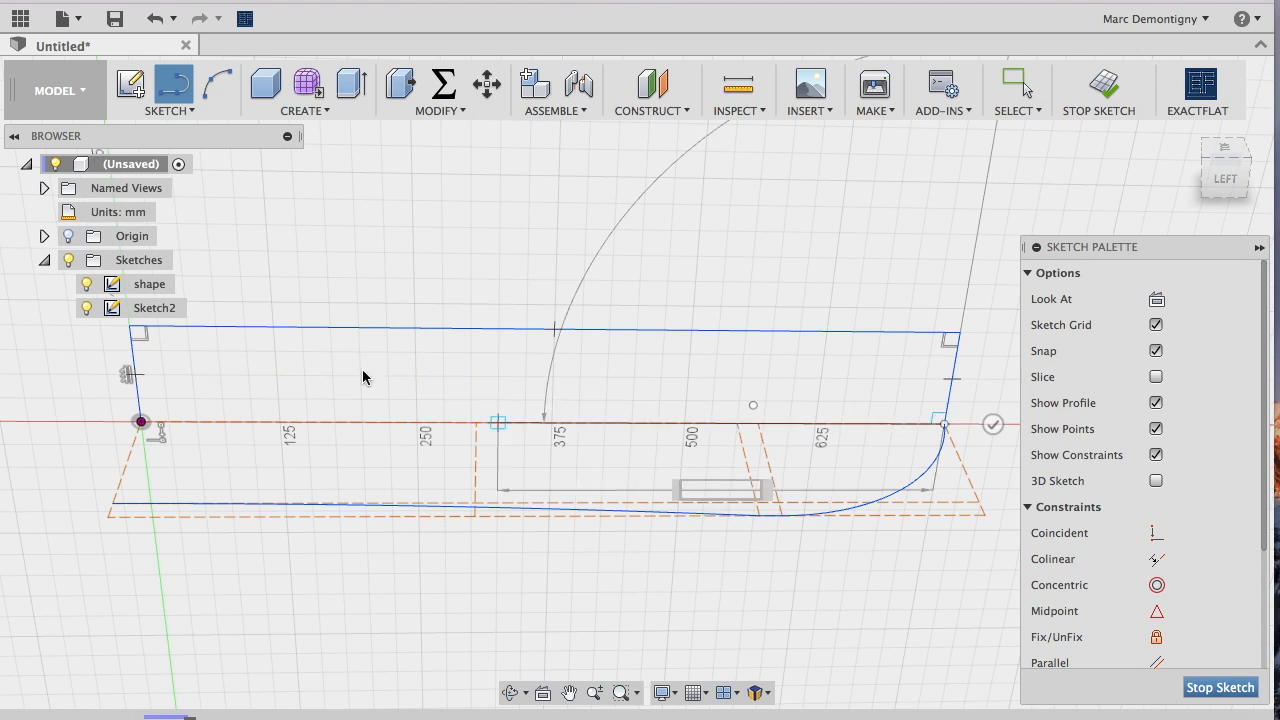
pyautogui.click(142, 421)
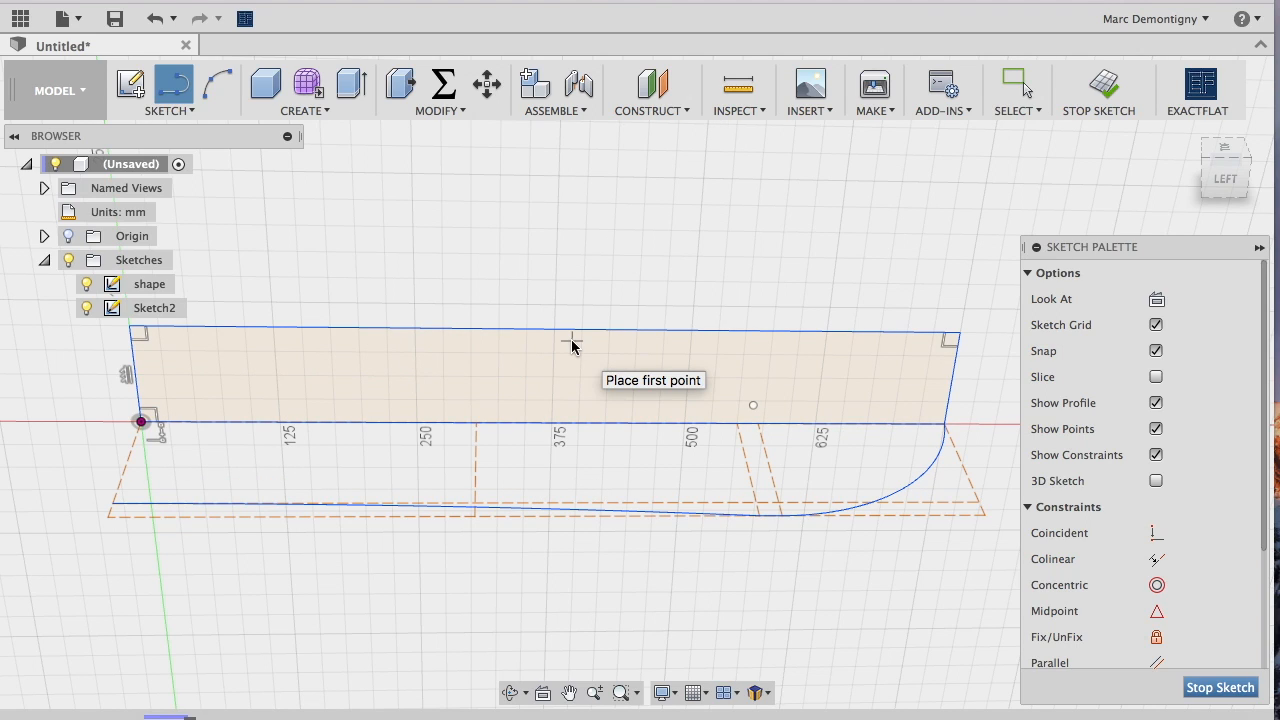
pyautogui.press('Escape')
# Convert all four sides of the side-view rectangle to construction lines
pyautogui.click(468, 331)
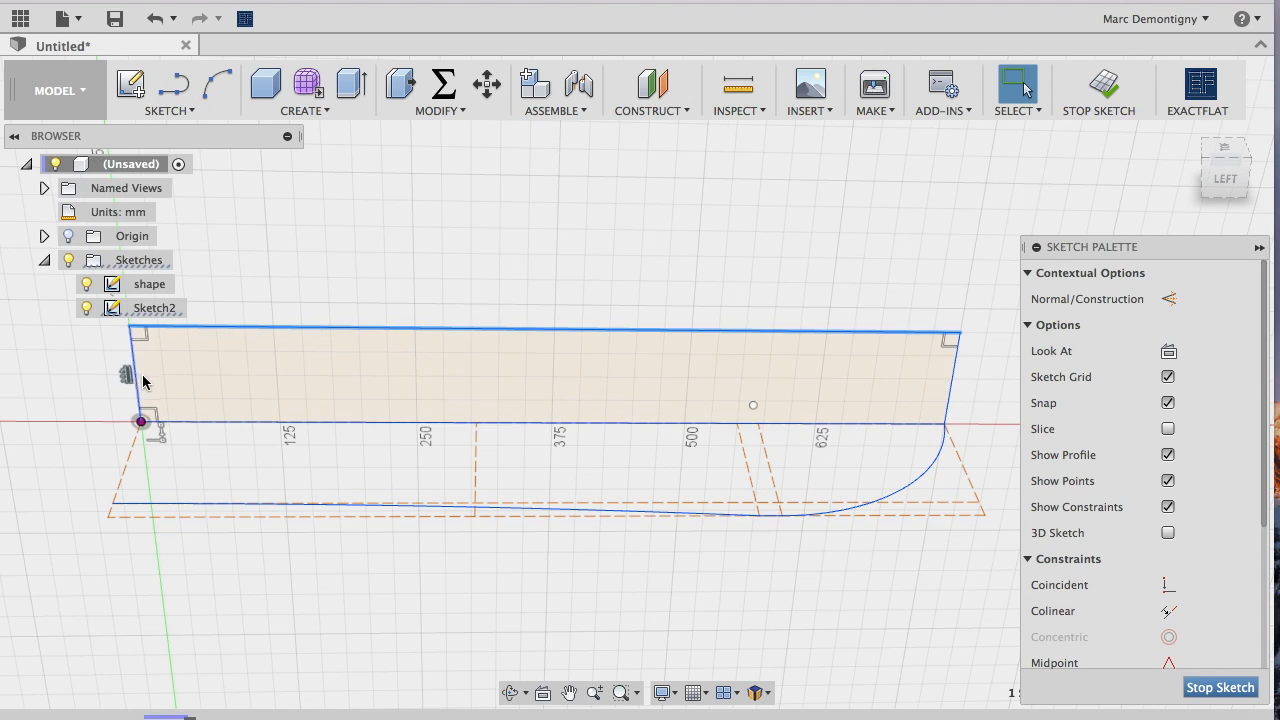
pyautogui.click(266, 423)
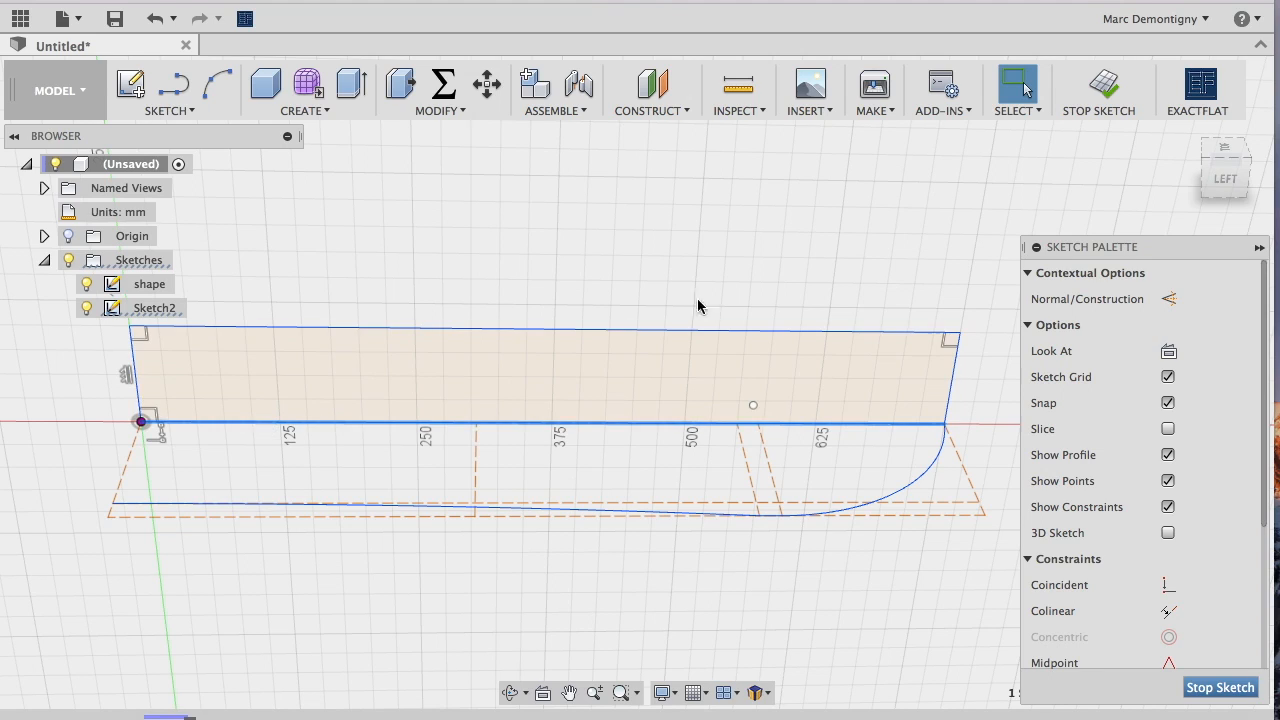
pyautogui.click(909, 337)
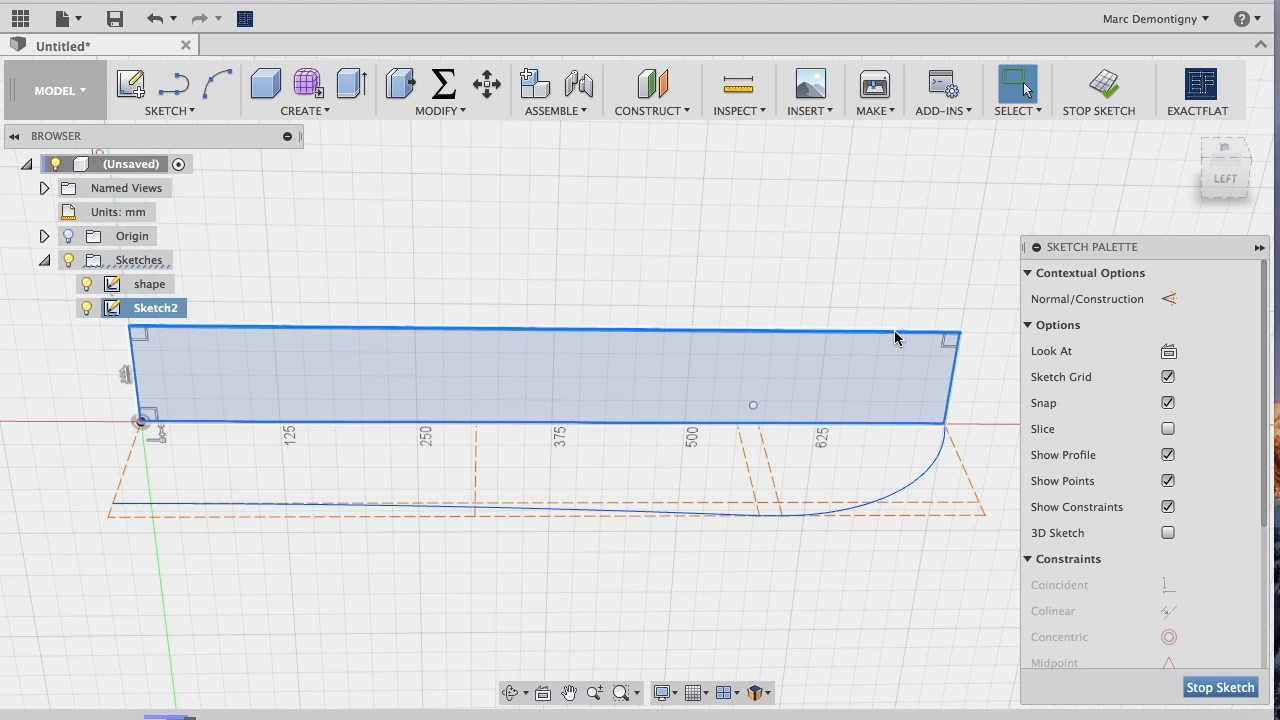
pyautogui.click(1170, 297)
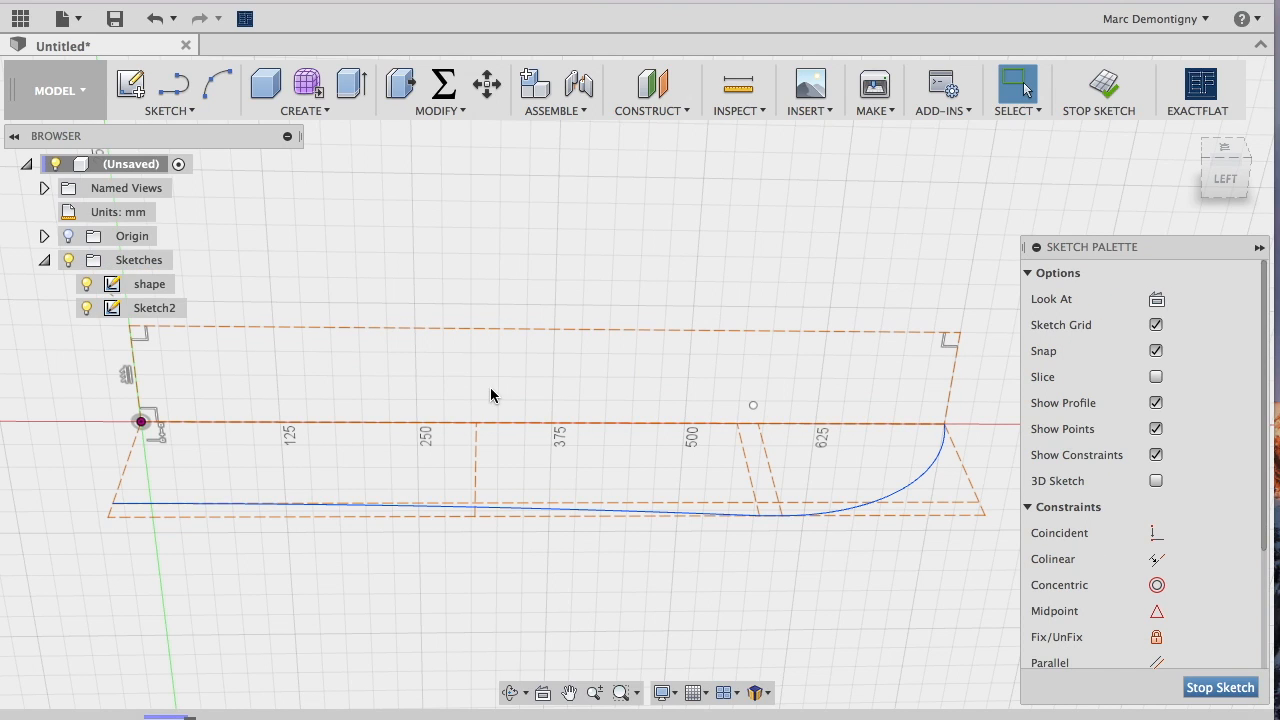
# Draw three vertical lines from the shape sketch's cross-line positions on the centreline up to the rectangle's upper edge
pyautogui.moveTo(823, 443)
pyautogui.keyDown('shift'); pyautogui.mouseDown(button='middle')
pyautogui.moveTo(491, 523)
pyautogui.moveTo(527, 533)
pyautogui.mouseUp(button='middle'); pyautogui.keyUp('shift')
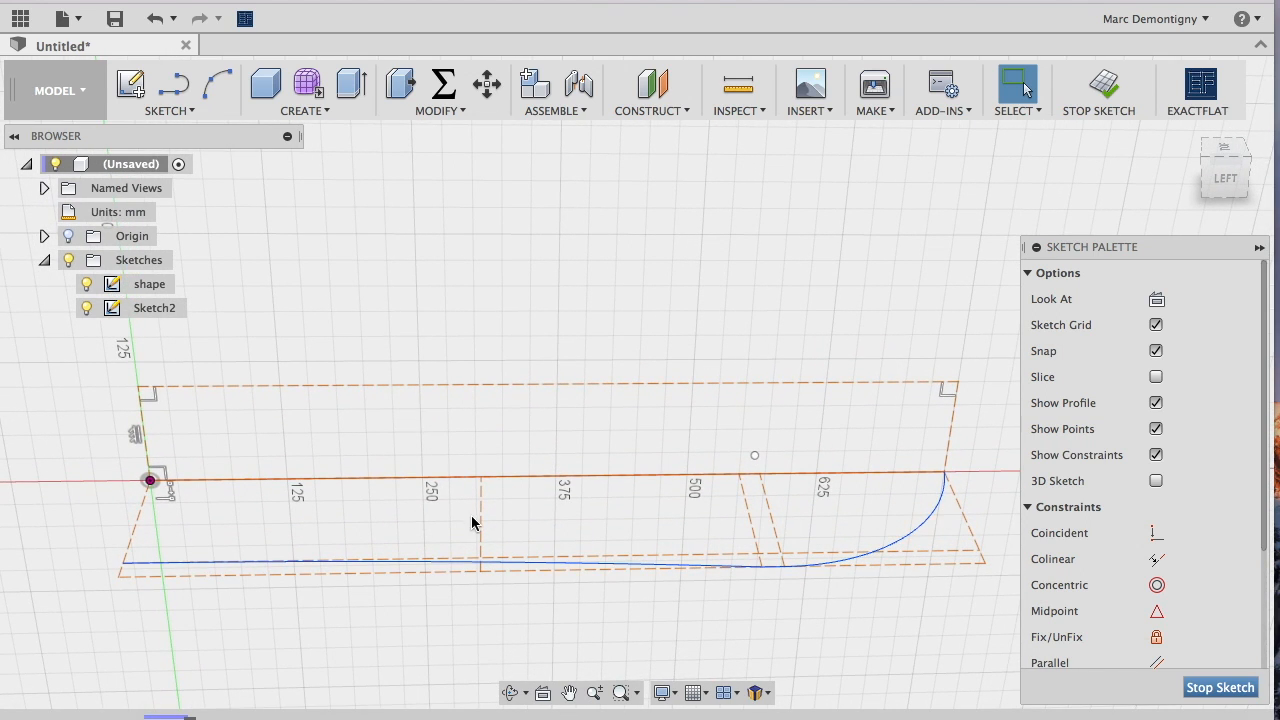
pyautogui.click(174, 86)
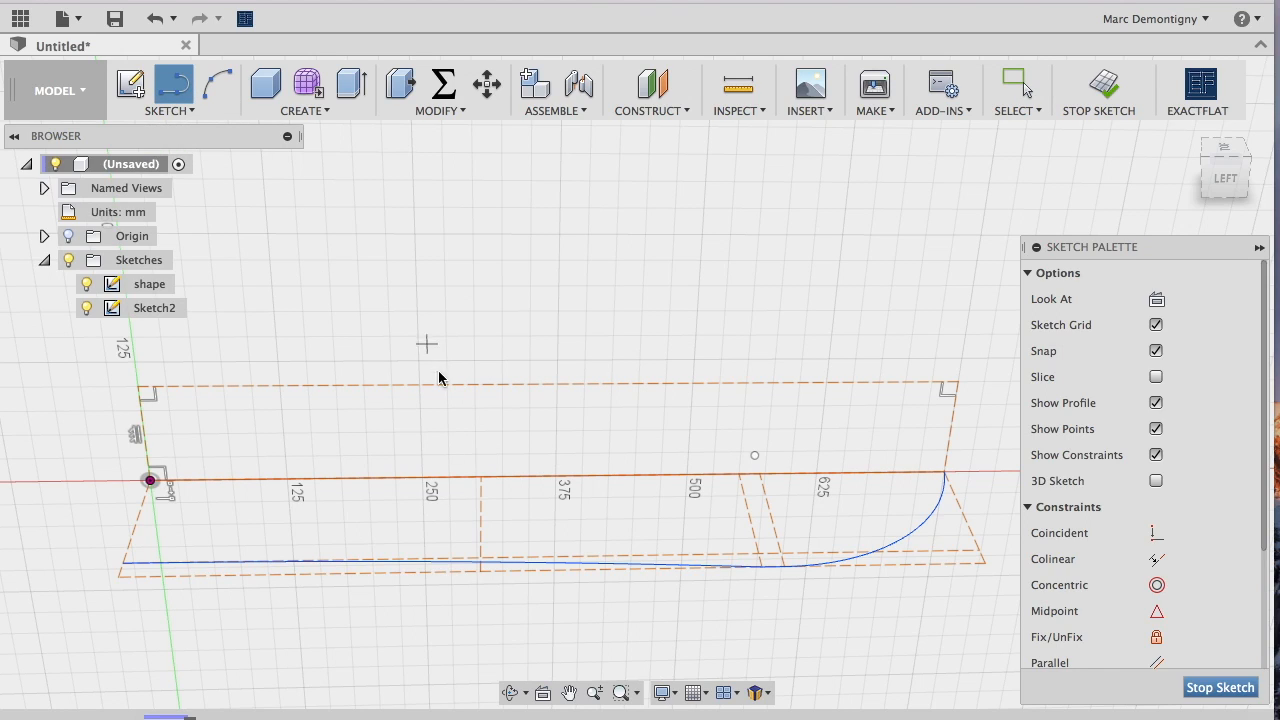
pyautogui.click(476, 478)
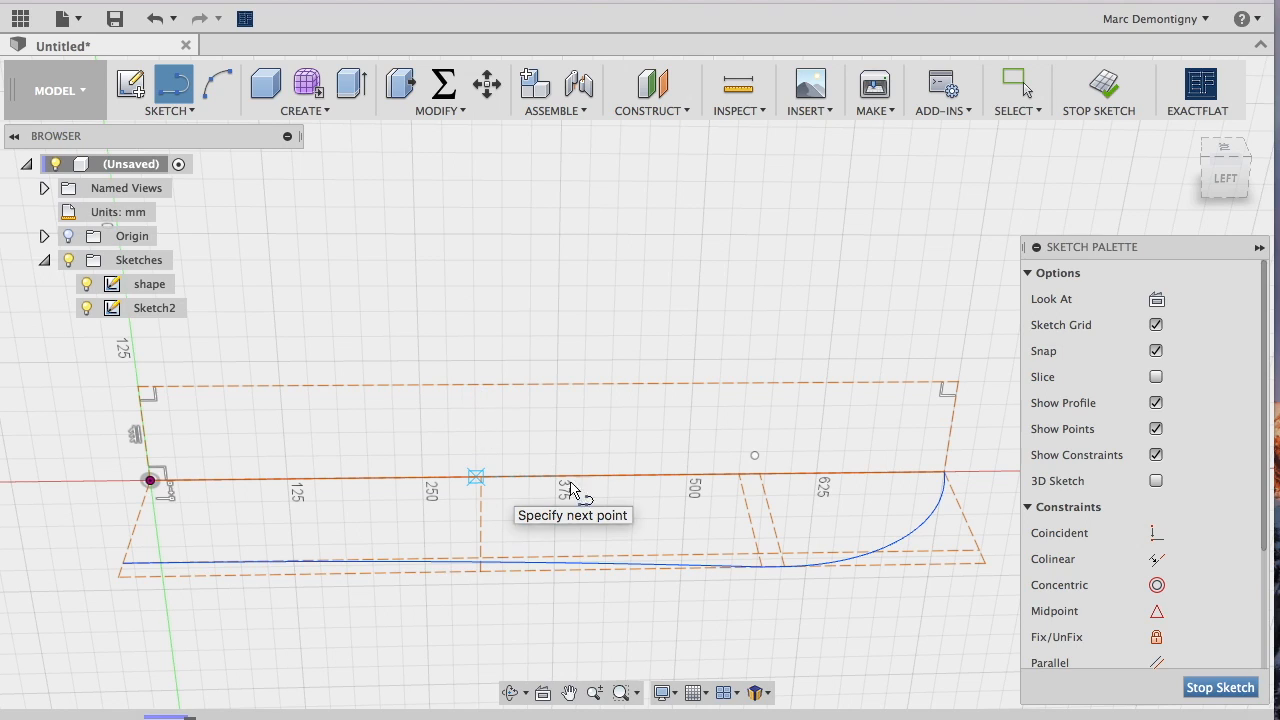
pyautogui.doubleClick(476, 386)
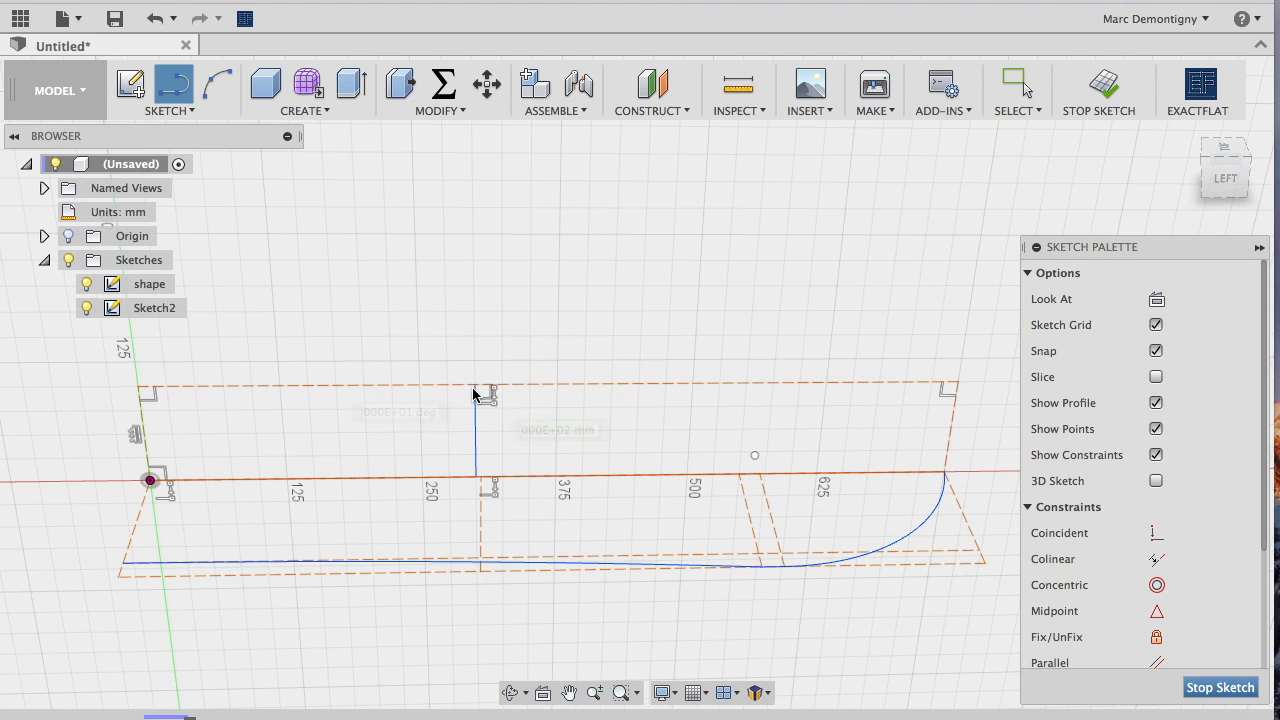
pyautogui.click(737, 475)
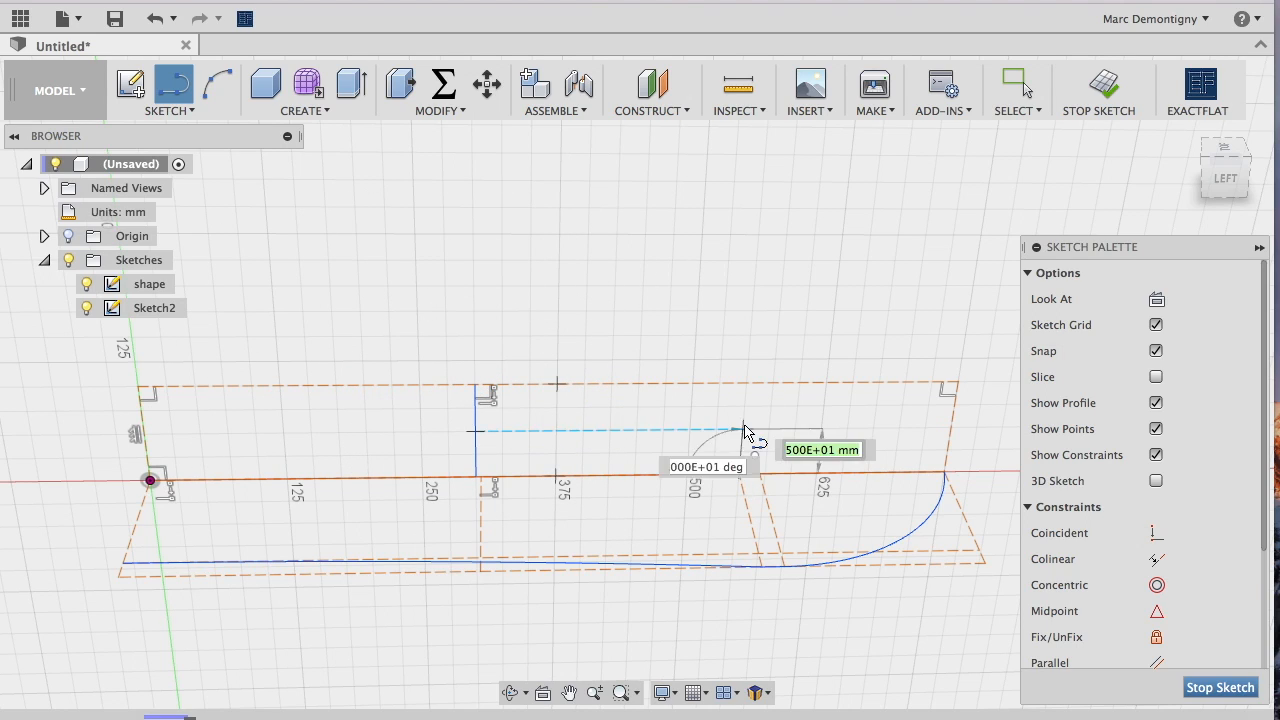
pyautogui.doubleClick(744, 386)
pyautogui.click(762, 475)
pyautogui.doubleClick(770, 386)
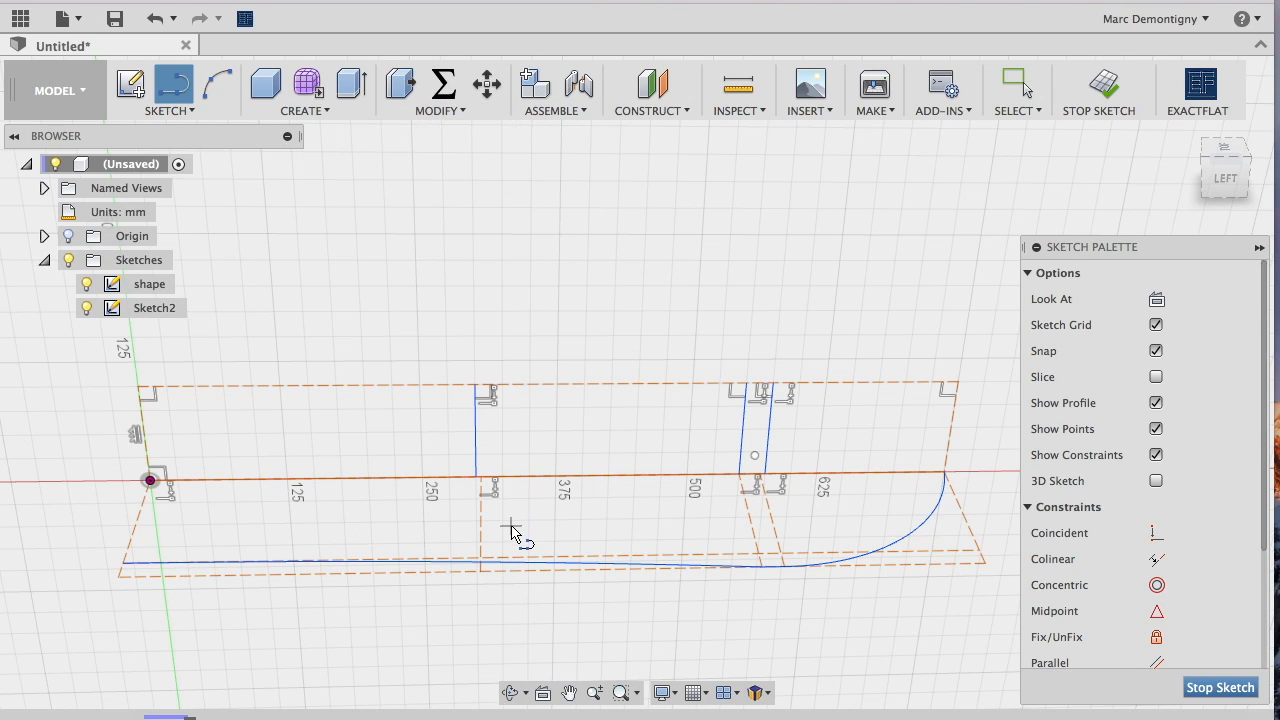
# Convert the three vertical lines inside the side-view rectangle to construction lines
pyautogui.press('Escape')
pyautogui.click(476, 436)
pyautogui.keyDown('shift'); pyautogui.click(741, 444); pyautogui.keyUp('shift')
pyautogui.keyDown('shift'); pyautogui.click(766, 449); pyautogui.keyUp('shift')
pyautogui.click(1168, 298)
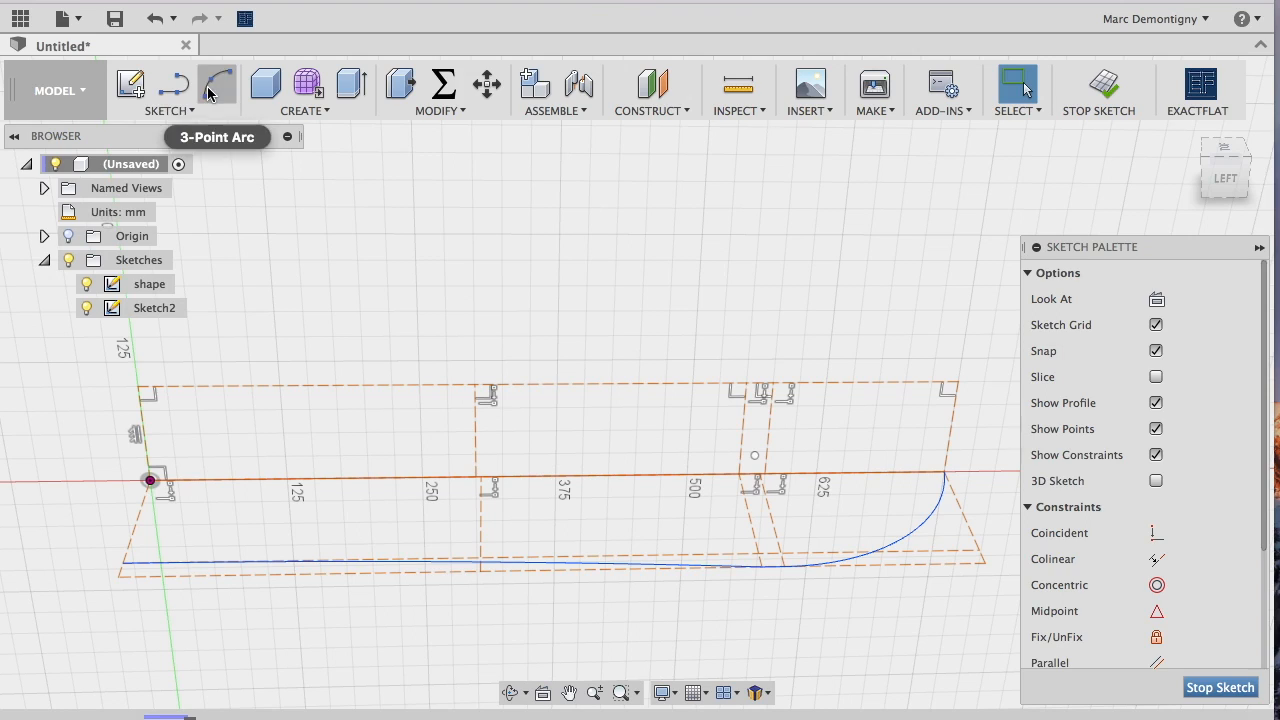
# Draw a lengthwise line about 750 mm long across the rectangle, slightly above its base, and make it construction
pyautogui.click(173, 85)
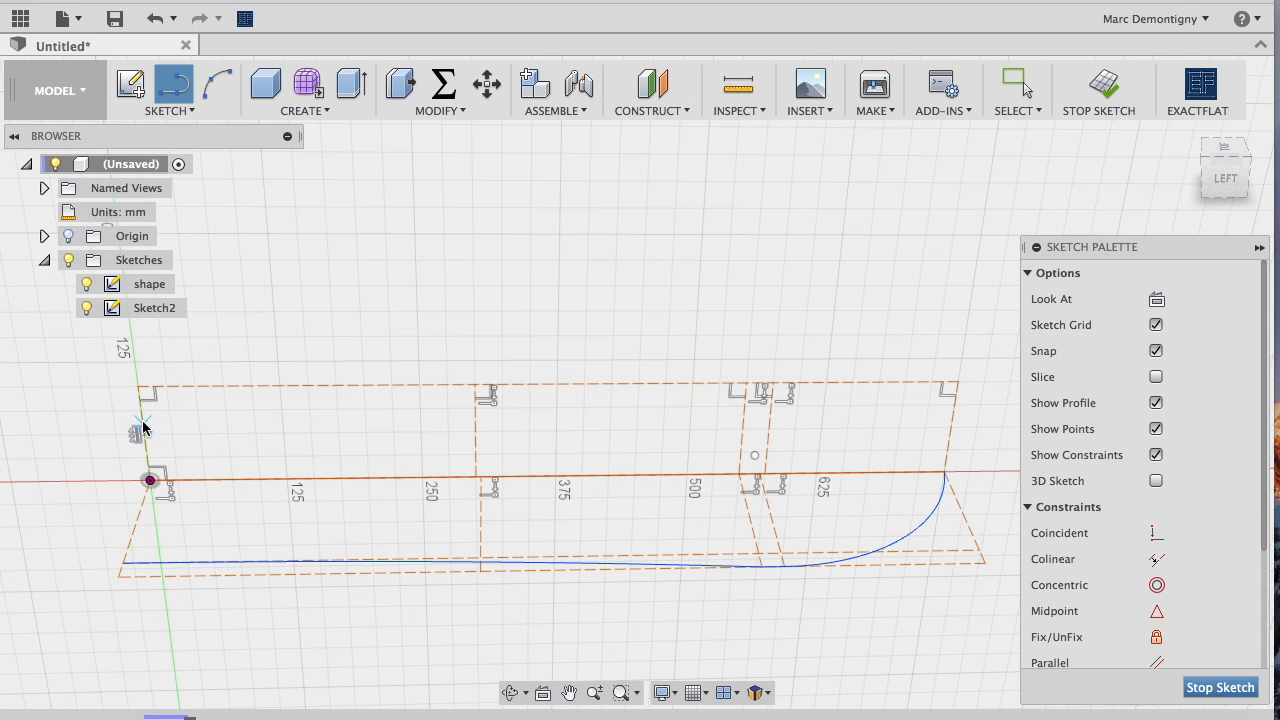
pyautogui.click(147, 457)
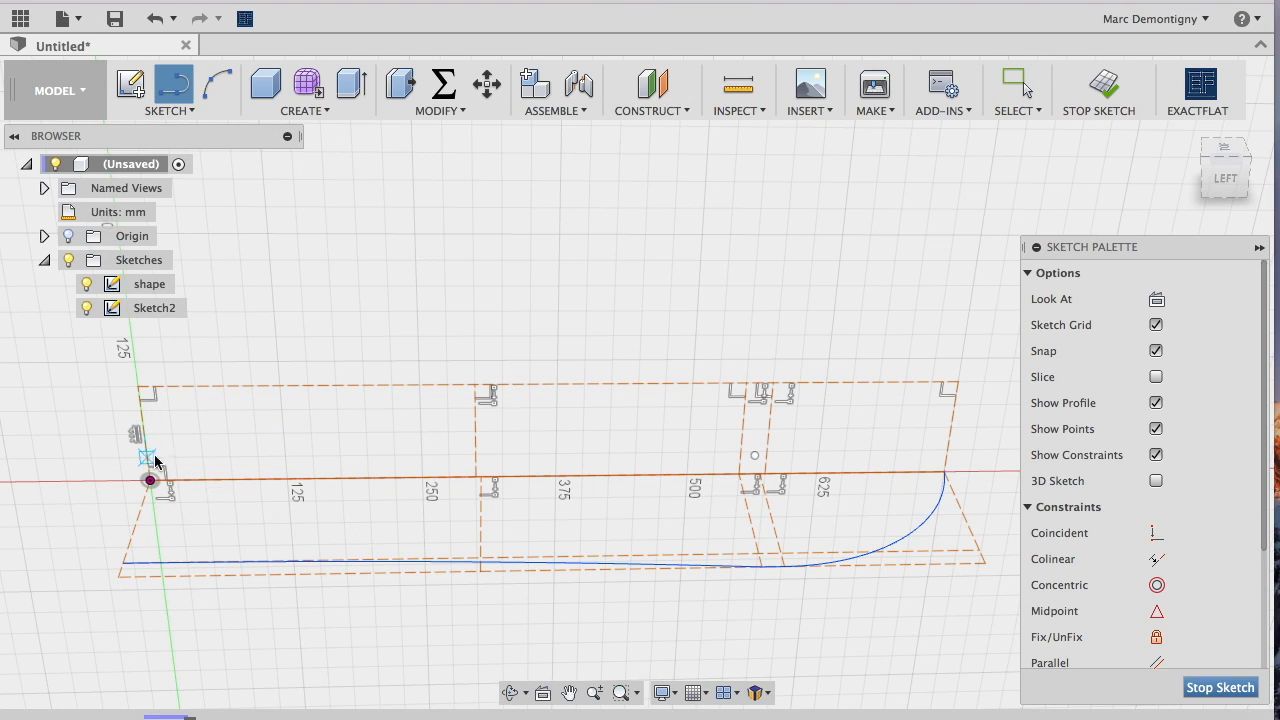
pyautogui.click(940, 450)
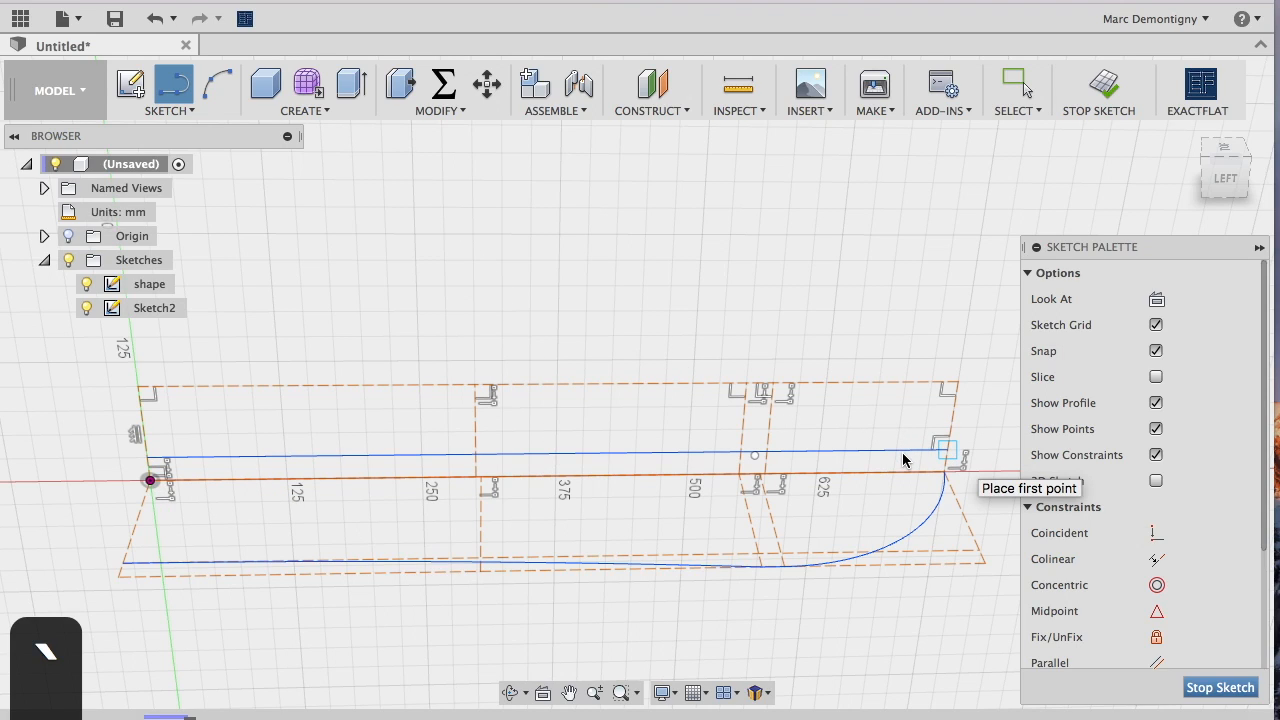
pyautogui.click(903, 457)
pyautogui.press('Escape')
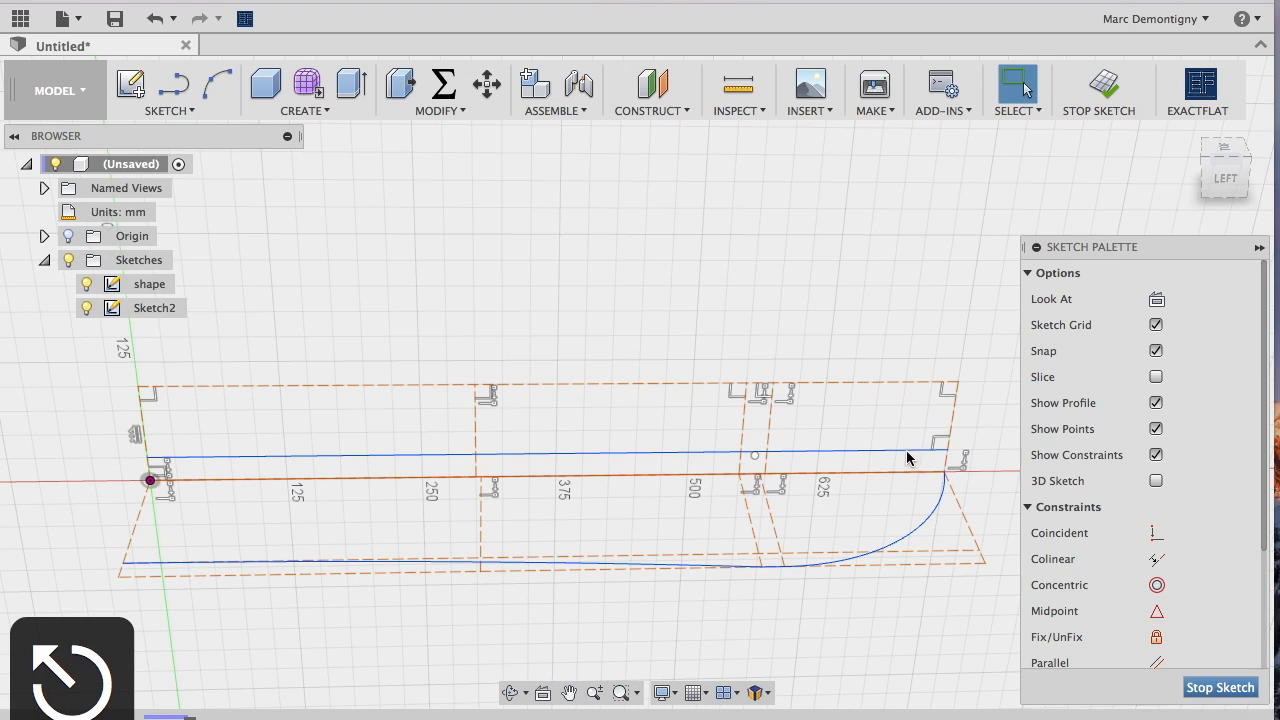
pyautogui.click(908, 452)
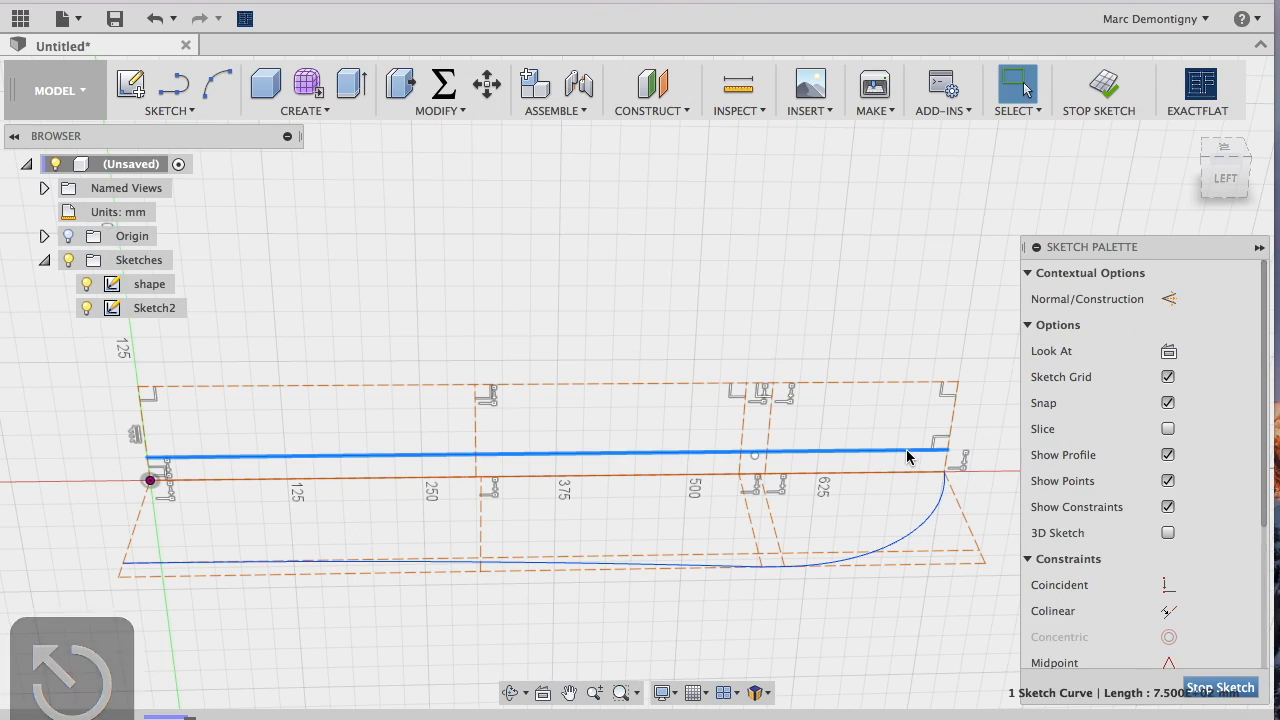
pyautogui.click(1169, 299)
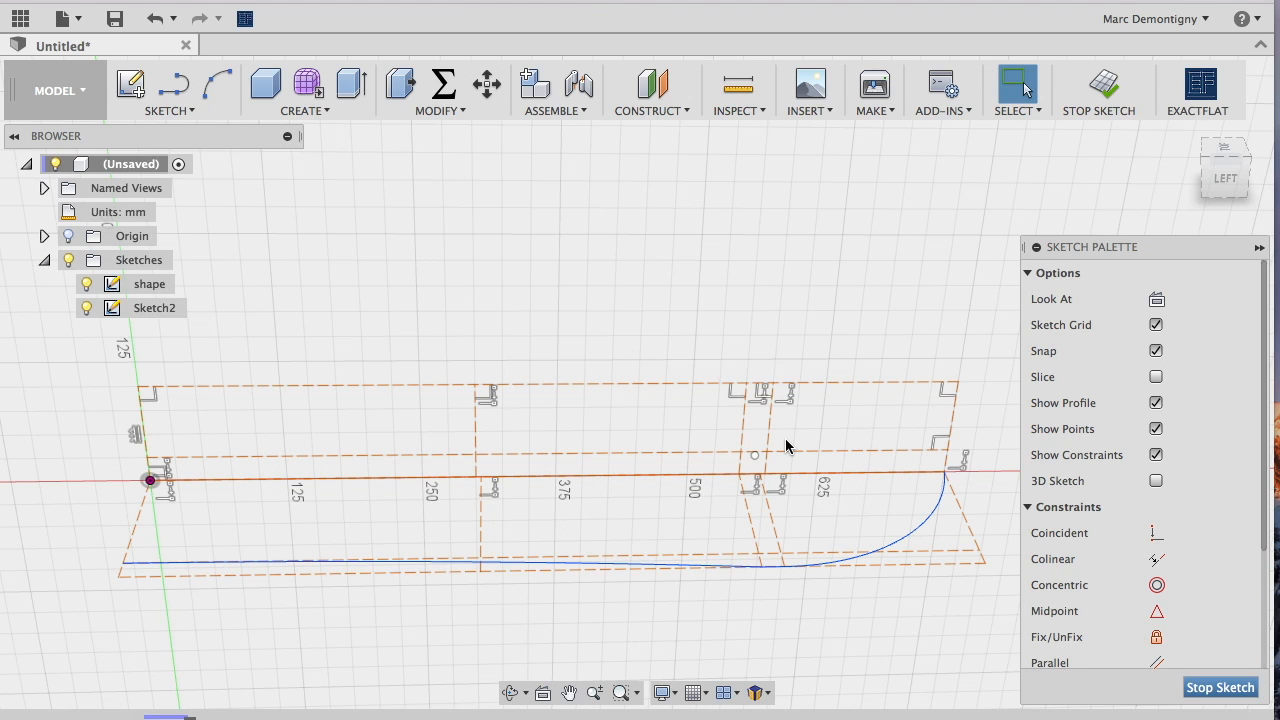
# Dimension the distance from the rectangle's upper corner above the origin to the first vertical line's upper end as halfstance
pyautogui.keyDown('shift'); pyautogui.moveTo(786, 440); pyautogui.dragTo(765, 481, button='middle'); pyautogui.keyUp('shift')
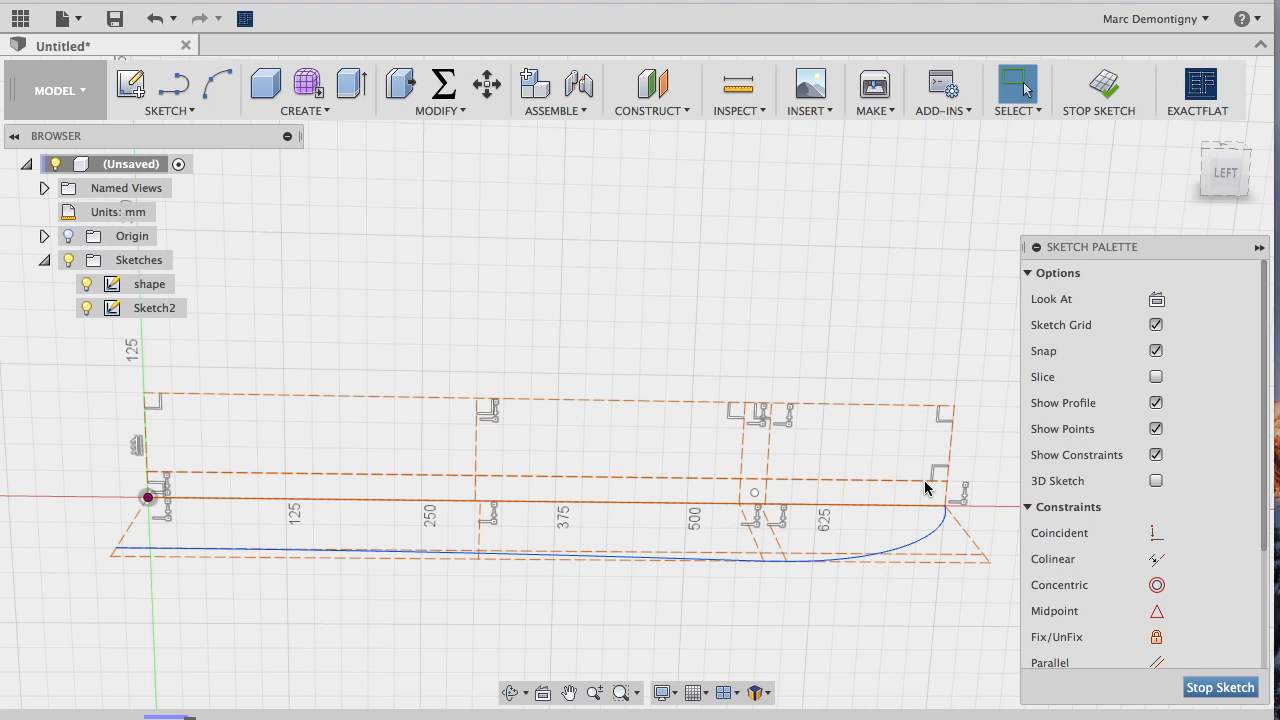
pyautogui.keyDown('shift'); pyautogui.scroll(3, 925, 481); pyautogui.keyUp('shift')
pyautogui.keyDown('shift'); pyautogui.scroll(3, 924, 480); pyautogui.keyUp('shift')
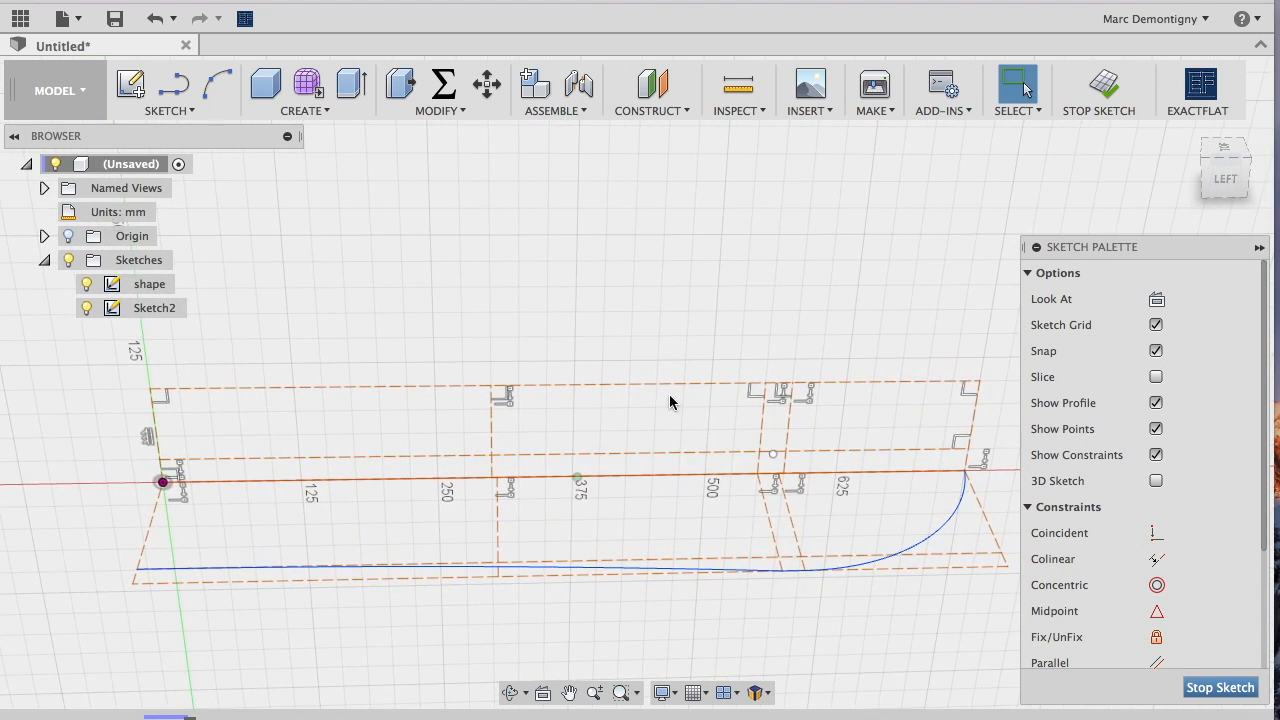
pyautogui.hscroll(1, 751, 388)
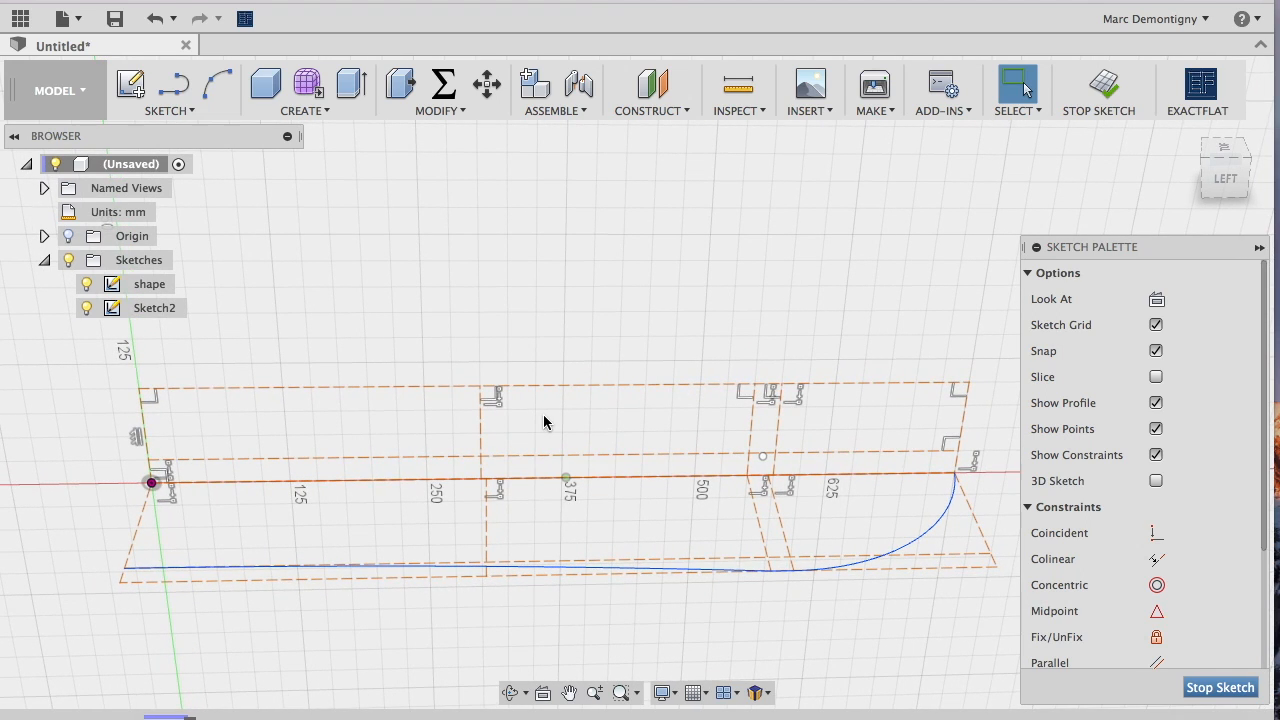
pyautogui.click(482, 386)
pyautogui.click(139, 389)
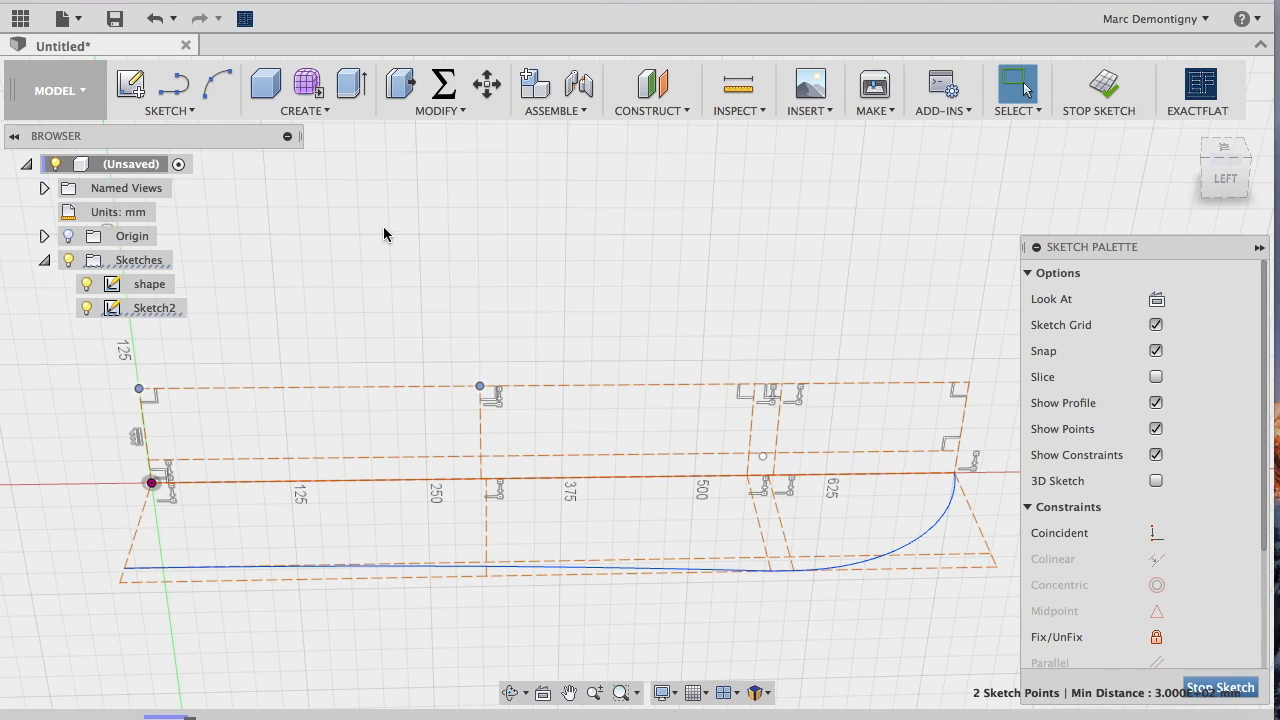
pyautogui.press('d')
pyautogui.click(383, 298)
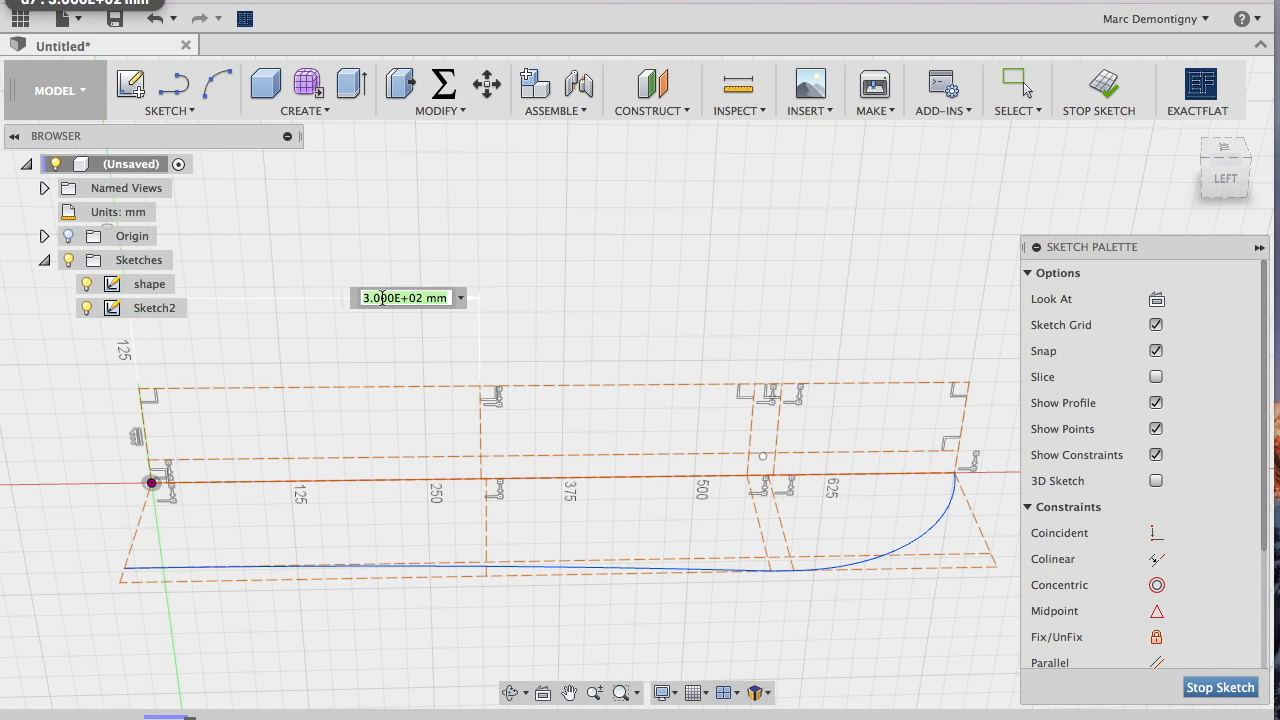
pyautogui.write('HAL')
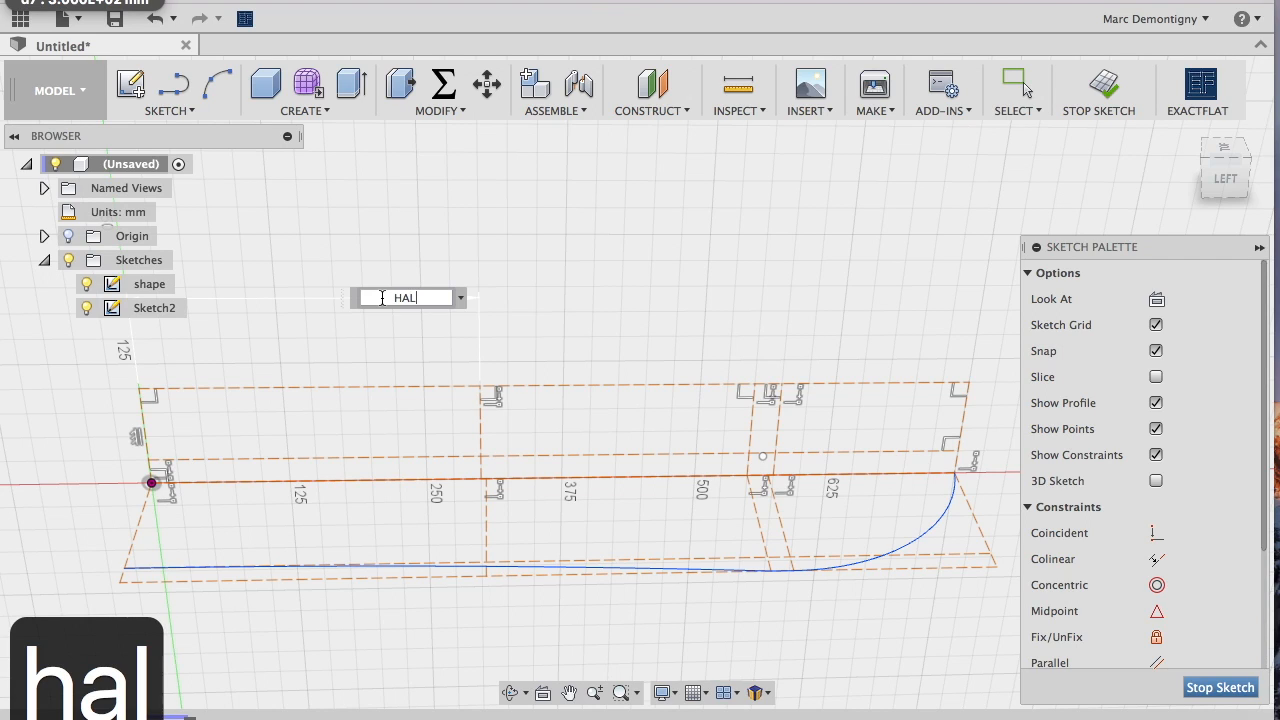
pyautogui.press('BackSpace')
pyautogui.press('BackSpace')
pyautogui.press('BackSpace')
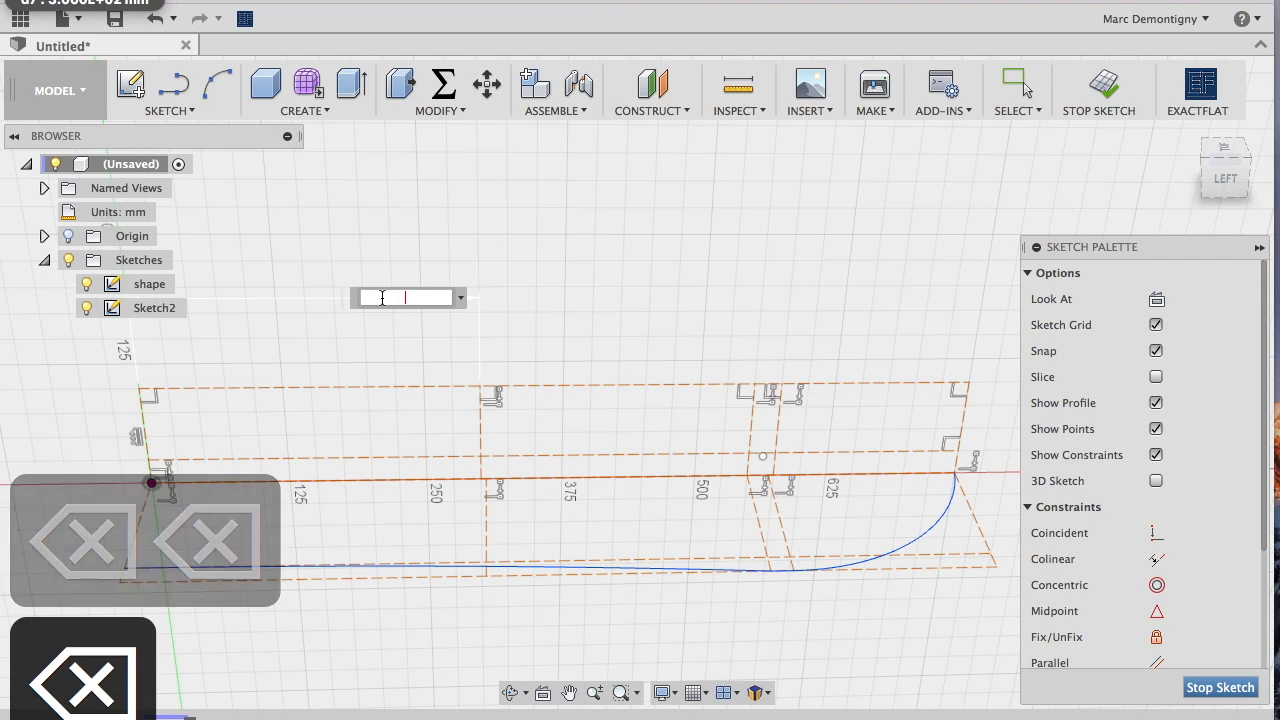
pyautogui.write('half')
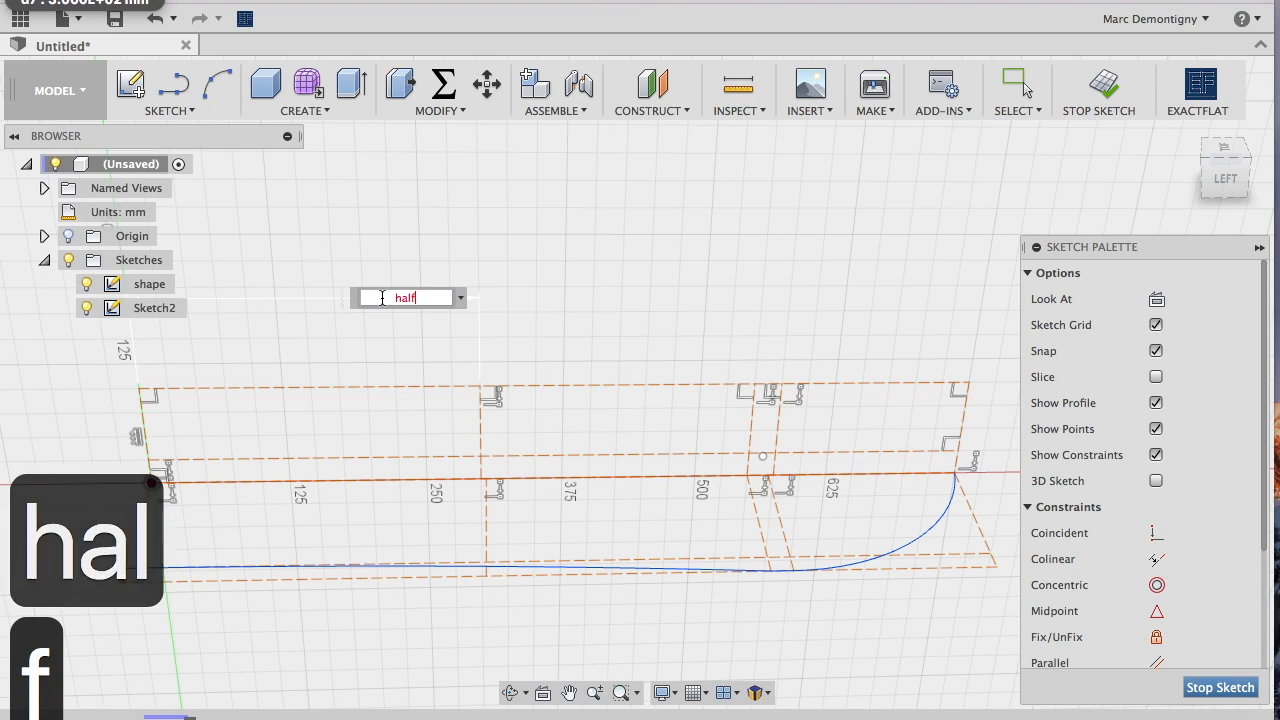
pyautogui.write('stance')
pyautogui.press('Return')
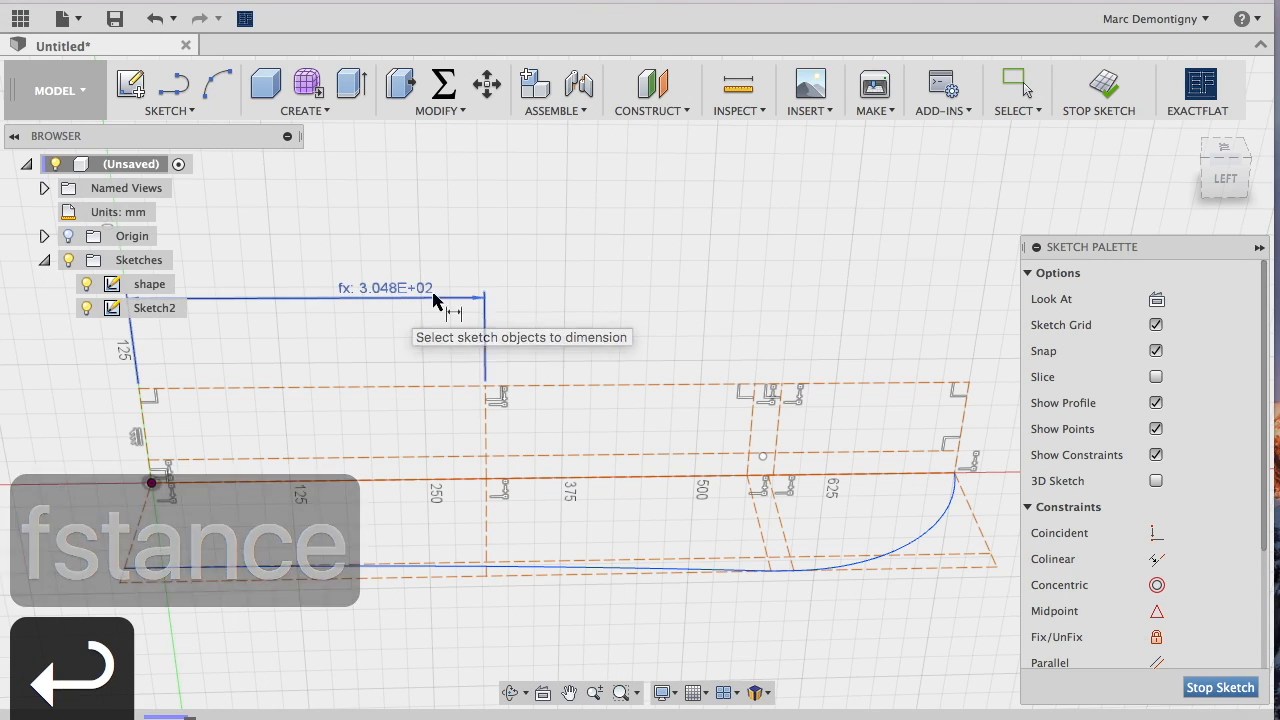
# Dimension the distance from the rectangle's upper corner above the origin to the second vertical line's upper end as 55 cm
pyautogui.click(139, 390)
pyautogui.press('d')
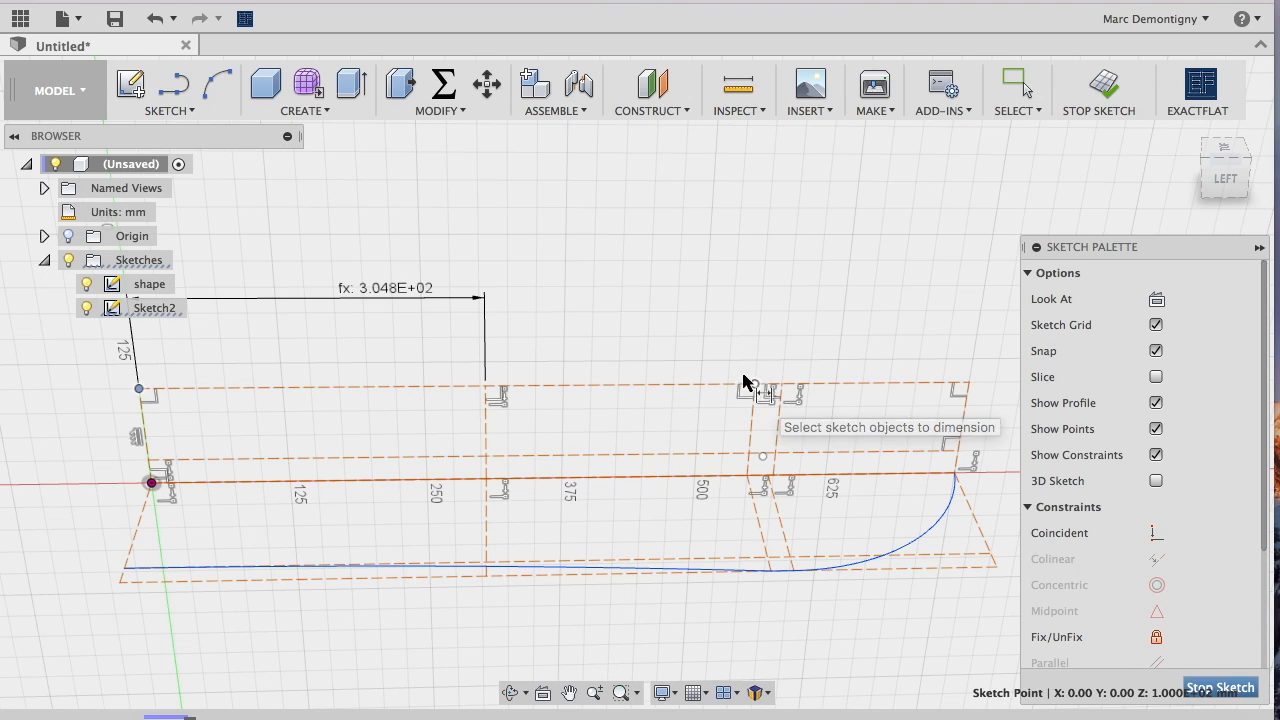
pyautogui.click(752, 386)
pyautogui.click(735, 259)
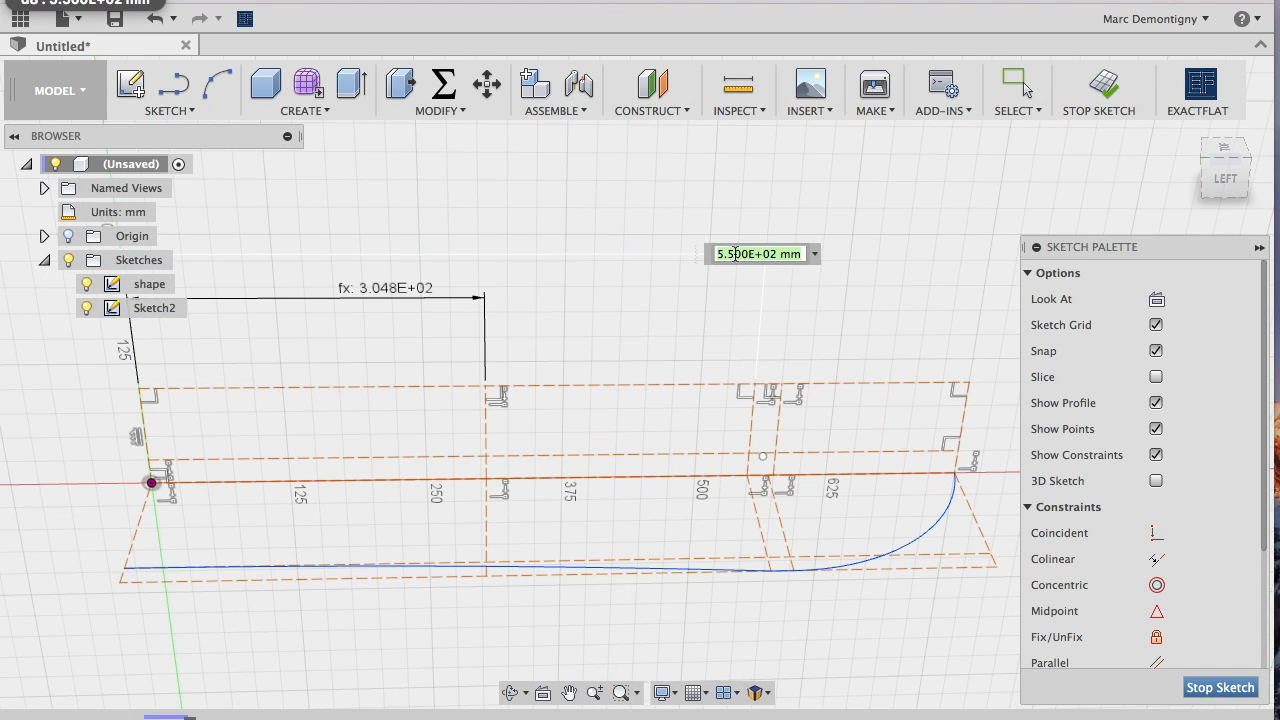
pyautogui.write('half')
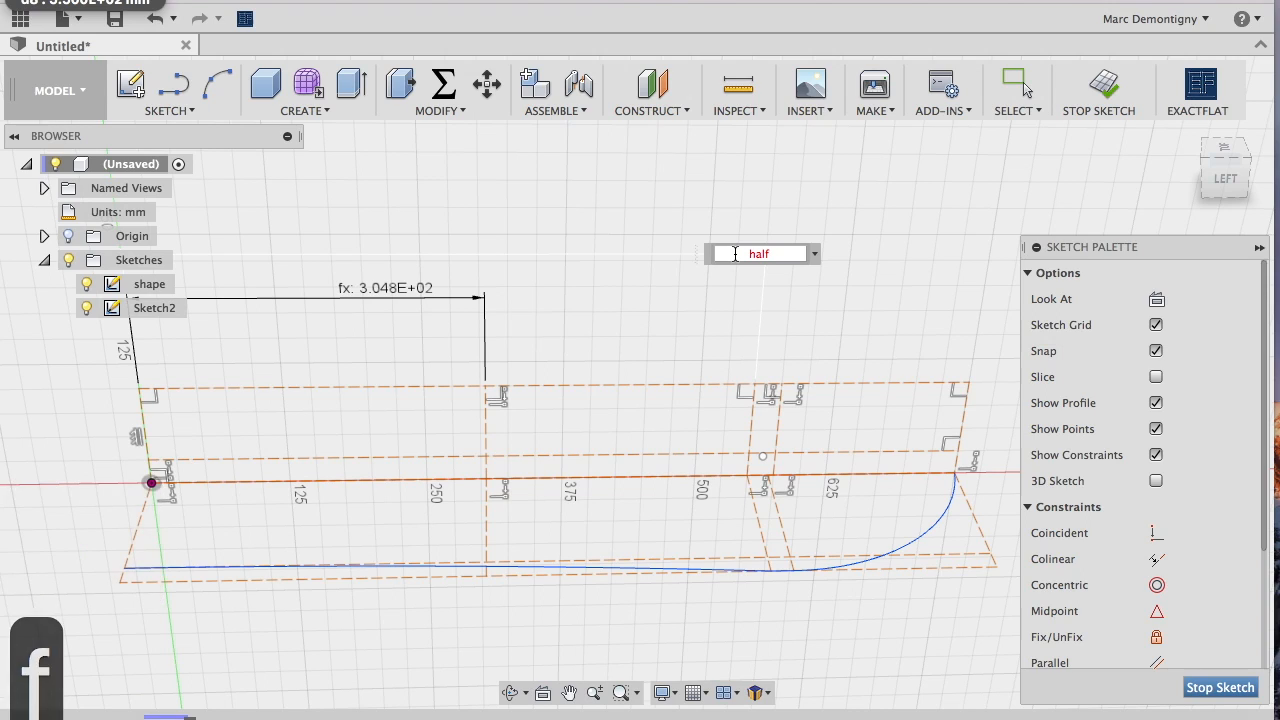
pyautogui.write('si')
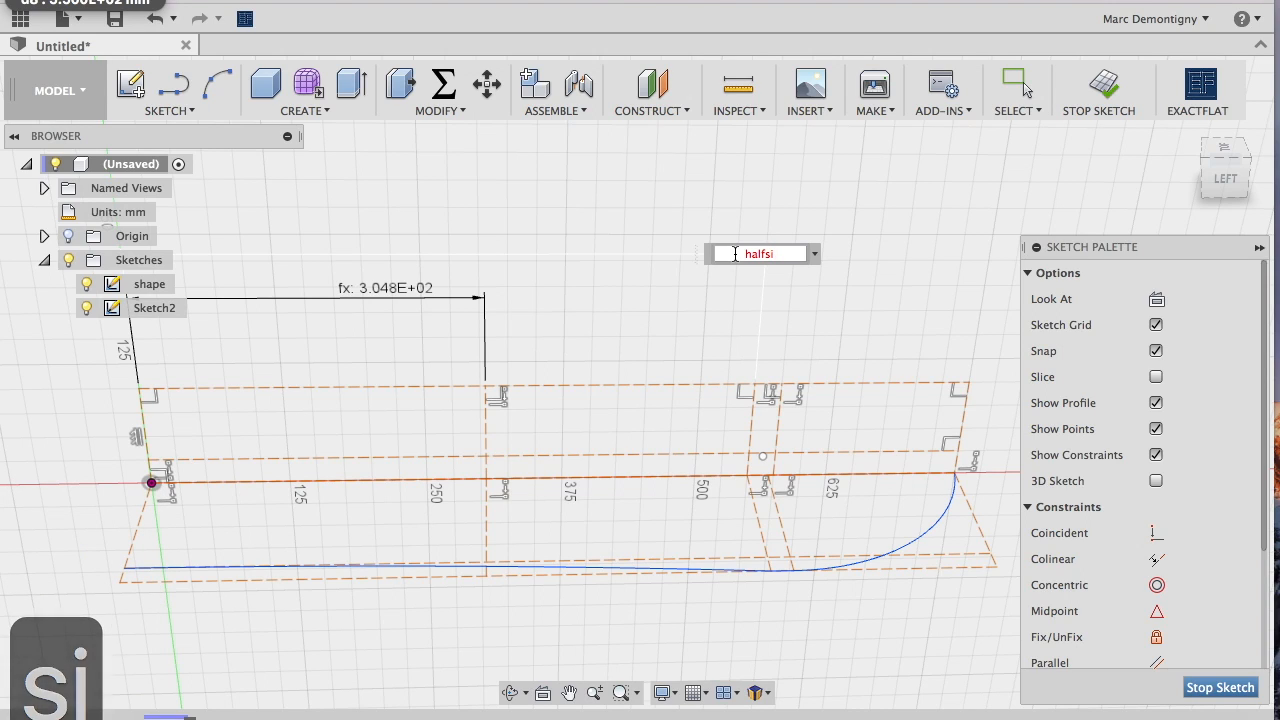
pyautogui.write('decut')
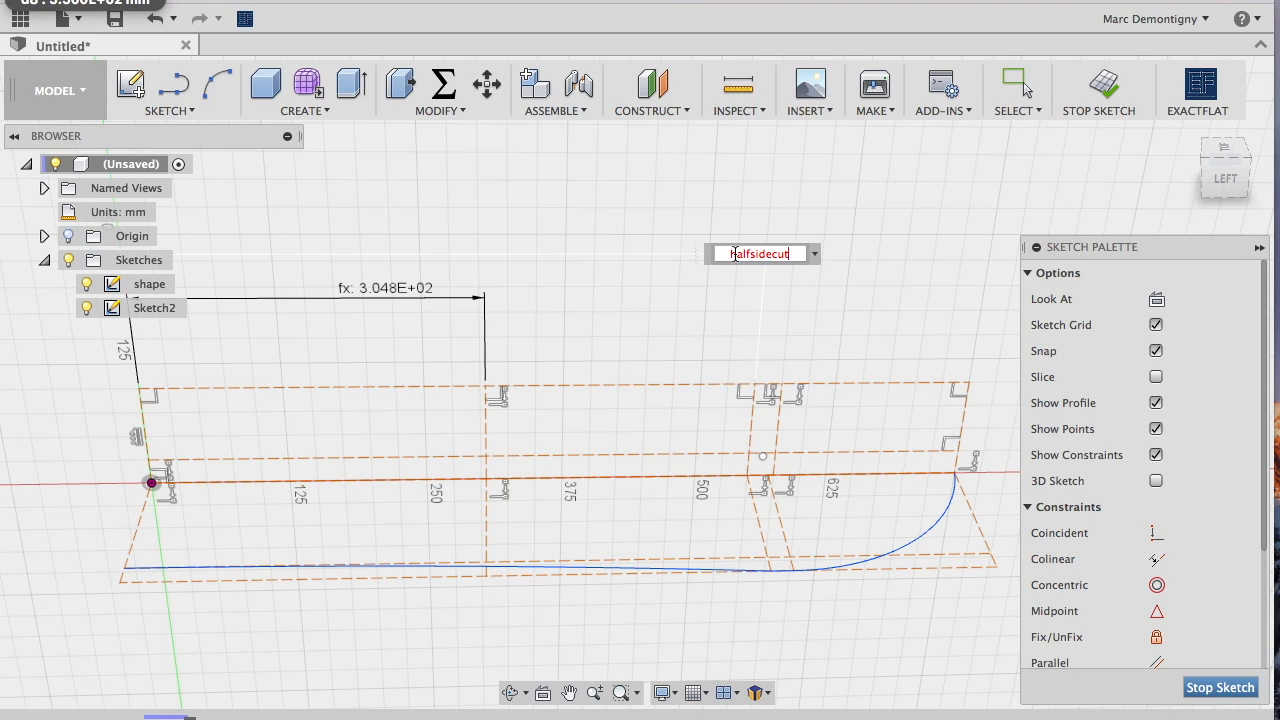
pyautogui.press('Return')
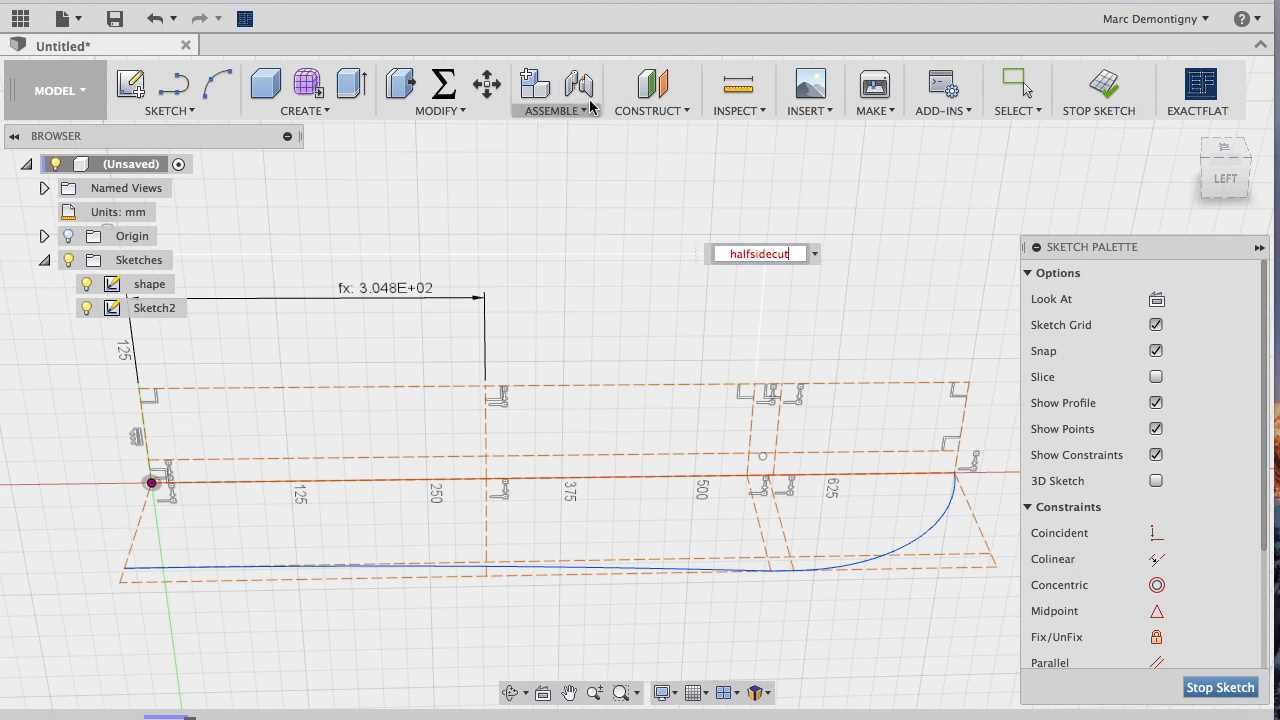
pyautogui.click(815, 254)
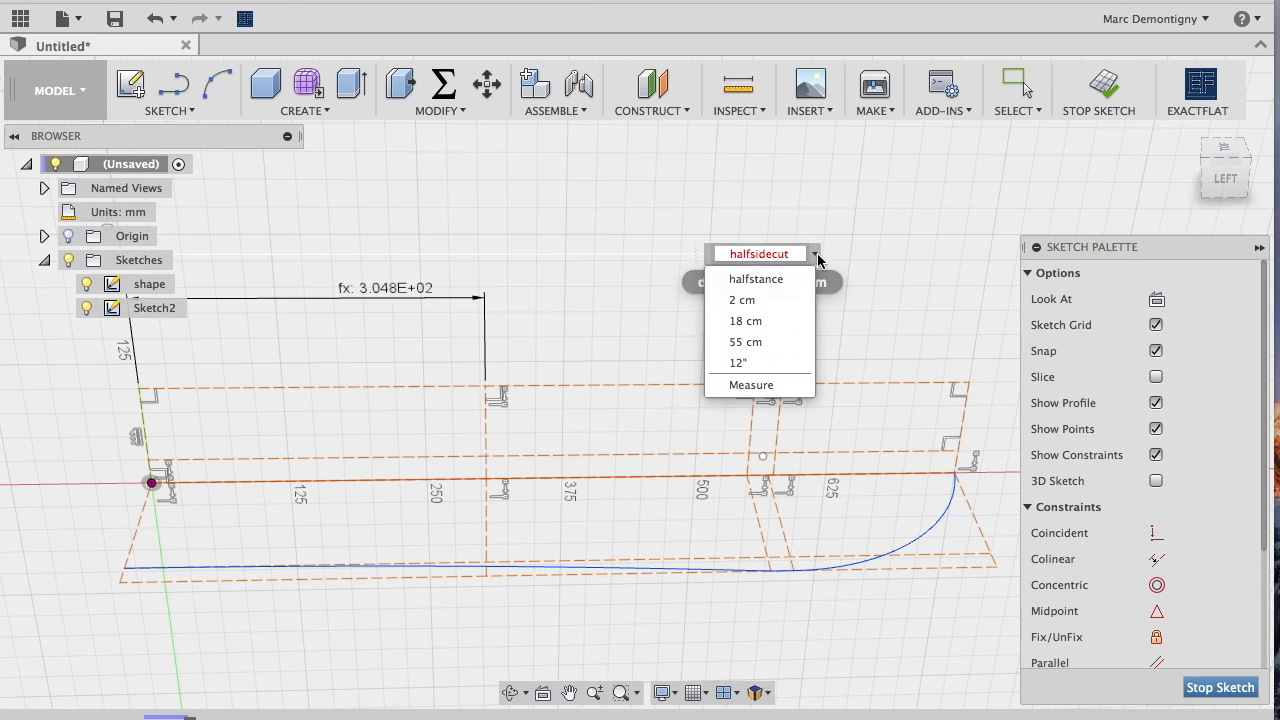
pyautogui.click(781, 341)
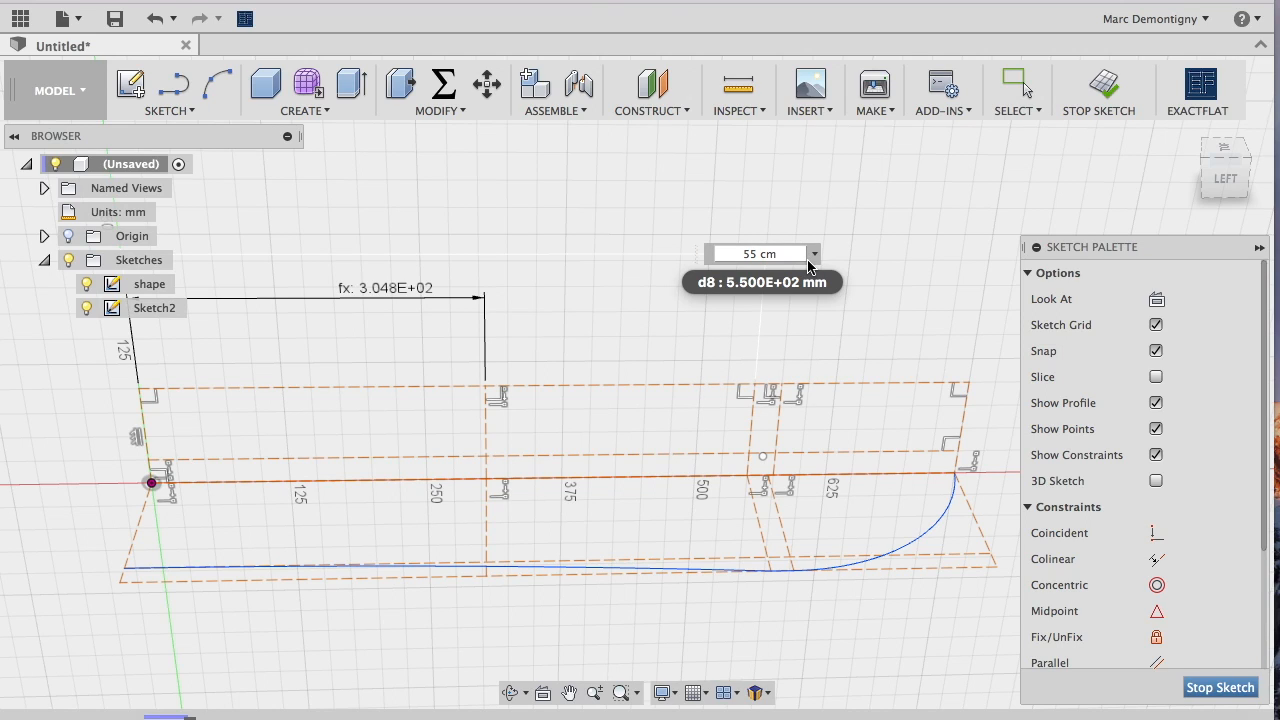
pyautogui.press('Return')
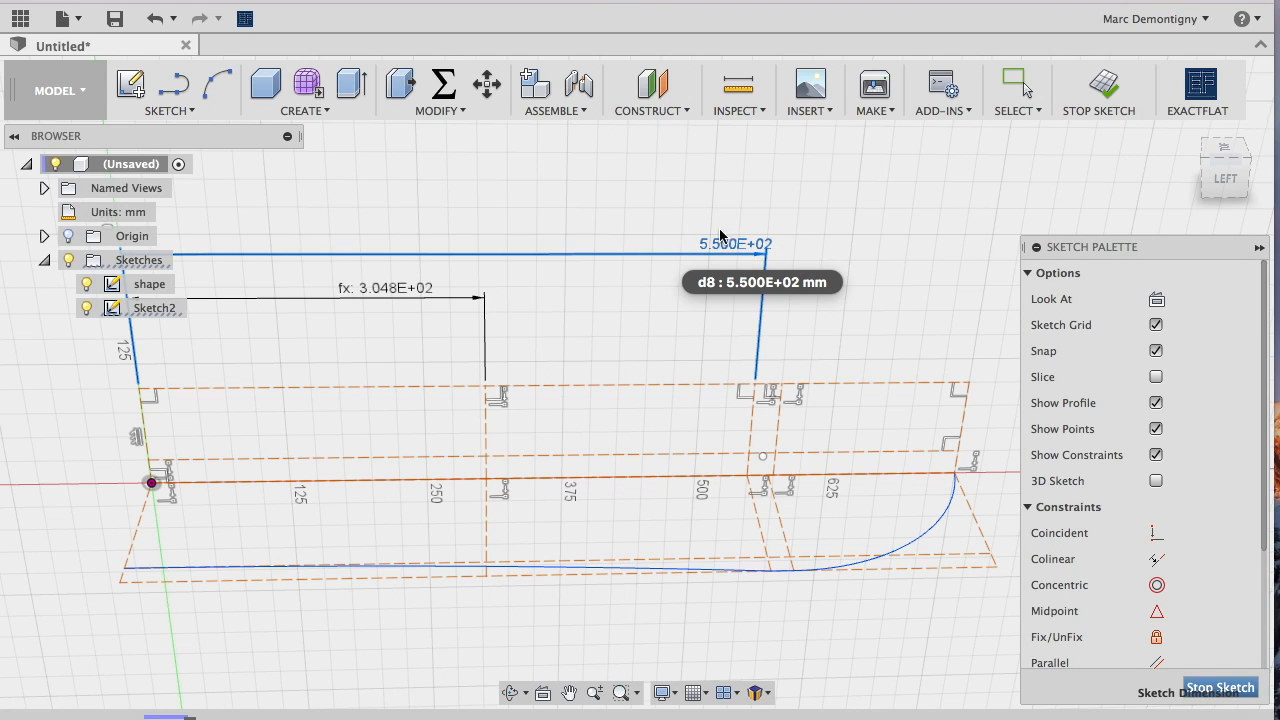
# Check the shape sketch's parameter names, and dimension the third vertical line's upper end to the rectangle's far upper corner as noselength
pyautogui.click(443, 85)
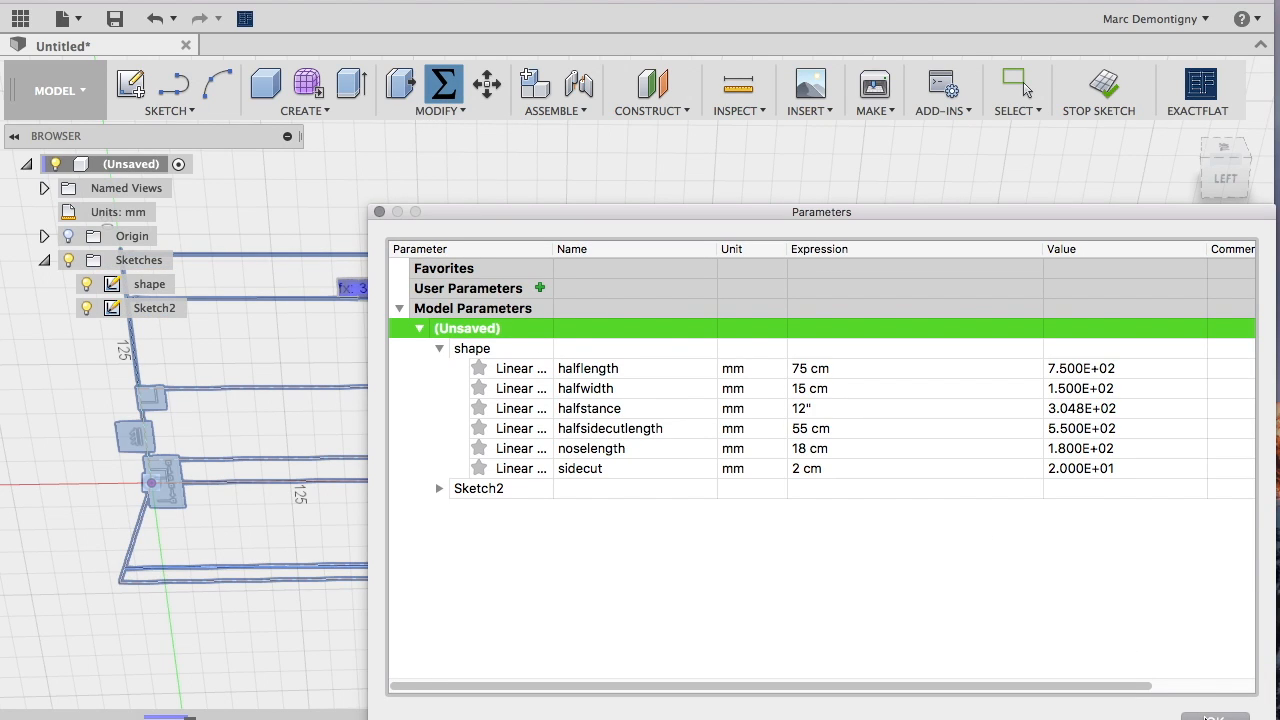
pyautogui.click(1212, 716)
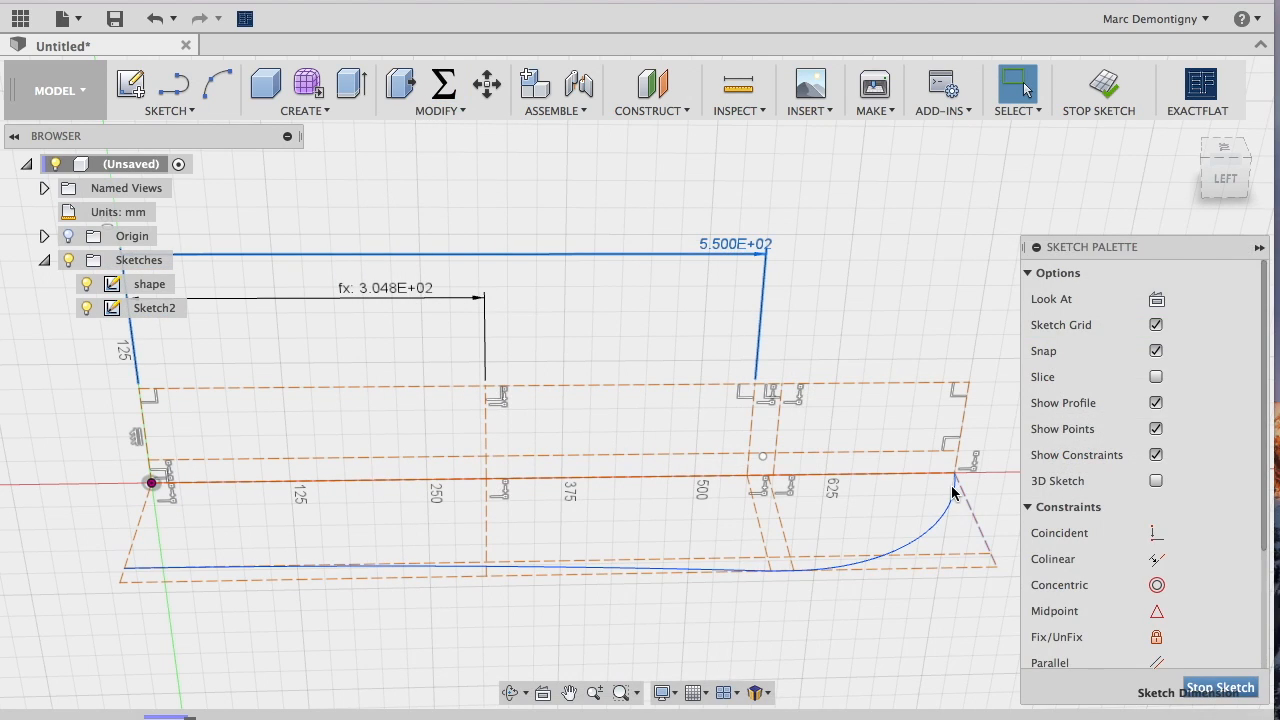
pyautogui.click(785, 385)
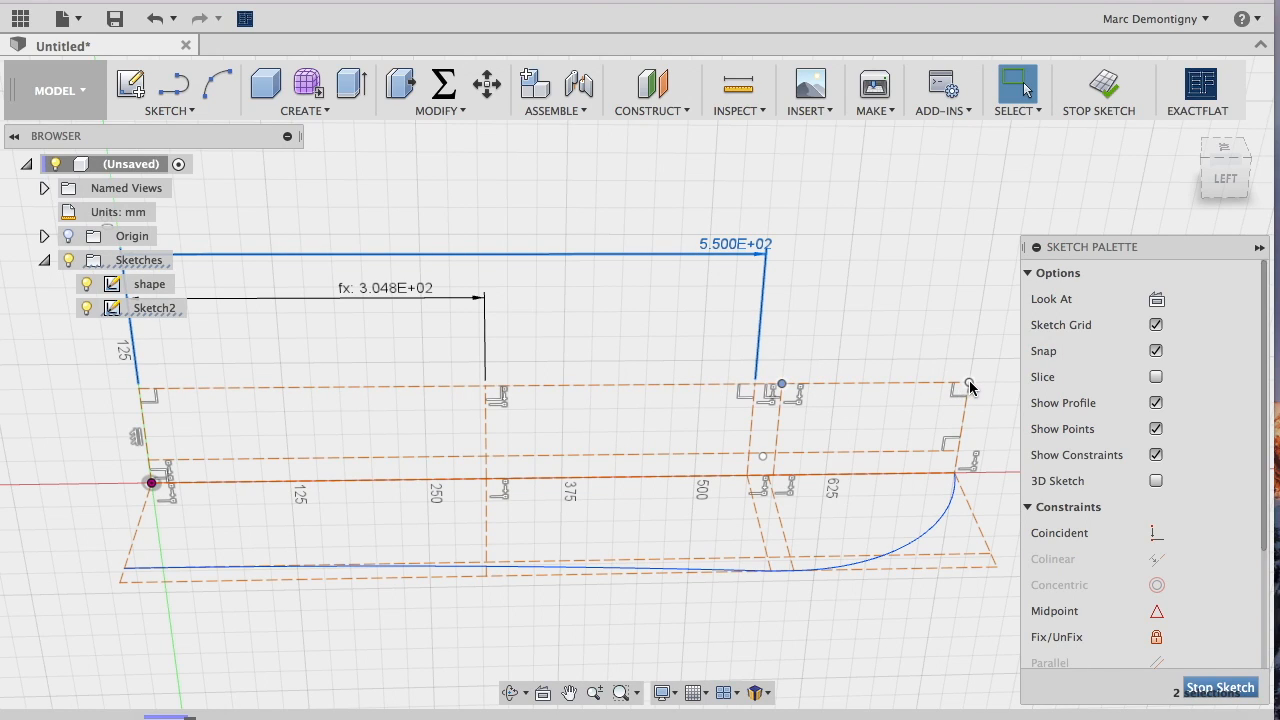
pyautogui.press('d')
pyautogui.click(882, 278)
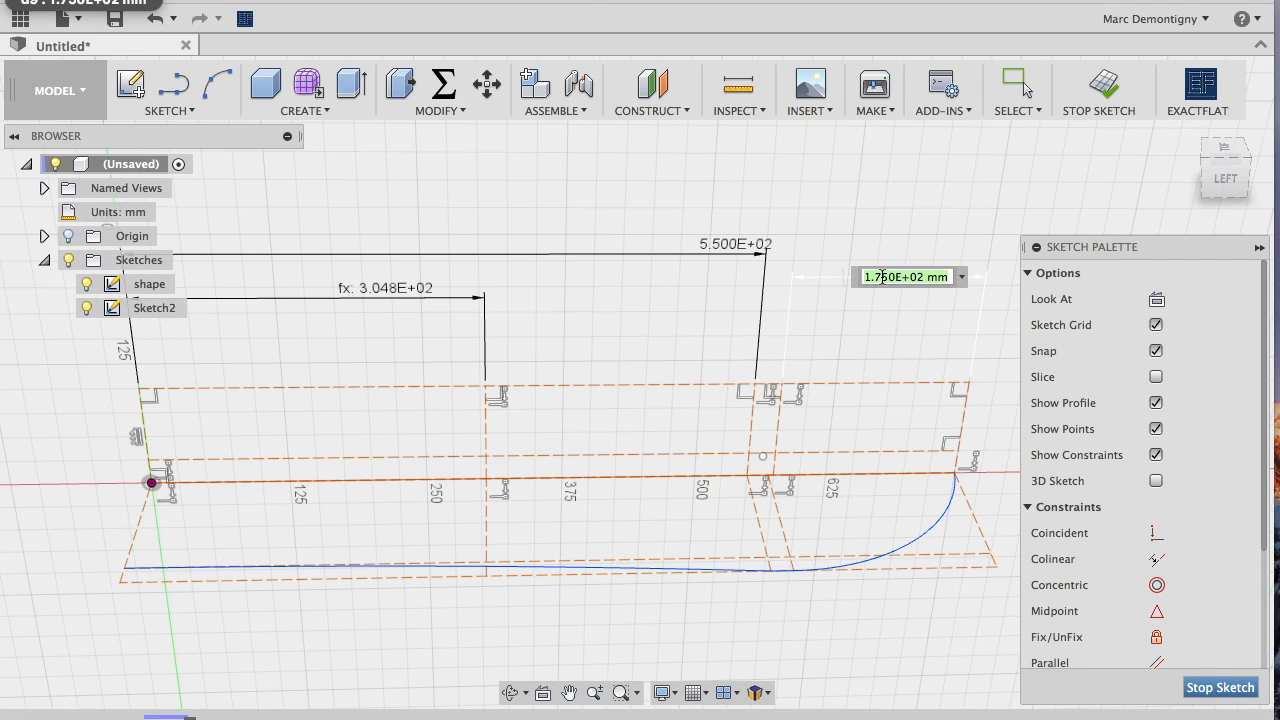
pyautogui.write('nose')
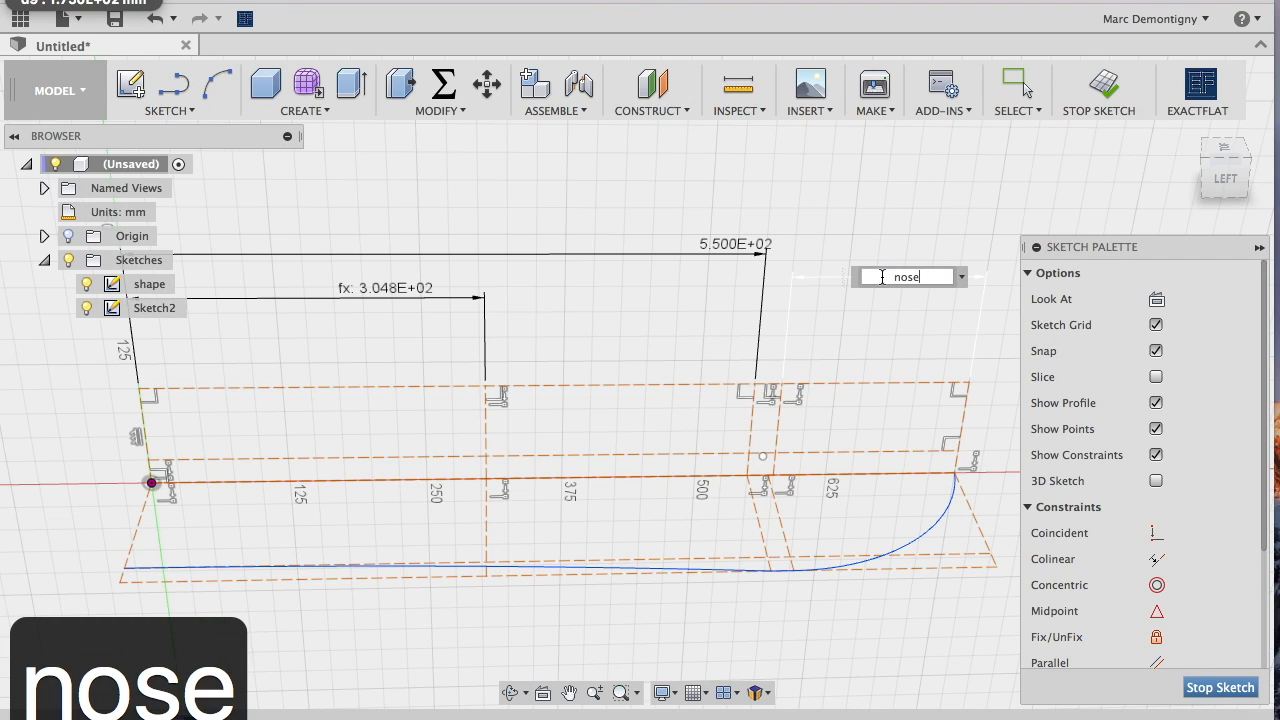
pyautogui.write('length')
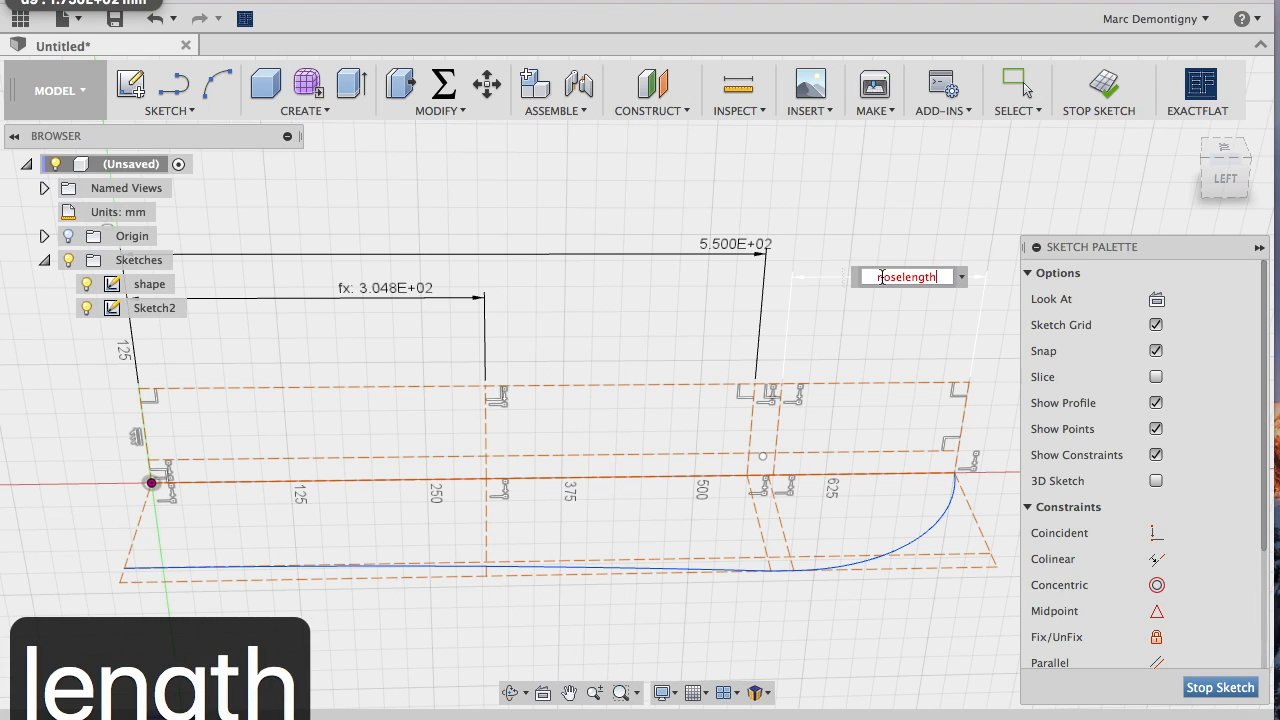
pyautogui.press('Return')
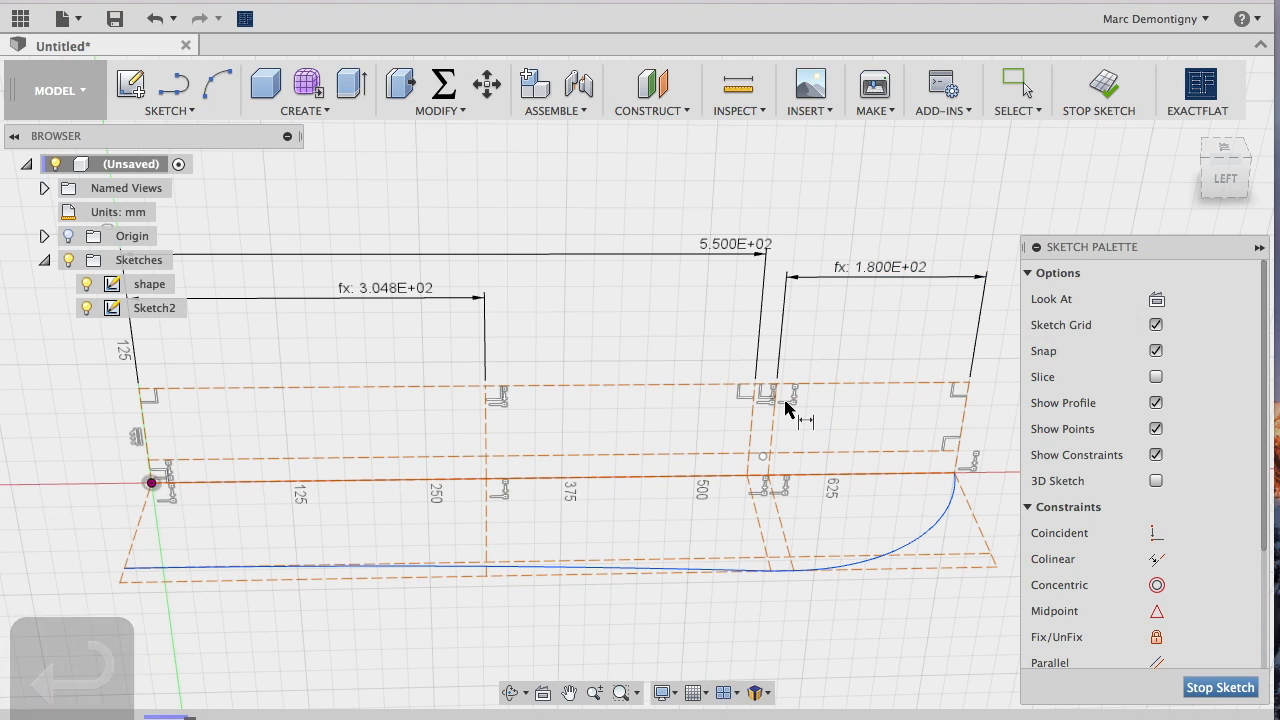
# Dimension the height of the side-view rectangle at its far end as 7 cm
pyautogui.click(967, 386)
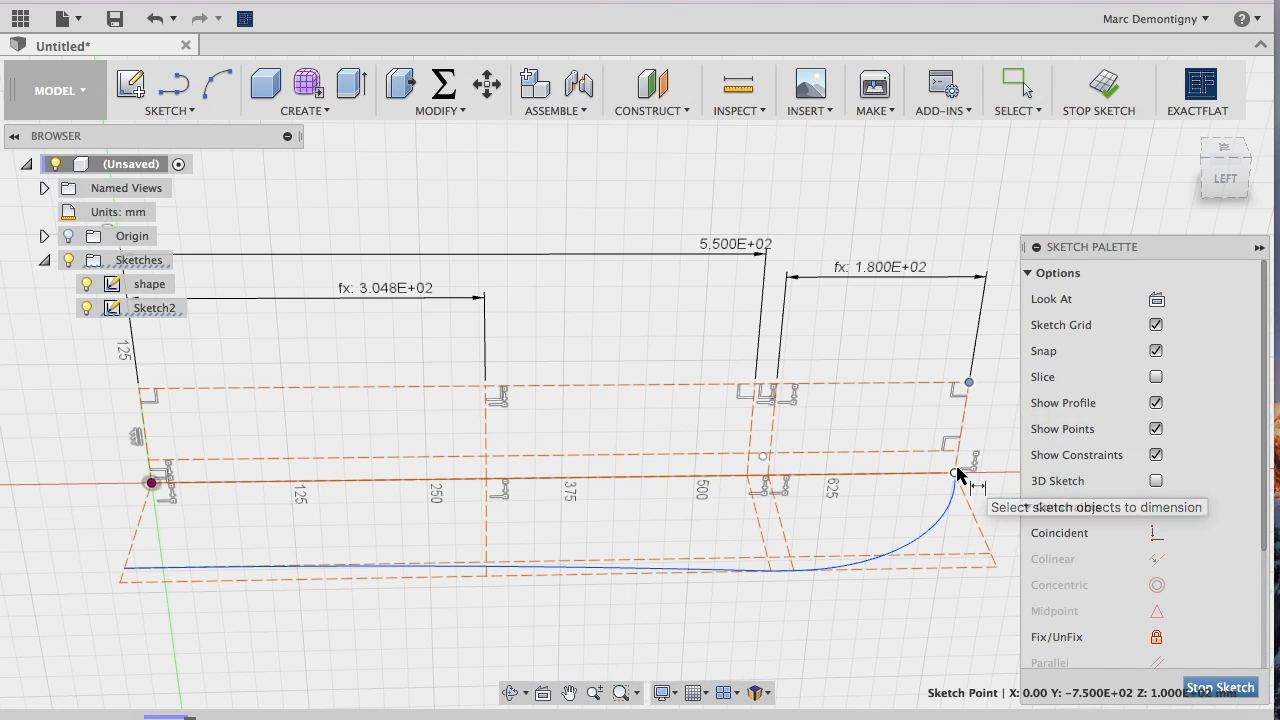
pyautogui.click(956, 473)
pyautogui.click(995, 448)
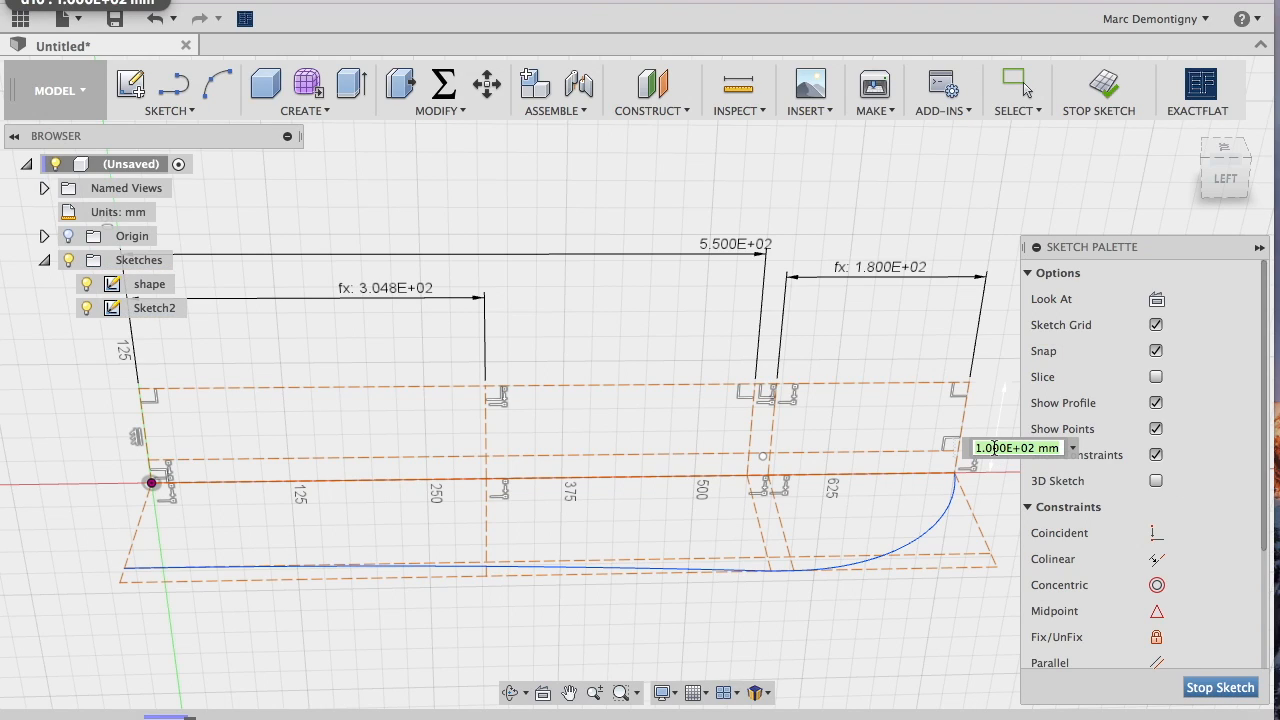
pyautogui.write('7cm')
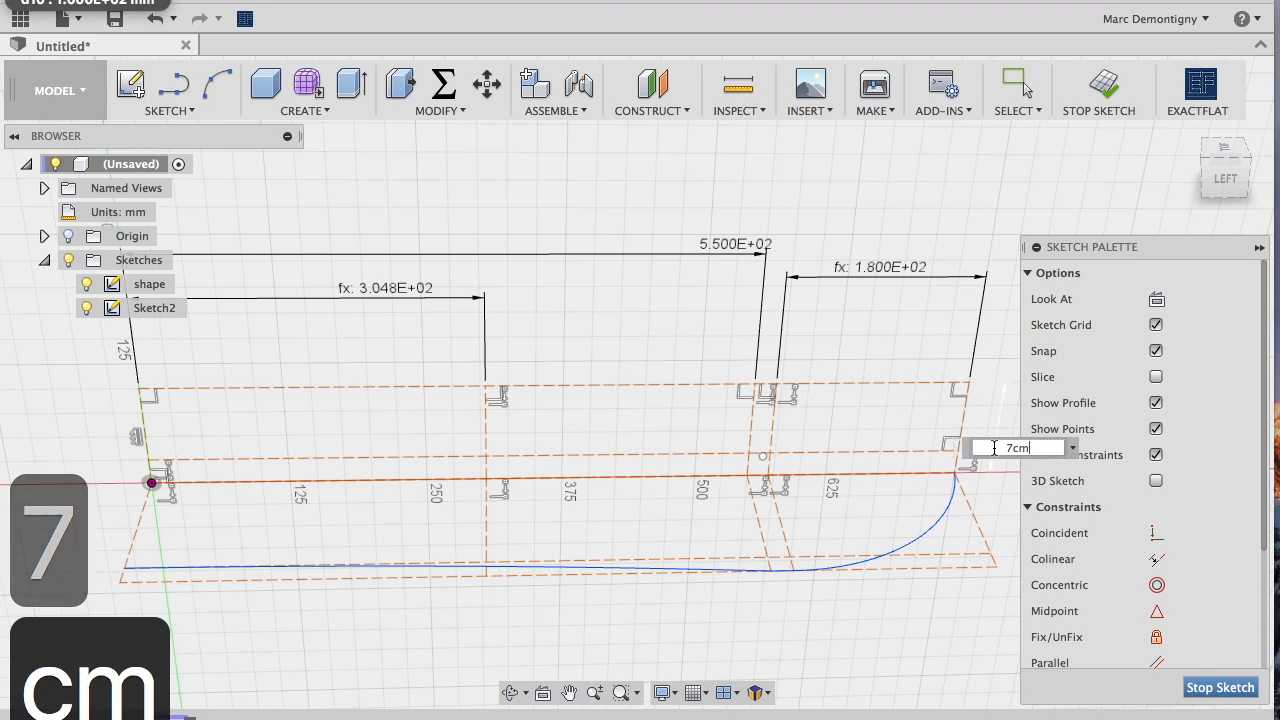
pyautogui.press('Return')
# Dimension the height of the lengthwise construction line above the rectangle's base as 2 cm at the far end
pyautogui.keyDown('shift'); pyautogui.scroll(-3, 823, 197); pyautogui.keyUp('shift')
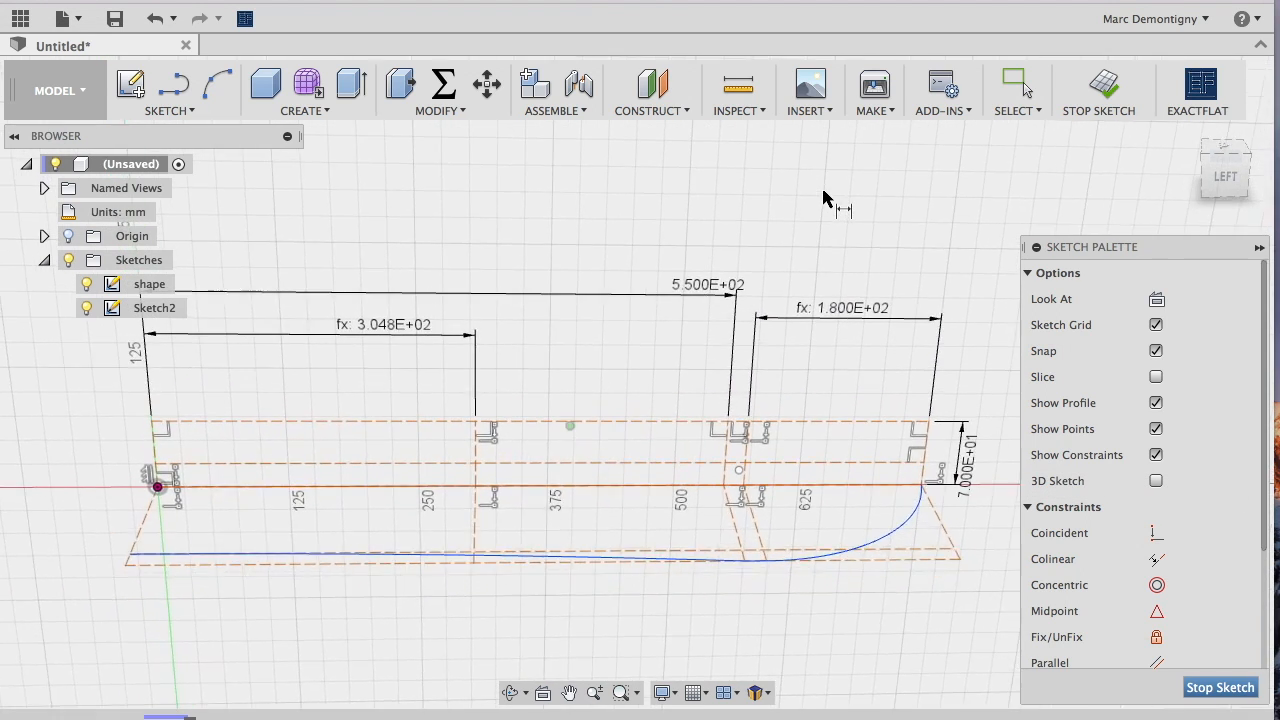
pyautogui.scroll(-5, 822, 200)
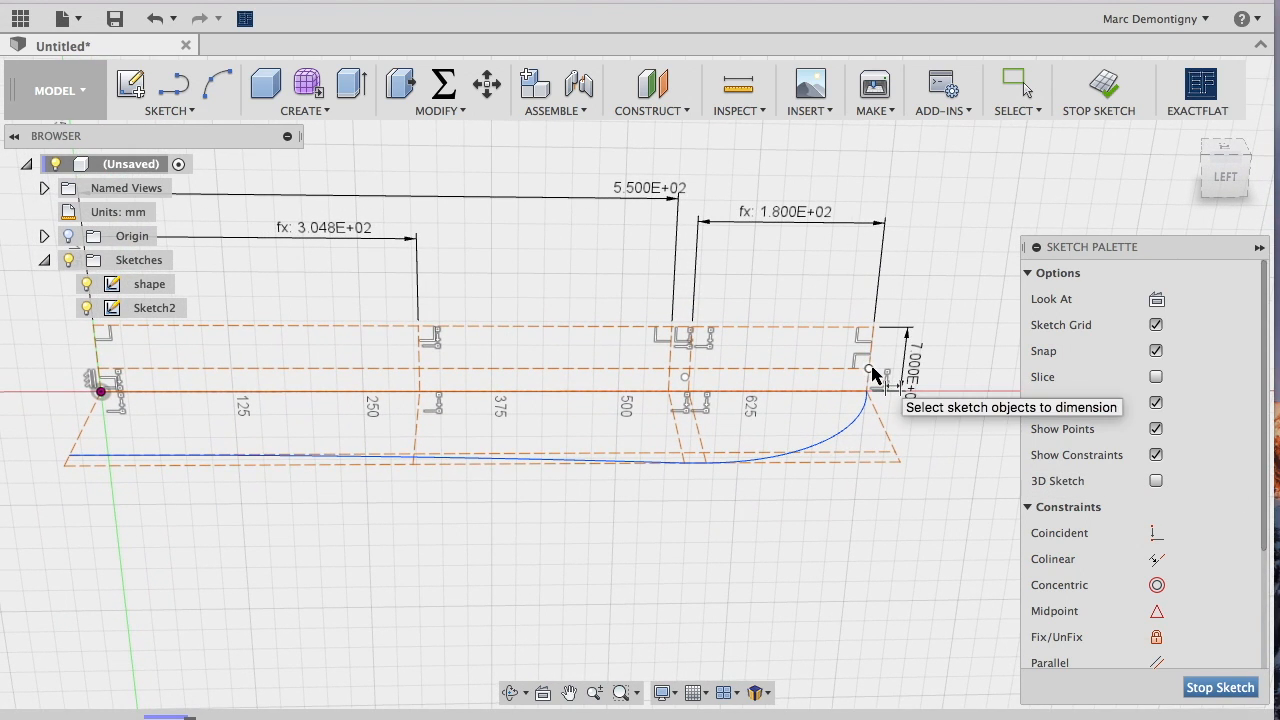
pyautogui.click(869, 370)
pyautogui.click(868, 391)
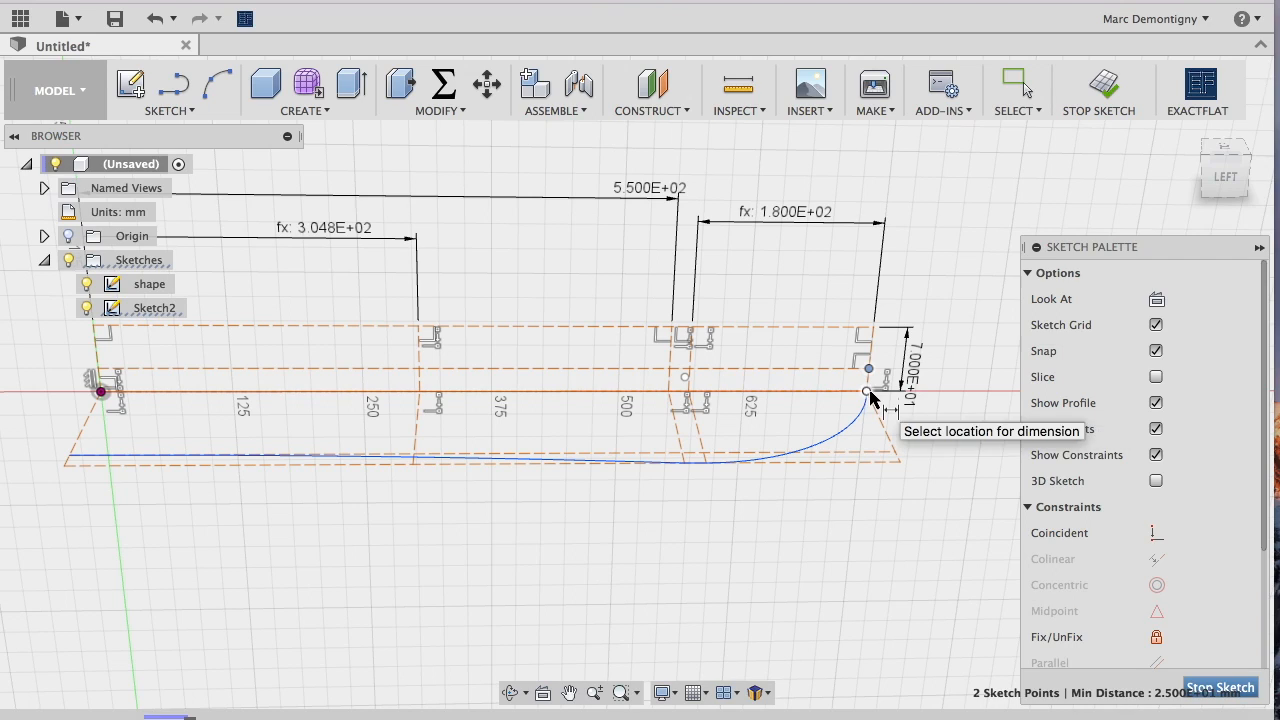
pyautogui.click(985, 369)
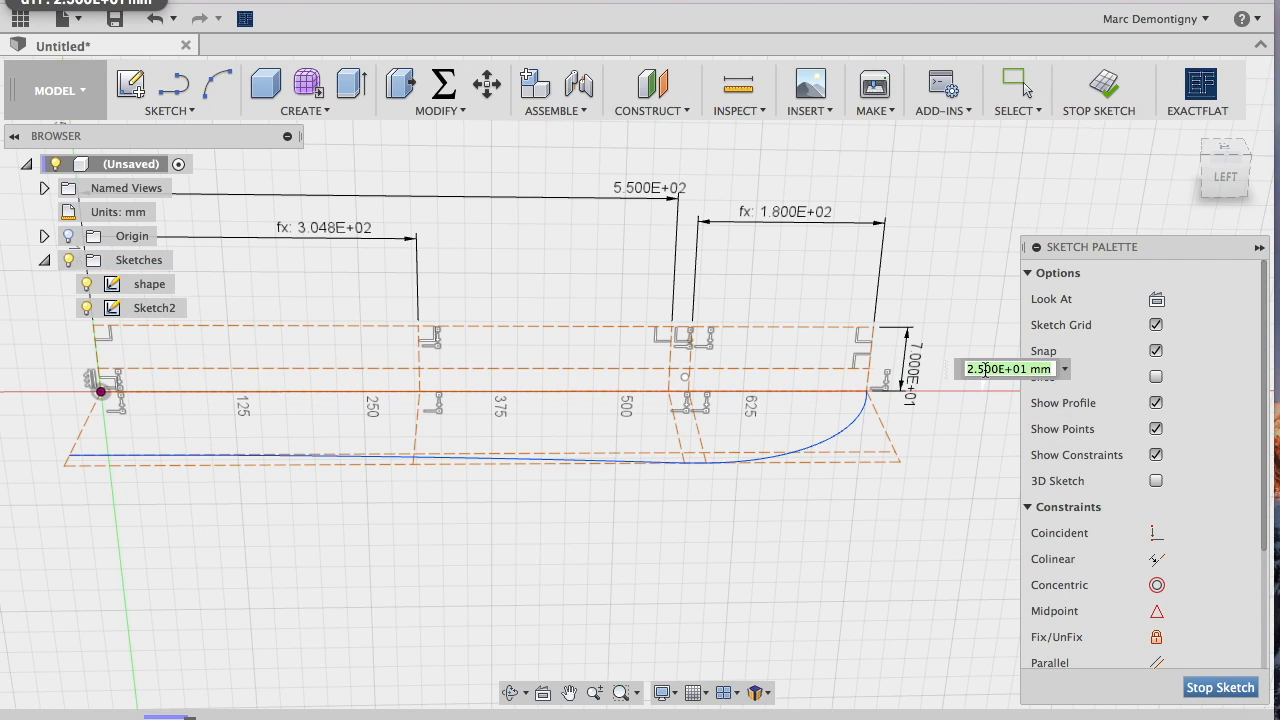
pyautogui.write('2cm')
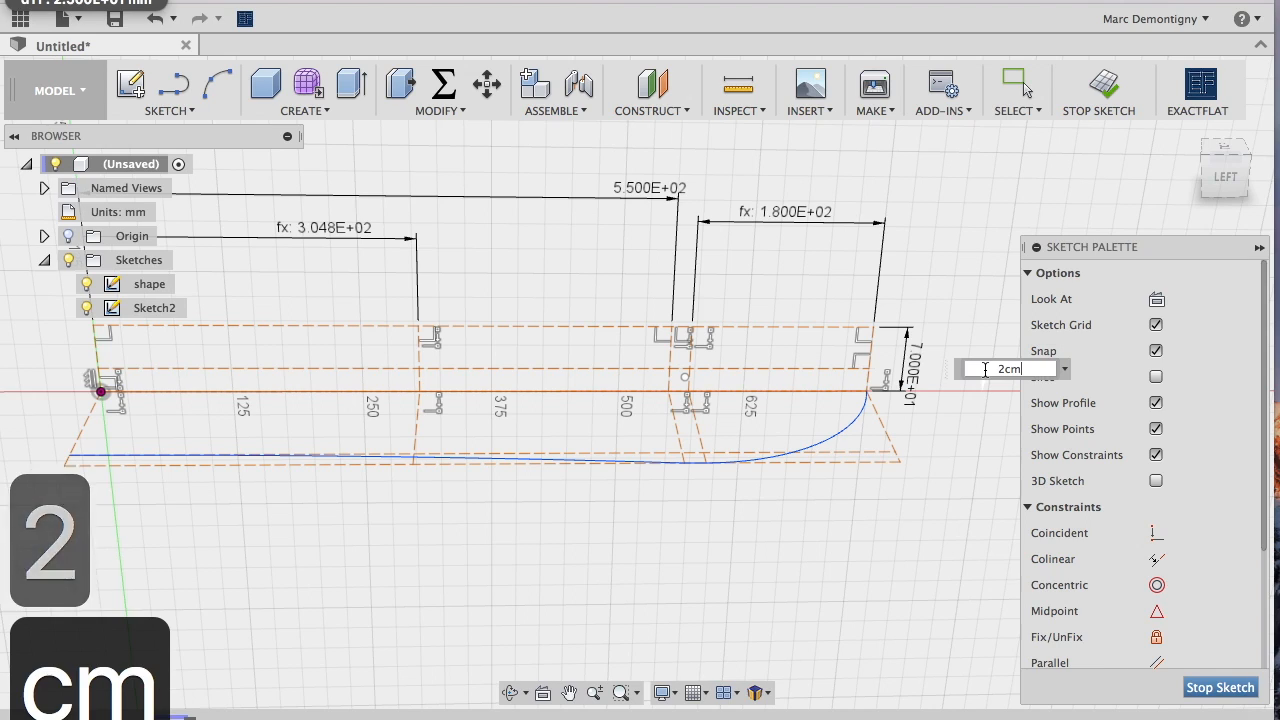
pyautogui.press('Return')
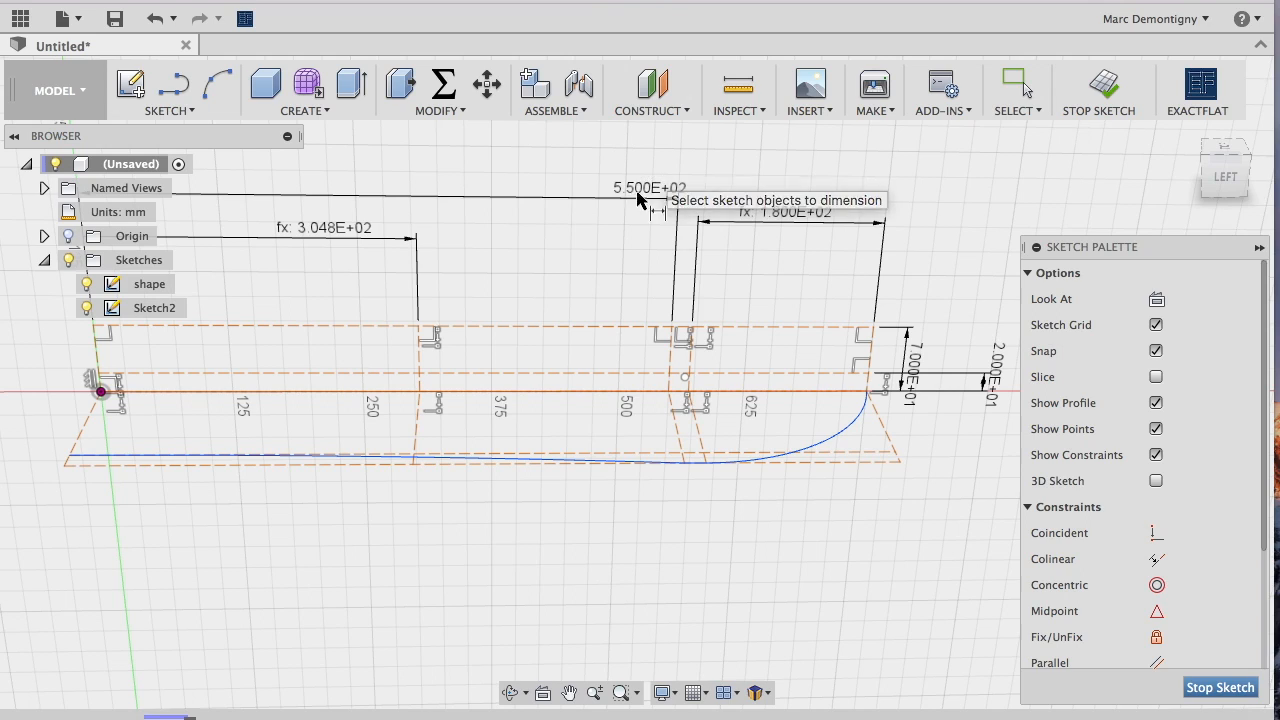
pyautogui.click(444, 87)
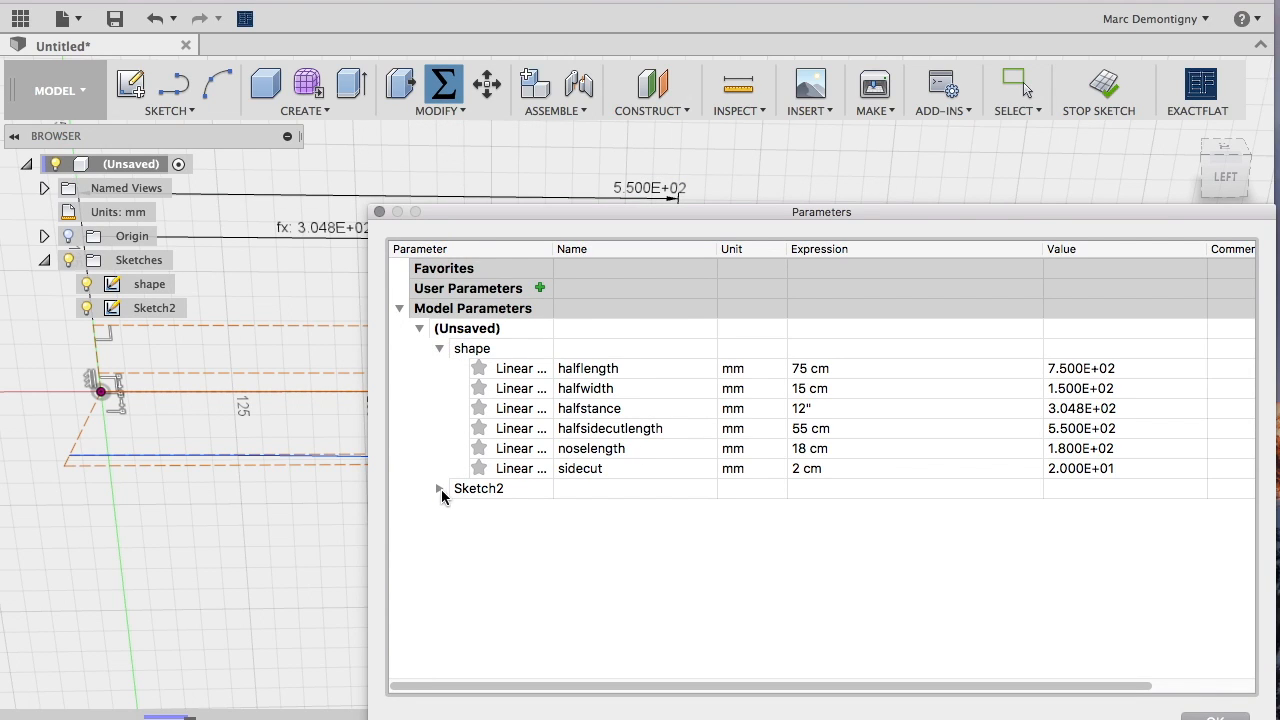
pyautogui.press('F12')
pyautogui.press('Escape')
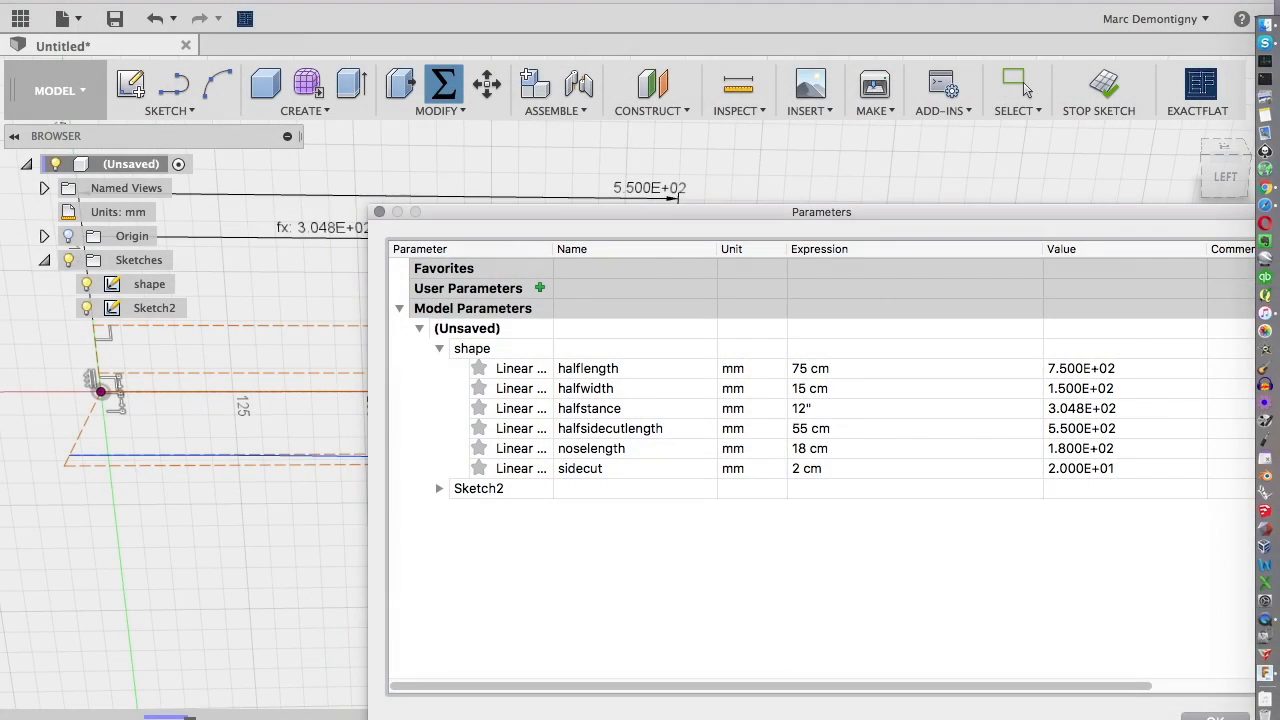
pyautogui.press('Escape')
# Rename Sketch2 as sideprofile
pyautogui.click(155, 307)
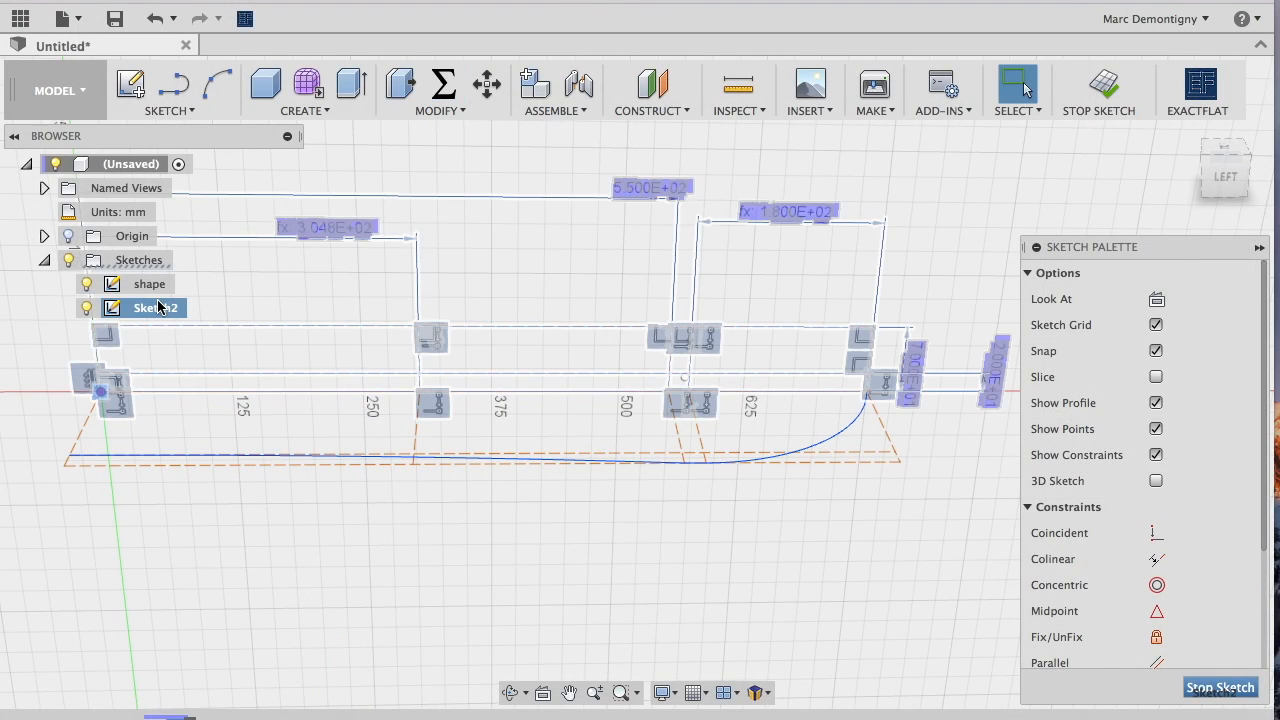
pyautogui.click(157, 308)
pyautogui.write('profile')
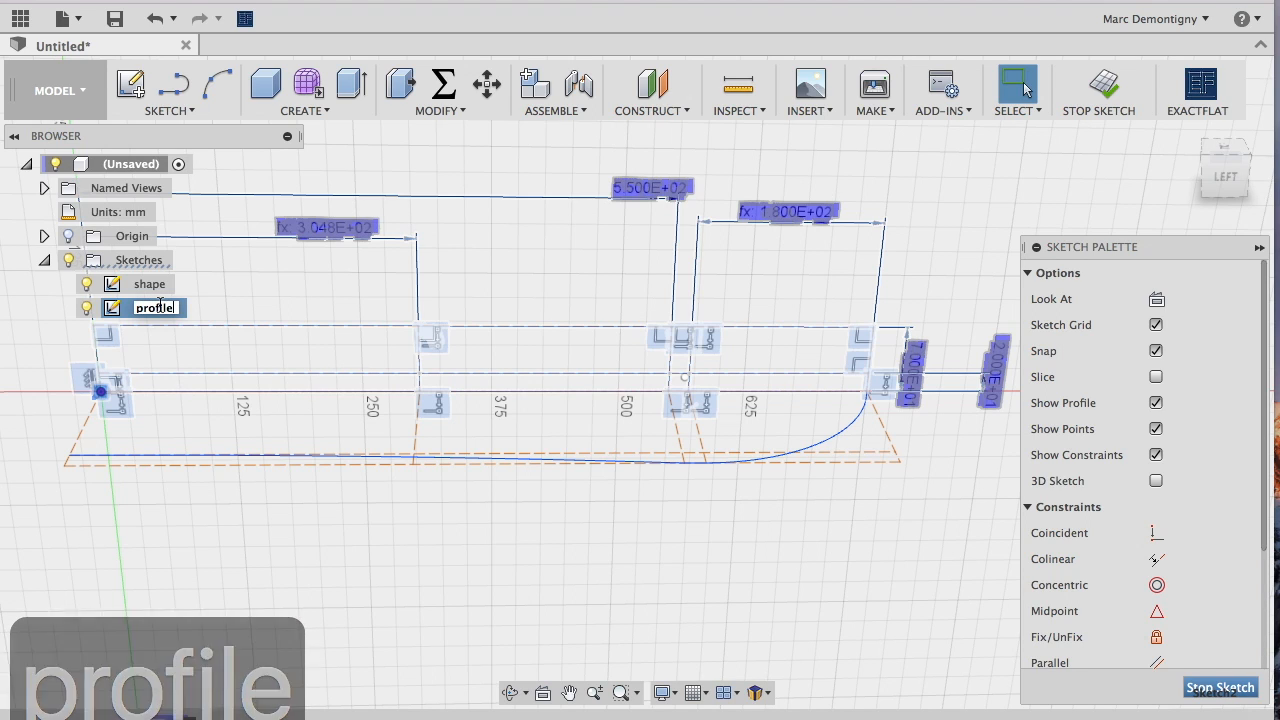
pyautogui.press('BackSpace')
pyautogui.press('BackSpace')
pyautogui.press('BackSpace')
pyautogui.press('BackSpace')
pyautogui.press('BackSpace')
pyautogui.press('BackSpace')
pyautogui.press('BackSpace')
pyautogui.write('si')
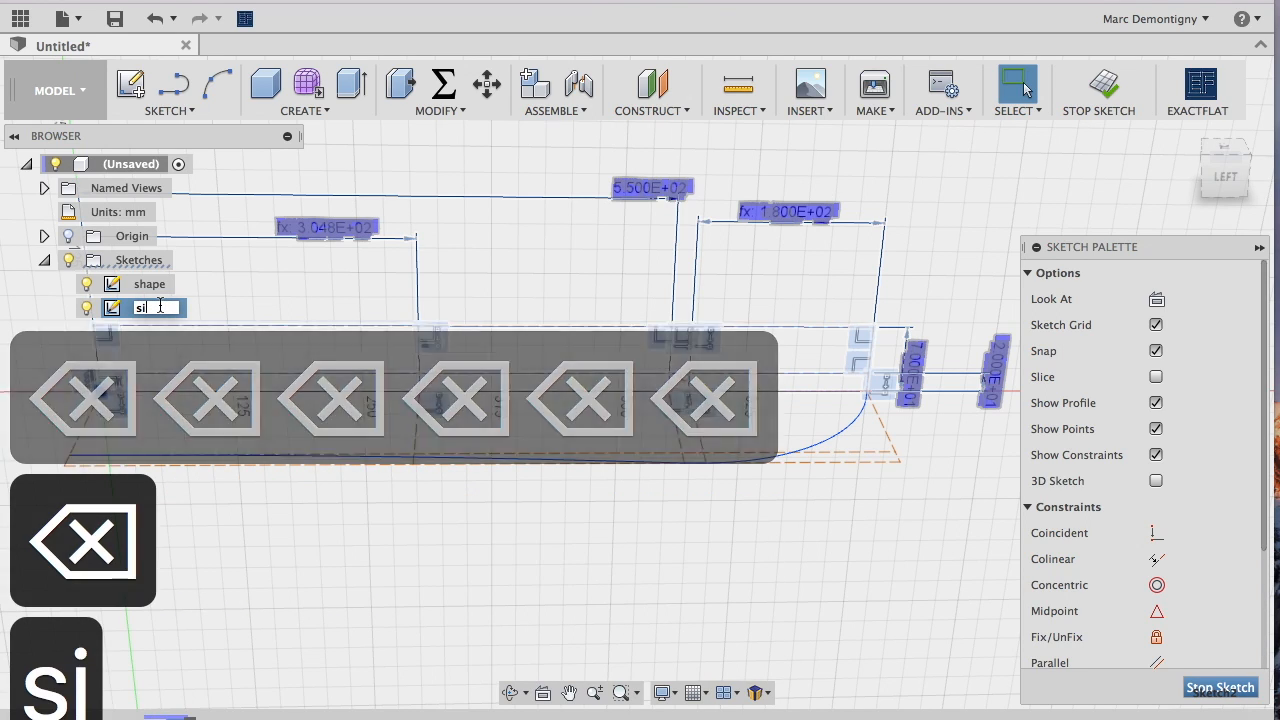
pyautogui.write('debrrofile')
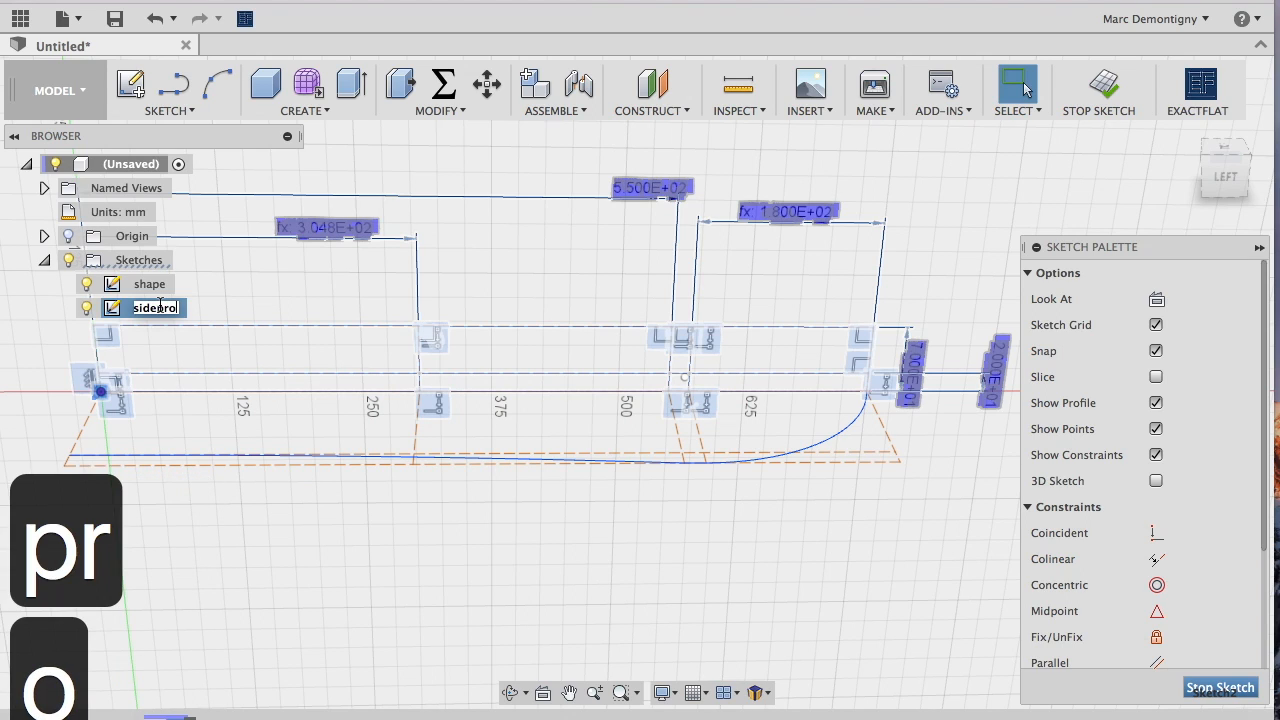
pyautogui.press('Return')
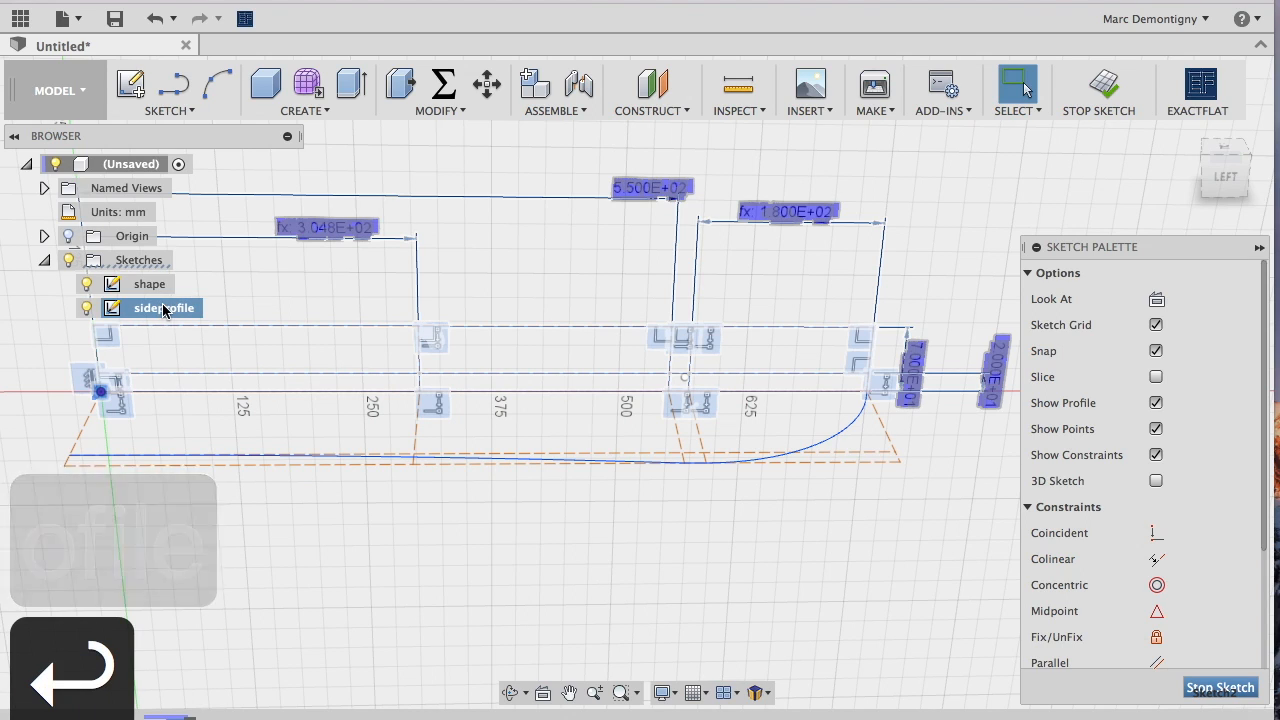
# Set the expression of the sideprofile sketch's parameter d8 to halfsidecutlength, matching the shape sketch's parameter name
pyautogui.click(436, 95)
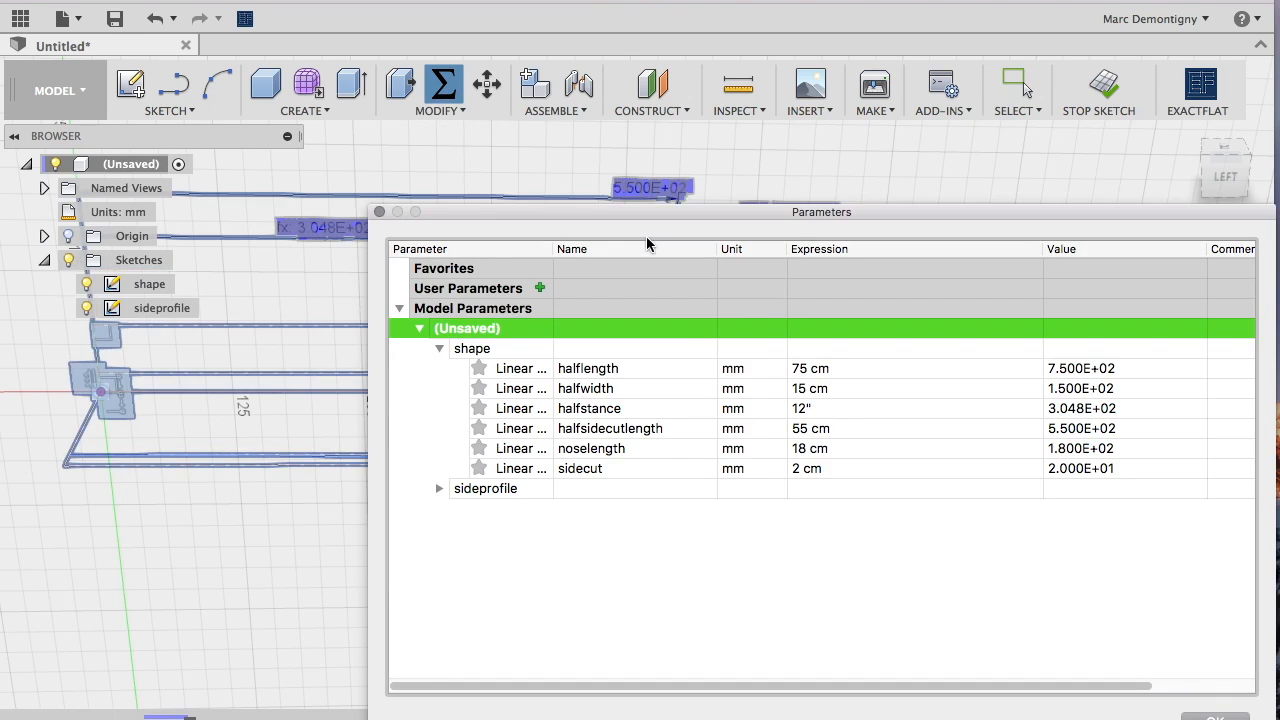
pyautogui.click(439, 348)
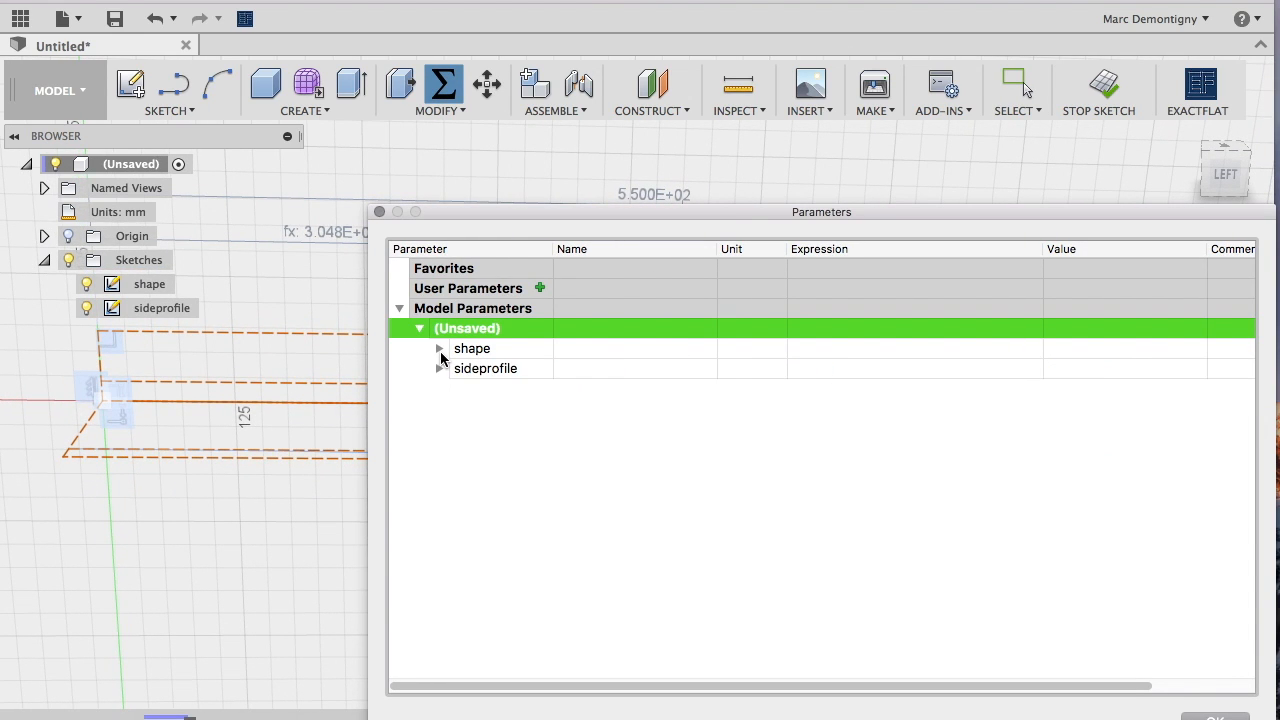
pyautogui.click(438, 368)
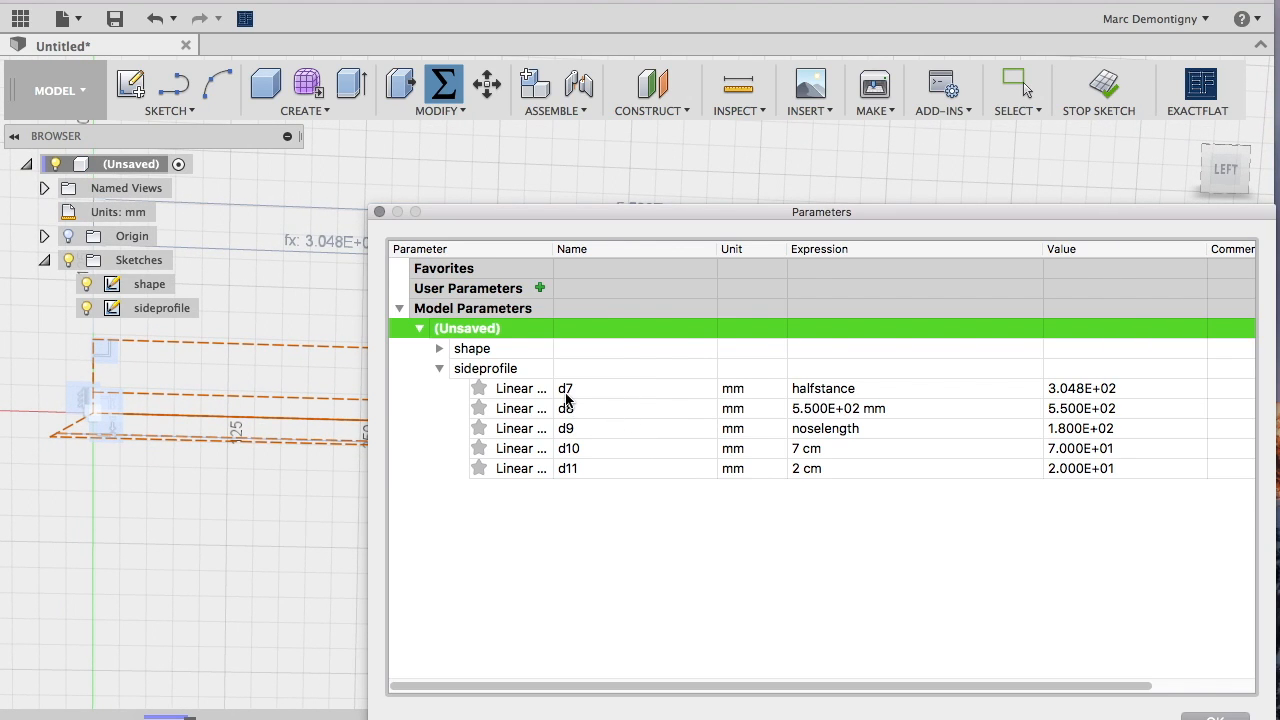
pyautogui.click(566, 394)
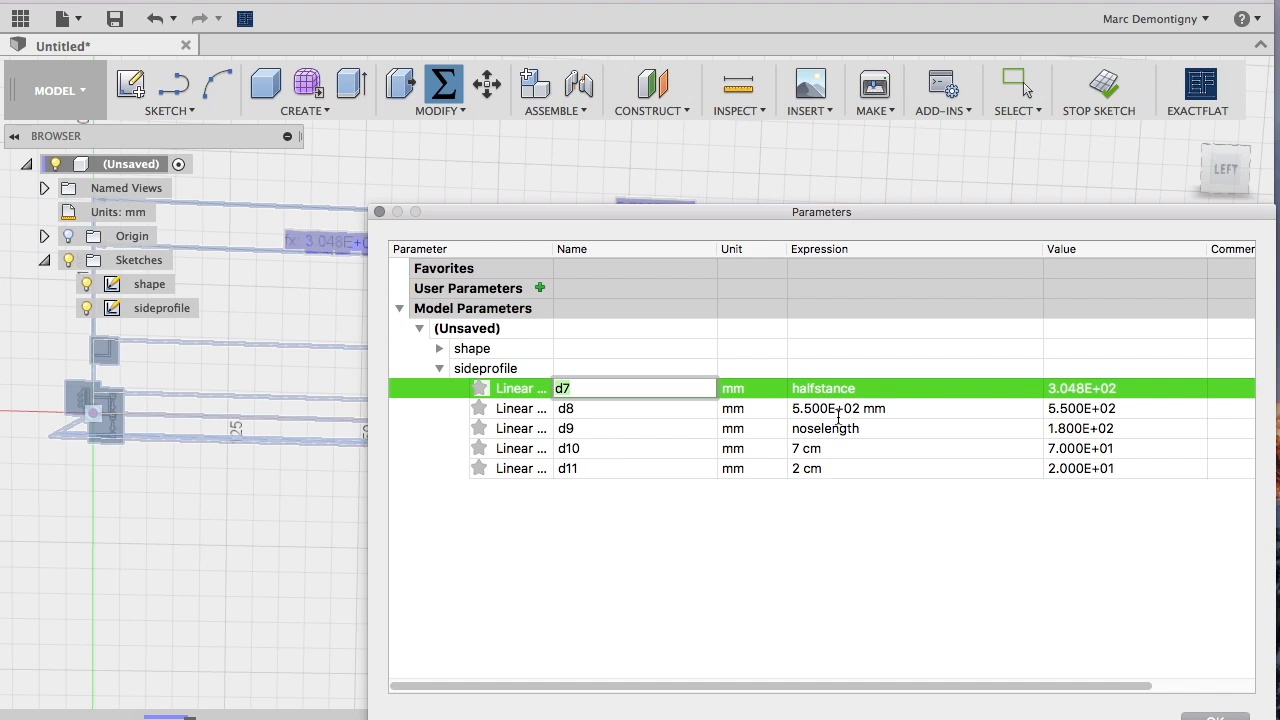
pyautogui.click(631, 407)
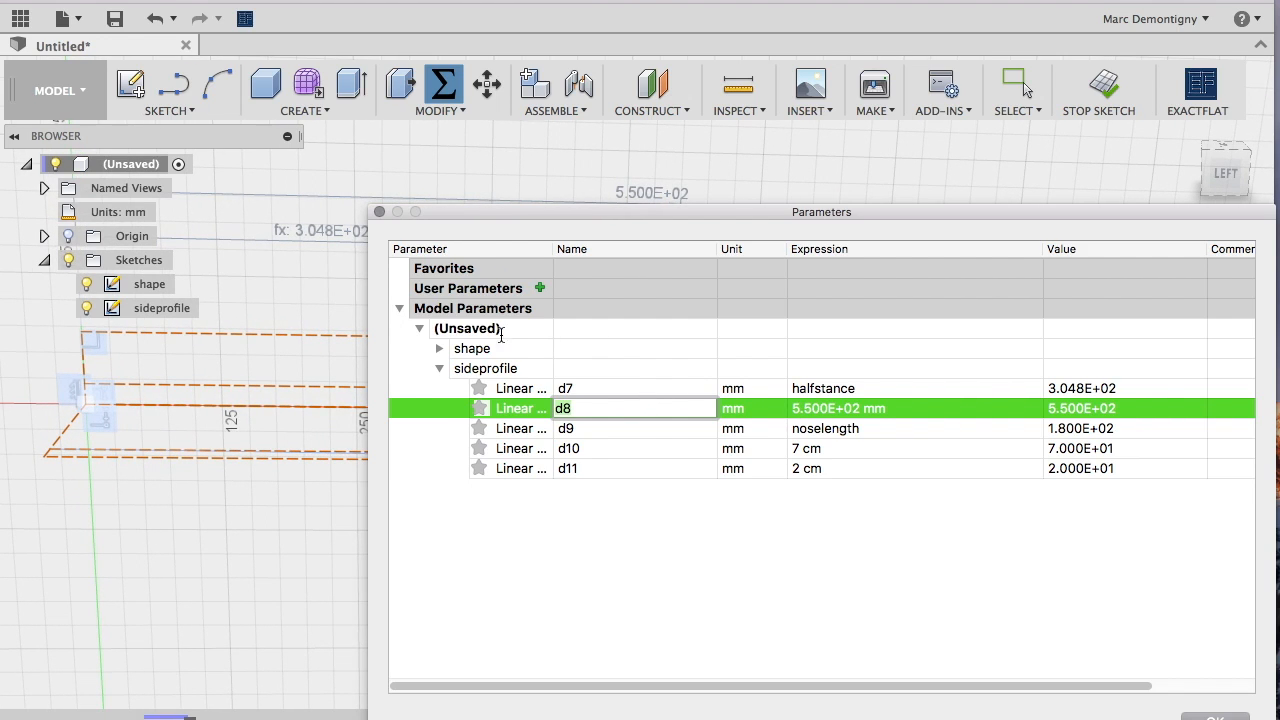
pyautogui.click(440, 348)
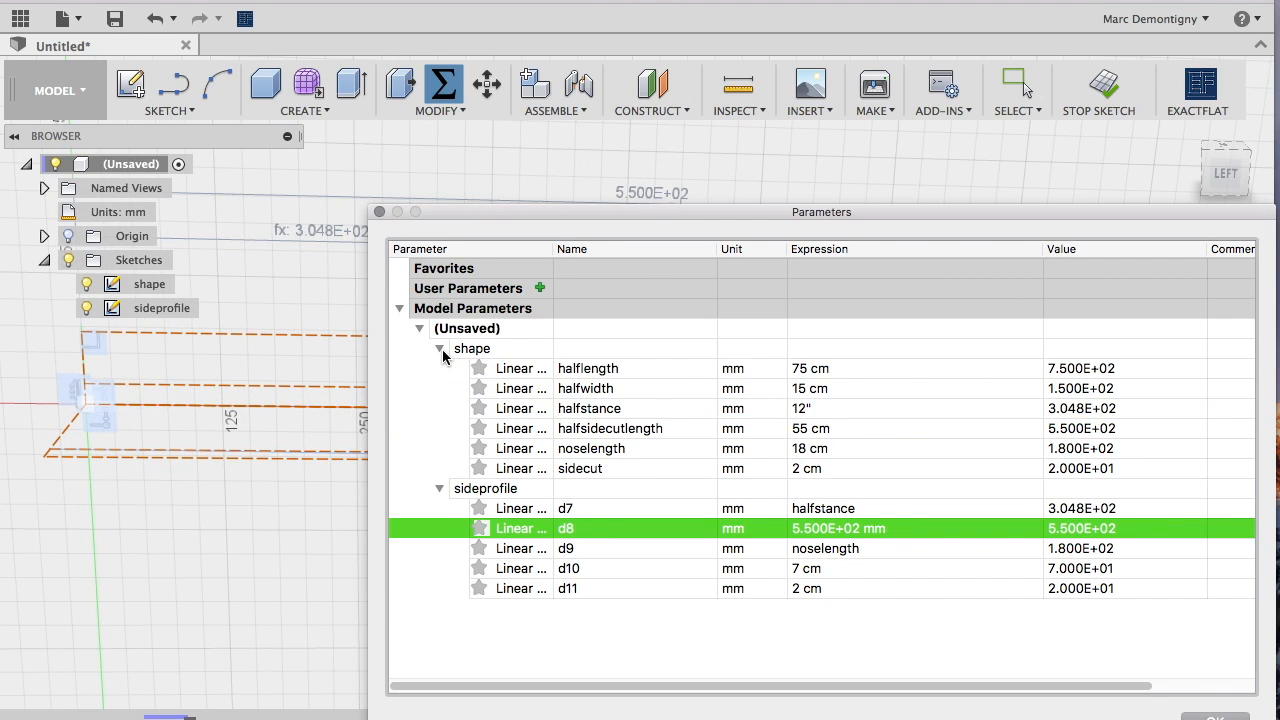
pyautogui.click(624, 432)
pyautogui.click(624, 432)
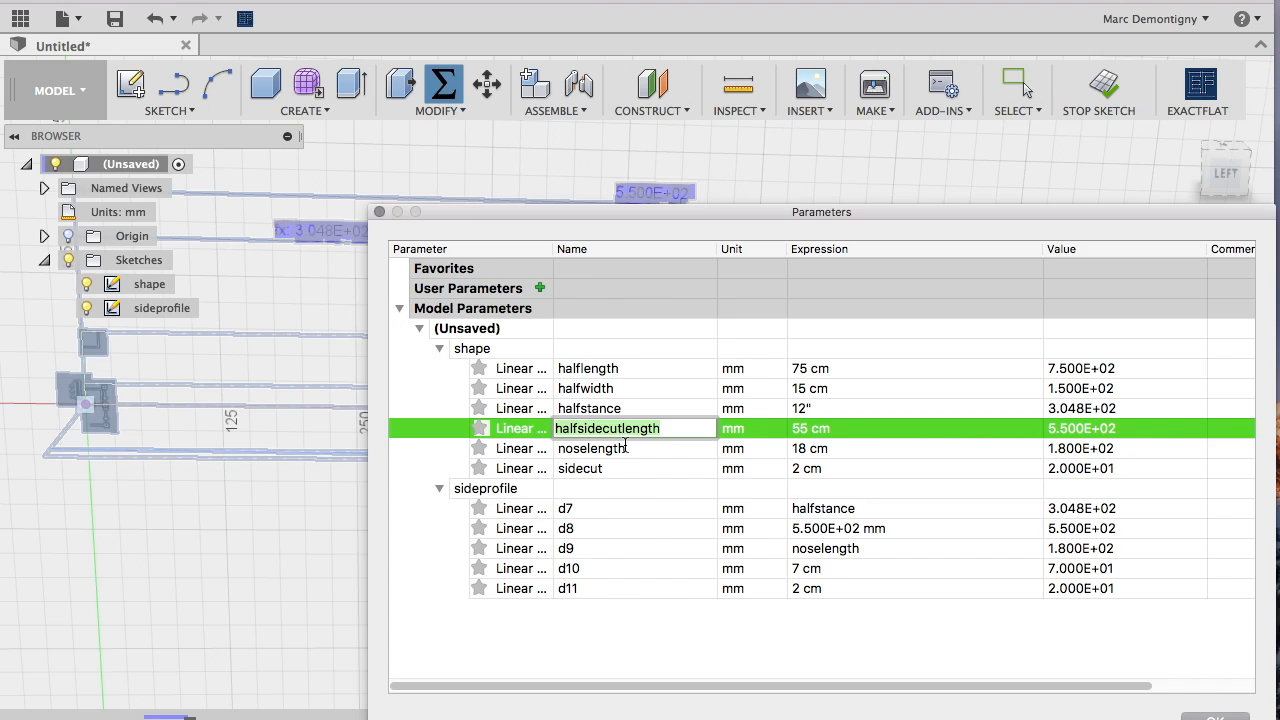
pyautogui.click(615, 530)
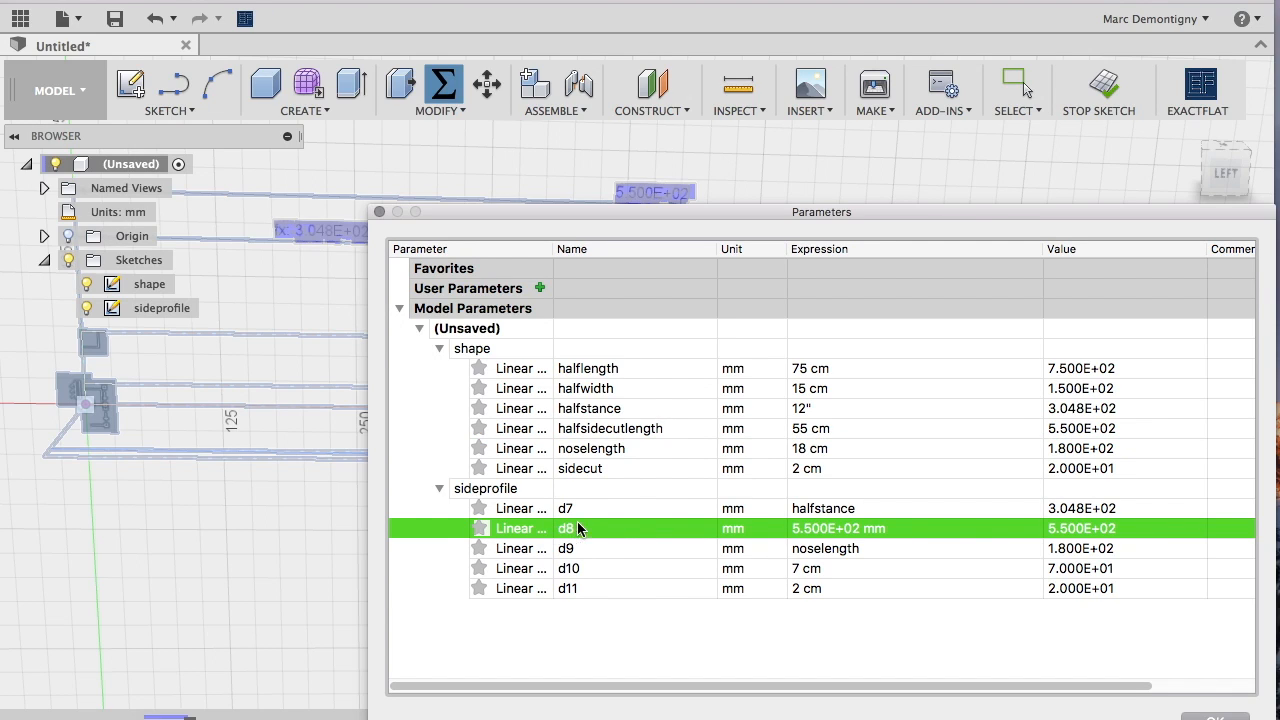
pyautogui.click(852, 528)
pyautogui.write('h')
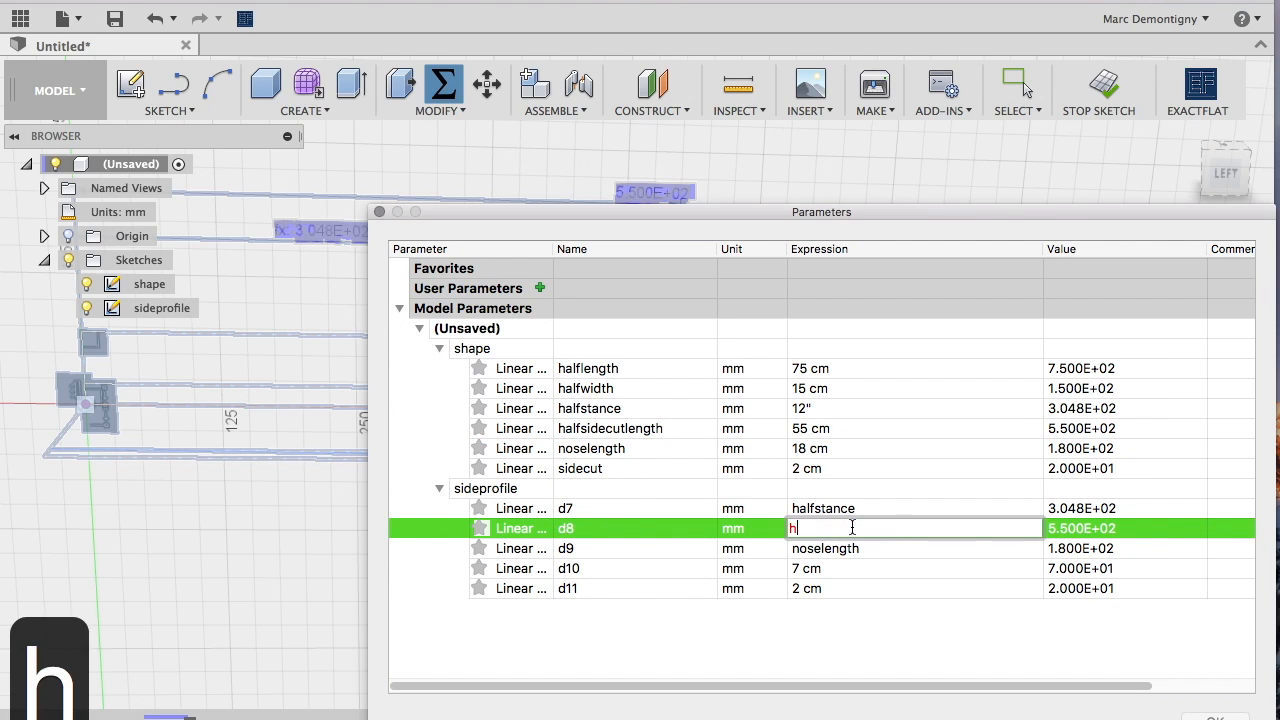
pyautogui.write('alfsidec')
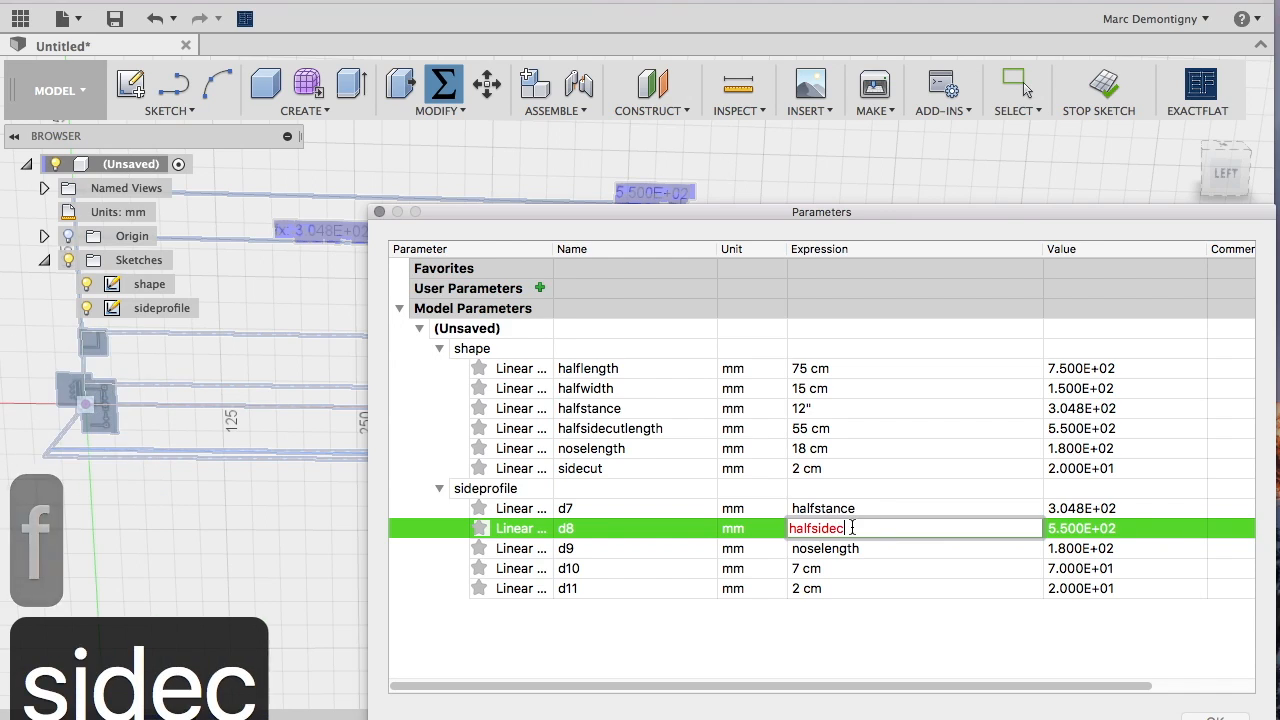
pyautogui.write('utlen')
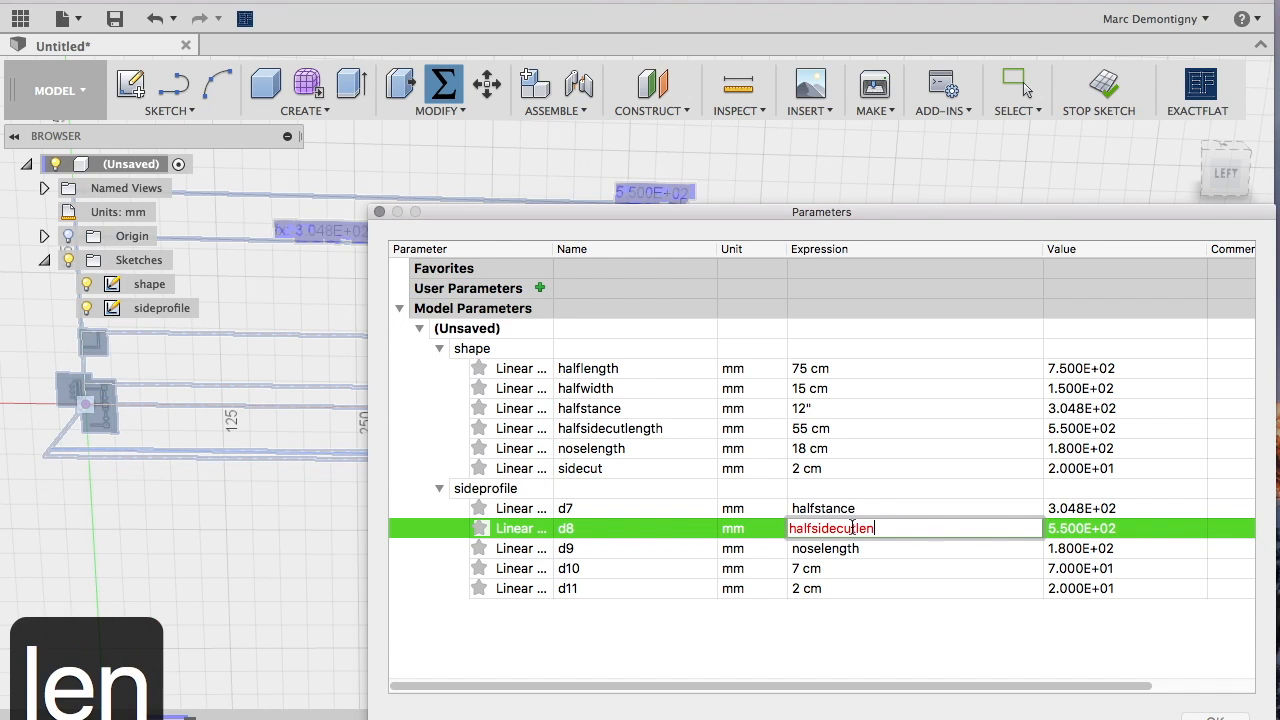
pyautogui.write('gth')
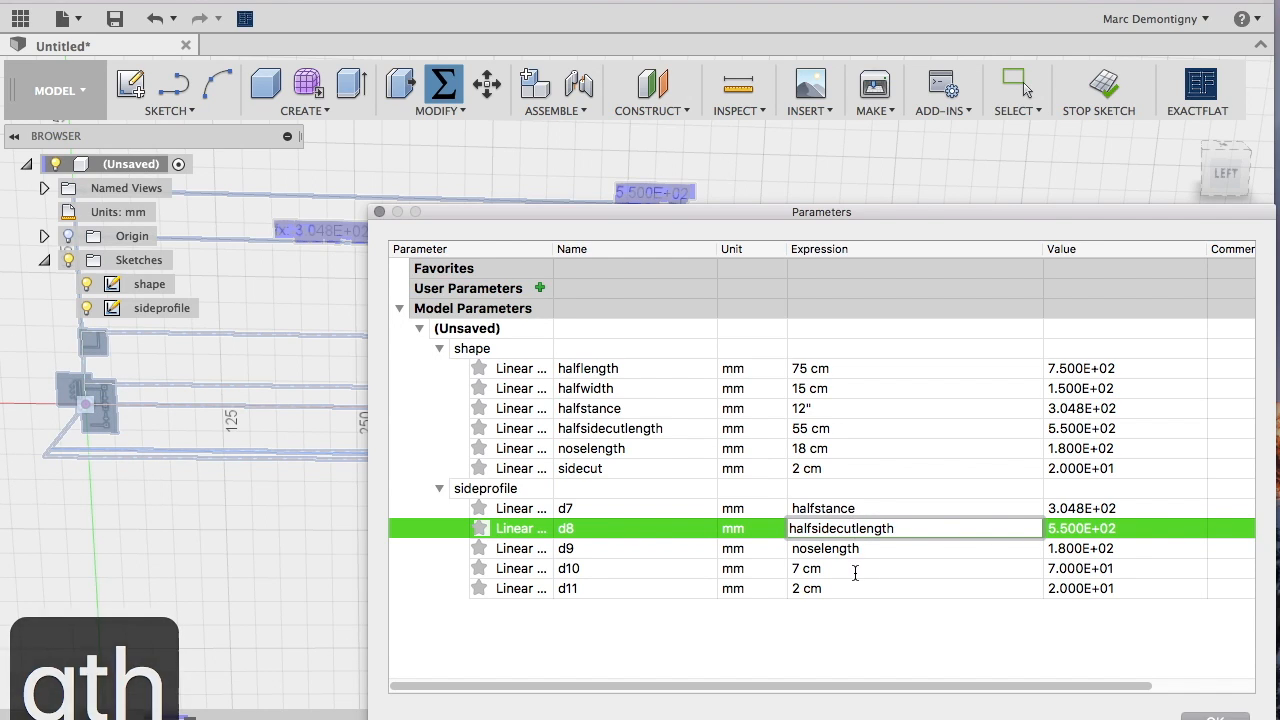
# Rename the sideprofile sketch's 7 cm dimension parameter as tipheight
pyautogui.click(820, 575)
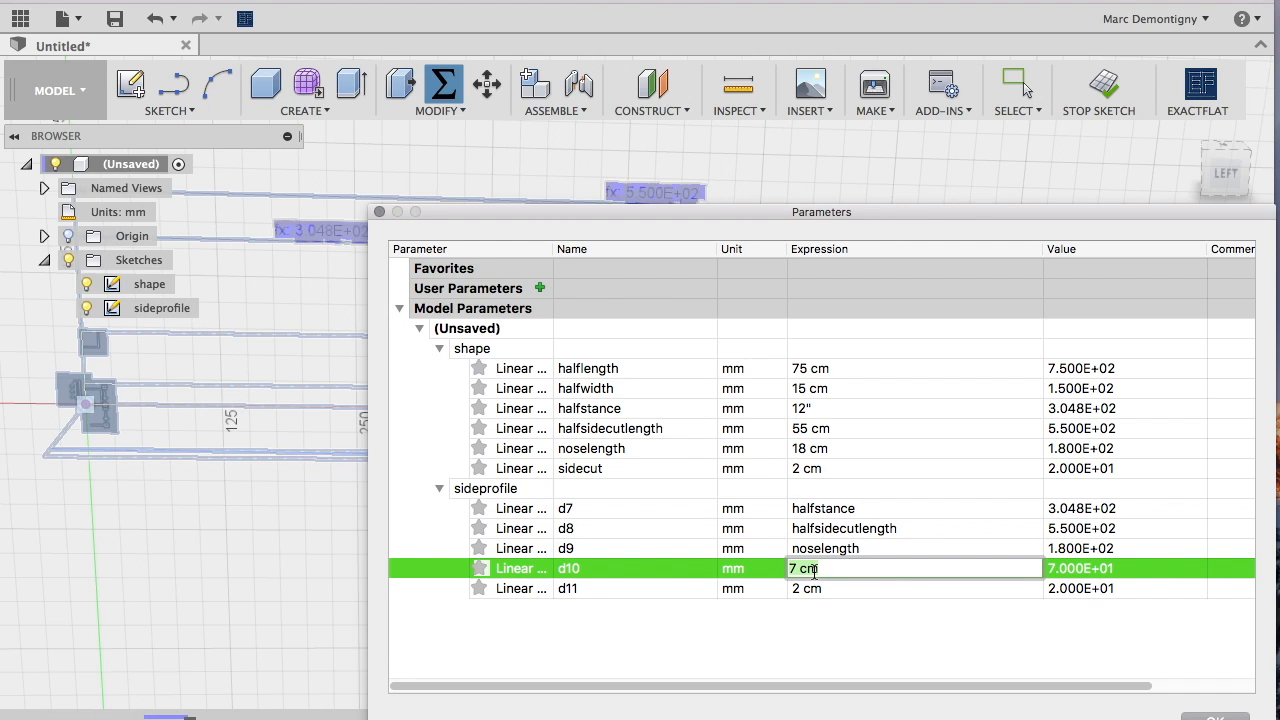
pyautogui.click(667, 574)
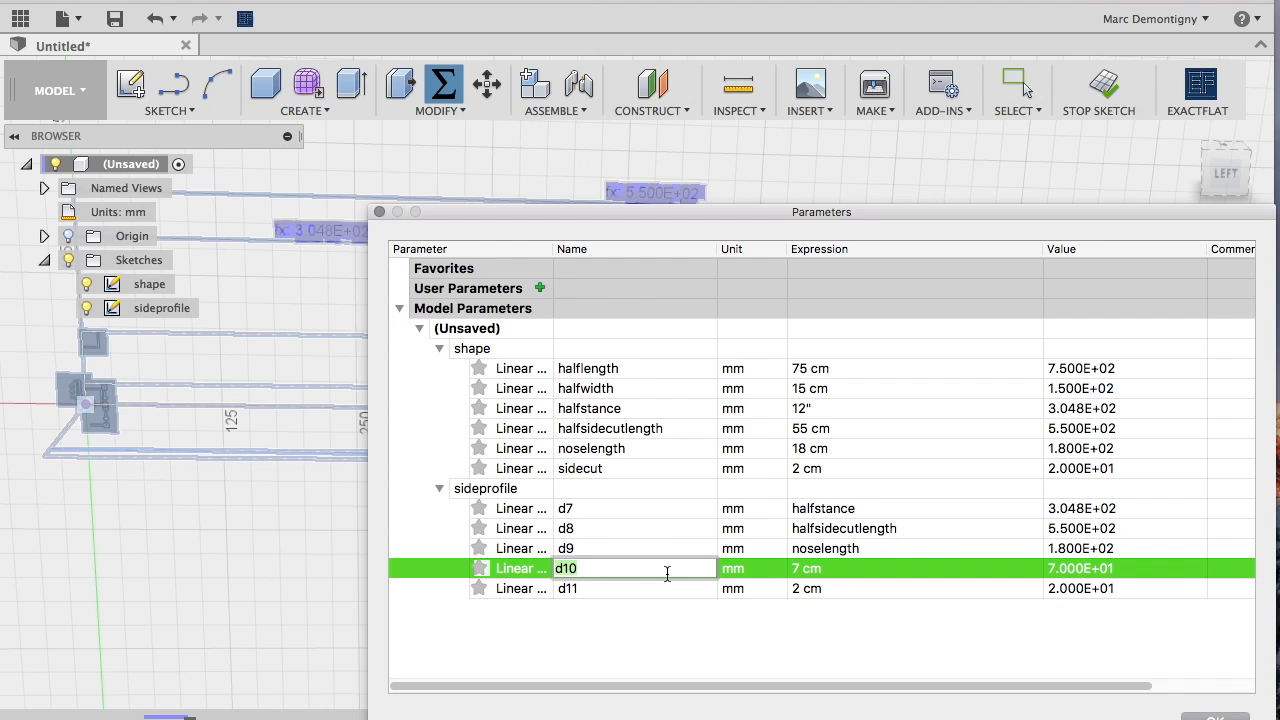
pyautogui.write('t')
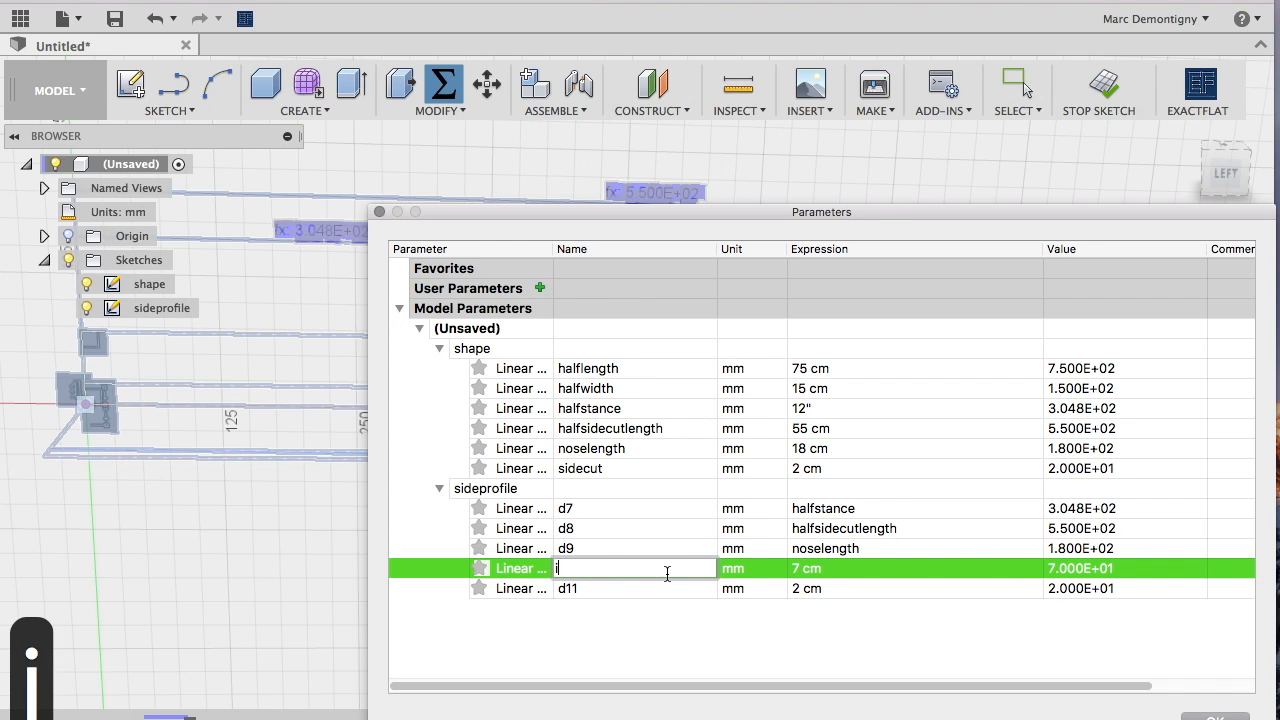
pyautogui.press('BackSpace')
pyautogui.press('BackSpace')
pyautogui.write('tu')
pyautogui.press('BackSpace')
pyautogui.write('ip')
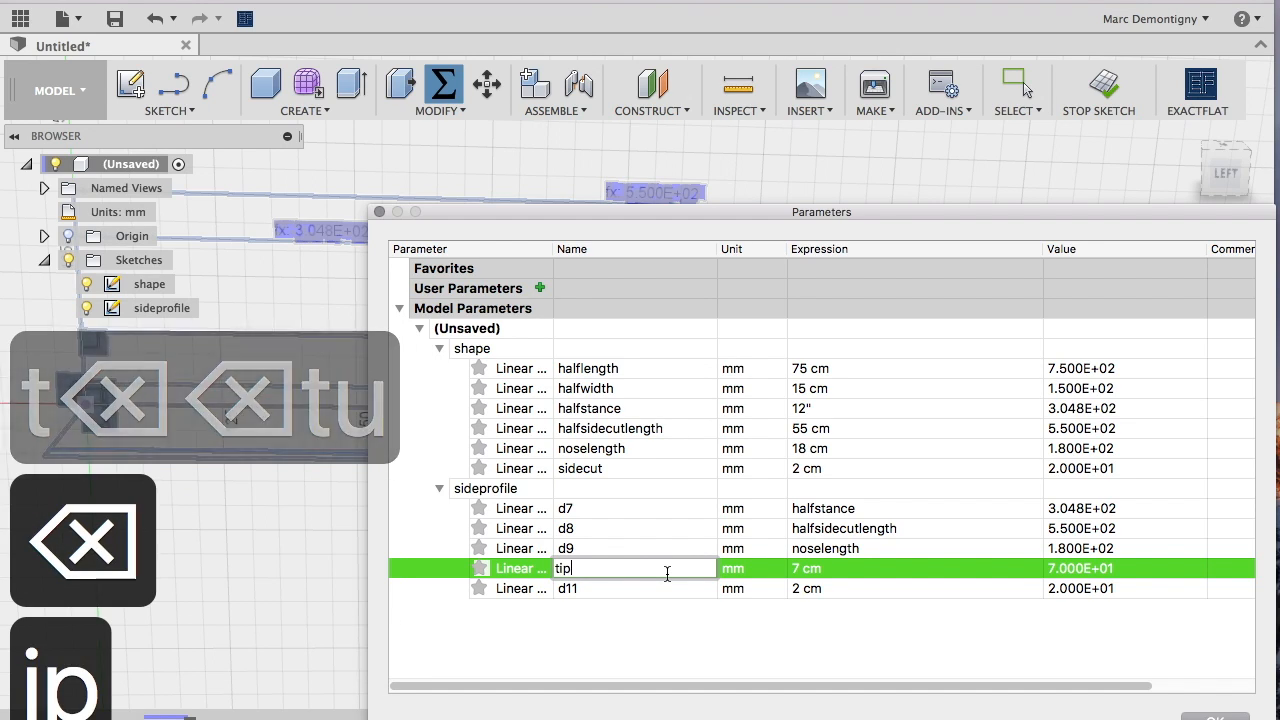
pyautogui.write('height')
pyautogui.press('BackSpace')
pyautogui.press('BackSpace')
pyautogui.press('BackSpace')
pyautogui.press('BackSpace')
pyautogui.press('BackSpace')
pyautogui.press('BackSpace')
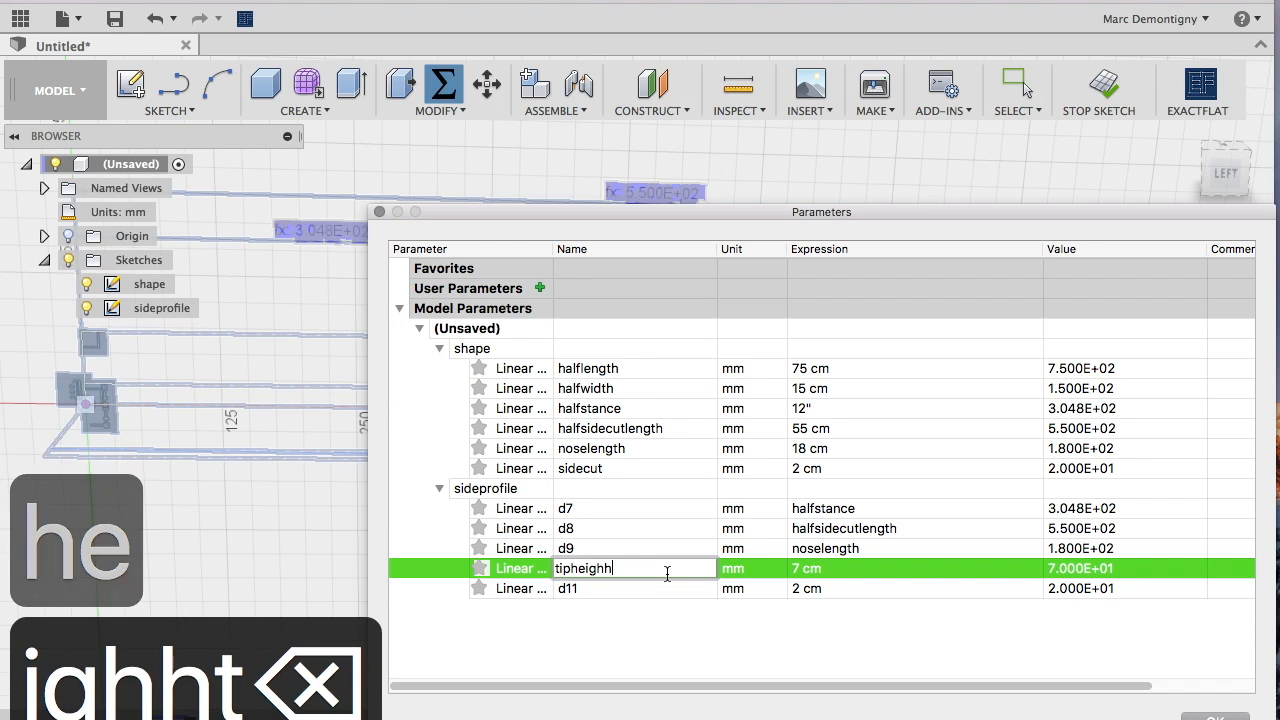
pyautogui.write('ieght')
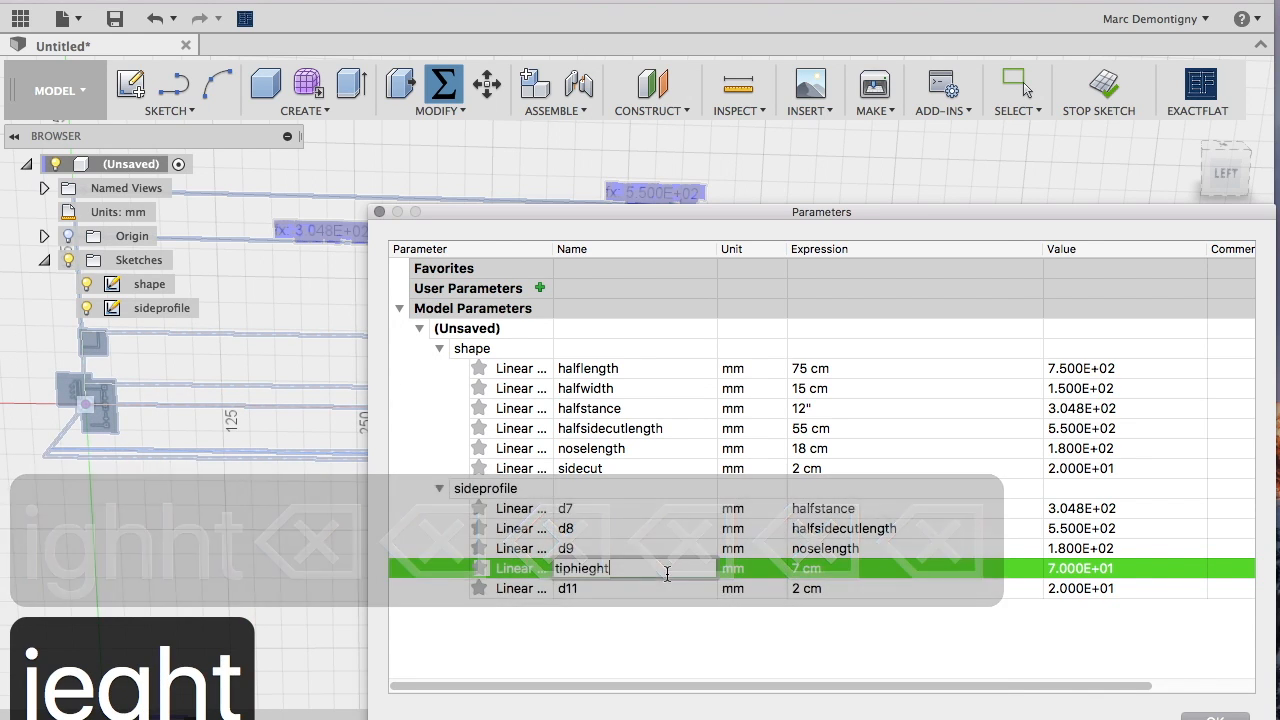
pyautogui.press('BackSpace')
pyautogui.press('BackSpace')
pyautogui.press('BackSpace')
pyautogui.press('BackSpace')
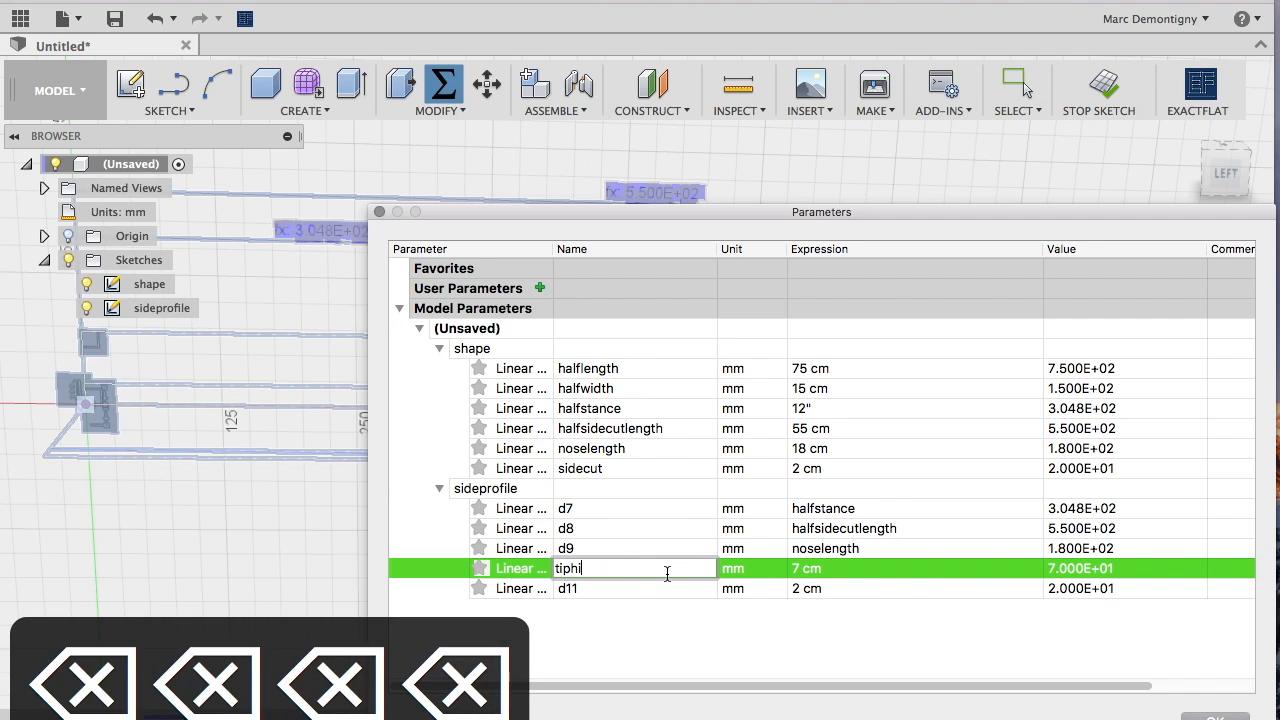
pyautogui.press('BackSpace')
pyautogui.write('eight')
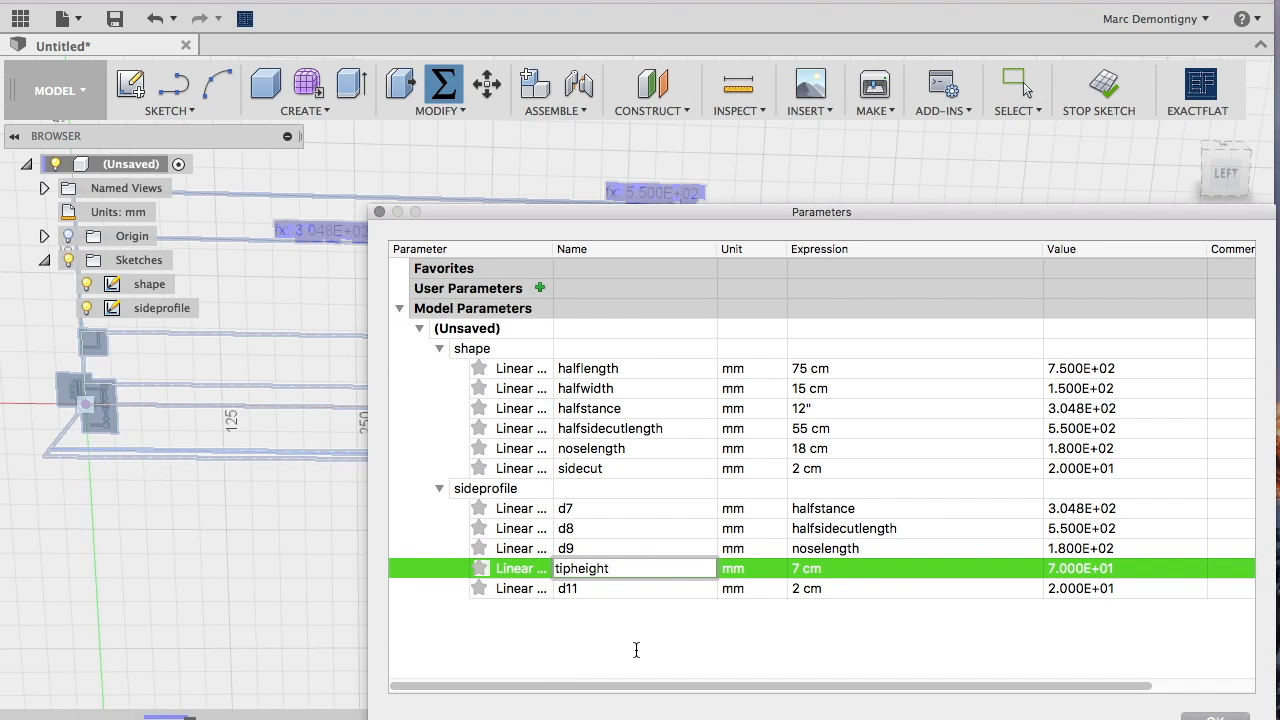
pyautogui.press('Return')
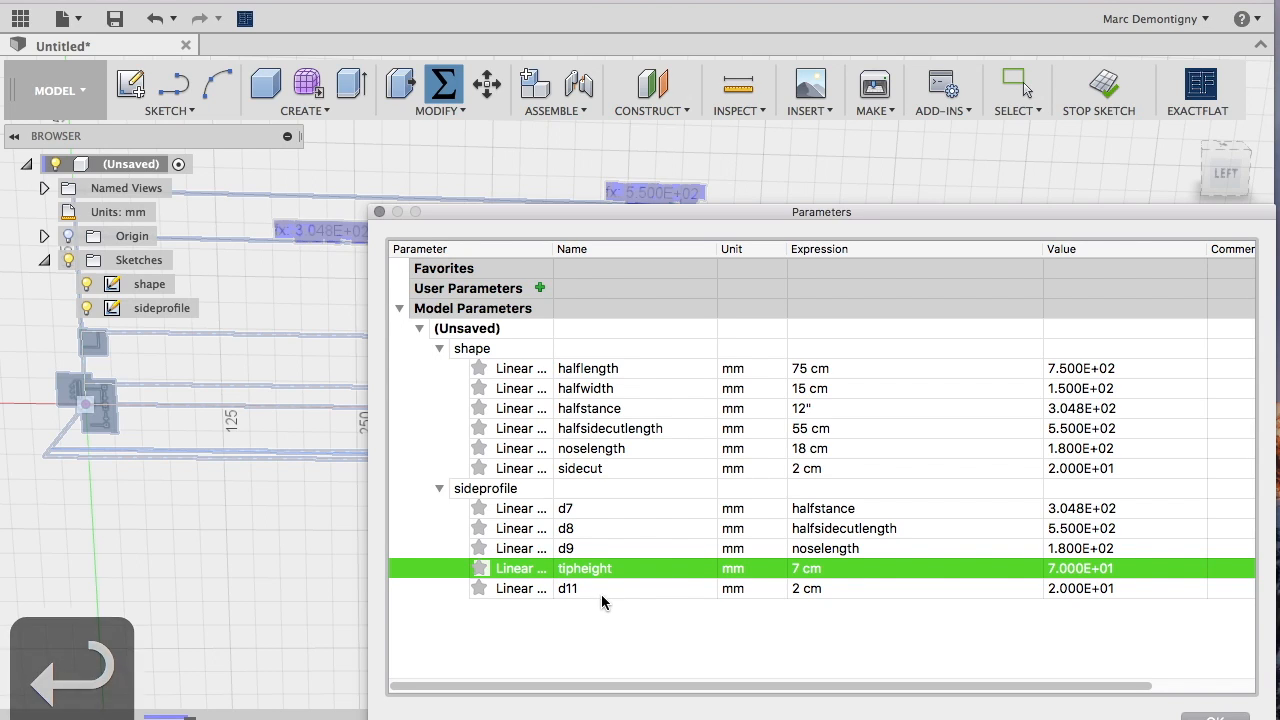
# Rename the sideprofile sketch's 2 cm dimension parameter as camberheight and close the parameter table
pyautogui.doubleClick(590, 589)
pyautogui.write('camb')
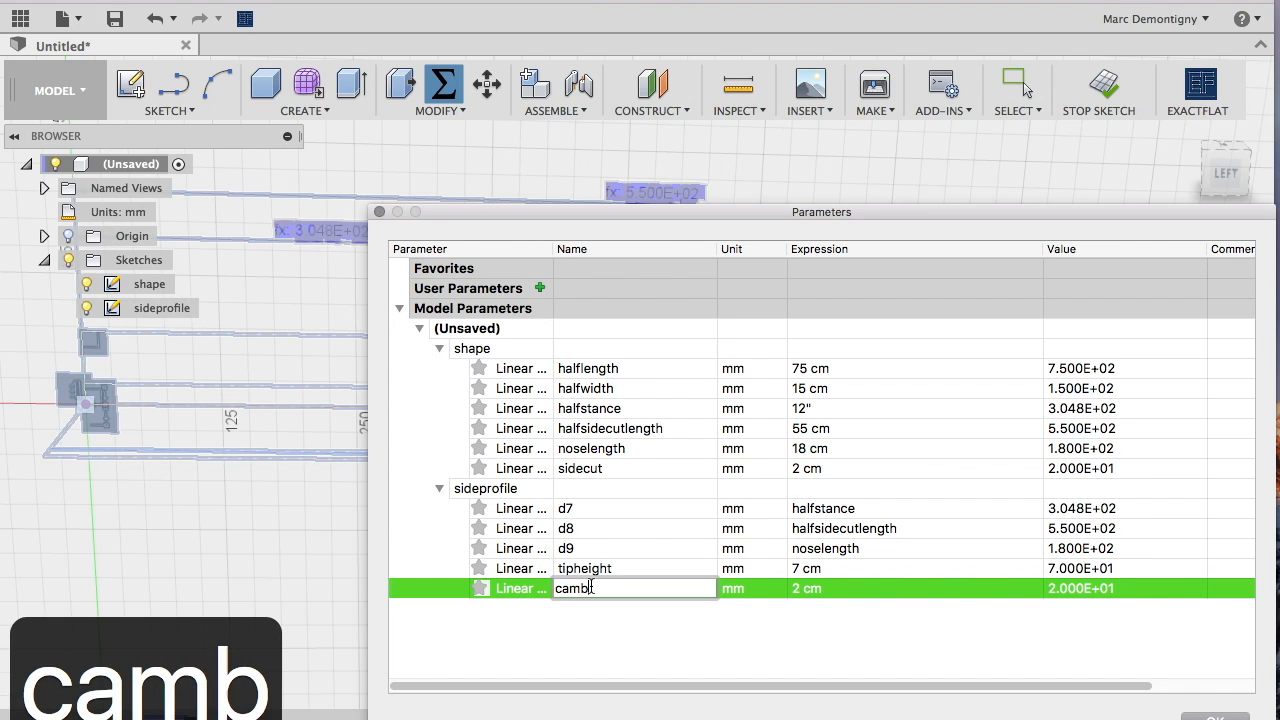
pyautogui.write('erheight')
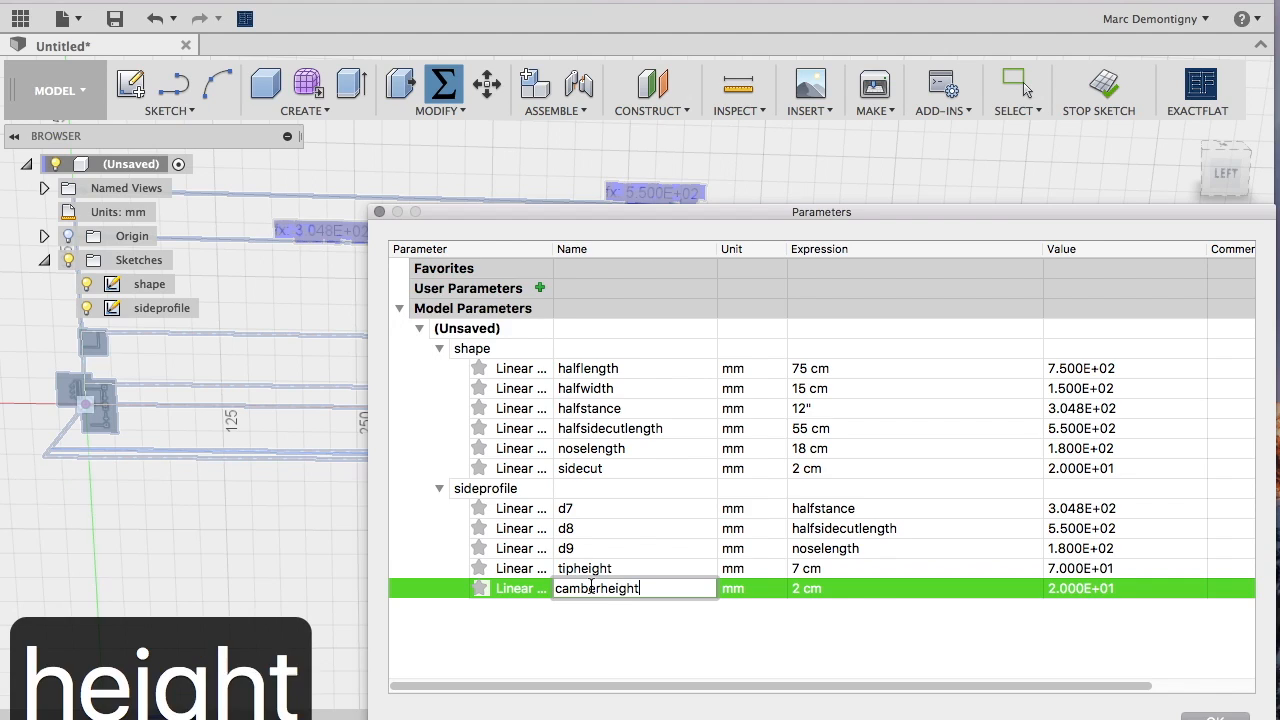
pyautogui.press('Return')
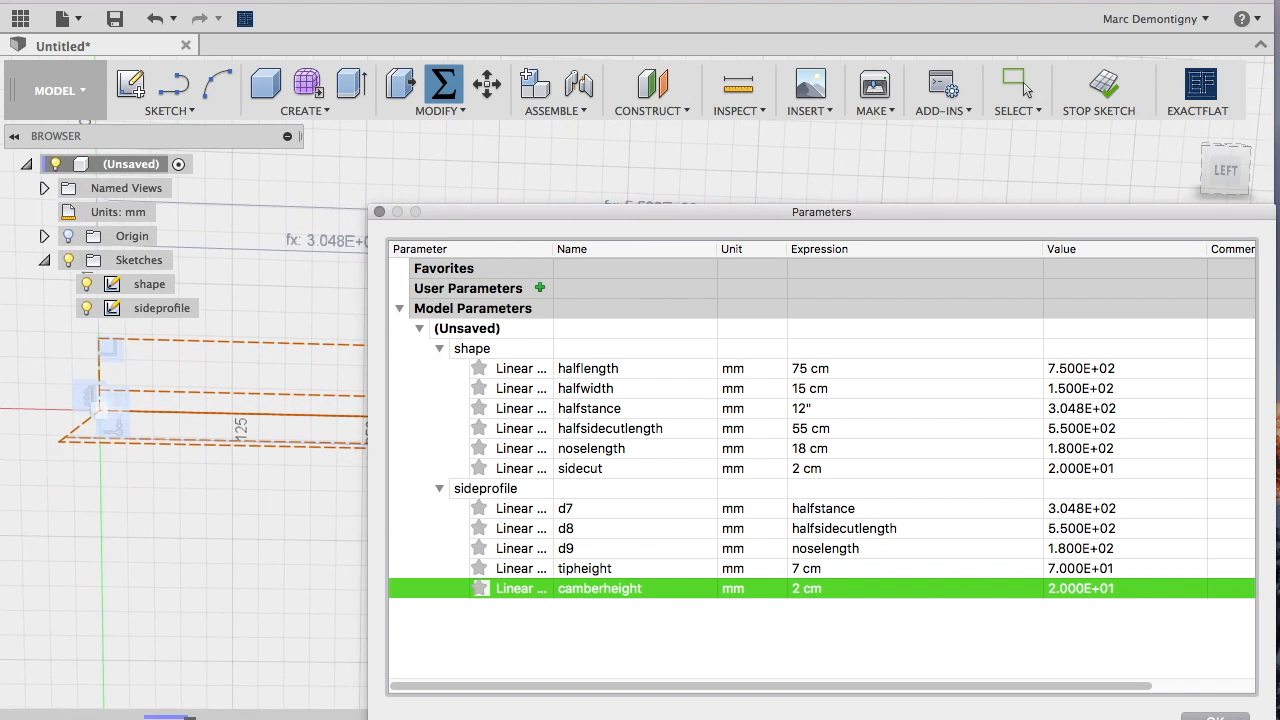
pyautogui.click(1215, 717)
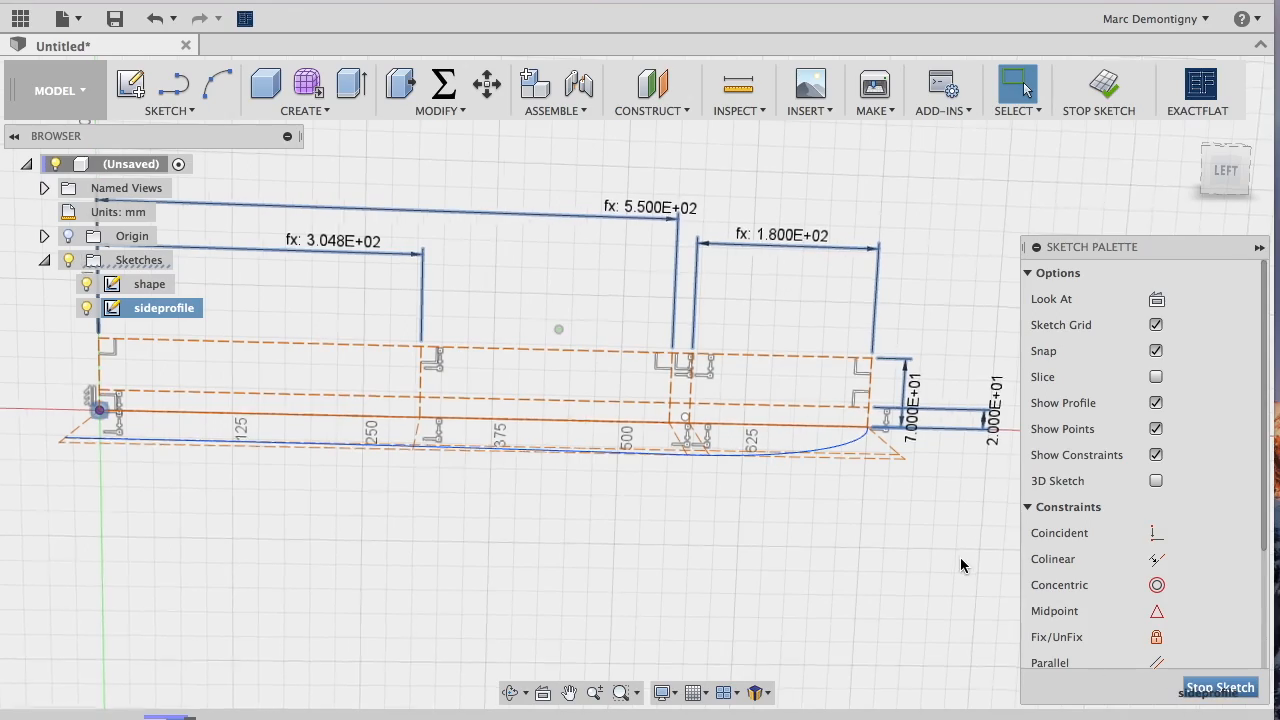
# Hide the shape sketch so that only the sideprofile sketch is displayed
pyautogui.keyDown('shift'); pyautogui.scroll(5, 960, 557); pyautogui.keyUp('shift')
pyautogui.keyDown('shift'); pyautogui.scroll(-5, 801, 485); pyautogui.keyUp('shift')
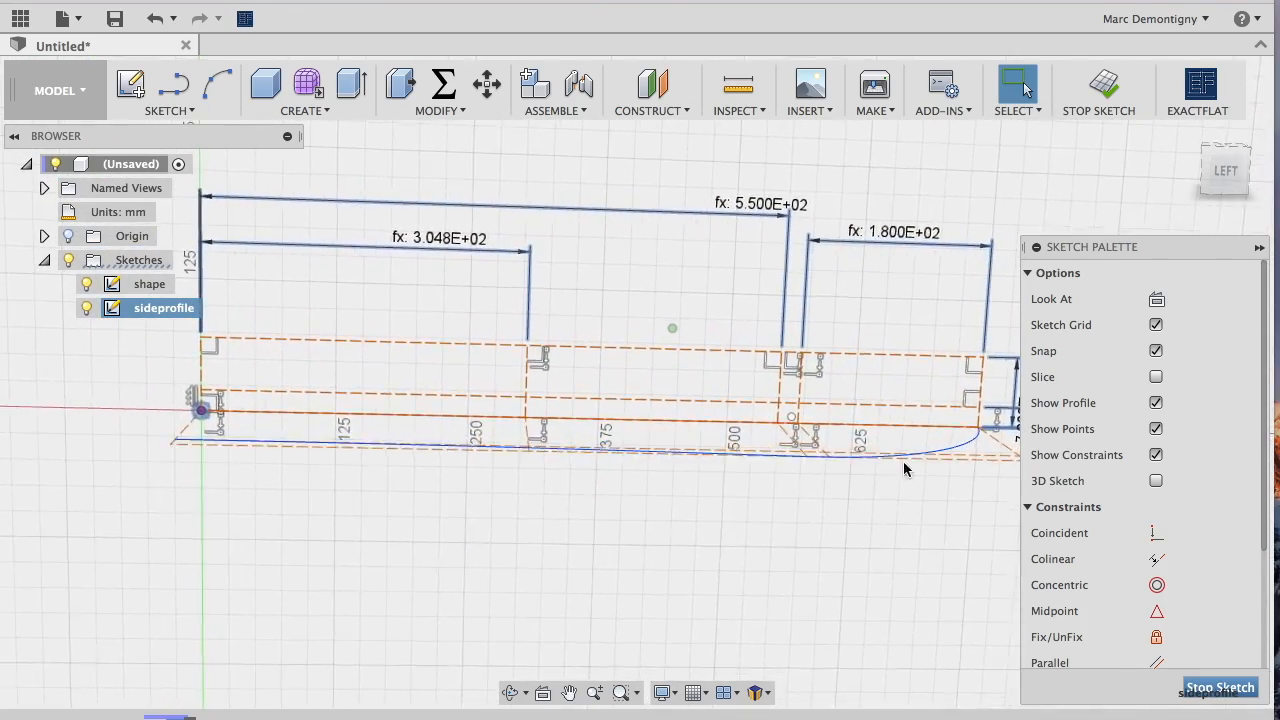
pyautogui.keyDown('shift'); pyautogui.scroll(-1, 972, 414); pyautogui.keyUp('shift')
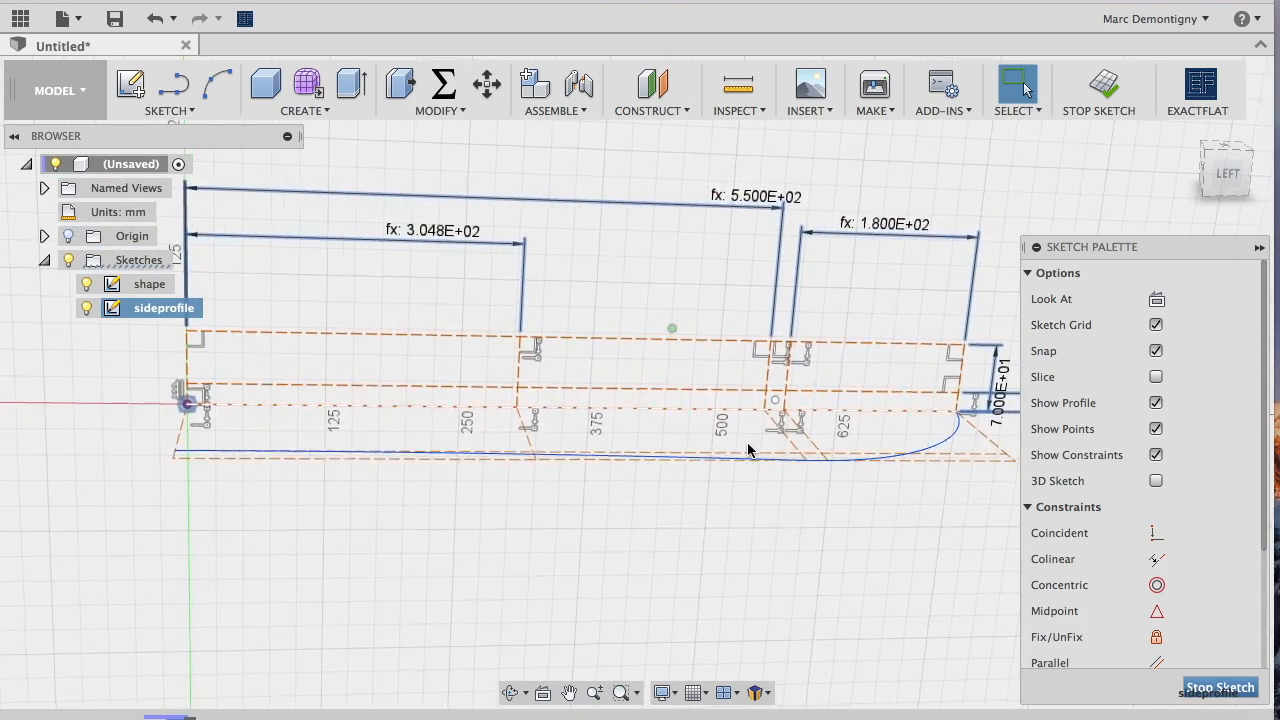
pyautogui.click(87, 284)
pyautogui.keyDown('shift'); pyautogui.scroll(-5, 408, 410); pyautogui.keyUp('shift')
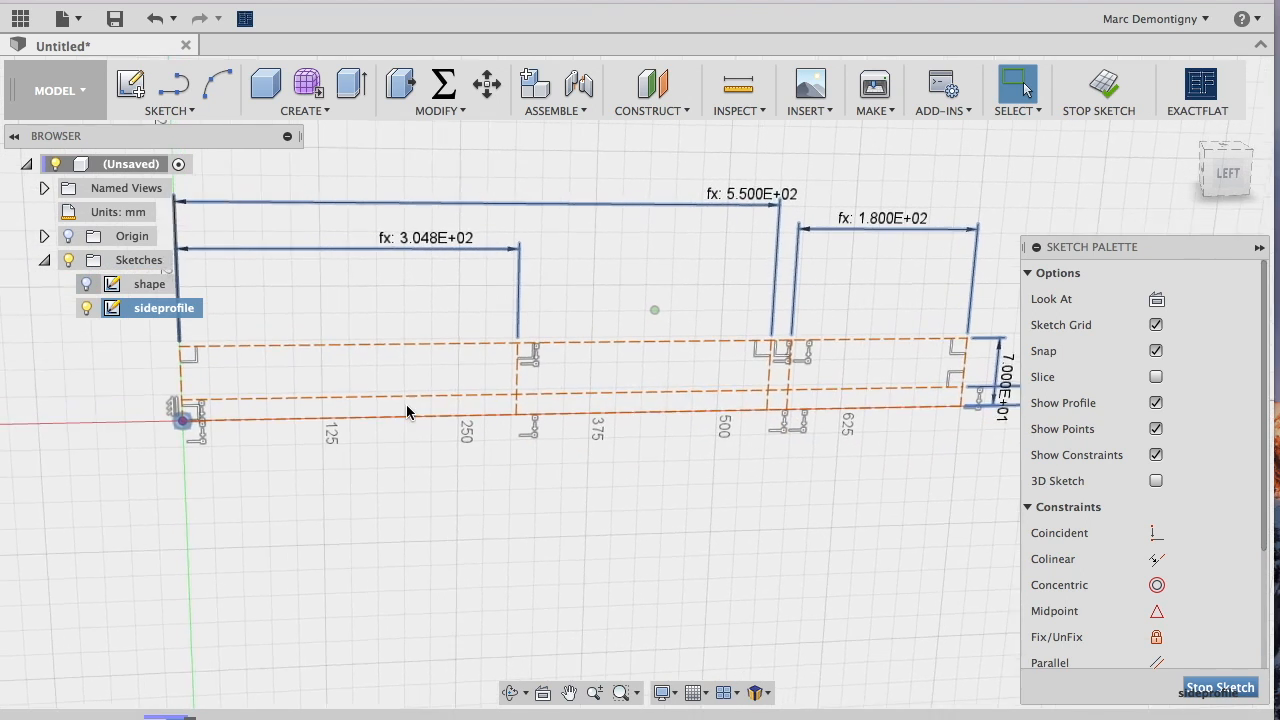
pyautogui.hscroll(2, 294, 322)
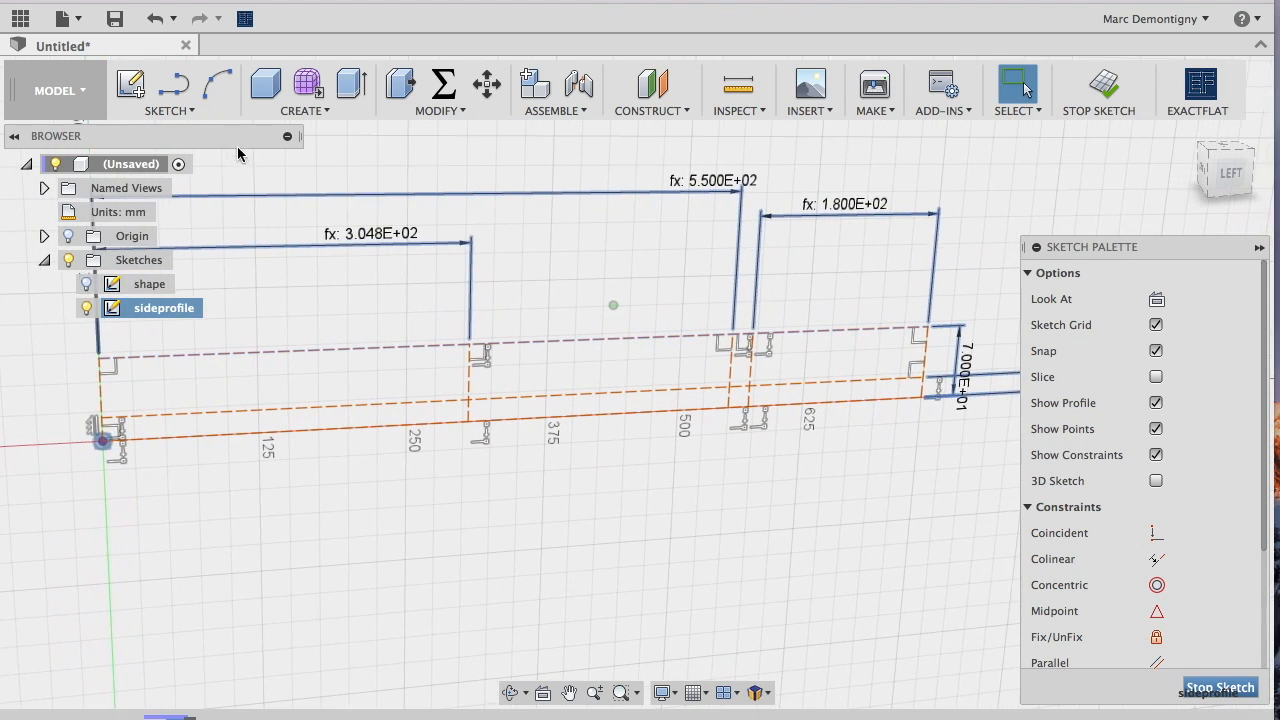
# Draw tangent arcs from the third vertical line's base to the far upper corner, and from the second's base to the lengthwise construction line's near end
pyautogui.click(212, 88)
pyautogui.hscroll(2, 556, 261)
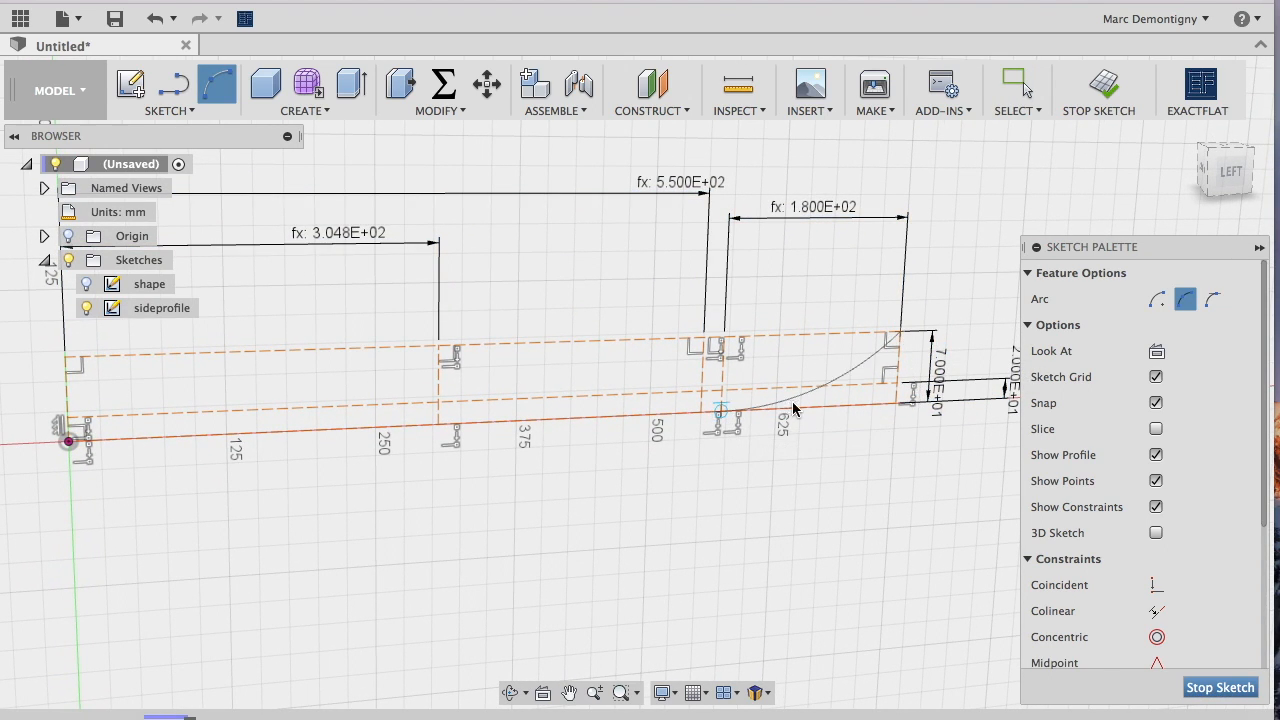
pyautogui.click(742, 406)
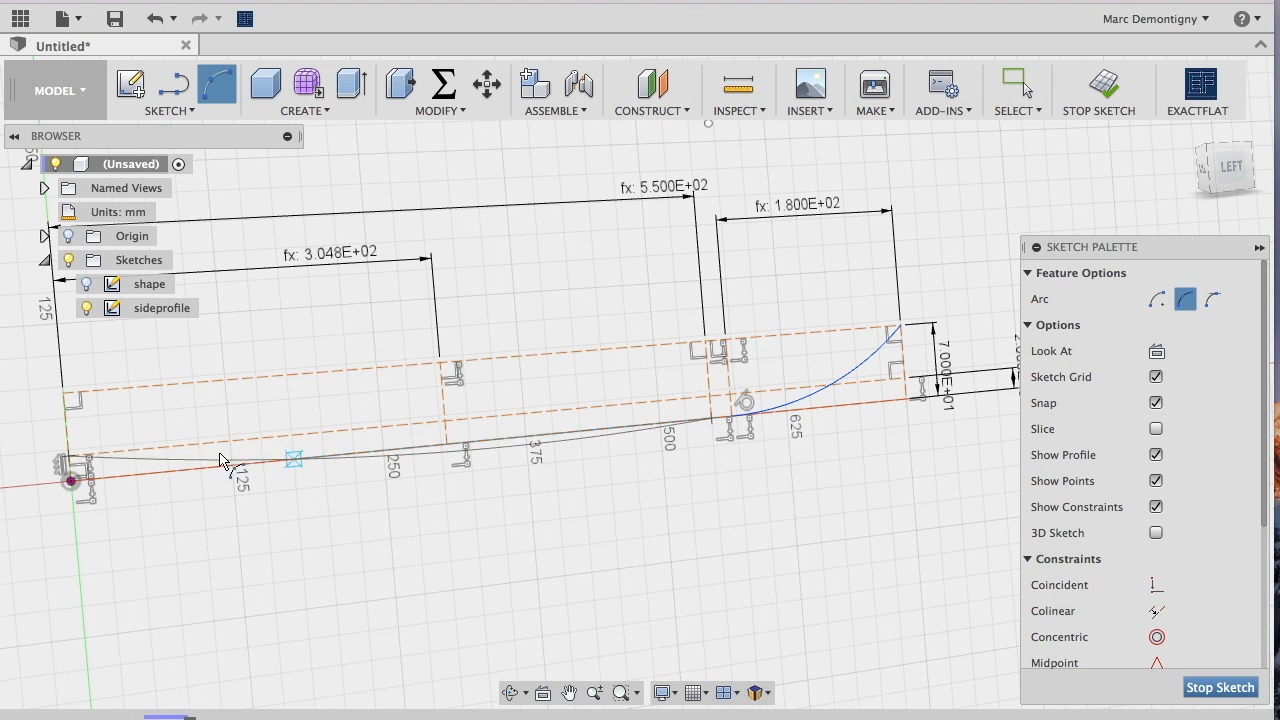
pyautogui.click(72, 456)
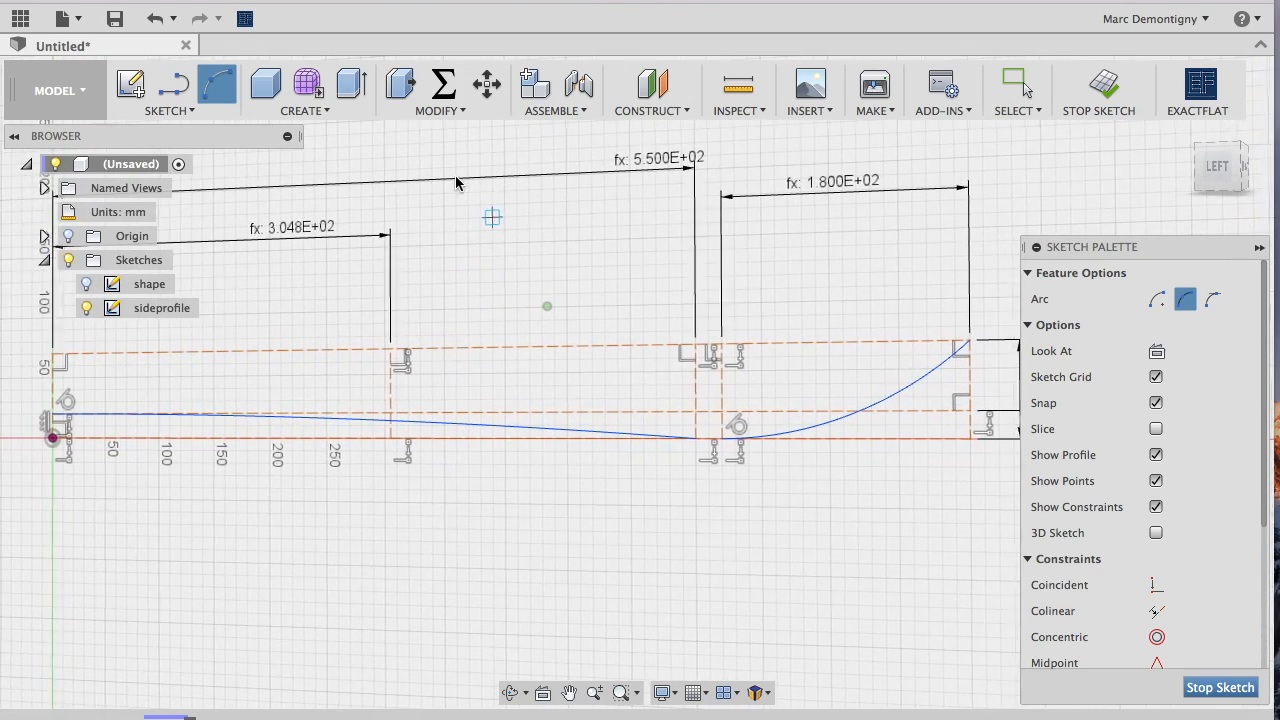
# Draw a straight line along the rectangle's base between the second and third vertical lines, joining the two arcs
pyautogui.click(173, 84)
pyautogui.scroll(5, 649, 390)
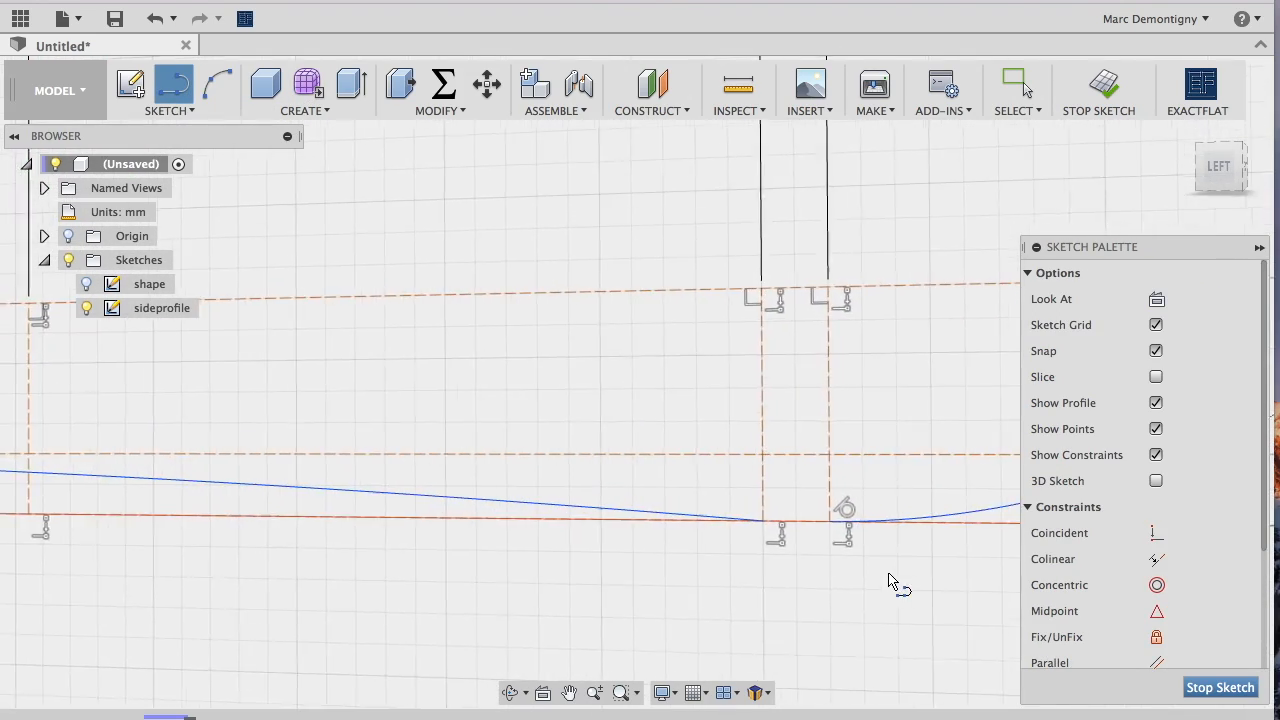
pyautogui.click(593, 524)
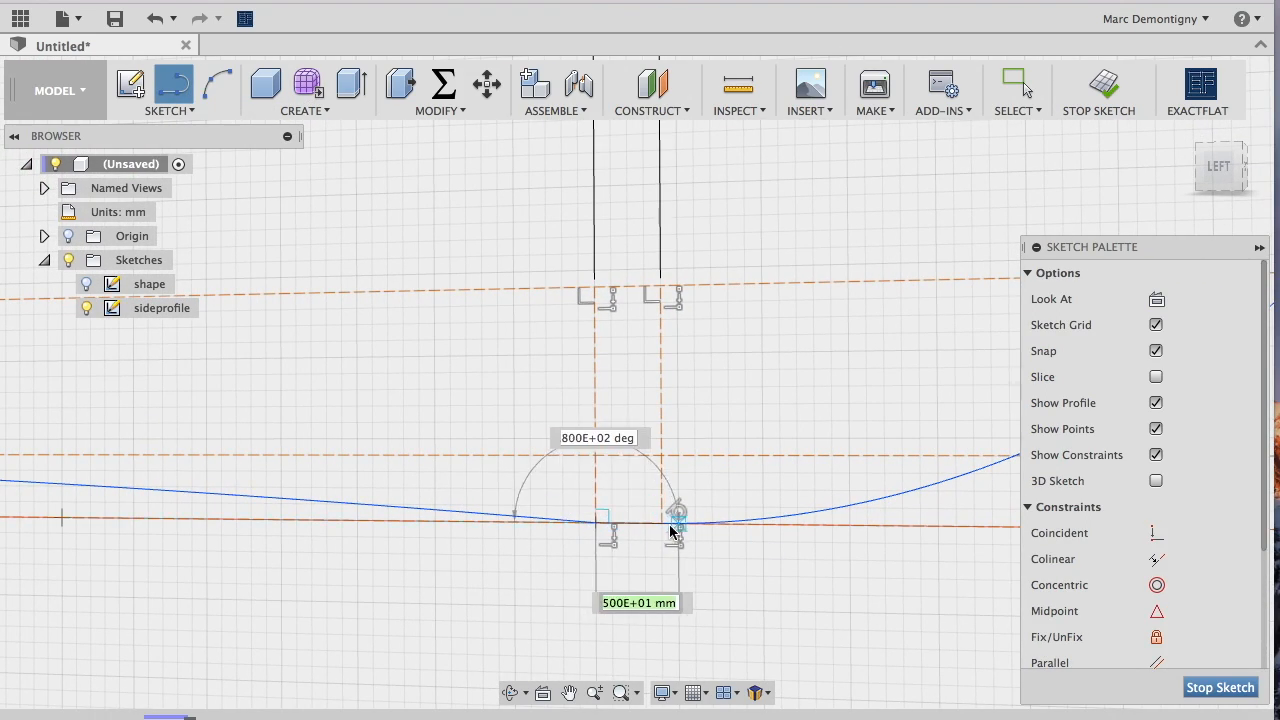
pyautogui.click(661, 525)
pyautogui.scroll(-5, 771, 568)
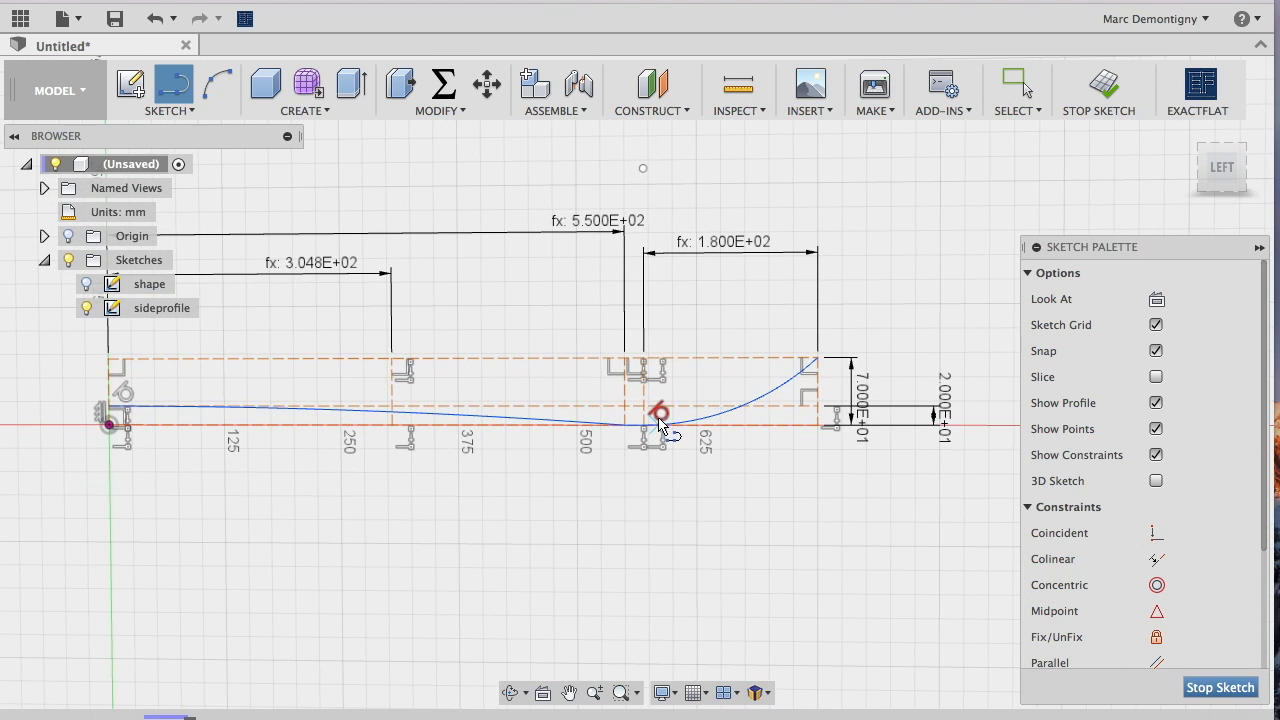
# Finish the sideprofile sketch and examine where the camber arc meets the lengthwise construction line's near end
pyautogui.press('Escape')
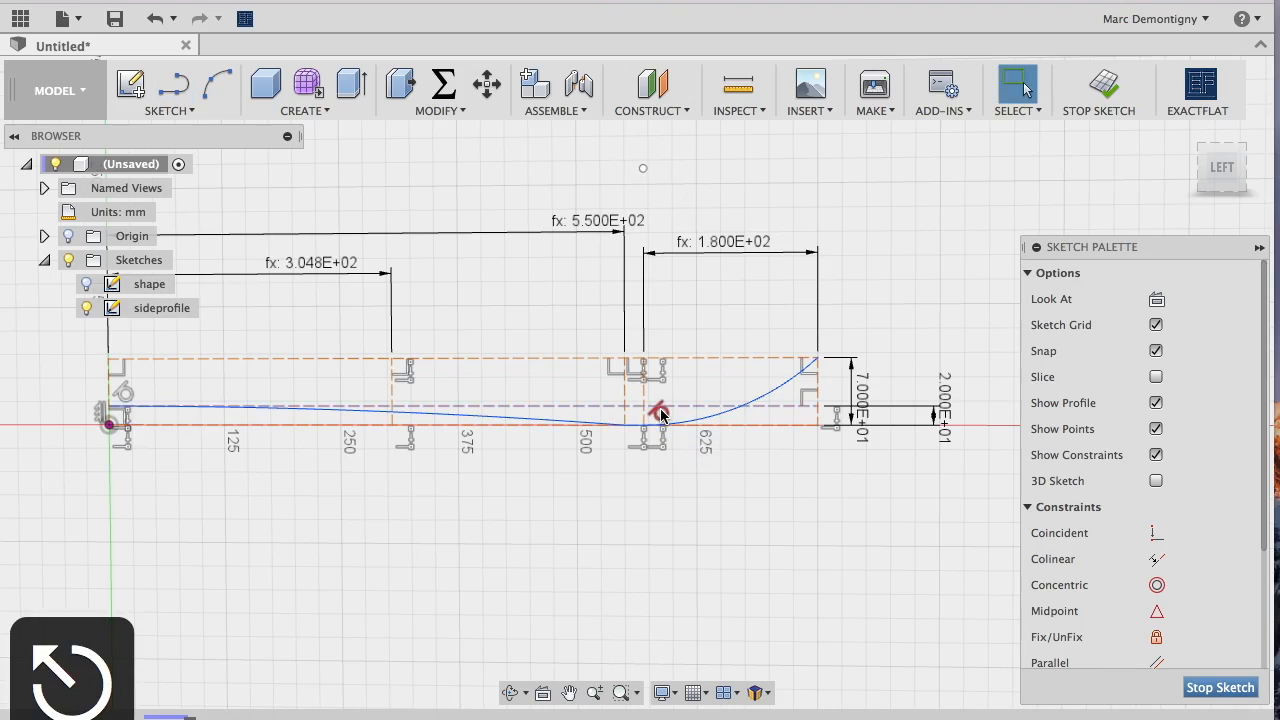
pyautogui.click(673, 430)
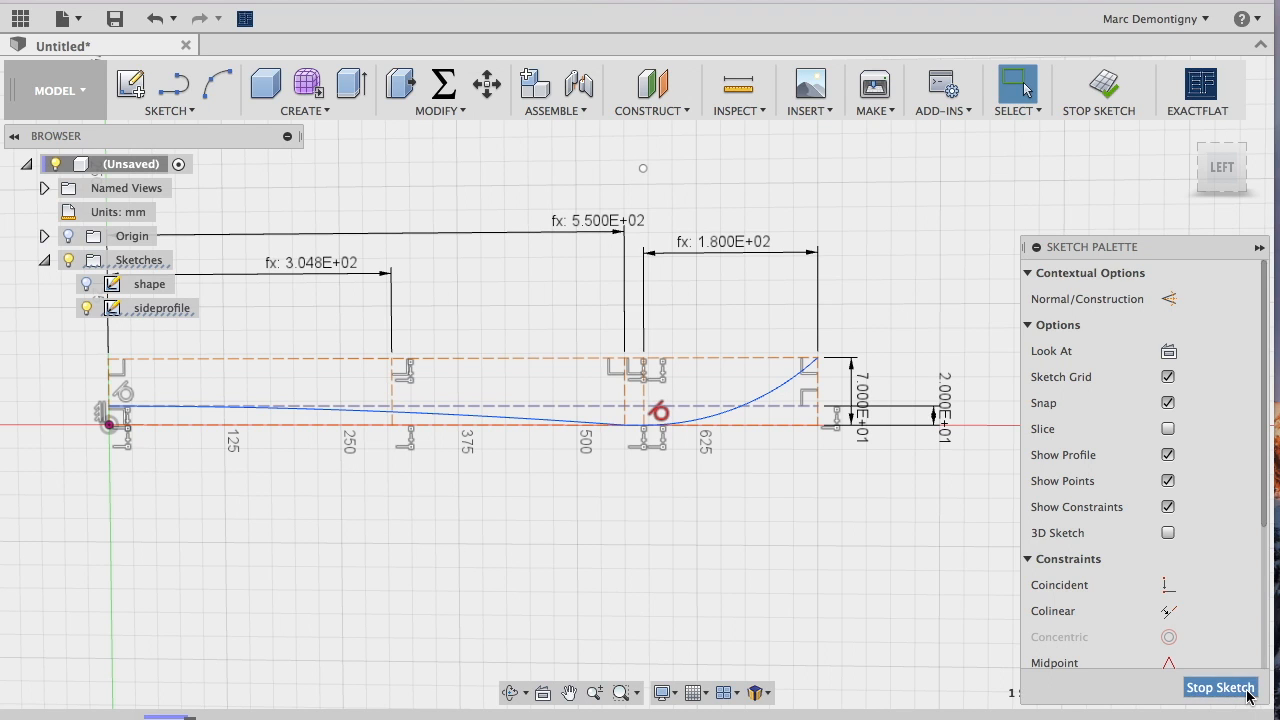
pyautogui.click(1220, 688)
pyautogui.moveTo(196, 277)
pyautogui.keyDown('shift'); pyautogui.mouseDown(button='middle')
pyautogui.moveTo(300, 307)
pyautogui.moveTo(514, 425)
pyautogui.moveTo(659, 477)
pyautogui.moveTo(467, 428)
pyautogui.moveTo(458, 460)
pyautogui.mouseUp(button='middle'); pyautogui.keyUp('shift')
pyautogui.scroll(4, 155, 455)
pyautogui.scroll(8, 194, 439)
pyautogui.hscroll(-5, 194, 439)
pyautogui.moveTo(279, 561)
pyautogui.keyDown('shift'); pyautogui.mouseDown(button='middle')
pyautogui.moveTo(297, 587)
pyautogui.moveTo(391, 539)
pyautogui.moveTo(479, 541)
pyautogui.moveTo(360, 617)
pyautogui.moveTo(360, 605)
pyautogui.mouseUp(button='middle'); pyautogui.keyUp('shift')
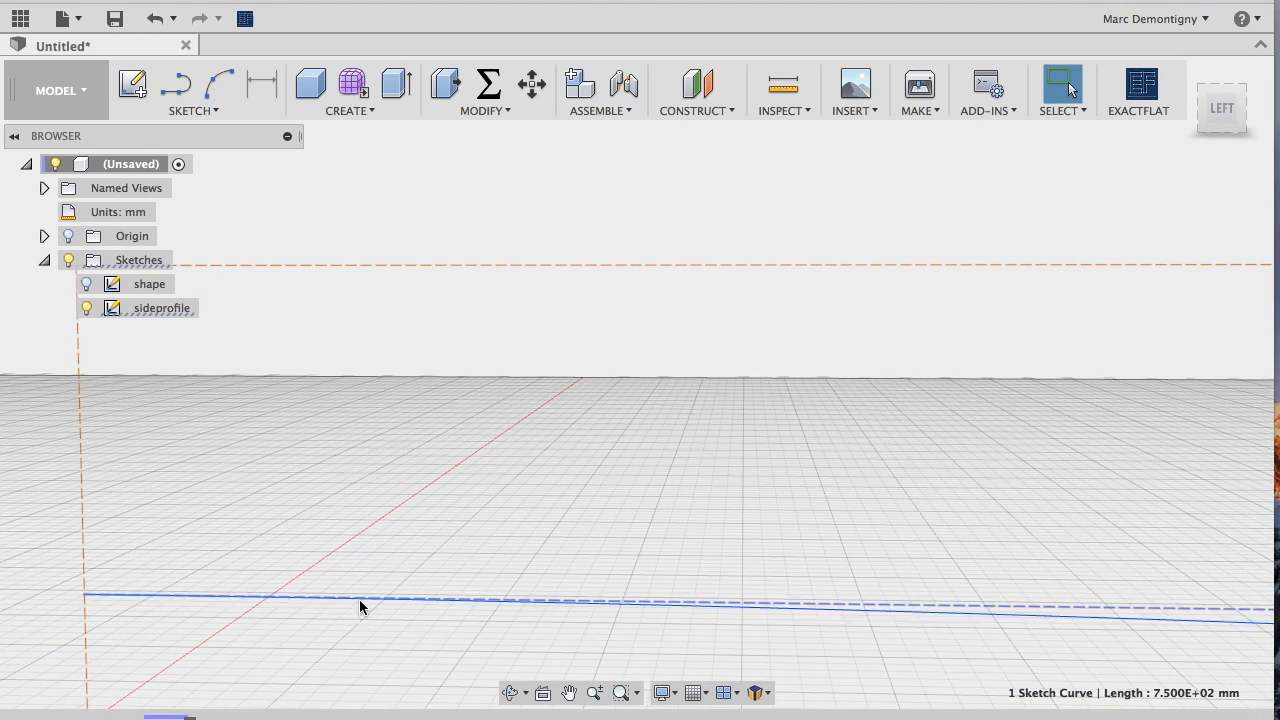
# Reopen the sideprofile sketch for editing at the camber arc's near end
pyautogui.click(127, 312)
pyautogui.click(151, 308)
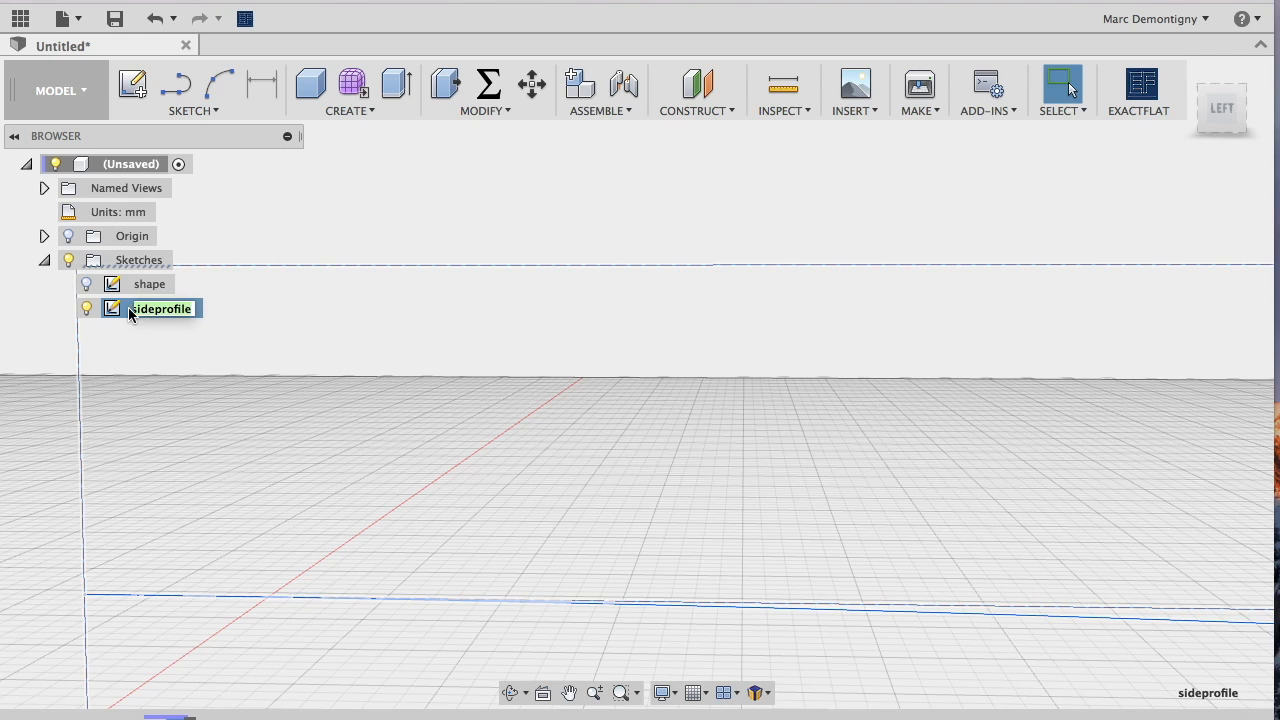
pyautogui.doubleClick(114, 306)
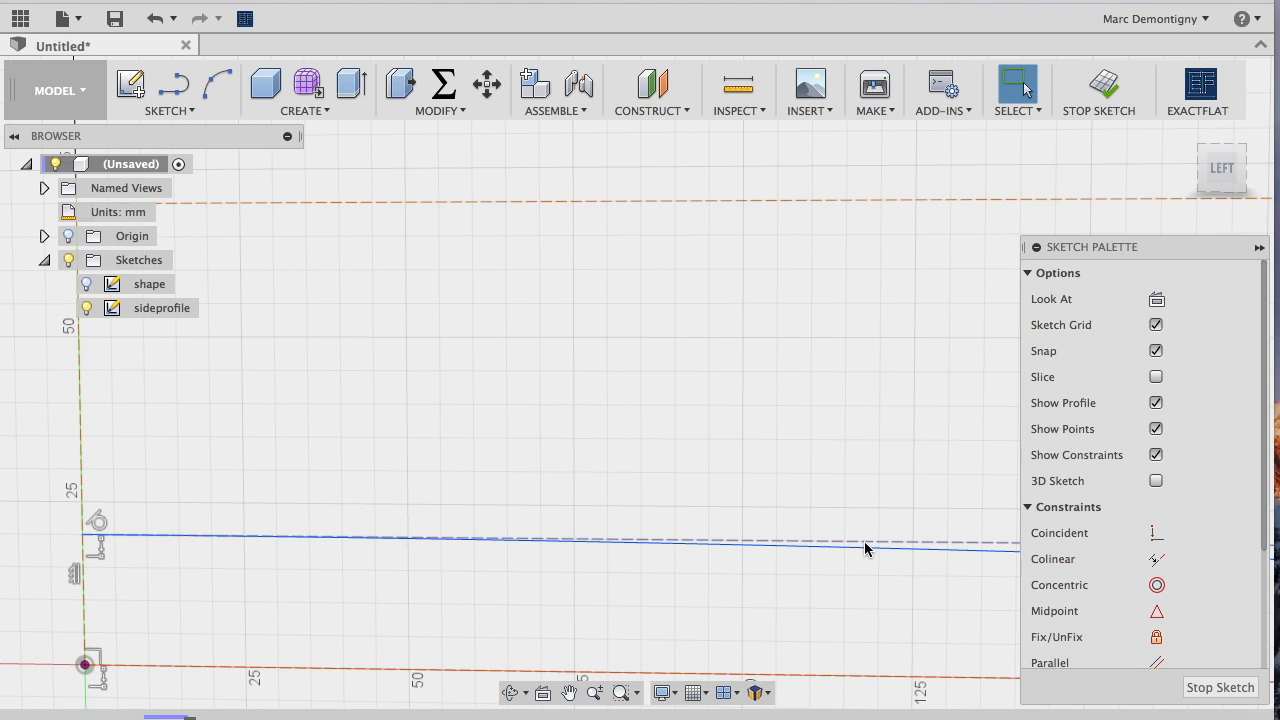
pyautogui.hscroll(1, 865, 549)
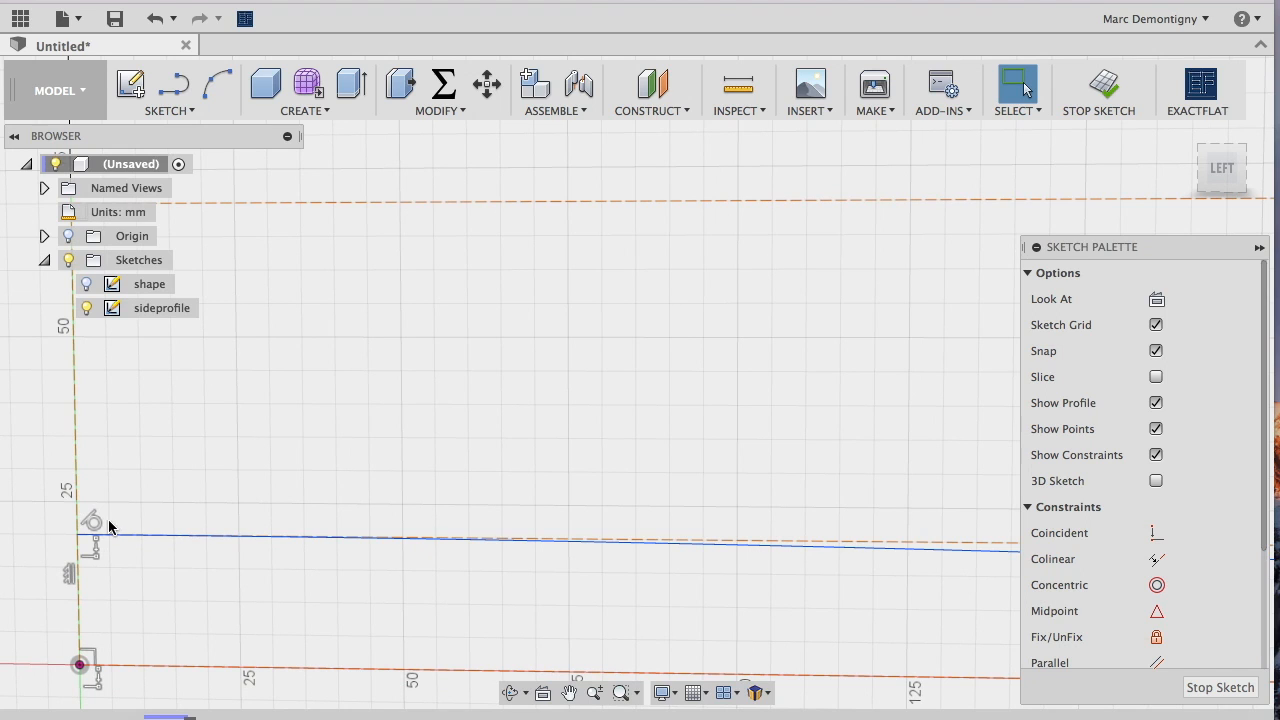
pyautogui.scroll(-5, 299, 597)
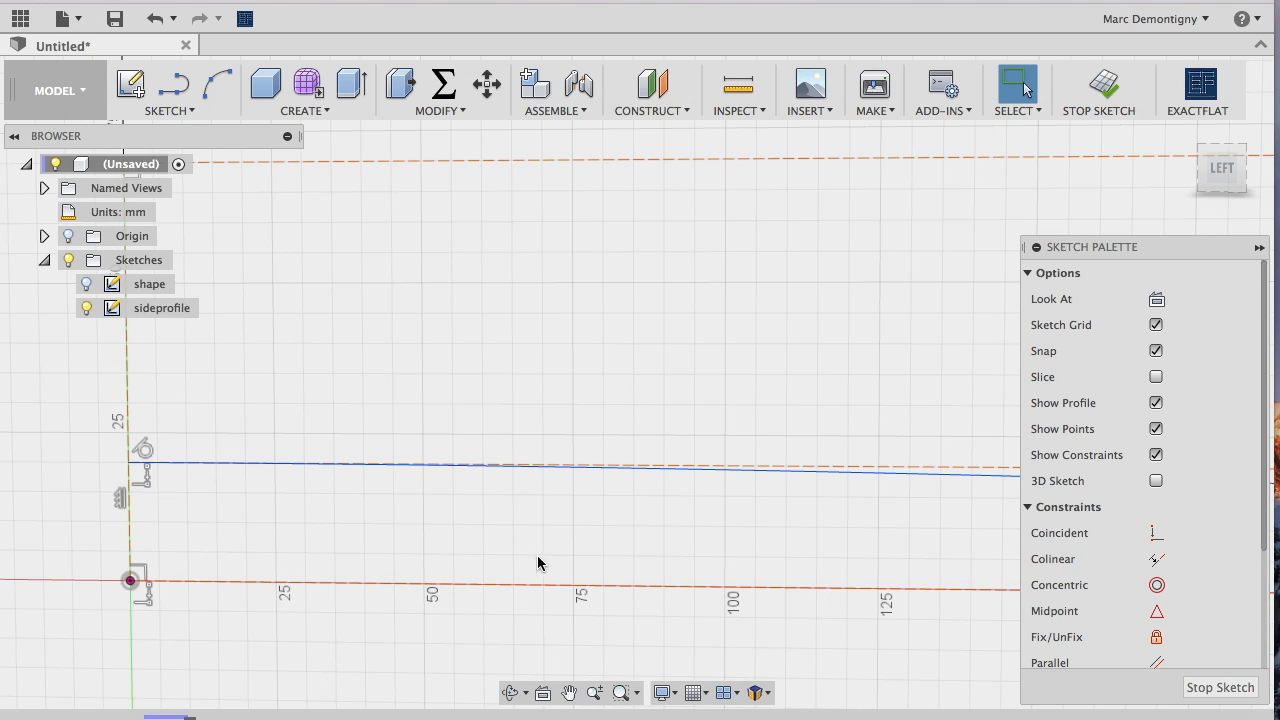
# Delete the tangent constraint at the camber arc's near end and reapply it between the arc and the lengthwise construction line
pyautogui.click(143, 460)
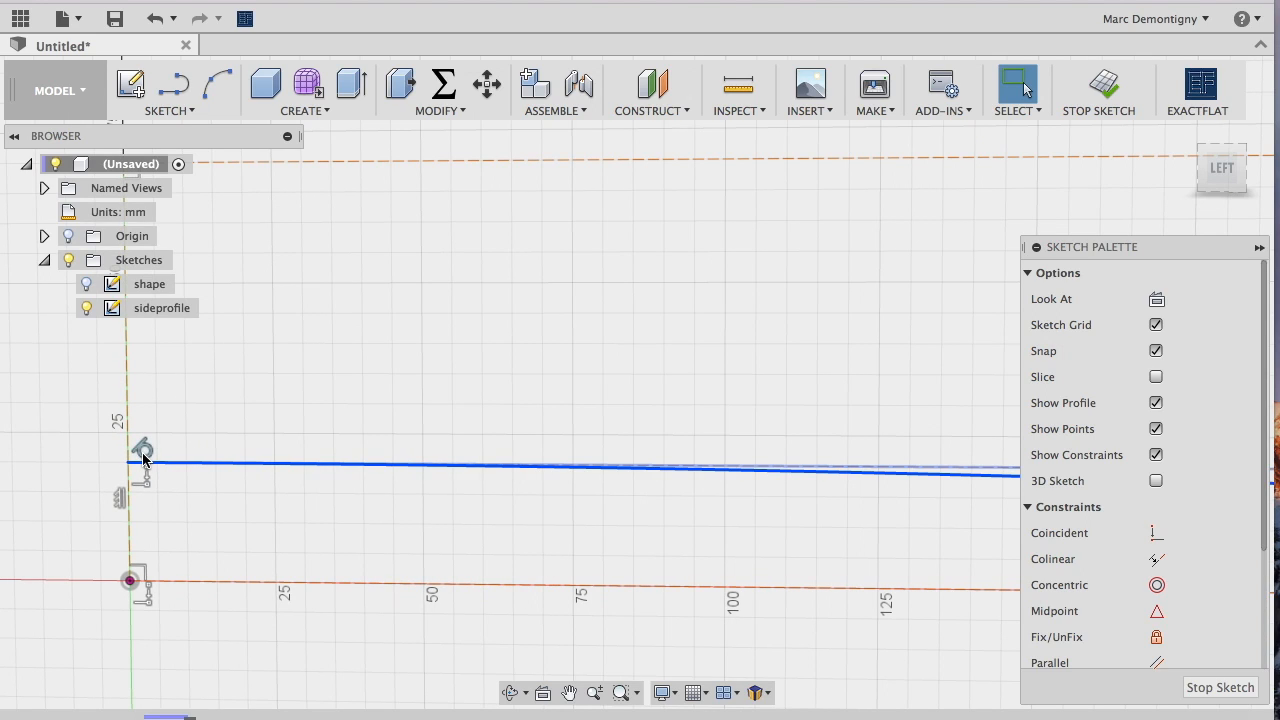
pyautogui.press('BackSpace')
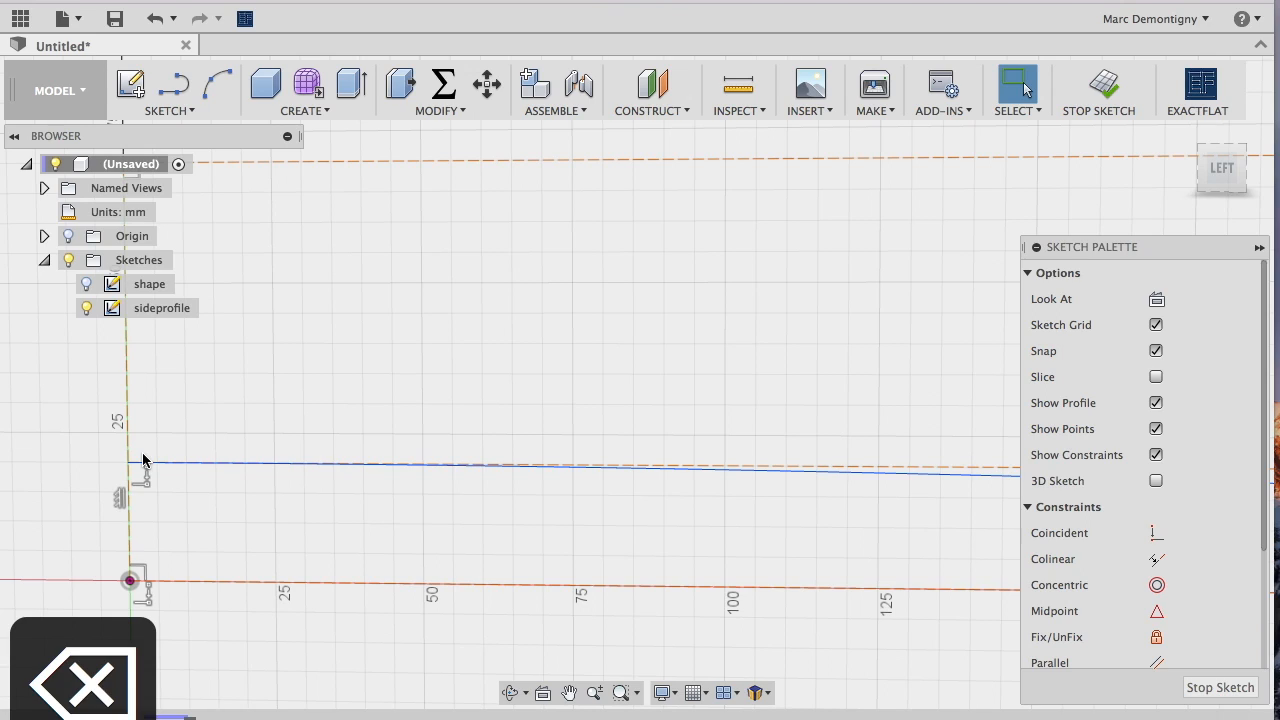
pyautogui.scroll(-5, 1265, 530)
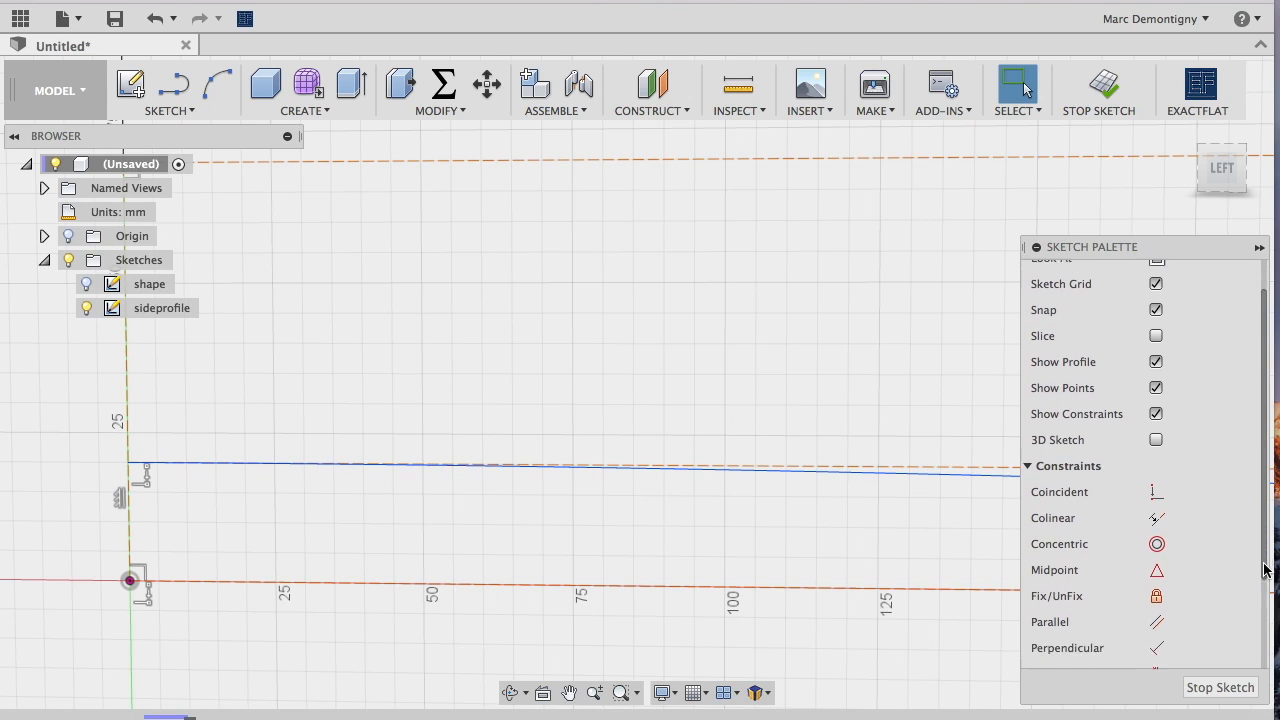
pyautogui.click(1157, 578)
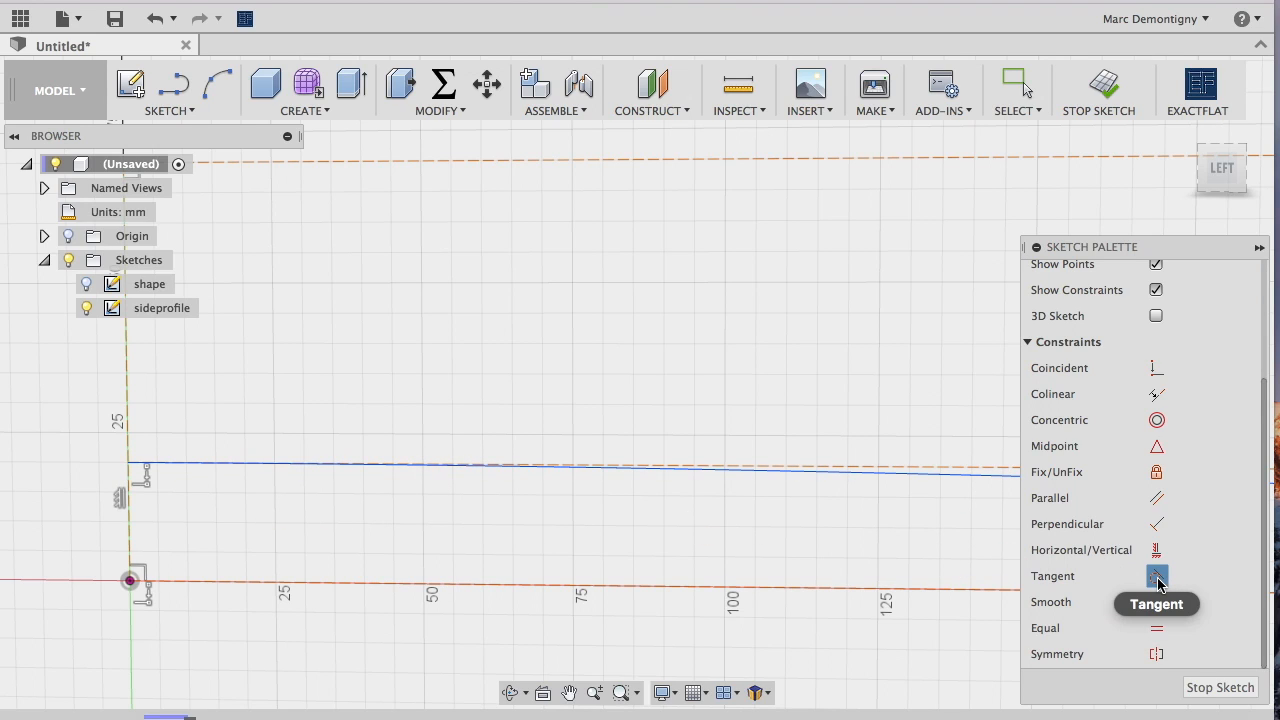
pyautogui.click(1004, 475)
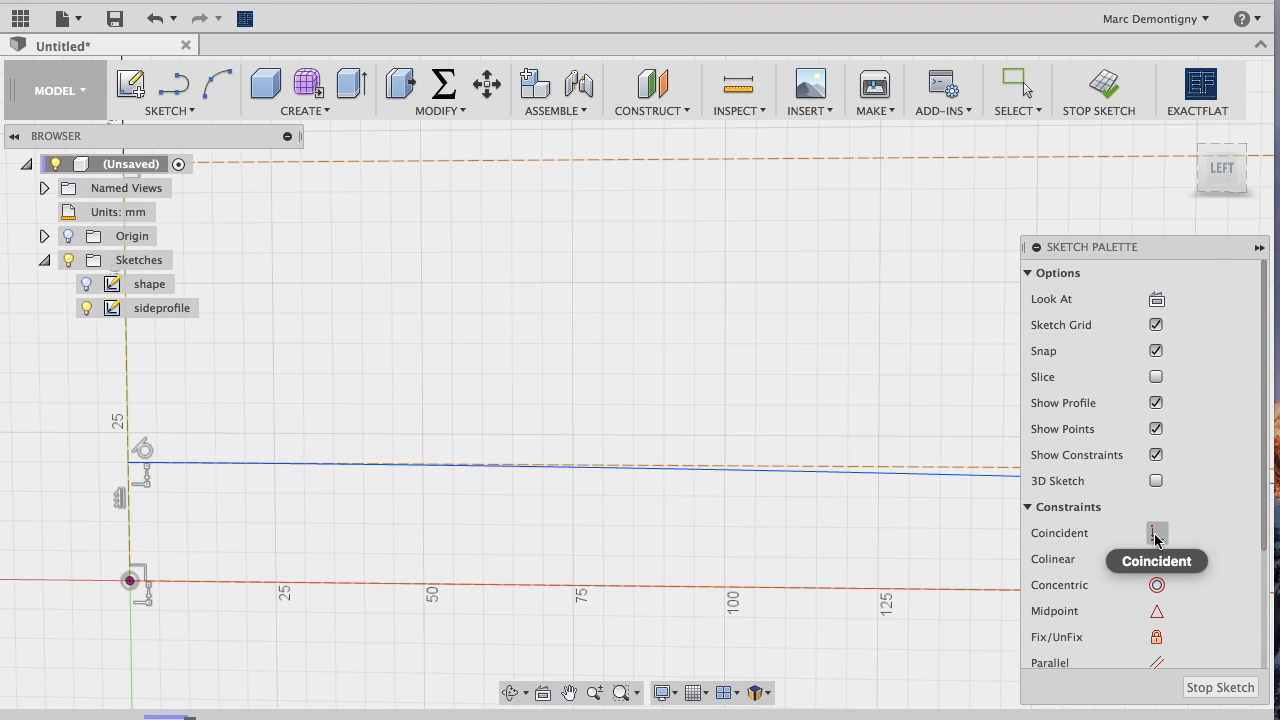
# Examine the tangency where the camber arc meets the straight base line at the second vertical line
pyautogui.scroll(-3, 1157, 590)
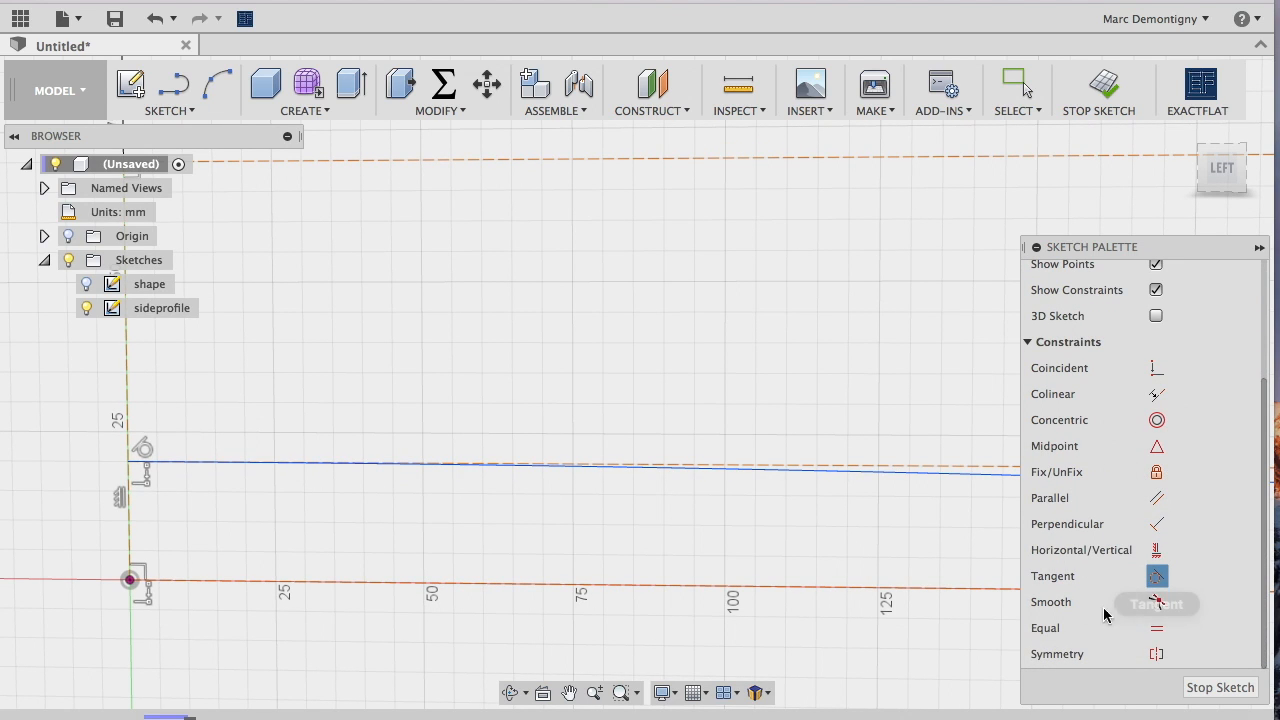
pyautogui.scroll(-1, 645, 530)
pyautogui.scroll(-5, 645, 530)
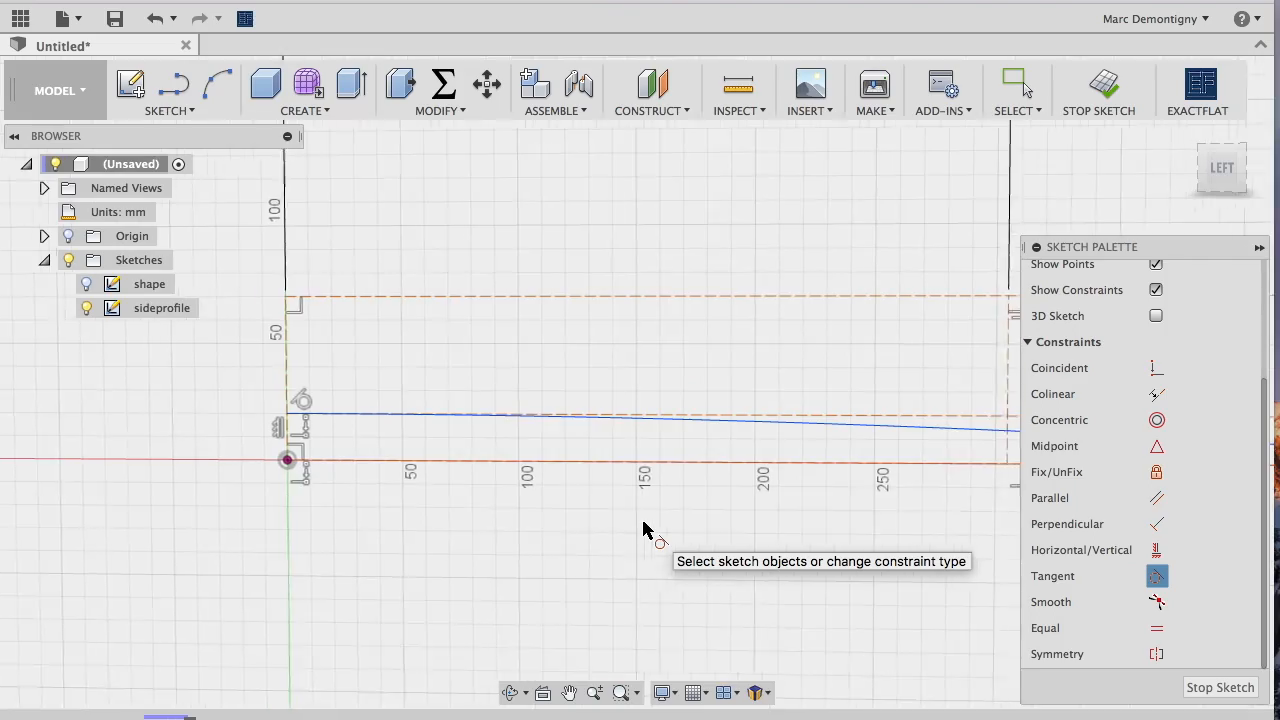
pyautogui.scroll(-3, 652, 530)
pyautogui.scroll(5, 652, 530)
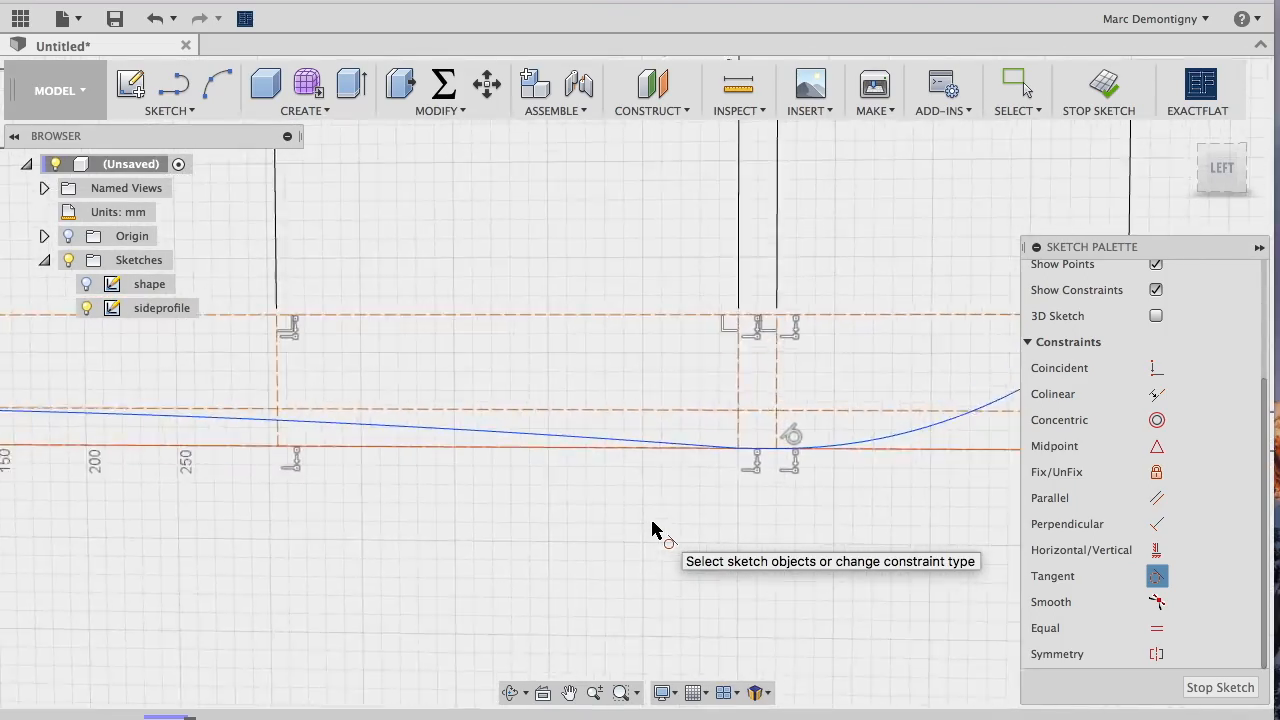
pyautogui.scroll(5, 649, 522)
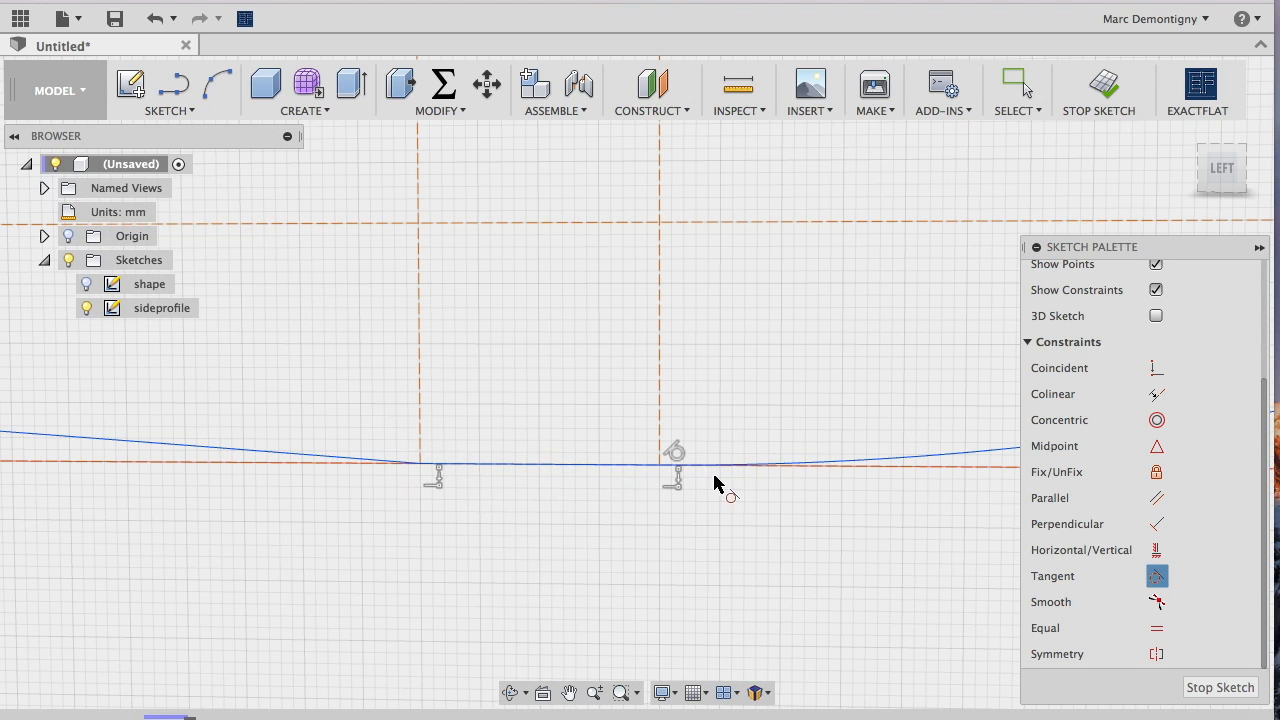
pyautogui.moveTo(409, 471); pyautogui.dragTo(519, 472, button='middle')
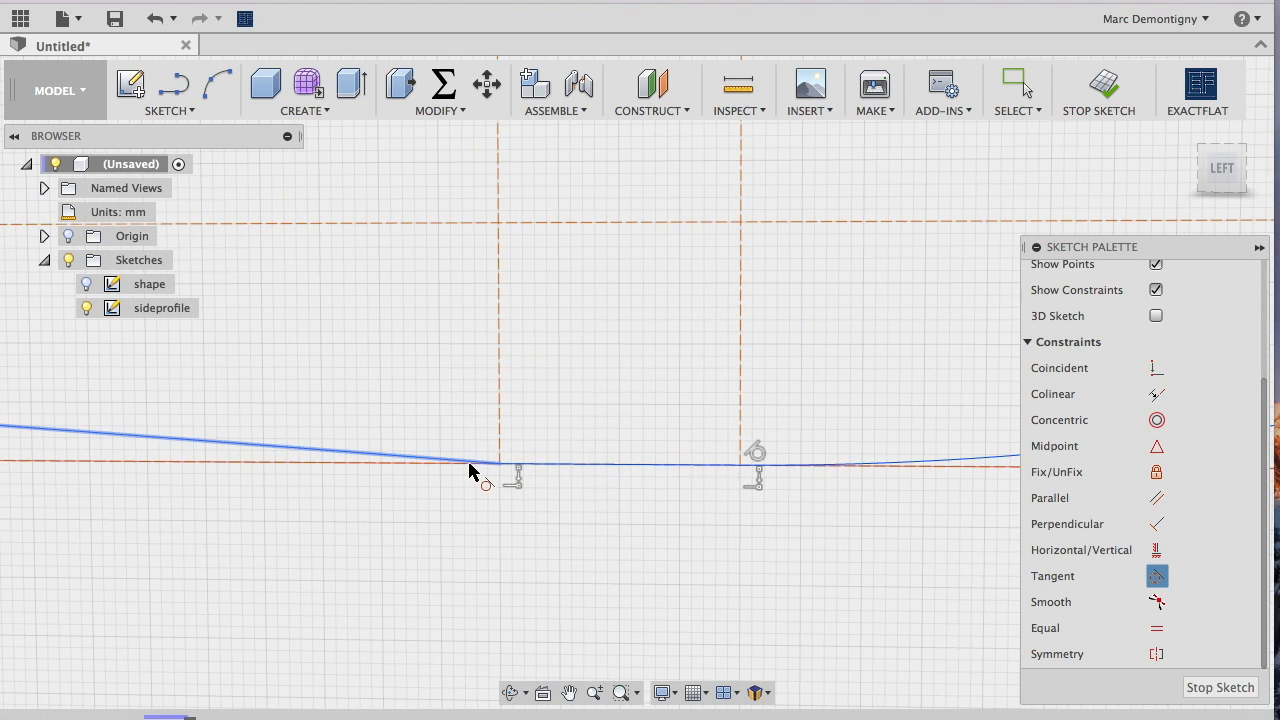
# Try to fillet the camber arc into the straight base line at the second vertical line with a 7 mm radius
pyautogui.click(172, 111)
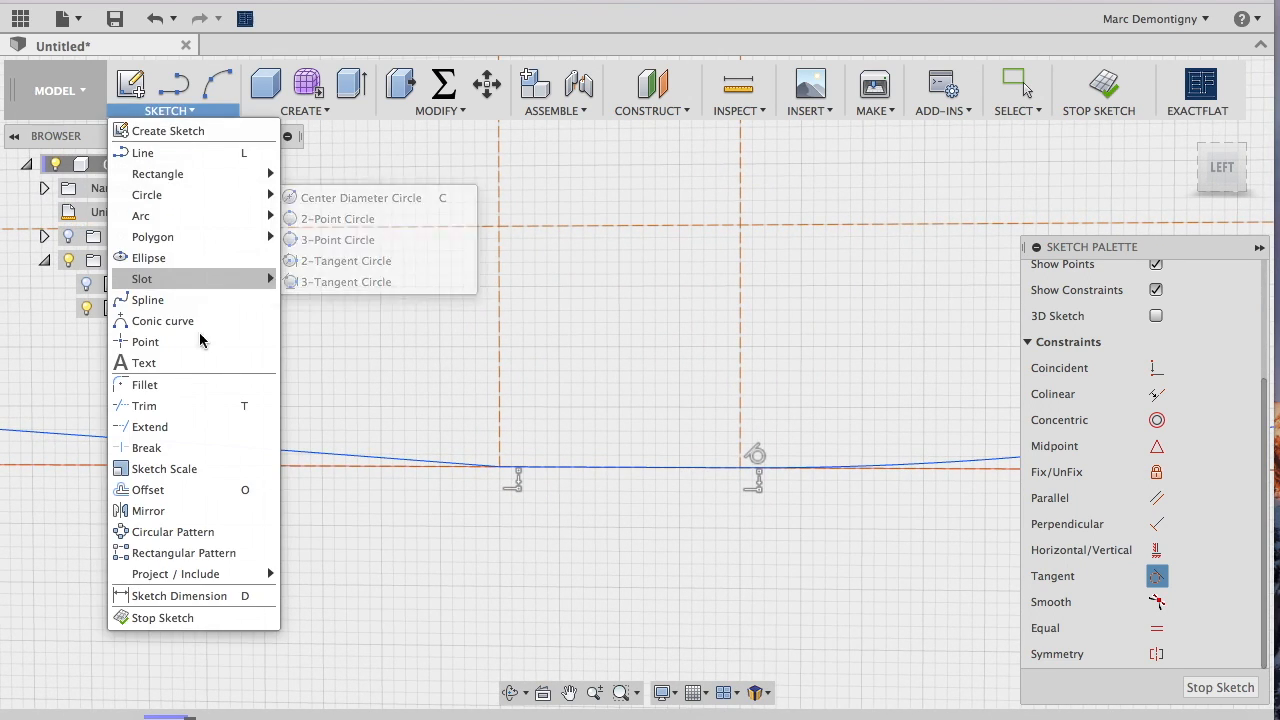
pyautogui.click(166, 377)
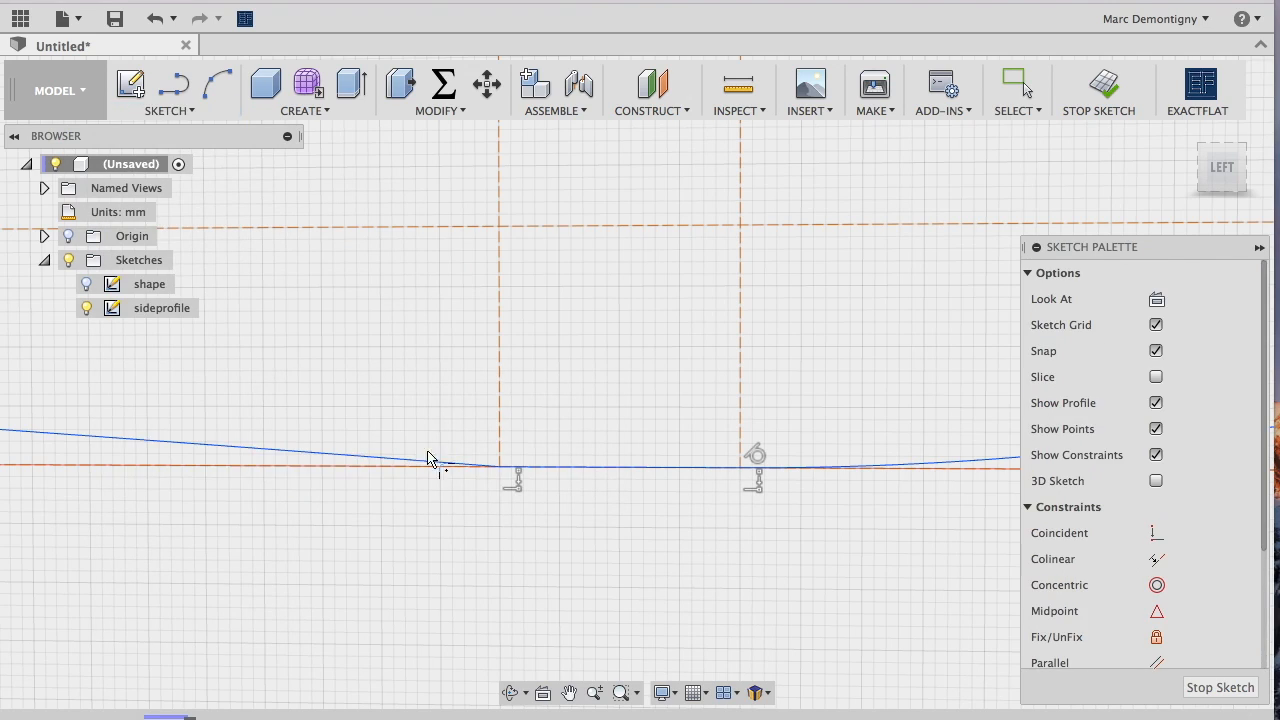
pyautogui.click(479, 467)
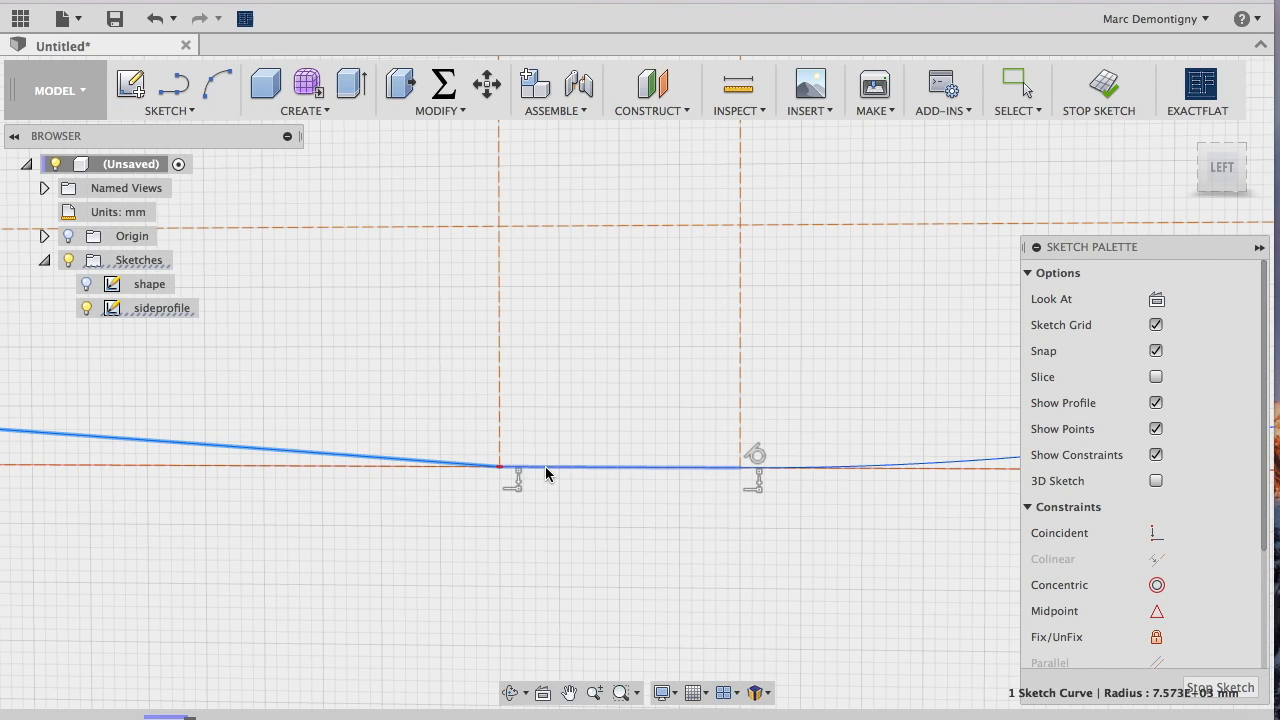
pyautogui.click(547, 472)
pyautogui.scroll(2, 477, 465)
pyautogui.moveTo(482, 489); pyautogui.dragTo(497, 397)
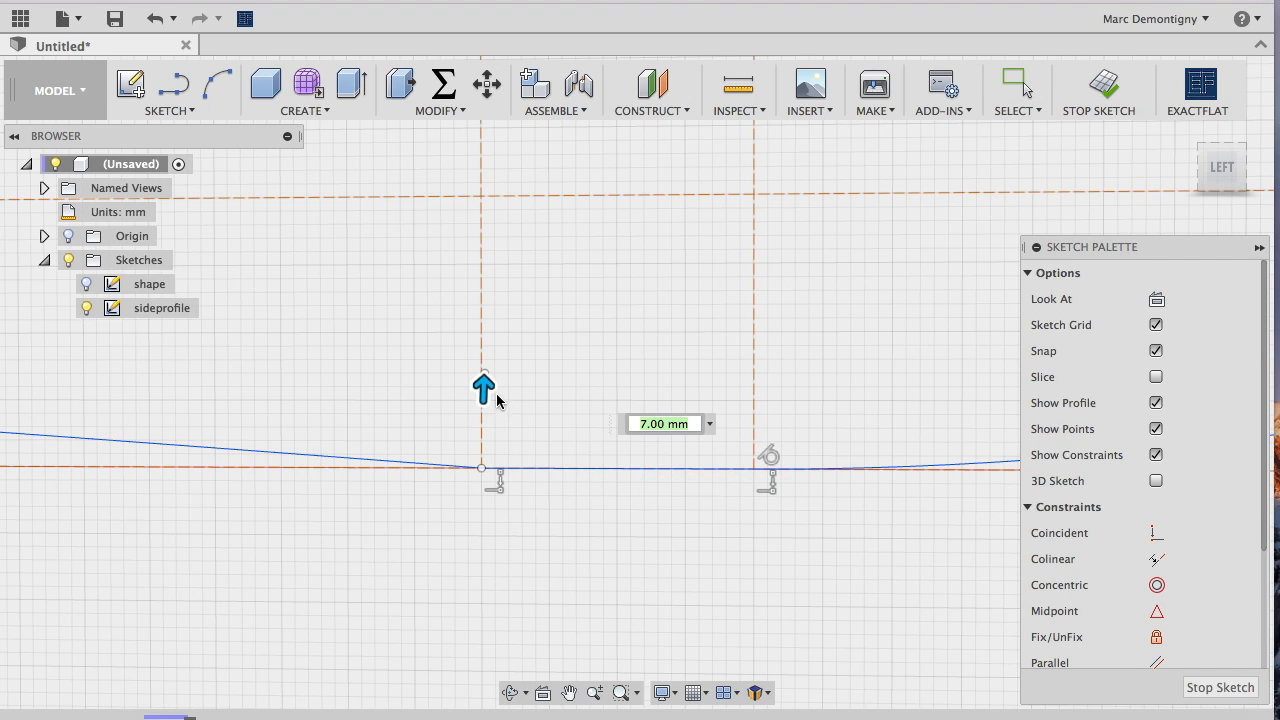
pyautogui.press('BackSpace')
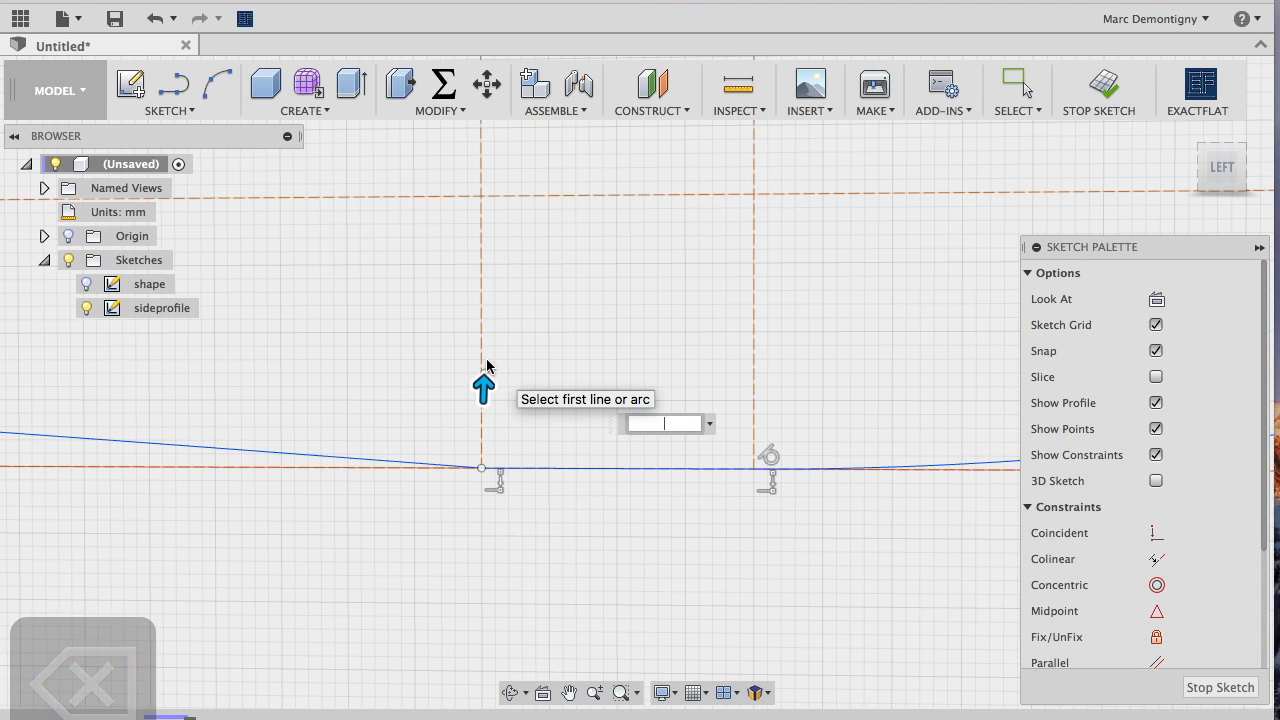
pyautogui.moveTo(477, 406); pyautogui.dragTo(481, 516)
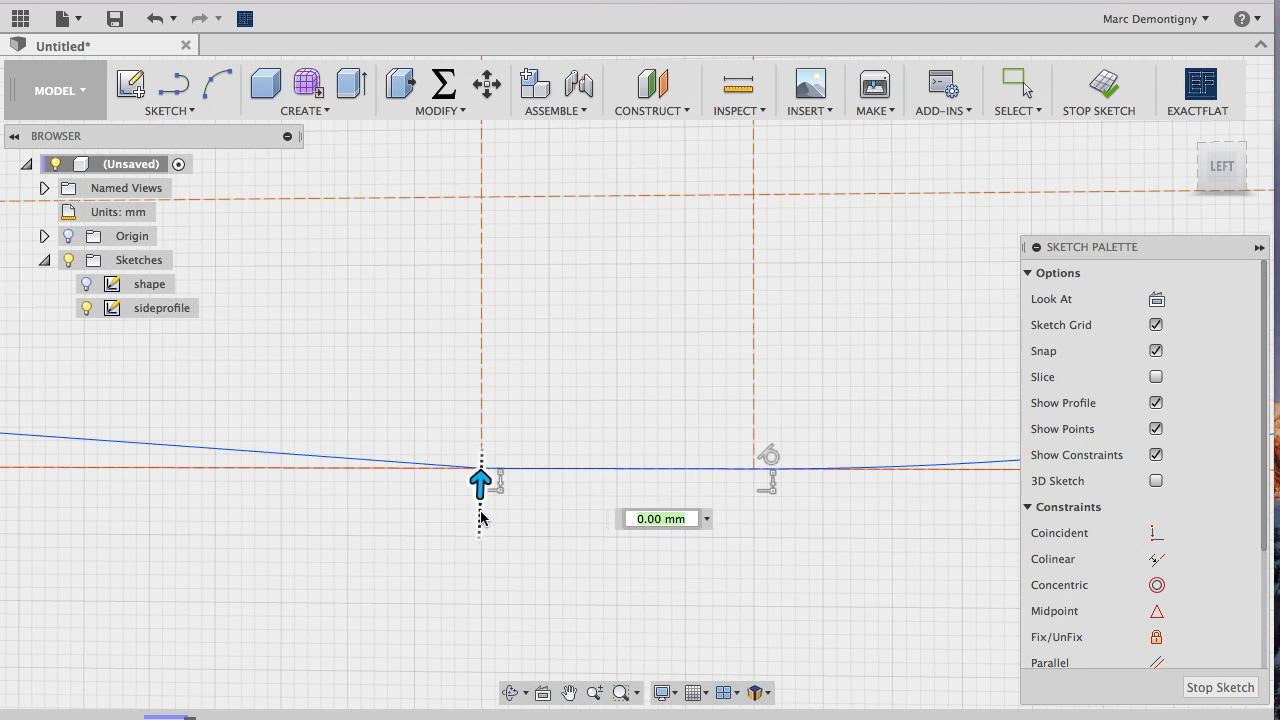
pyautogui.press('Escape')
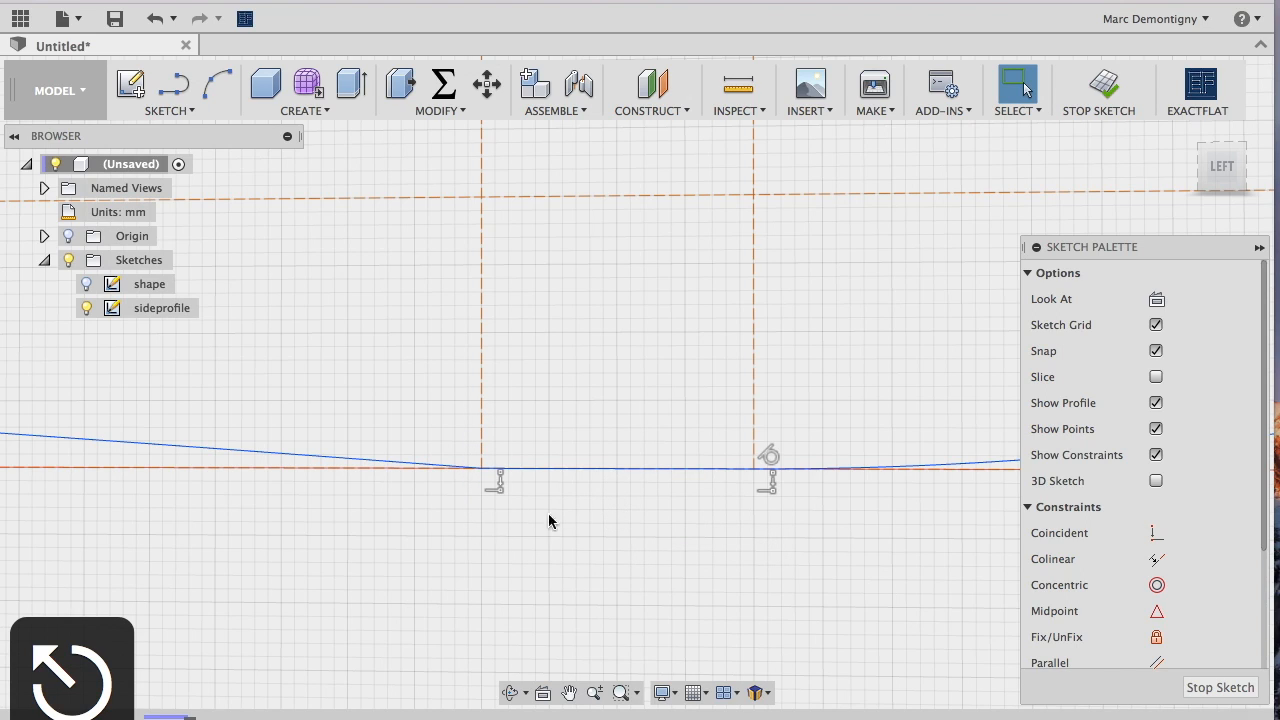
# Retry the fillet by picking the corner point shared by the camber arc and the straight base line
pyautogui.click(170, 110)
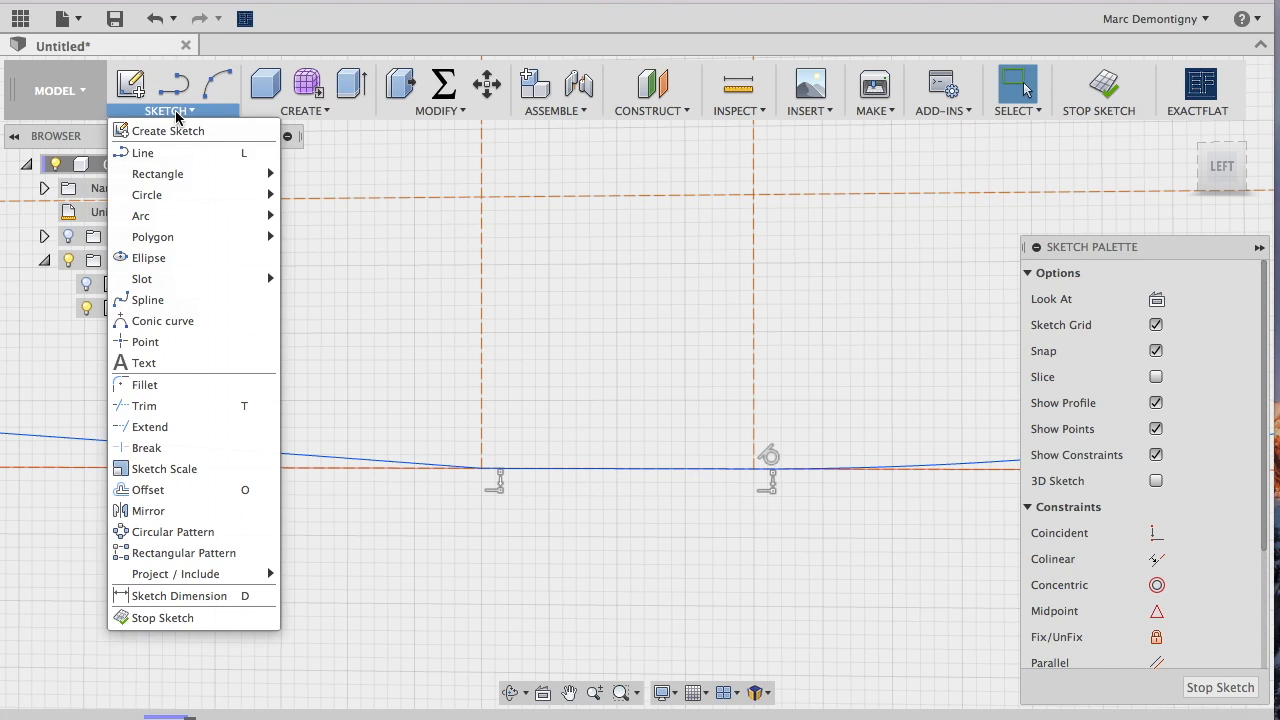
pyautogui.click(159, 391)
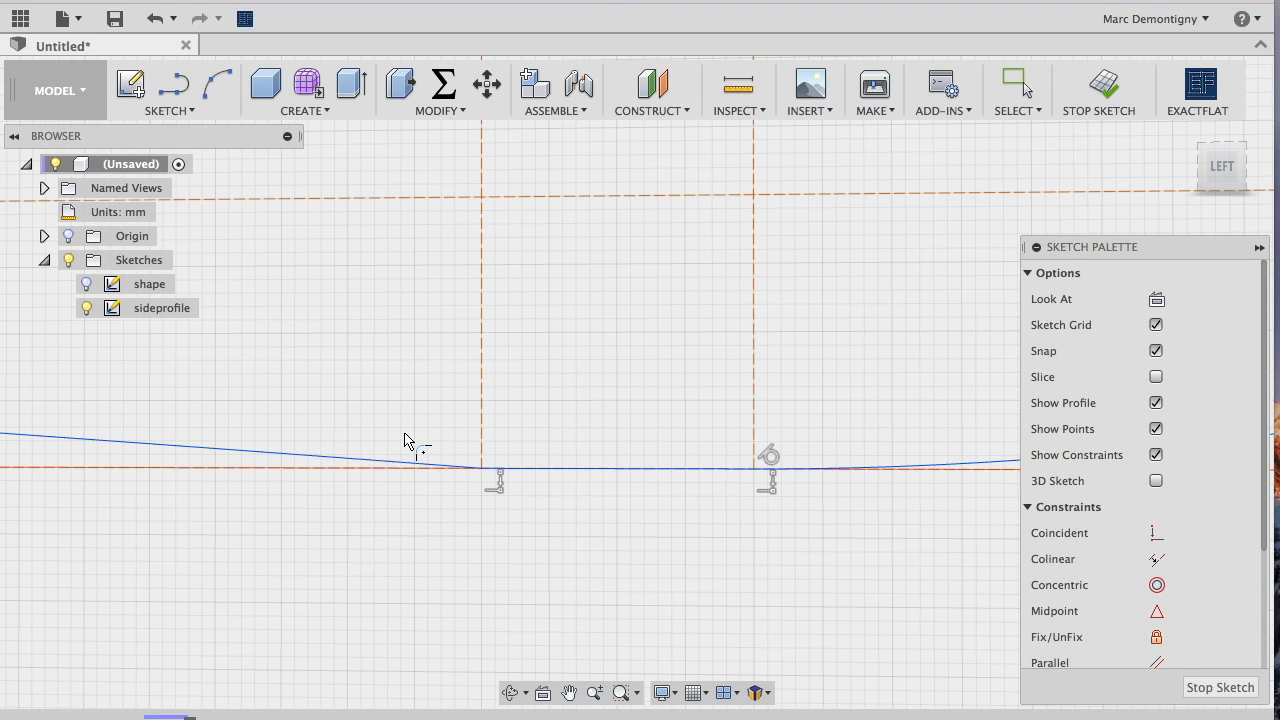
pyautogui.click(478, 469)
pyautogui.click(469, 473)
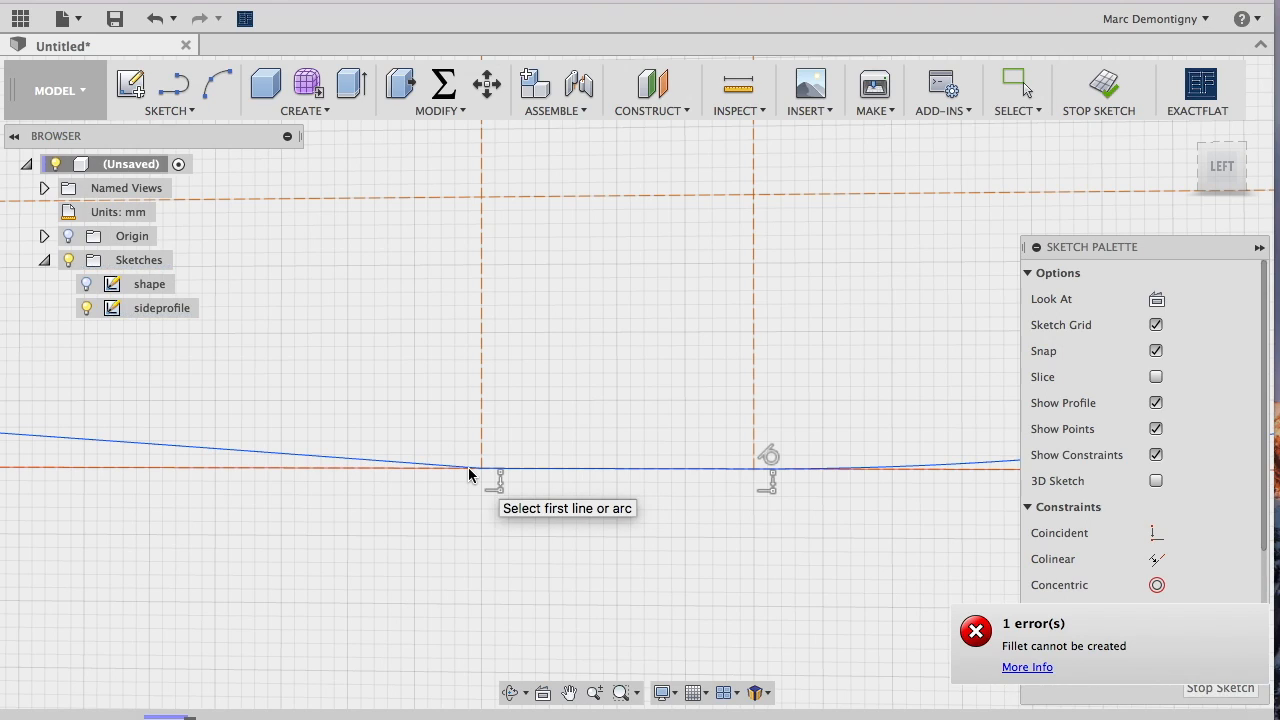
# Review the details of the failed fillet's error and close the error report
pyautogui.click(1024, 668)
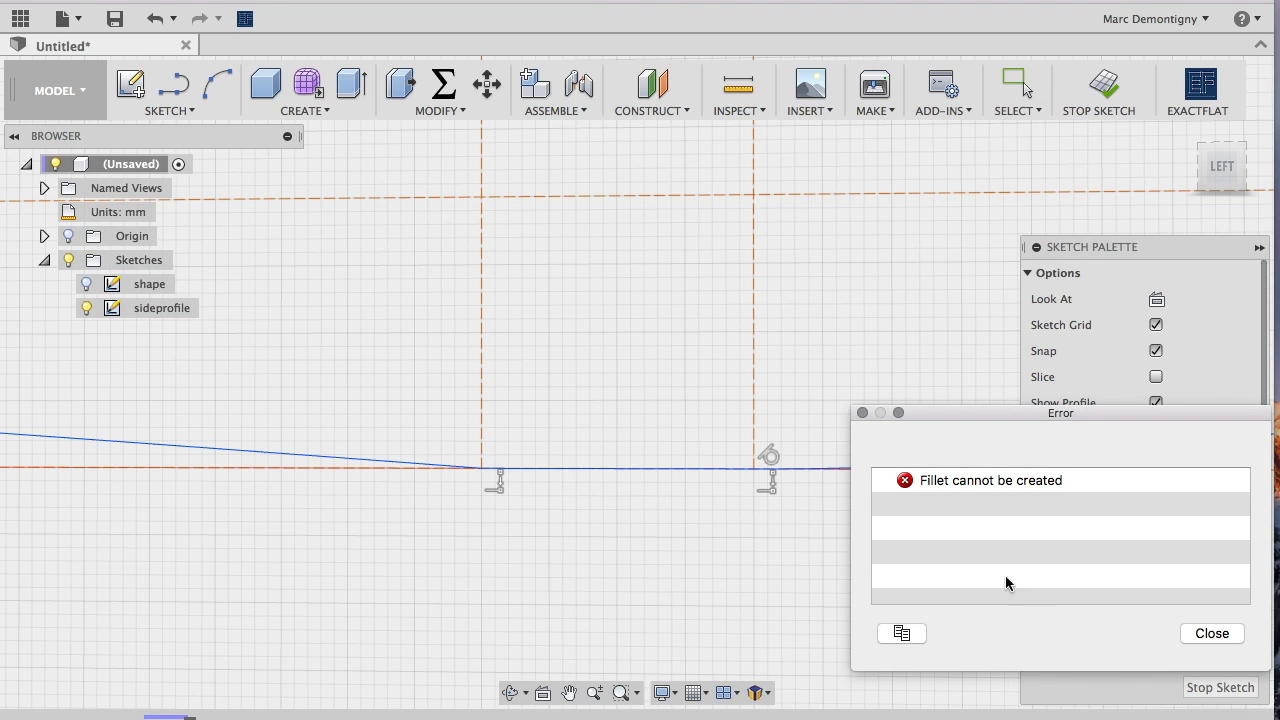
pyautogui.click(942, 480)
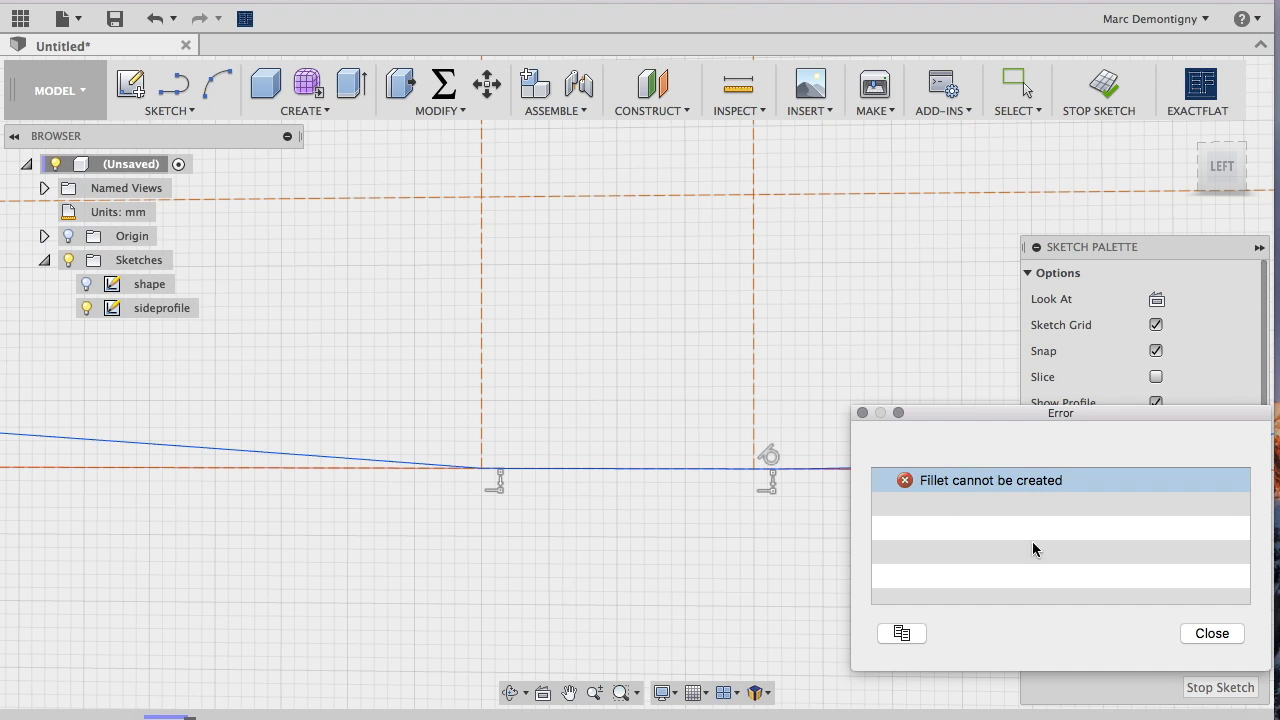
pyautogui.click(1216, 638)
# Fillet the corner between the long shallow curve and the short flat bottom segment with a 0.25 mm radius
pyautogui.hscroll(-5, 480, 375)
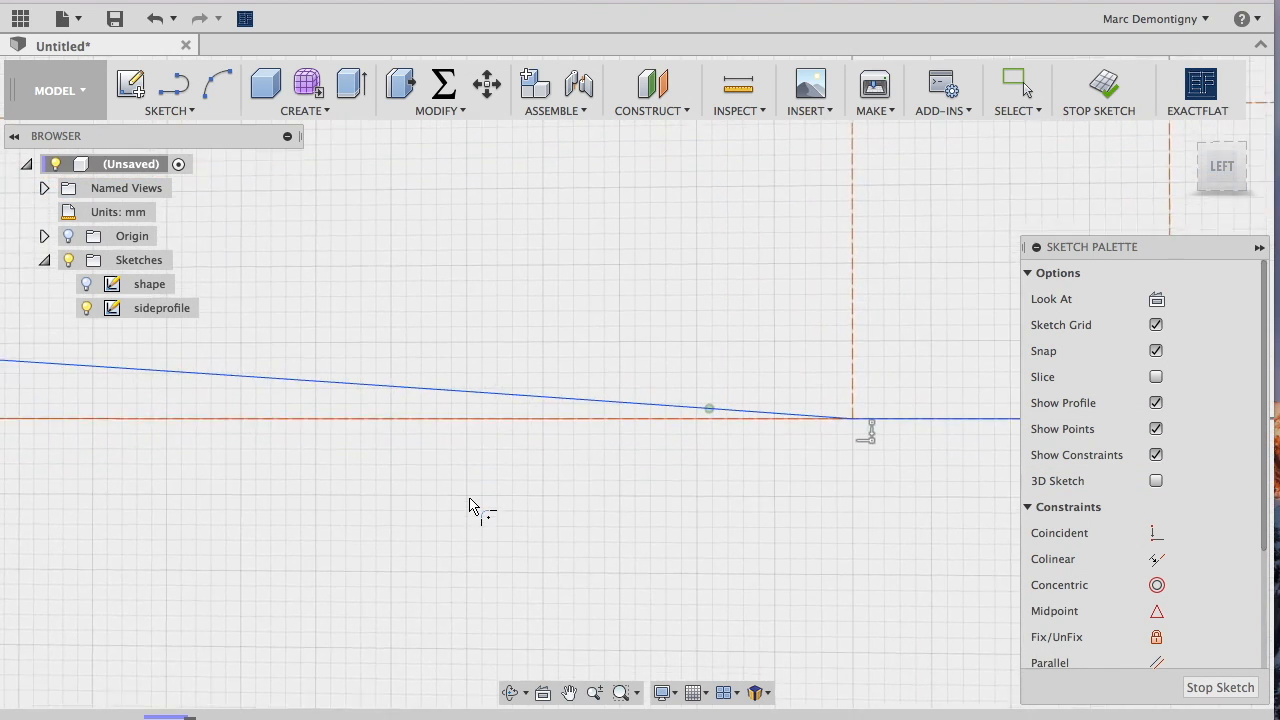
pyautogui.hscroll(5, 470, 507)
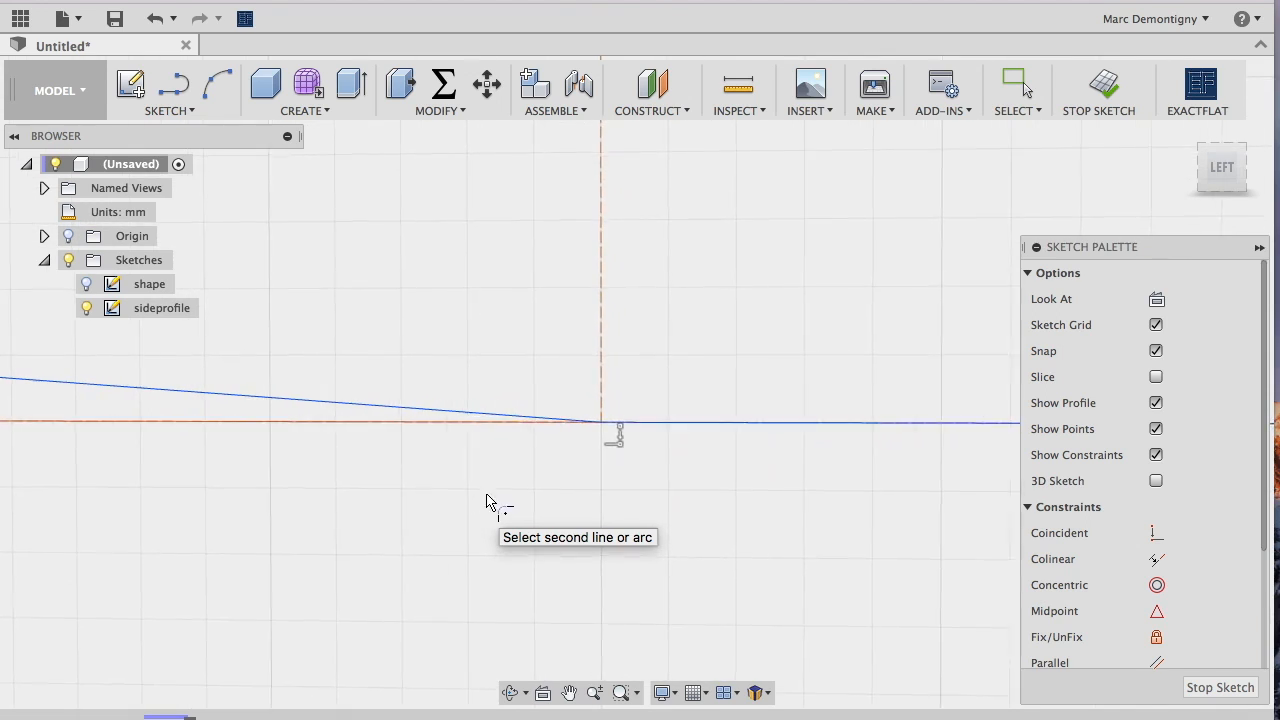
pyautogui.scroll(5, 560, 480)
pyautogui.scroll(-3, 558, 480)
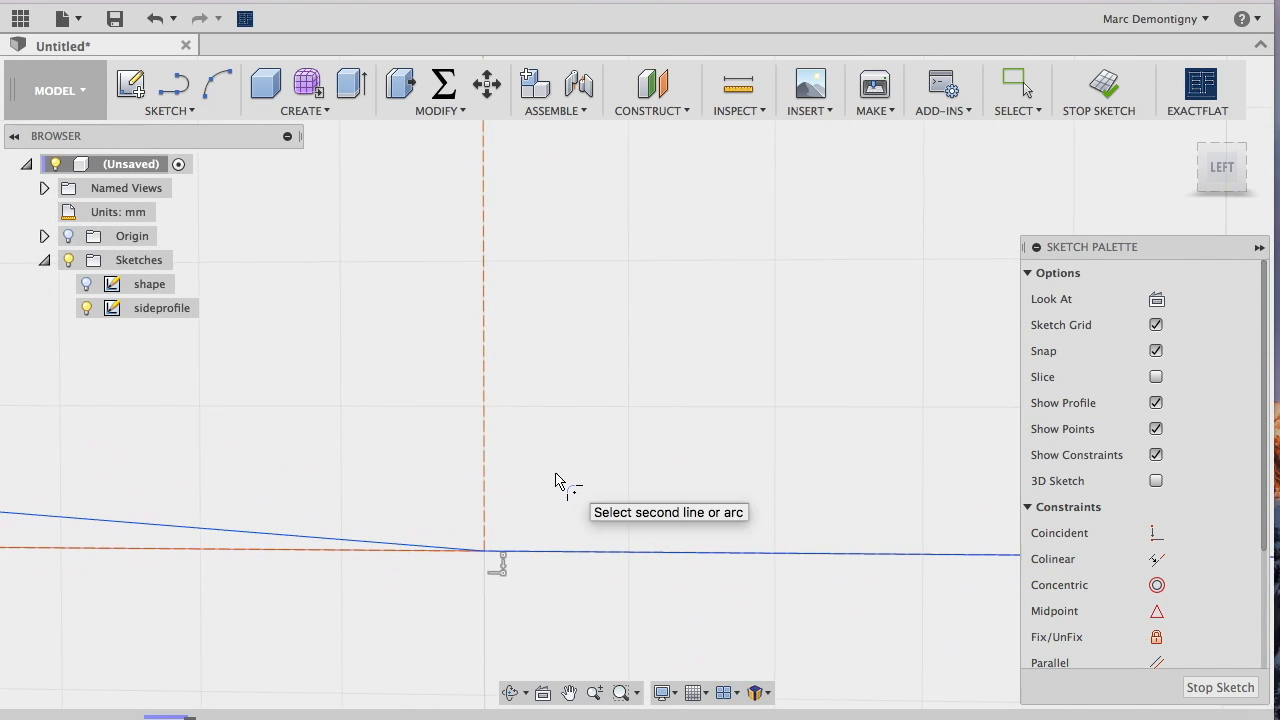
pyautogui.click(517, 557)
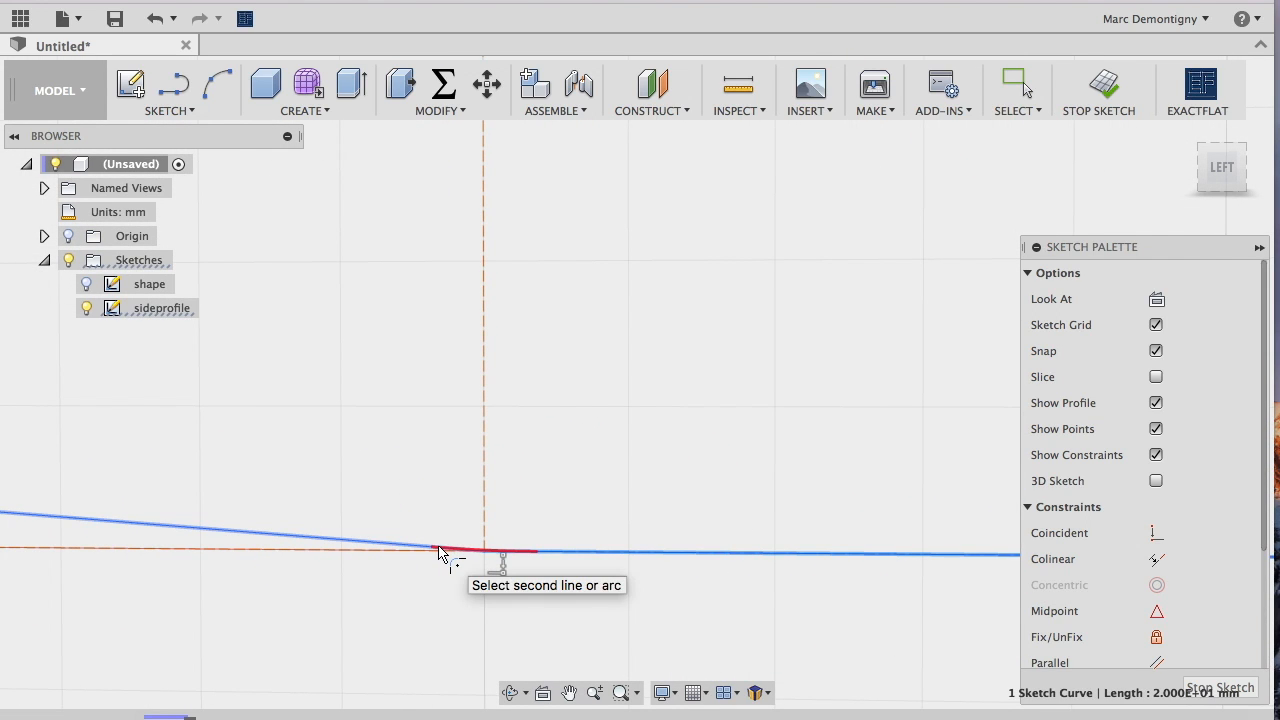
pyautogui.click(438, 552)
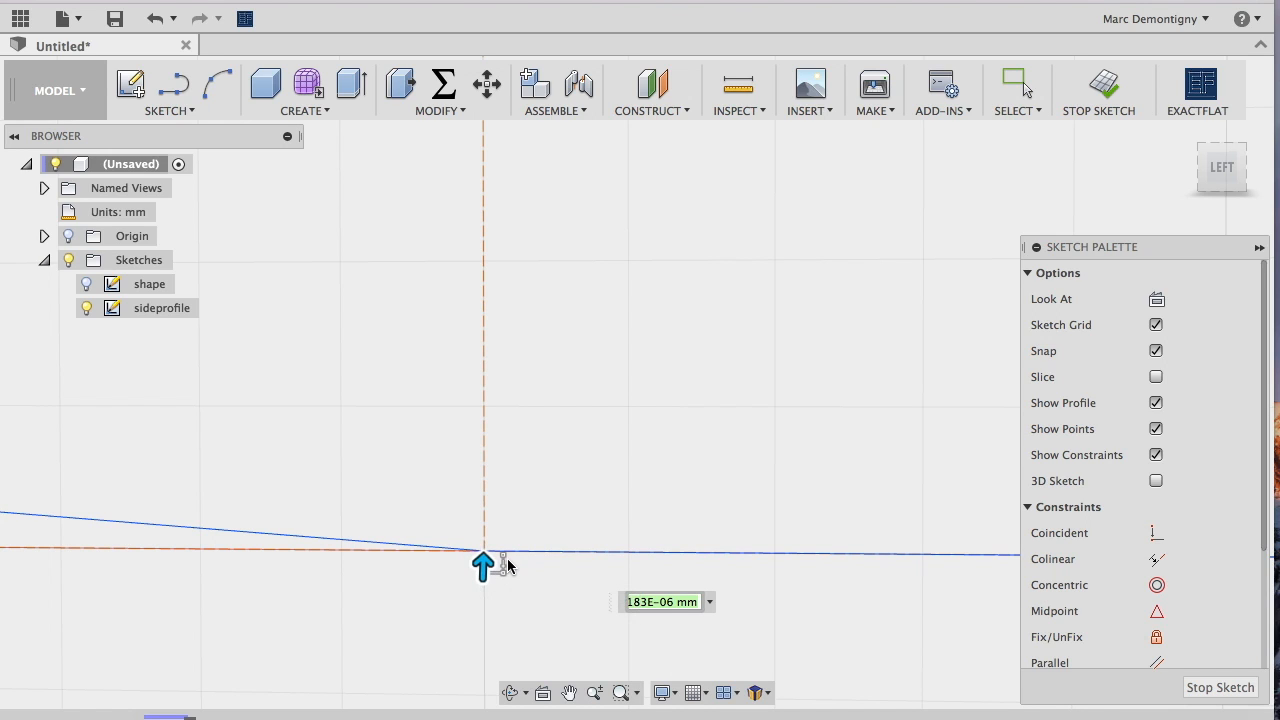
pyautogui.press('Return')
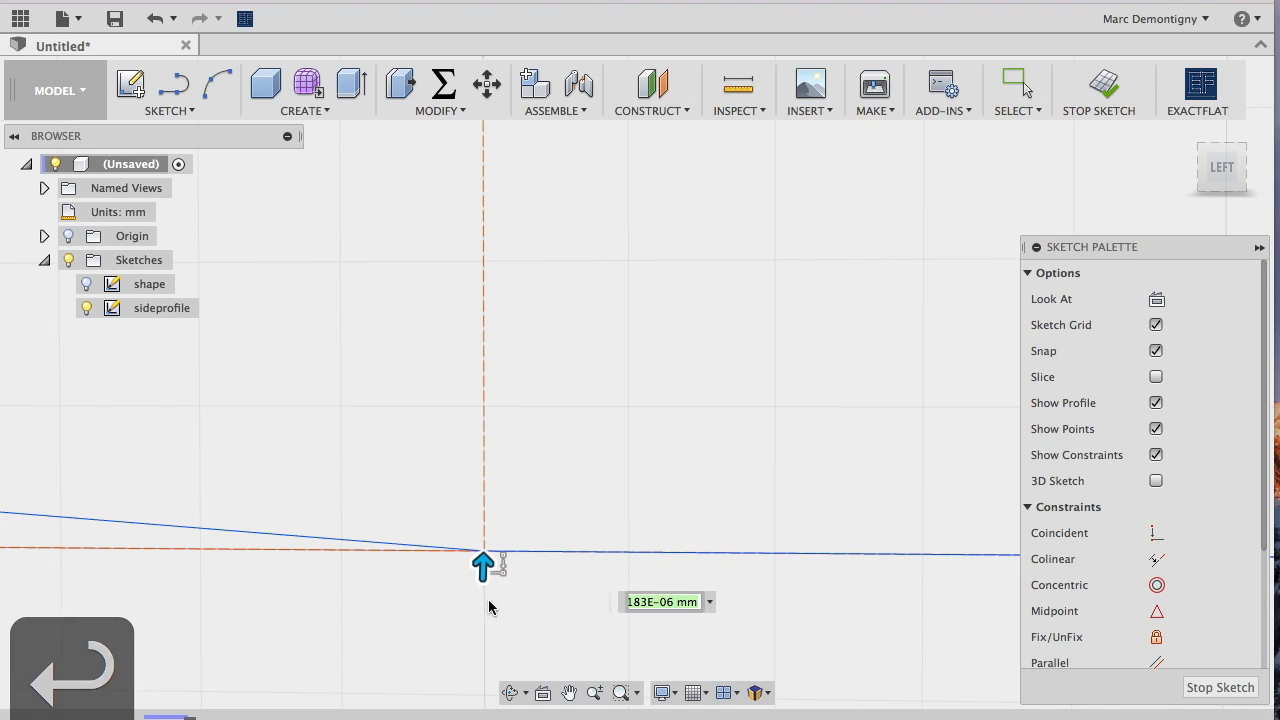
pyautogui.press('Return')
pyautogui.scroll(-2, 505, 600)
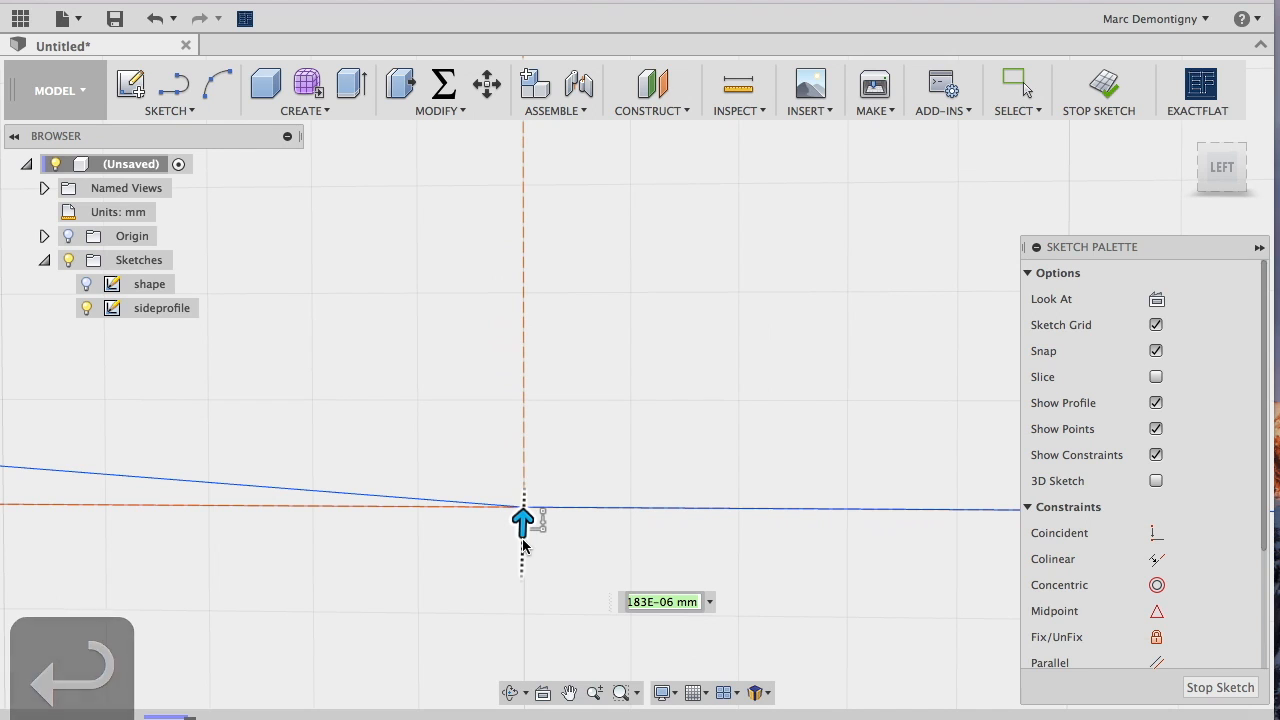
pyautogui.moveTo(526, 536); pyautogui.dragTo(527, 478)
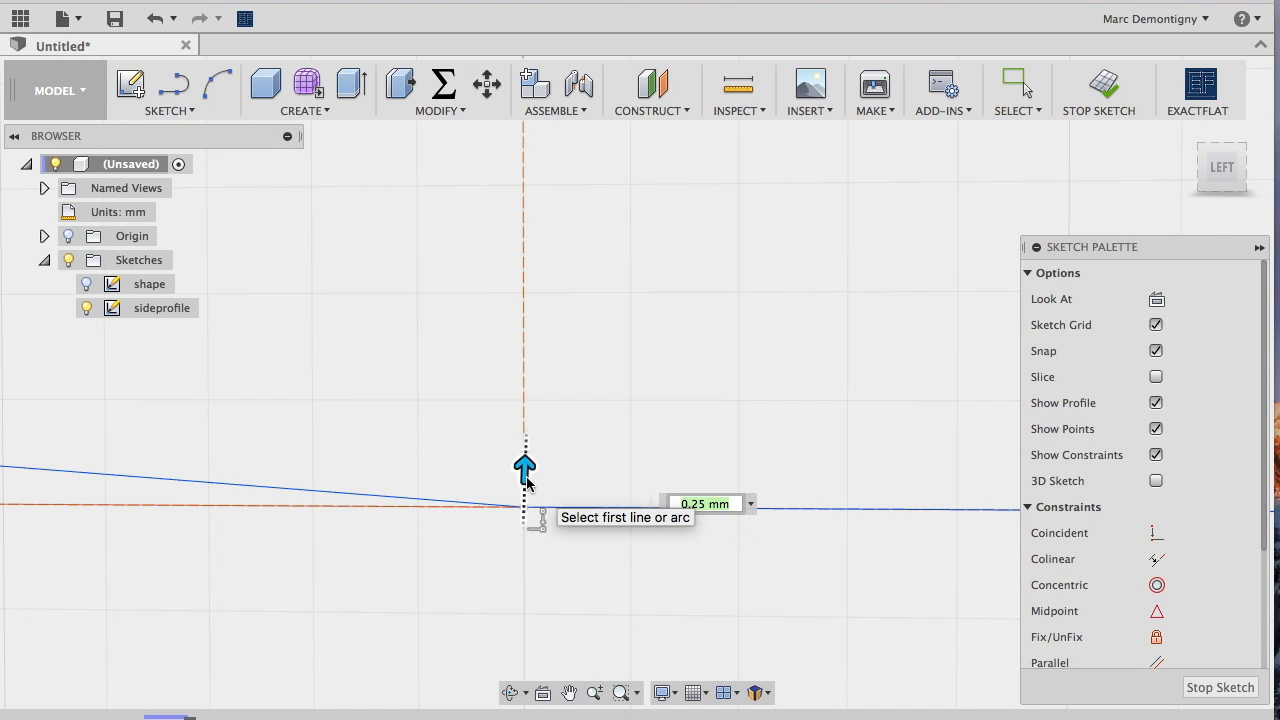
pyautogui.press('Return')
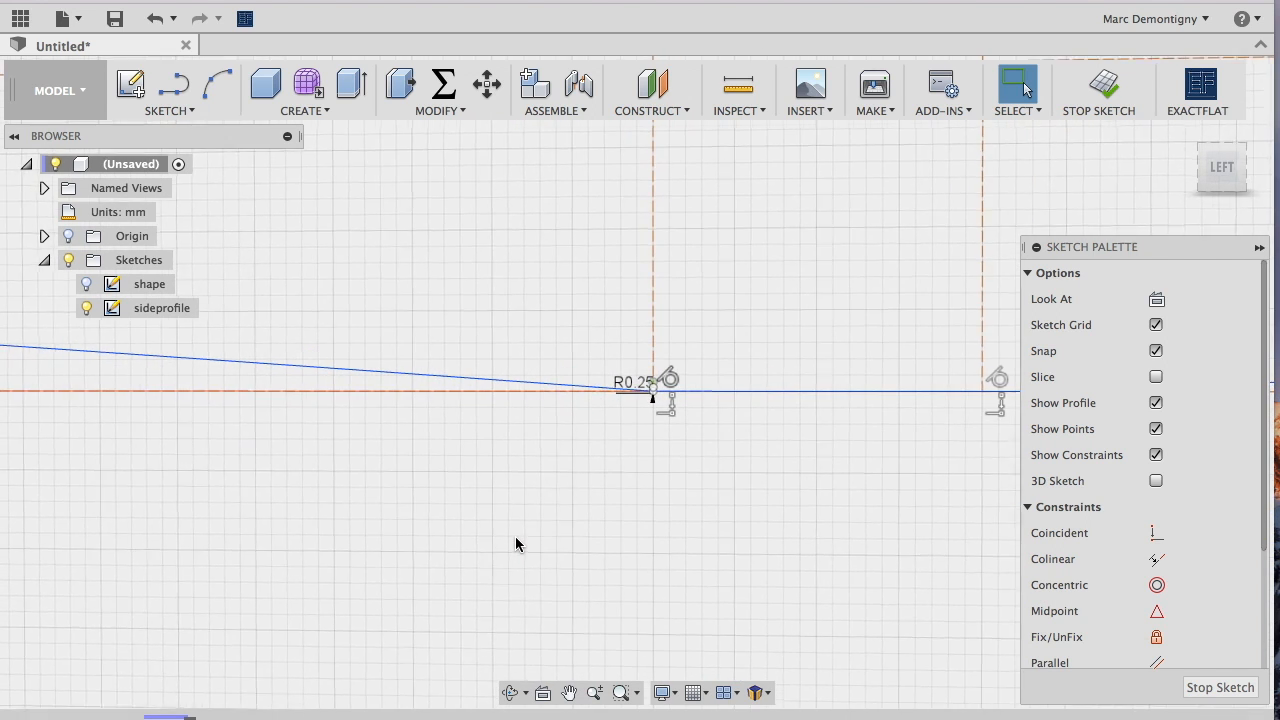
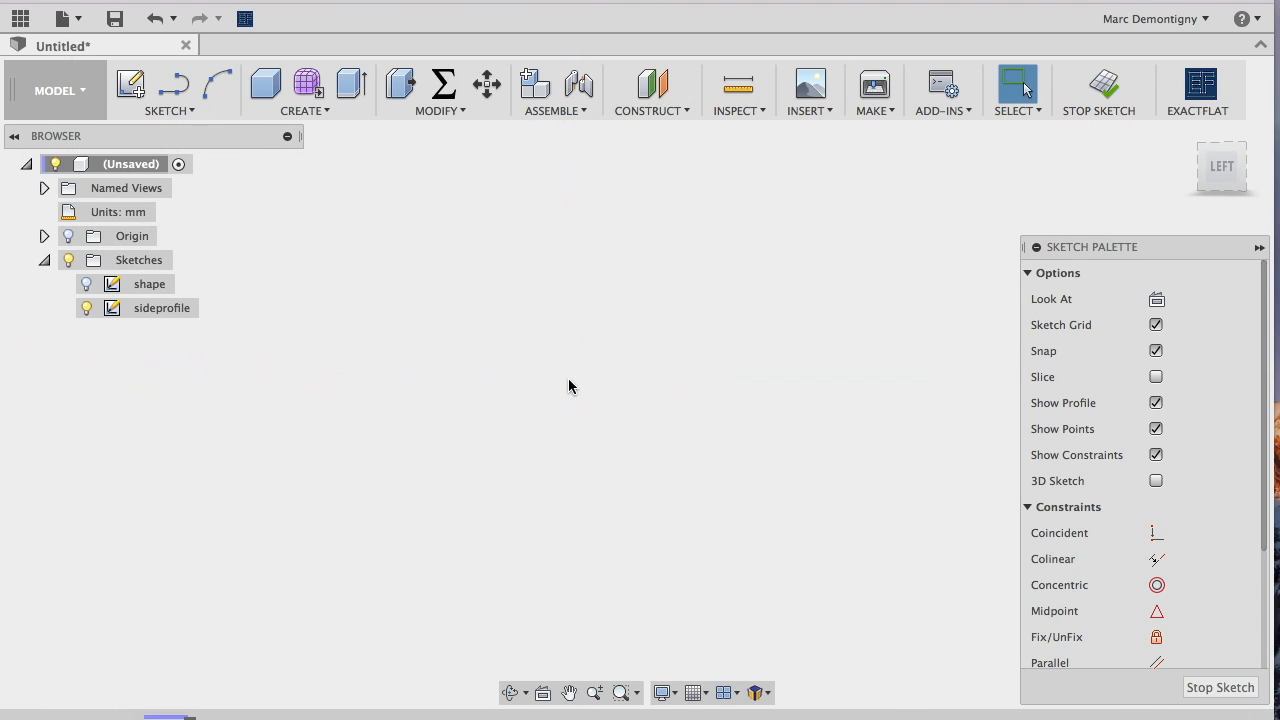
# Undo the 0.25 mm fillet at the corner of the side profile
pyautogui.scroll(-10, 568, 392)
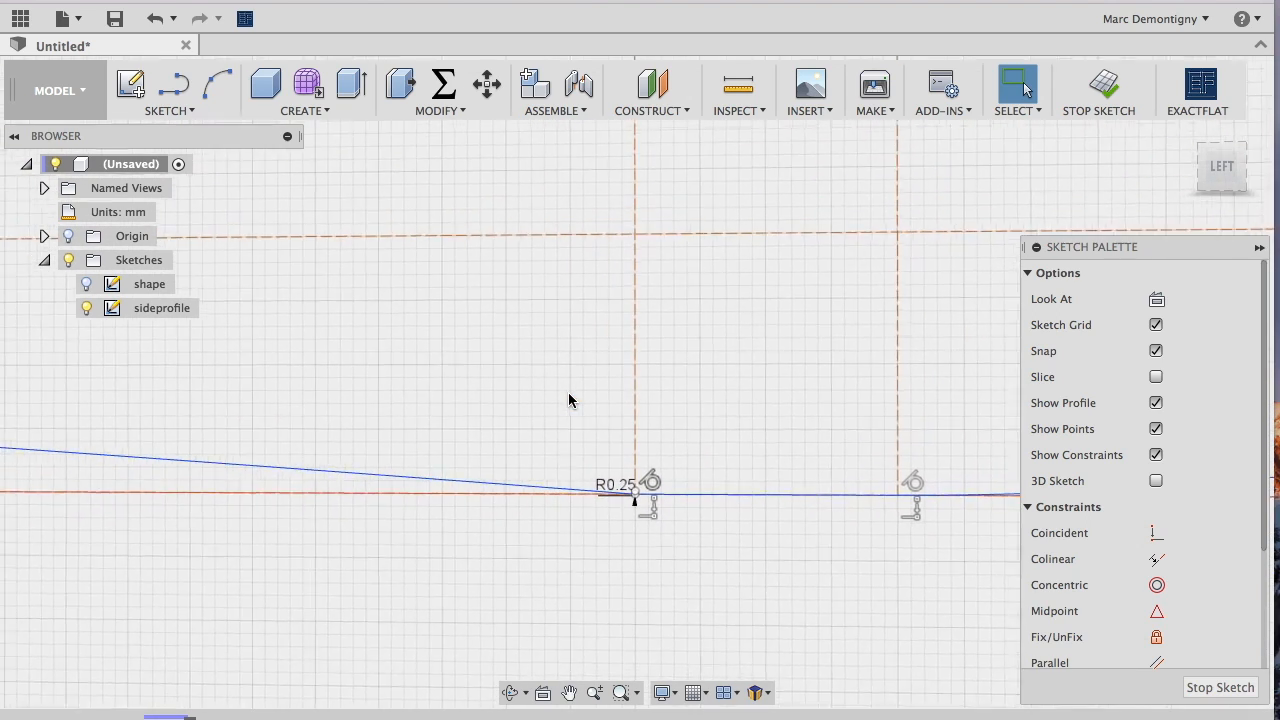
pyautogui.scroll(-5, 655, 460)
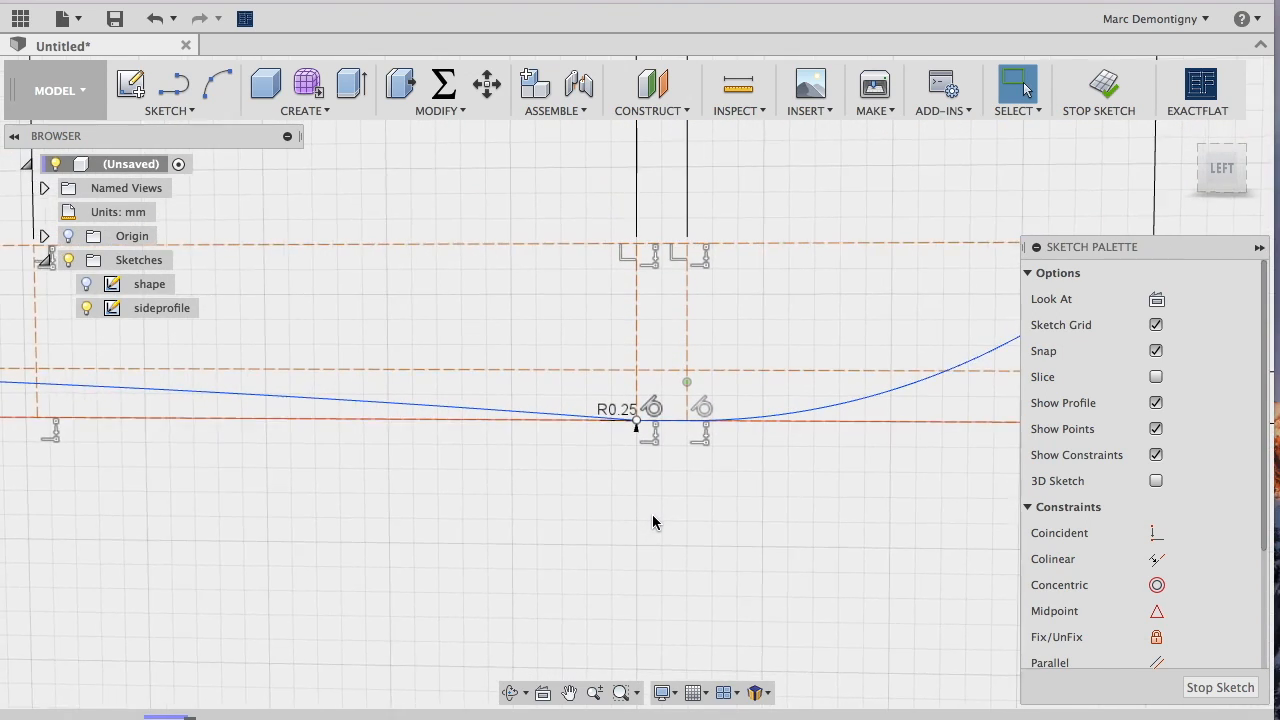
pyautogui.scroll(-4, 652, 521)
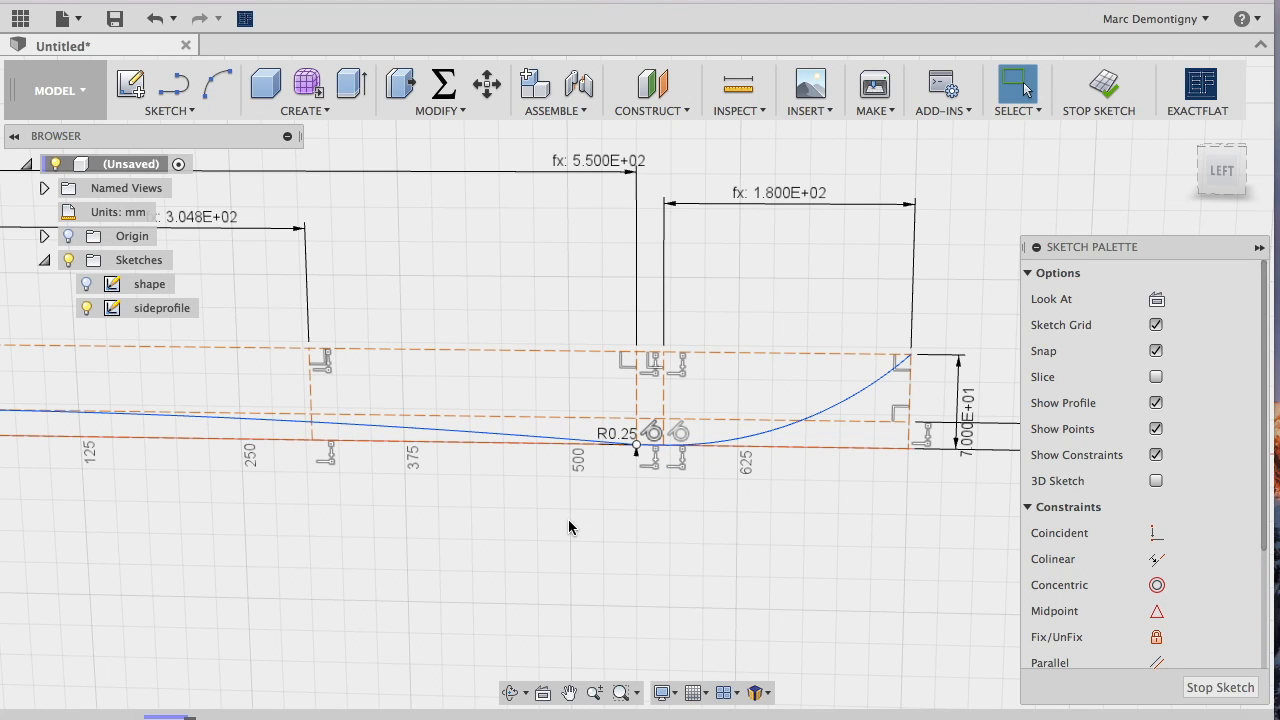
pyautogui.press('super+z')
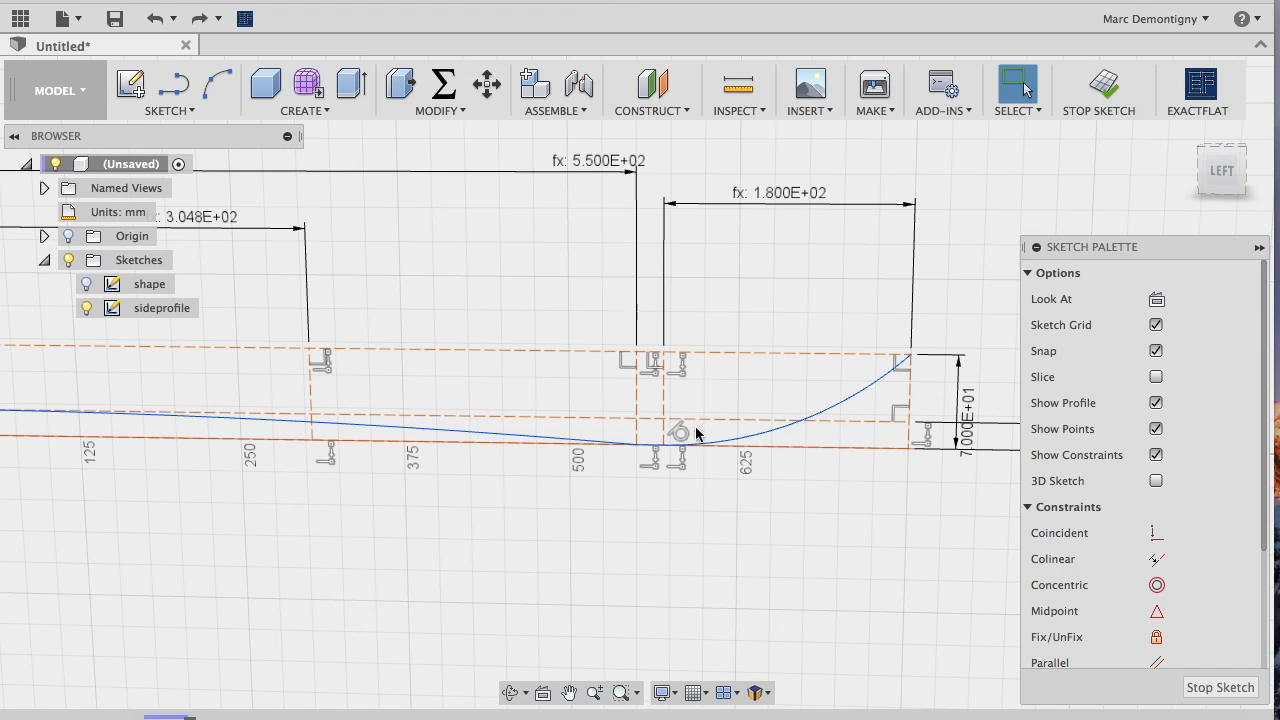
# Offset only the long shallow curve upward by 6.5 mm, with chain selection off
pyautogui.scroll(-3, 600, 600)
pyautogui.moveTo(703, 454)
pyautogui.keyDown('shift'); pyautogui.mouseDown(button='middle')
pyautogui.moveTo(737, 397)
pyautogui.moveTo(762, 398)
pyautogui.mouseUp(button='middle'); pyautogui.keyUp('shift')
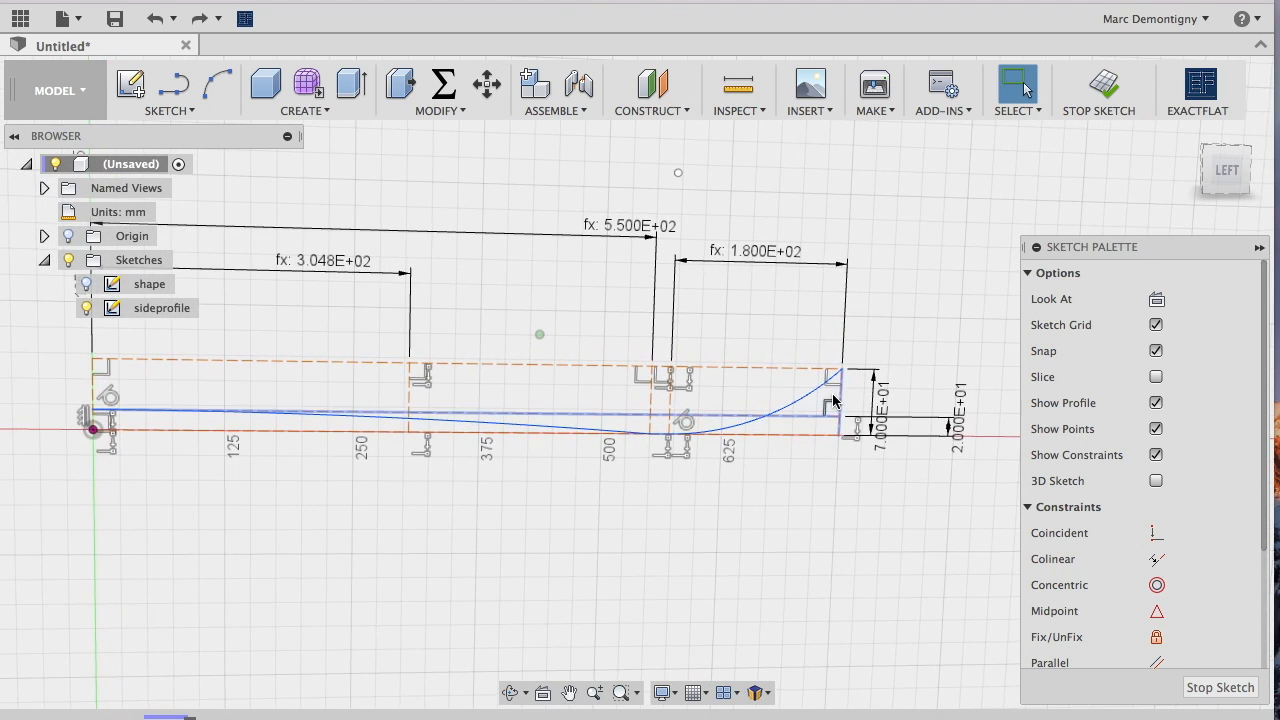
pyautogui.keyDown('shift'); pyautogui.moveTo(707, 454); pyautogui.dragTo(264, 302, button='middle'); pyautogui.keyUp('shift')
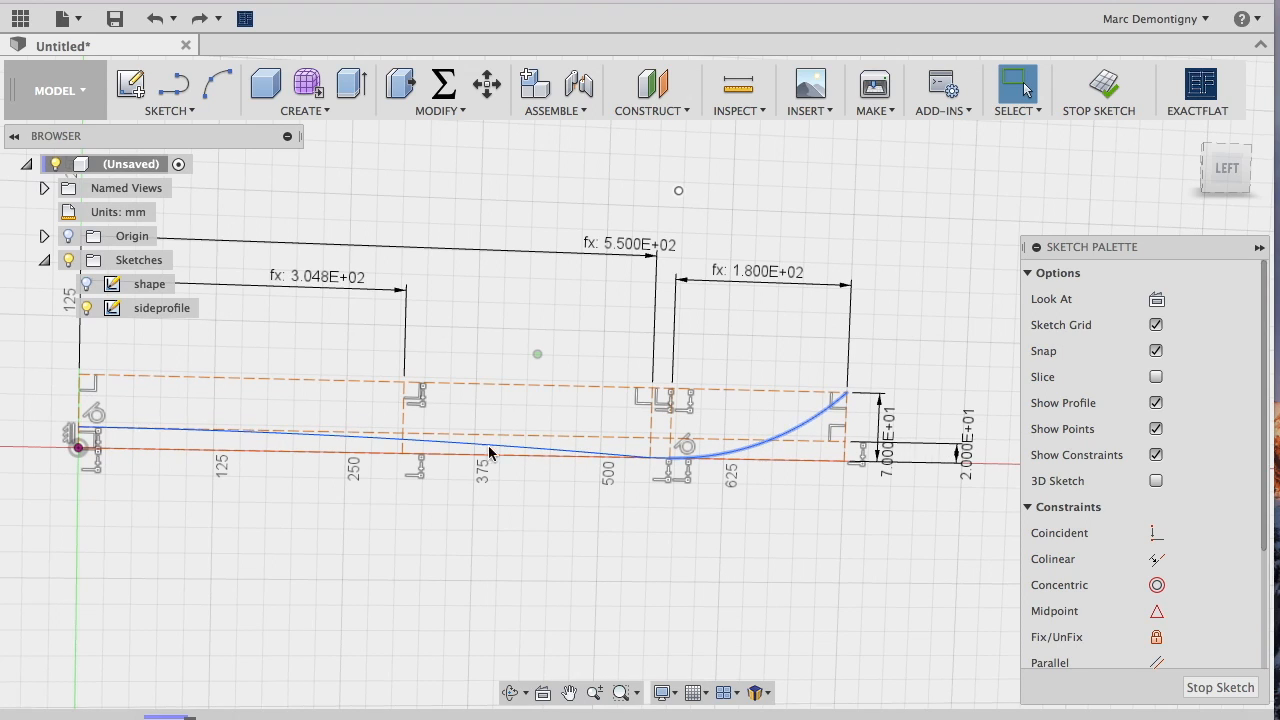
pyautogui.click(278, 434)
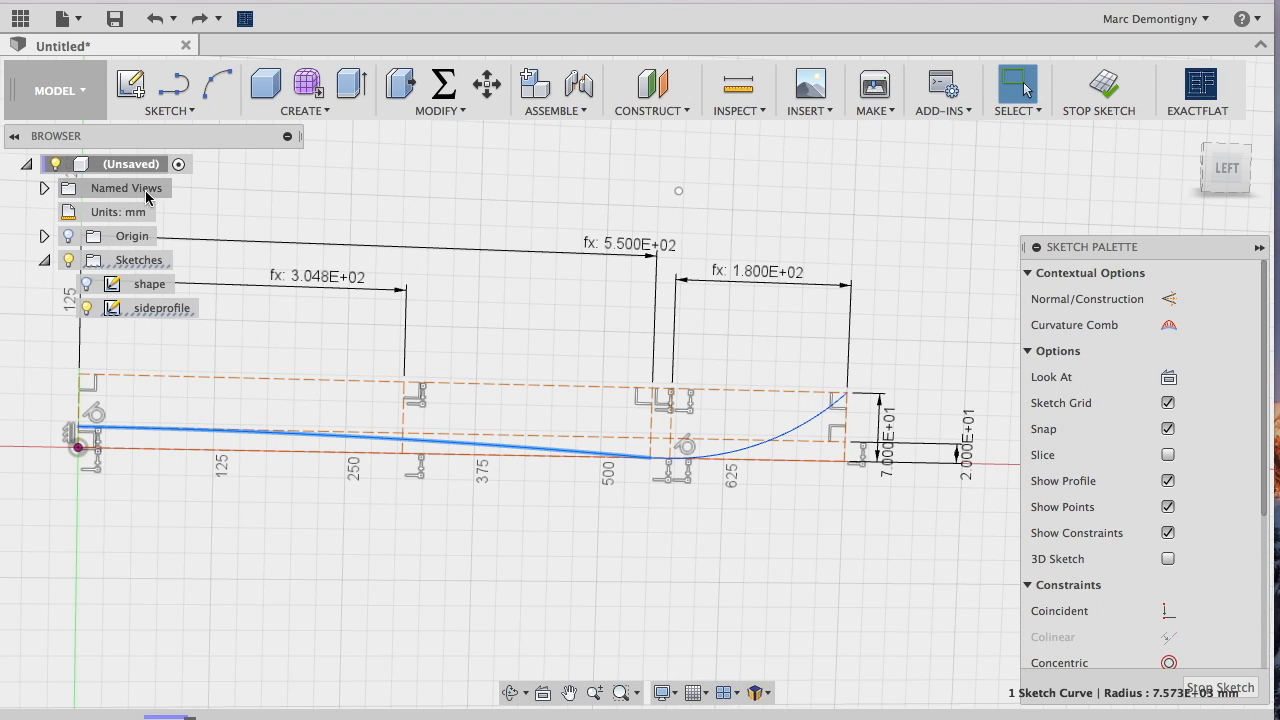
pyautogui.click(168, 111)
pyautogui.click(148, 489)
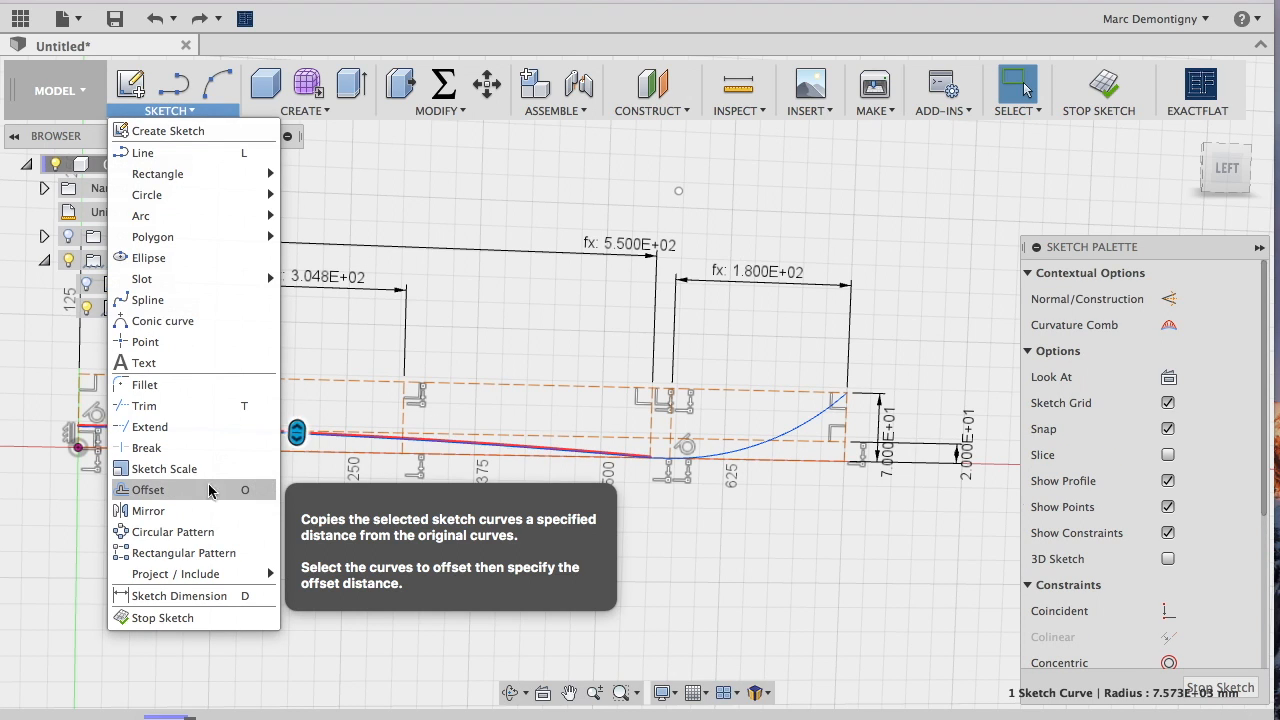
pyautogui.write('6.5')
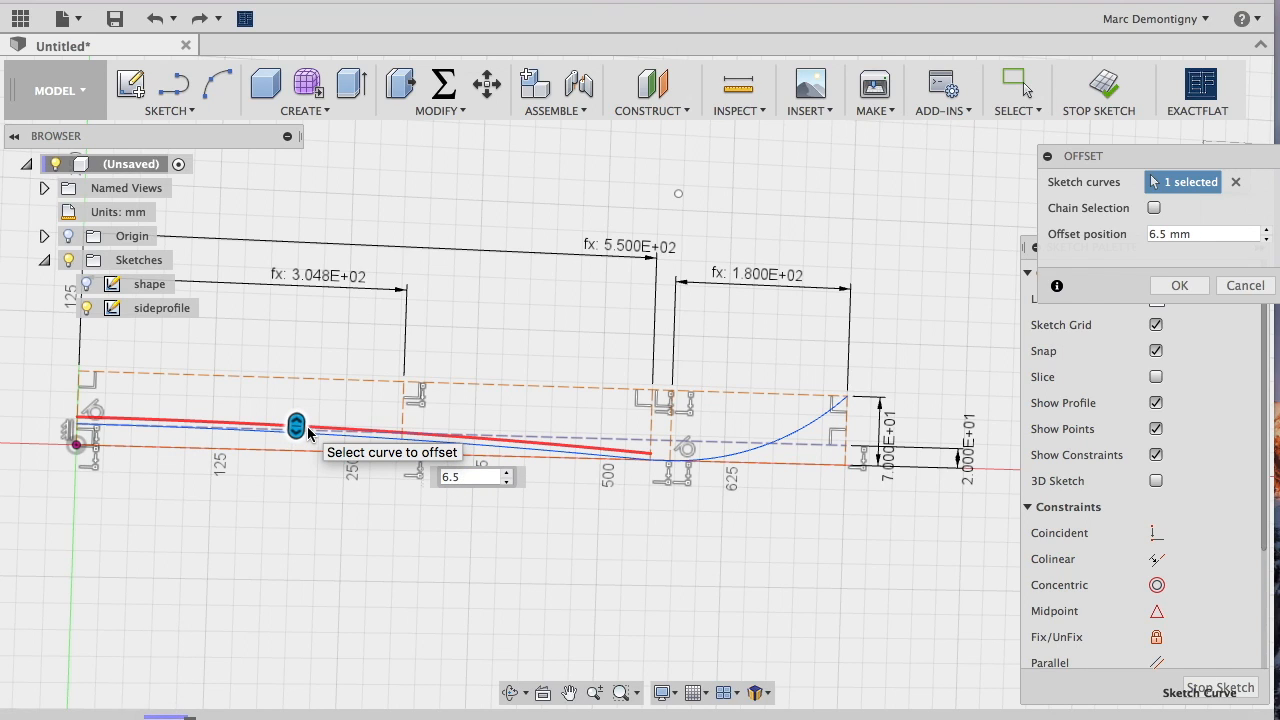
pyautogui.press('Return')
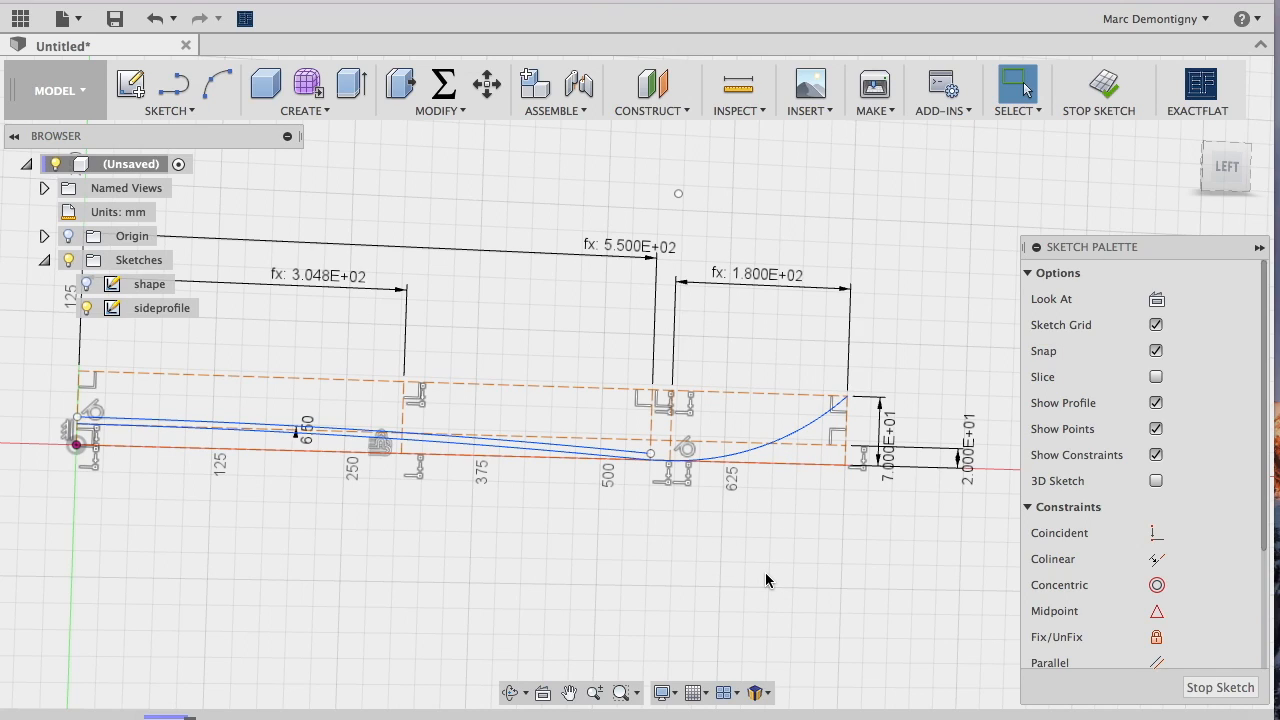
# Offset the whole connected bottom profile chain downward by 2 mm, with chain selection on
pyautogui.moveTo(765, 572); pyautogui.dragTo(779, 480, button='right')
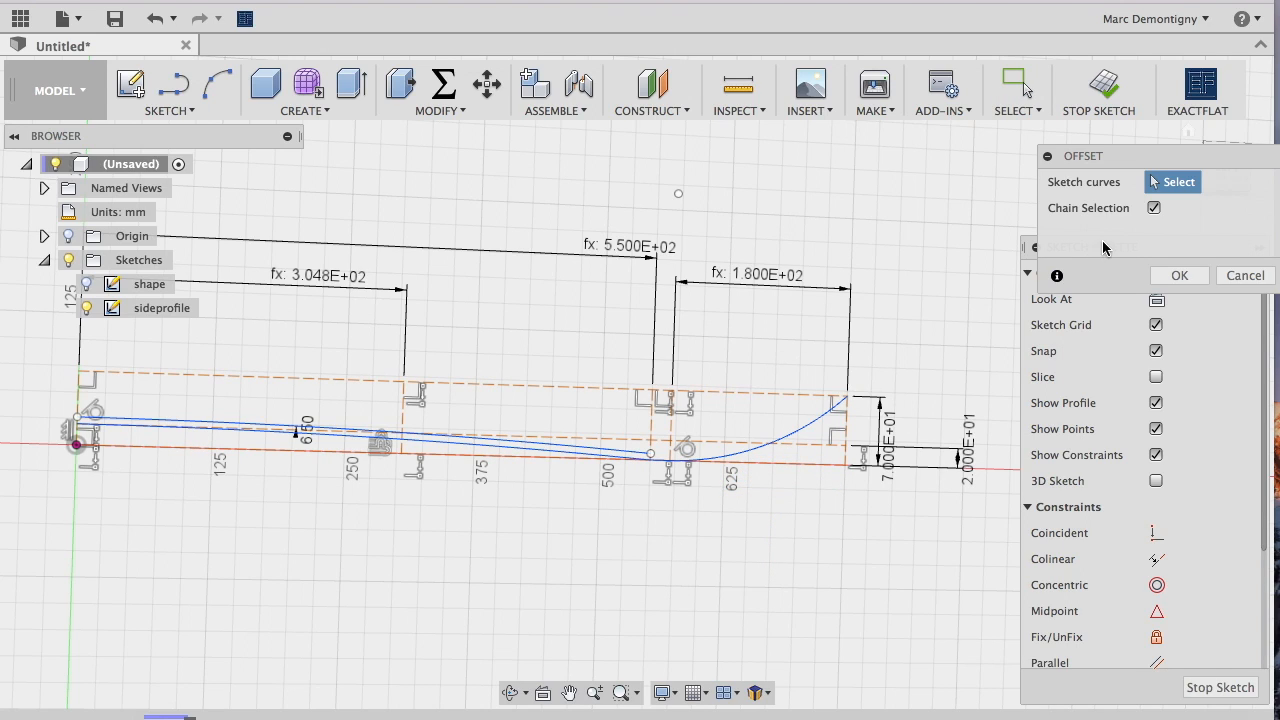
pyautogui.click(753, 451)
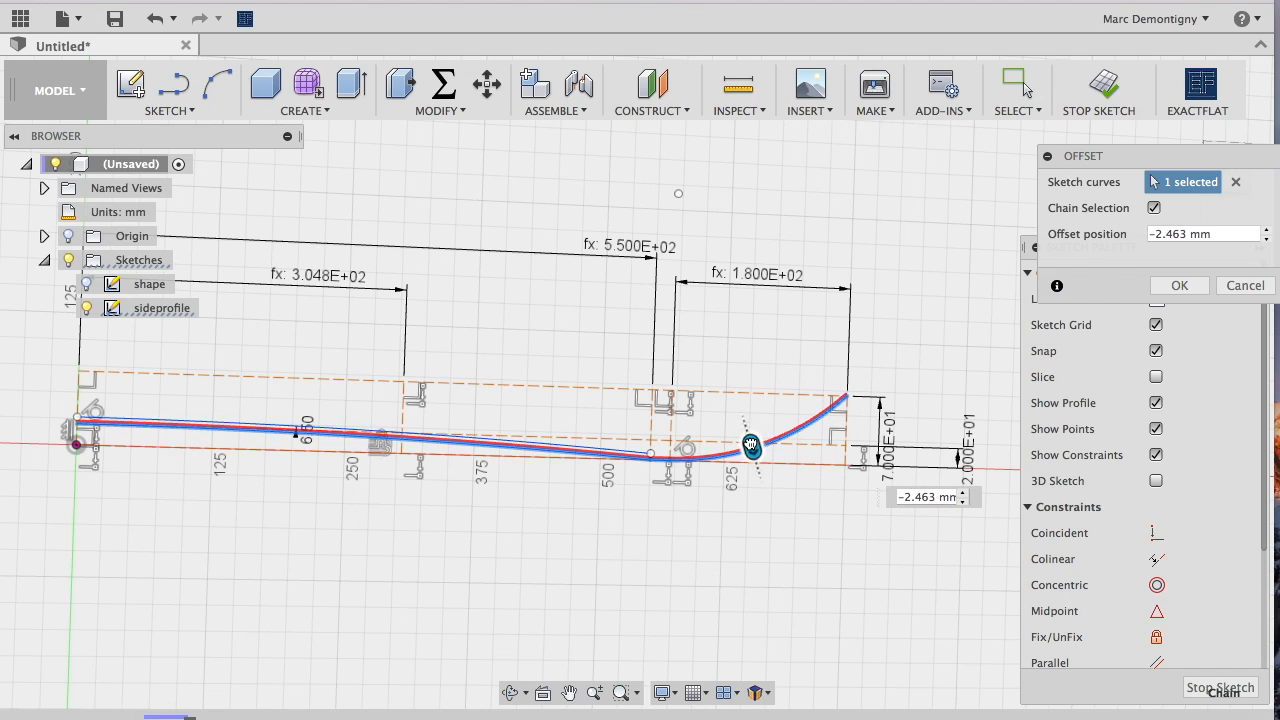
pyautogui.write('2')
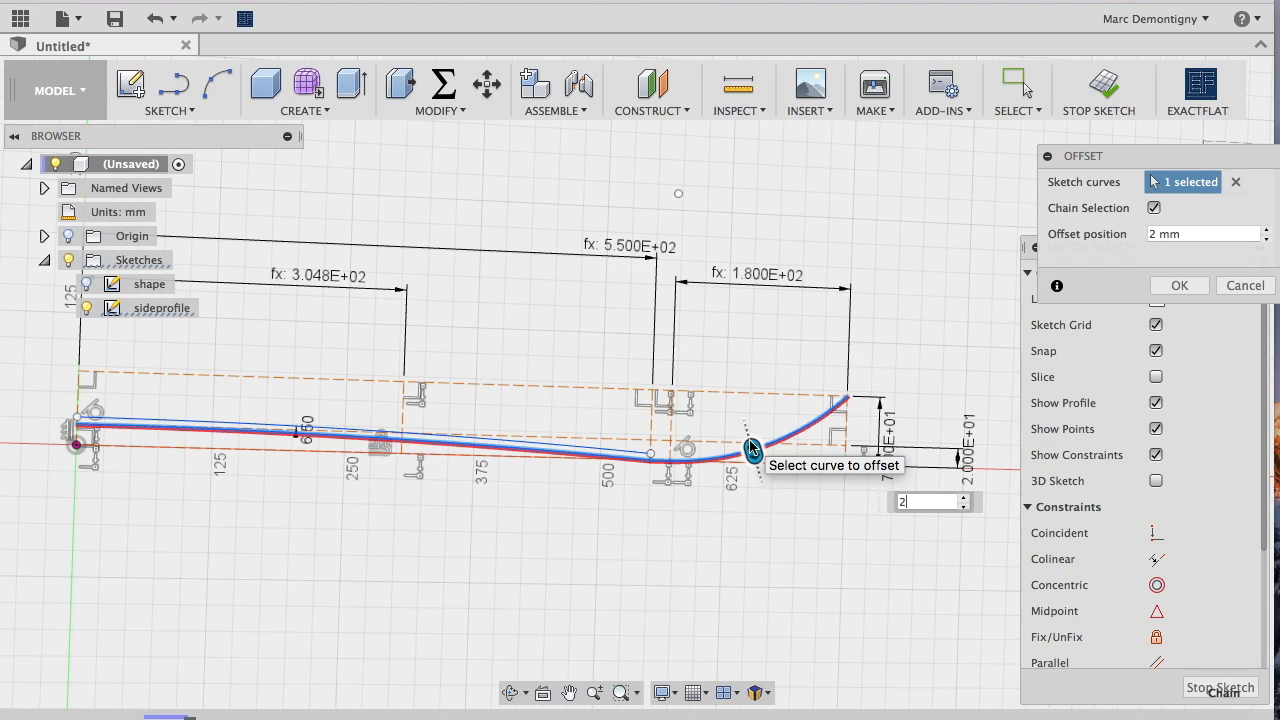
pyautogui.press('Return')
pyautogui.scroll(3, 713, 461)
pyautogui.scroll(3, 757, 400)
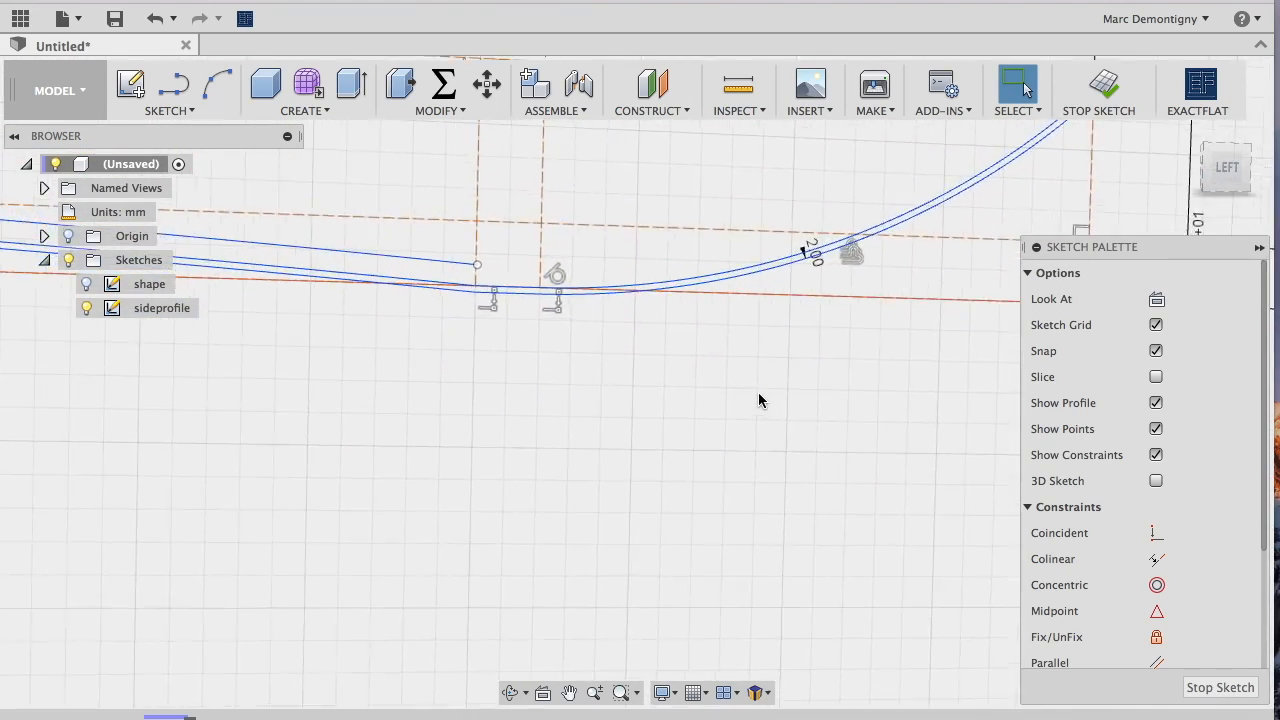
pyautogui.scroll(3, 410, 300)
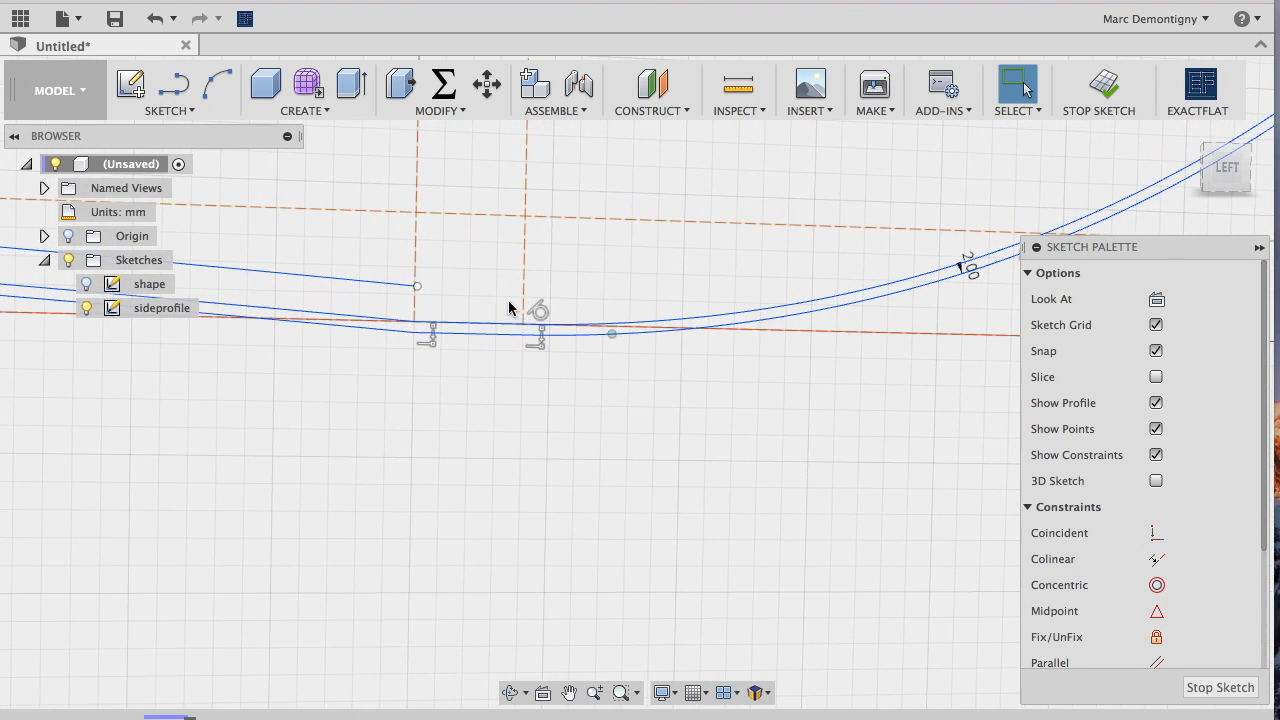
pyautogui.scroll(-3, 460, 288)
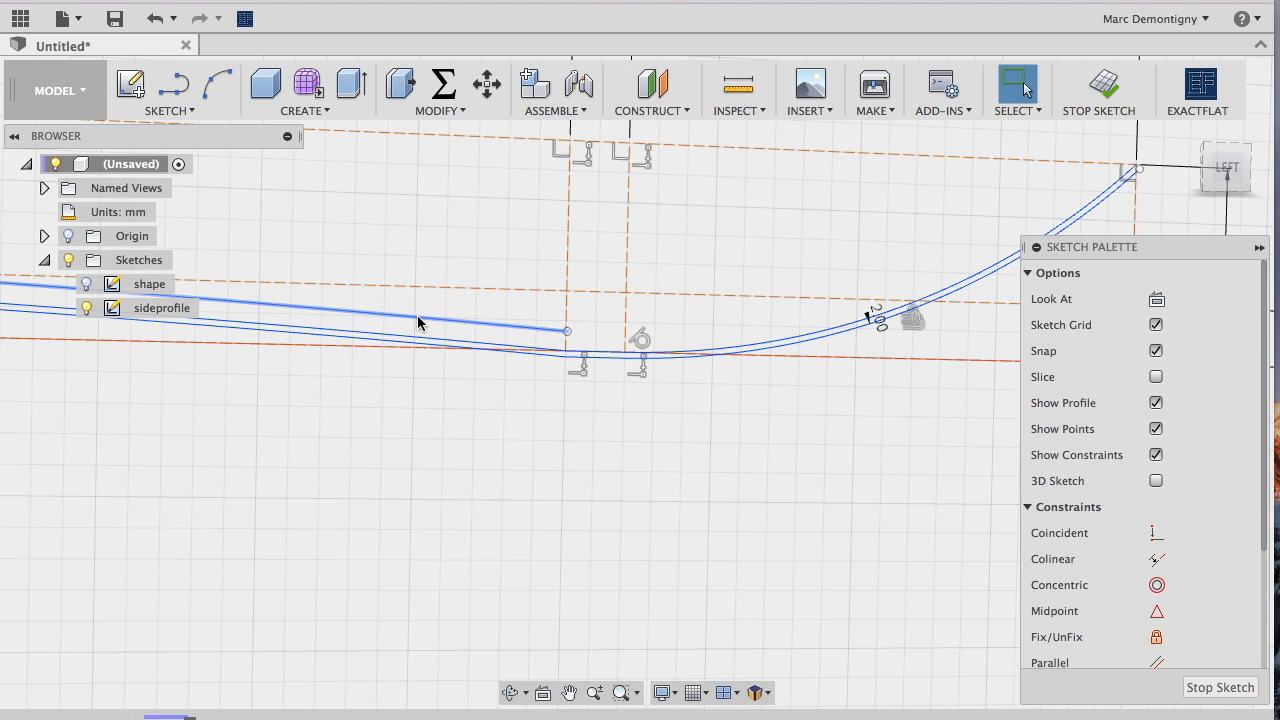
pyautogui.scroll(1, 637, 363)
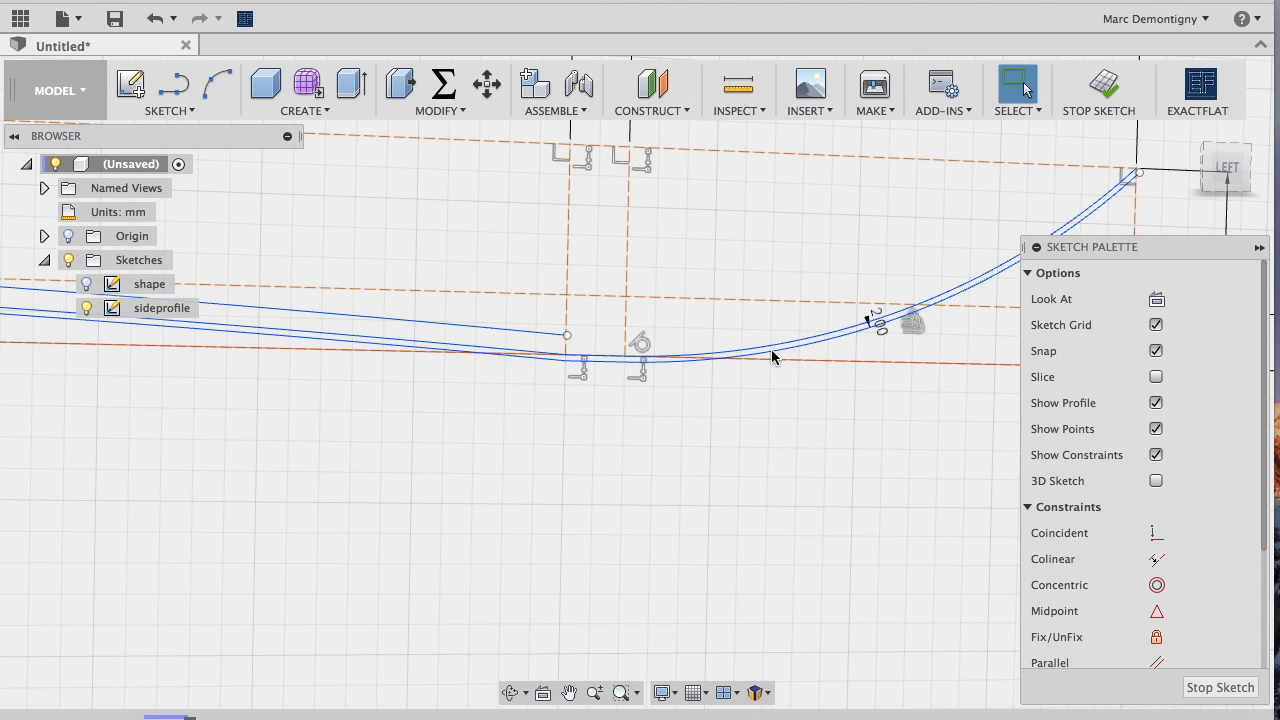
pyautogui.scroll(-2, 596, 282)
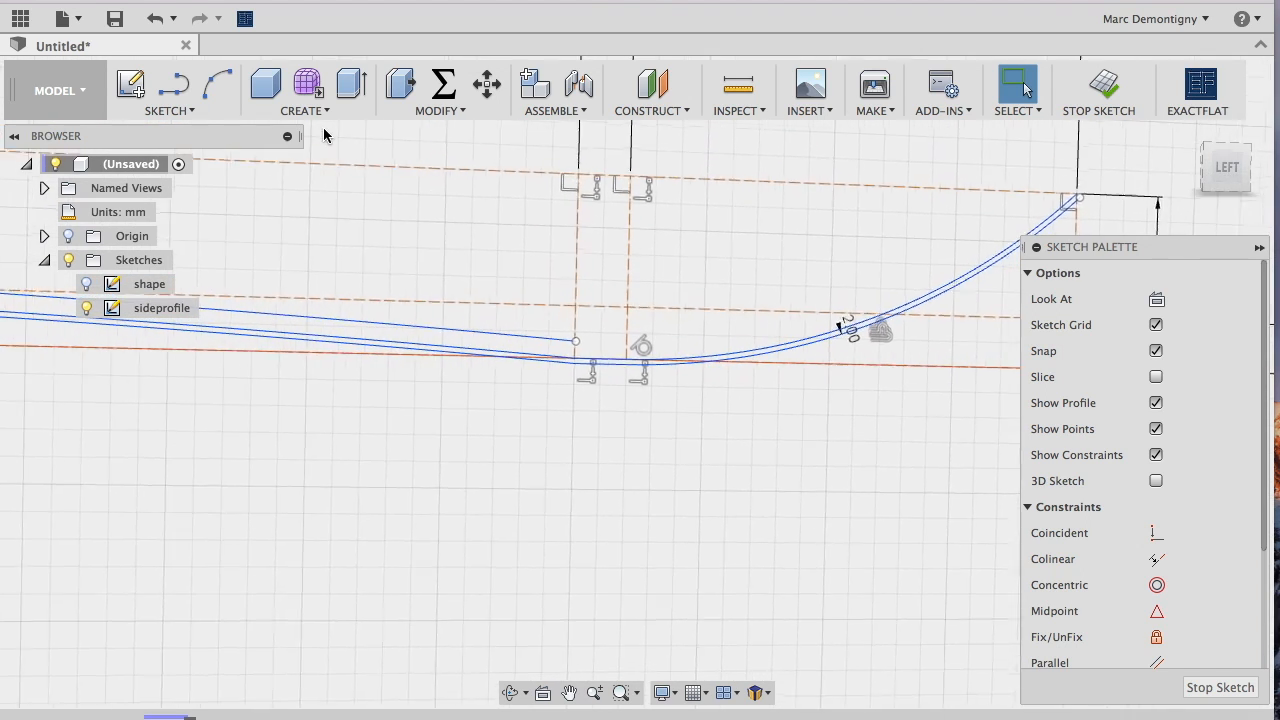
# Draw a line from a point on the 6.5 mm offset curve down to the profile's corner with the flat bottom segment
pyautogui.click(175, 88)
pyautogui.scroll(-2, 386, 318)
pyautogui.scroll(-3, 386, 318)
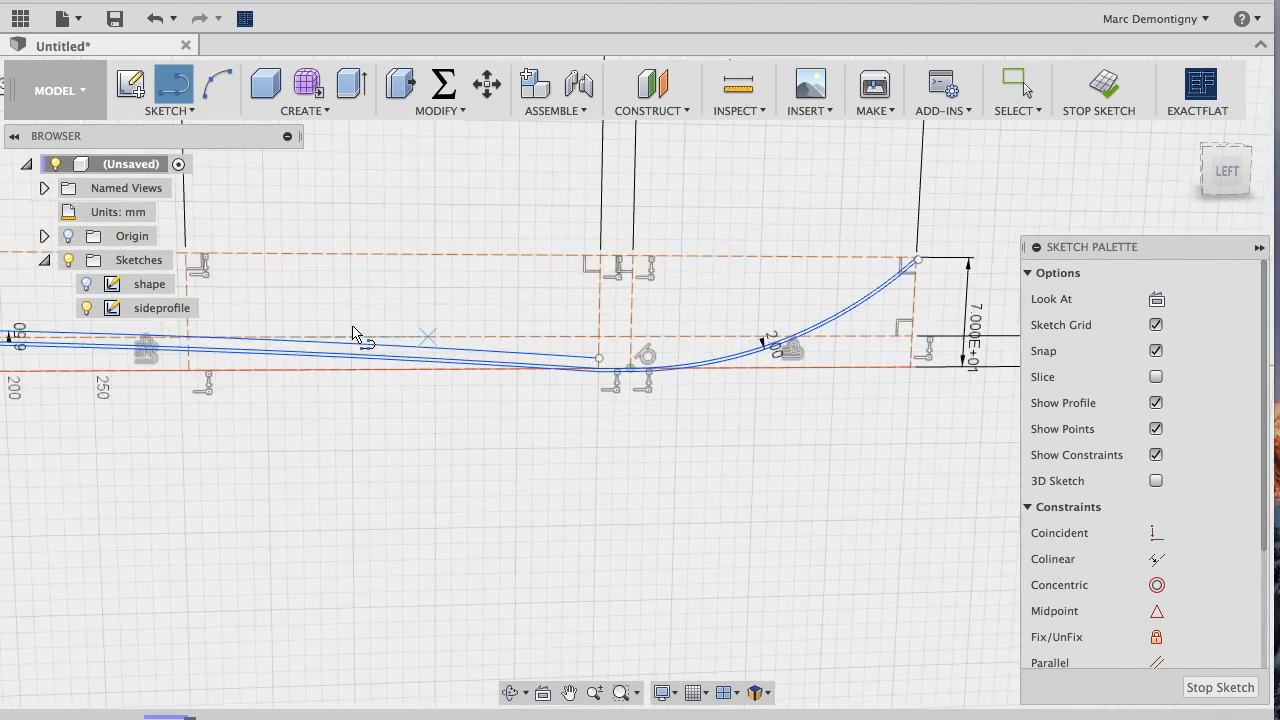
pyautogui.click(432, 357)
pyautogui.scroll(5, 600, 370)
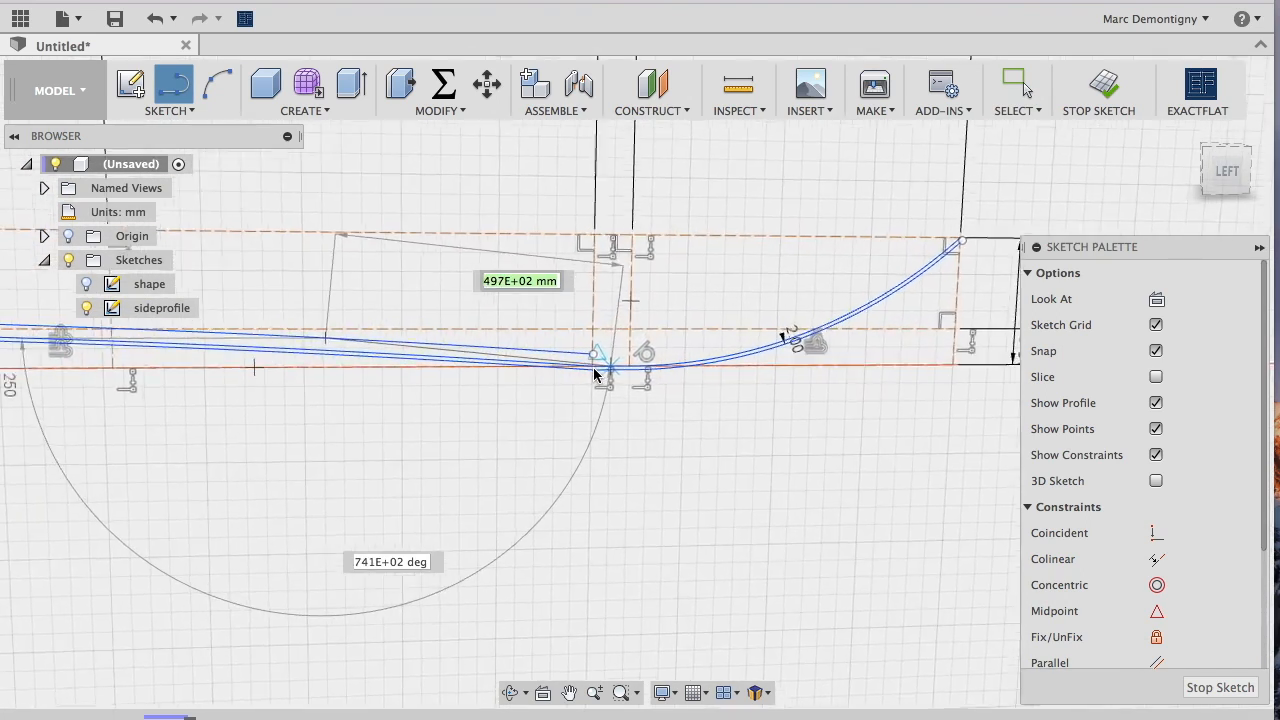
pyautogui.click(582, 364)
pyautogui.scroll(-3, 482, 325)
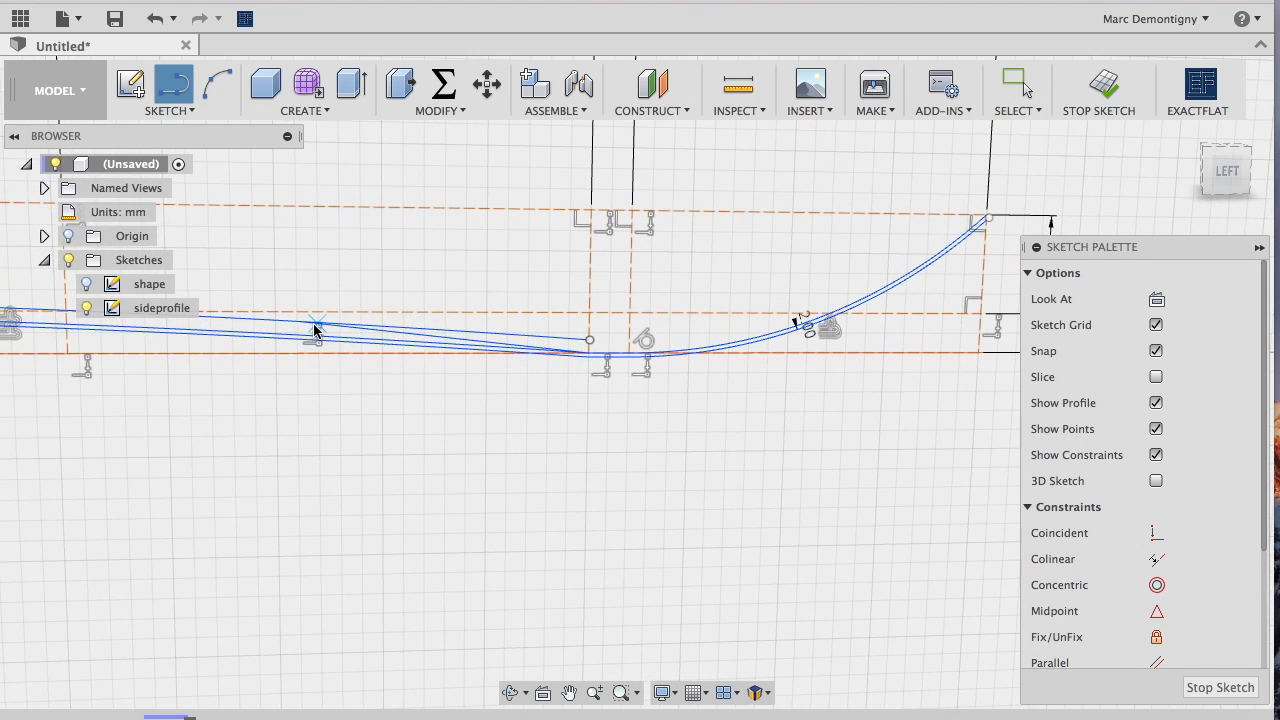
pyautogui.scroll(3, 480, 355)
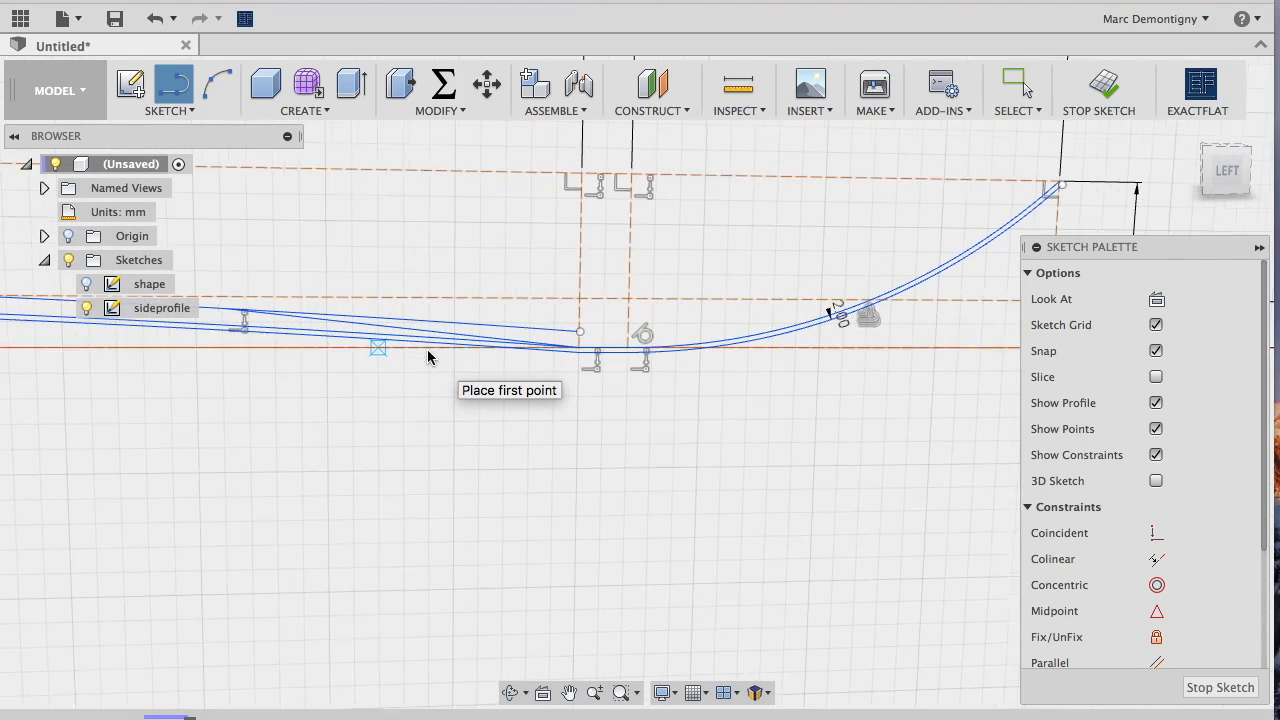
pyautogui.scroll(3, 404, 345)
pyautogui.hscroll(-5, 405, 337)
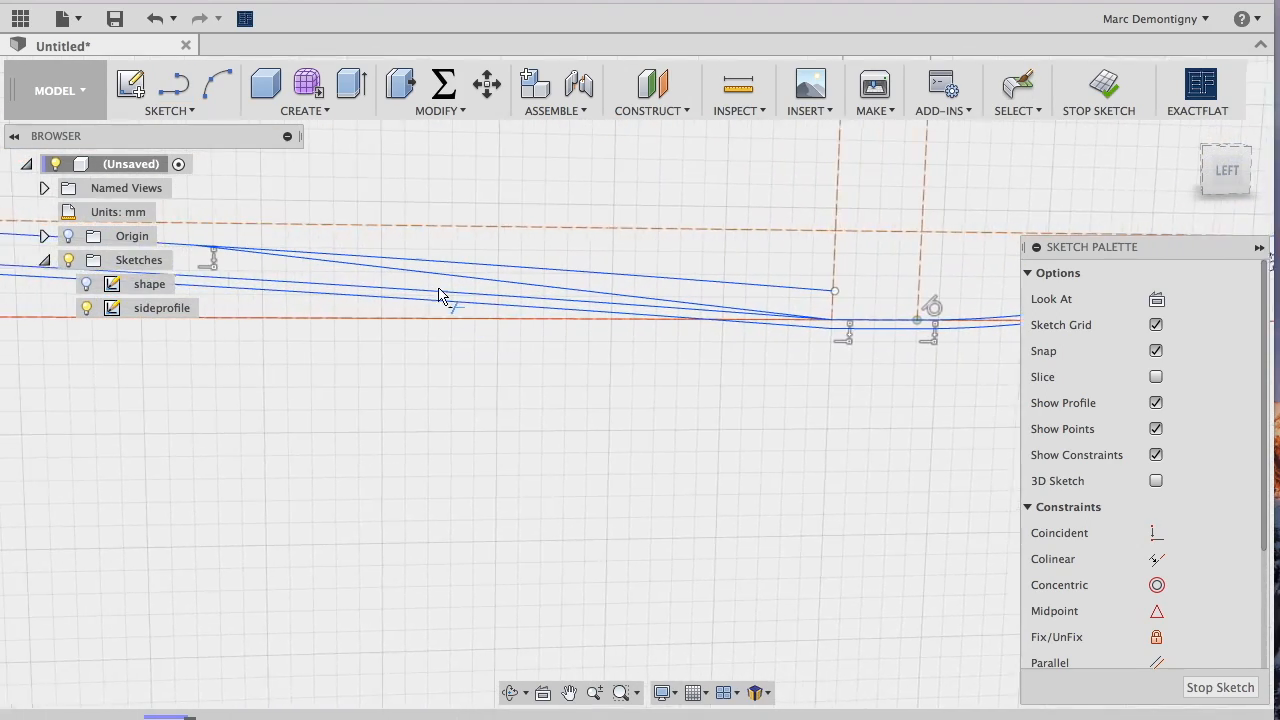
# Try to trim the original shallow curve between its 6.5 mm and 2 mm offsets in the tapering section
pyautogui.click(457, 291)
pyautogui.scroll(-5, 493, 284)
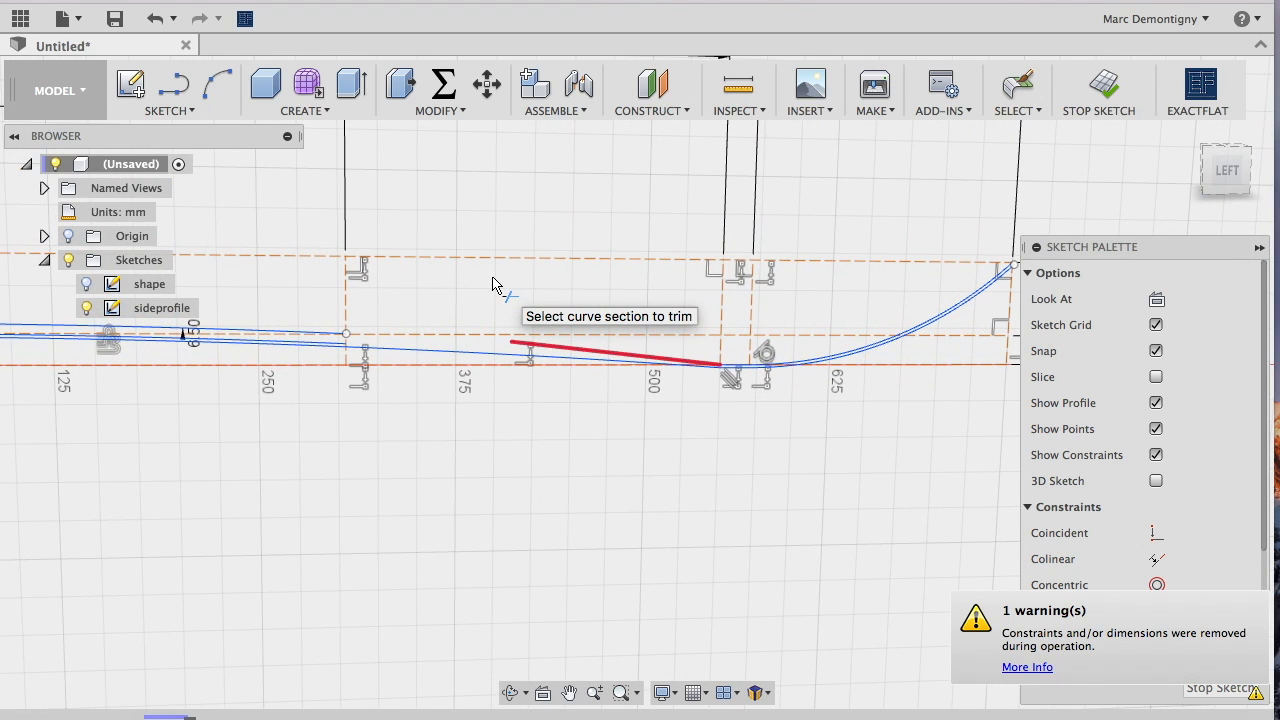
pyautogui.press('super+z')
pyautogui.press('super+z')
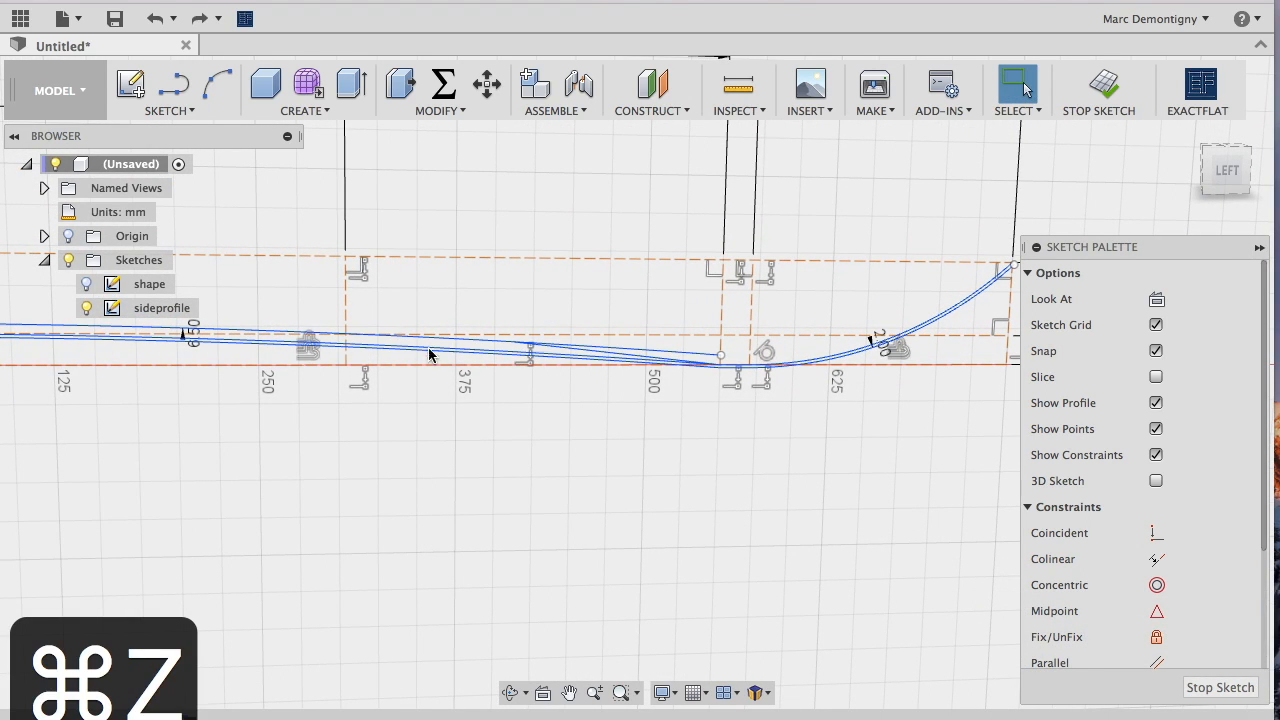
# Try to trim the original shallow curve between the two offsets in the section next to the origin
pyautogui.press('t')
pyautogui.scroll(3, 278, 353)
pyautogui.hscroll(-10, 280, 352)
pyautogui.scroll(2, 360, 390)
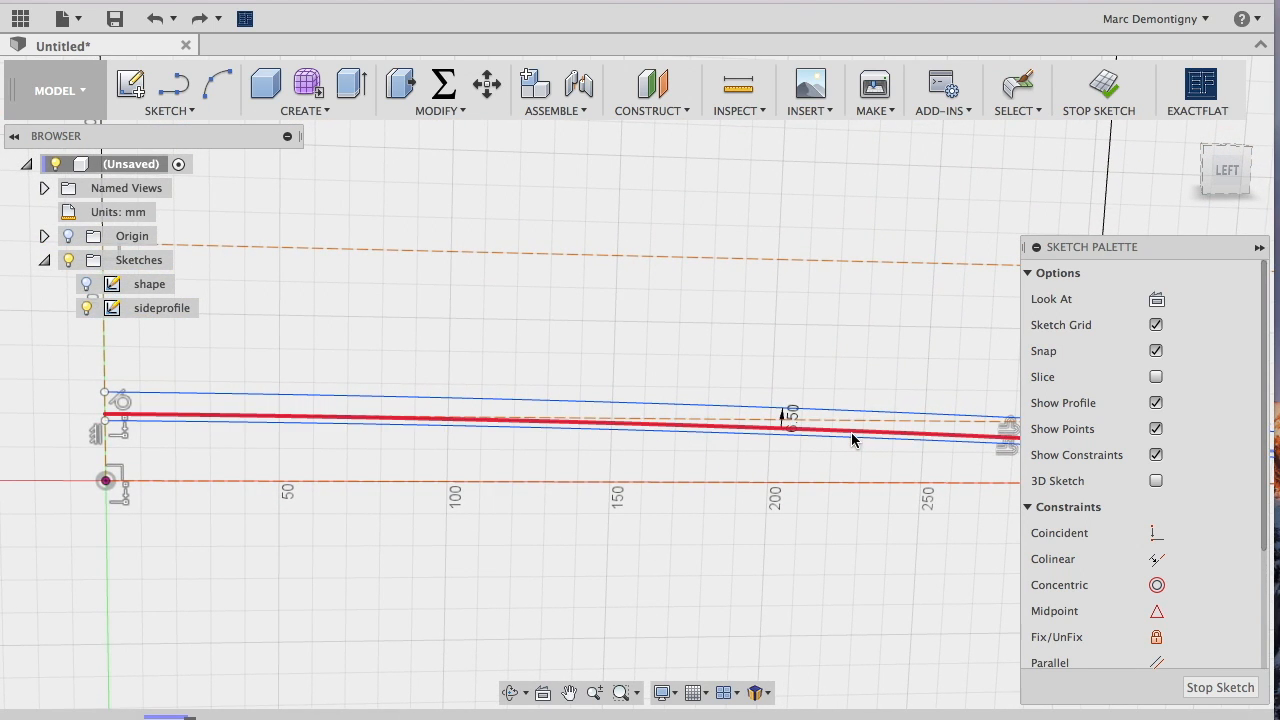
pyautogui.click(852, 440)
pyautogui.scroll(-4, 852, 440)
pyautogui.hscroll(6, 852, 440)
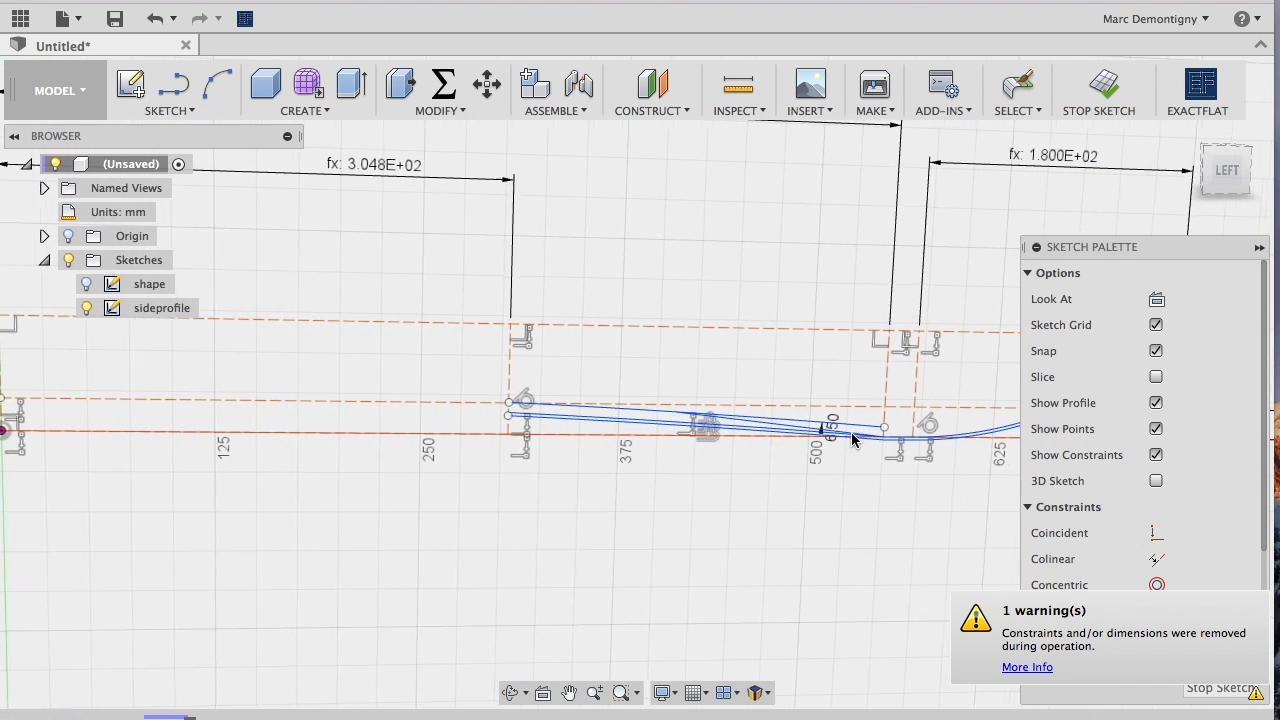
pyautogui.hscroll(4, 852, 440)
pyautogui.press('super+z')
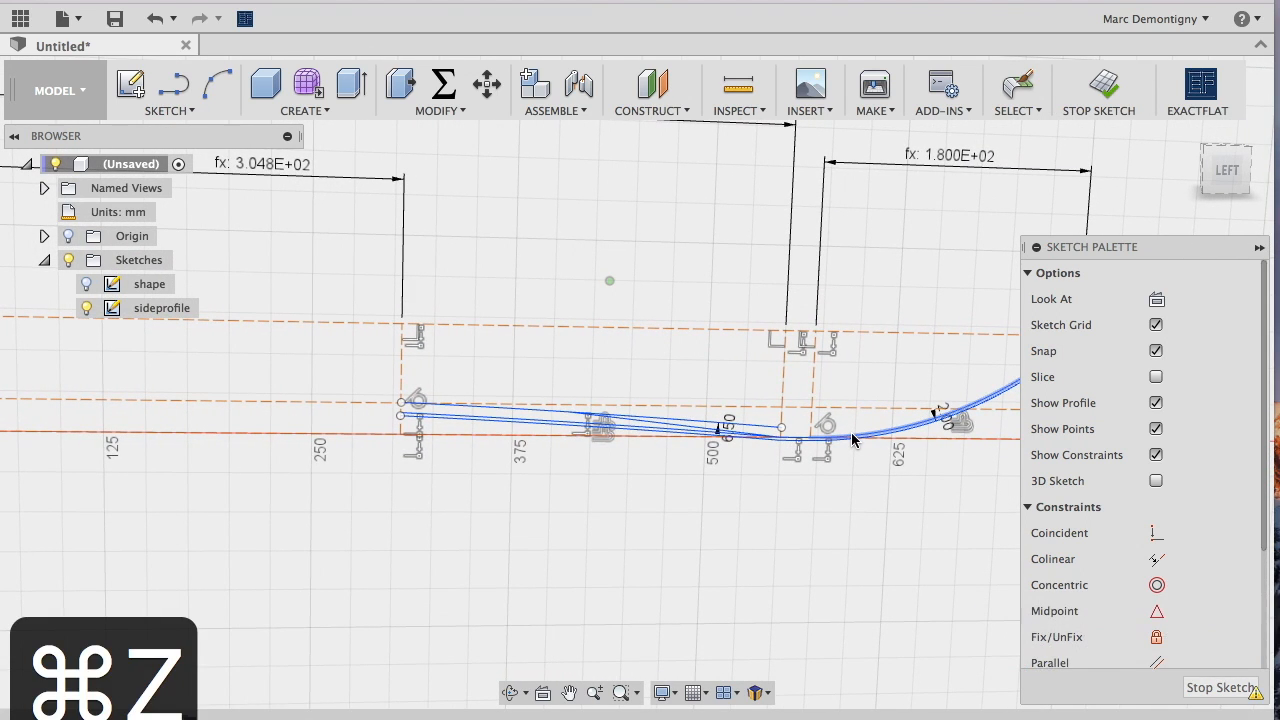
pyautogui.press('super+z')
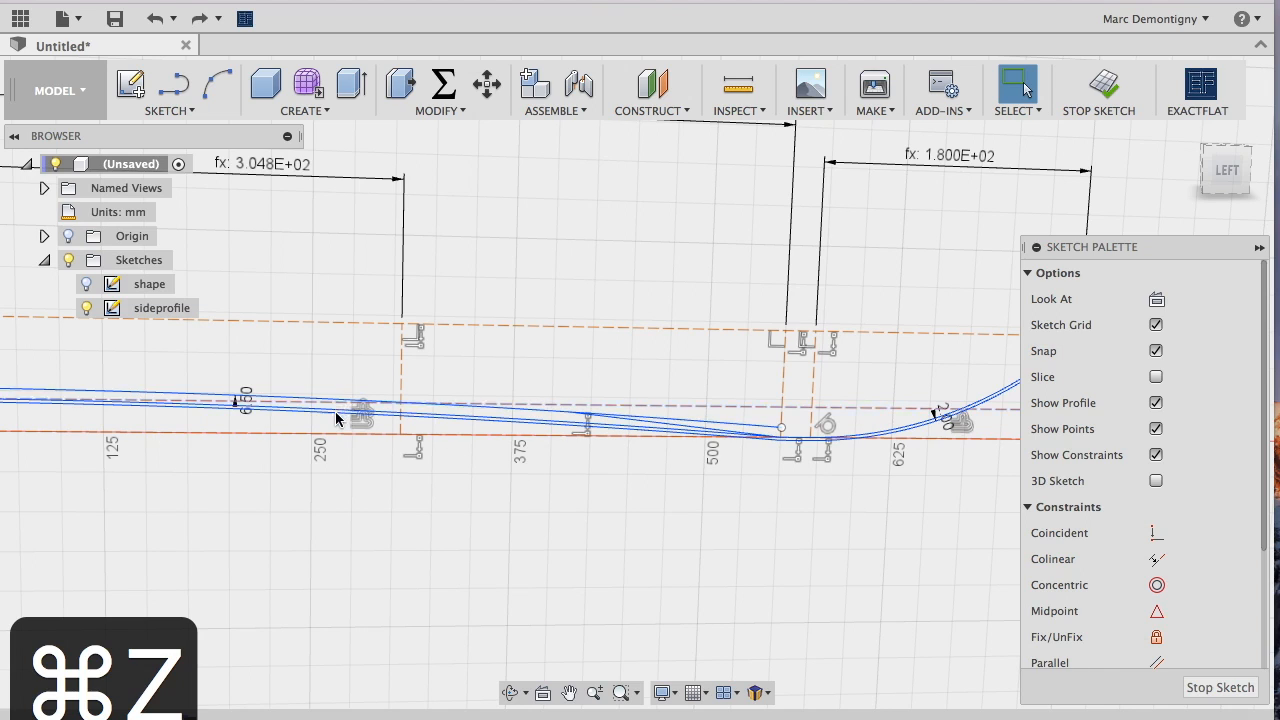
# Trim the 6.5 mm offset curve's tail beyond the taper line and the original shallow curve between the offsets
pyautogui.press('t')
pyautogui.hscroll(1, 743, 389)
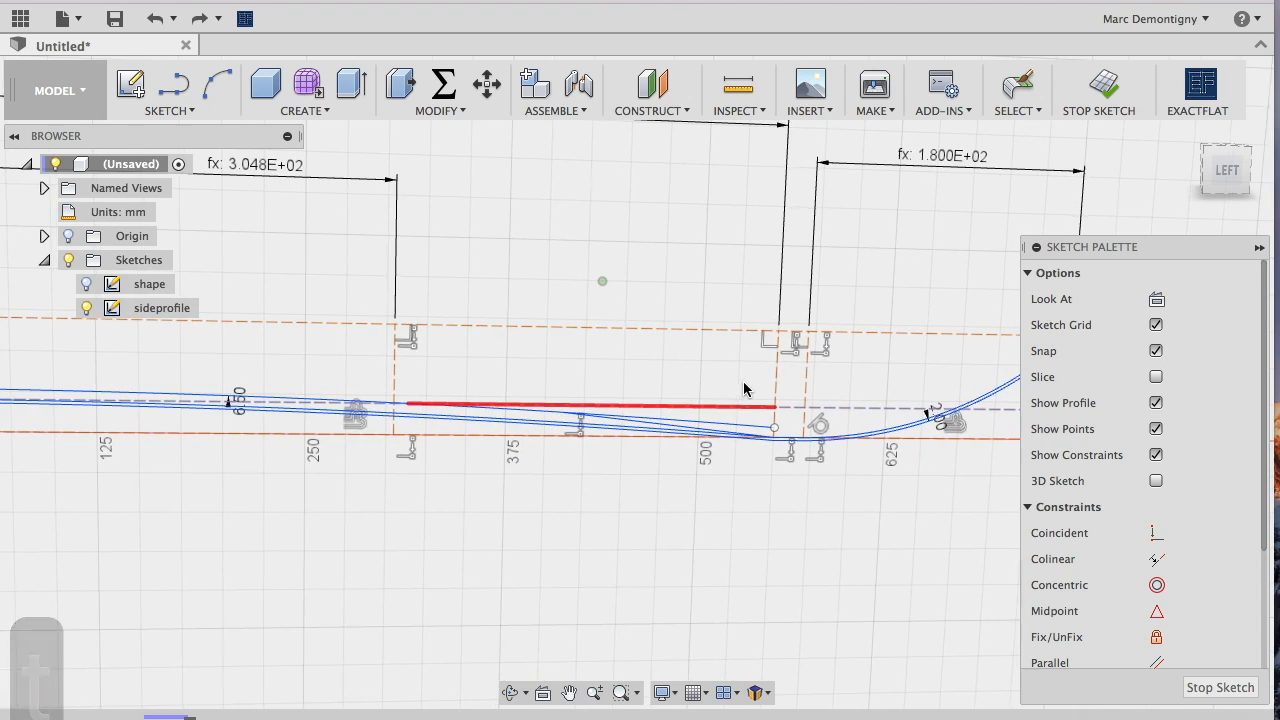
pyautogui.hscroll(2, 743, 389)
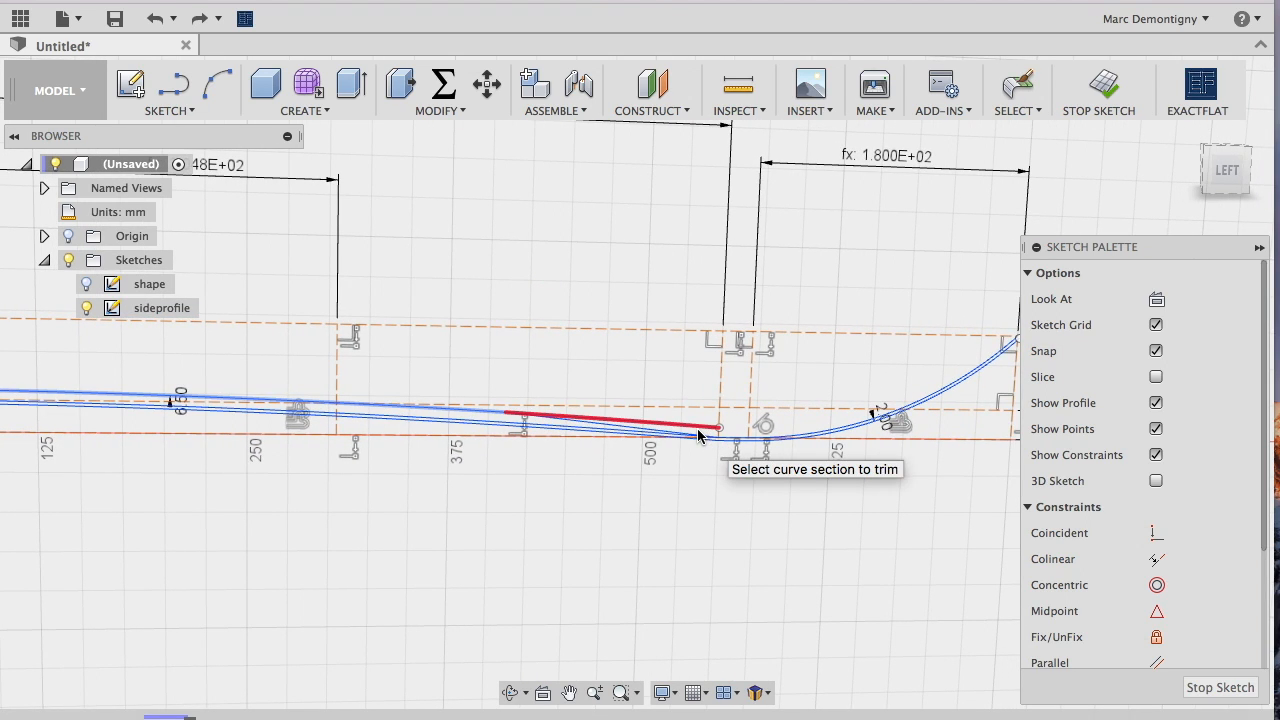
pyautogui.click(699, 436)
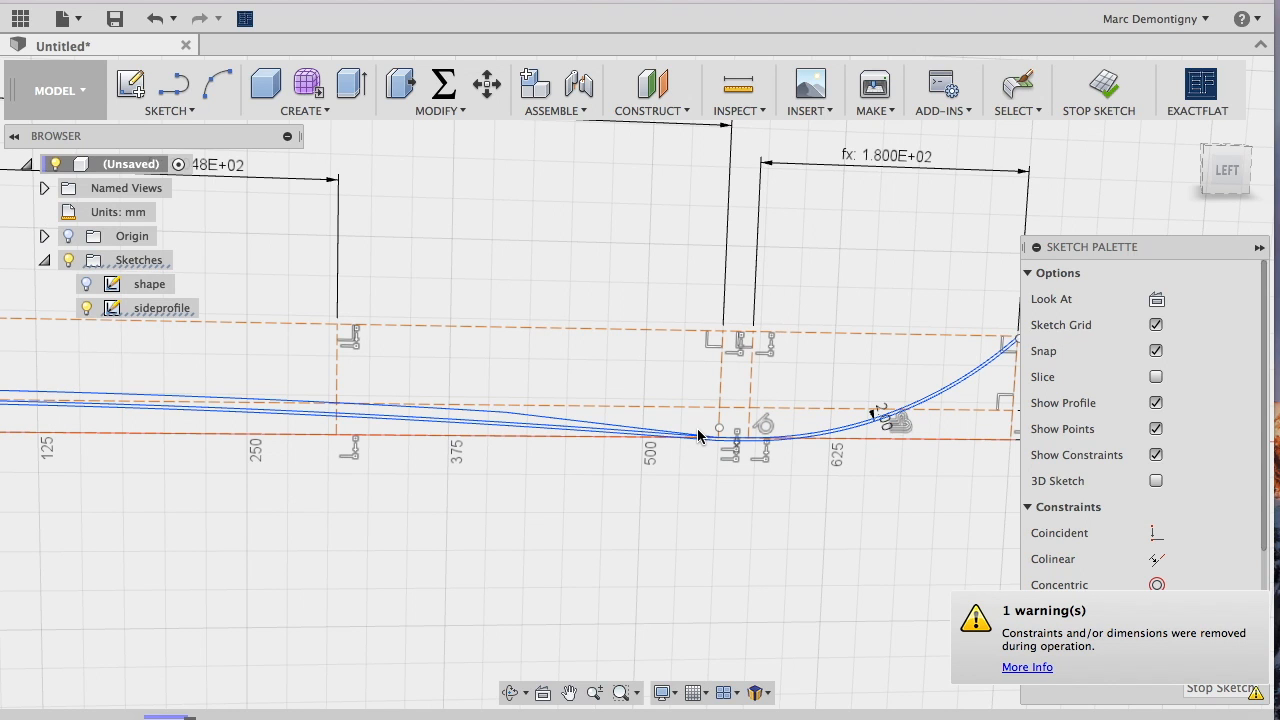
pyautogui.scroll(1, 700, 436)
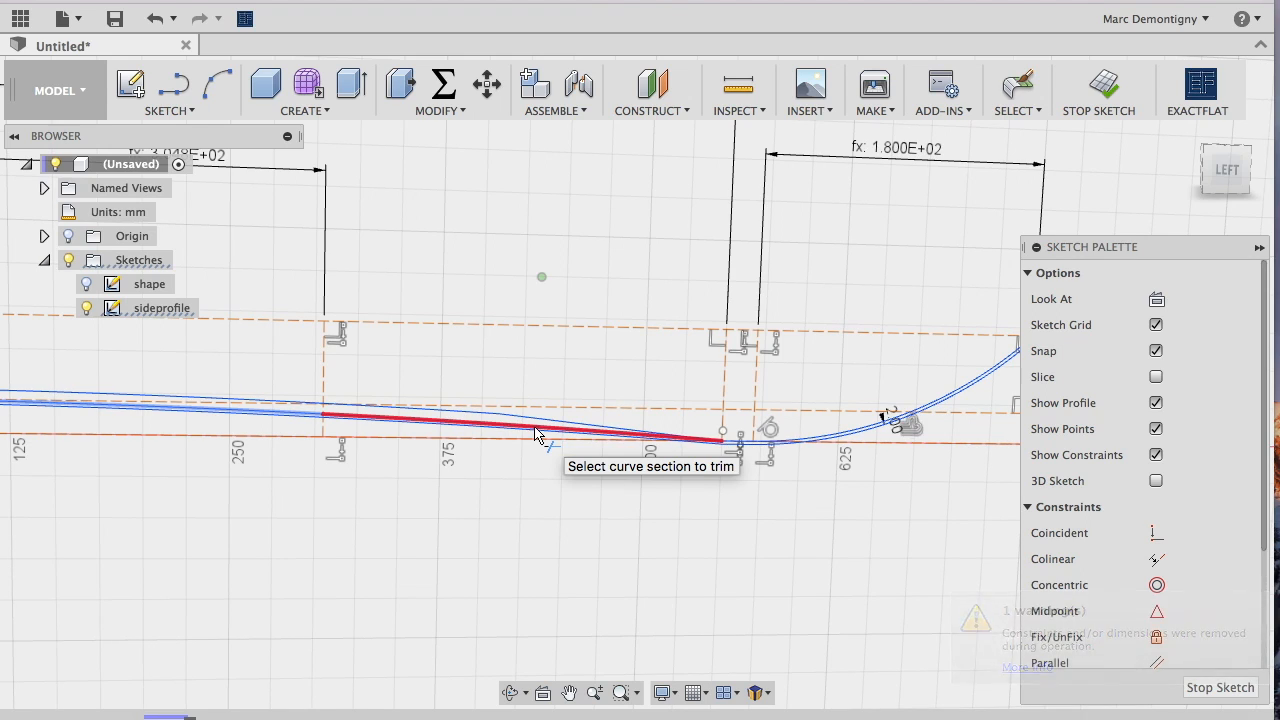
pyautogui.click(300, 420)
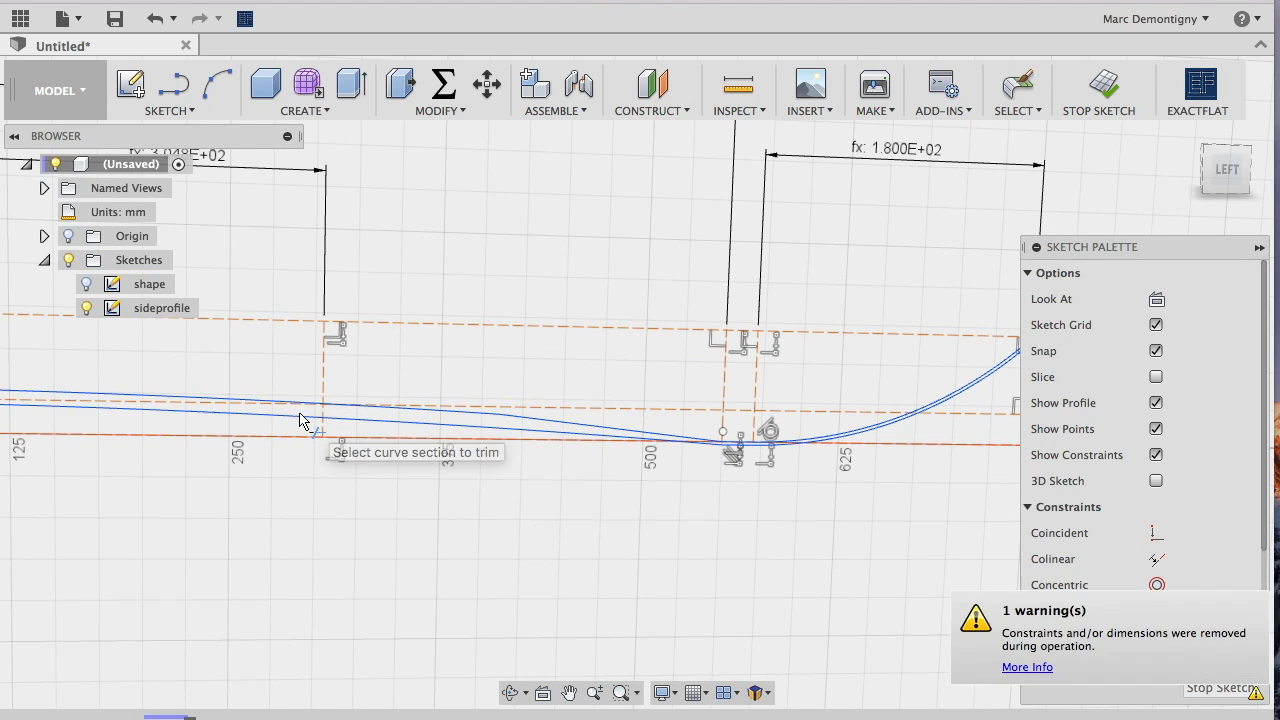
pyautogui.scroll(-3, 586, 500)
pyautogui.scroll(3, 586, 500)
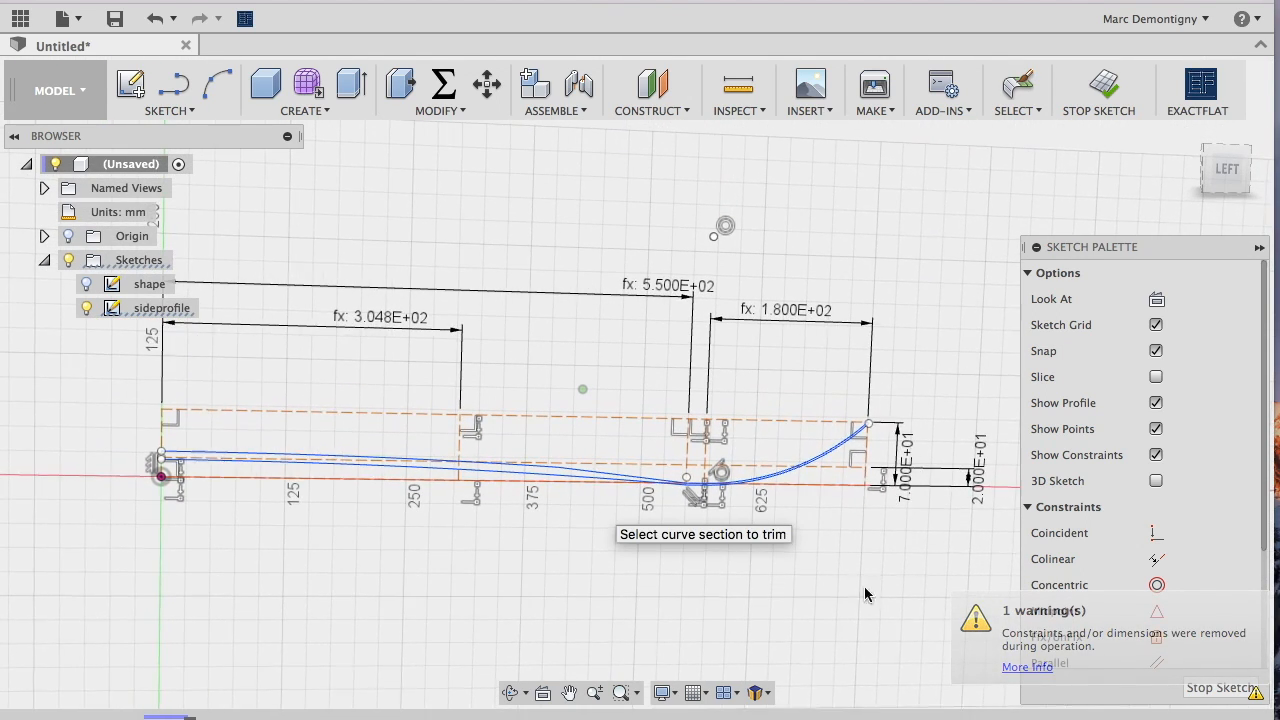
pyautogui.scroll(5, 757, 591)
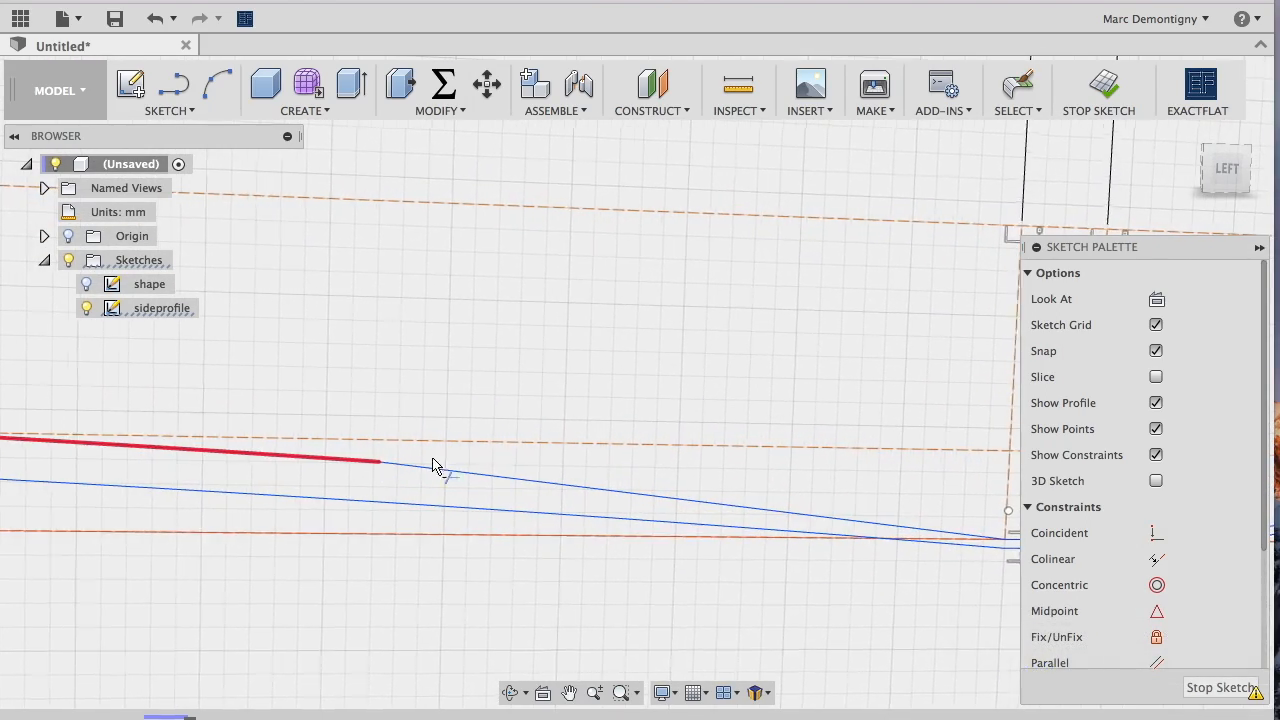
pyautogui.hscroll(5, 857, 606)
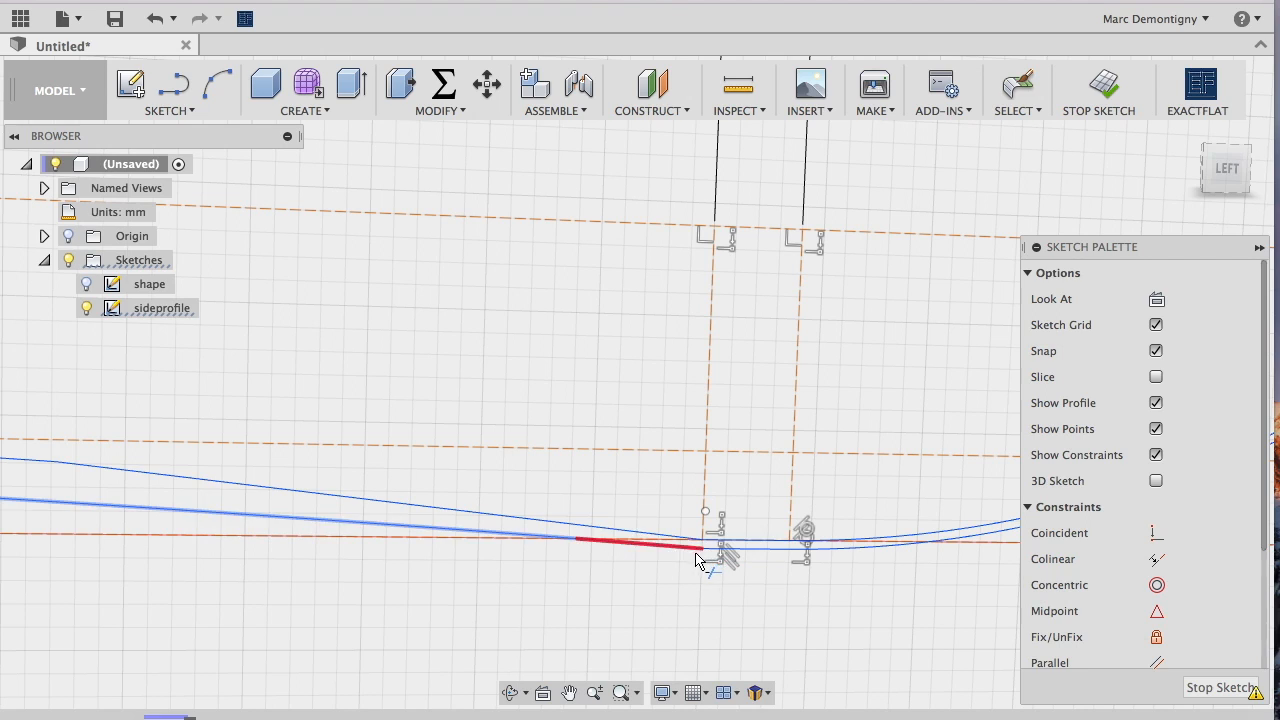
# Close the side profile's open ends with short lines at the raised tip and at the origin end
pyautogui.scroll(-4, 683, 549)
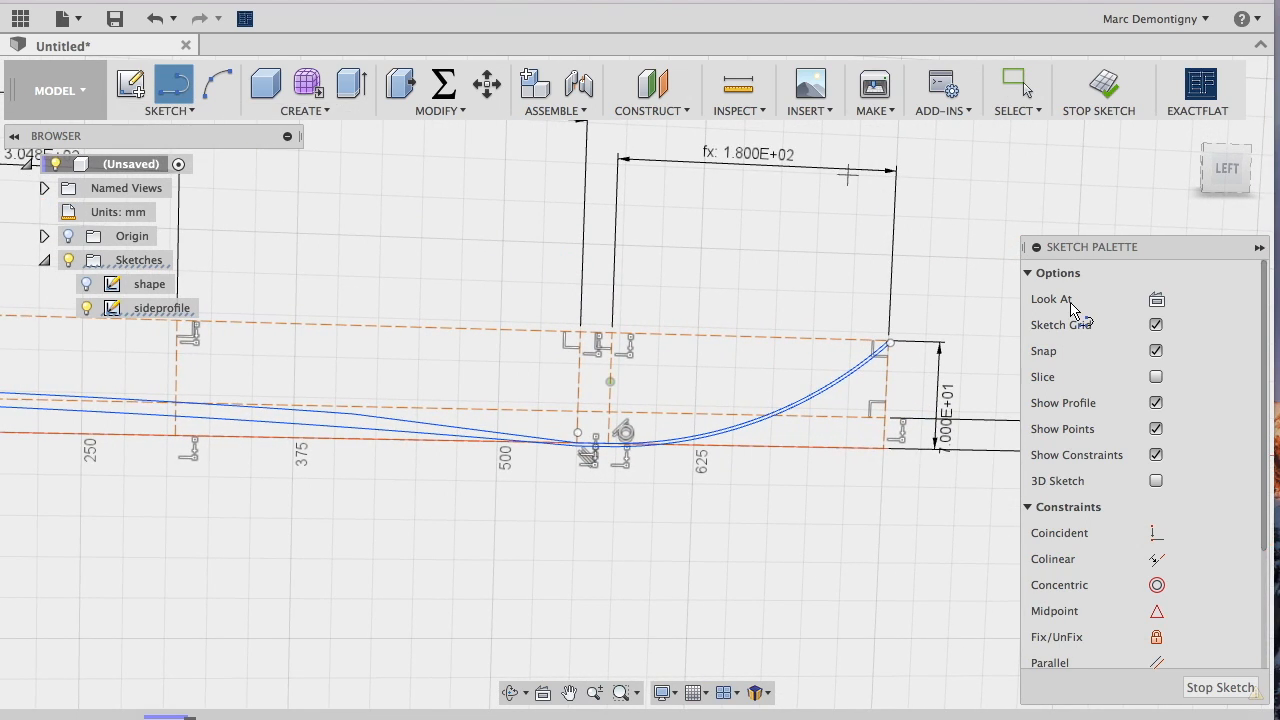
pyautogui.scroll(6, 971, 403)
pyautogui.scroll(2, 657, 175)
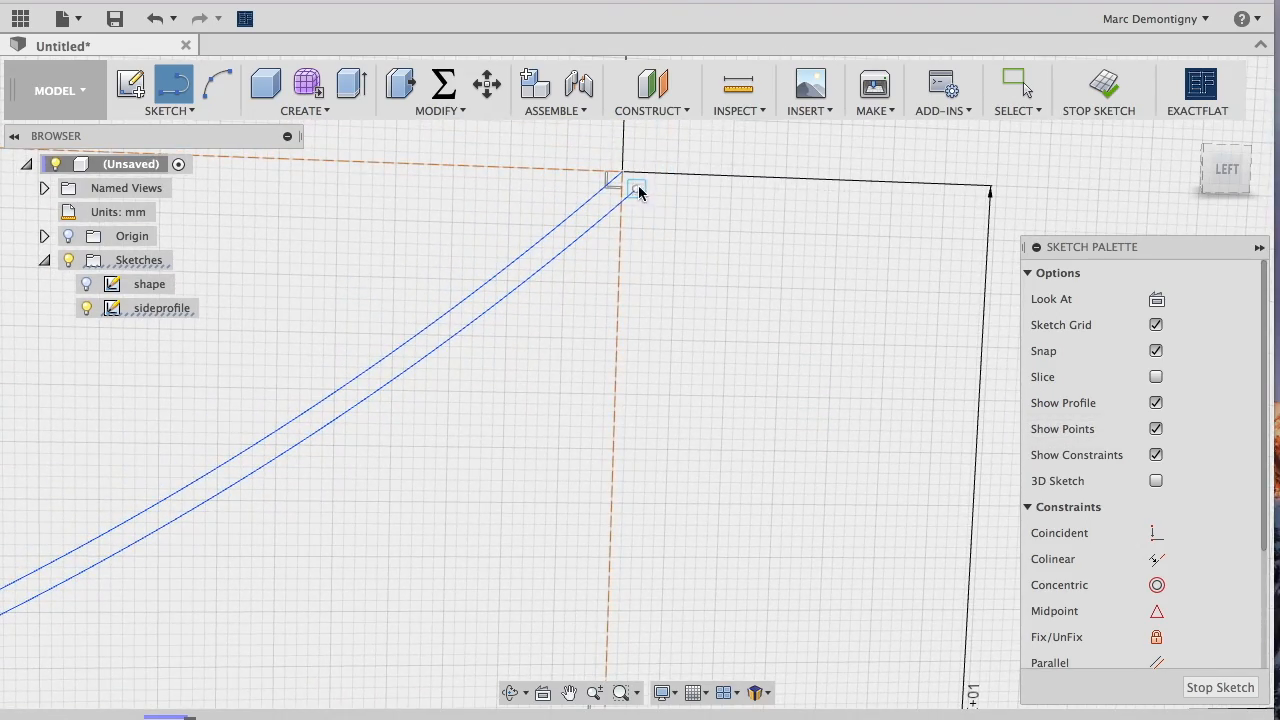
pyautogui.scroll(-10, 620, 173)
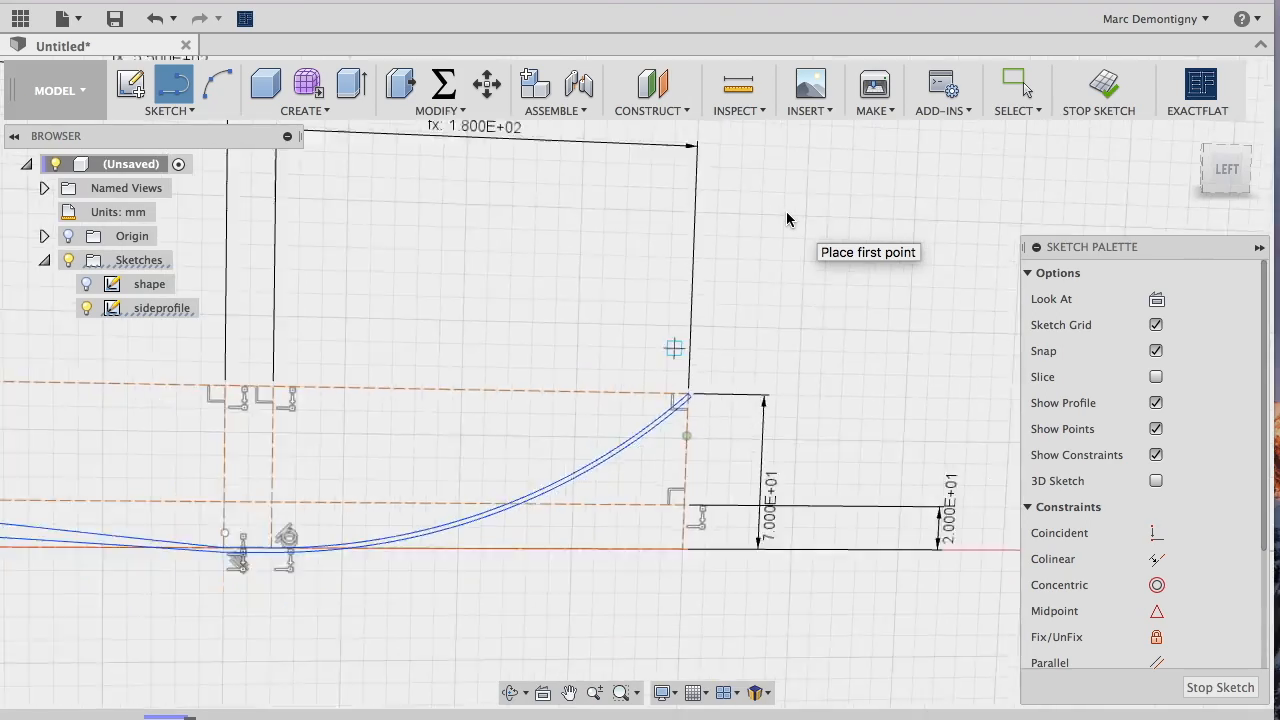
pyautogui.scroll(8, 471, 466)
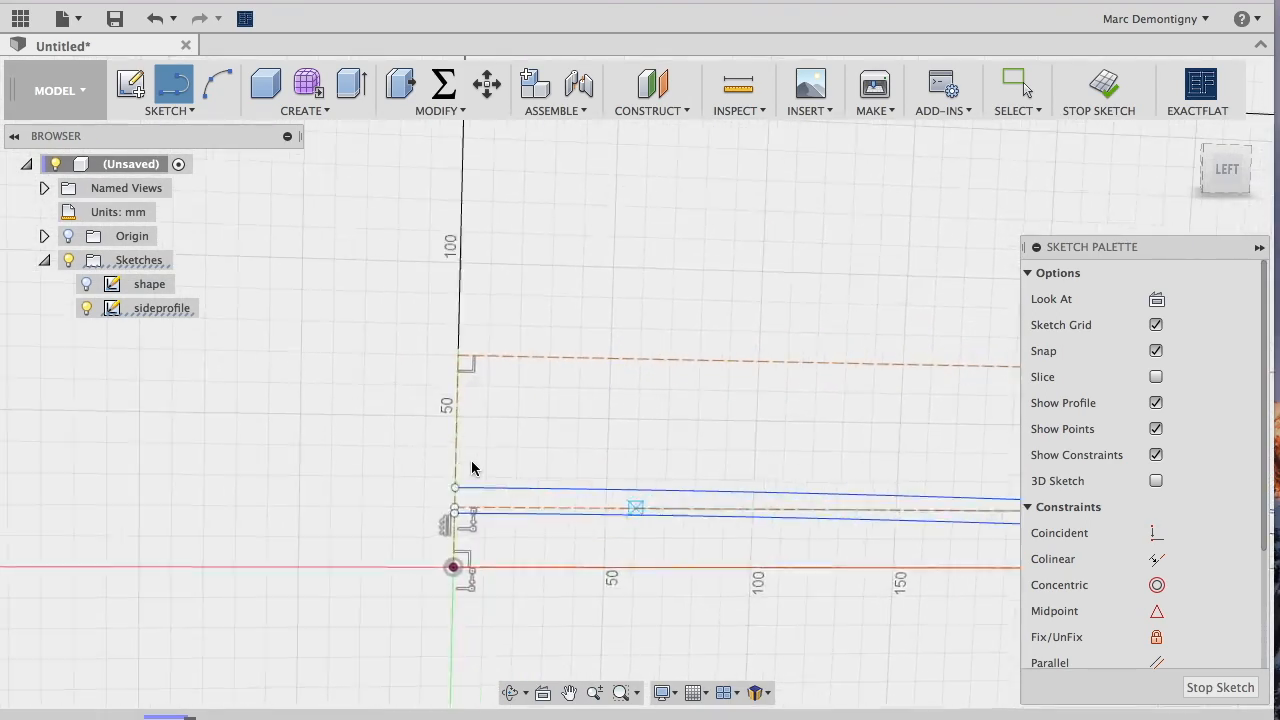
pyautogui.hscroll(-1, 424, 510)
pyautogui.click(416, 540)
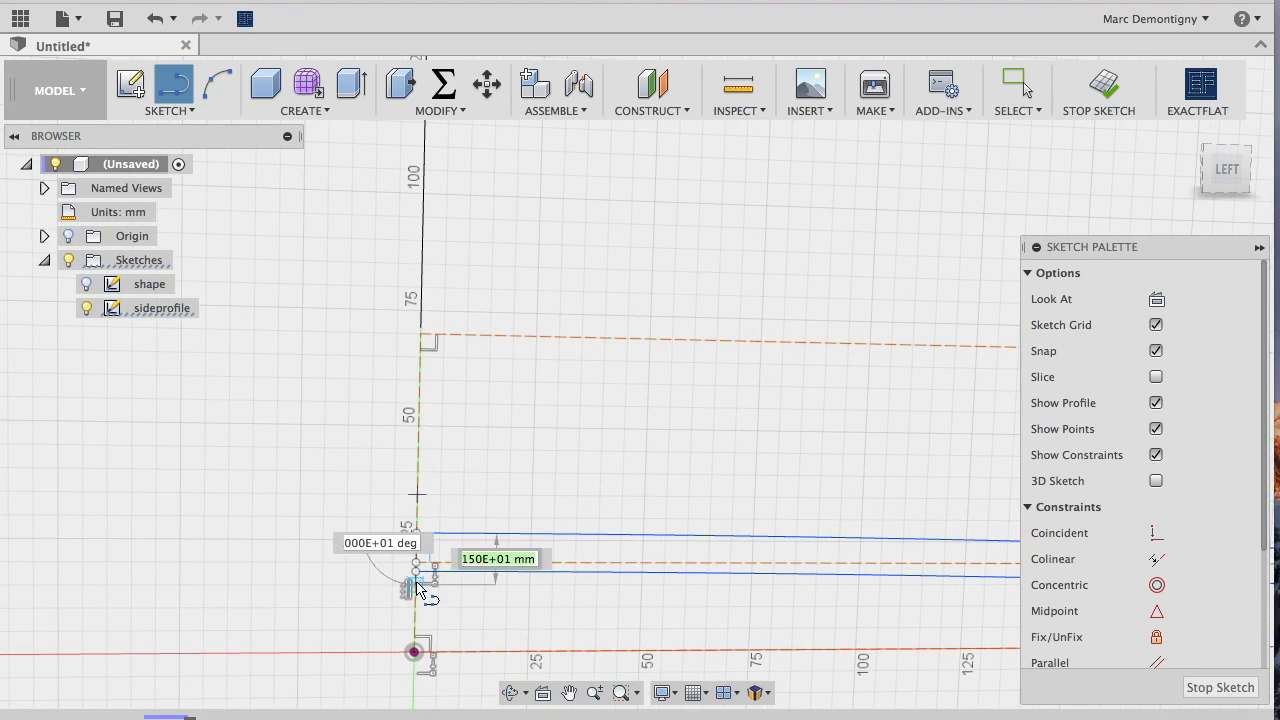
pyautogui.click(416, 571)
pyautogui.scroll(-10, 500, 569)
pyautogui.hscroll(10, 540, 566)
pyautogui.scroll(8, 594, 561)
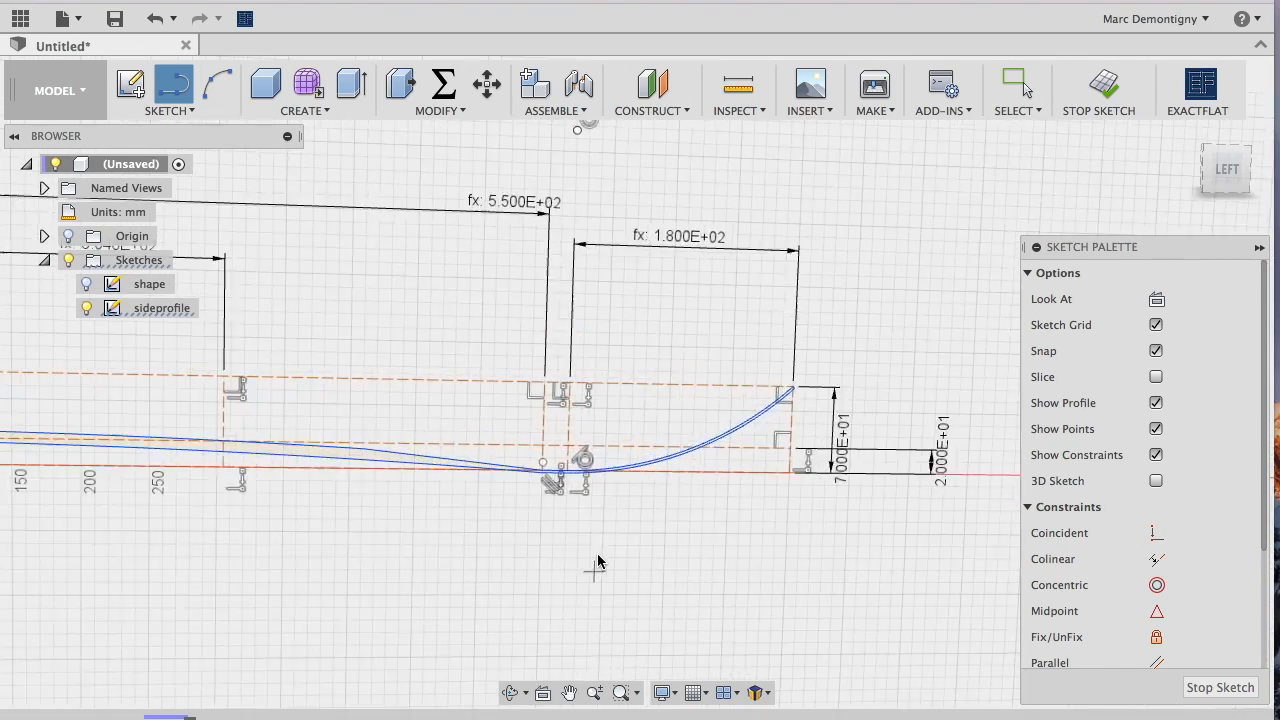
pyautogui.hscroll(-8, 449, 576)
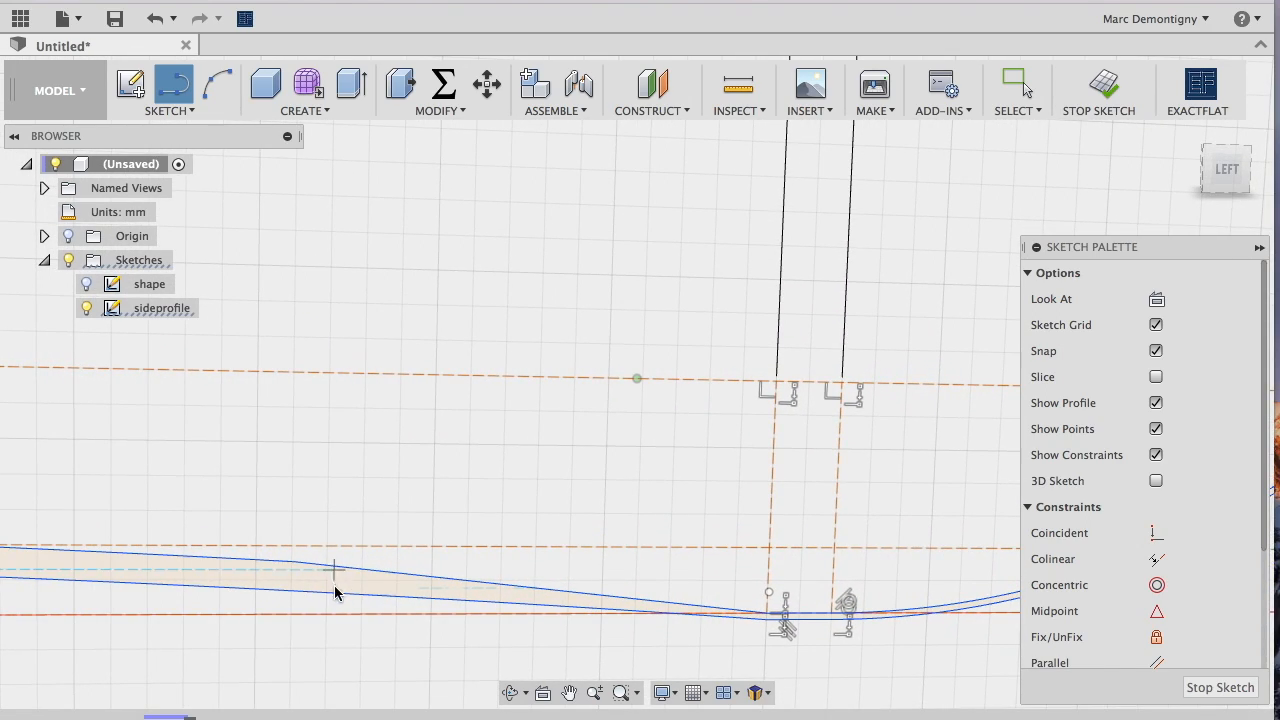
pyautogui.hscroll(-4, 355, 588)
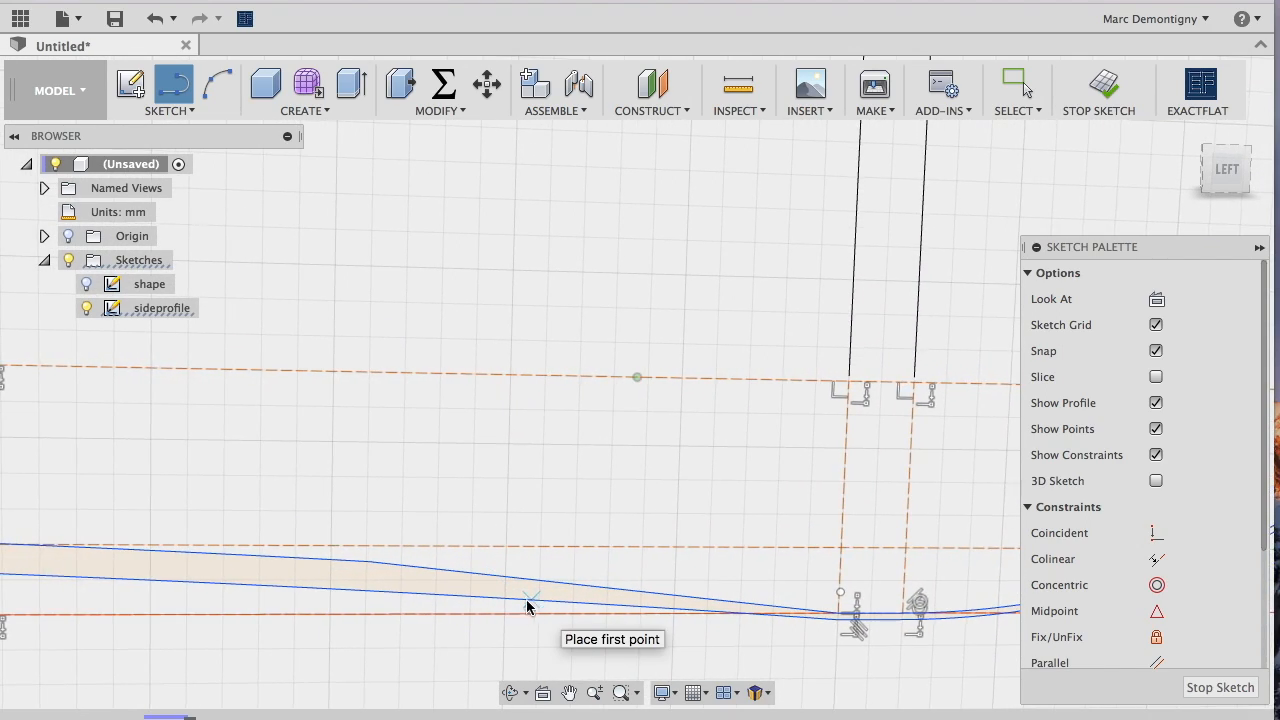
pyautogui.press('Escape')
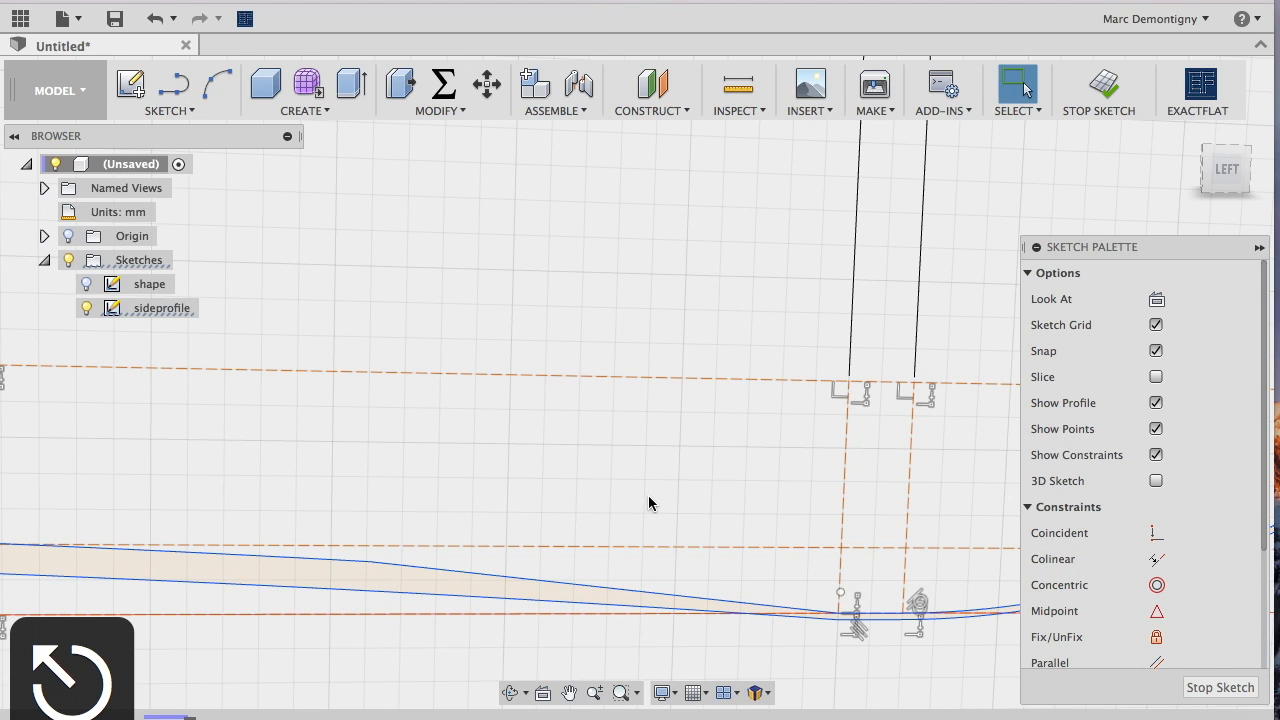
# Finish the sideprofile sketch and open the shape sketch for editing
pyautogui.scroll(-10, 649, 504)
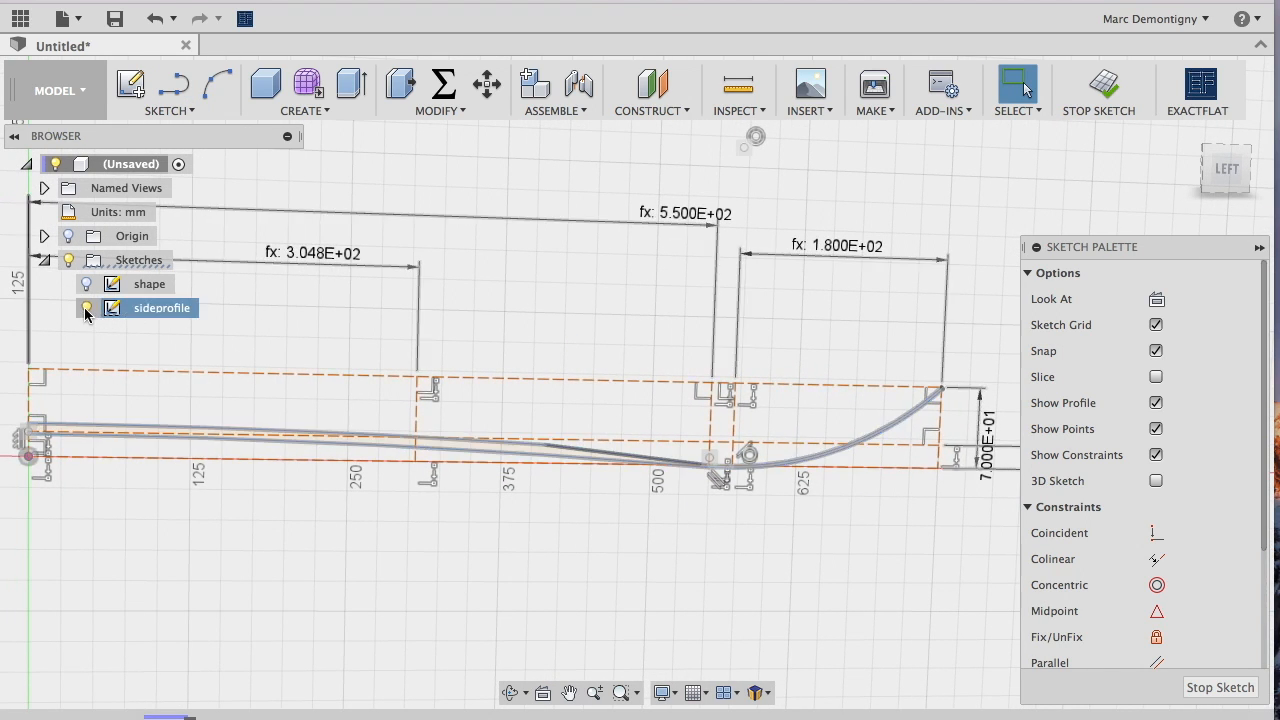
pyautogui.click(86, 310)
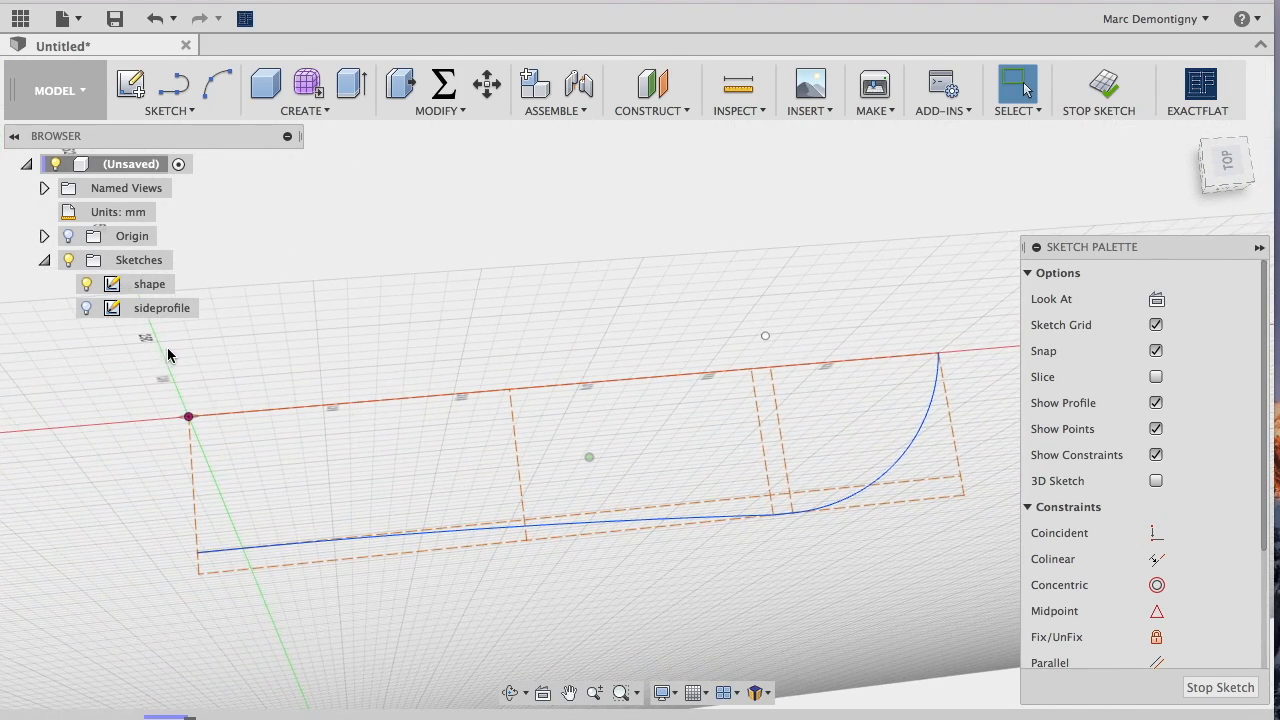
pyautogui.click(173, 84)
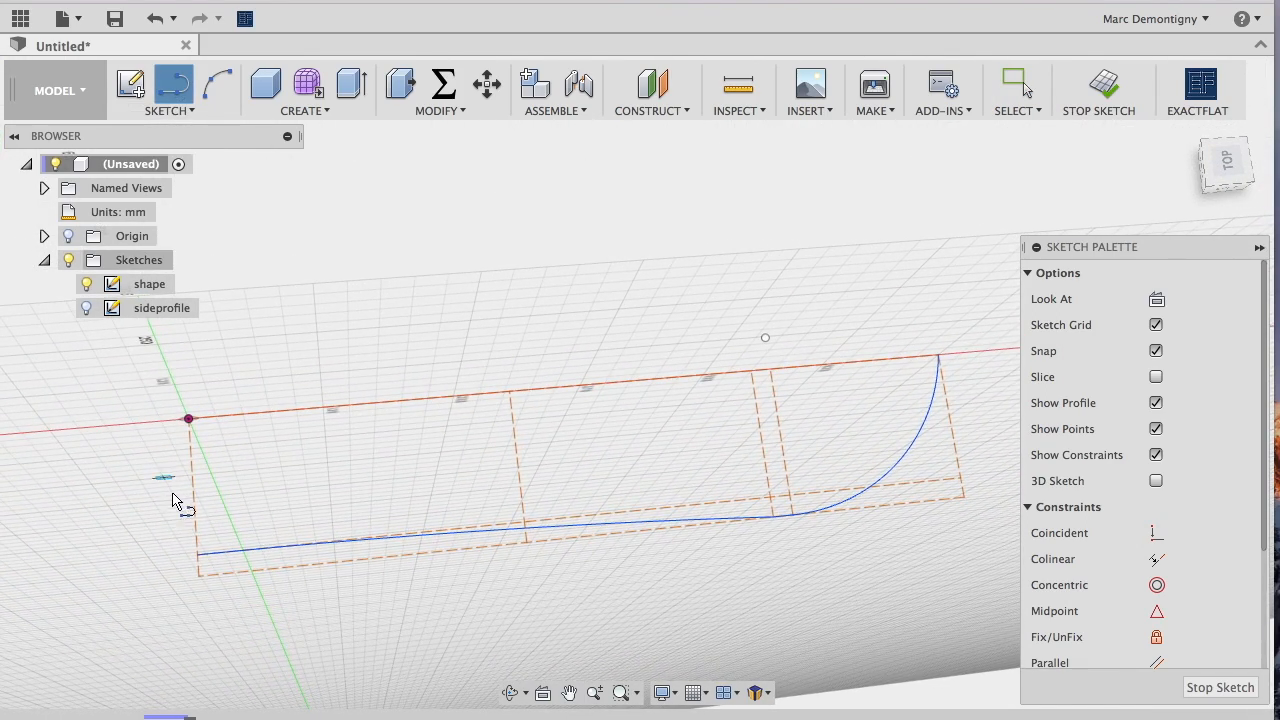
pyautogui.click(1220, 688)
pyautogui.doubleClick(112, 284)
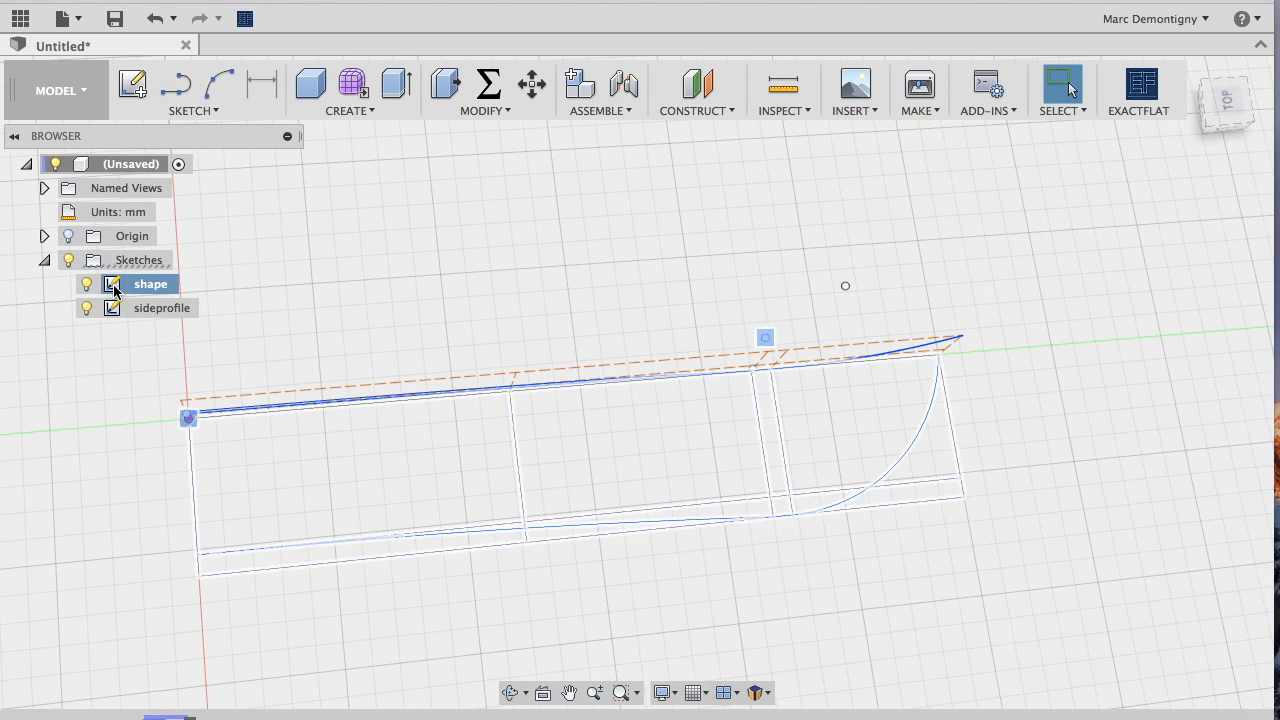
# Close the shape outline with lines from the curve's start through the origin to the tip, and finish the sketch
pyautogui.click(173, 85)
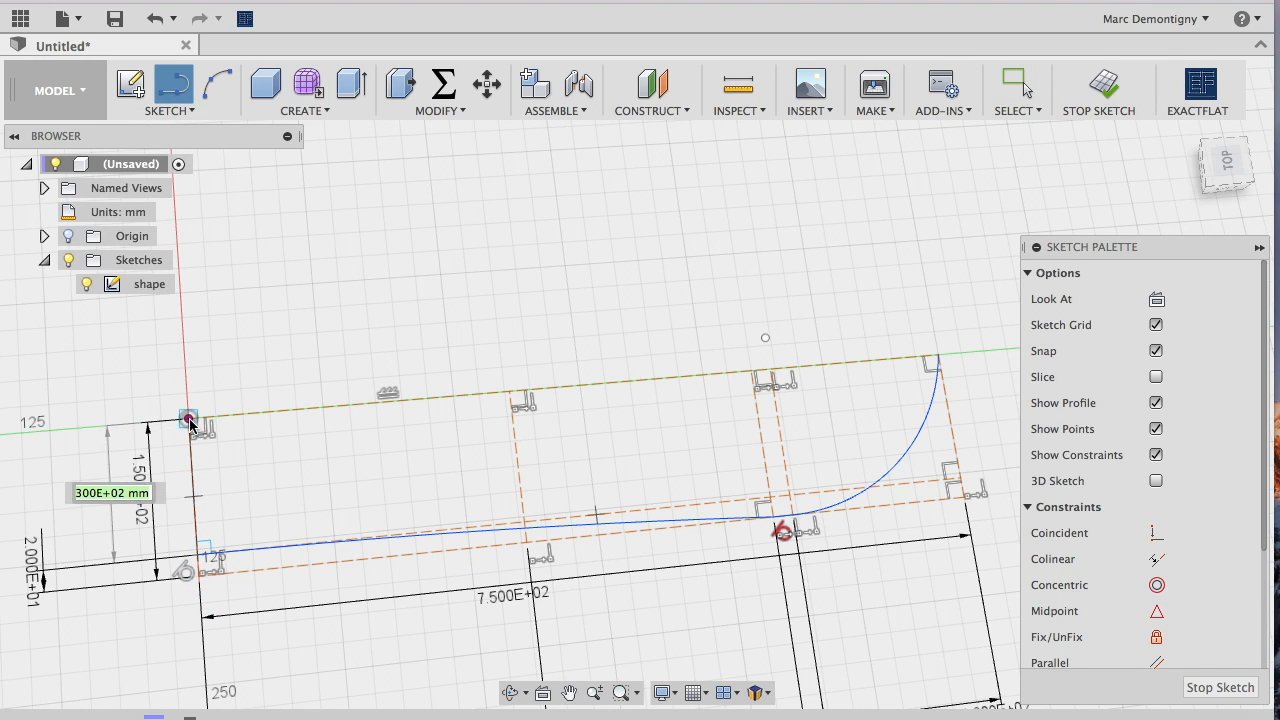
pyautogui.click(937, 355)
pyautogui.click(188, 418)
pyautogui.keyDown('shift'); pyautogui.moveTo(750, 527); pyautogui.dragTo(1191, 520, button='middle'); pyautogui.keyUp('shift')
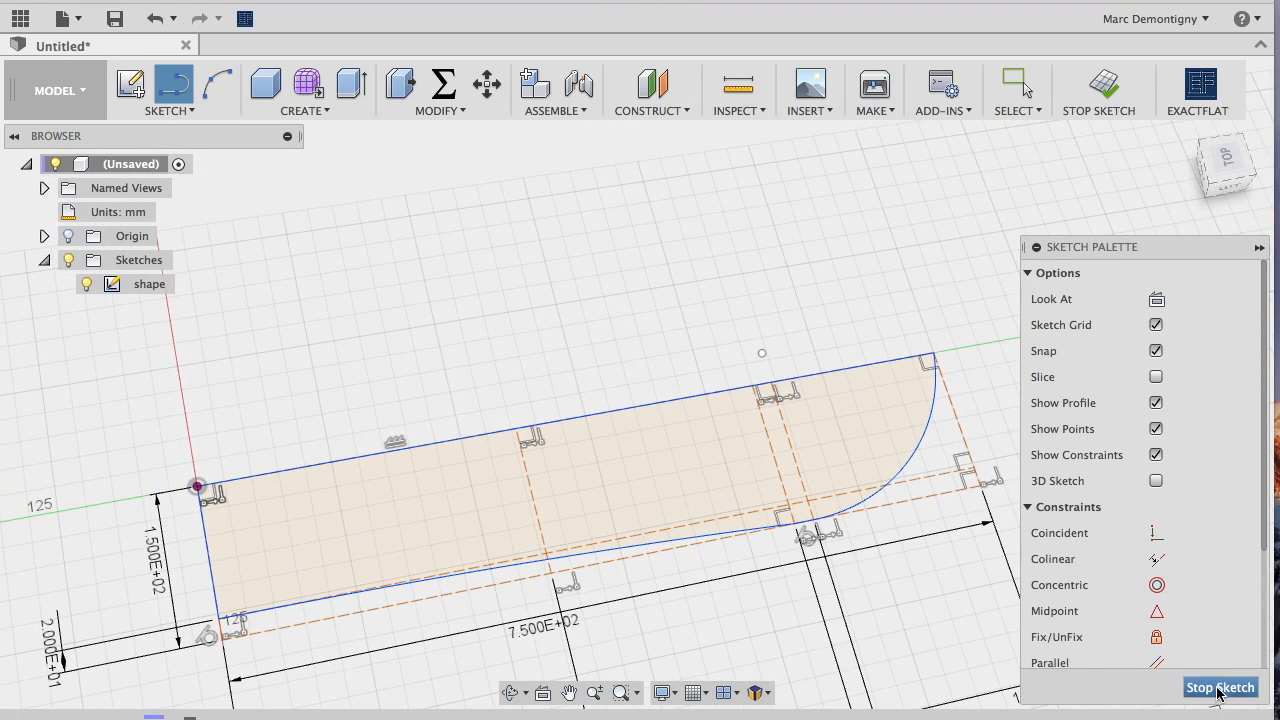
pyautogui.click(1217, 689)
# Extrude the closed side profile by -16 cm across the shape outline as a new body
pyautogui.keyDown('shift'); pyautogui.moveTo(825, 543); pyautogui.dragTo(660, 500, button='middle'); pyautogui.keyUp('shift')
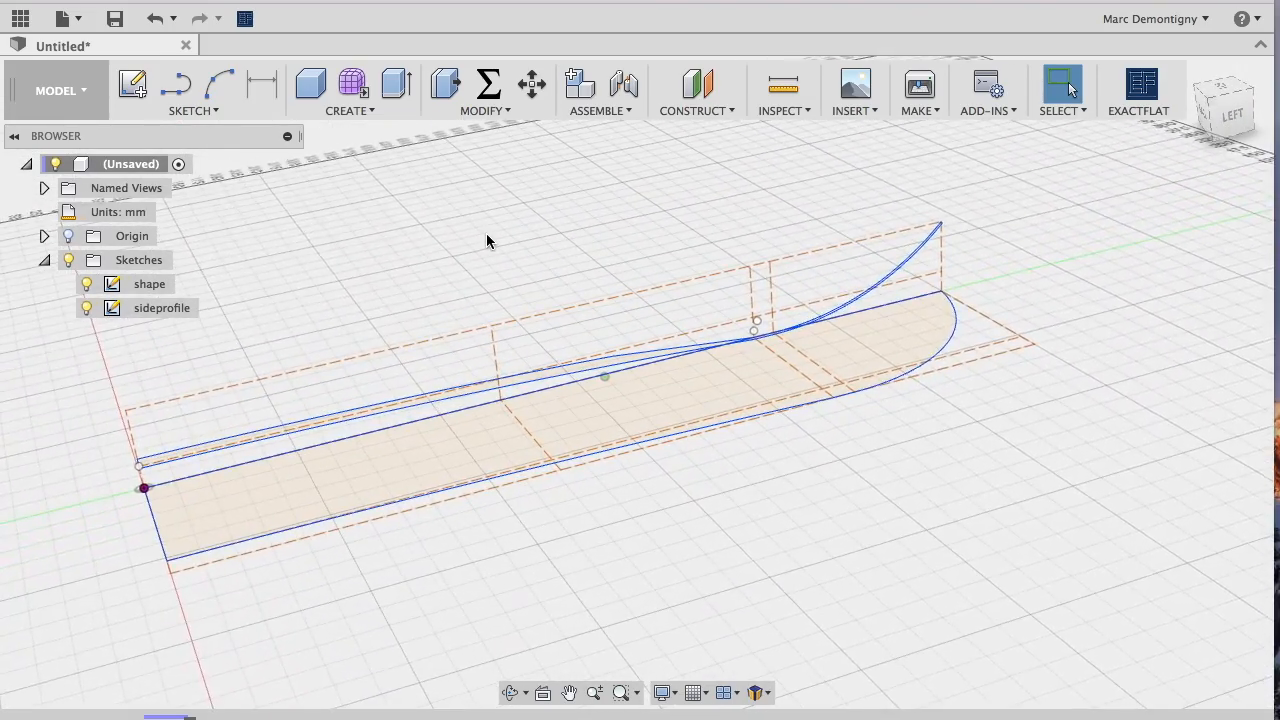
pyautogui.click(397, 84)
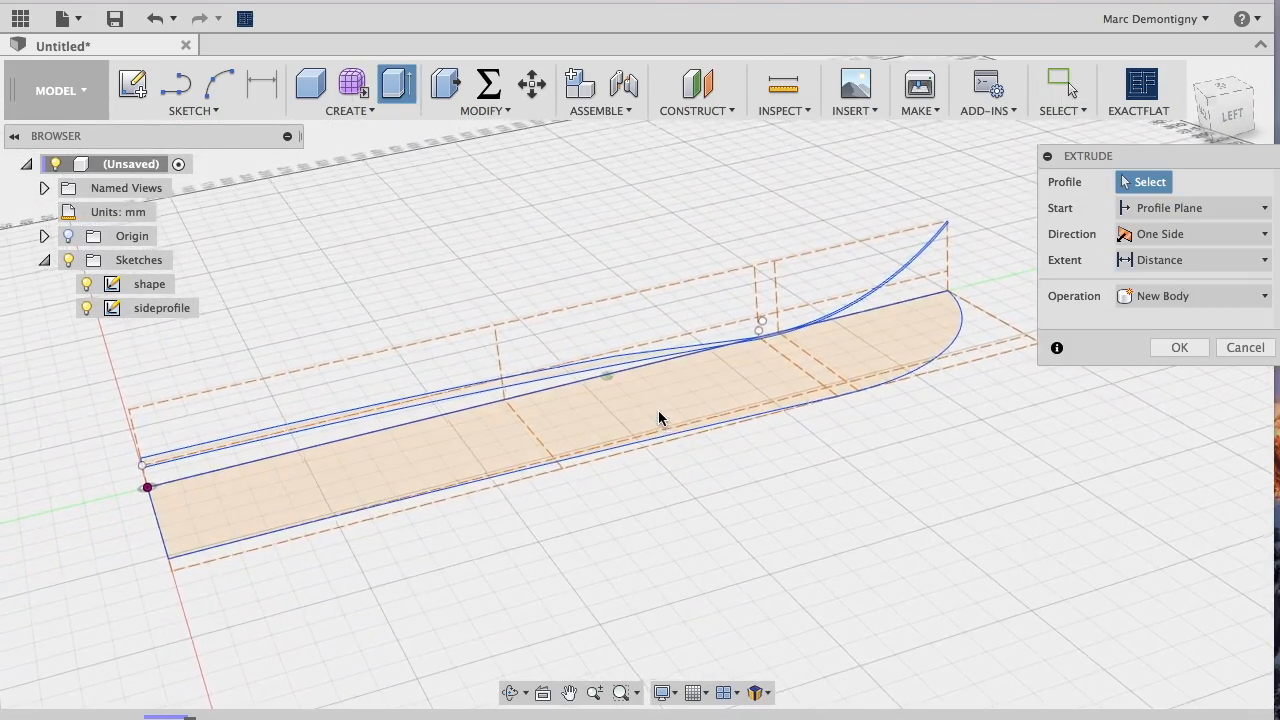
pyautogui.click(556, 380)
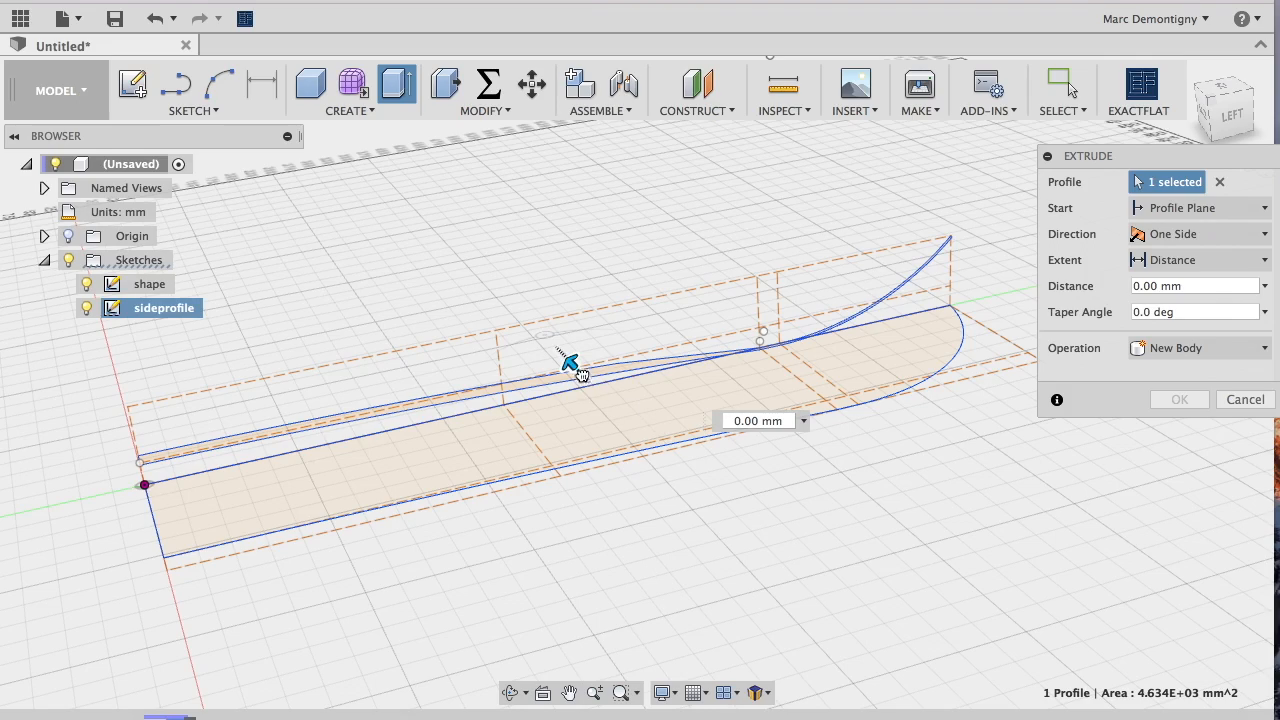
pyautogui.moveTo(582, 373); pyautogui.dragTo(662, 450)
pyautogui.keyDown('shift'); pyautogui.moveTo(727, 491); pyautogui.dragTo(906, 505, button='middle'); pyautogui.keyUp('shift')
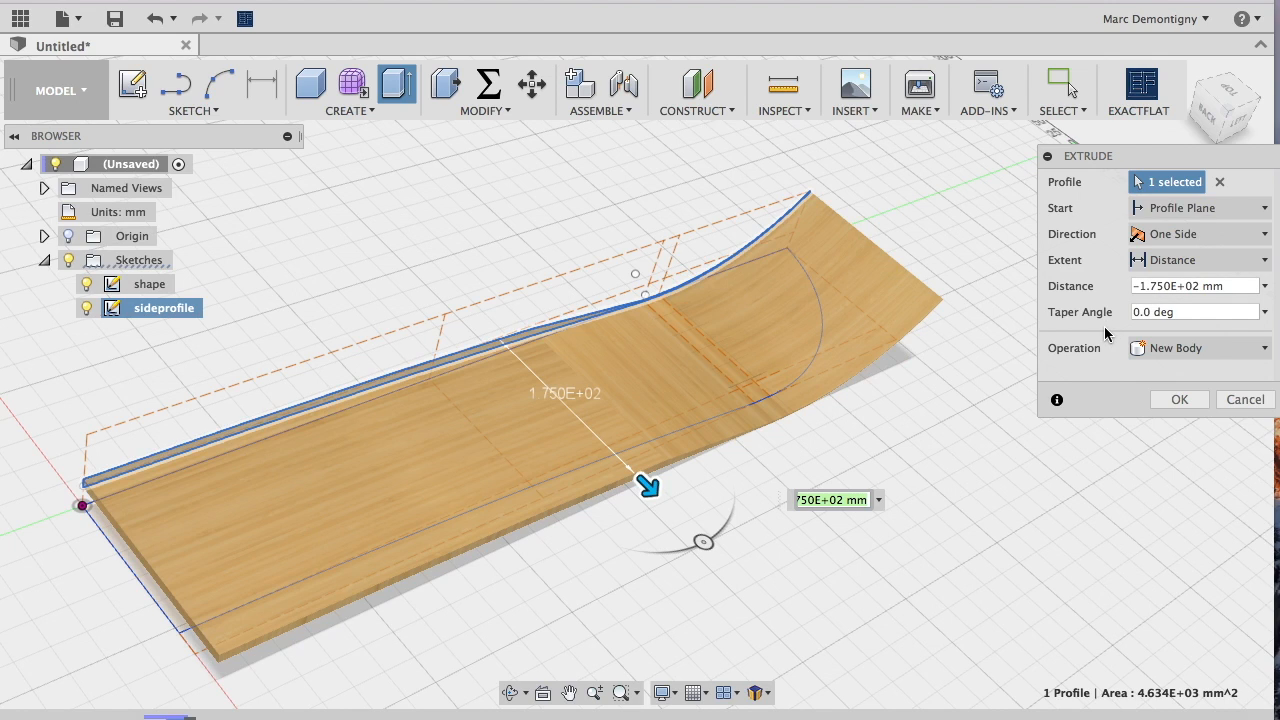
pyautogui.write('6cm')
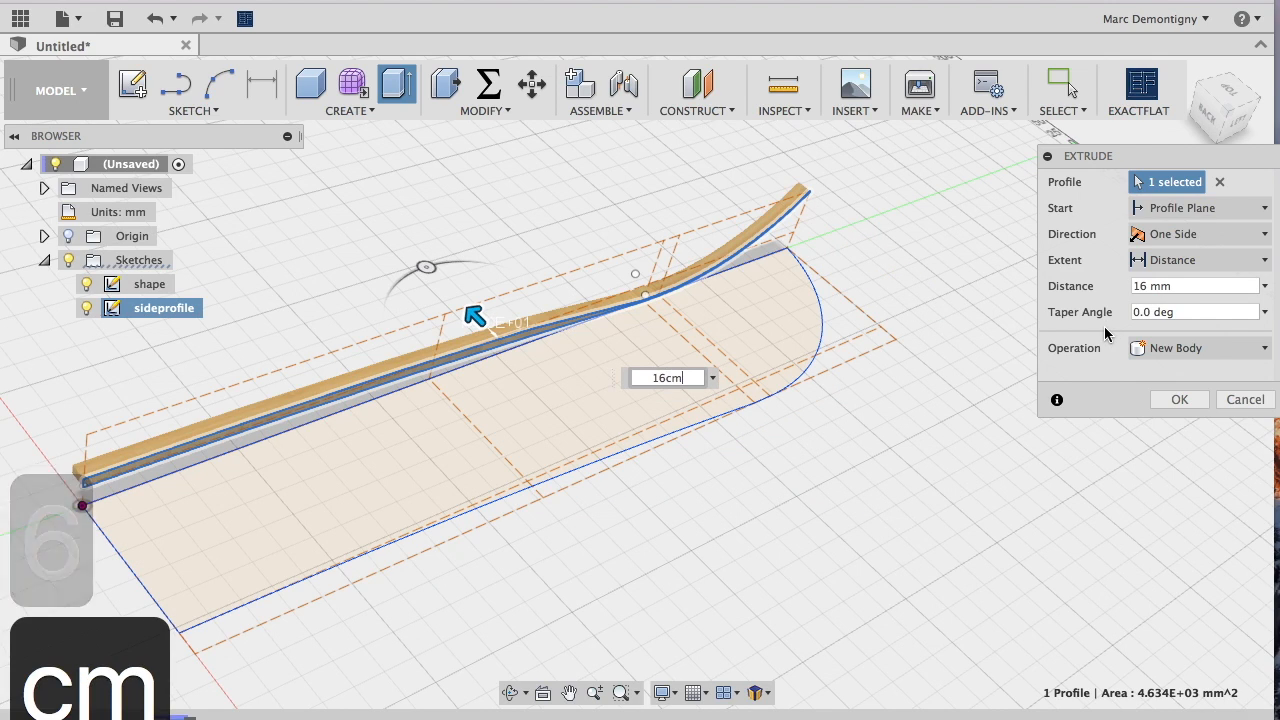
pyautogui.press('Left')
pyautogui.press('Left')
pyautogui.press('Left')
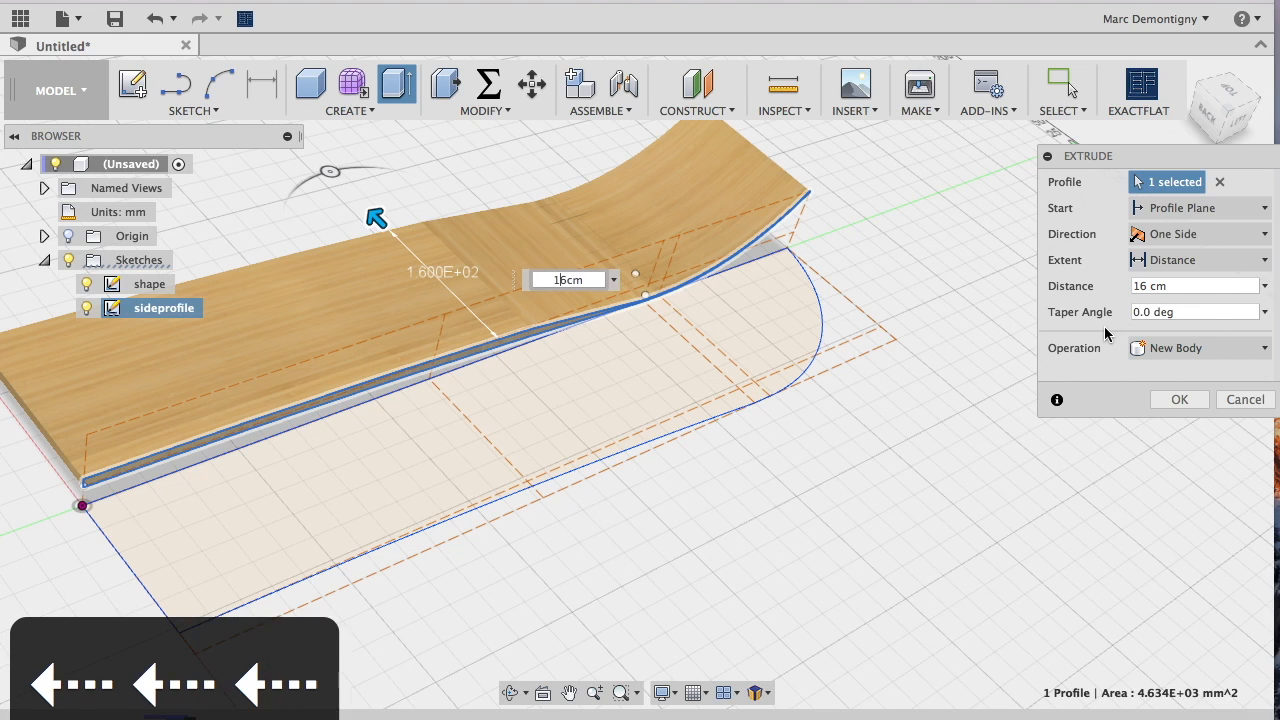
pyautogui.write('-')
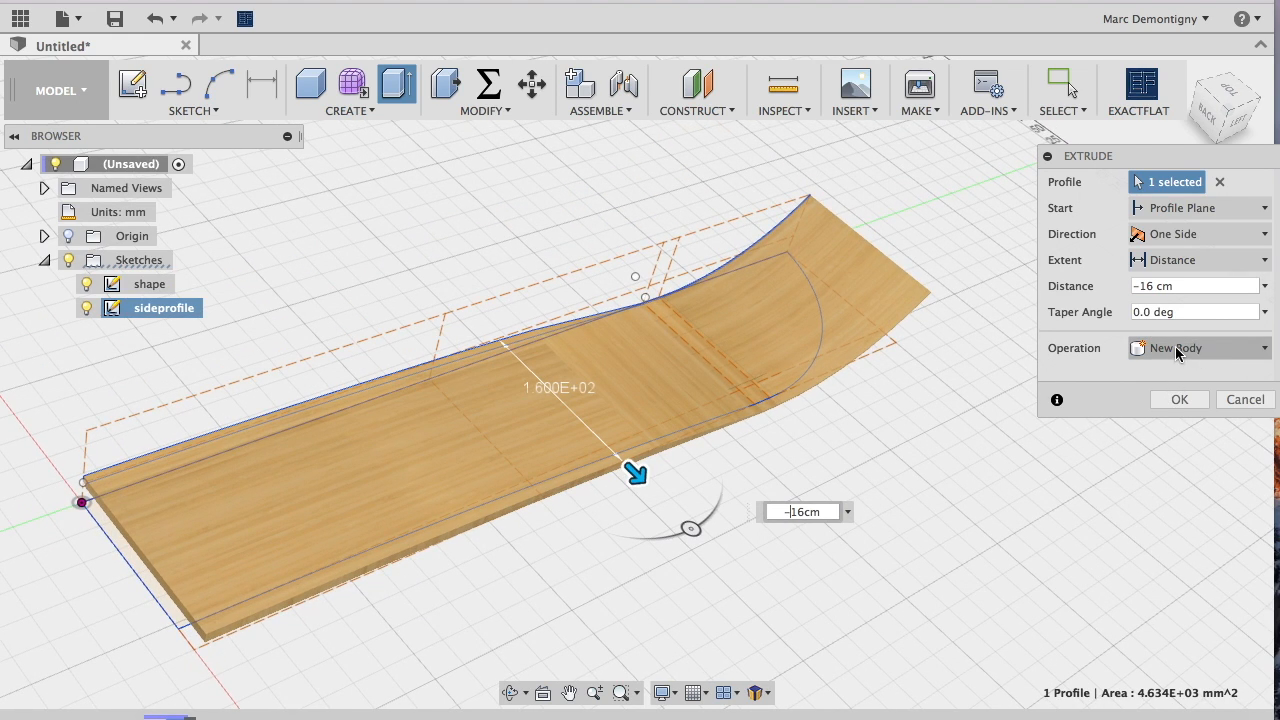
pyautogui.click(1178, 401)
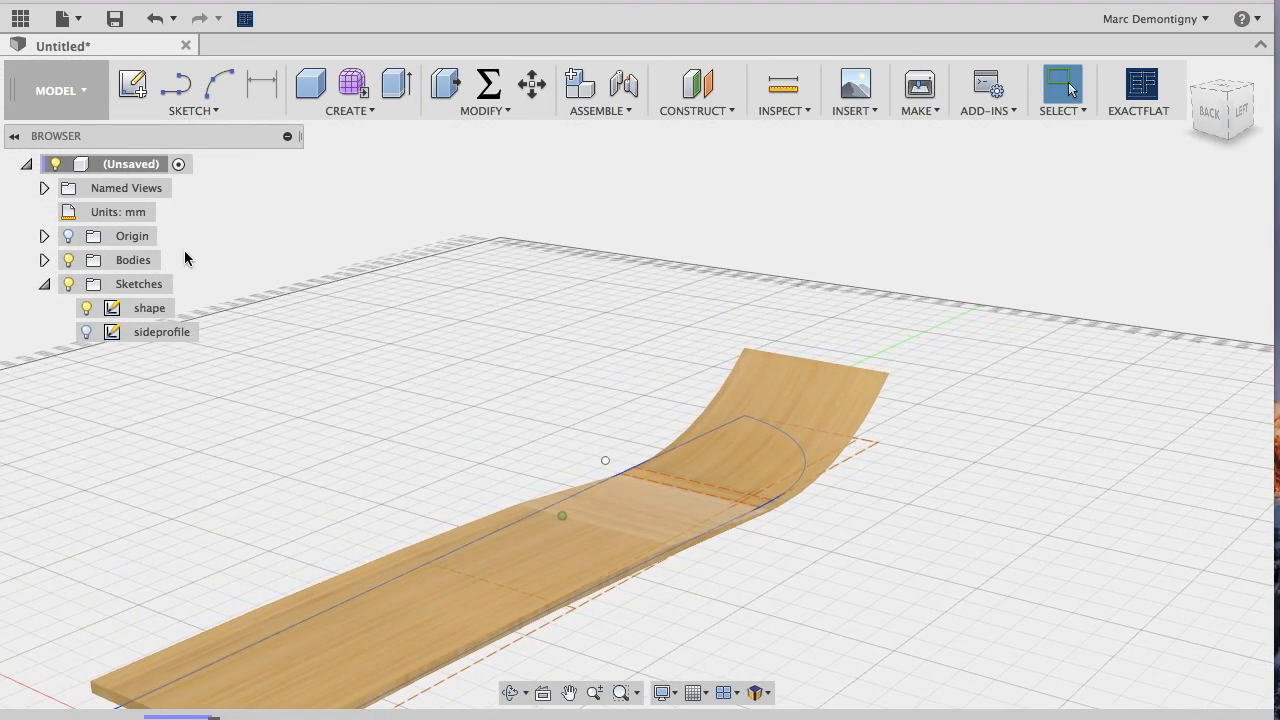
# Set up an Intersect extrusion of the shape profile with extent All, hiding the bodies for the selection and showing them again
pyautogui.click(68, 260)
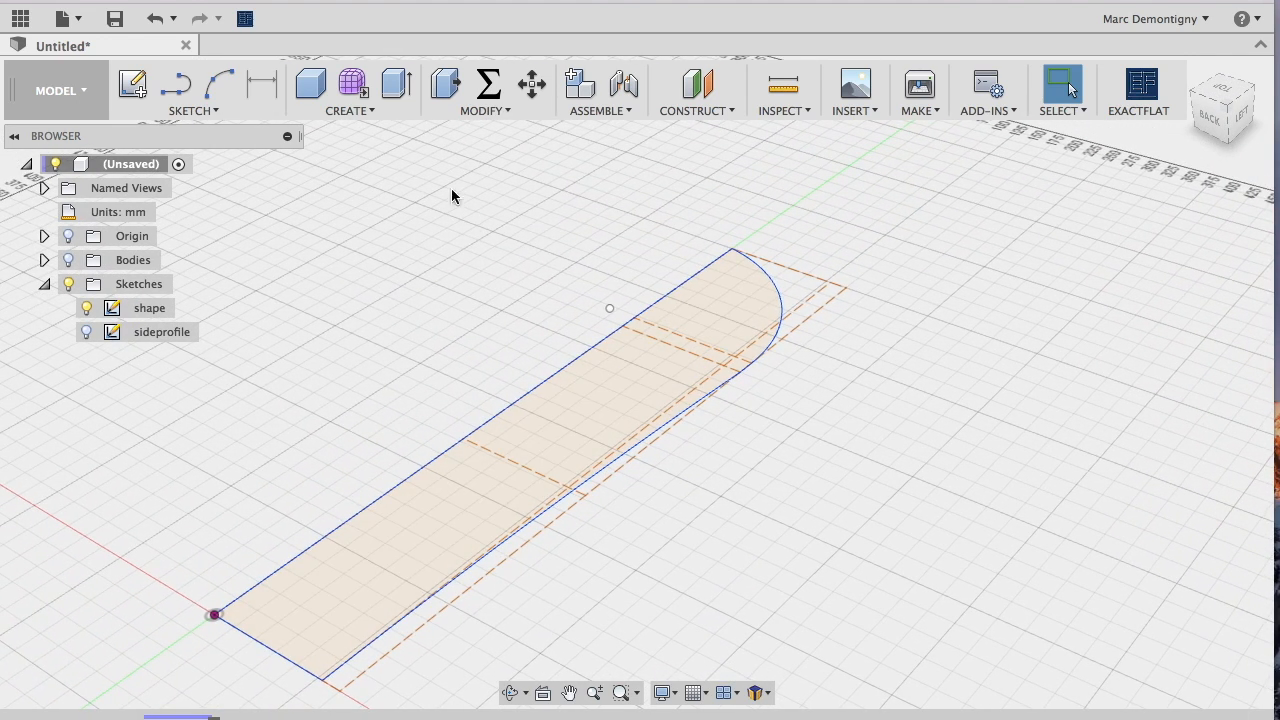
pyautogui.click(393, 95)
pyautogui.click(644, 340)
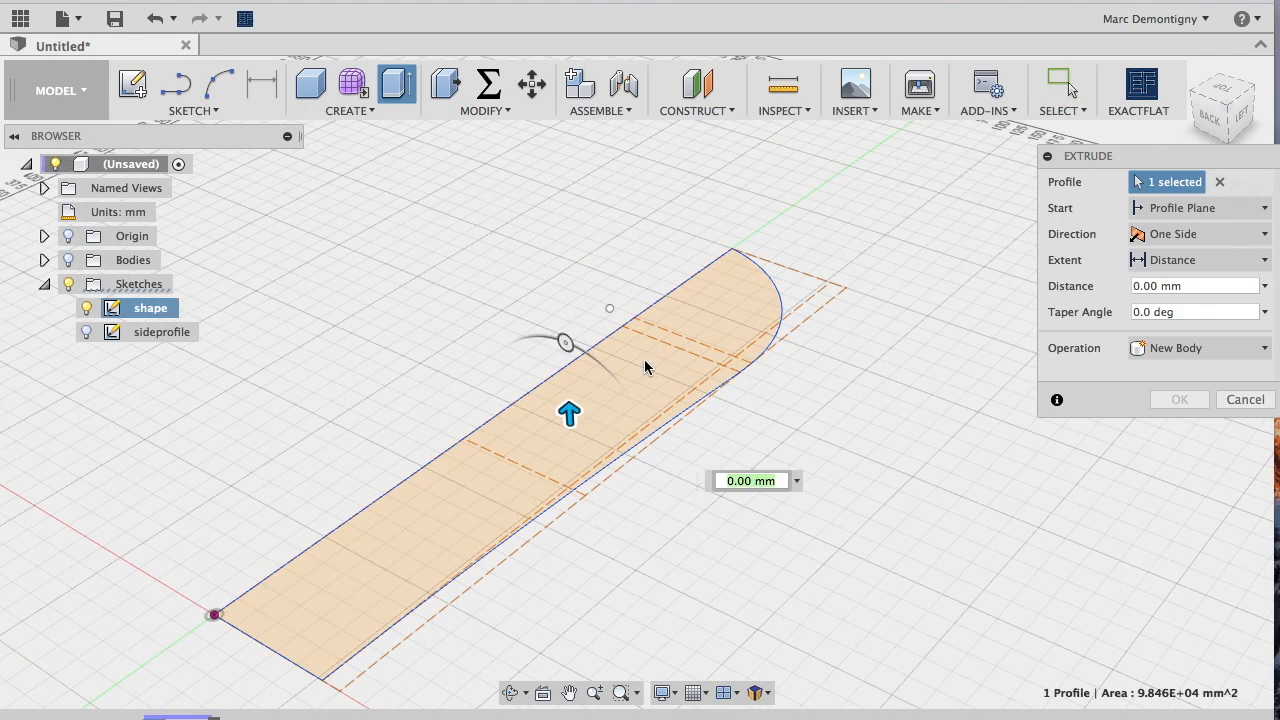
pyautogui.click(1262, 262)
pyautogui.click(1243, 329)
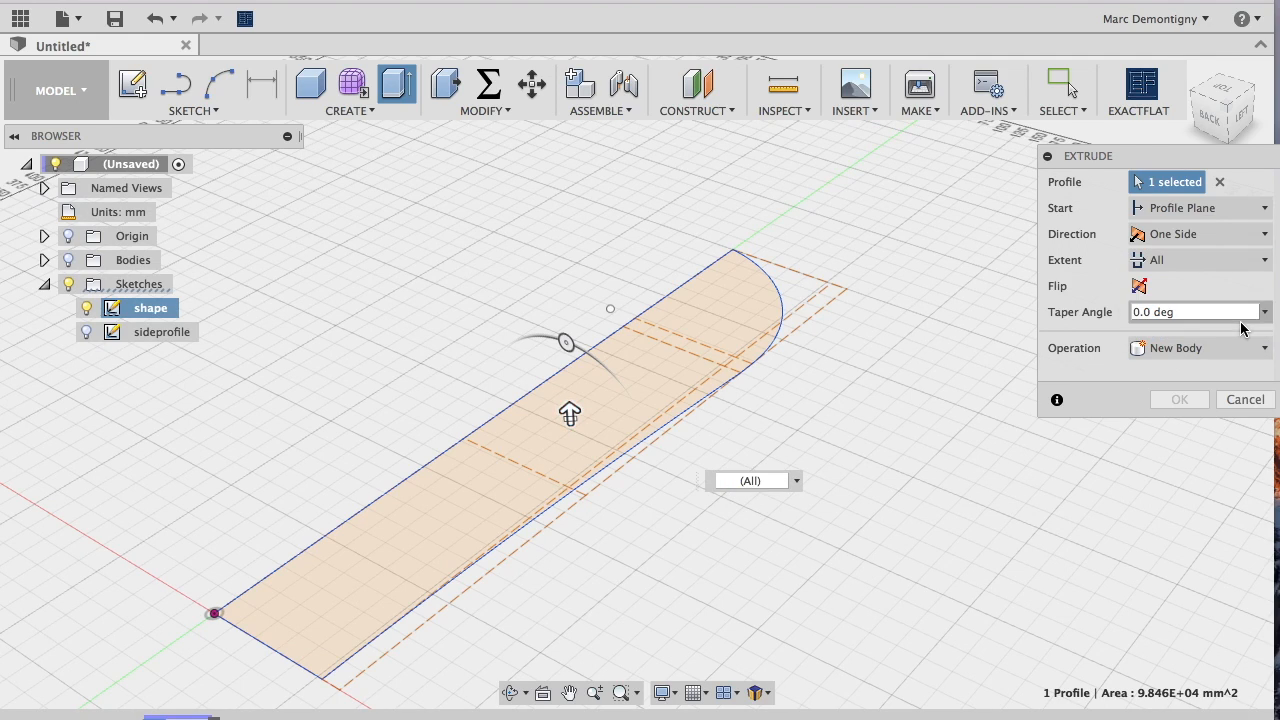
pyautogui.click(1241, 348)
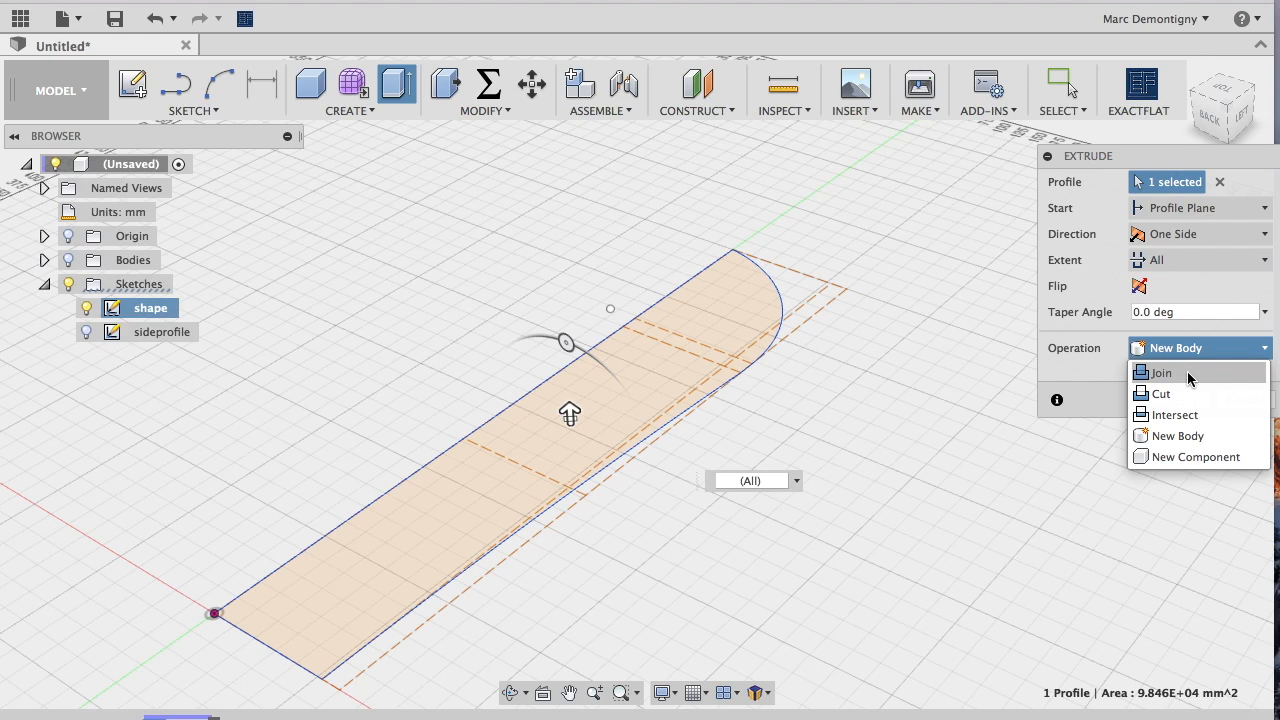
pyautogui.click(1176, 415)
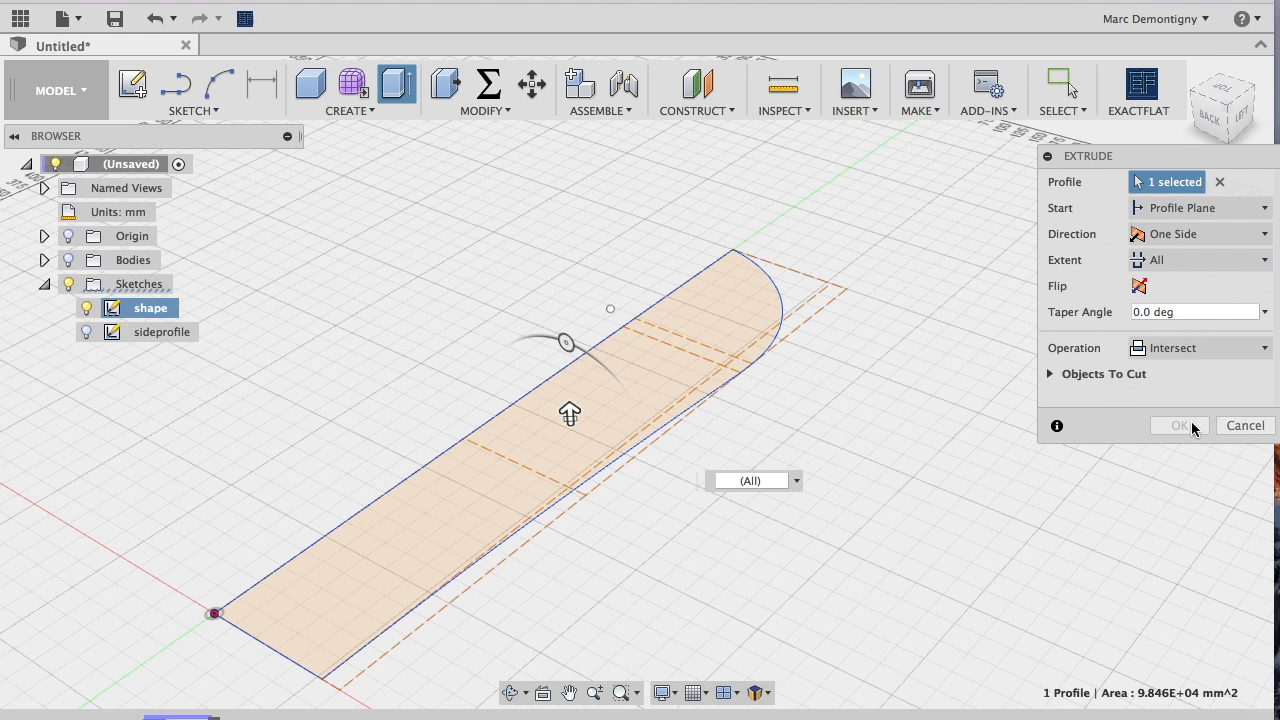
pyautogui.click(67, 260)
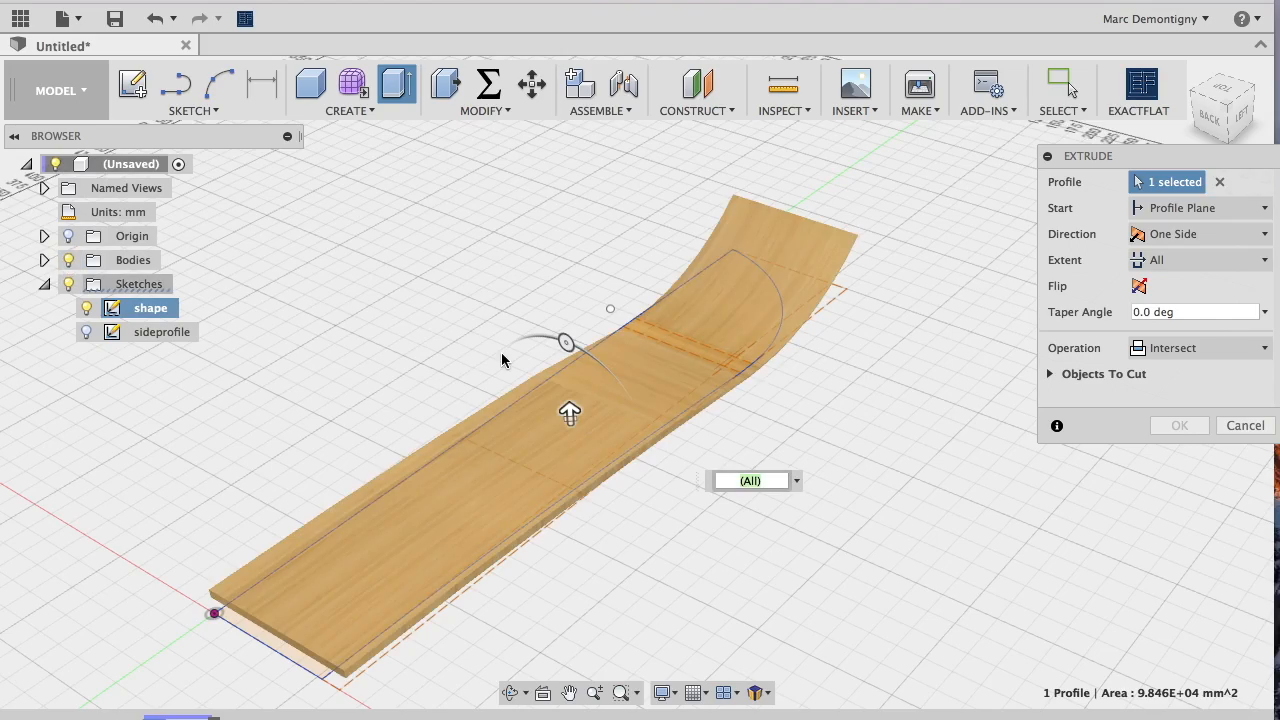
# Try a 100 mm upward distance and then a To Object extent for the intersecting extrusion
pyautogui.keyDown('shift'); pyautogui.moveTo(502, 360); pyautogui.dragTo(572, 398, button='middle'); pyautogui.keyUp('shift')
pyautogui.moveTo(570, 414); pyautogui.dragTo(569, 318)
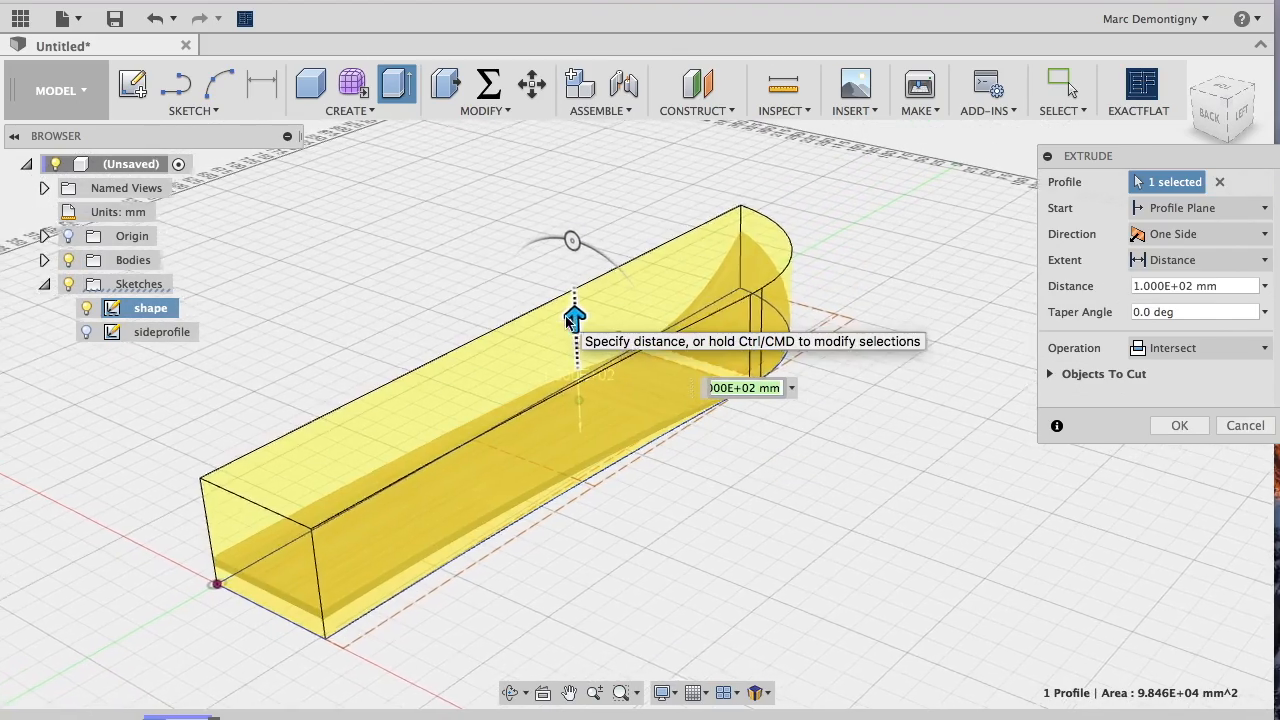
pyautogui.keyDown('shift'); pyautogui.moveTo(880, 373); pyautogui.dragTo(1042, 407, button='middle'); pyautogui.keyUp('shift')
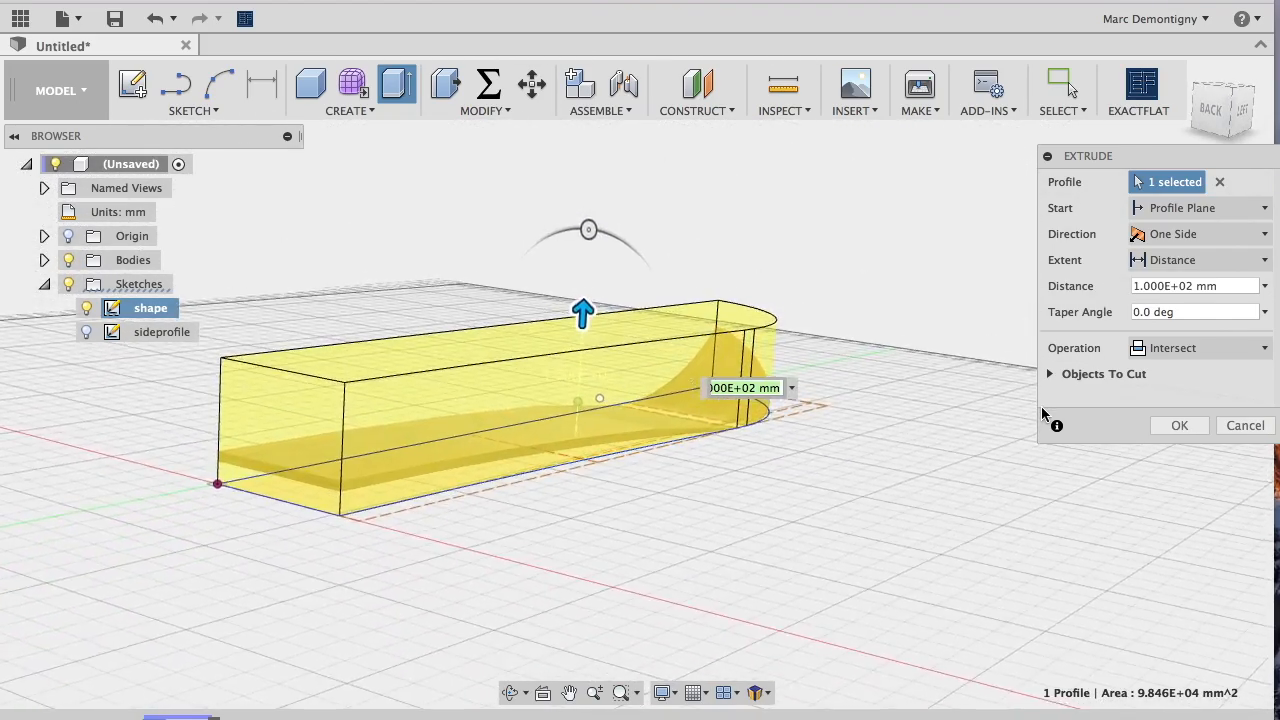
pyautogui.click(1183, 262)
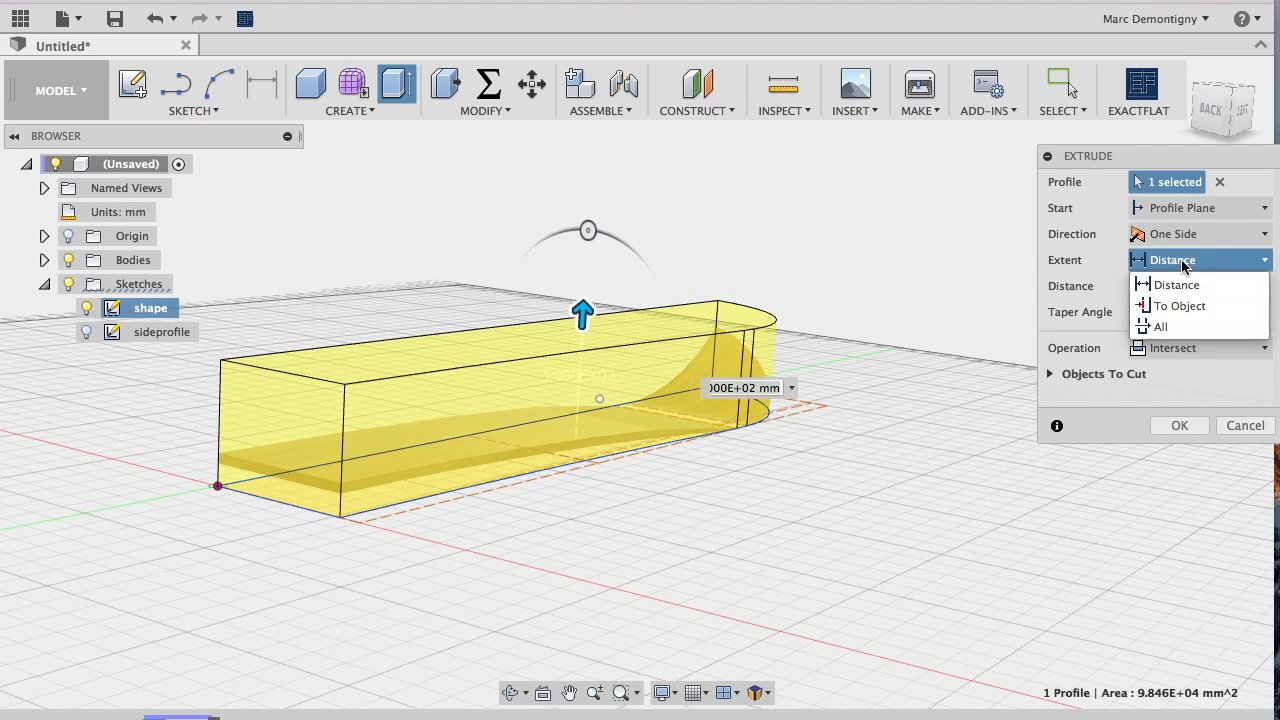
pyautogui.click(1181, 310)
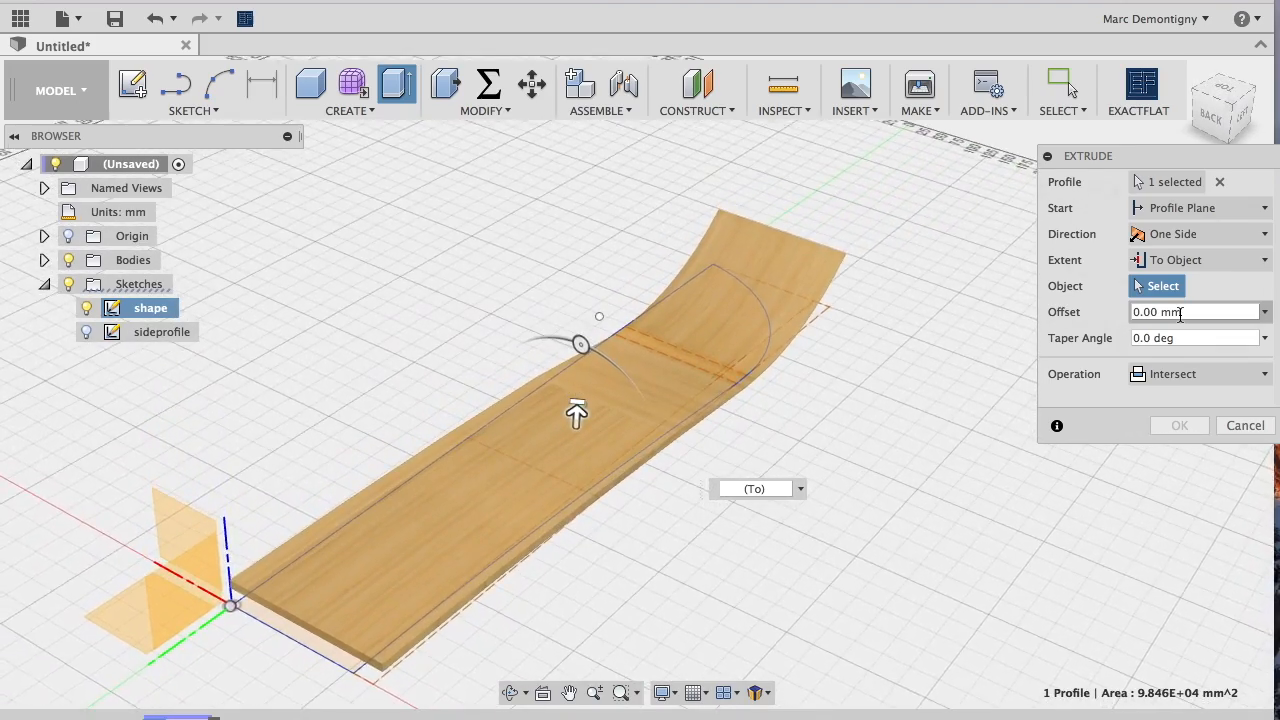
# Set the intersecting extrusion's extent to Distance, extend it 125 mm upward through the board, and complete it
pyautogui.click(1195, 262)
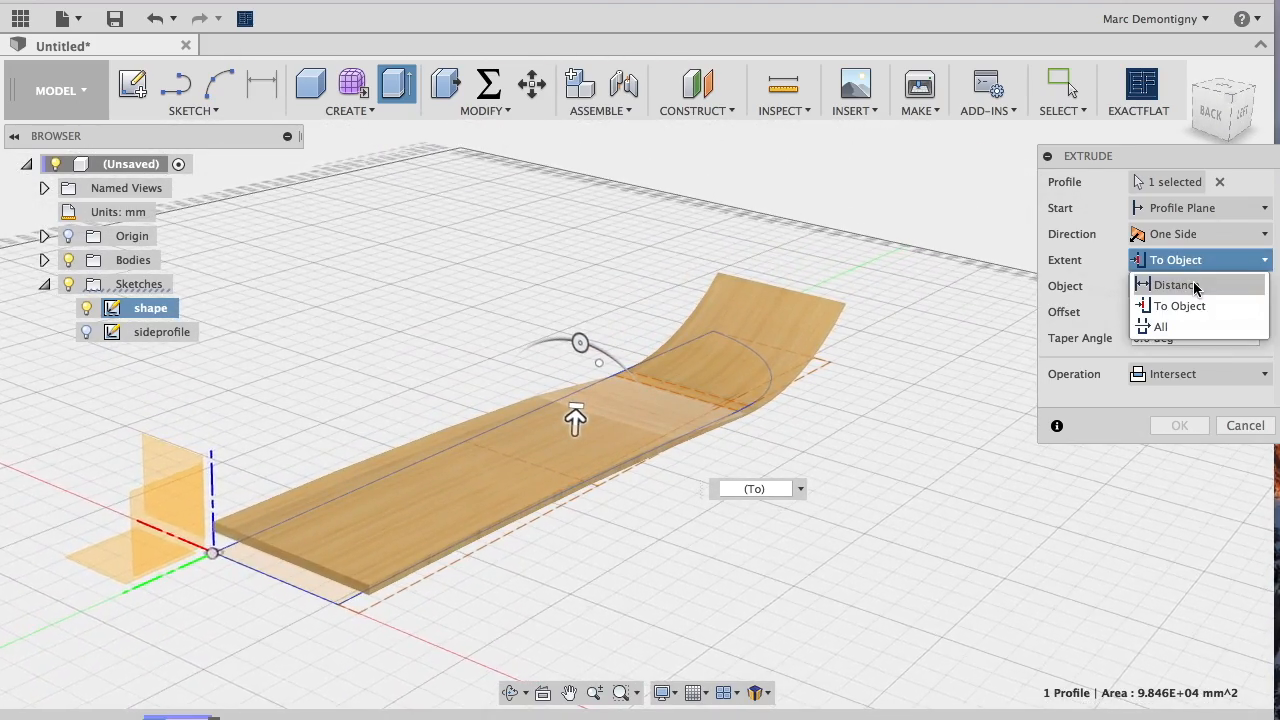
pyautogui.click(1170, 285)
pyautogui.moveTo(545, 383); pyautogui.dragTo(553, 300)
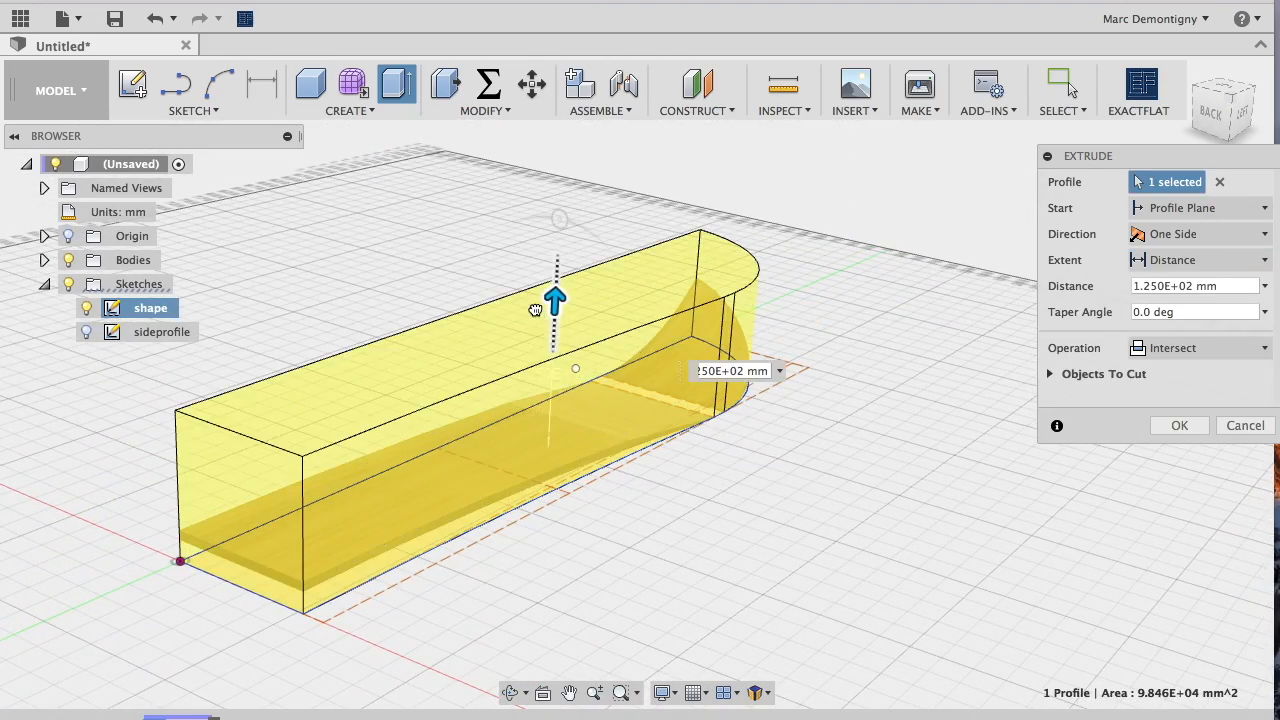
pyautogui.click(1180, 425)
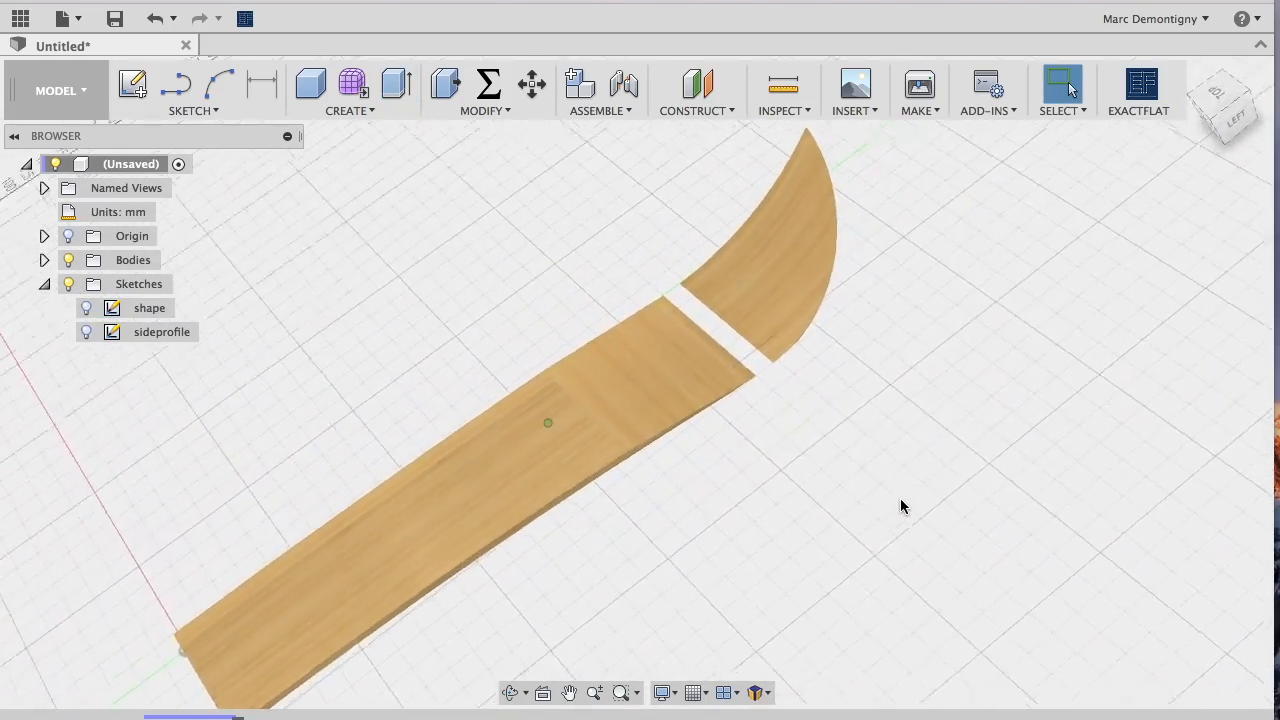
# Show the shape and sideprofile sketches and compare them with the board around the gap before the raised tip, with bodies hidden and shown
pyautogui.scroll(5, 827, 491)
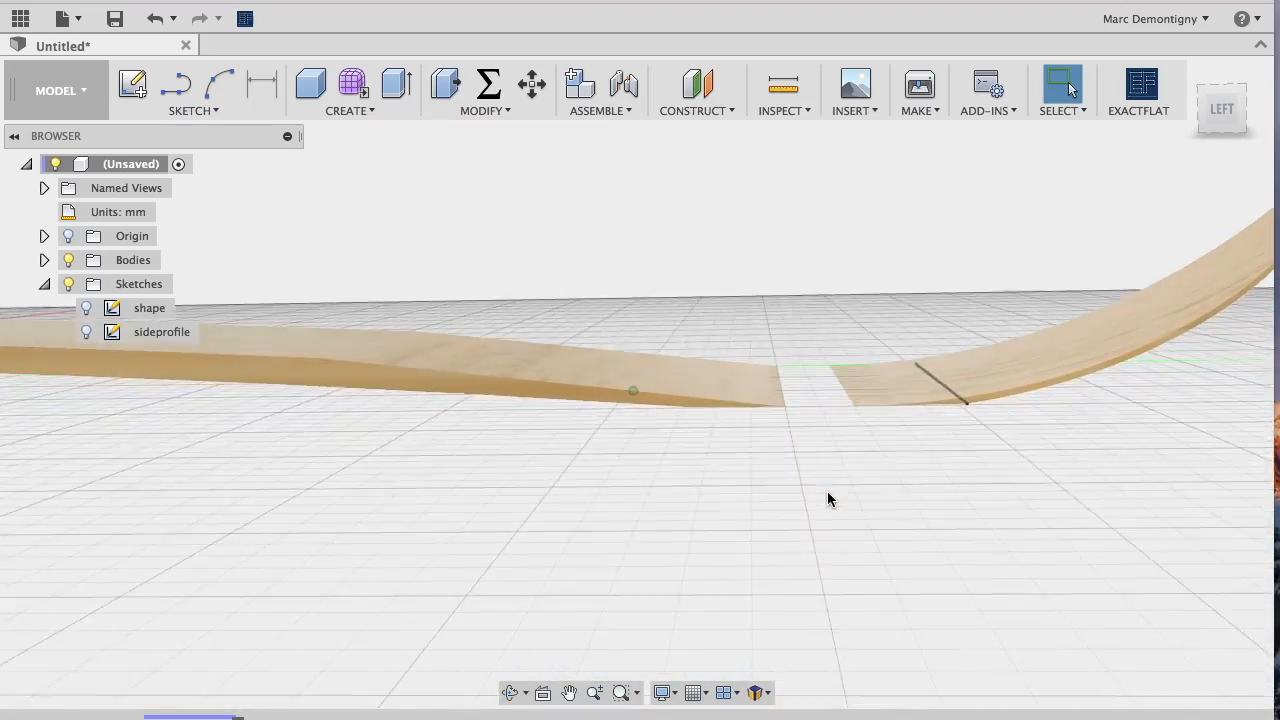
pyautogui.keyDown('shift'); pyautogui.moveTo(827, 492); pyautogui.dragTo(822, 426, button='middle'); pyautogui.keyUp('shift')
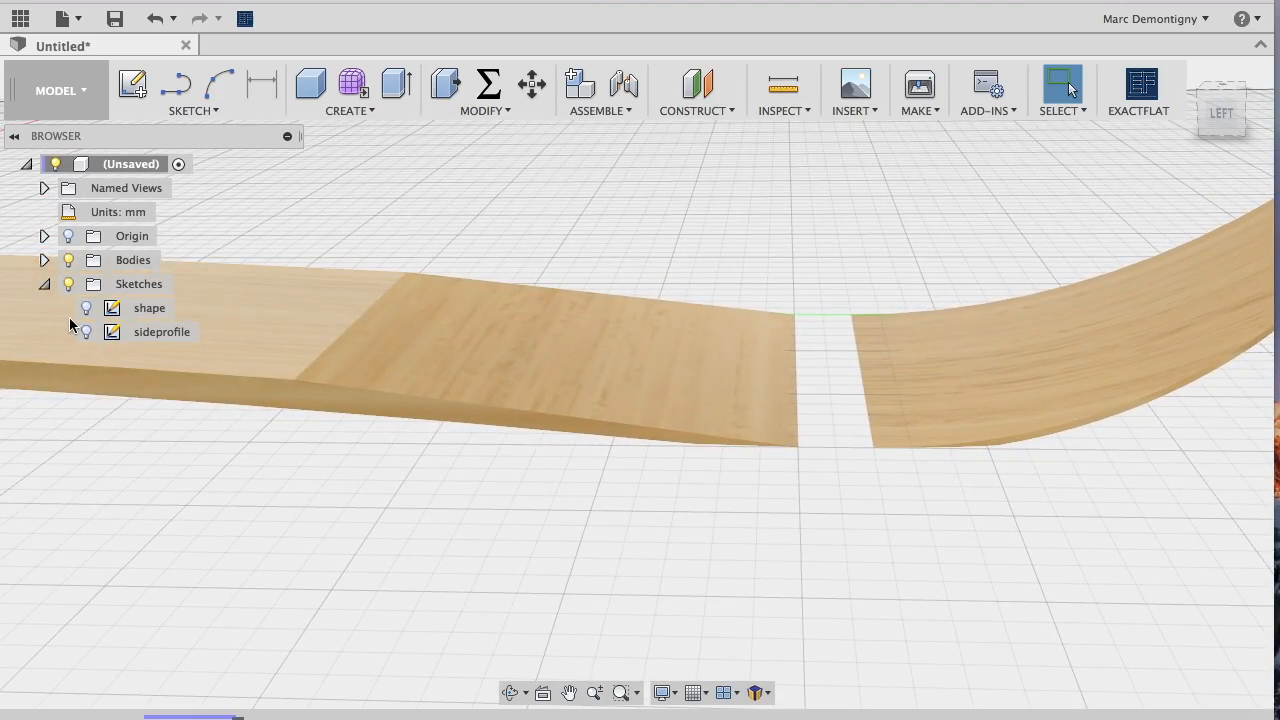
pyautogui.click(86, 308)
pyautogui.click(86, 332)
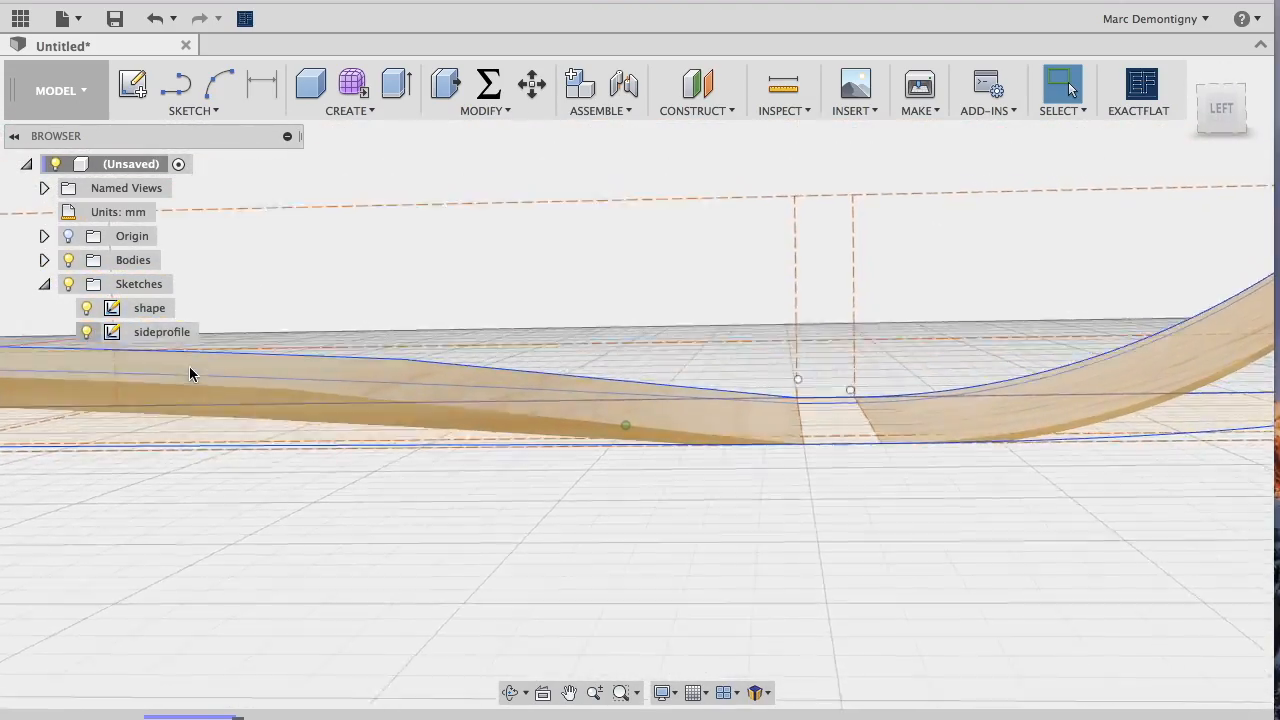
pyautogui.keyDown('shift'); pyautogui.moveTo(190, 374); pyautogui.dragTo(190, 374, button='middle'); pyautogui.keyUp('shift')
pyautogui.moveTo(887, 578)
pyautogui.keyDown('shift'); pyautogui.mouseDown(button='middle')
pyautogui.moveTo(866, 574)
pyautogui.moveTo(891, 503)
pyautogui.moveTo(877, 409)
pyautogui.moveTo(431, 243)
pyautogui.moveTo(70, 310)
pyautogui.mouseUp(button='middle'); pyautogui.keyUp('shift')
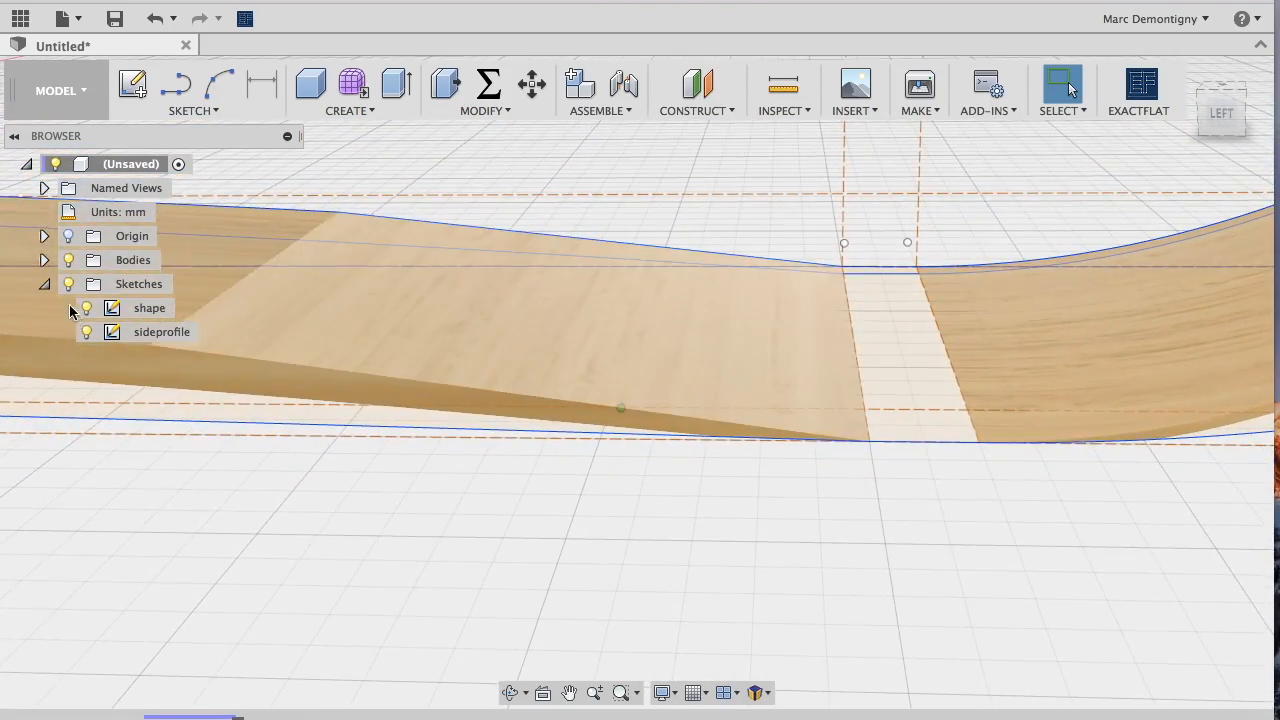
pyautogui.click(64, 263)
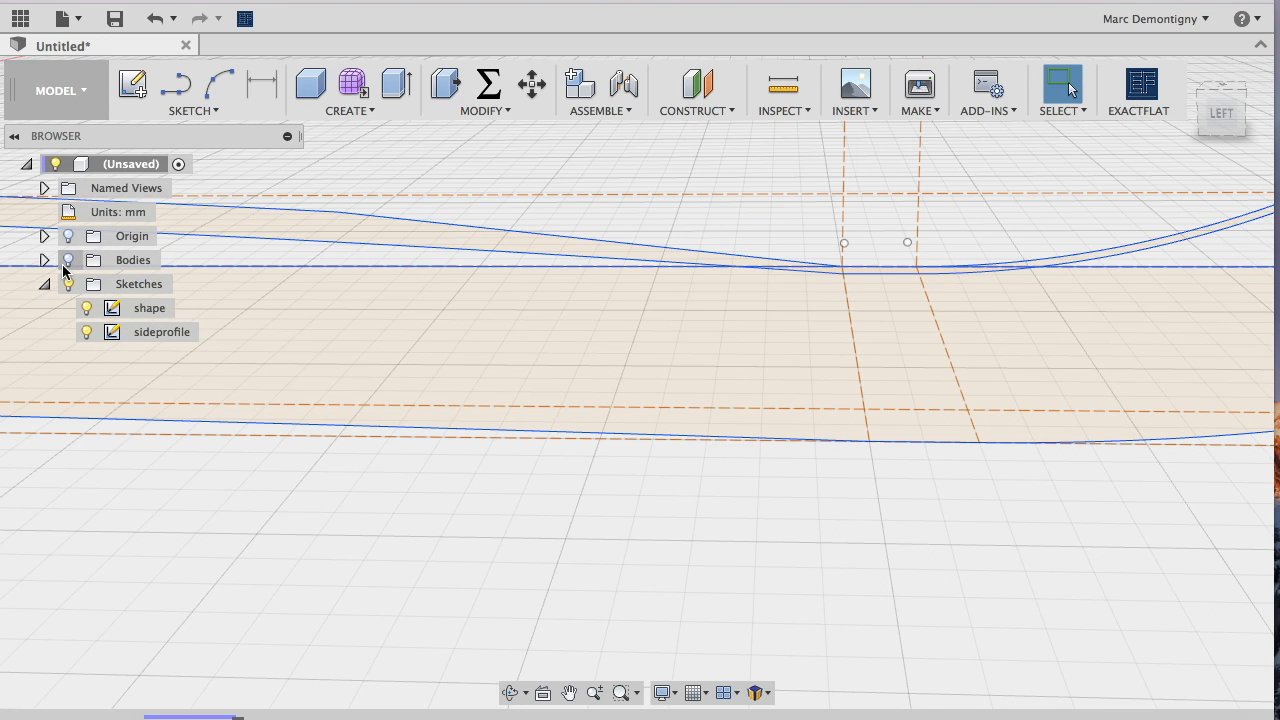
pyautogui.click(67, 262)
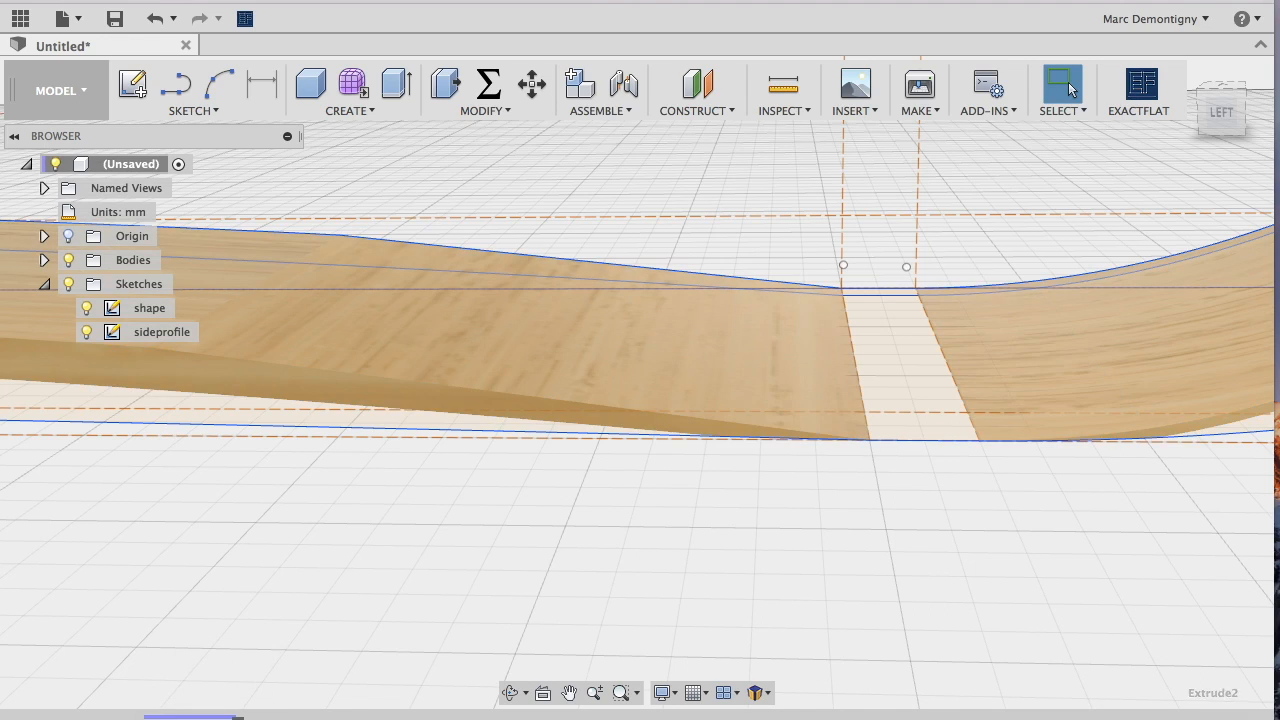
# Edit the intersecting extrusion to run in Two Sides, with a 30 mm distance below the sketch plane for Side 2
pyautogui.doubleClick(227, 717)
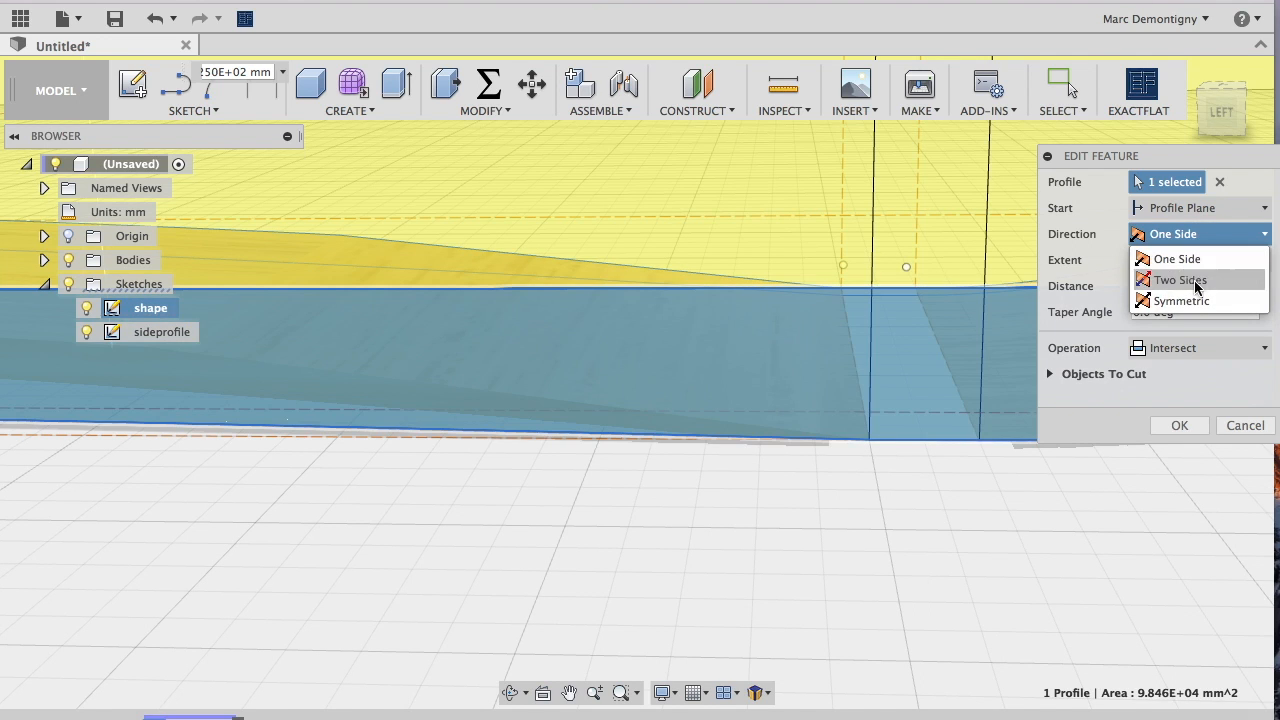
pyautogui.click(1180, 280)
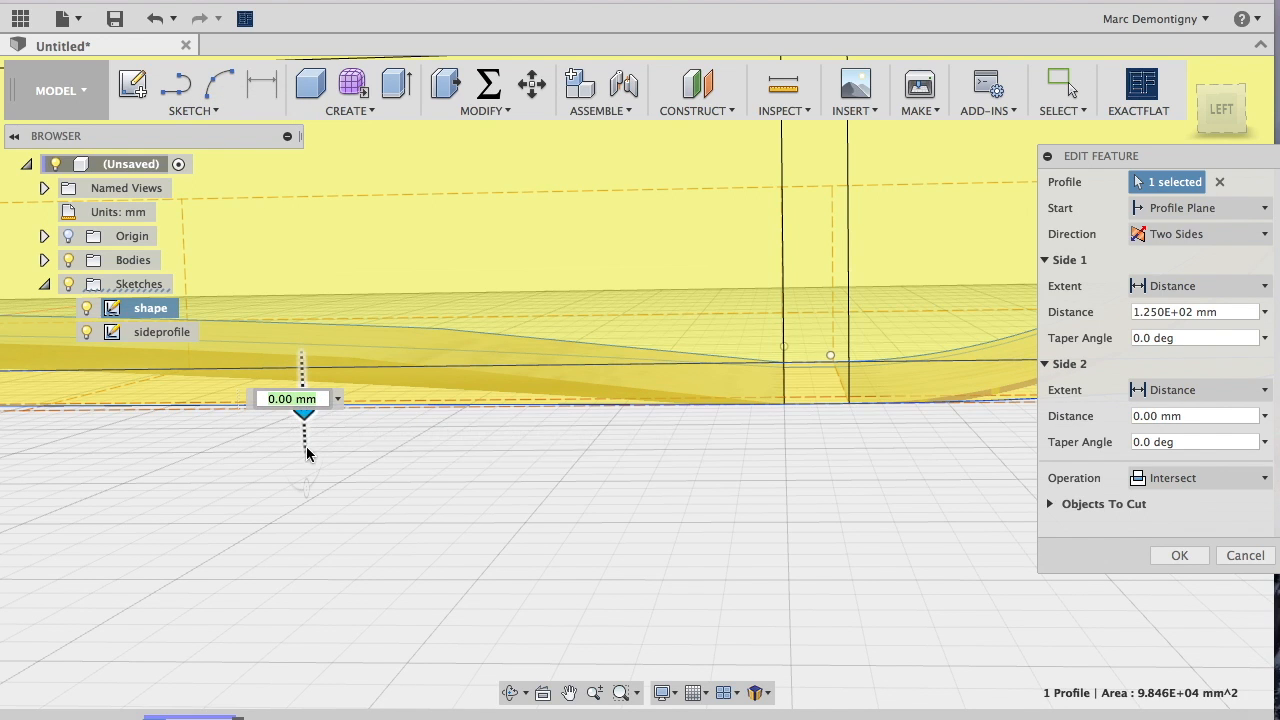
pyautogui.keyDown('shift'); pyautogui.moveTo(304, 424); pyautogui.dragTo(324, 421, button='middle'); pyautogui.keyUp('shift')
pyautogui.moveTo(307, 430); pyautogui.dragTo(309, 517)
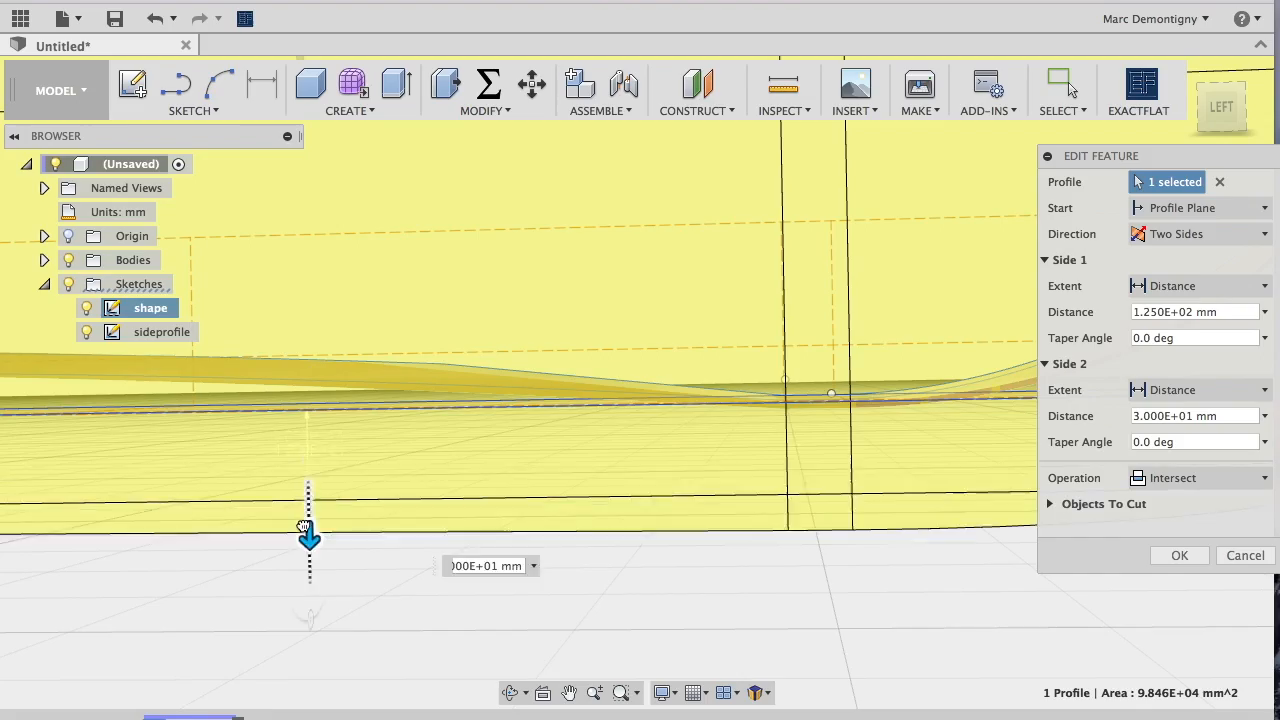
pyautogui.click(1174, 558)
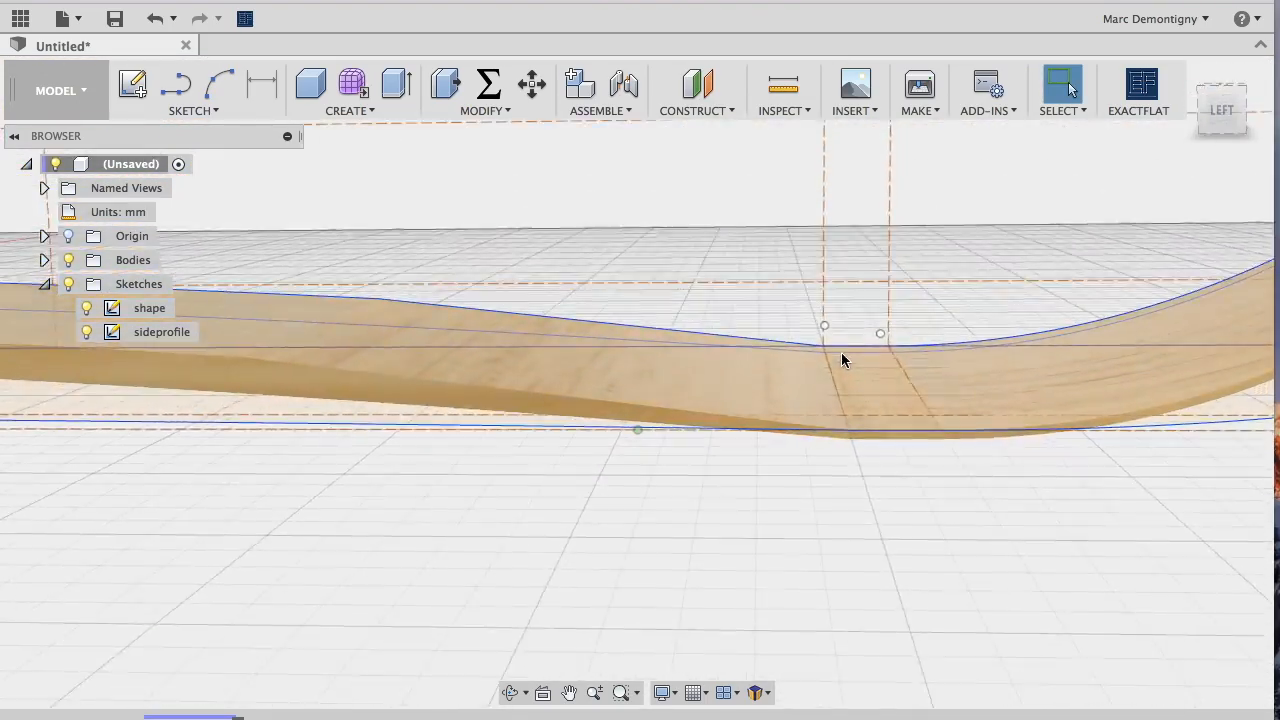
# Examine the whole board body and its curved tip from several angles
pyautogui.keyDown('shift'); pyautogui.moveTo(841, 360); pyautogui.dragTo(745, 379, button='middle'); pyautogui.keyUp('shift')
pyautogui.scroll(-10, 900, 471)
pyautogui.scroll(5, 745, 378)
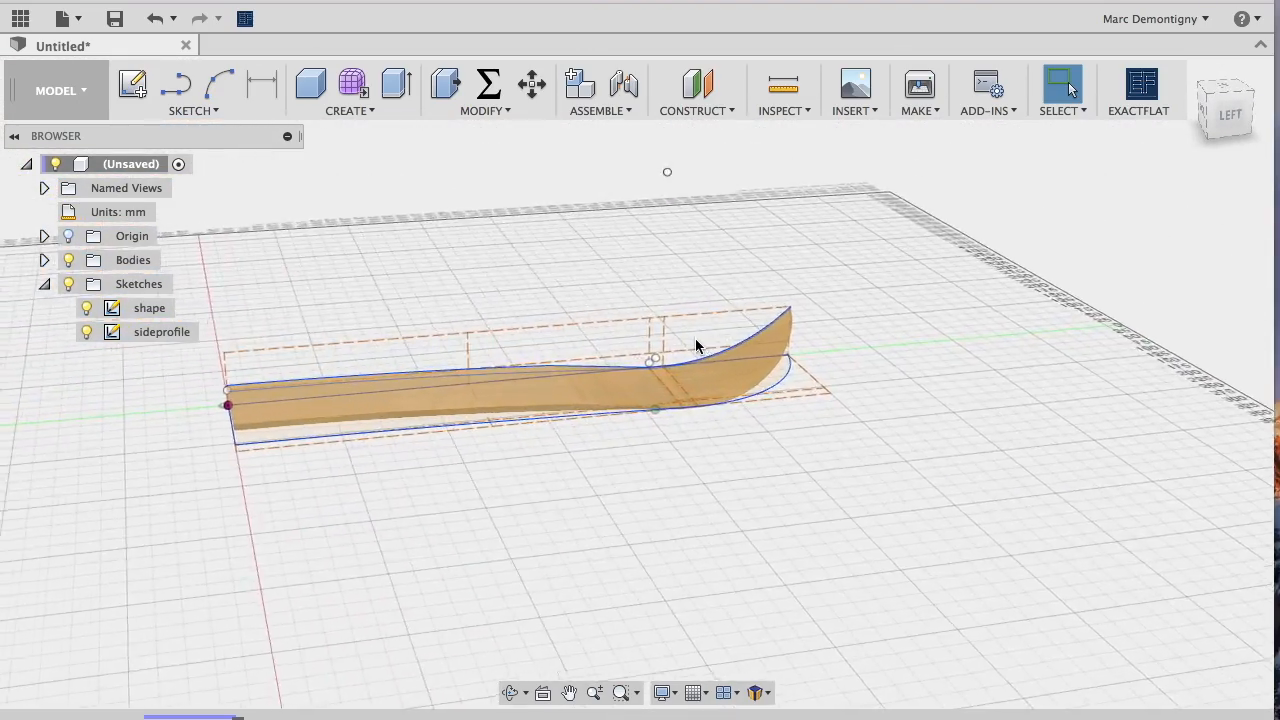
pyautogui.moveTo(430, 347); pyautogui.dragTo(520, 347, button='middle')
pyautogui.keyDown('shift'); pyautogui.moveTo(695, 387); pyautogui.dragTo(1066, 302, button='middle'); pyautogui.keyUp('shift')
pyautogui.keyDown('shift'); pyautogui.moveTo(916, 353); pyautogui.dragTo(851, 402, button='middle'); pyautogui.keyUp('shift')
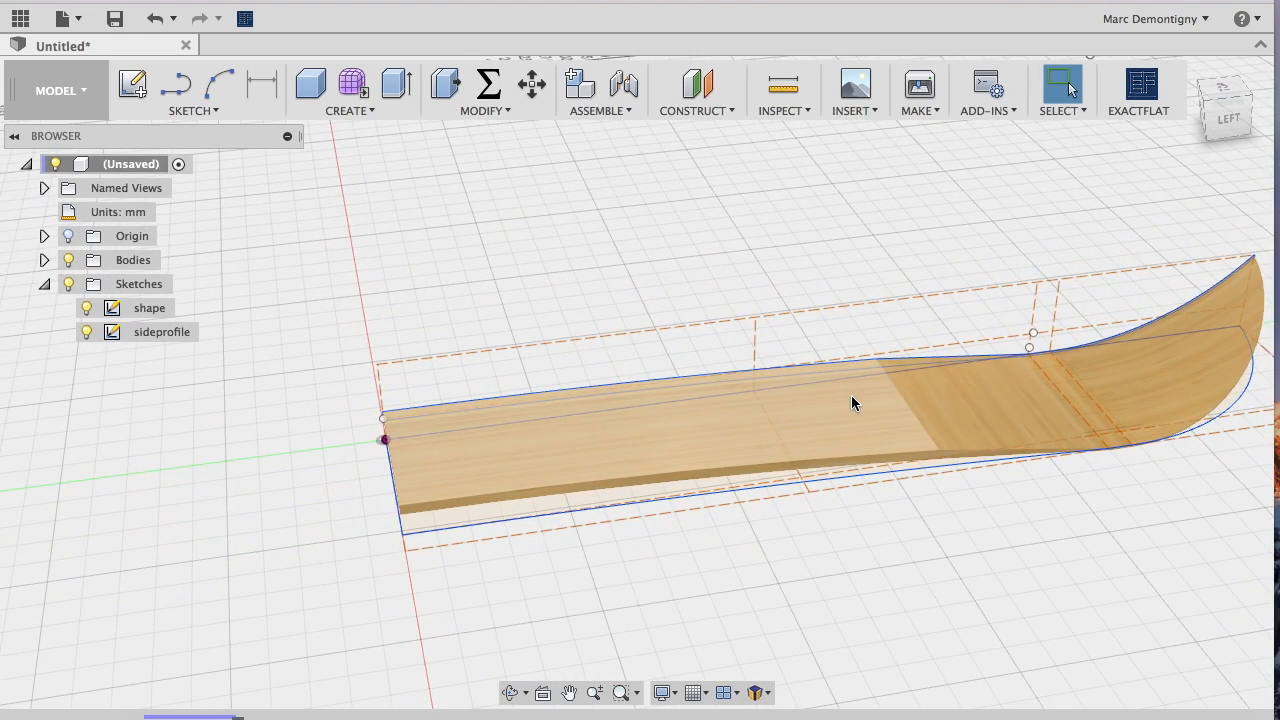
pyautogui.hscroll(3, 851, 397)
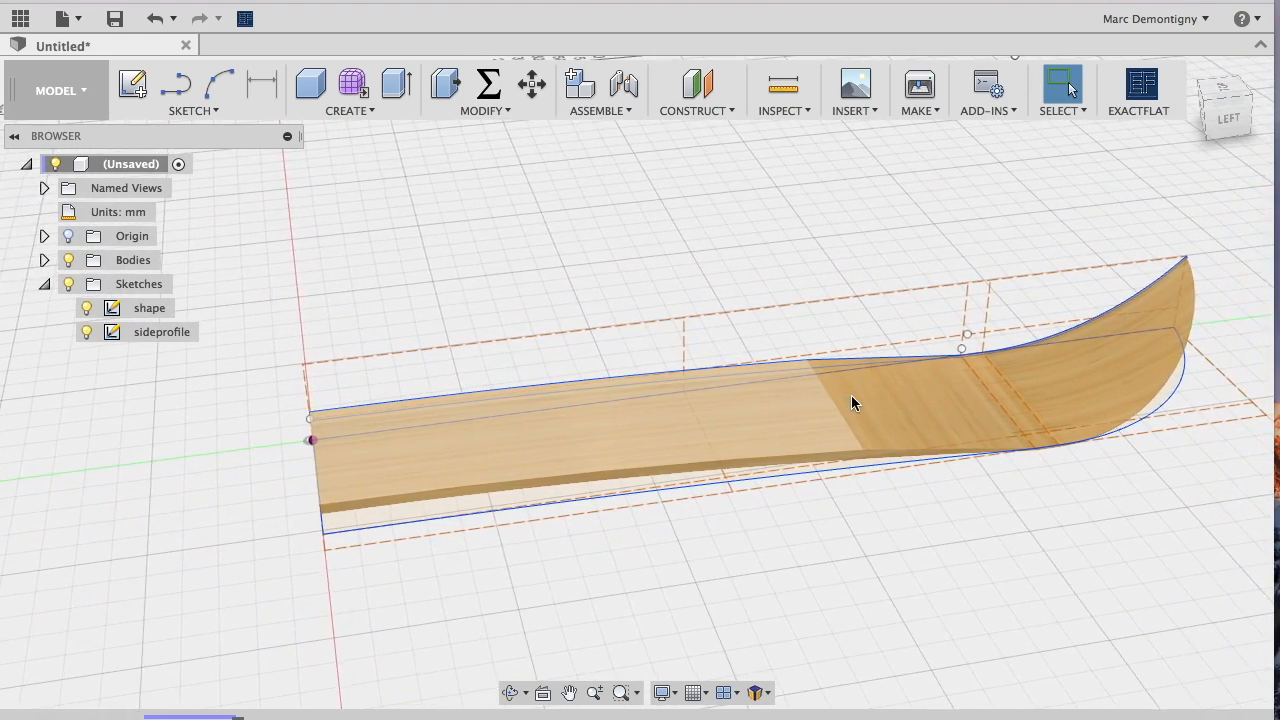
pyautogui.keyDown('shift'); pyautogui.hscroll(2, 851, 397); pyautogui.keyUp('shift')
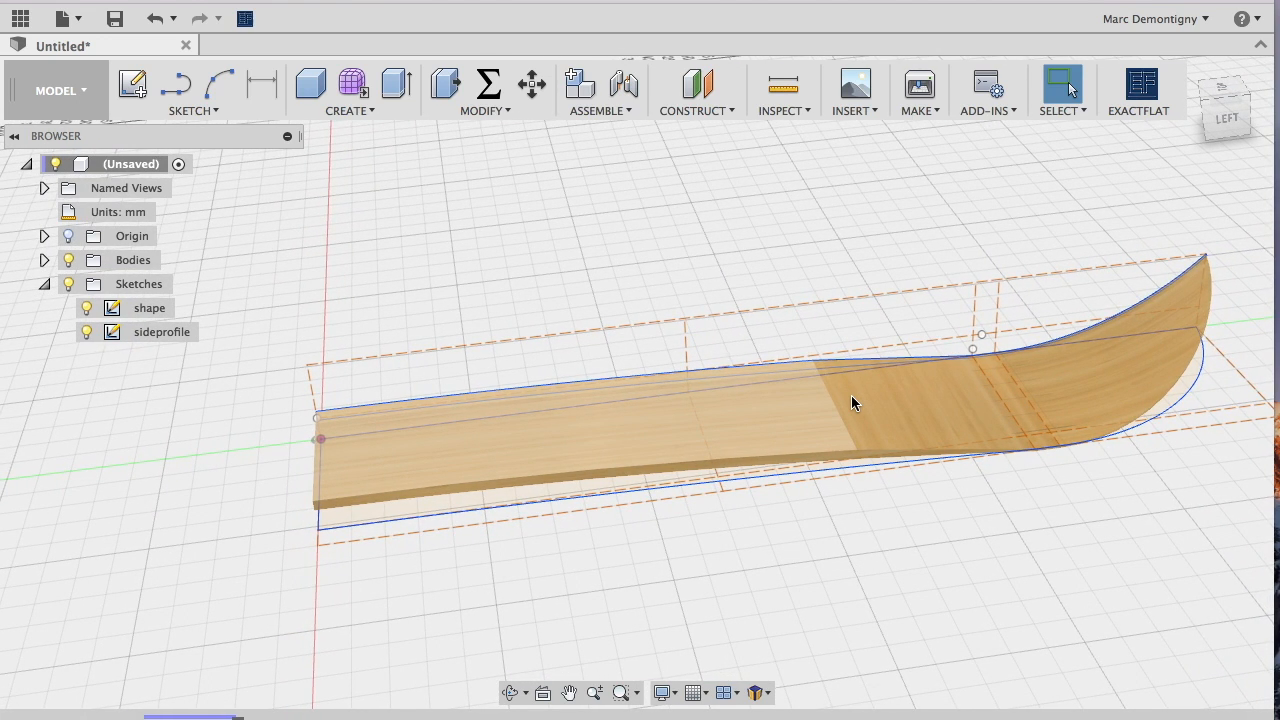
pyautogui.keyDown('shift'); pyautogui.moveTo(851, 397); pyautogui.dragTo(631, 517, button='middle'); pyautogui.keyUp('shift')
pyautogui.keyDown('shift'); pyautogui.hscroll(5, 631, 511); pyautogui.keyUp('shift')
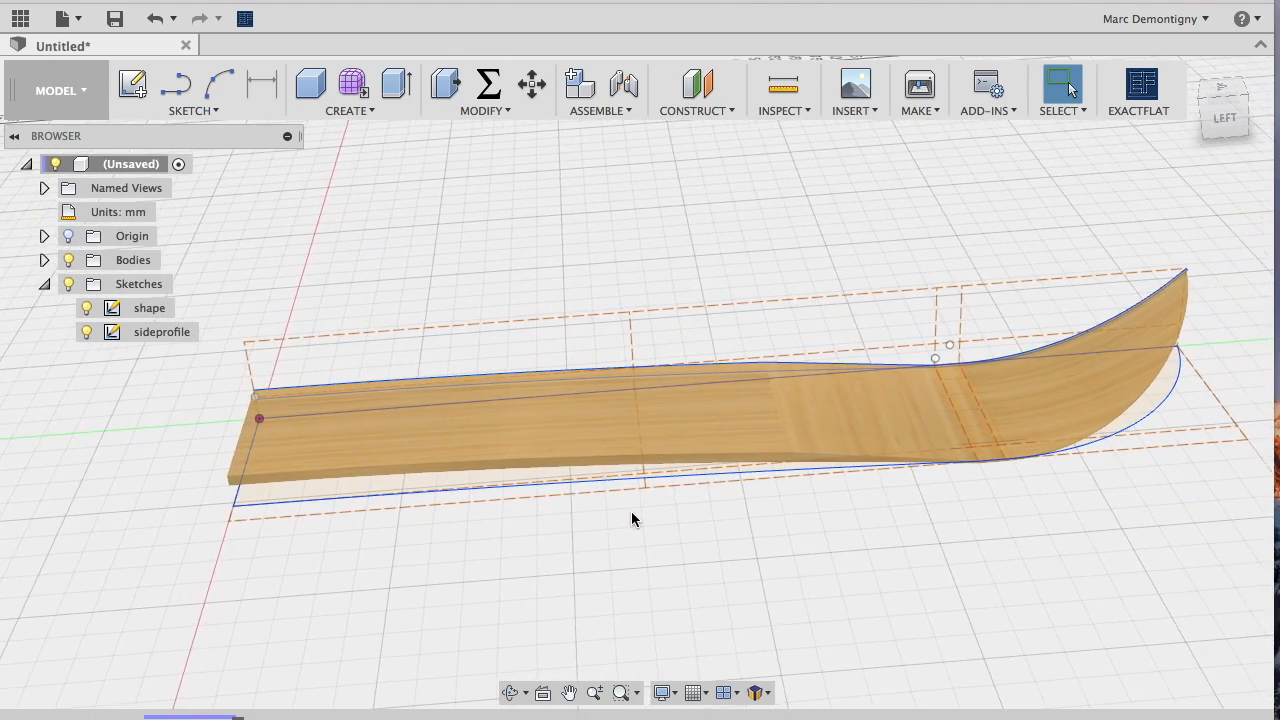
pyautogui.scroll(1, 631, 511)
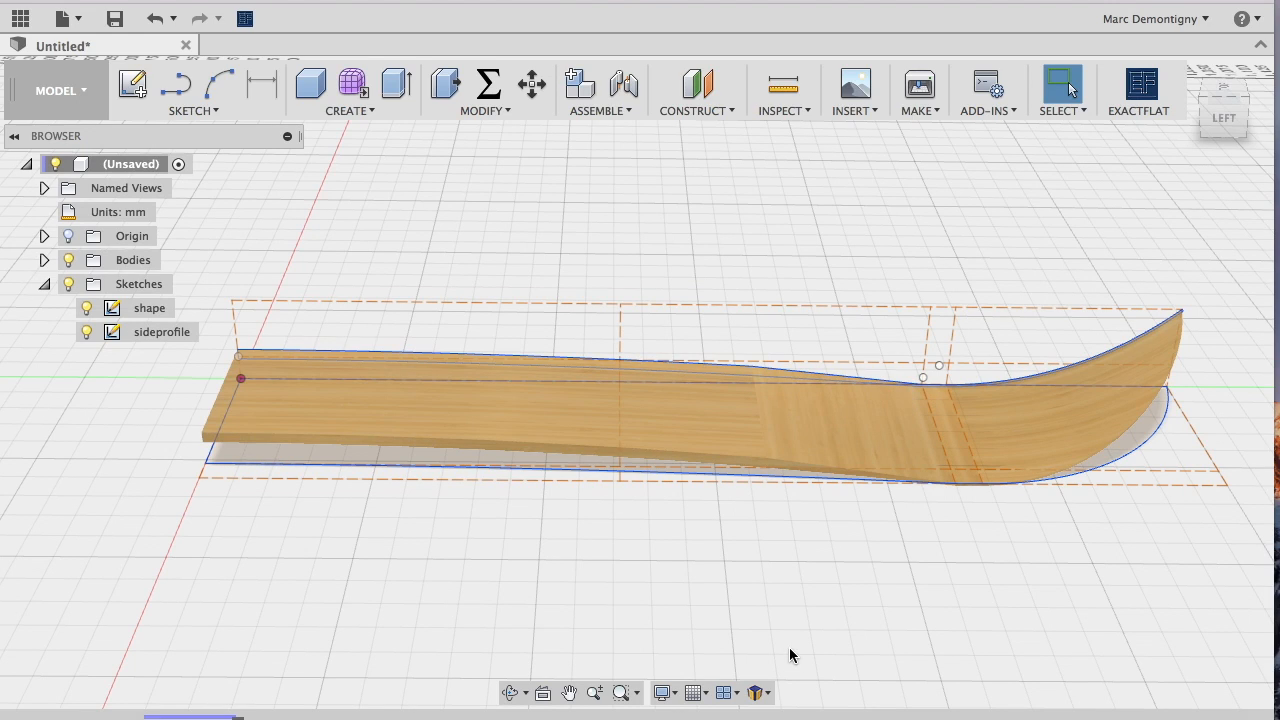
pyautogui.click(71, 113)
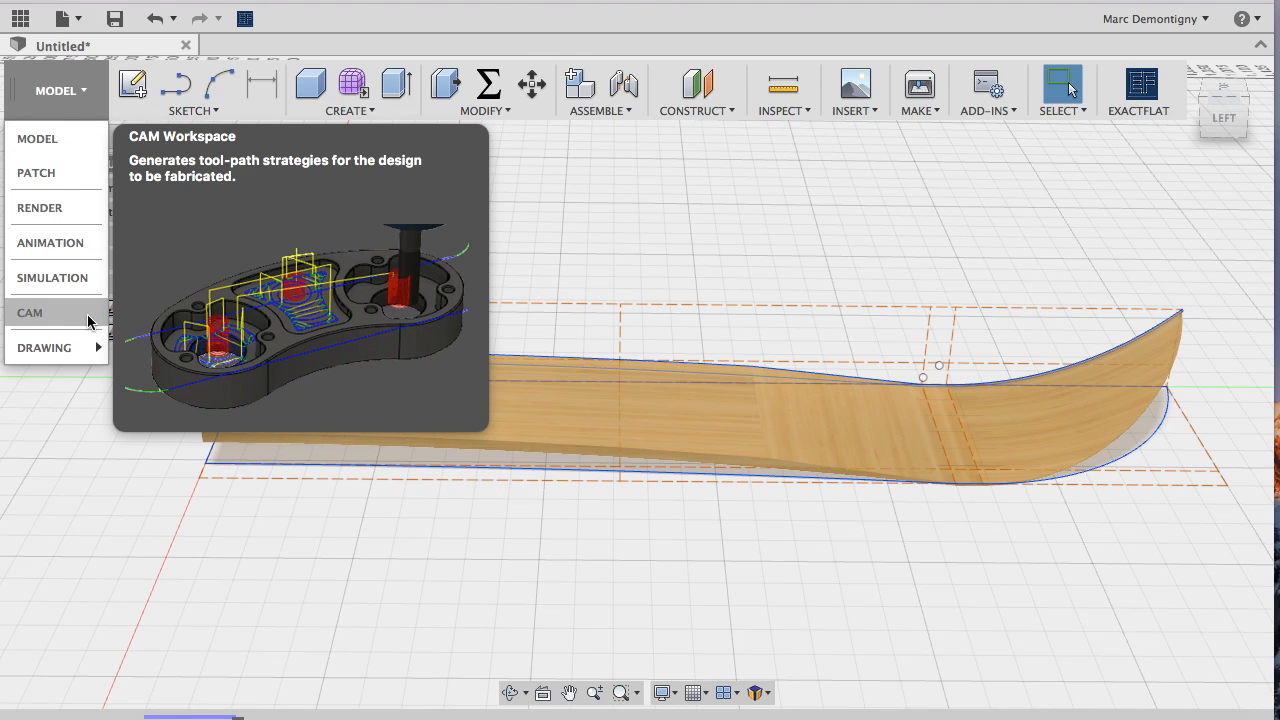
pyautogui.moveTo(88, 347)
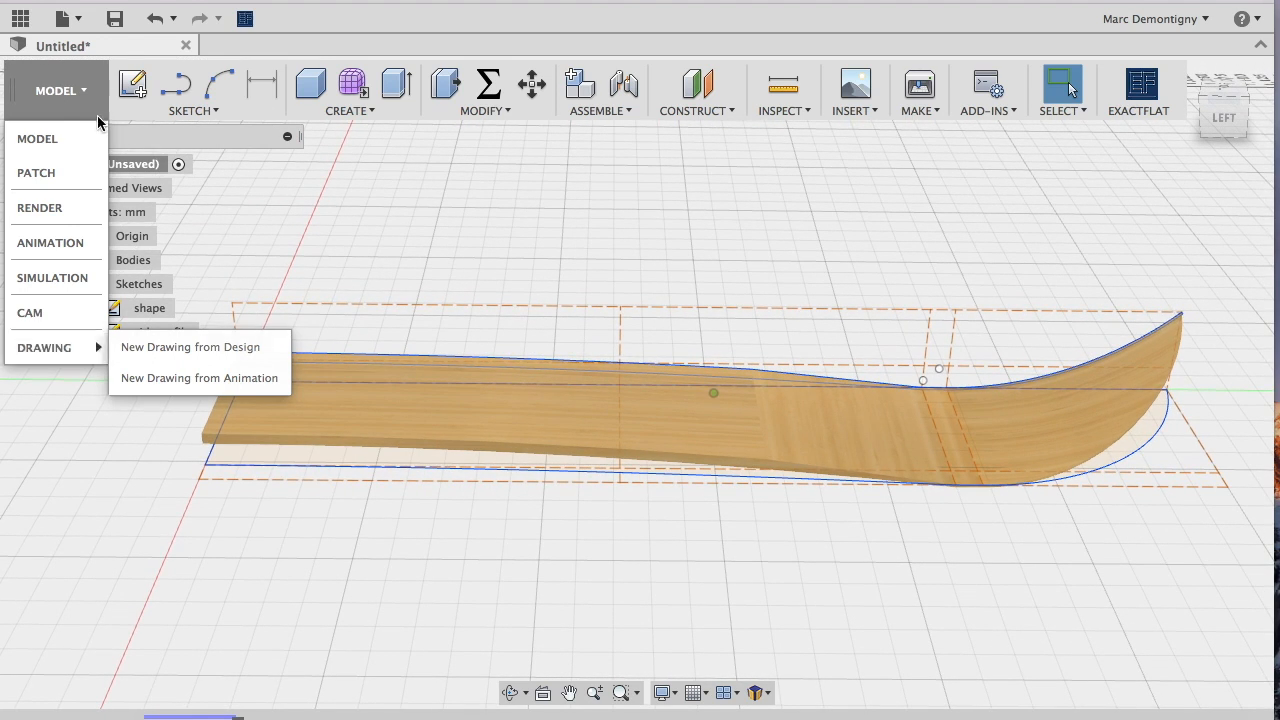
pyautogui.click(68, 95)
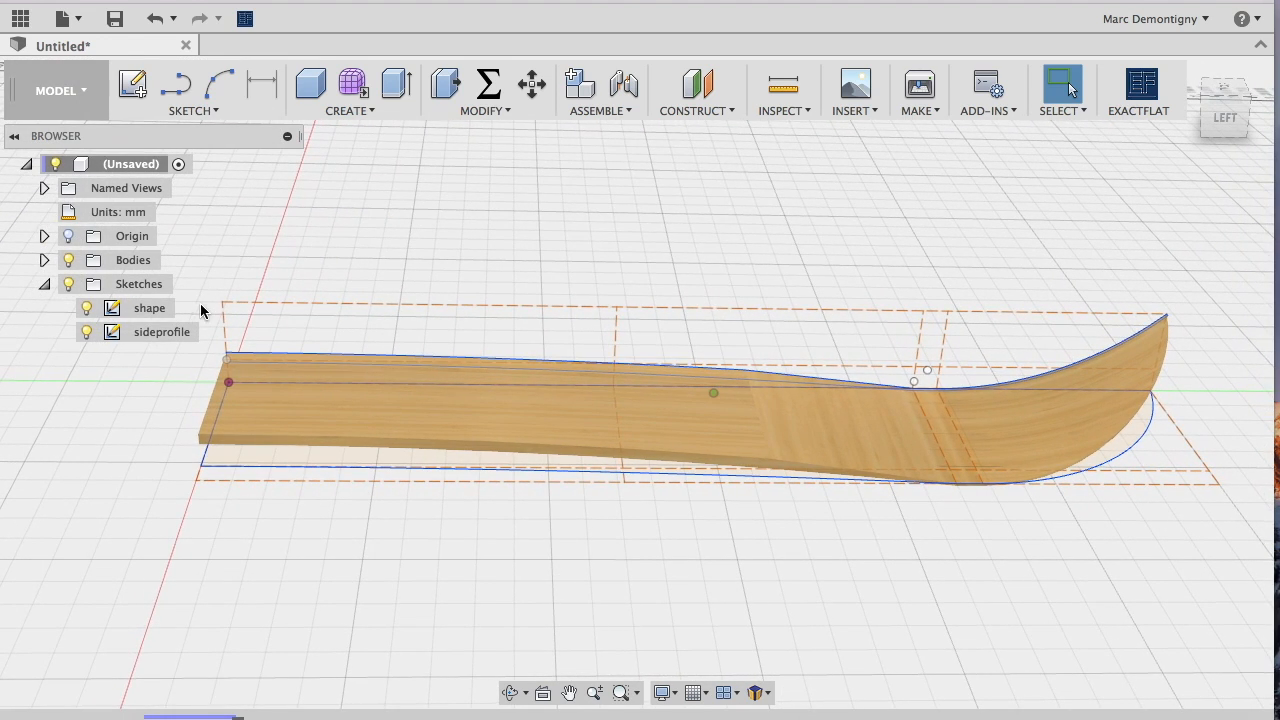
# Hide all sketches and mirror the half-board body across the vertical origin plane along its straight long edge, using the bodies pattern type
pyautogui.click(46, 285)
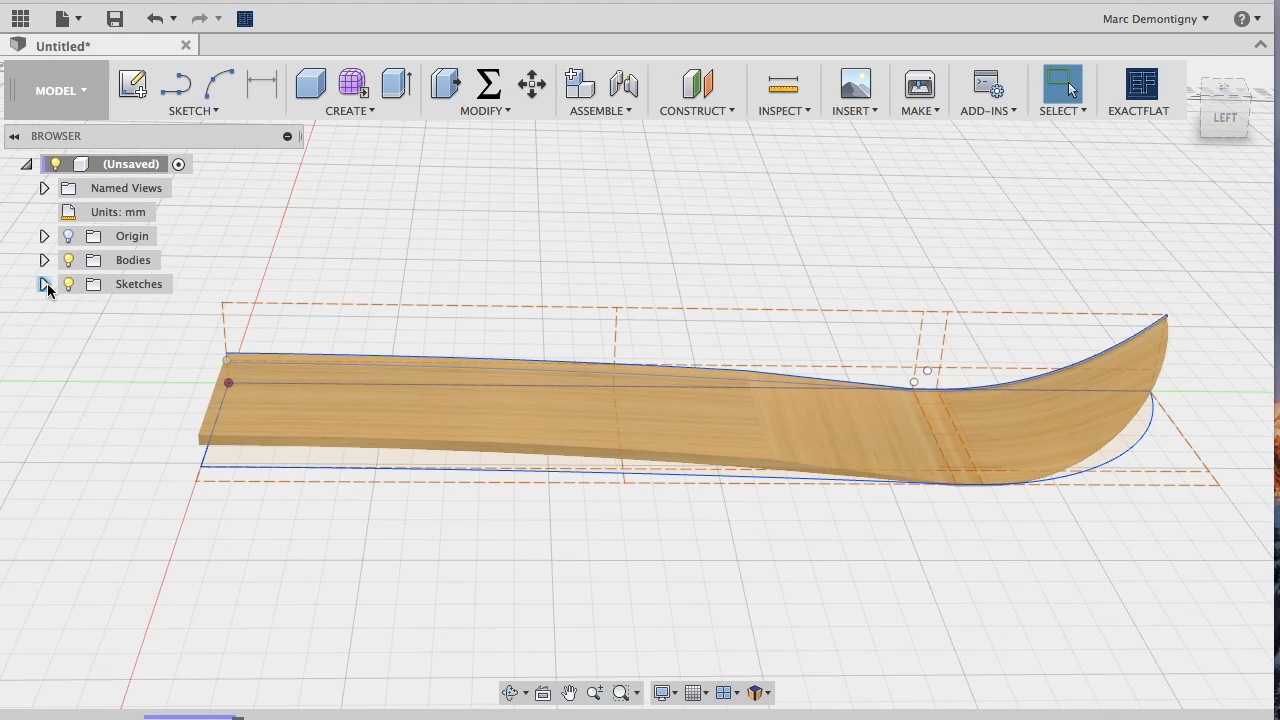
pyautogui.keyDown('shift'); pyautogui.moveTo(71, 287); pyautogui.dragTo(254, 395, button='middle'); pyautogui.keyUp('shift')
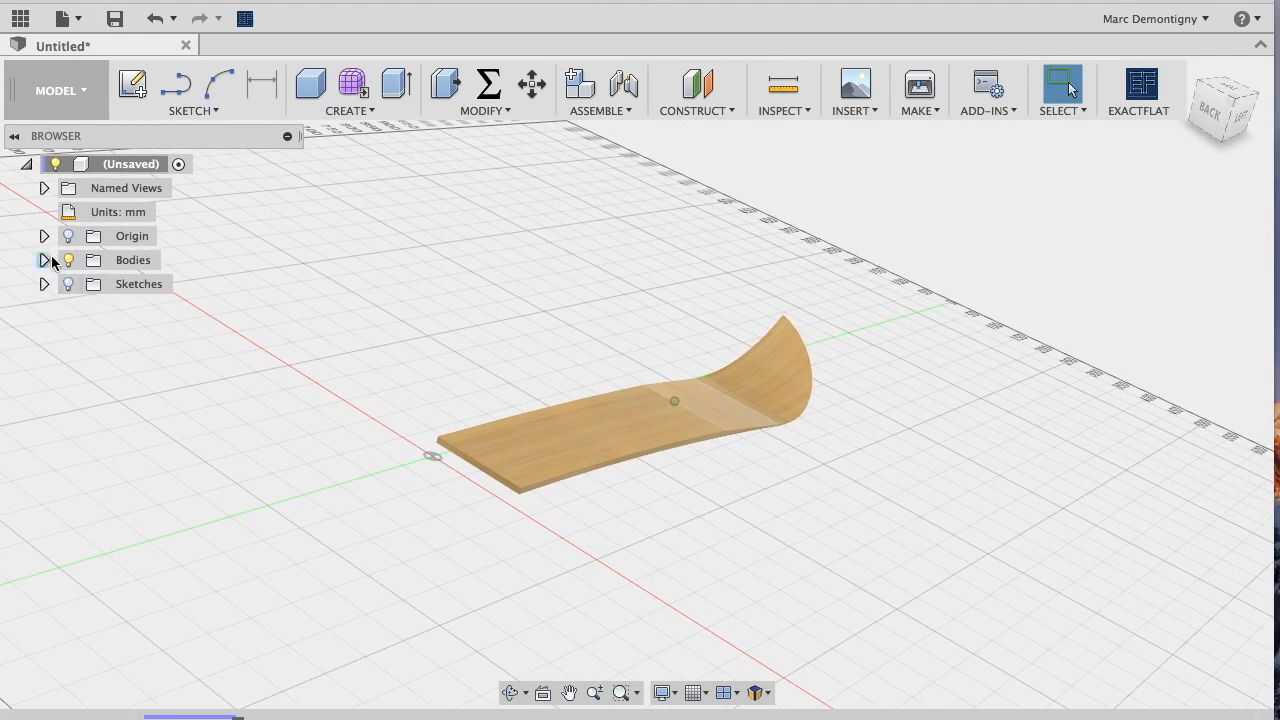
pyautogui.click(143, 284)
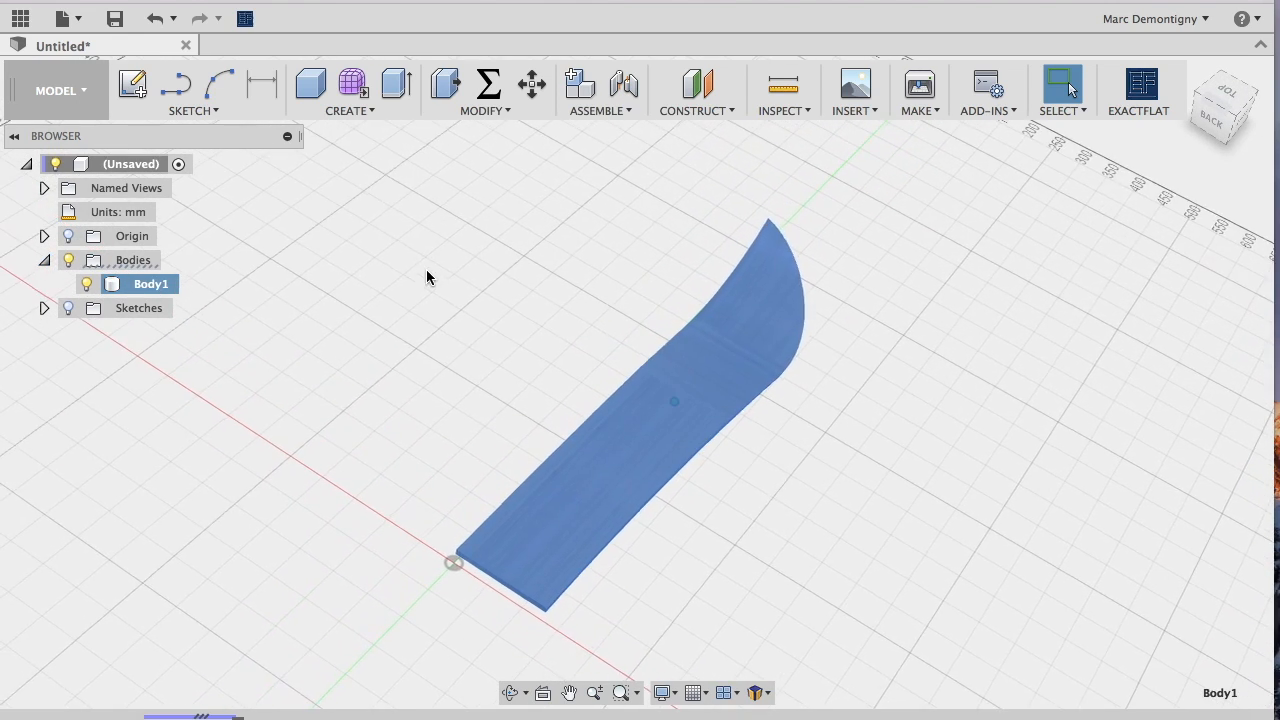
pyautogui.click(485, 111)
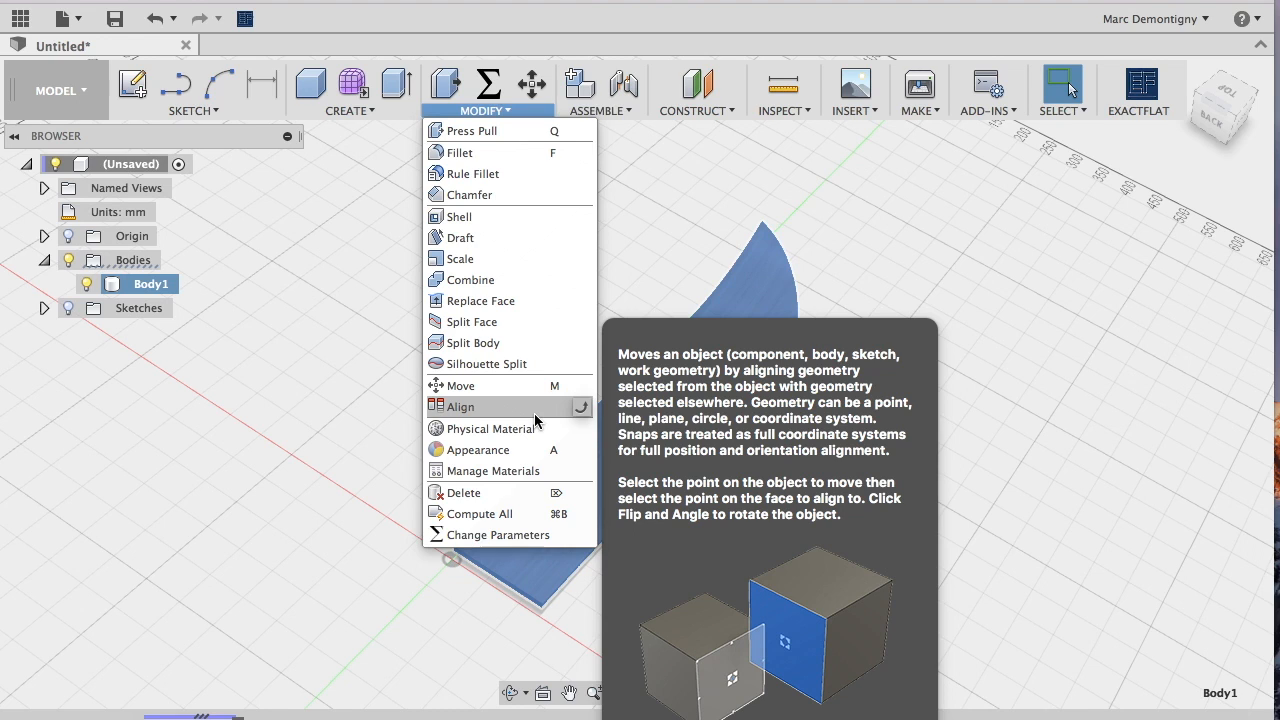
pyautogui.moveTo(332, 65)
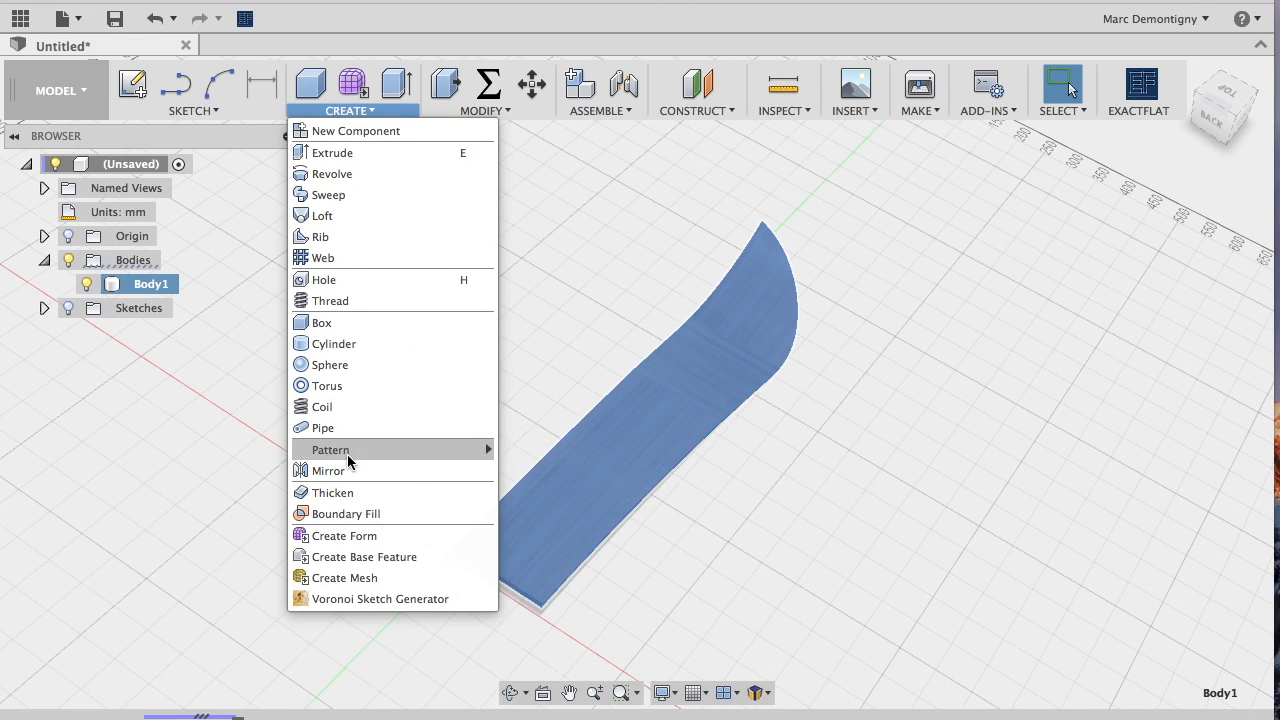
pyautogui.click(347, 466)
pyautogui.keyDown('shift'); pyautogui.moveTo(832, 398); pyautogui.dragTo(845, 396, button='middle'); pyautogui.keyUp('shift')
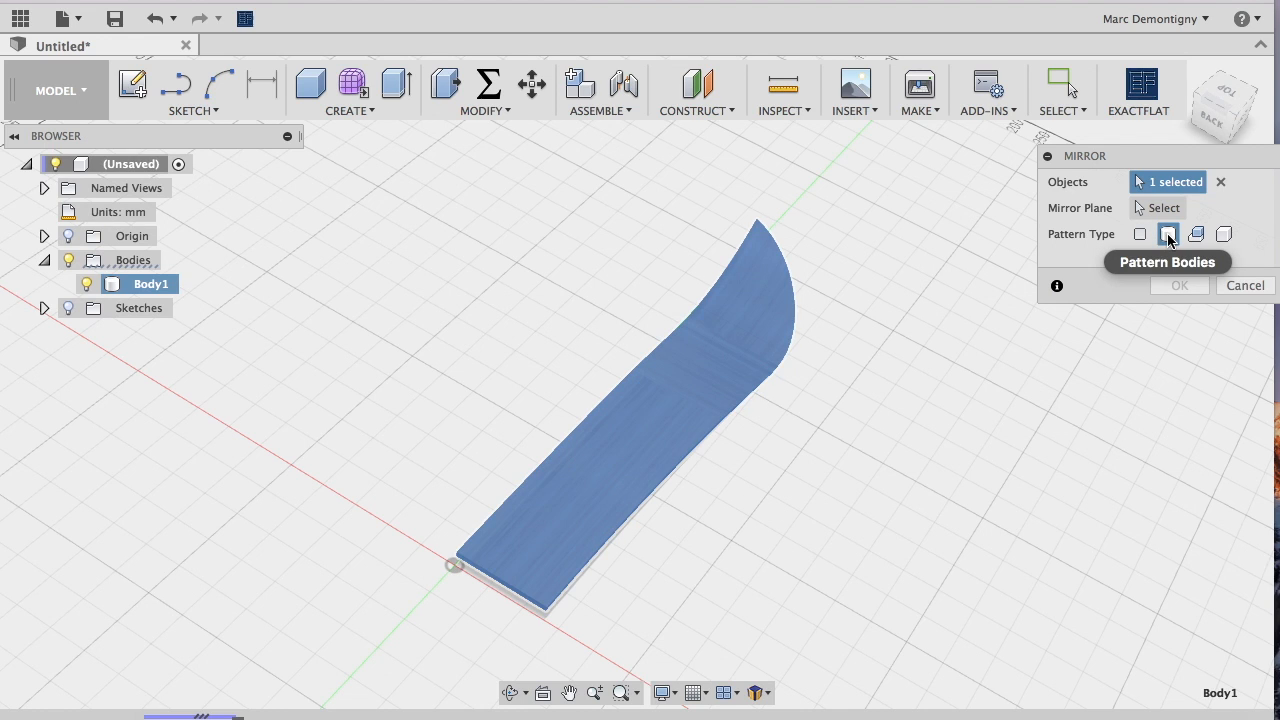
pyautogui.click(1161, 217)
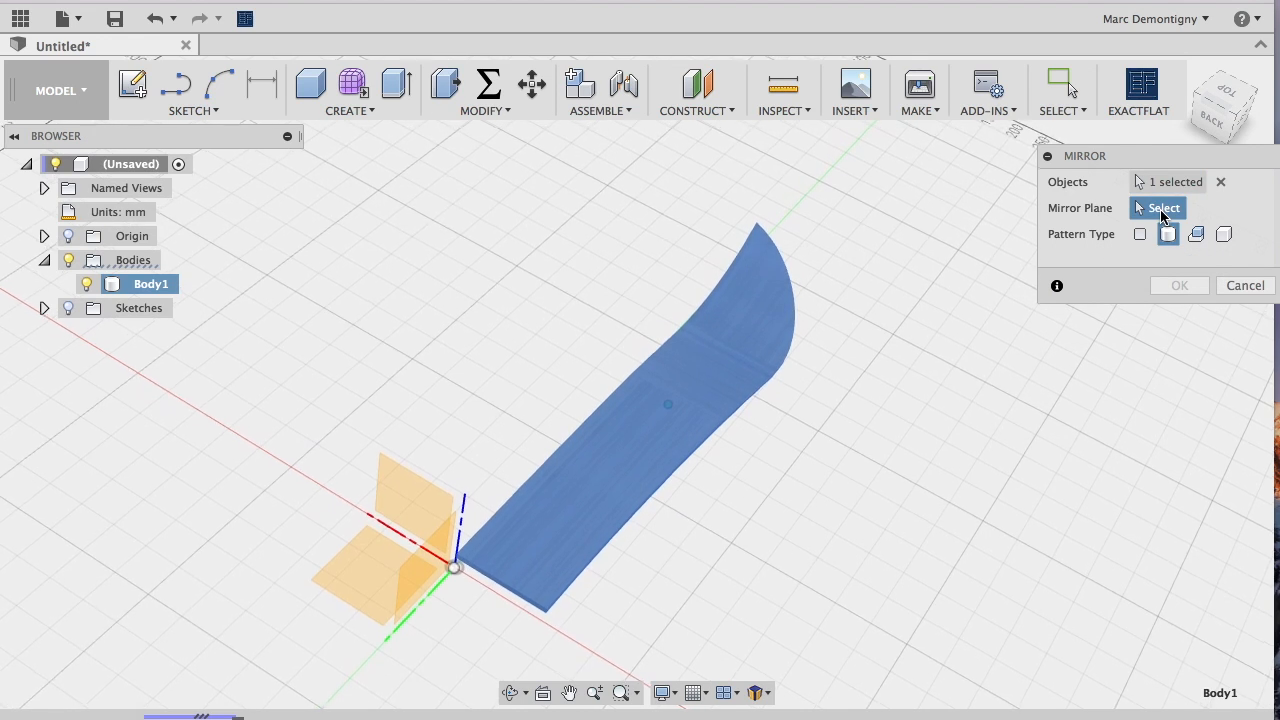
pyautogui.keyDown('shift'); pyautogui.moveTo(762, 428); pyautogui.dragTo(791, 451, button='middle'); pyautogui.keyUp('shift')
pyautogui.scroll(-4, 780, 455)
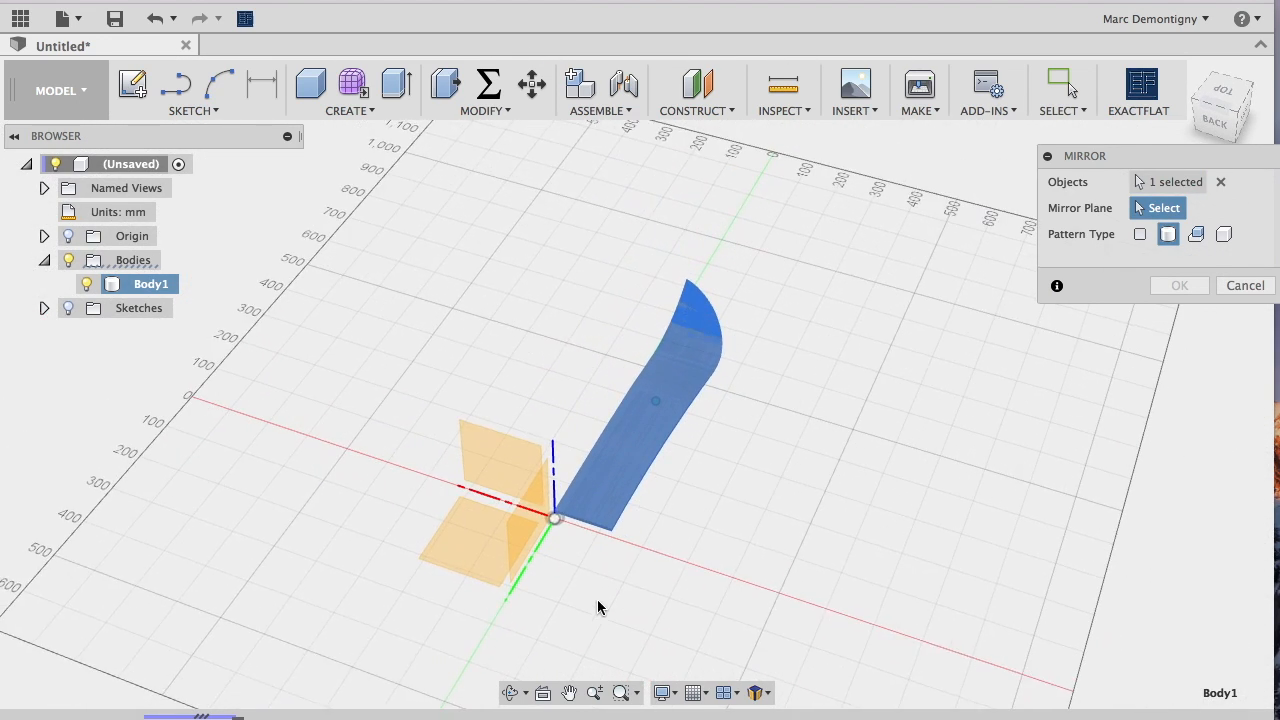
pyautogui.click(525, 545)
pyautogui.keyDown('shift'); pyautogui.moveTo(969, 385); pyautogui.dragTo(969, 385, button='middle'); pyautogui.keyUp('shift')
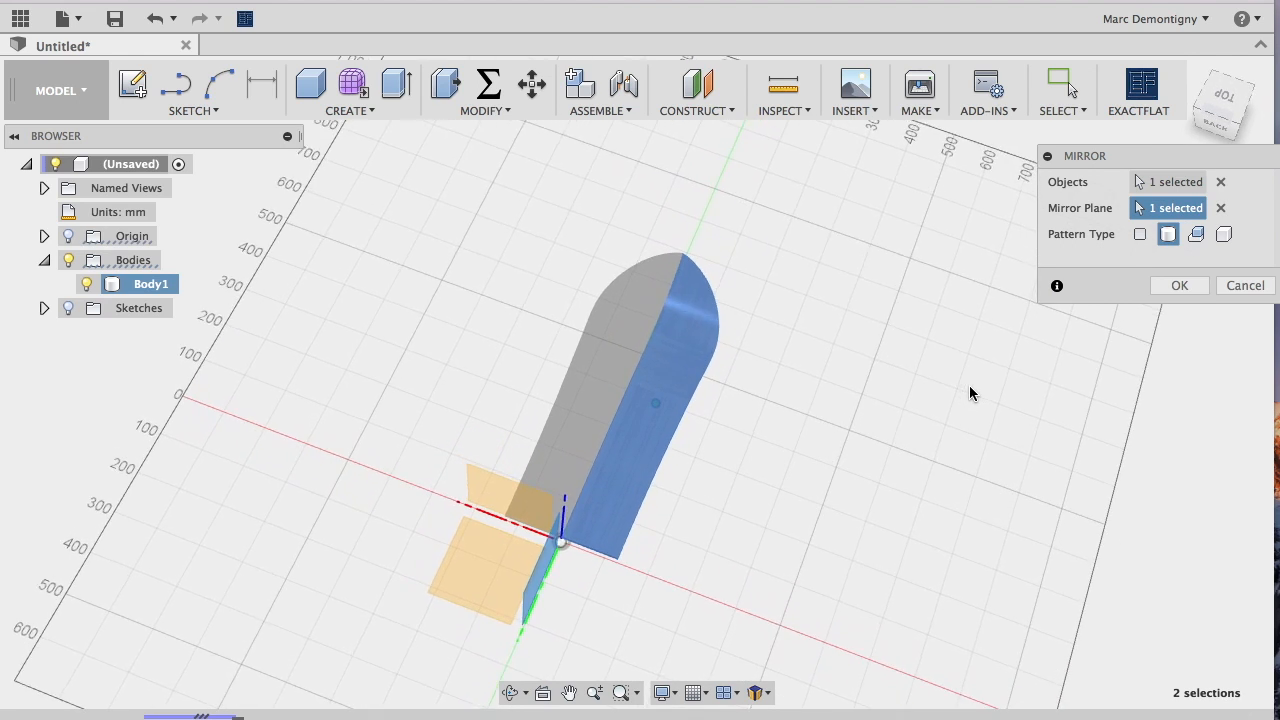
pyautogui.click(1179, 285)
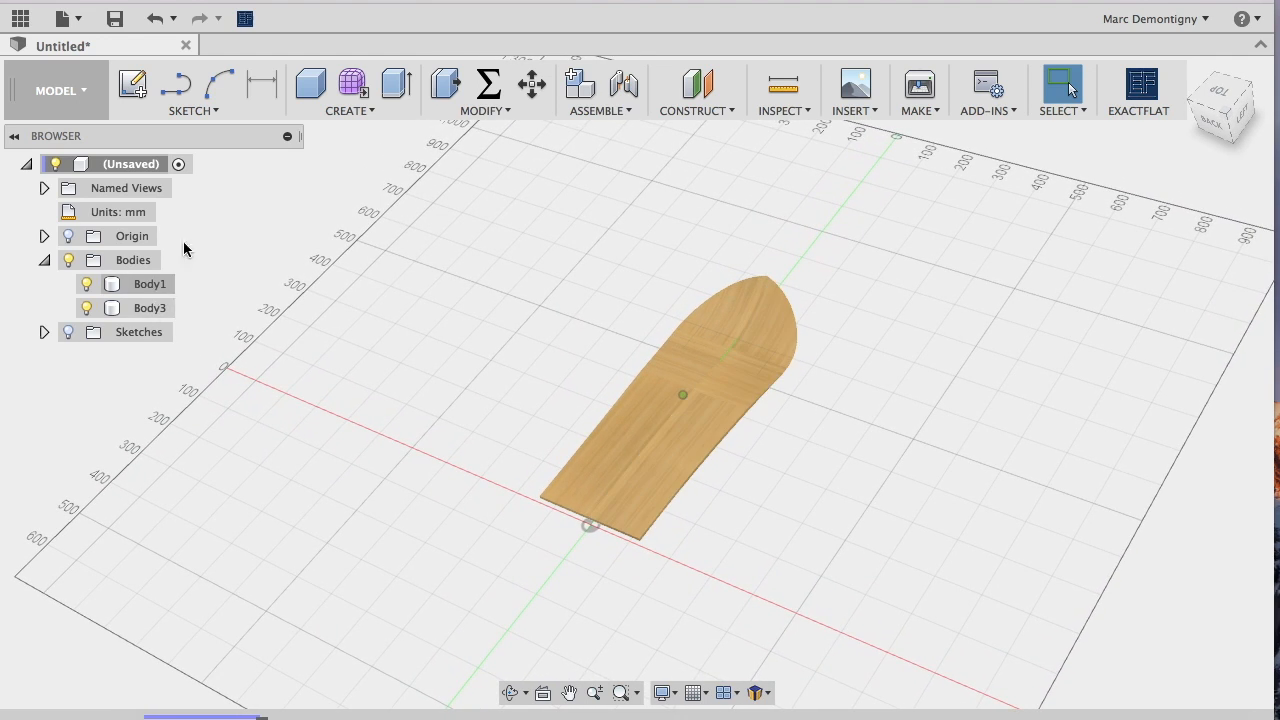
# Combine the original half-board body with its mirrored copy into one body using the Join operation
pyautogui.click(372, 110)
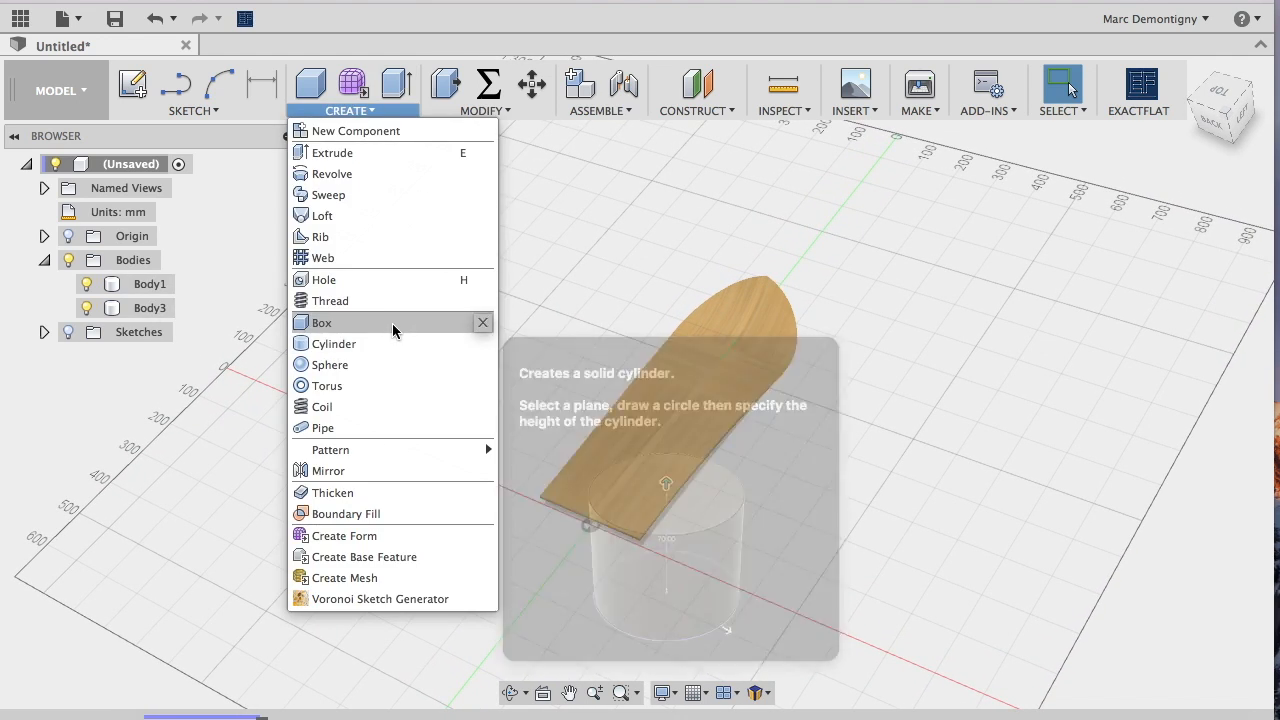
pyautogui.moveTo(471, 116)
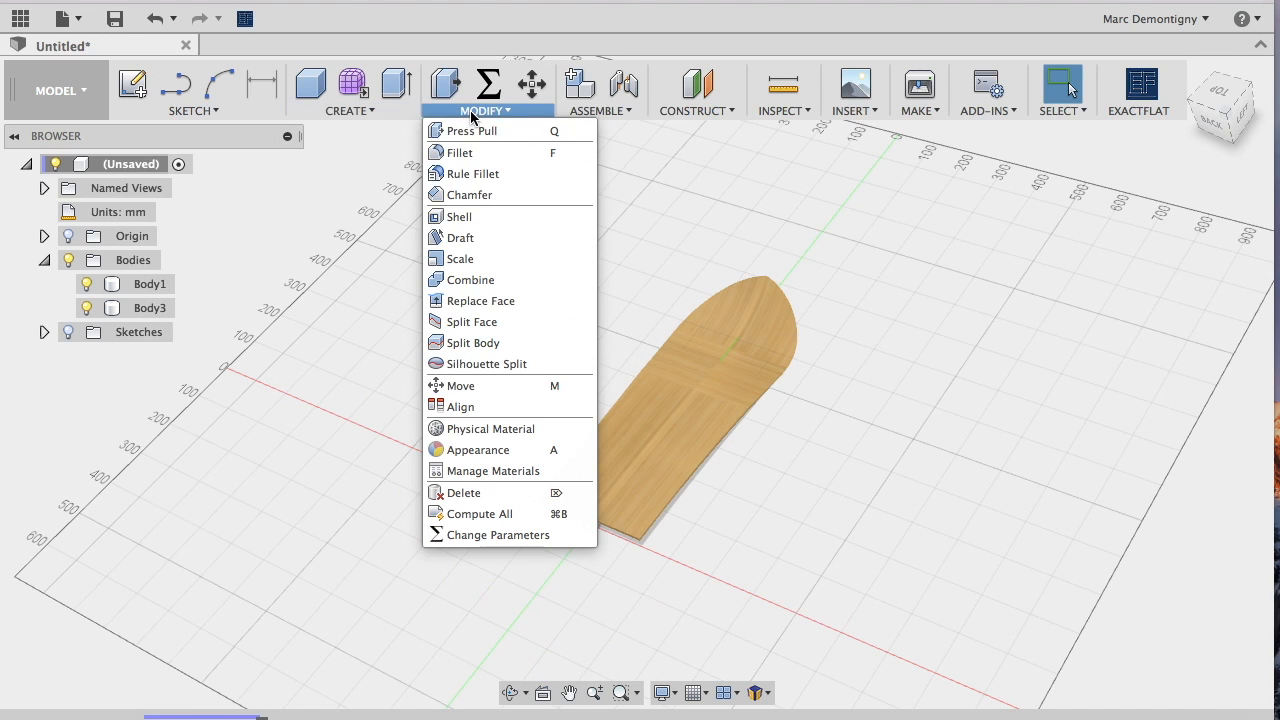
pyautogui.click(473, 281)
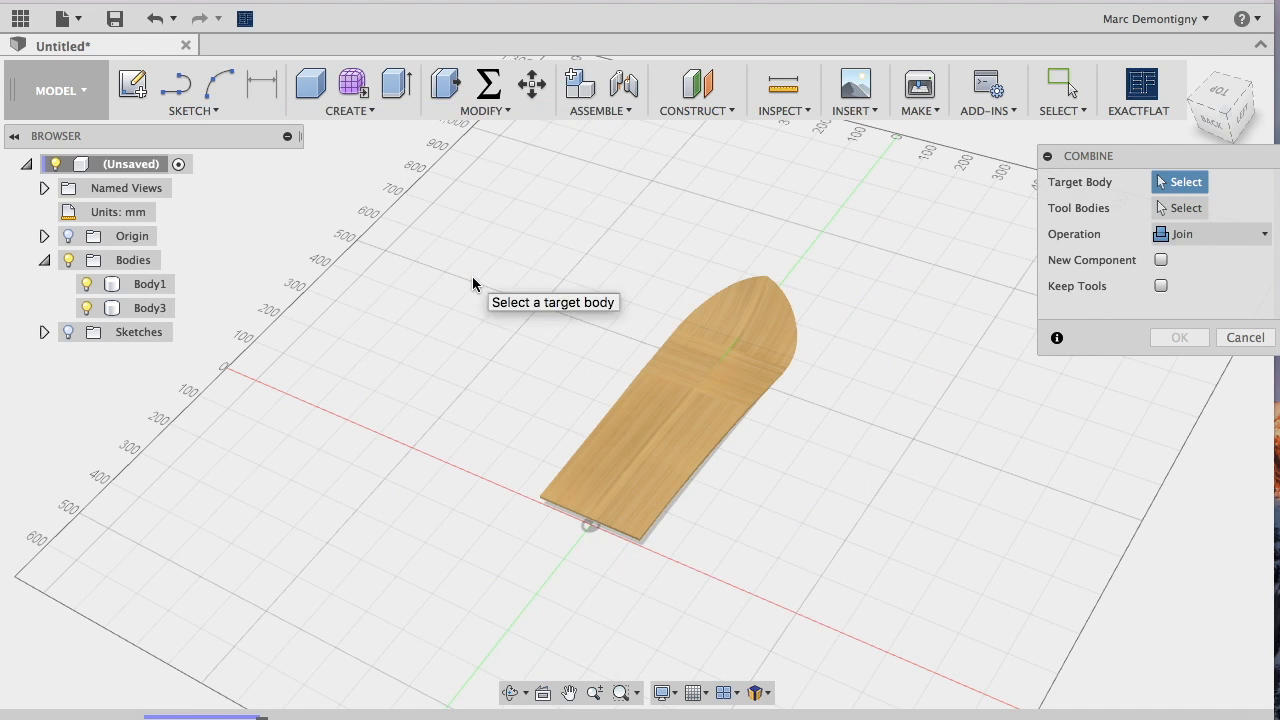
pyautogui.click(155, 288)
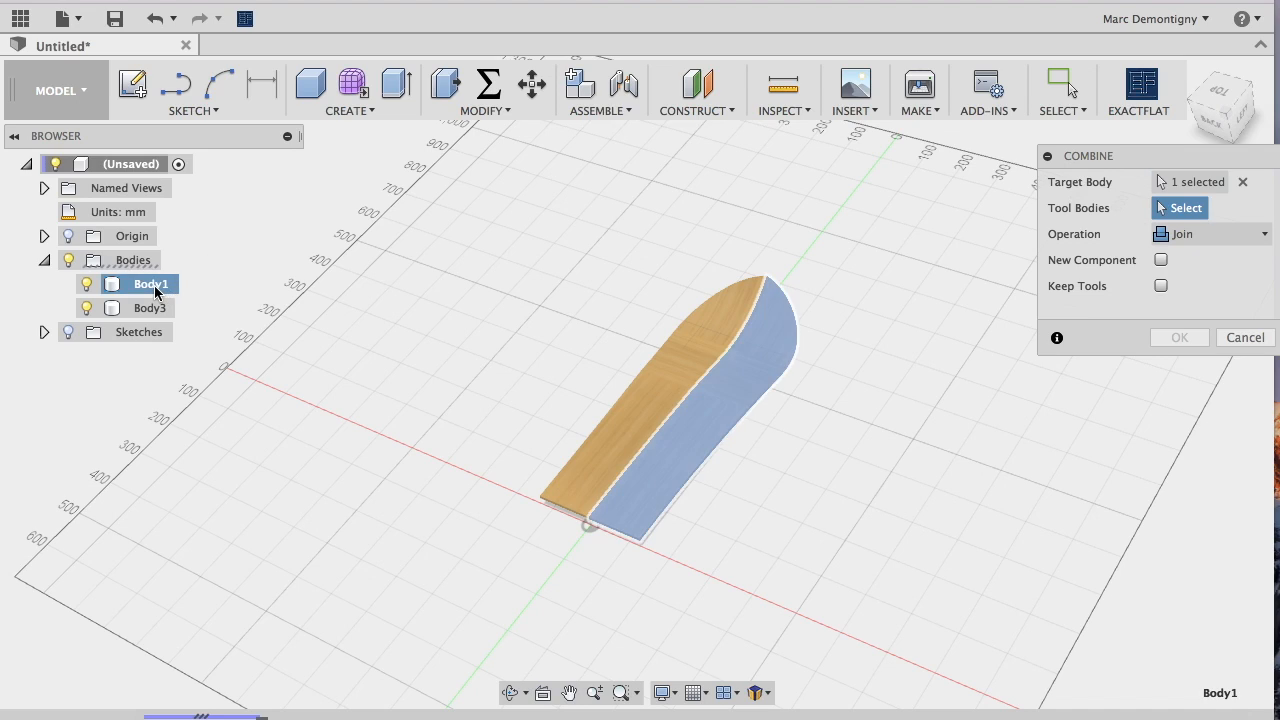
pyautogui.click(150, 309)
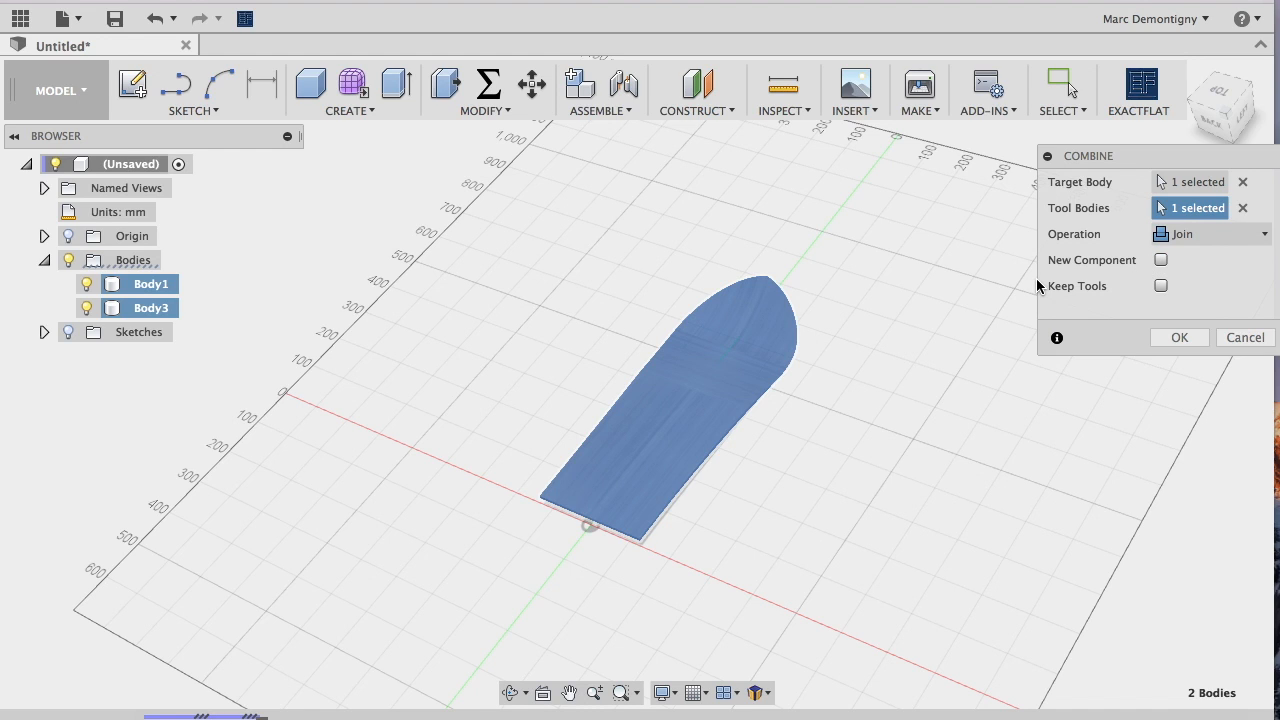
pyautogui.click(1177, 338)
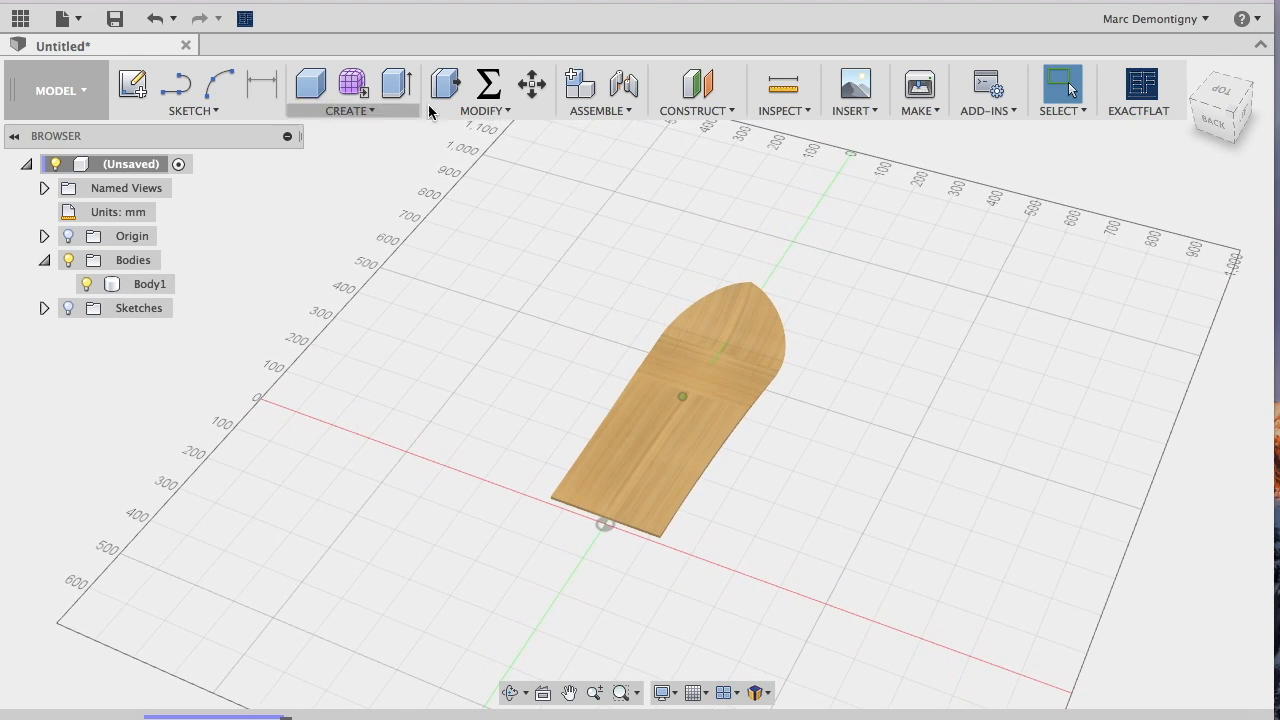
# Mirror the joined body across the vertical origin plane at its flat end to form the opposite half of the board
pyautogui.click(471, 107)
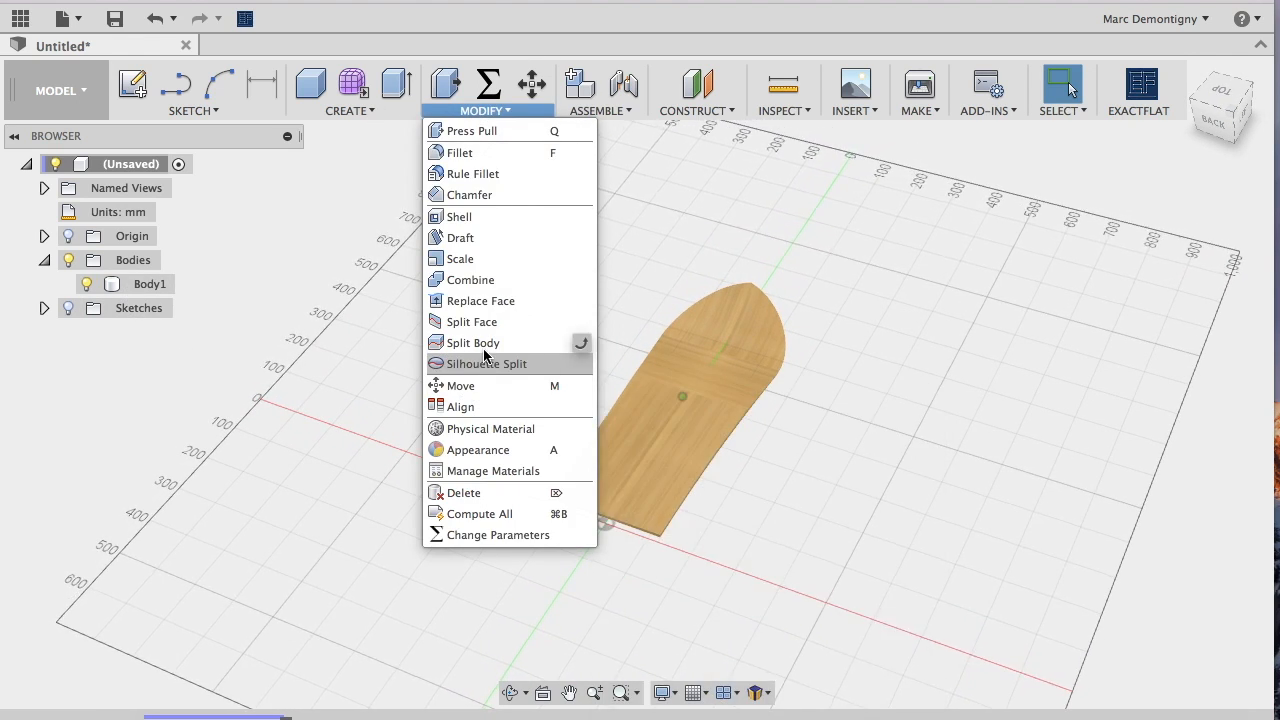
pyautogui.click(354, 112)
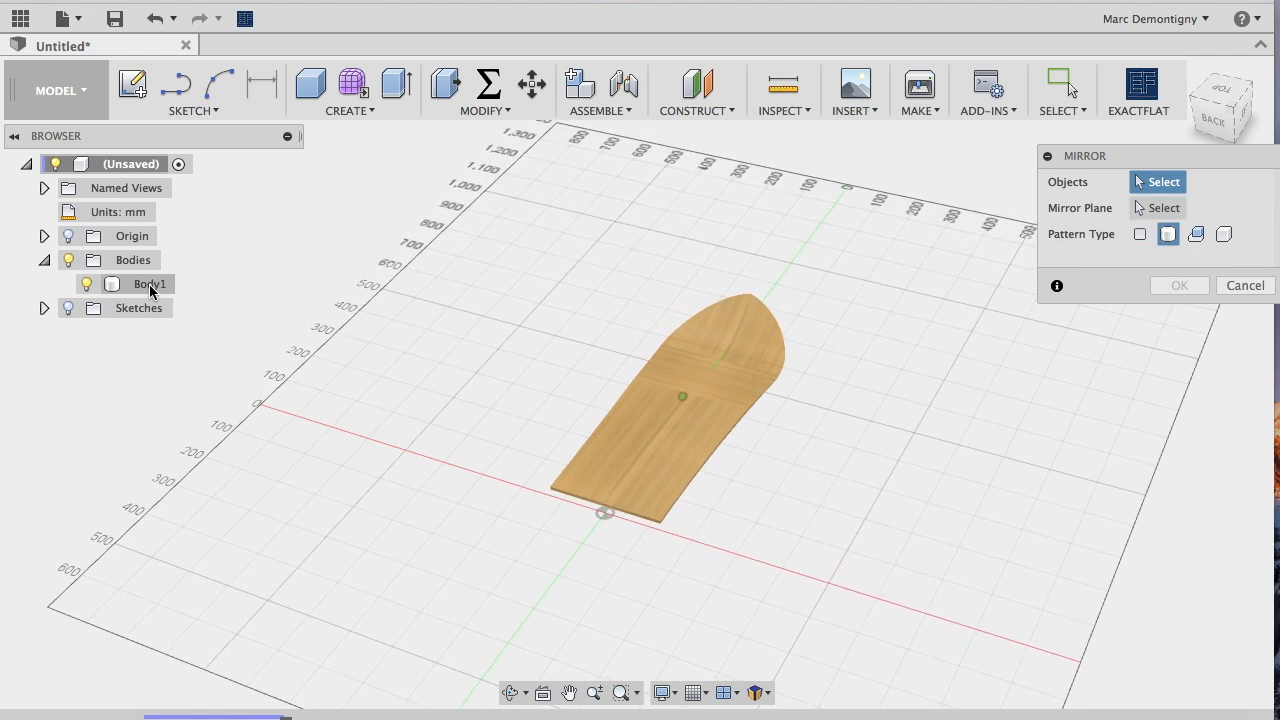
pyautogui.click(150, 284)
pyautogui.click(1140, 210)
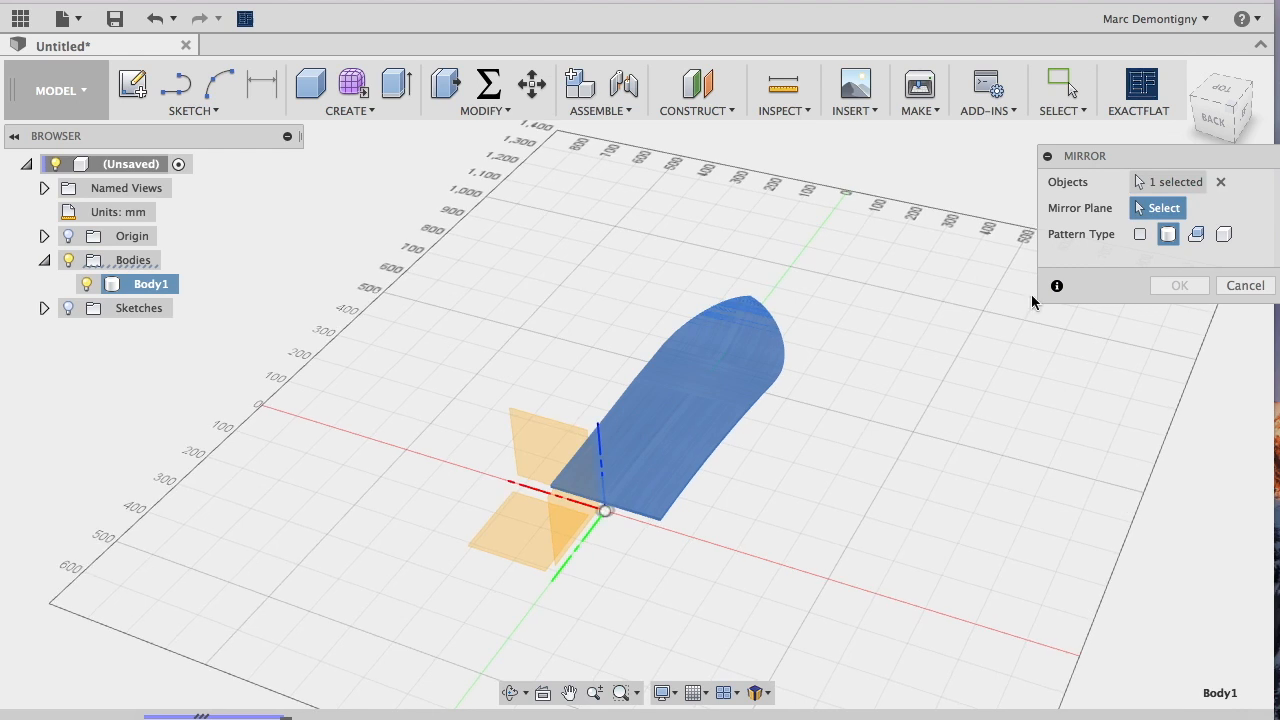
pyautogui.click(556, 439)
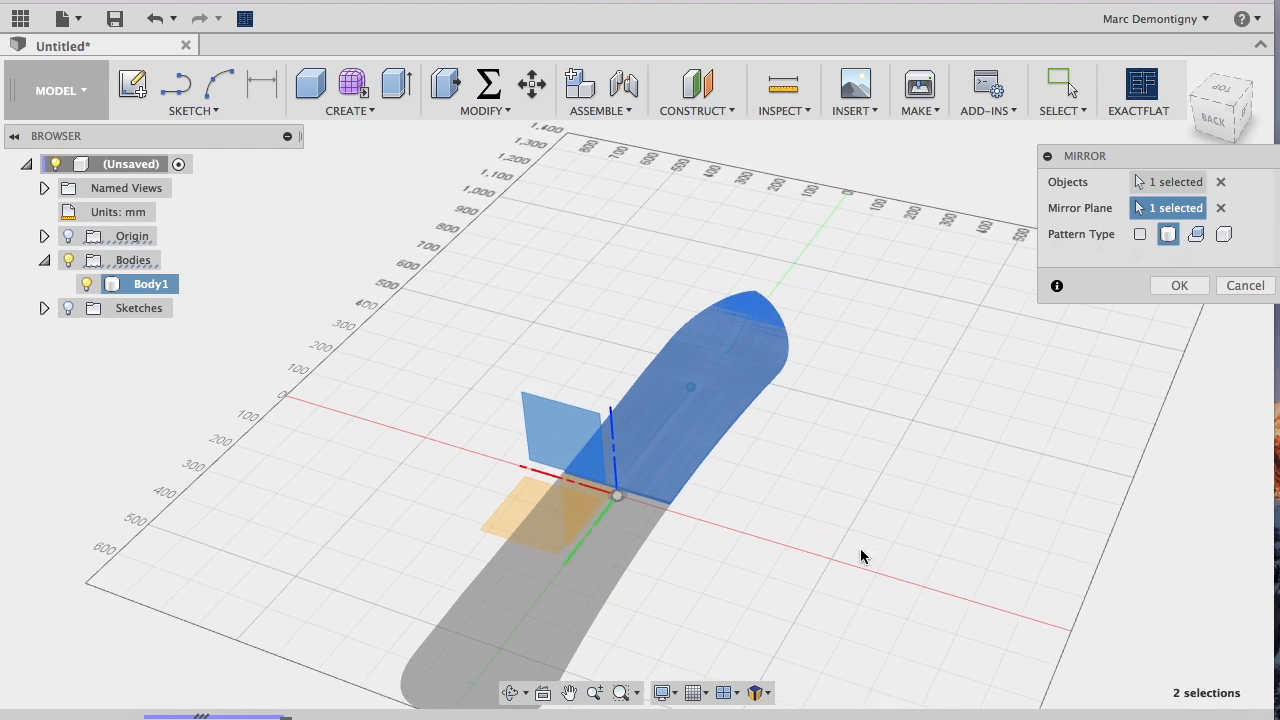
pyautogui.click(1174, 287)
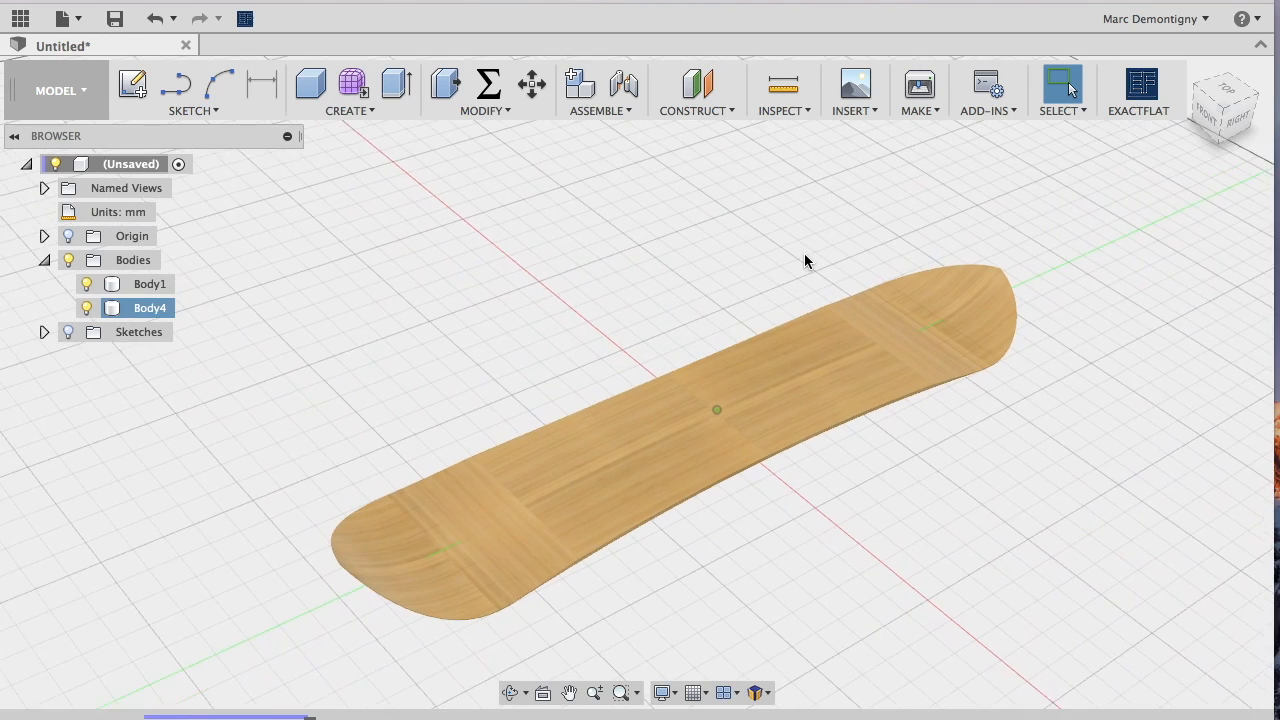
# Set the halflength model parameter of the shape sketch to 80 cm
pyautogui.click(489, 86)
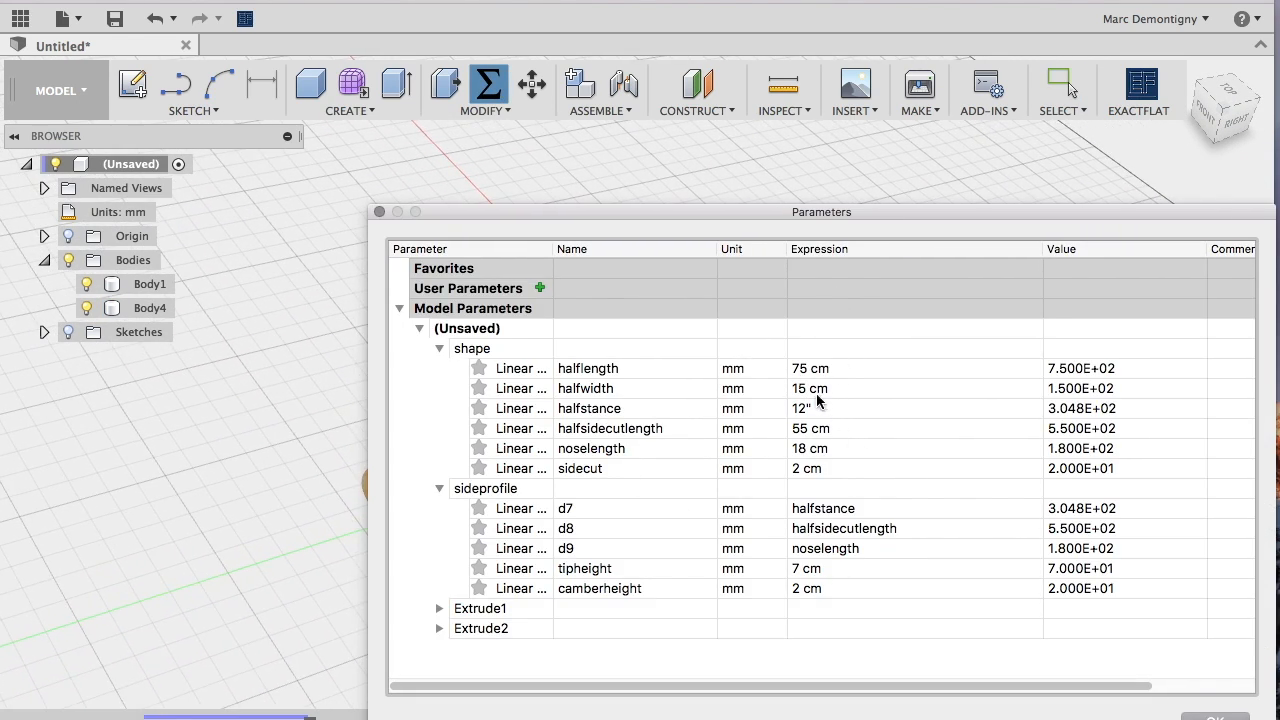
pyautogui.click(817, 368)
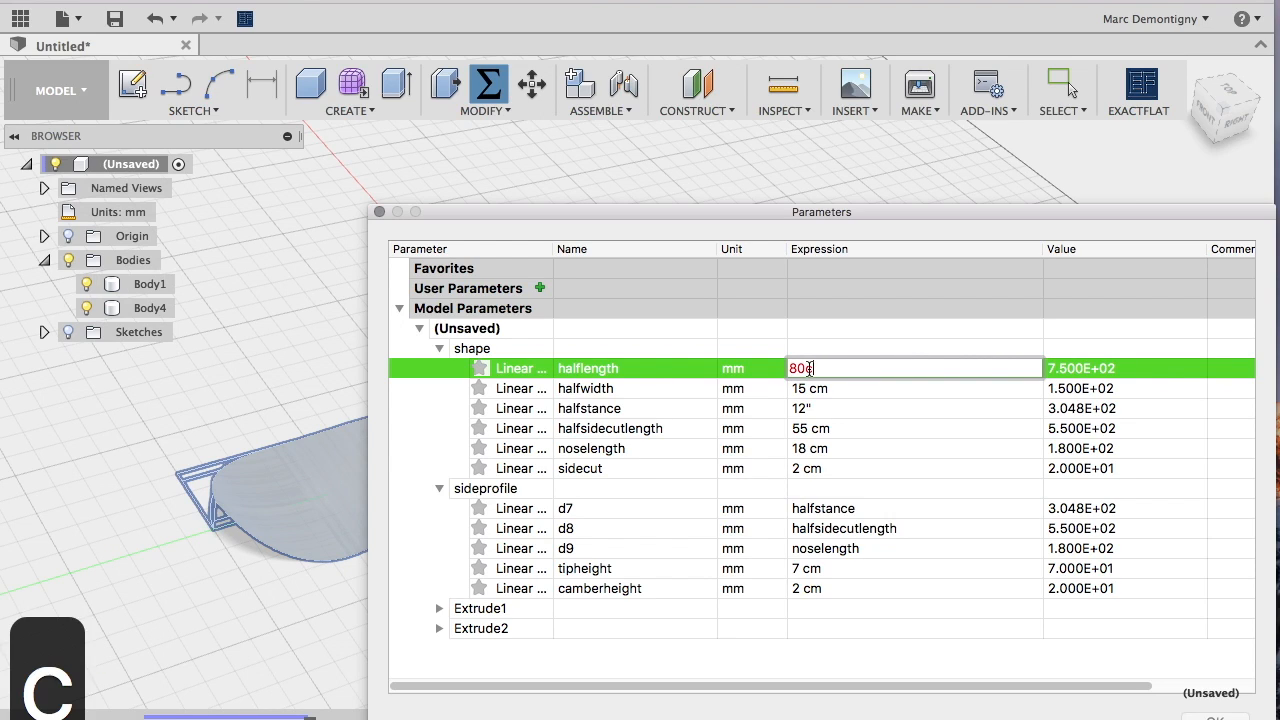
pyautogui.press('Return')
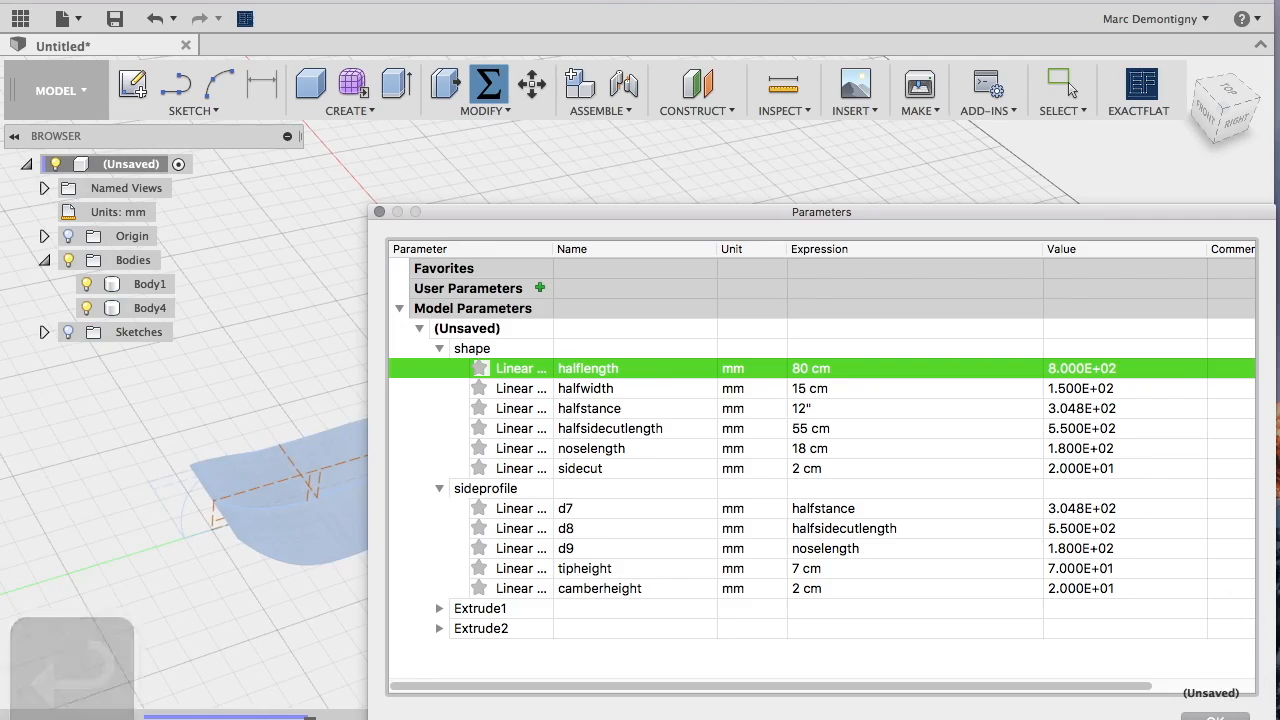
pyautogui.click(1215, 716)
# Examine both tips of the board, then hide both bodies and show the sketches to compare the tip outlines
pyautogui.keyDown('shift'); pyautogui.moveTo(1266, 702); pyautogui.dragTo(308, 442, button='middle'); pyautogui.keyUp('shift')
pyautogui.scroll(5, 903, 558)
pyautogui.scroll(-2, 903, 560)
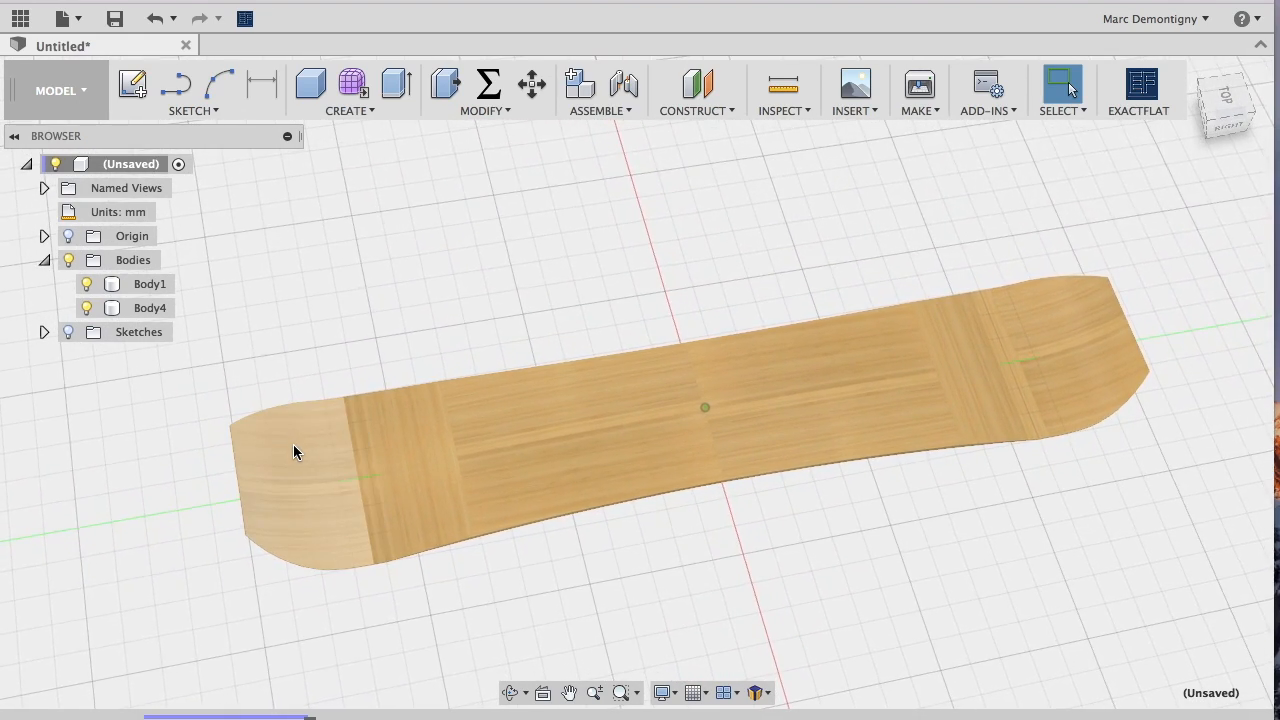
pyautogui.click(293, 447)
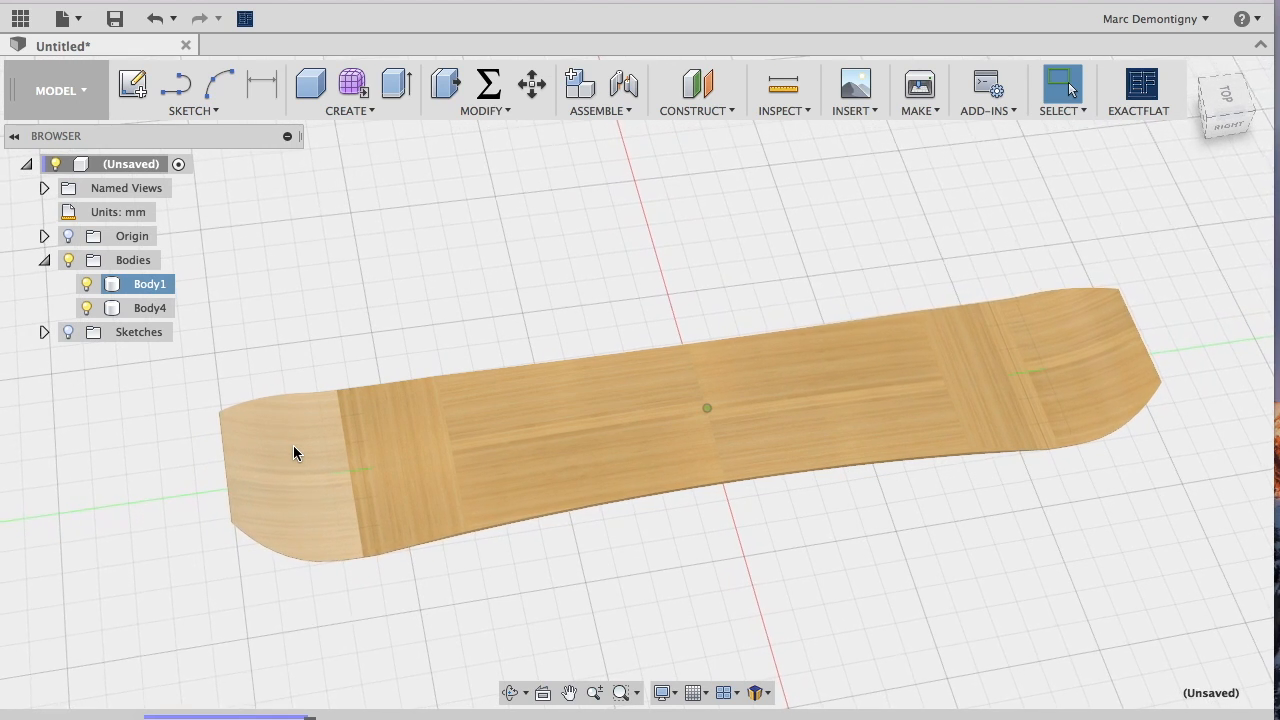
pyautogui.click(262, 366)
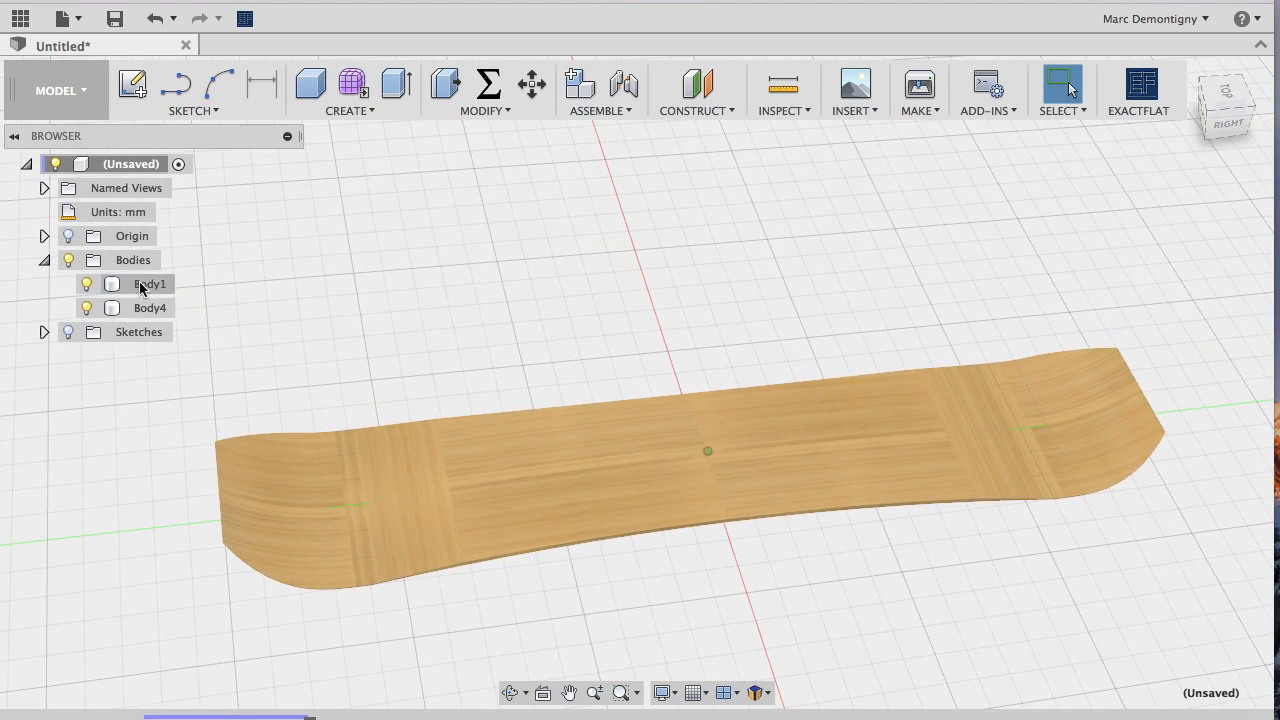
pyautogui.click(86, 307)
pyautogui.click(86, 284)
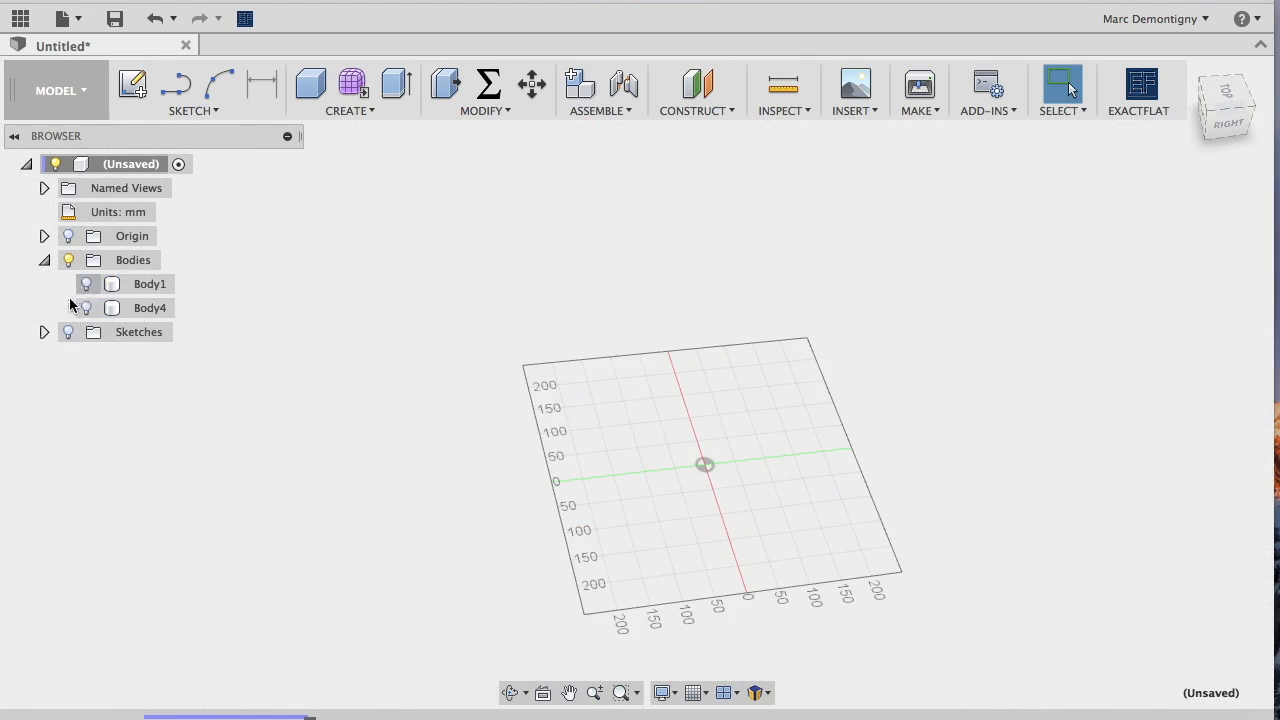
pyautogui.click(69, 332)
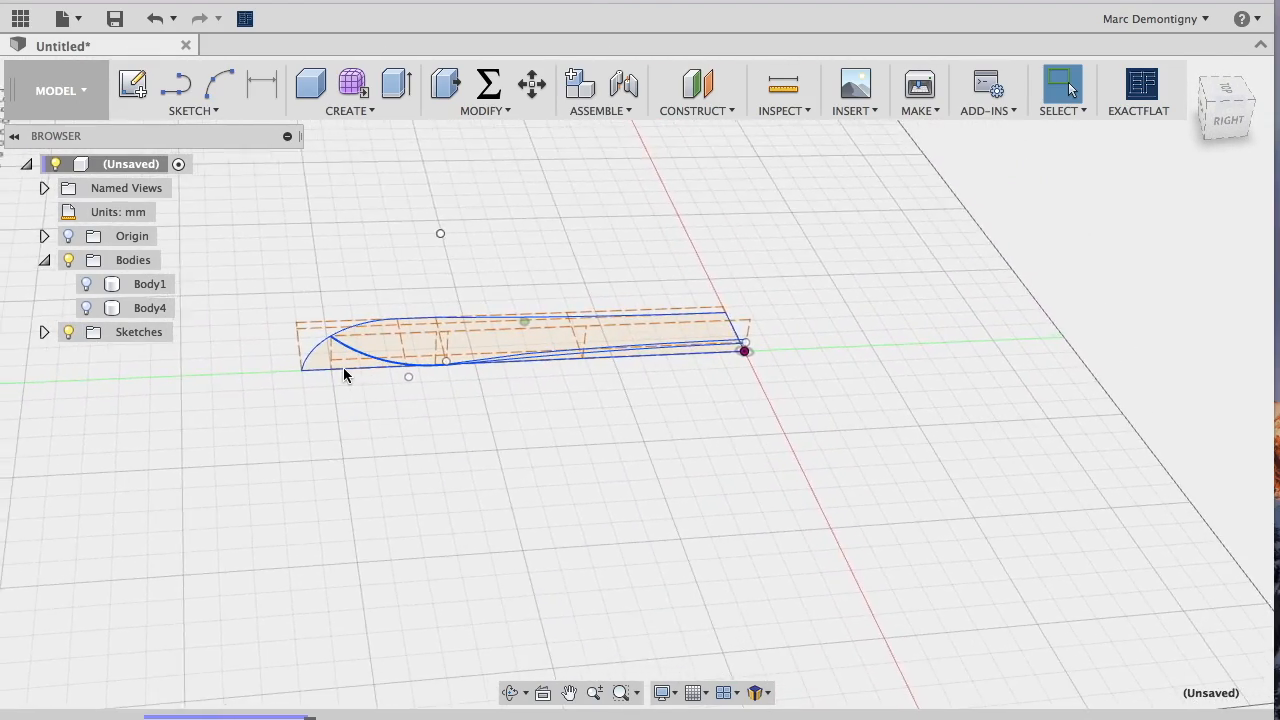
pyautogui.scroll(5, 593, 361)
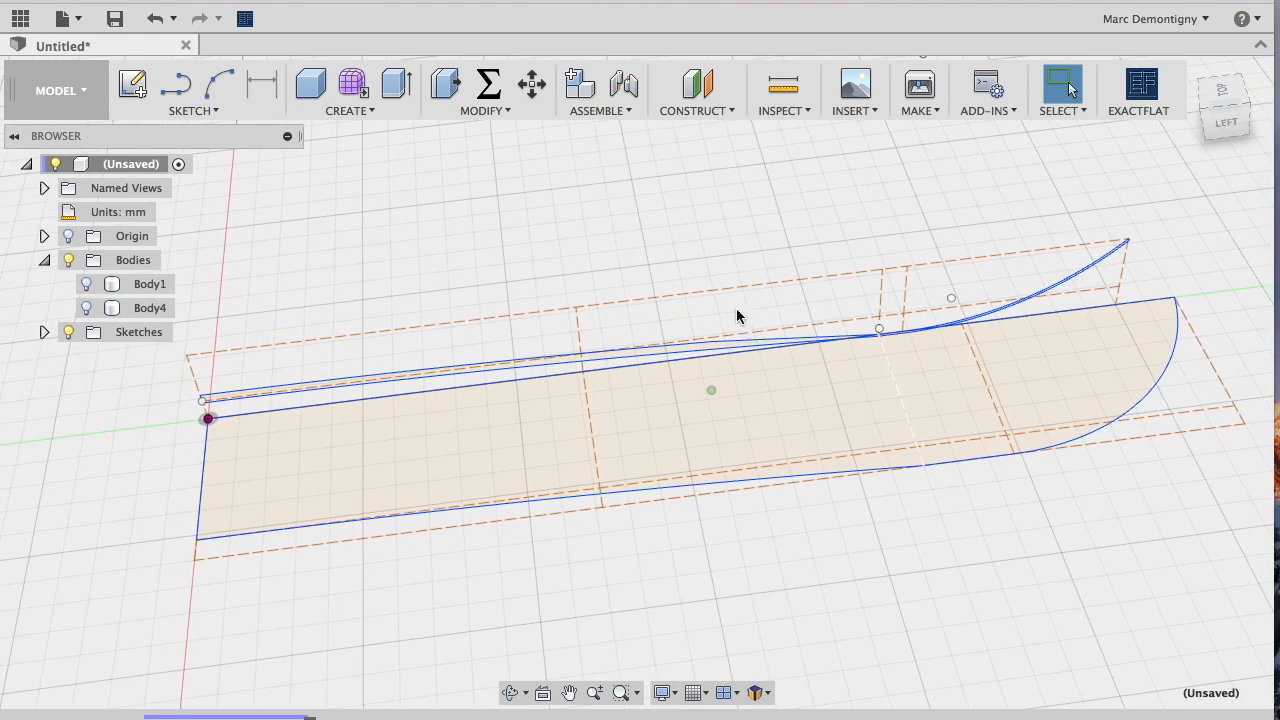
# Review the model parameters and the existing dimensions of the sideprofile sketch for a length tied to halflength
pyautogui.click(485, 95)
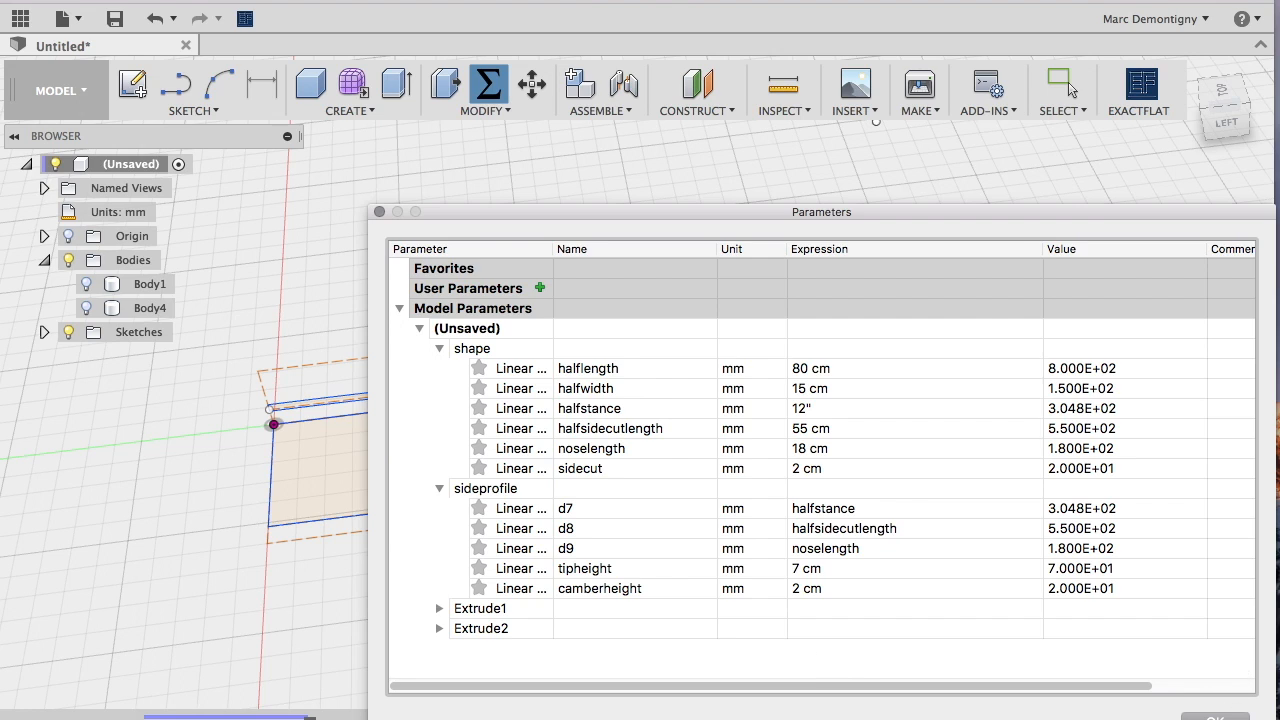
pyautogui.click(1215, 717)
pyautogui.keyDown('shift'); pyautogui.moveTo(1200, 660); pyautogui.dragTo(865, 416, button='middle'); pyautogui.keyUp('shift')
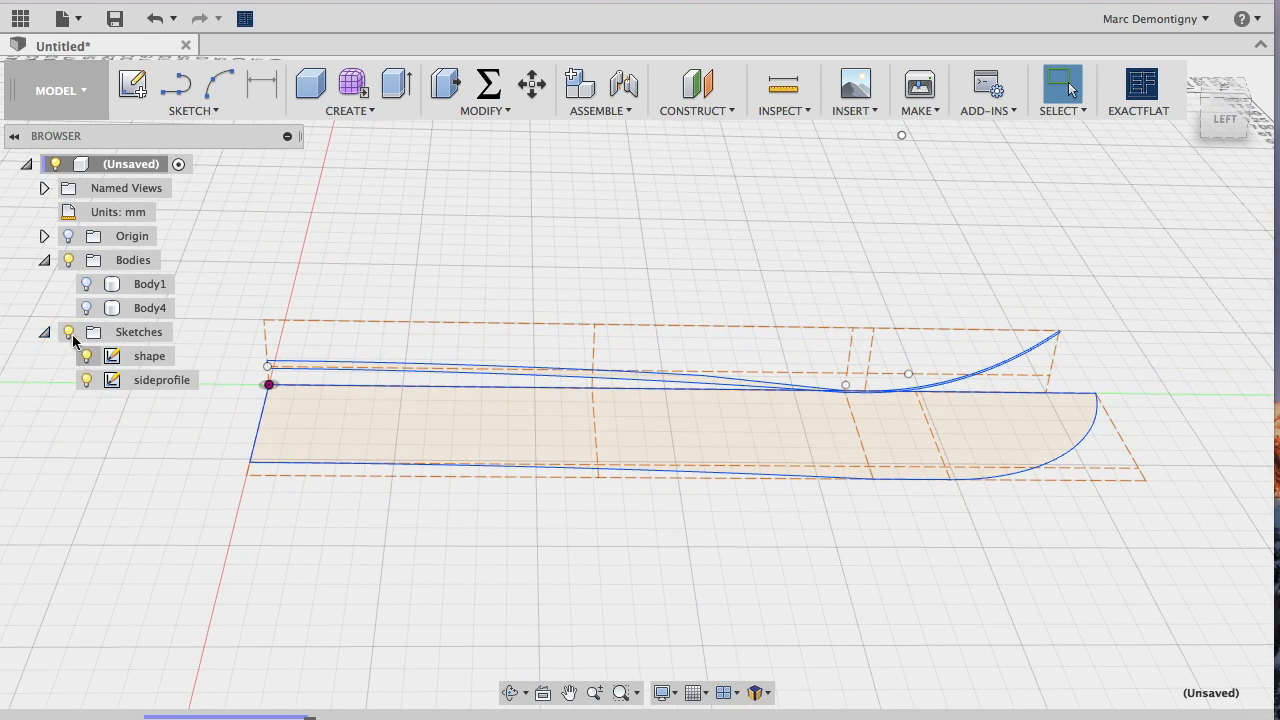
pyautogui.doubleClick(157, 380)
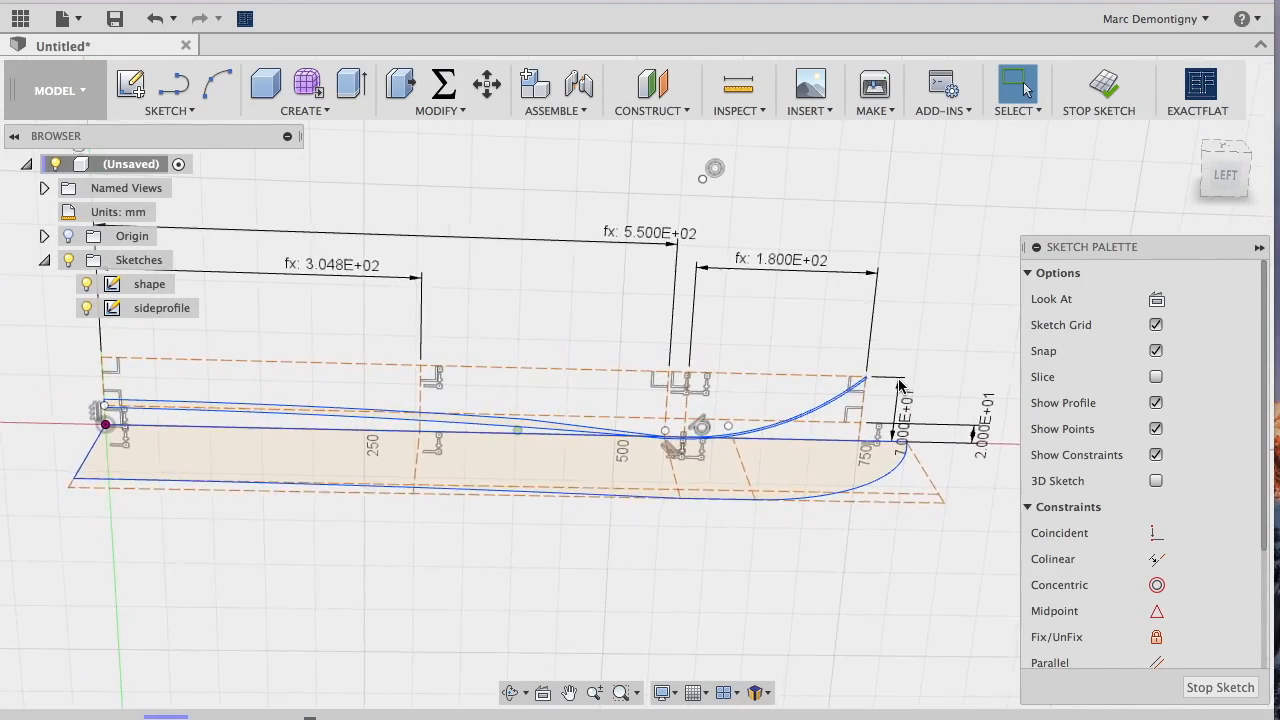
pyautogui.click(1217, 688)
# Undo the recent body visibility changes and the change of the halflength parameter to 80 cm
pyautogui.press('super+z')
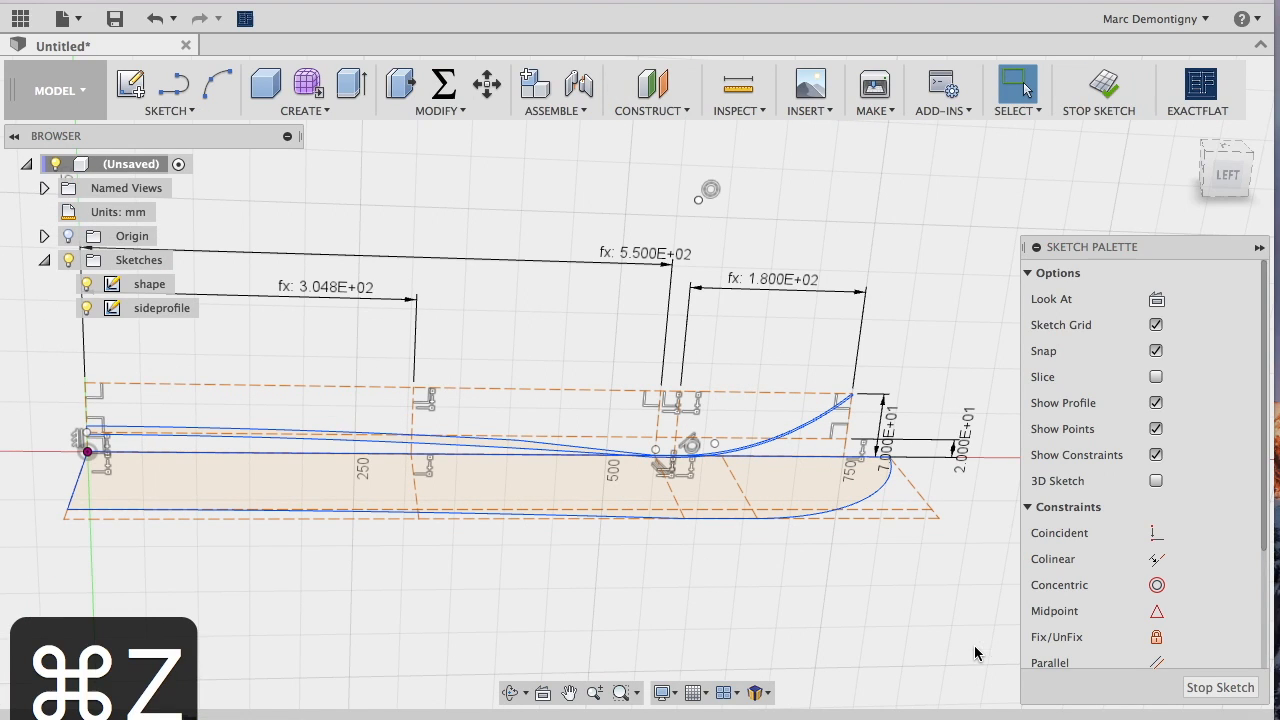
pyautogui.press('super+z')
pyautogui.press('super+z')
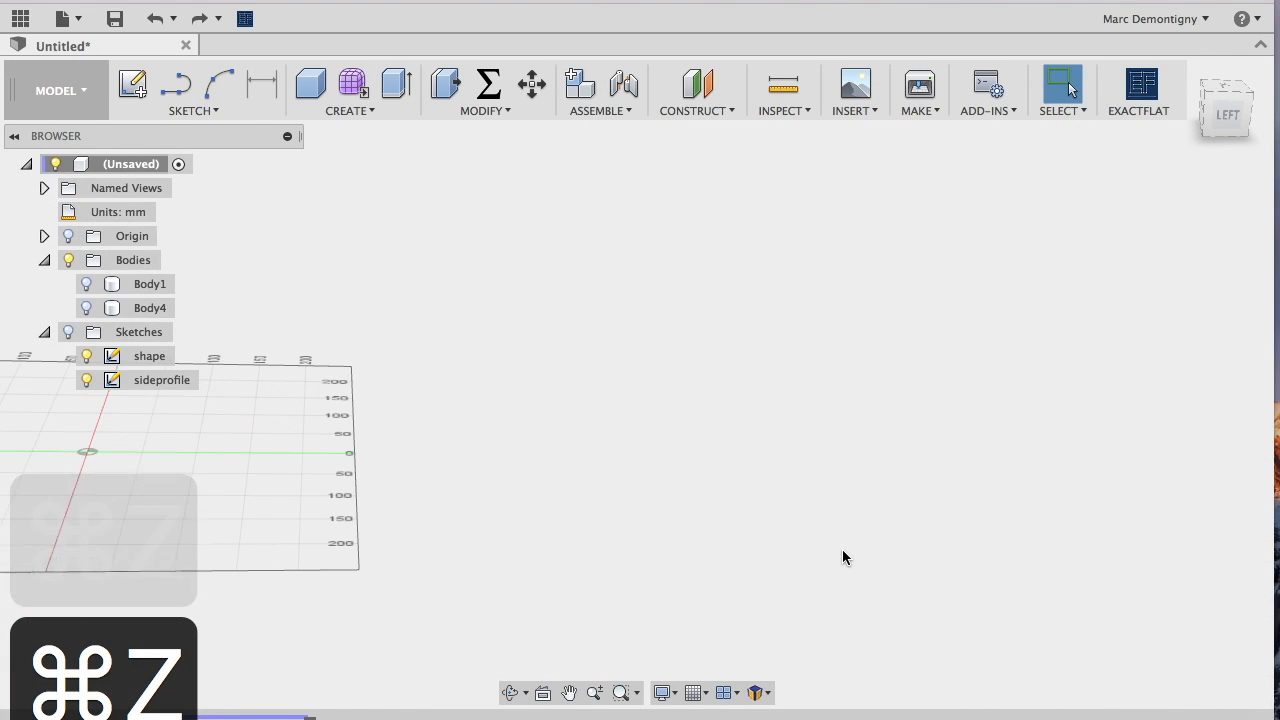
pyautogui.click(66, 336)
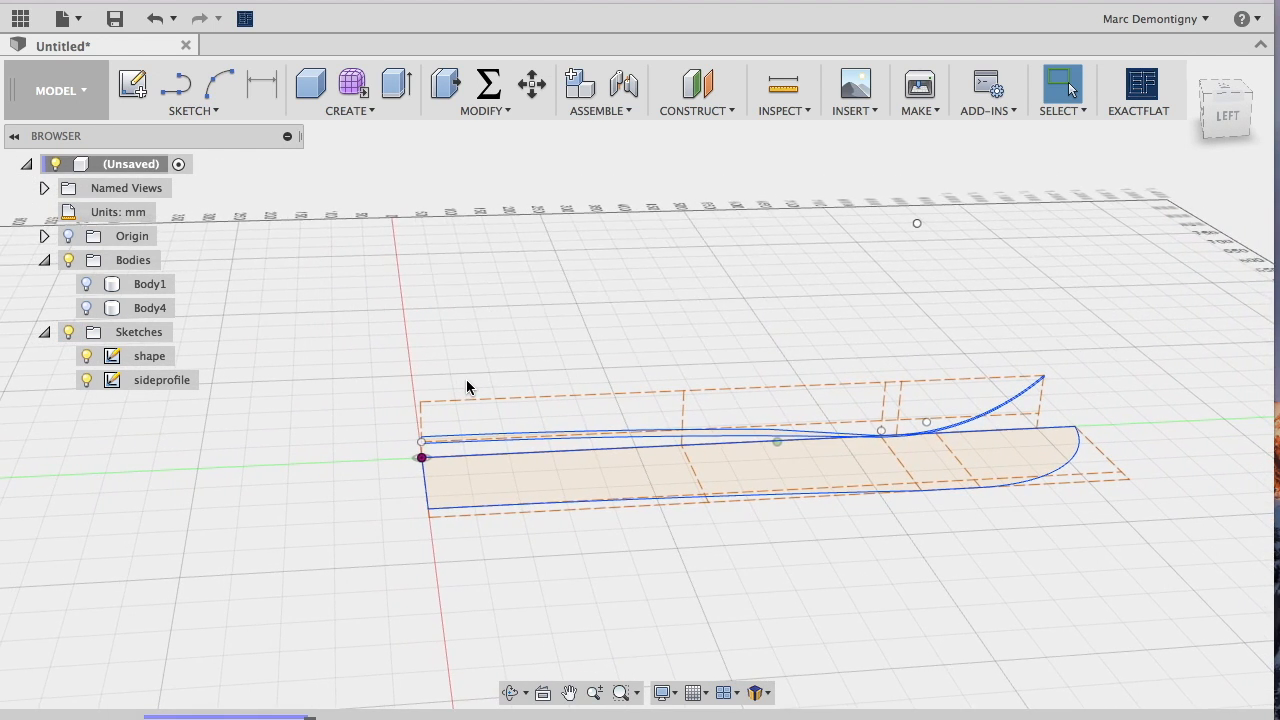
pyautogui.press('super+z')
pyautogui.press('super+z')
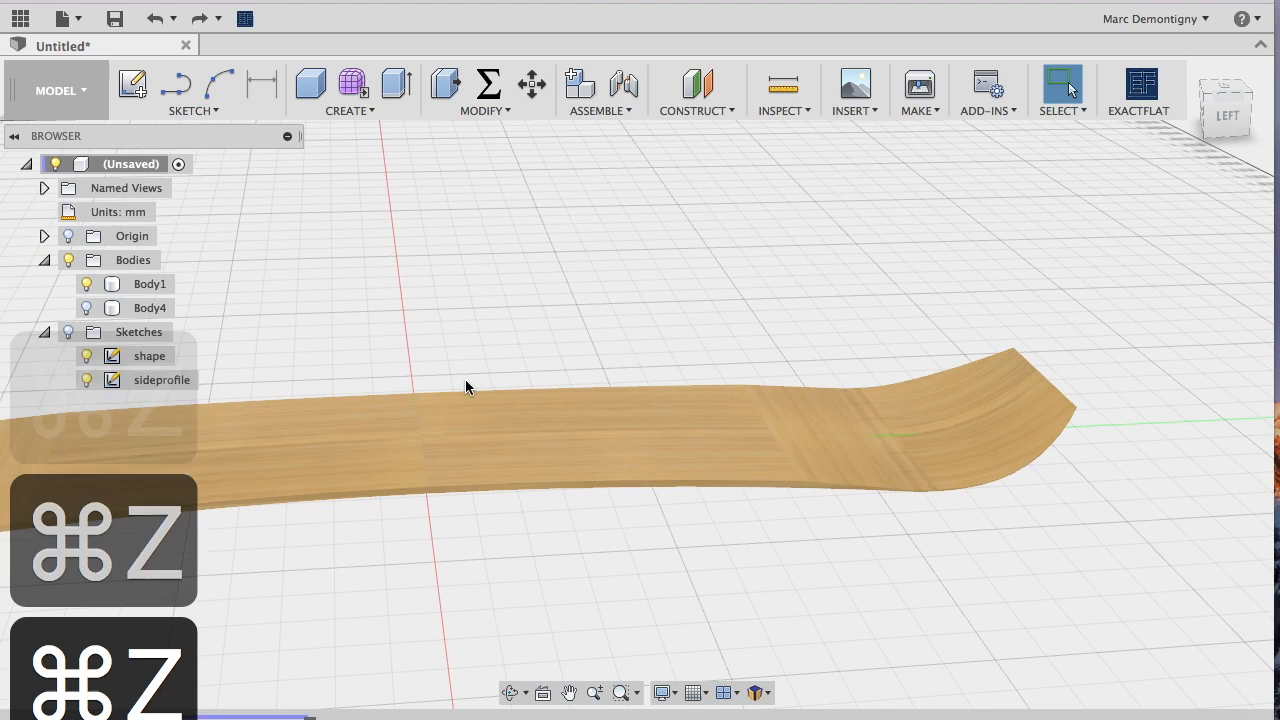
pyautogui.press('super+z')
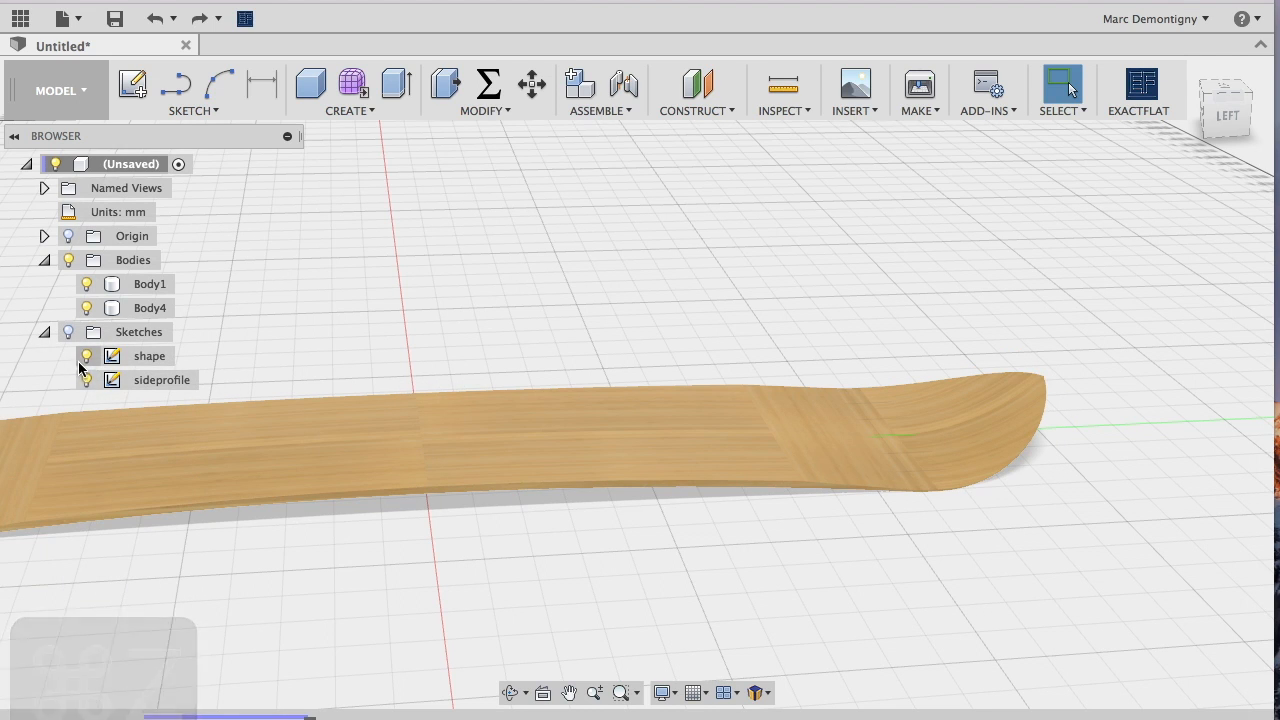
# With bodies hidden and sketches shown, add a horizontal overall length dimension equal to halflength in the sideprofile sketch
pyautogui.click(67, 334)
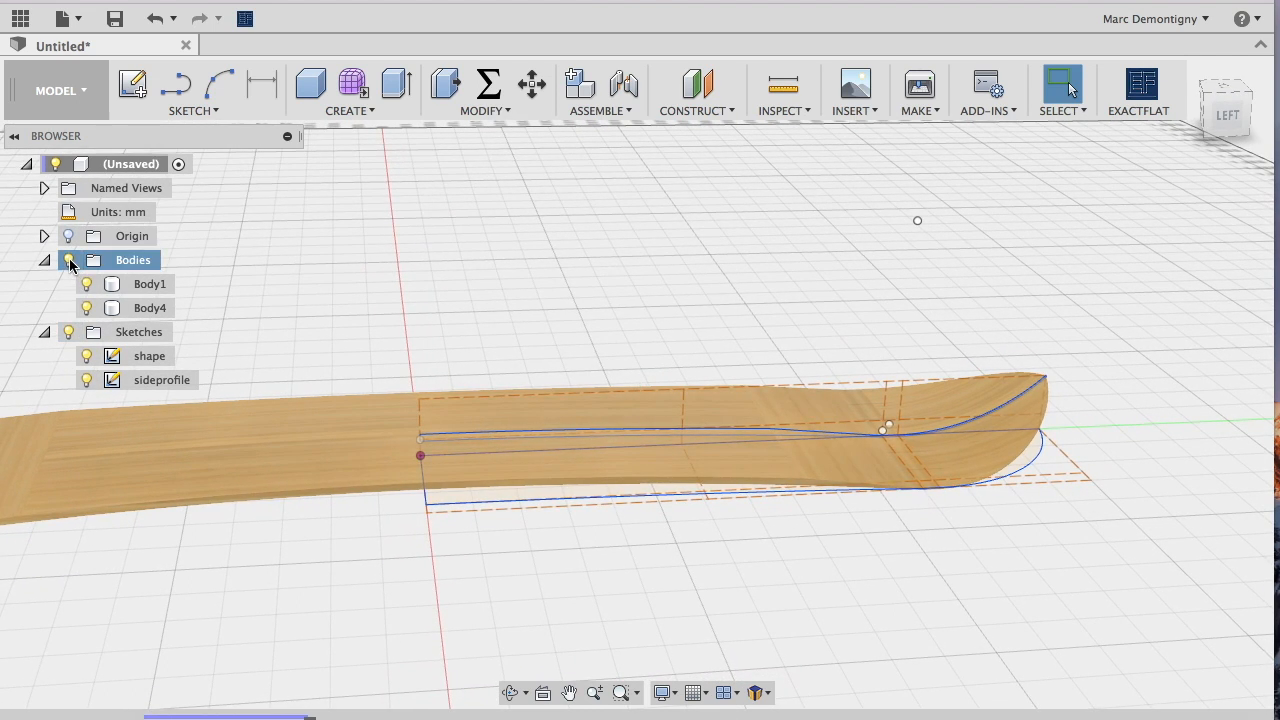
pyautogui.click(70, 261)
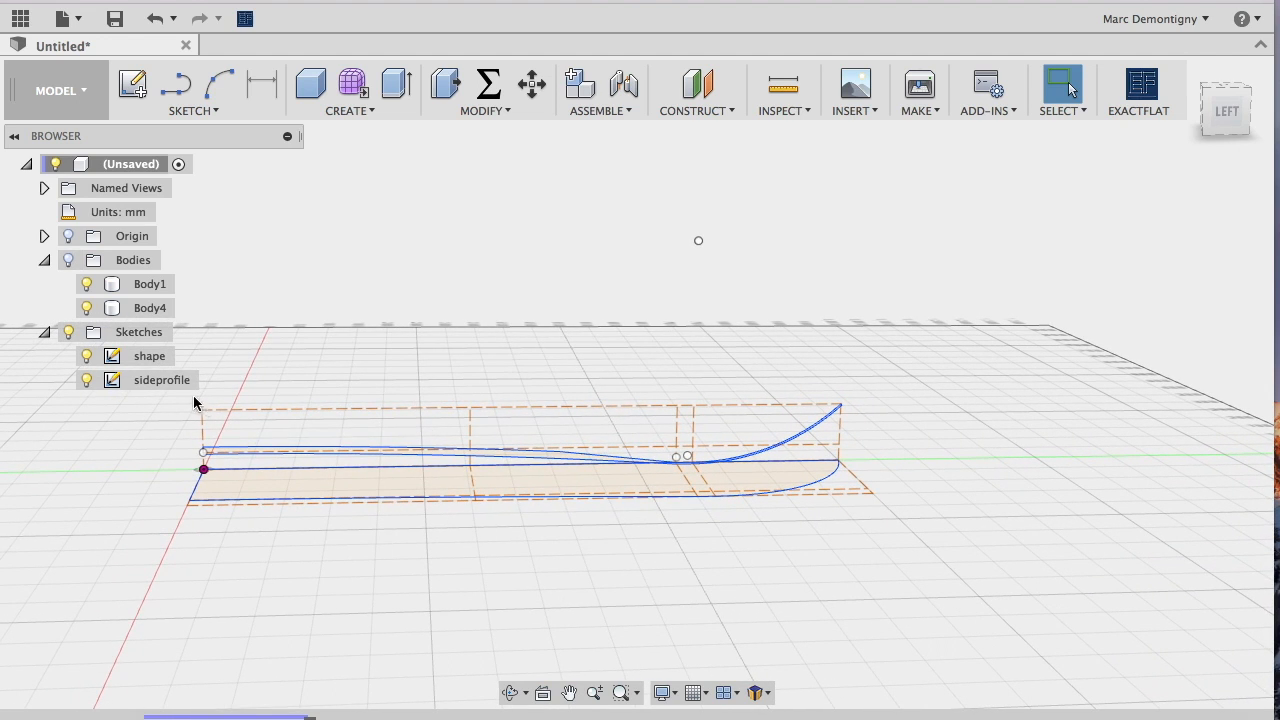
pyautogui.doubleClick(155, 380)
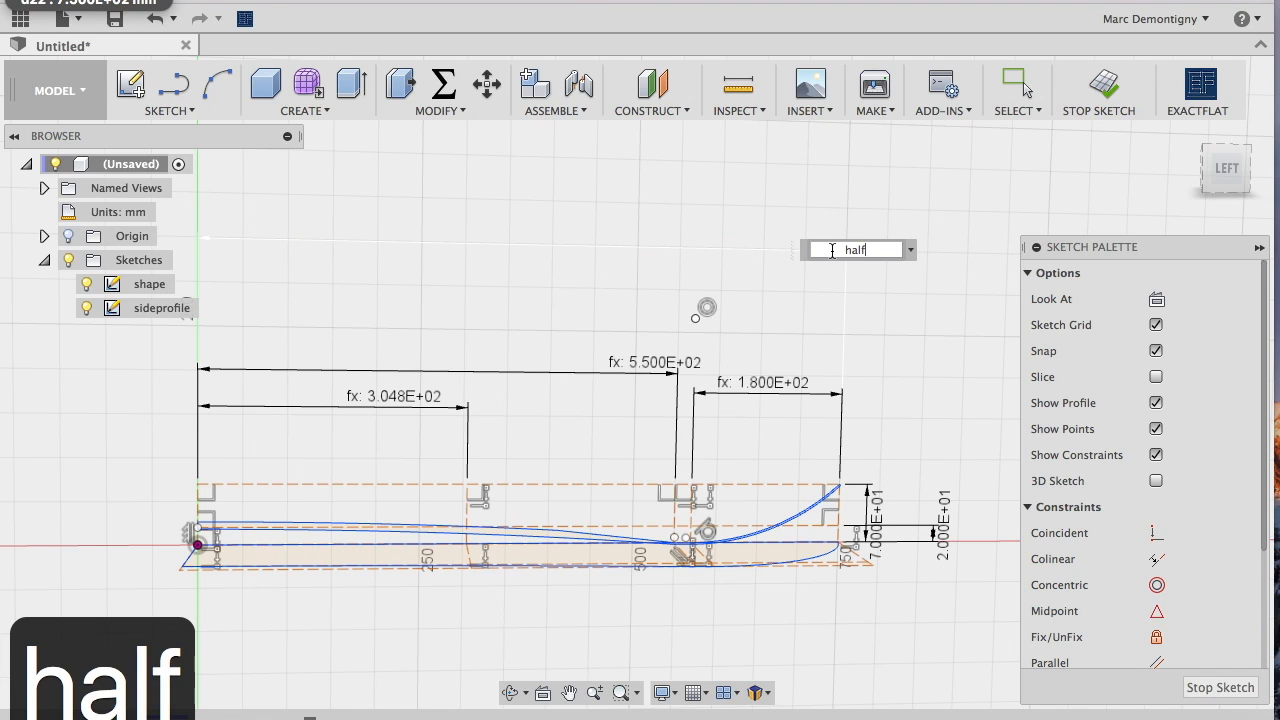
pyautogui.write('length')
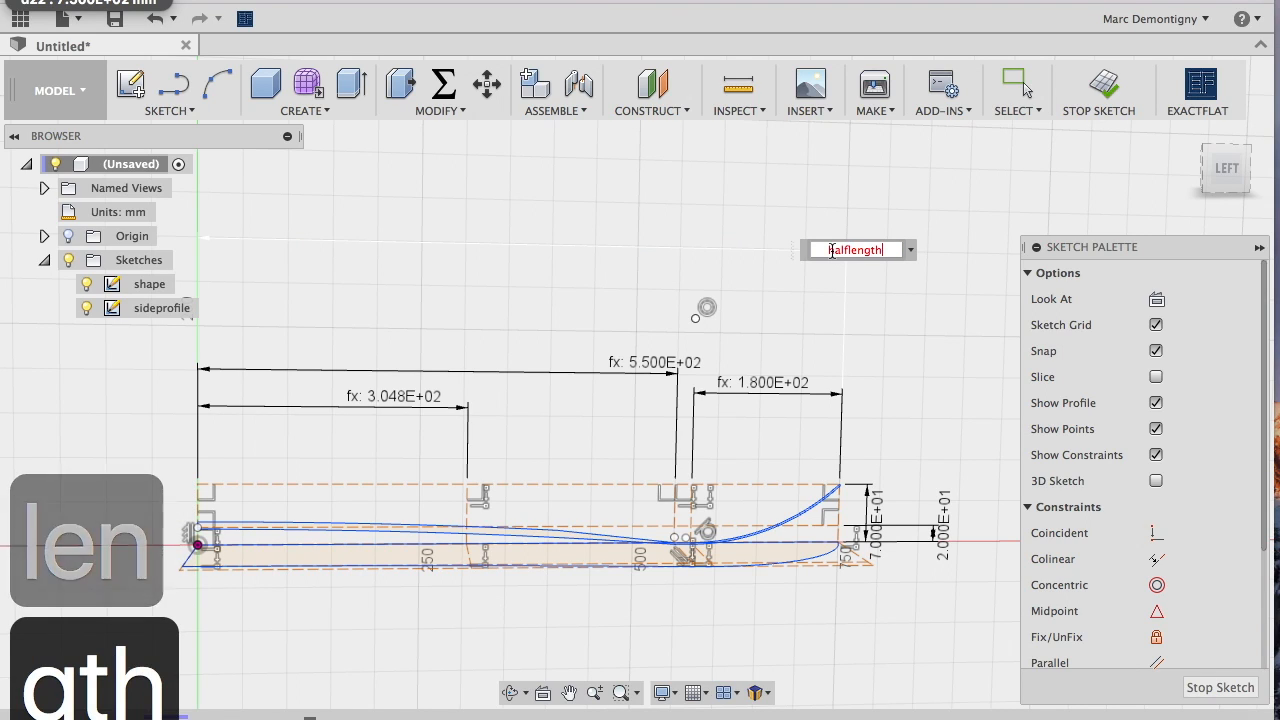
pyautogui.press('Return')
pyautogui.moveTo(831, 437)
pyautogui.keyDown('shift'); pyautogui.mouseDown(button='middle')
pyautogui.moveTo(769, 551)
pyautogui.moveTo(771, 500)
pyautogui.moveTo(693, 450)
pyautogui.mouseUp(button='middle'); pyautogui.keyUp('shift')
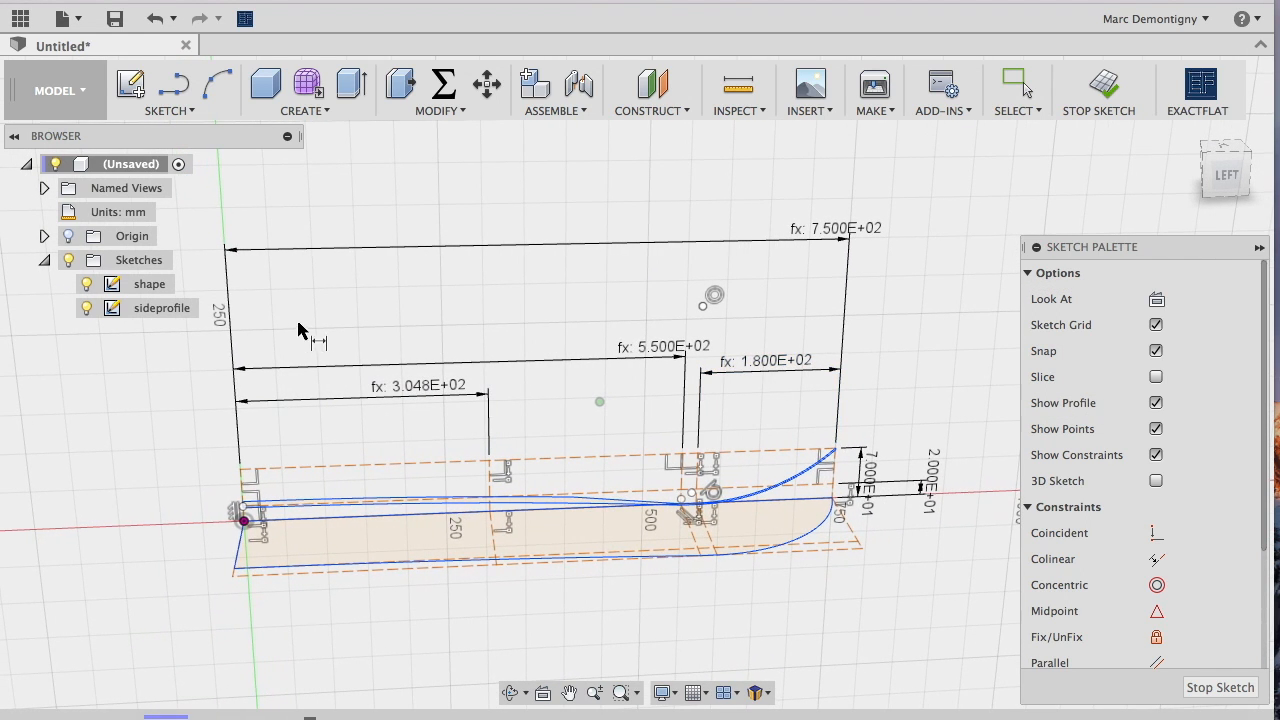
pyautogui.click(1218, 688)
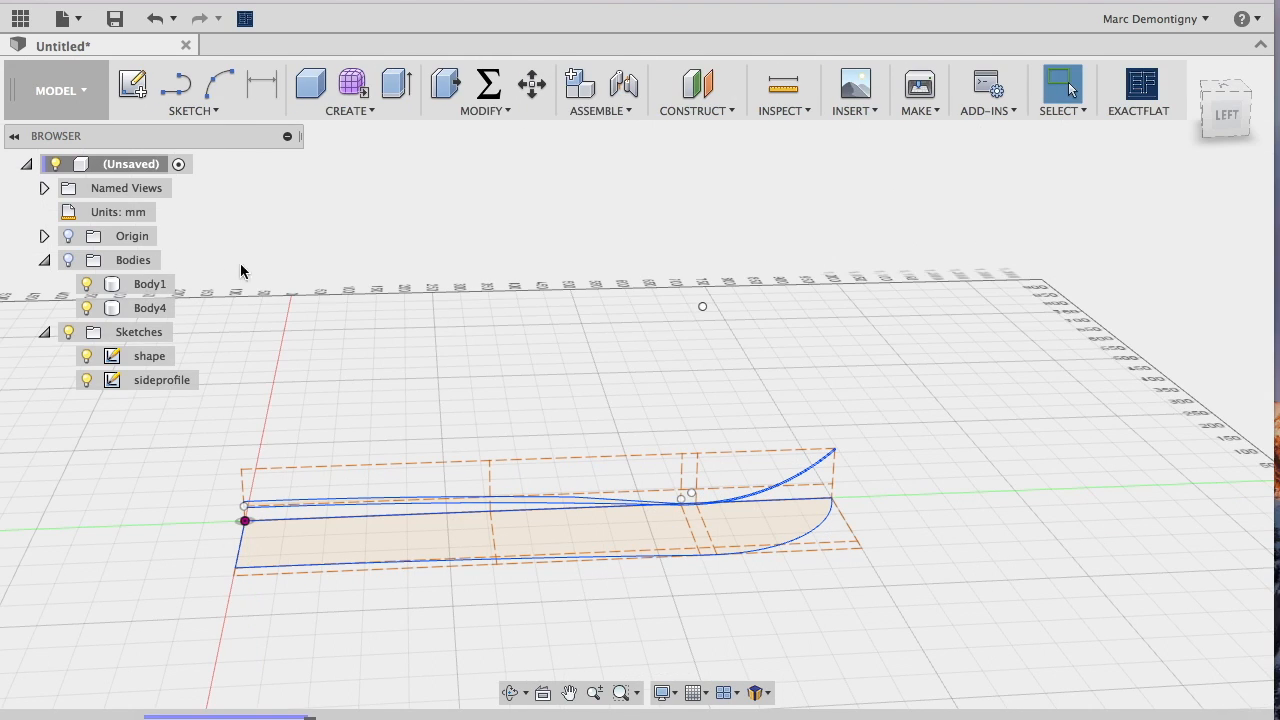
# Hide the sketches and show the snowboard bodies again
pyautogui.click(69, 332)
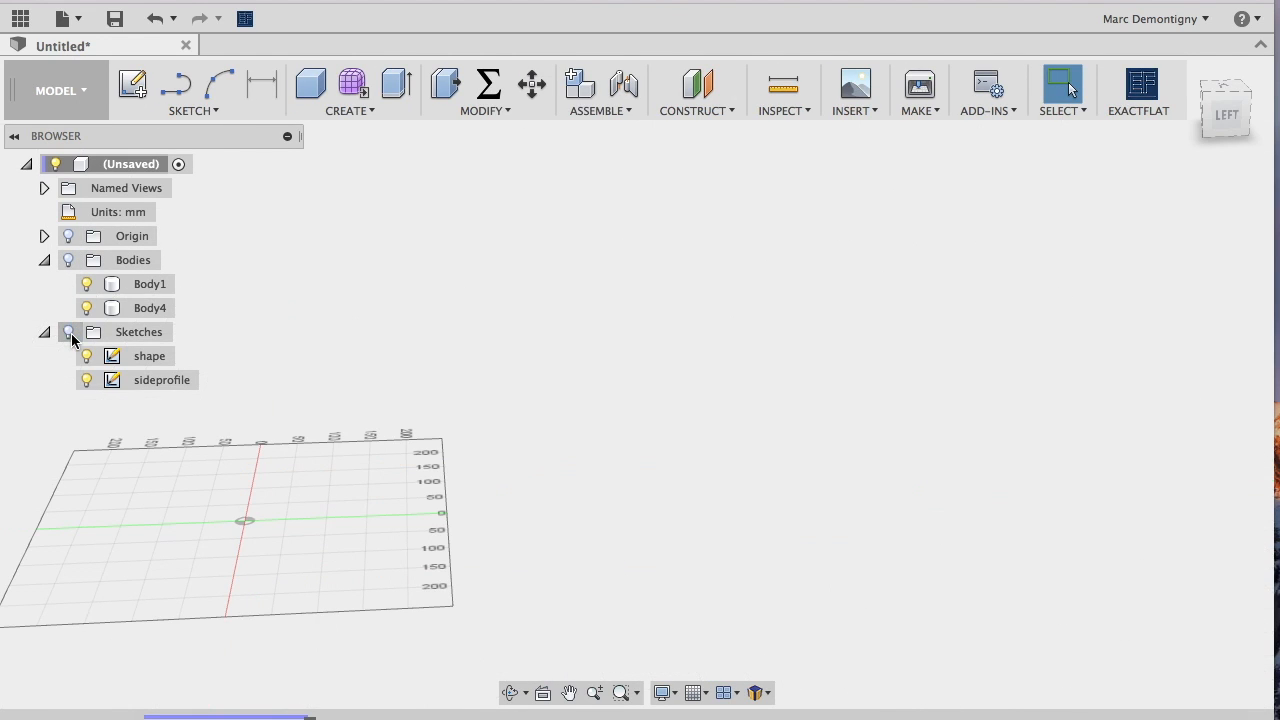
pyautogui.click(68, 261)
pyautogui.scroll(-5, 686, 380)
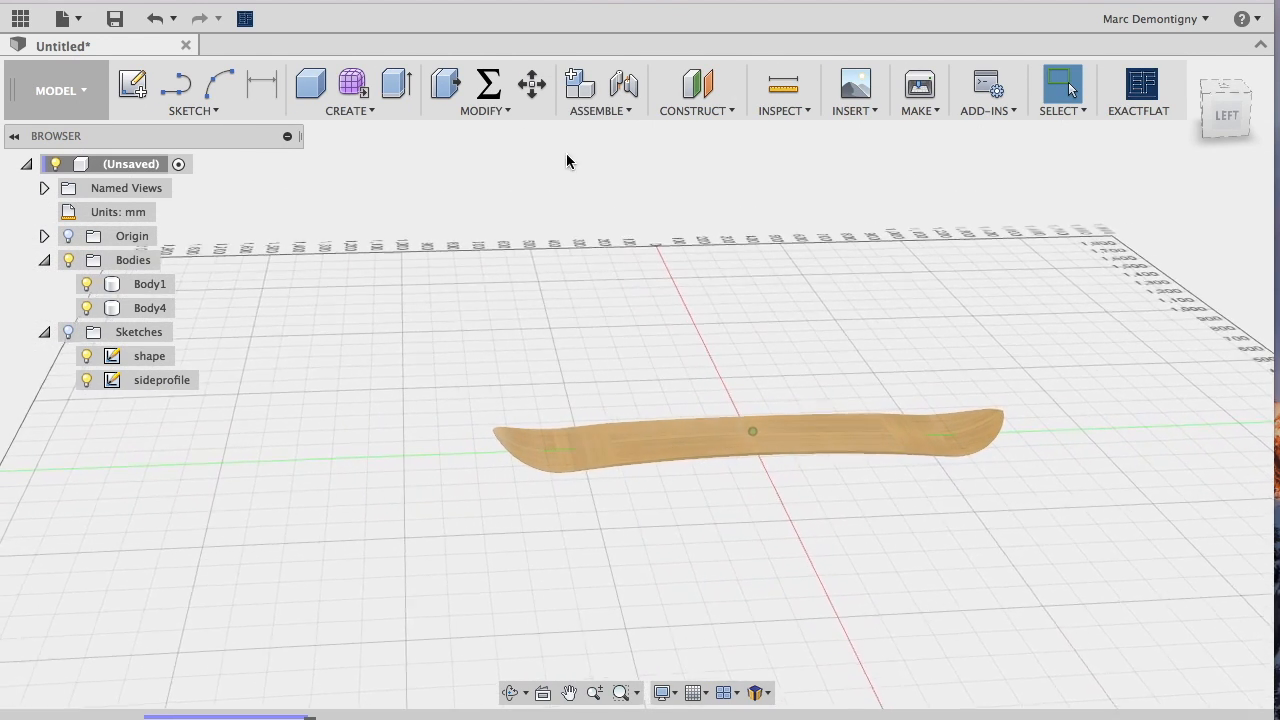
# Set the halflength model parameter of the shape sketch to 80 cm
pyautogui.click(489, 84)
pyautogui.click(798, 367)
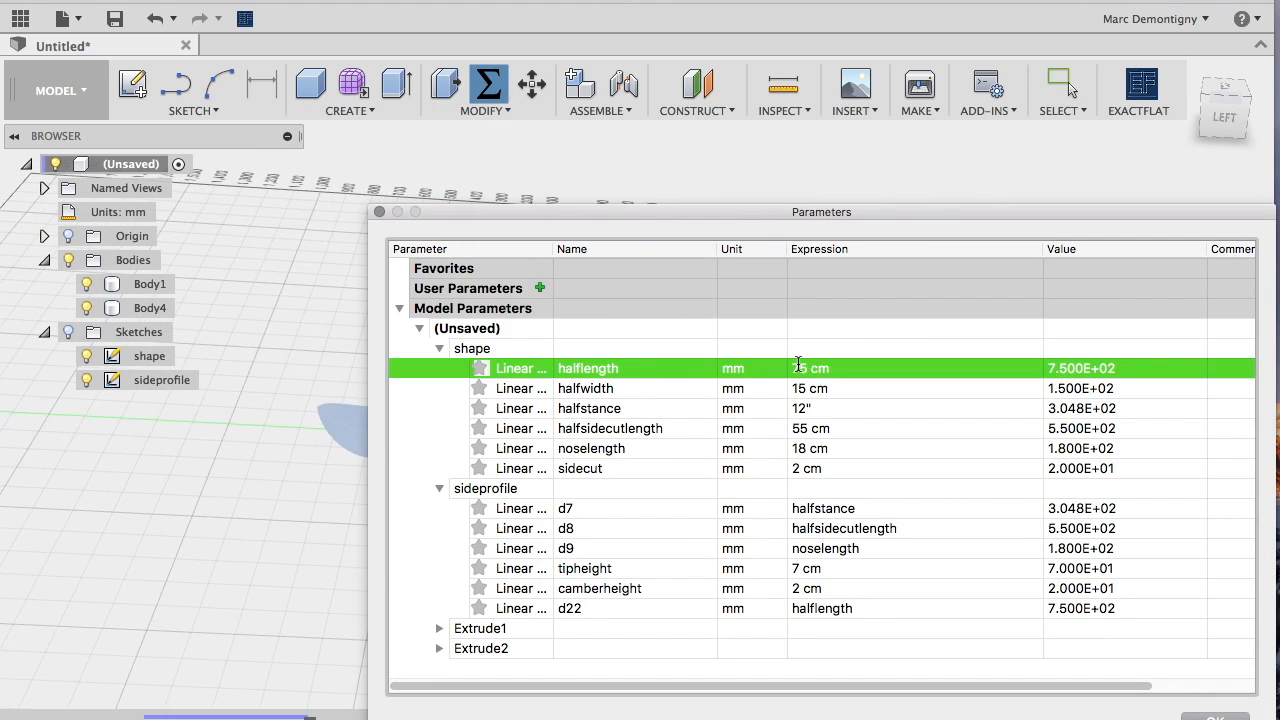
pyautogui.click(798, 367)
pyautogui.write('80')
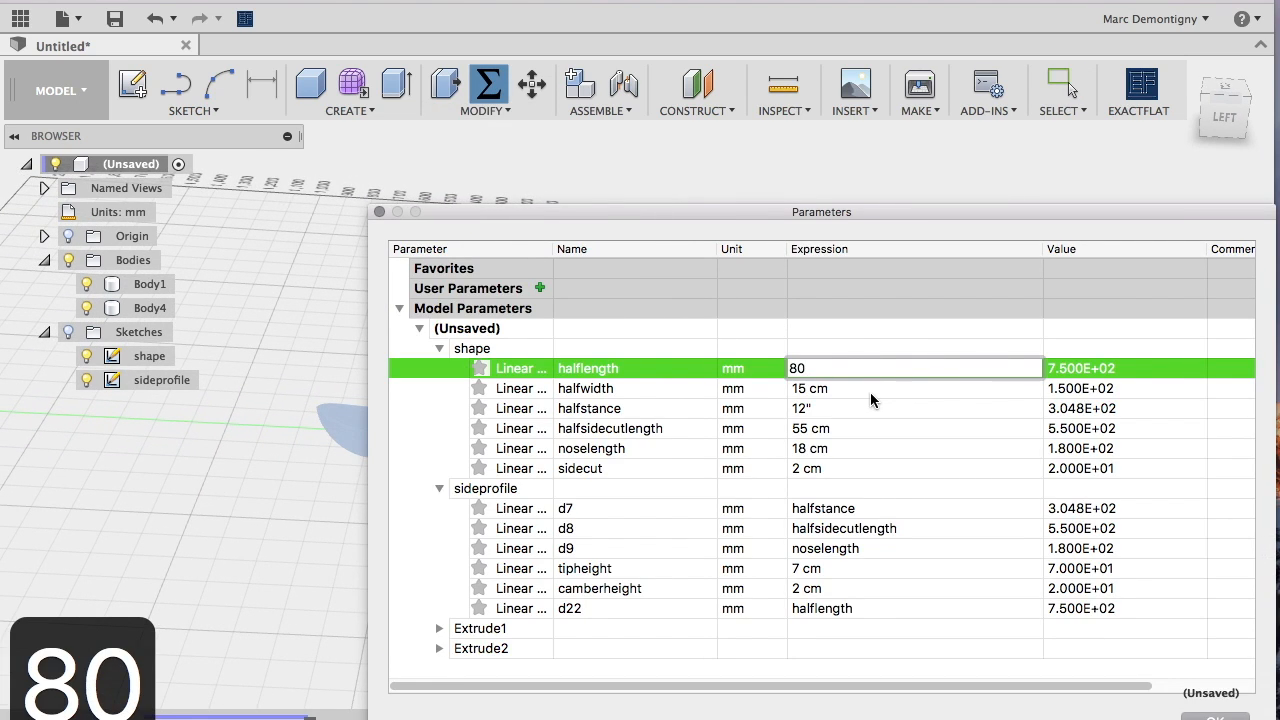
pyautogui.write('cm')
pyautogui.press('Return')
pyautogui.click(1214, 716)
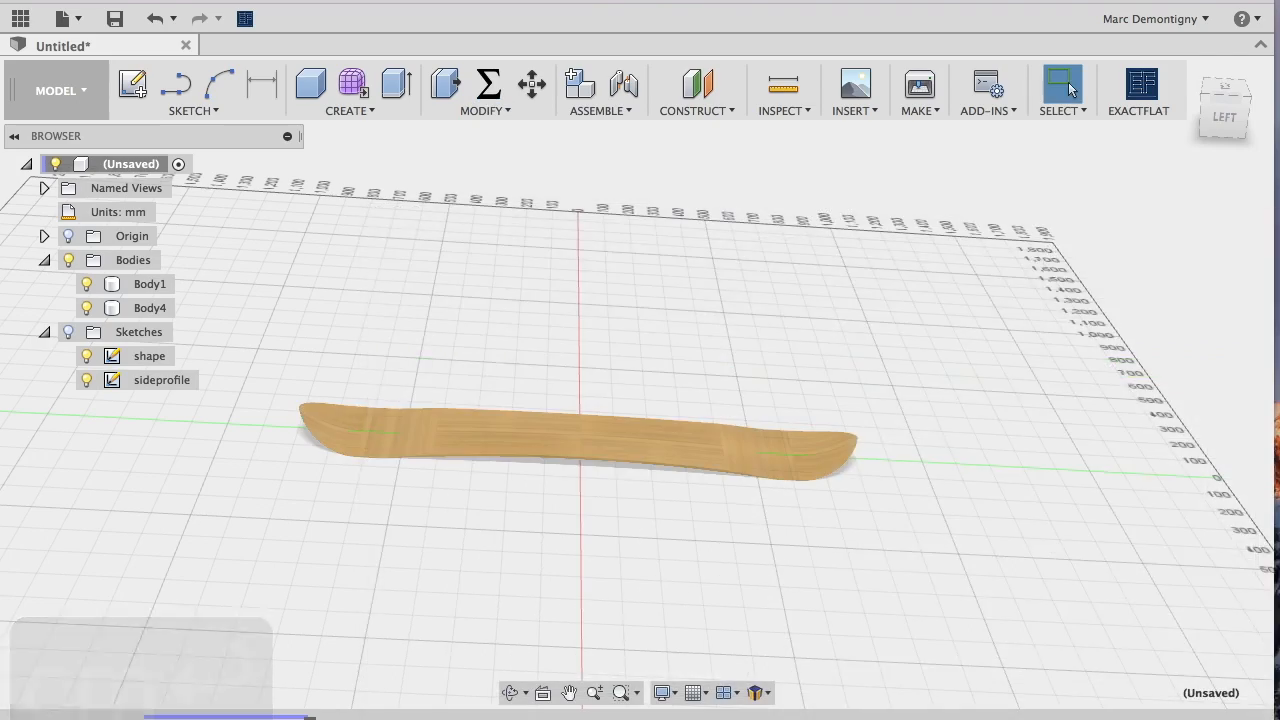
# Set the halfwidth model parameter of the shape sketch to 14.6 cm
pyautogui.keyDown('shift'); pyautogui.scroll(10, 1092, 550); pyautogui.keyUp('shift')
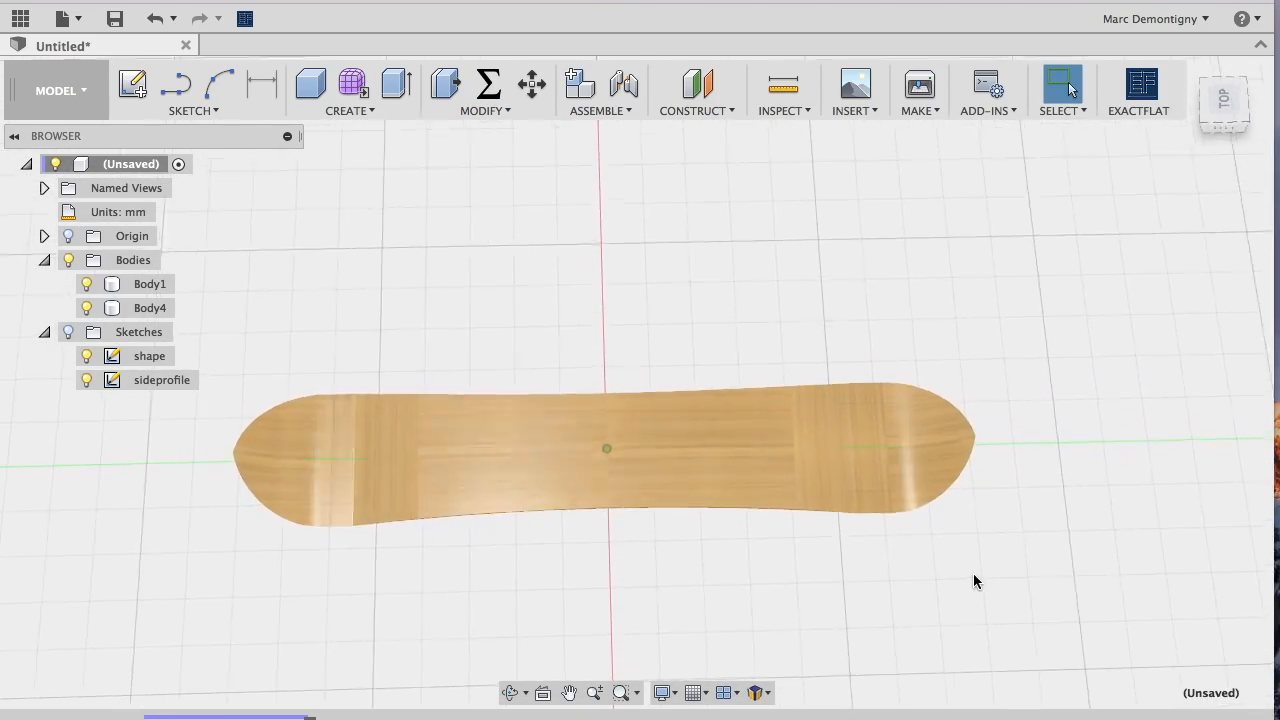
pyautogui.keyDown('shift'); pyautogui.scroll(-10, 974, 576); pyautogui.keyUp('shift')
pyautogui.keyDown('shift'); pyautogui.scroll(10, 974, 576); pyautogui.keyUp('shift')
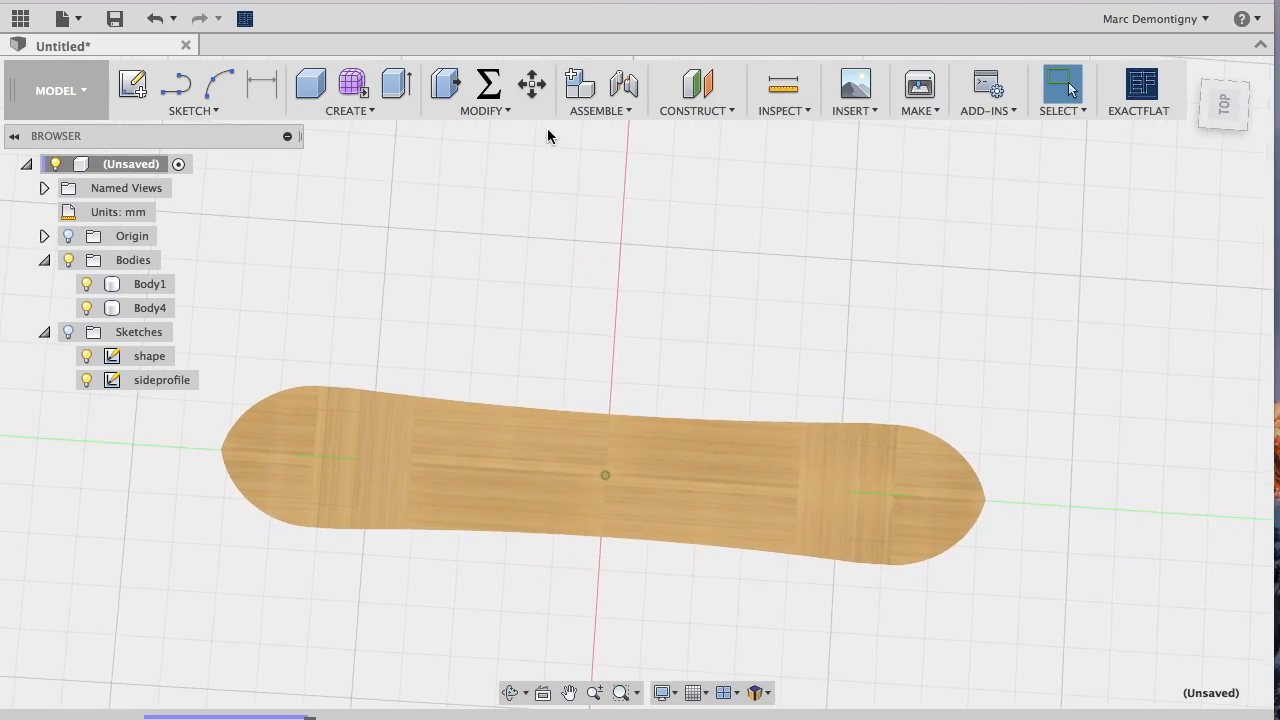
pyautogui.click(490, 86)
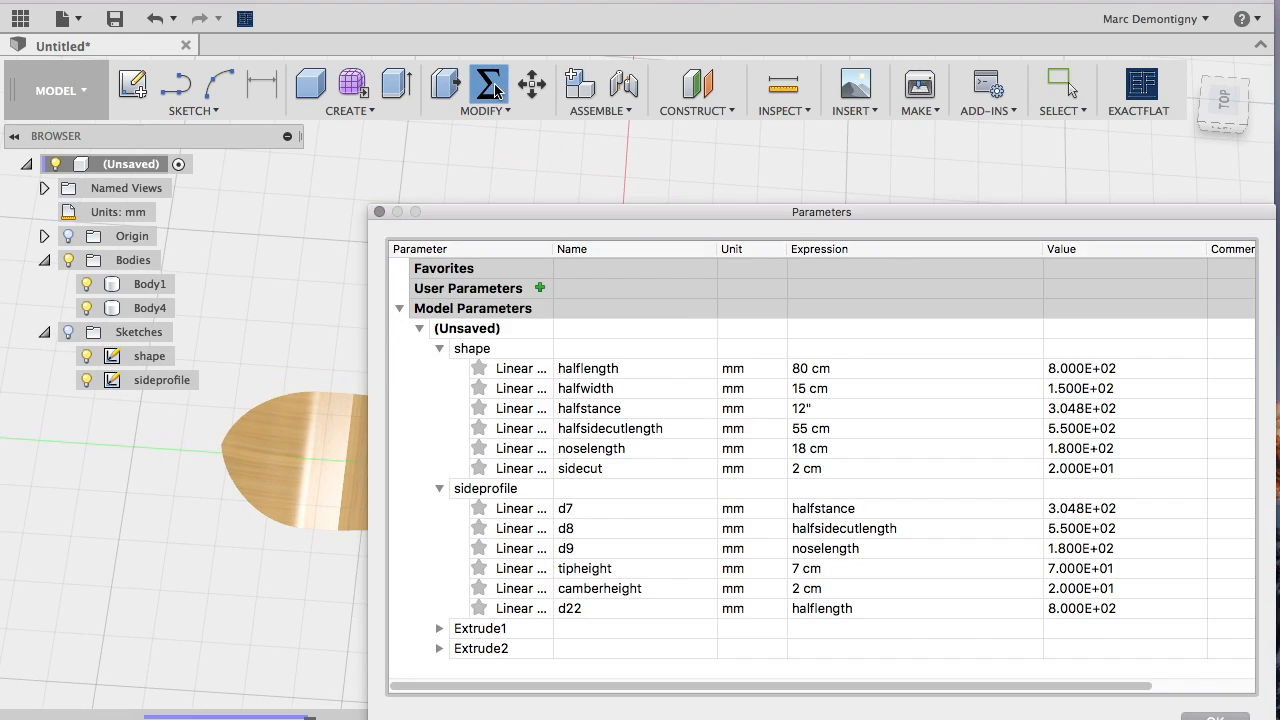
pyautogui.click(801, 390)
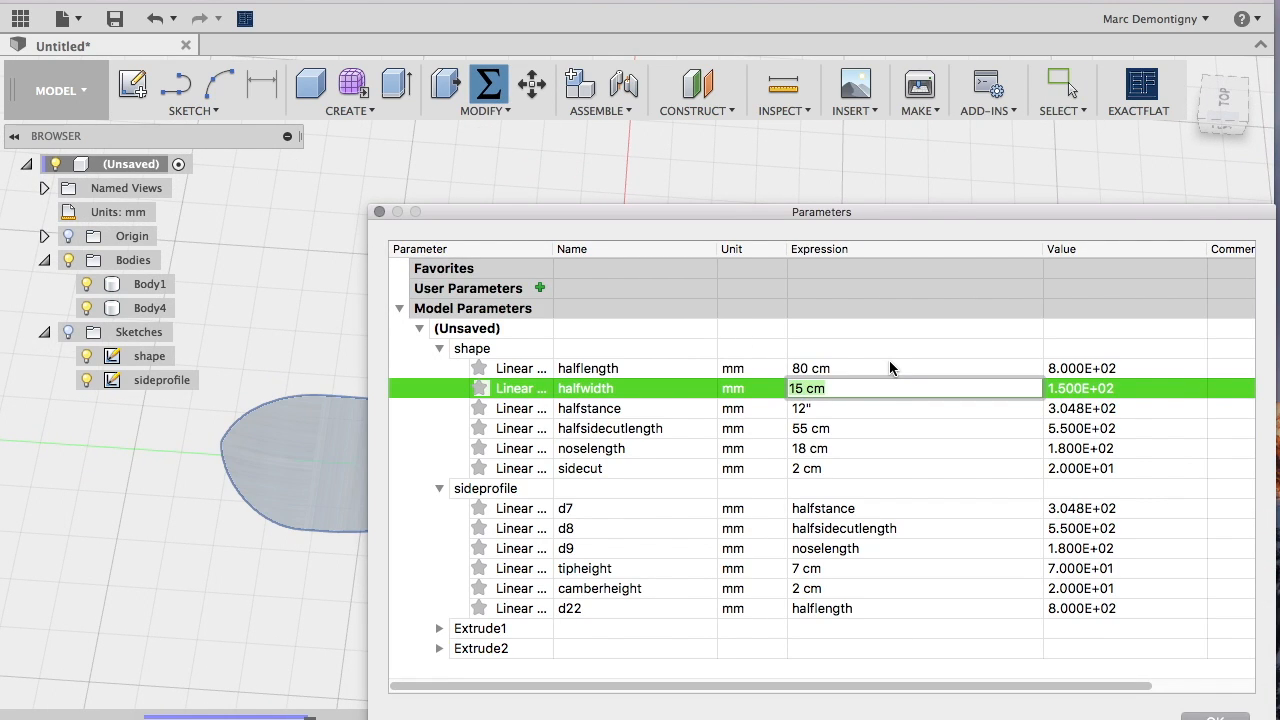
pyautogui.write('14.6')
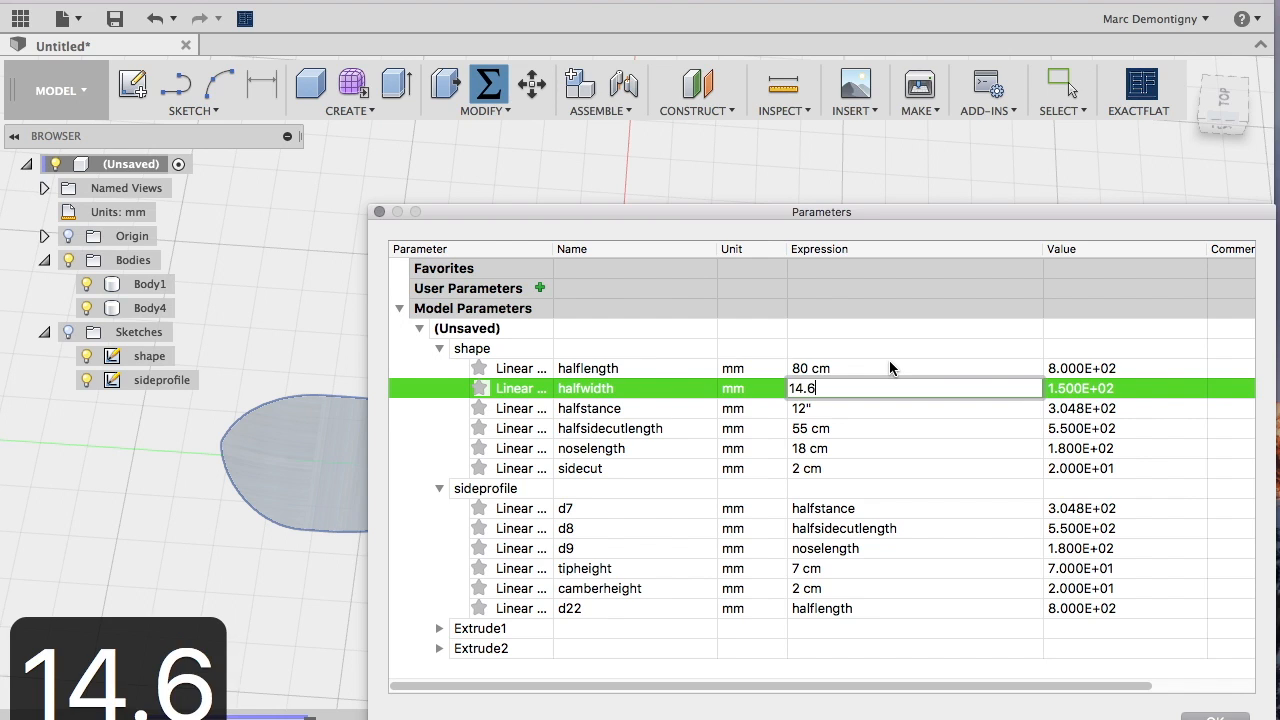
pyautogui.press('BackSpace')
pyautogui.write('6cm')
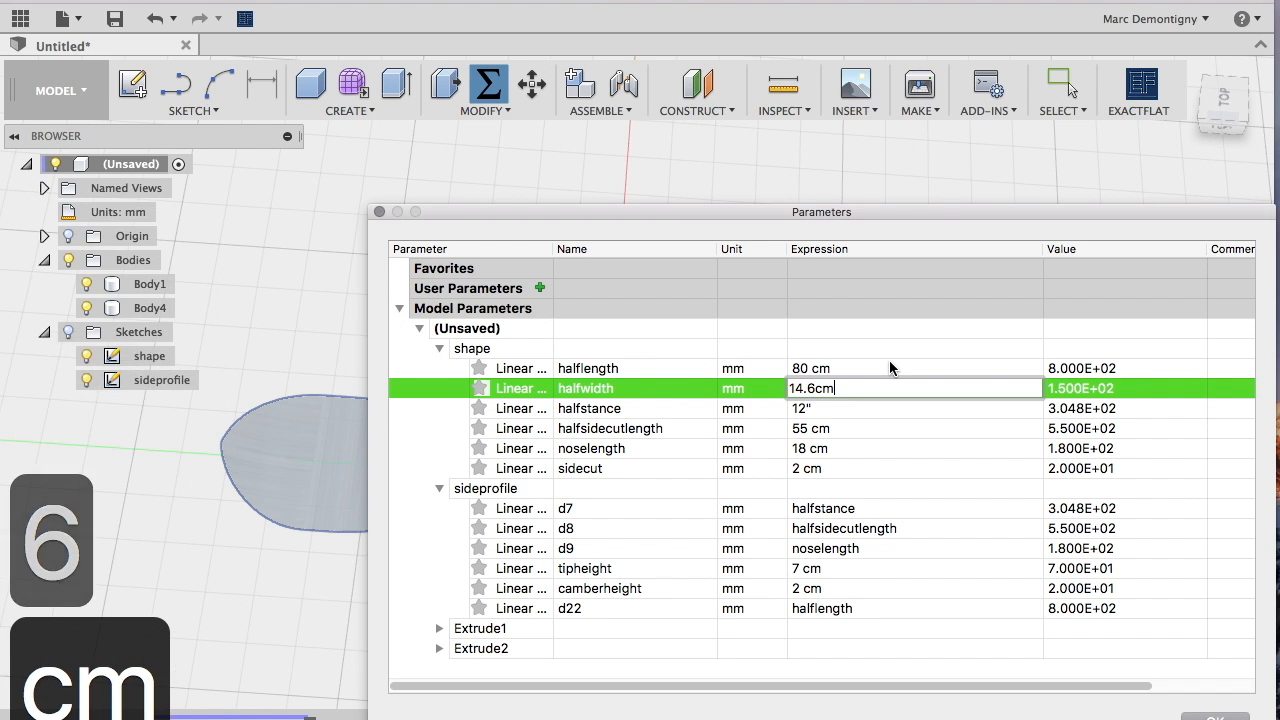
pyautogui.press('Return')
pyautogui.click(1214, 716)
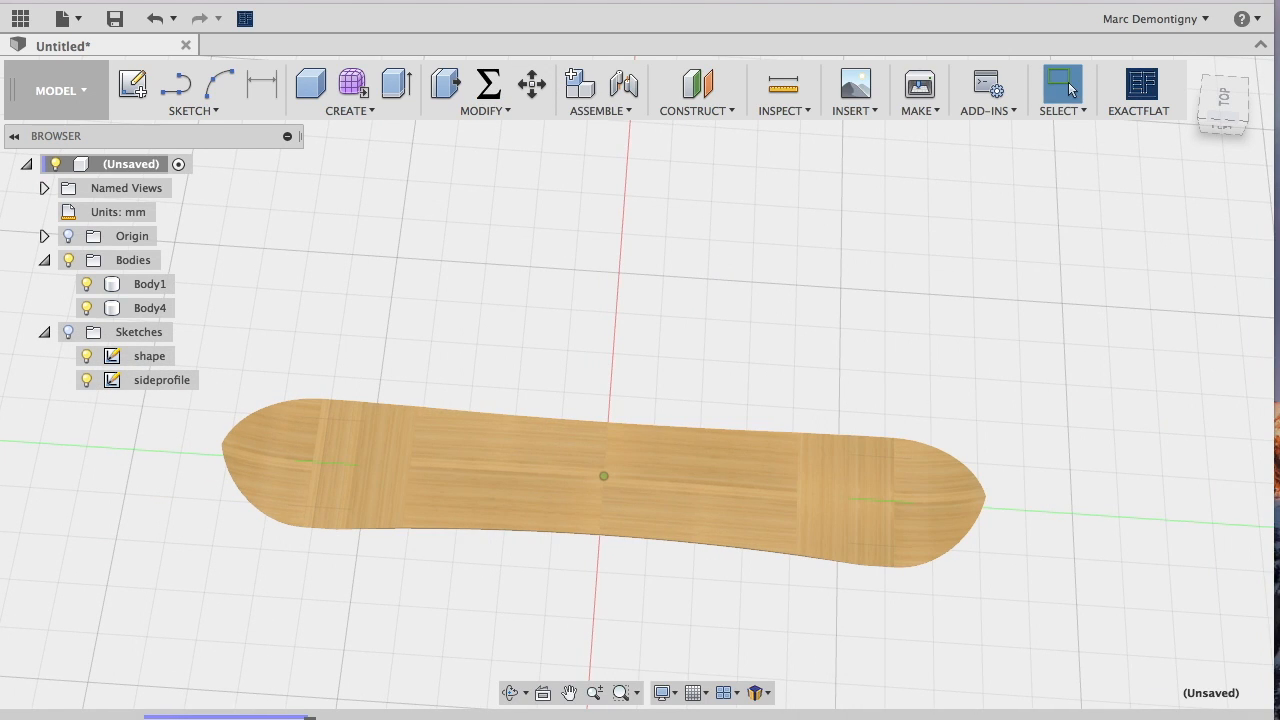
# Set the halfwidth model parameter of the shape sketch to 12 cm, keeping the board in view beside the parameter list
pyautogui.click(489, 84)
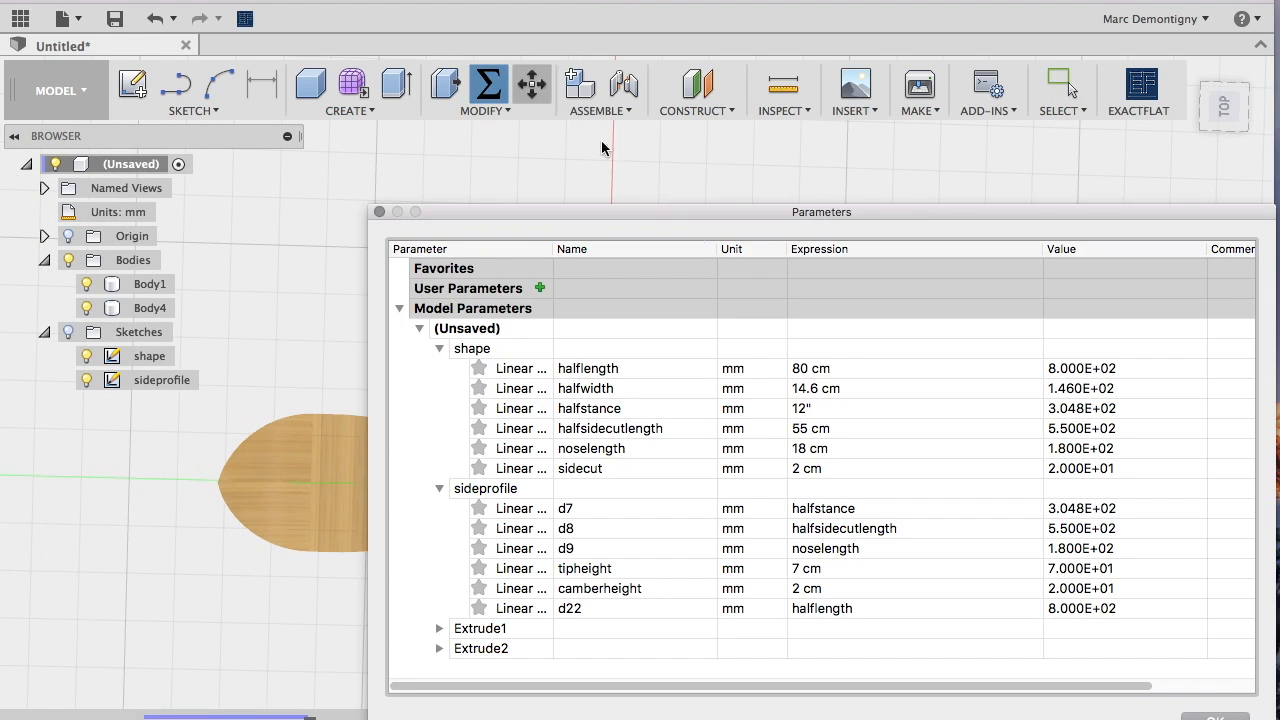
pyautogui.moveTo(760, 213); pyautogui.dragTo(724, 12)
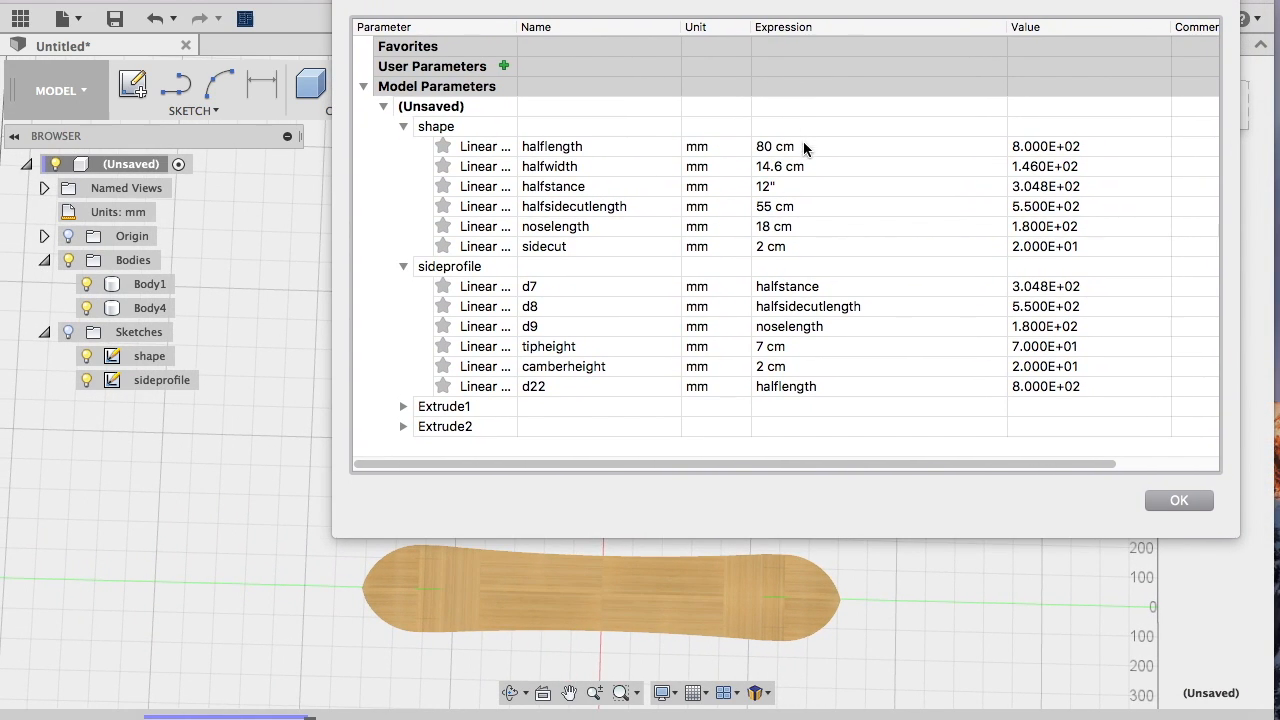
pyautogui.click(785, 166)
pyautogui.write('12 ')
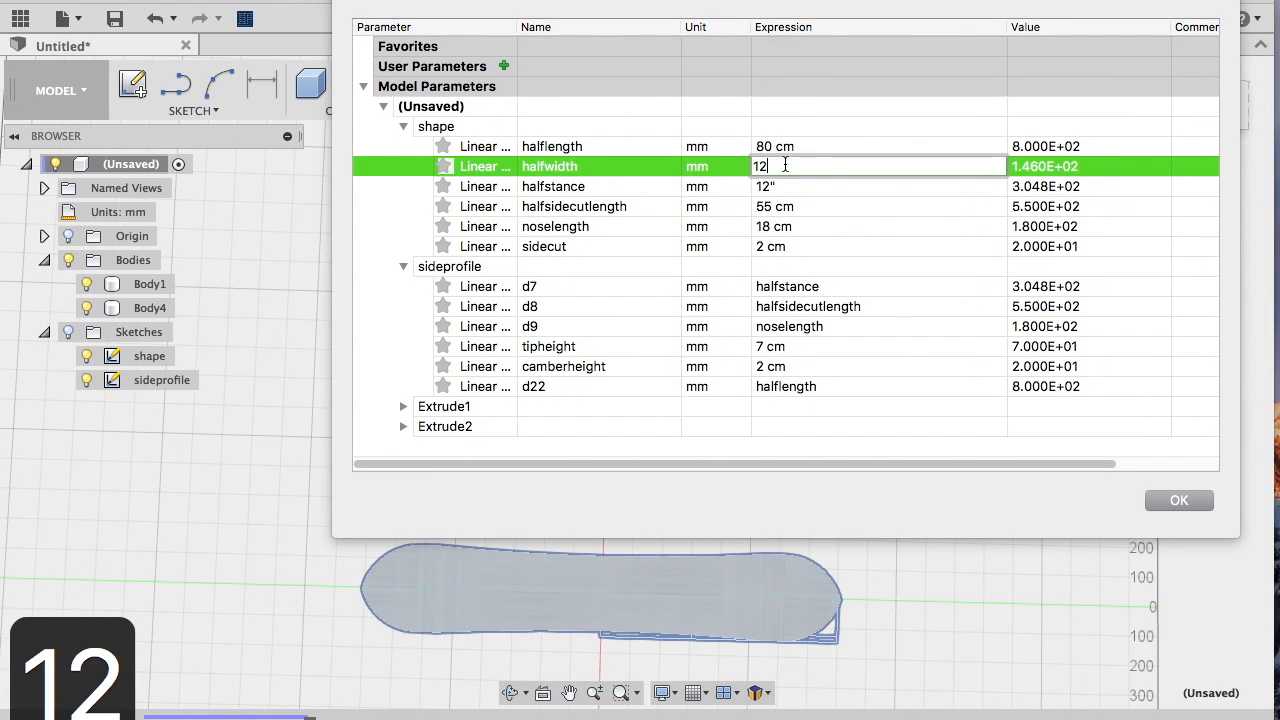
pyautogui.write('cm')
pyautogui.press('Return')
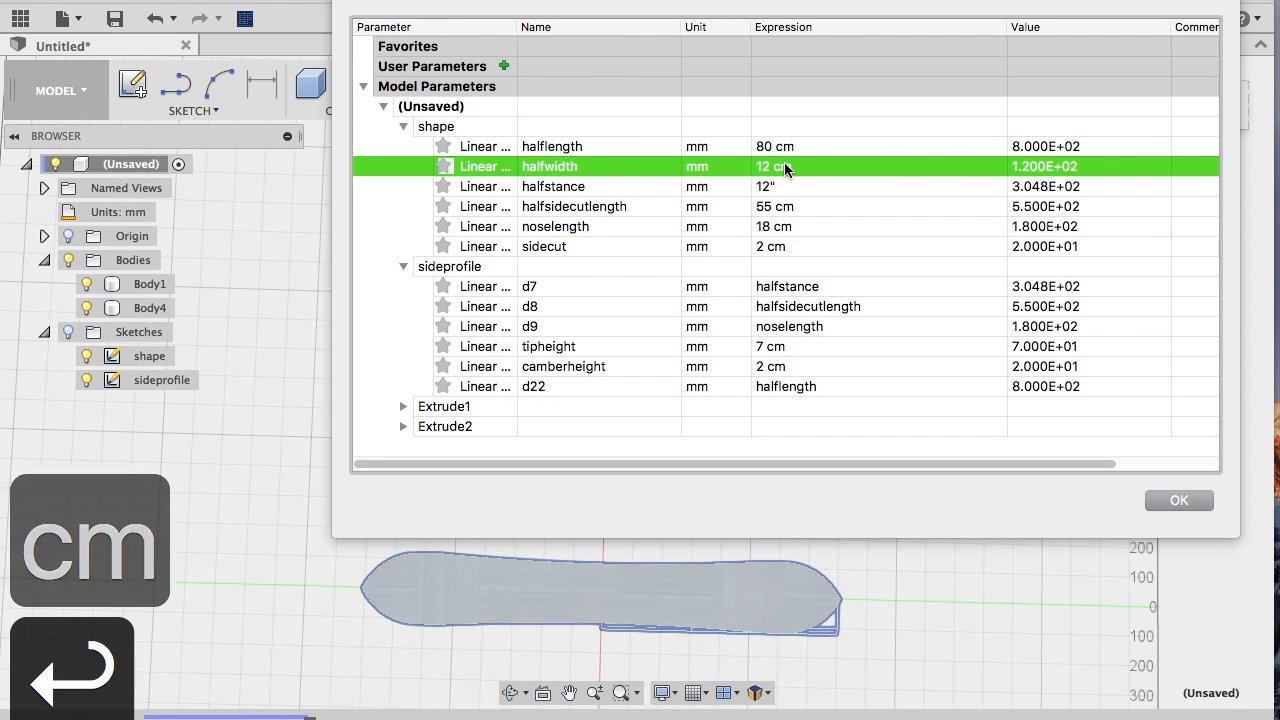
# Set the halfstance model parameter of the shape sketch to 11.75 inches and apply the parameter changes
pyautogui.click(766, 204)
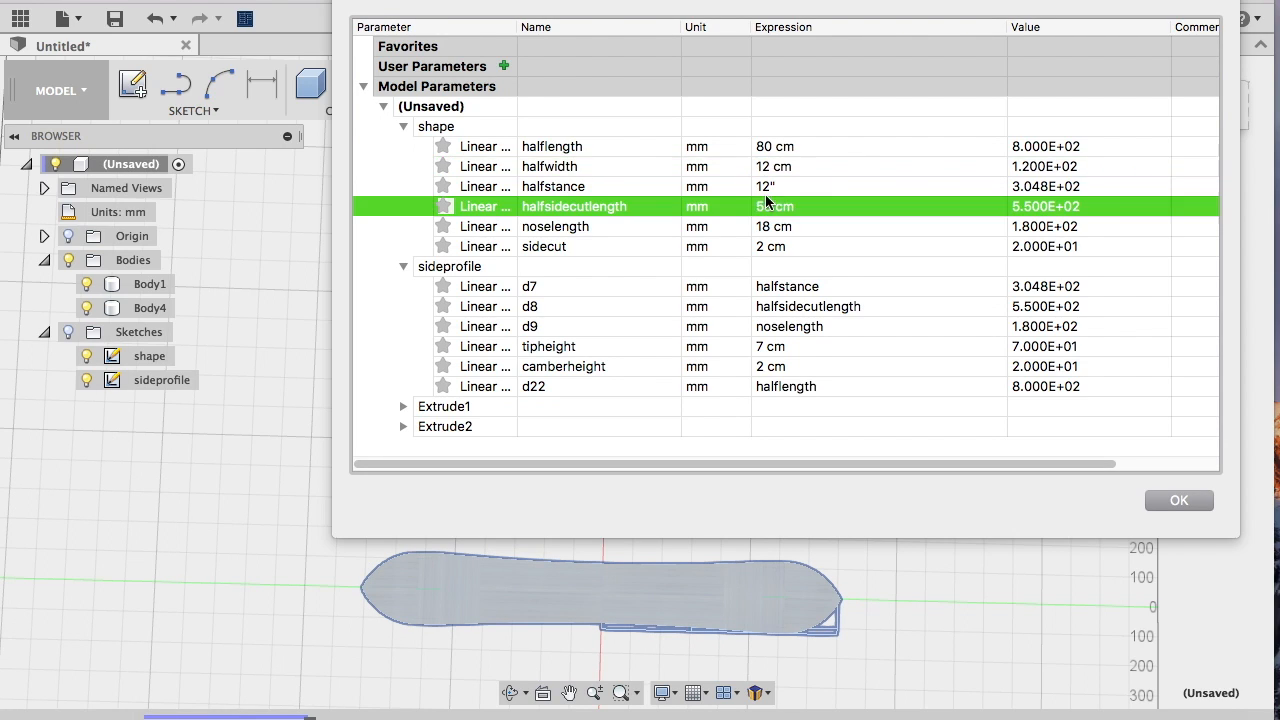
pyautogui.click(762, 186)
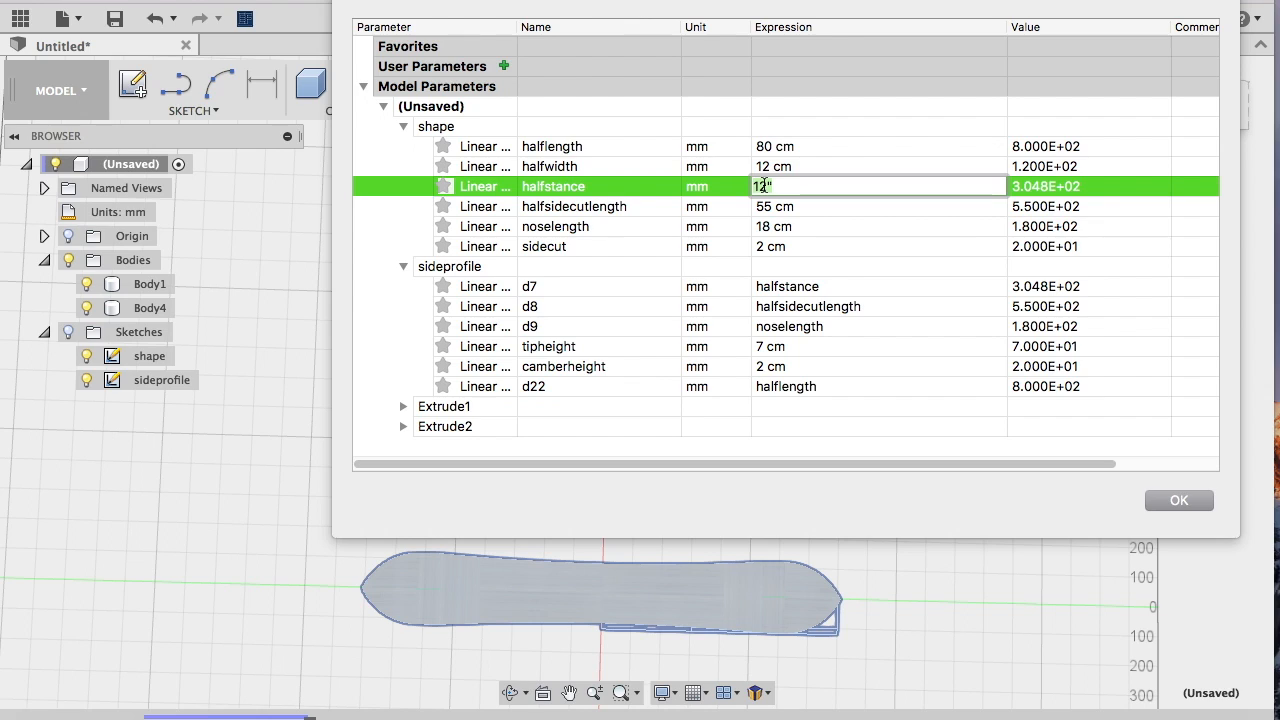
pyautogui.write('11.')
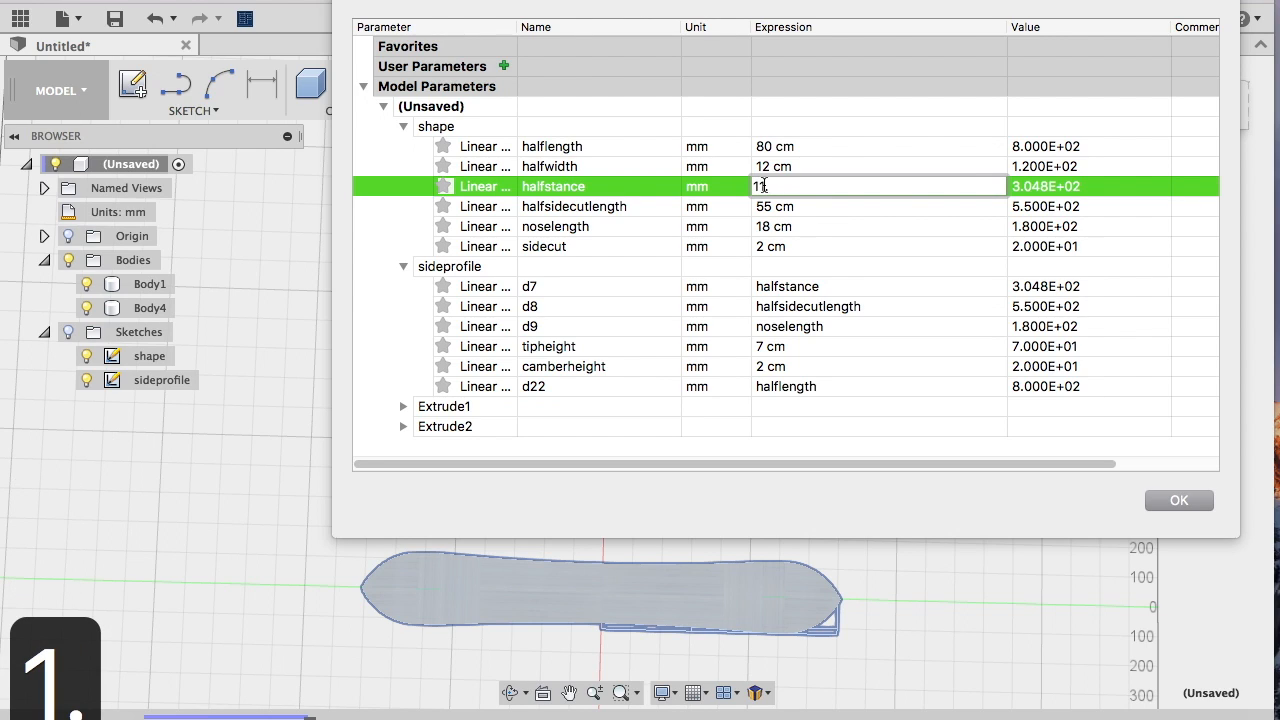
pyautogui.write('75"')
pyautogui.press('Return')
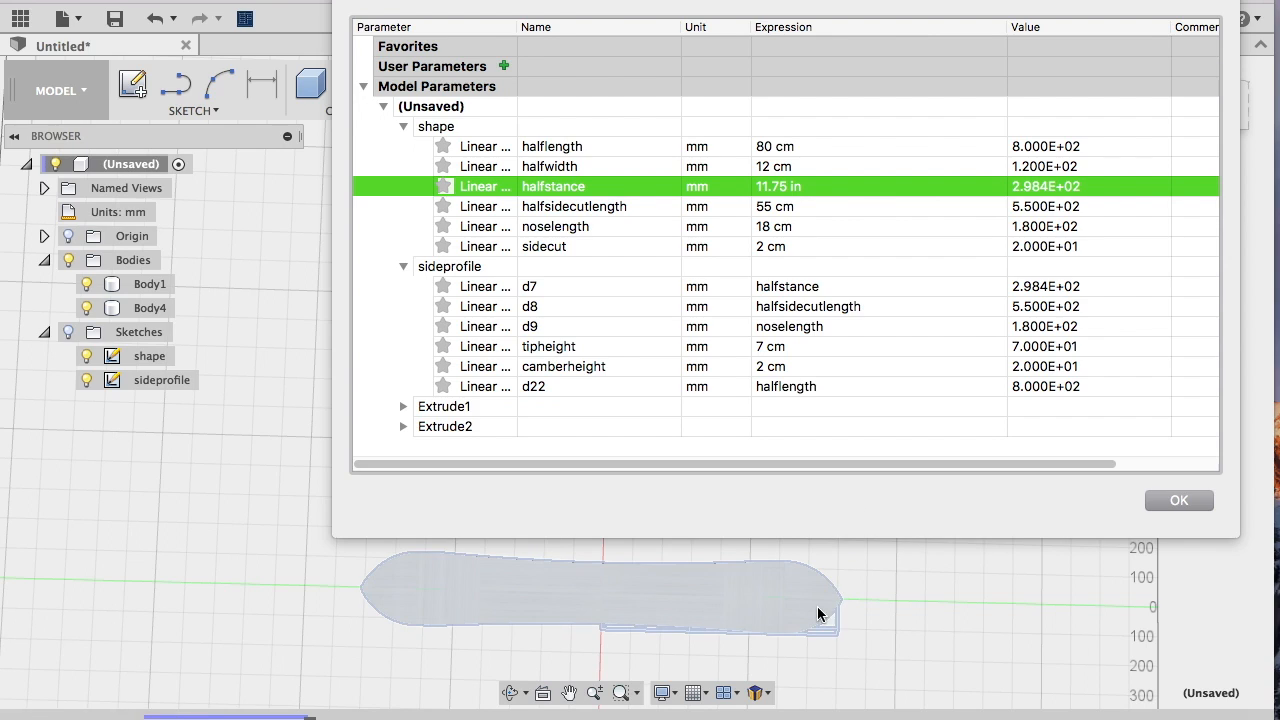
pyautogui.click(1179, 500)
pyautogui.keyDown('shift'); pyautogui.moveTo(644, 500); pyautogui.dragTo(130, 362, button='middle'); pyautogui.keyUp('shift')
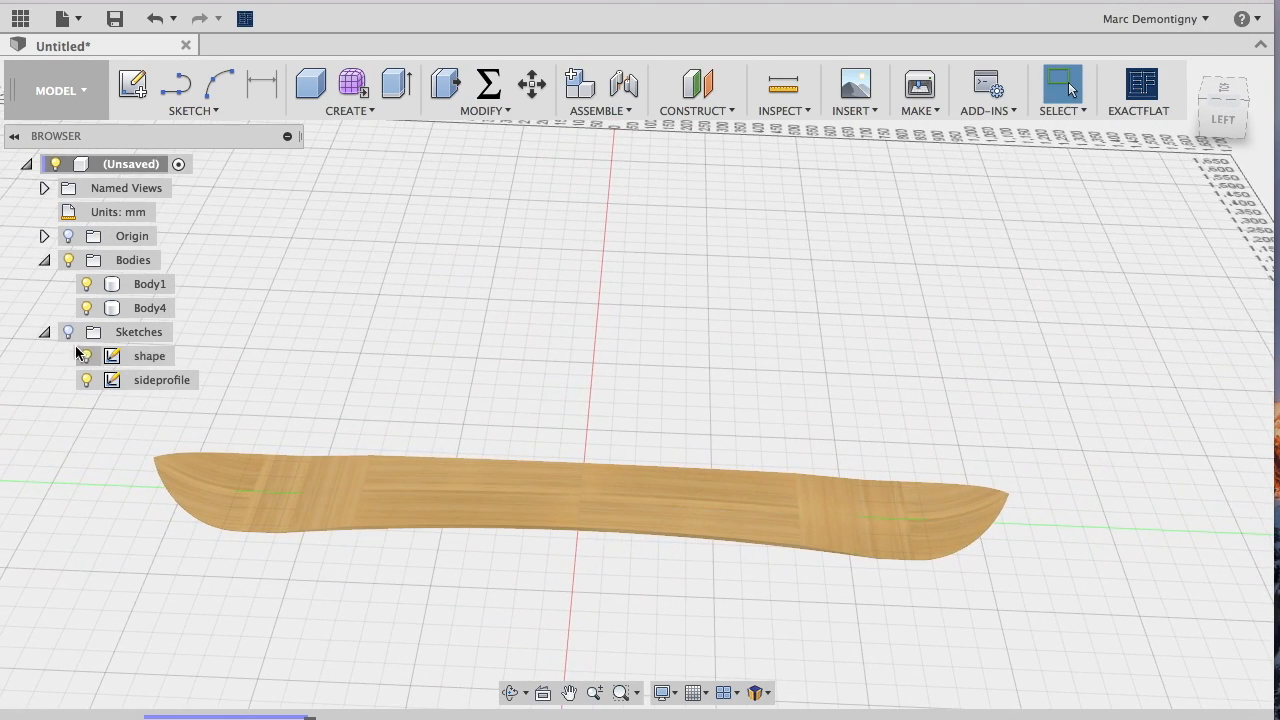
# Examine how the curved board follows the shape and sideprofile sketches, up close and from several angles
pyautogui.scroll(5, 419, 460)
pyautogui.moveTo(766, 602); pyautogui.dragTo(706, 605, button='middle')
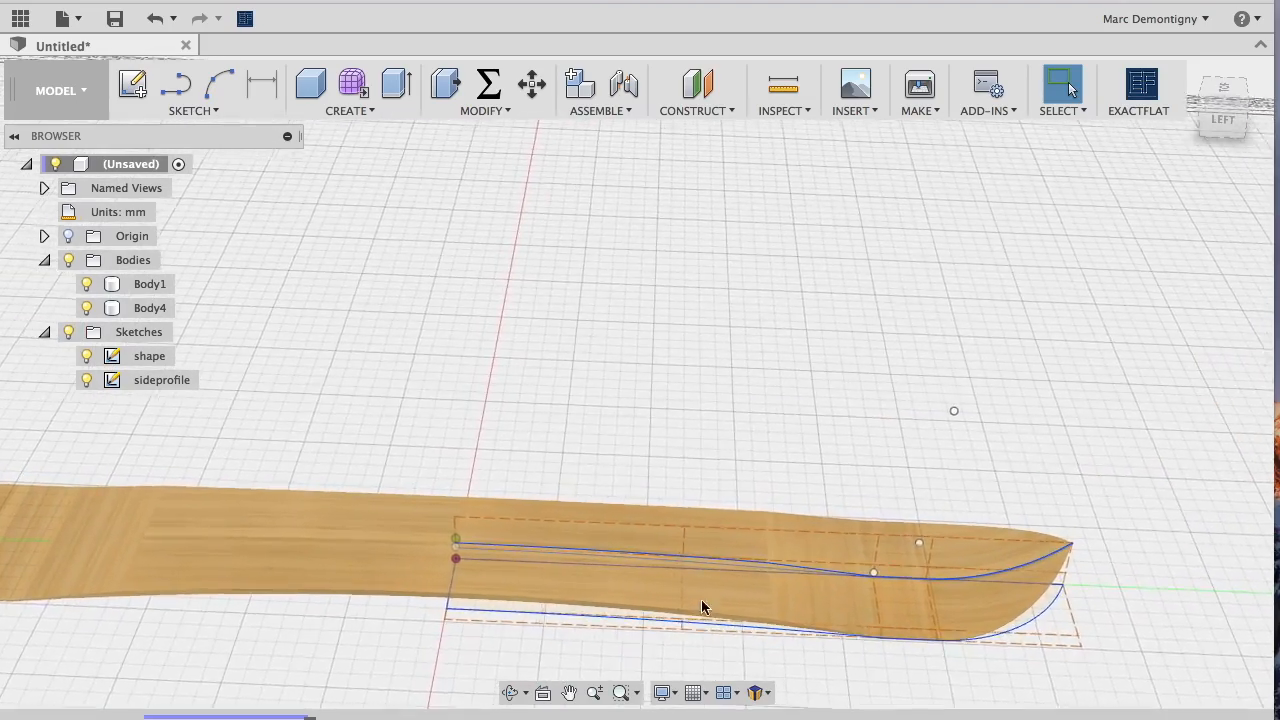
pyautogui.scroll(1, 690, 600)
pyautogui.scroll(5, 687, 600)
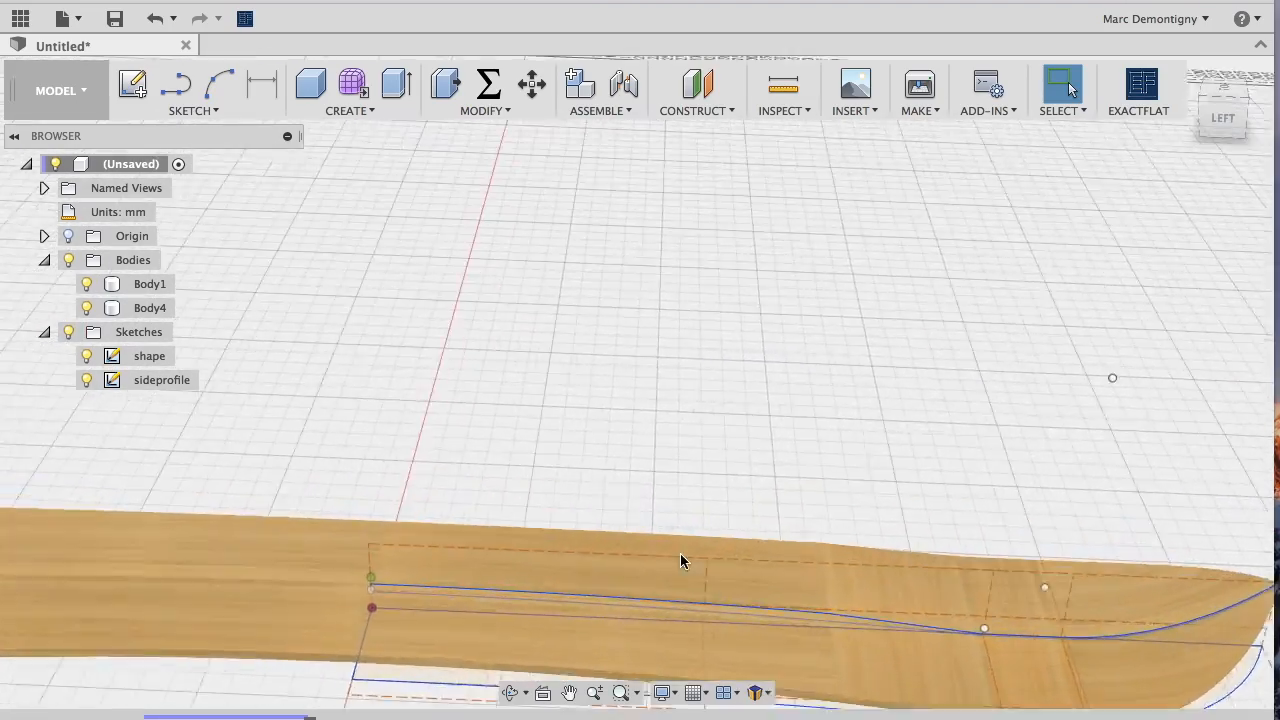
pyautogui.moveTo(706, 598); pyautogui.dragTo(708, 508, button='middle')
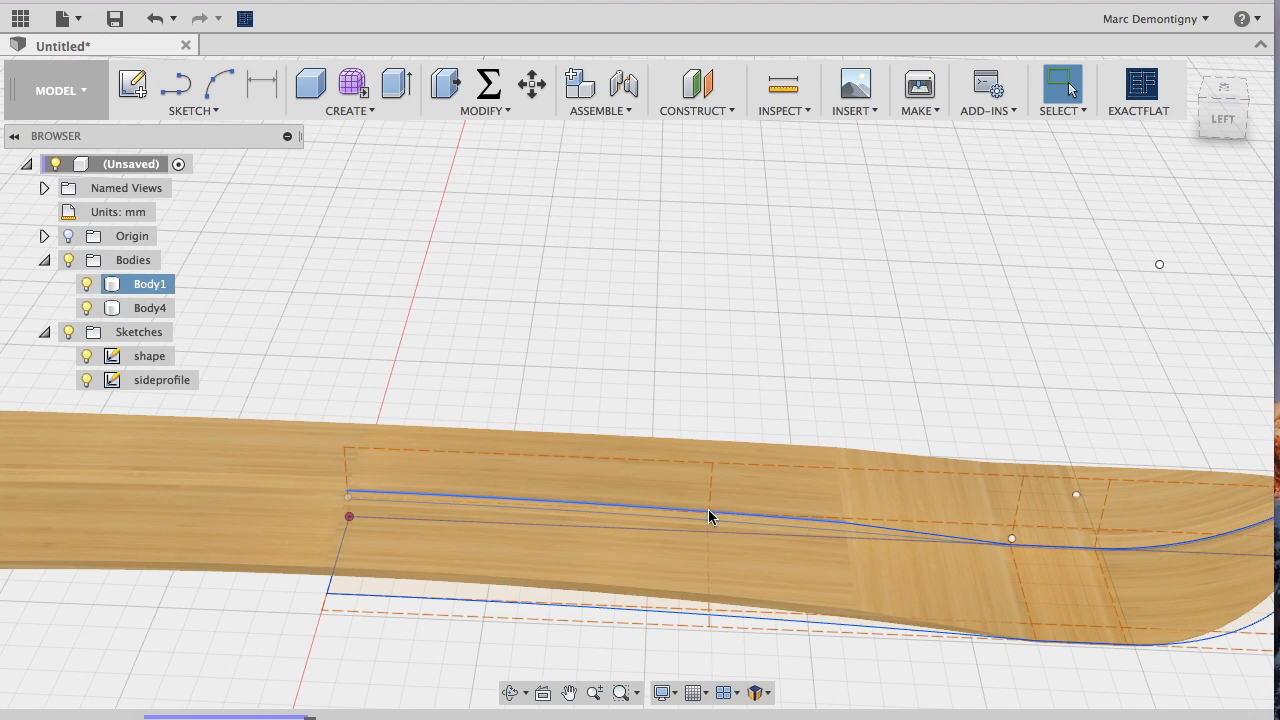
pyautogui.keyDown('shift'); pyautogui.moveTo(706, 498); pyautogui.dragTo(709, 508, button='middle'); pyautogui.keyUp('shift')
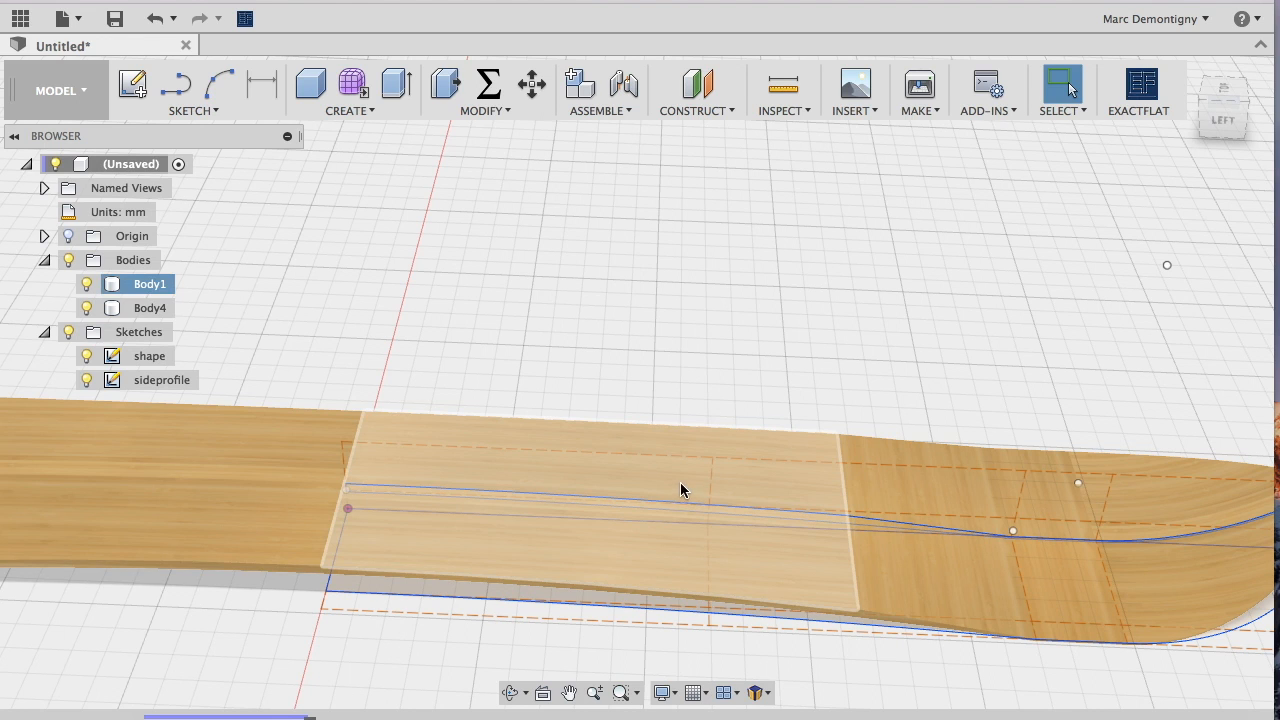
pyautogui.keyDown('shift'); pyautogui.moveTo(685, 516); pyautogui.dragTo(921, 611, button='middle'); pyautogui.keyUp('shift')
pyautogui.keyDown('shift'); pyautogui.hscroll(-5, 921, 612); pyautogui.keyUp('shift')
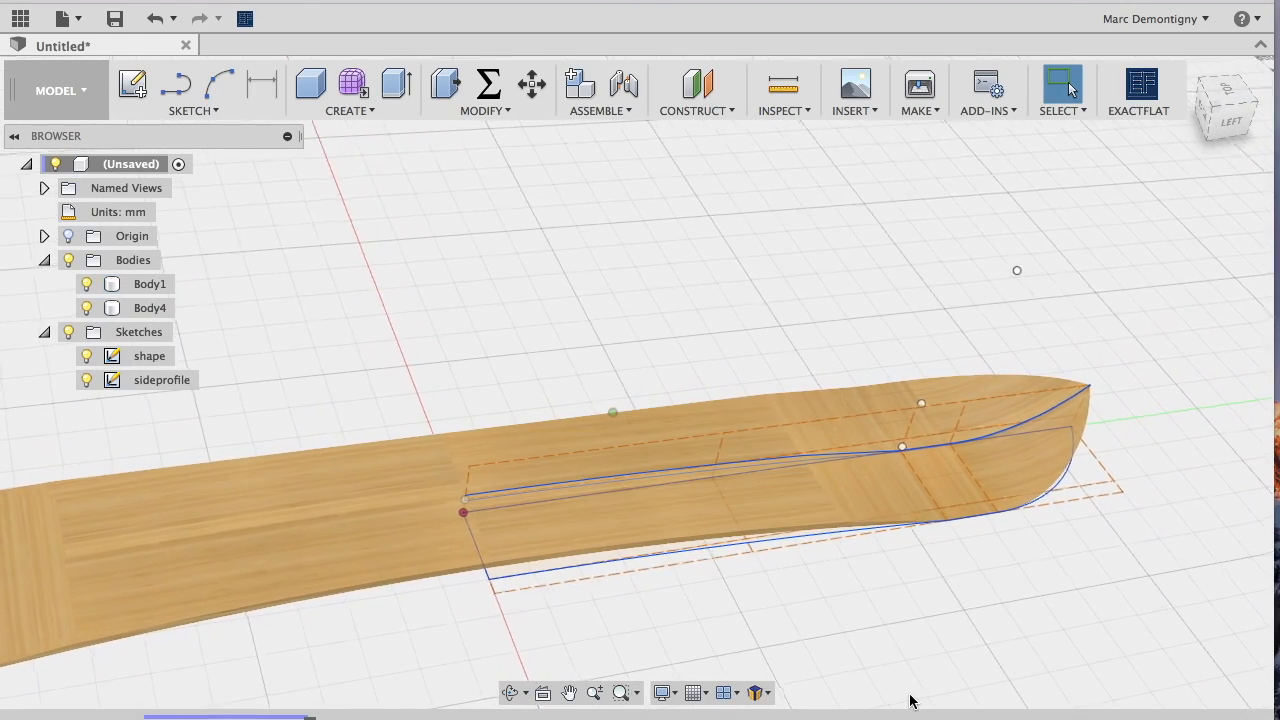
pyautogui.keyDown('shift'); pyautogui.hscroll(-5, 908, 697); pyautogui.keyUp('shift')
pyautogui.keyDown('shift'); pyautogui.scroll(5, 860, 637); pyautogui.keyUp('shift')
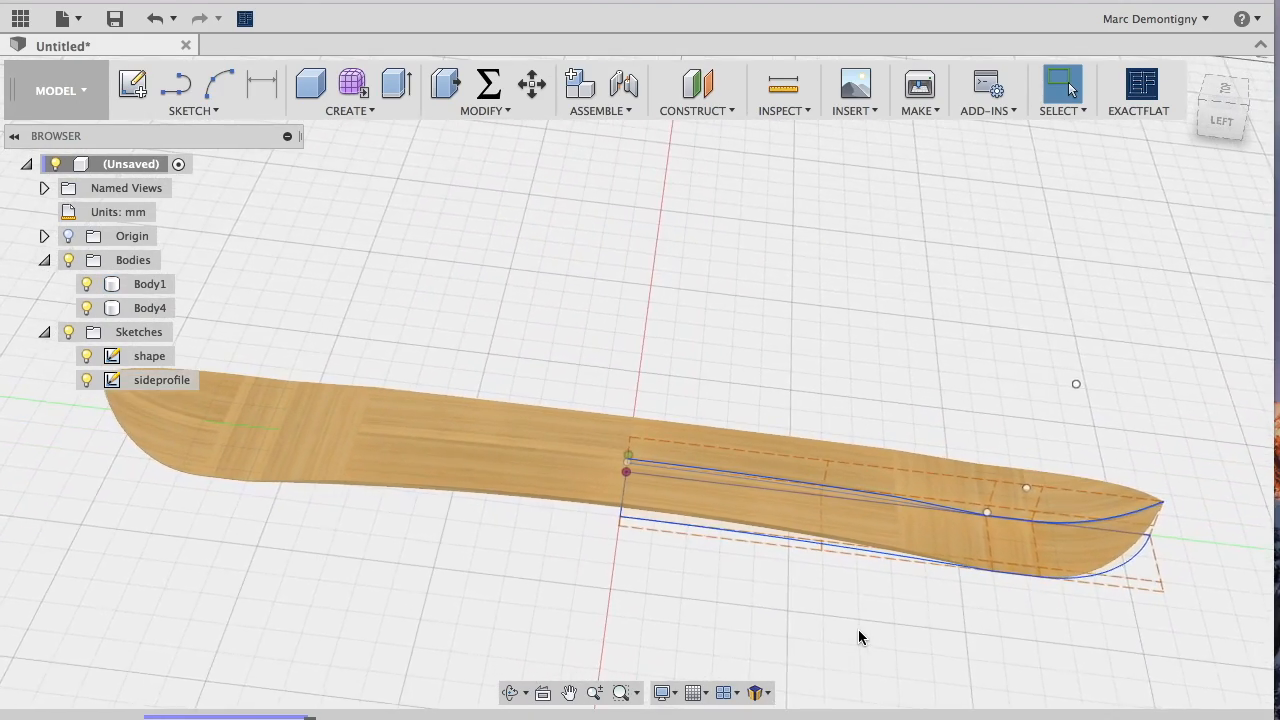
pyautogui.keyDown('shift'); pyautogui.scroll(-4, 861, 636); pyautogui.keyUp('shift')
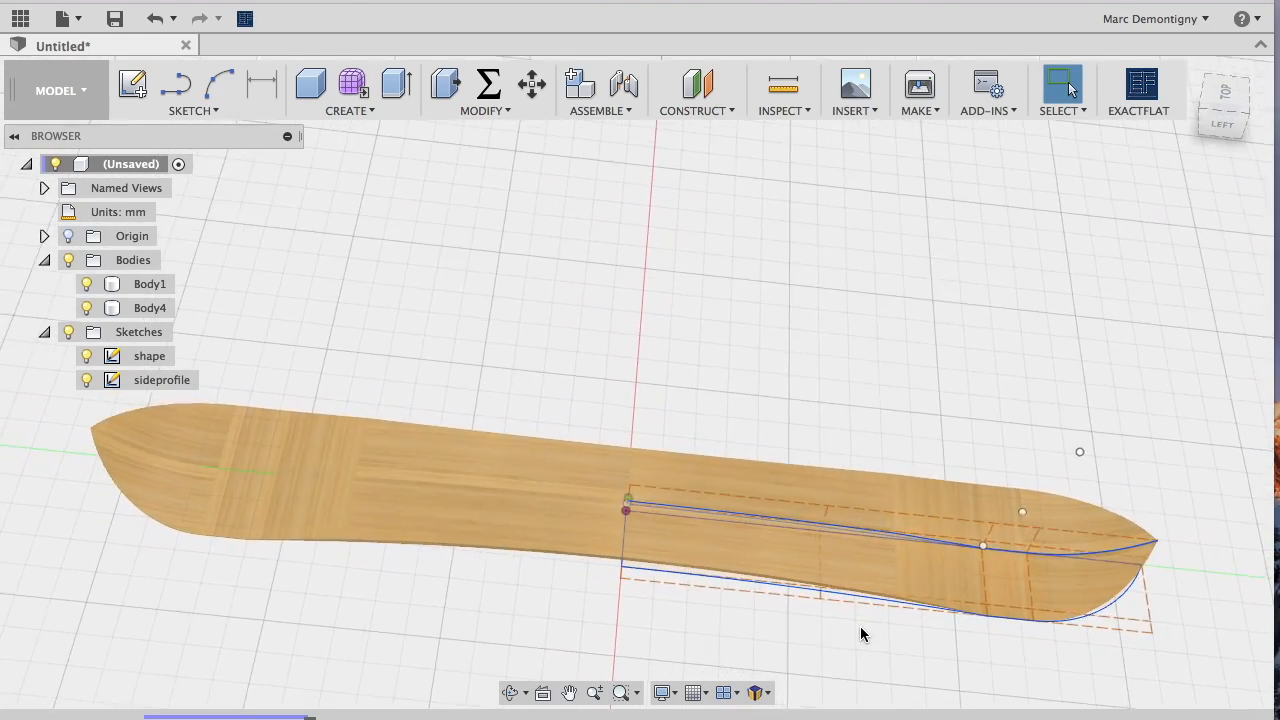
pyautogui.keyDown('shift'); pyautogui.hscroll(-5, 849, 582); pyautogui.keyUp('shift')
pyautogui.keyDown('shift'); pyautogui.hscroll(-1, 837, 547); pyautogui.keyUp('shift')
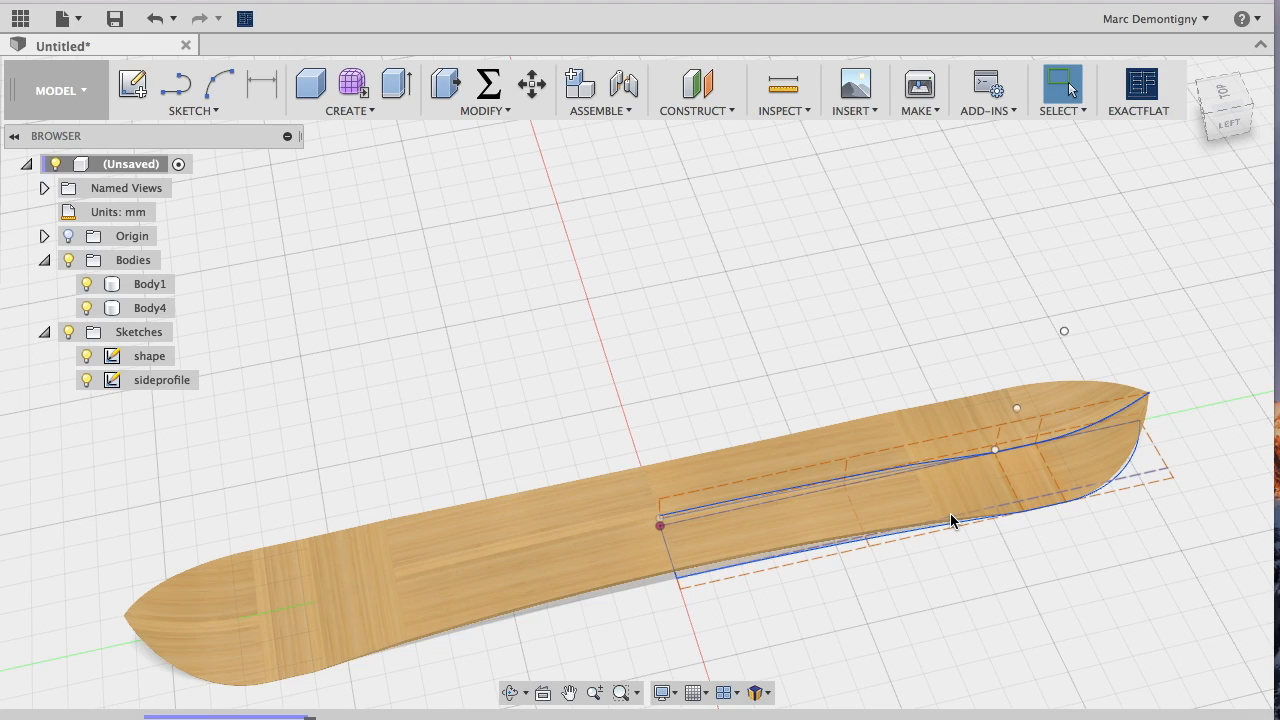
pyautogui.click(725, 481)
pyautogui.keyDown('shift'); pyautogui.hscroll(-5, 1197, 697); pyautogui.keyUp('shift')
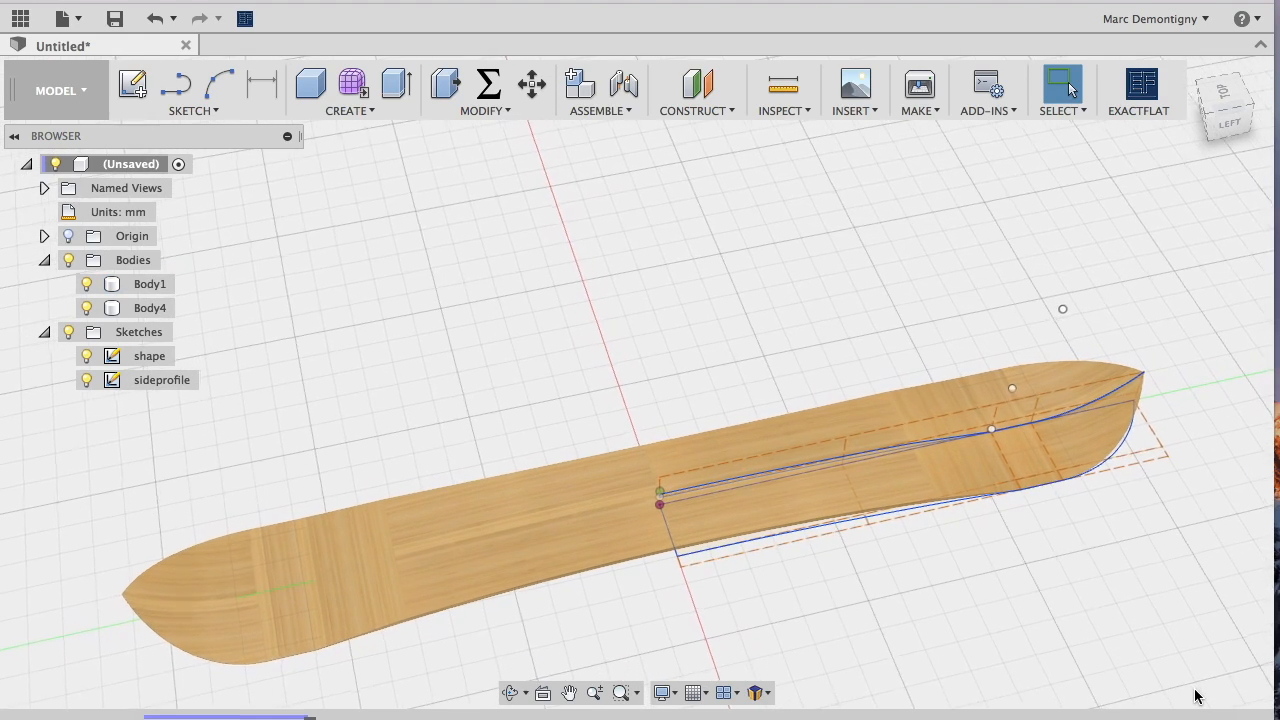
pyautogui.keyDown('shift'); pyautogui.hscroll(-10, 1077, 703); pyautogui.keyUp('shift')
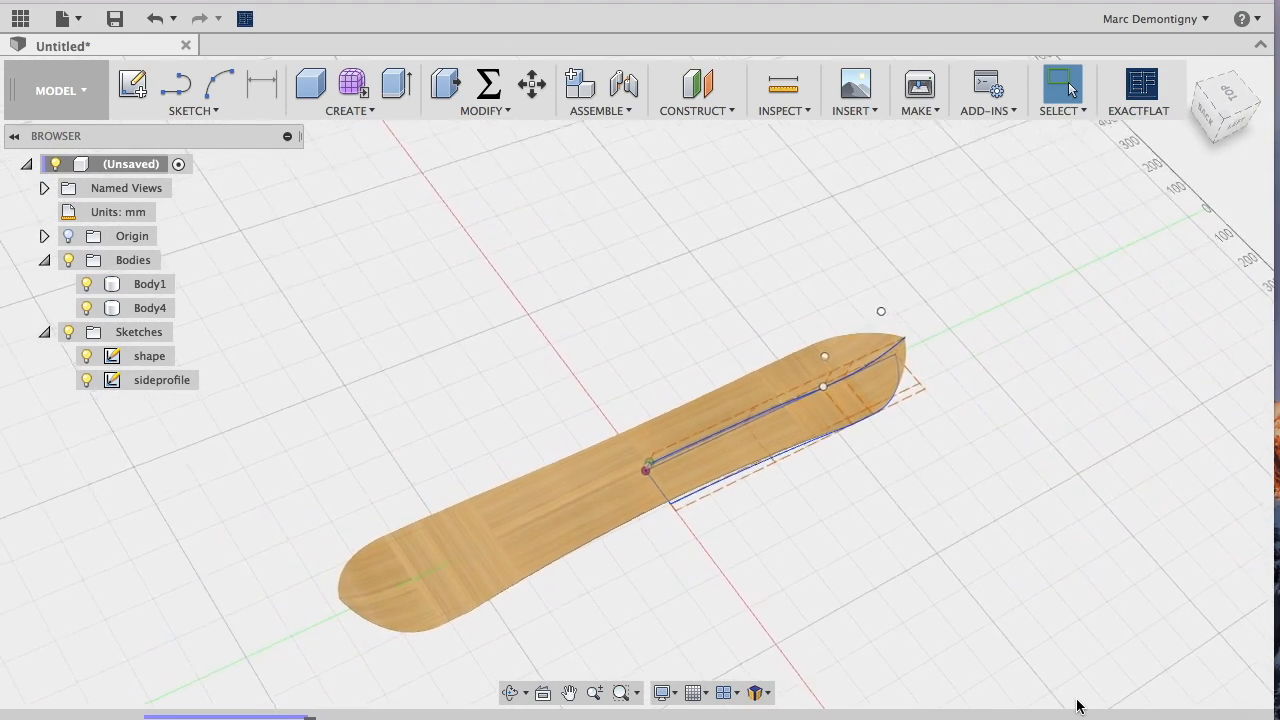
# Set the halfwidth model parameter of the shape sketch to 15.5 cm
pyautogui.click(489, 83)
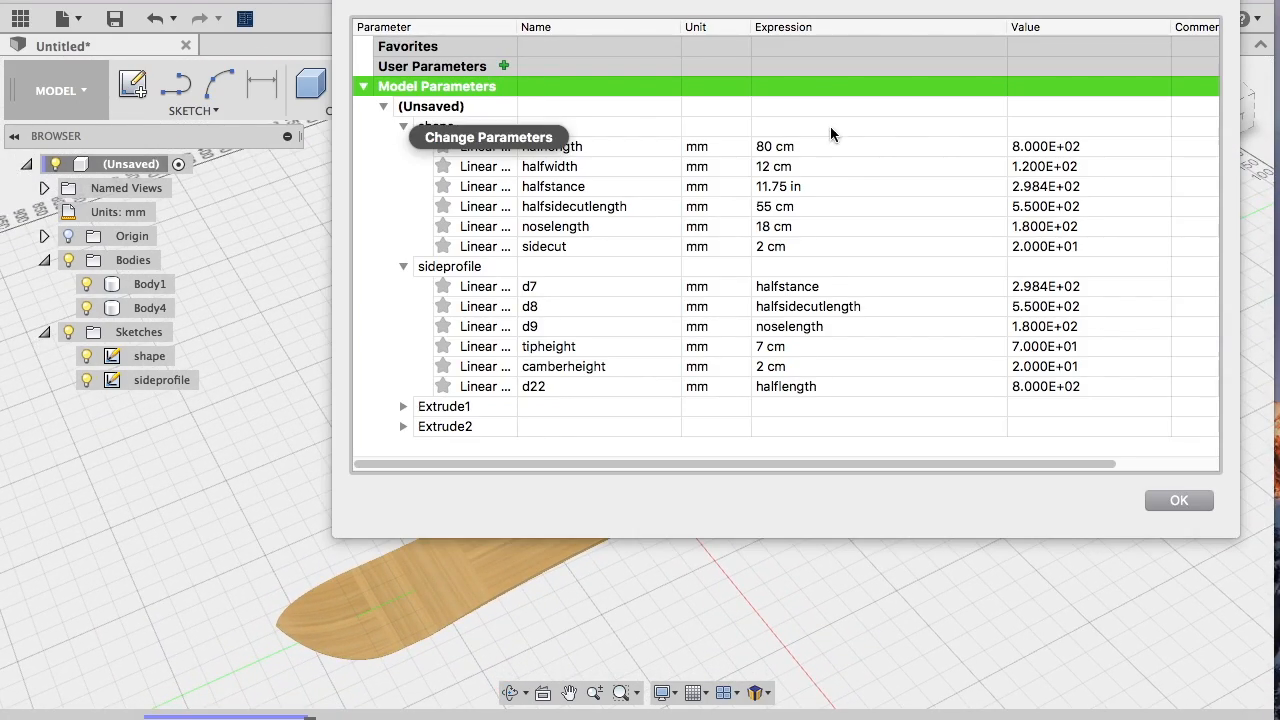
pyautogui.click(772, 166)
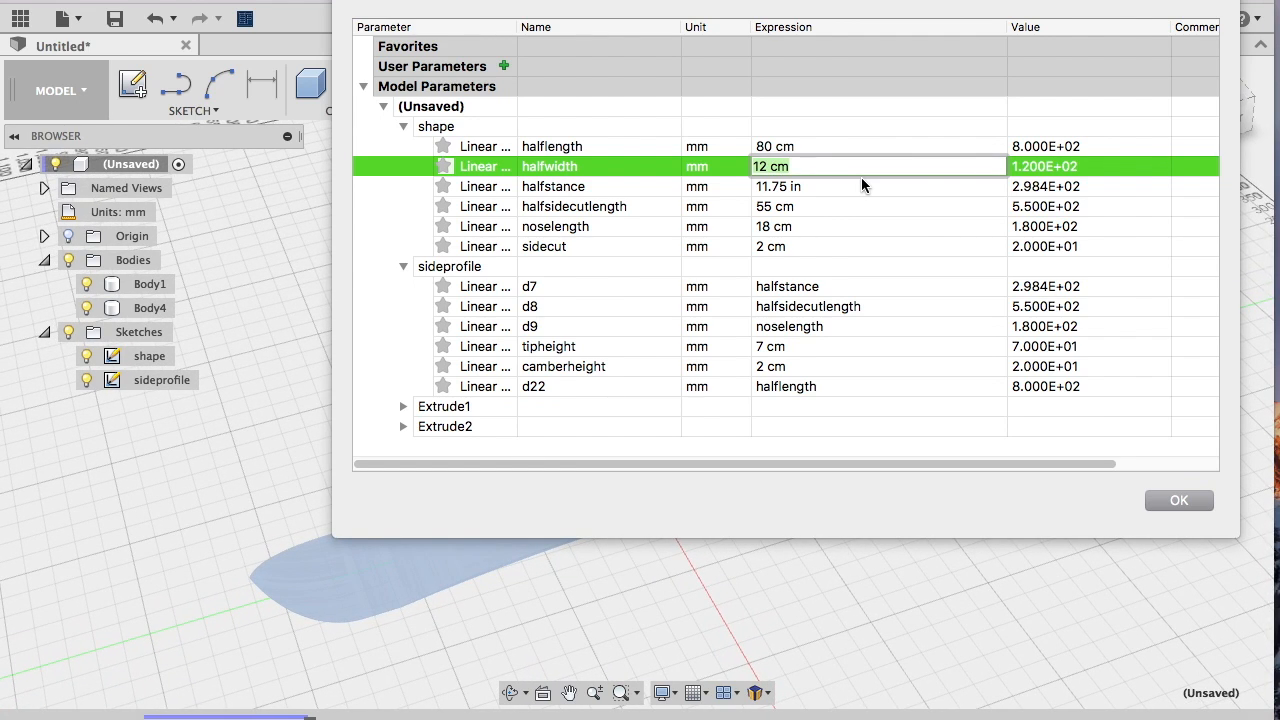
pyautogui.write('16')
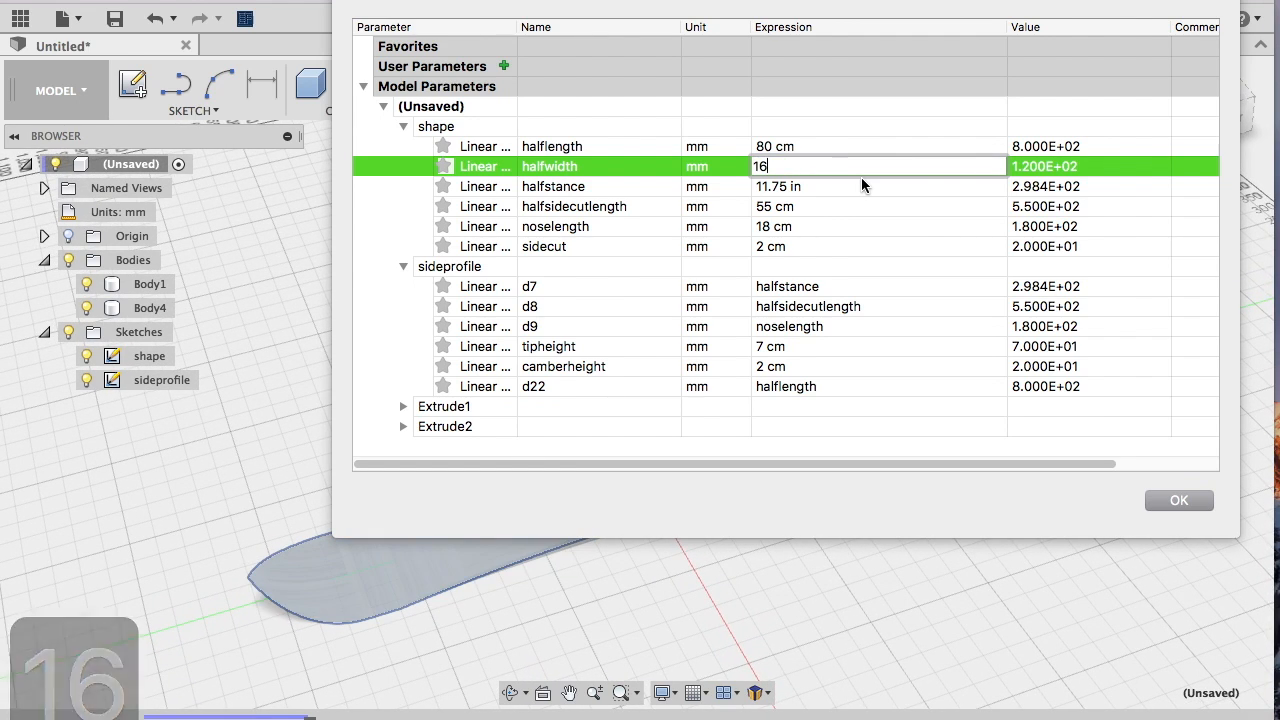
pyautogui.press('BackSpace')
pyautogui.write('5.')
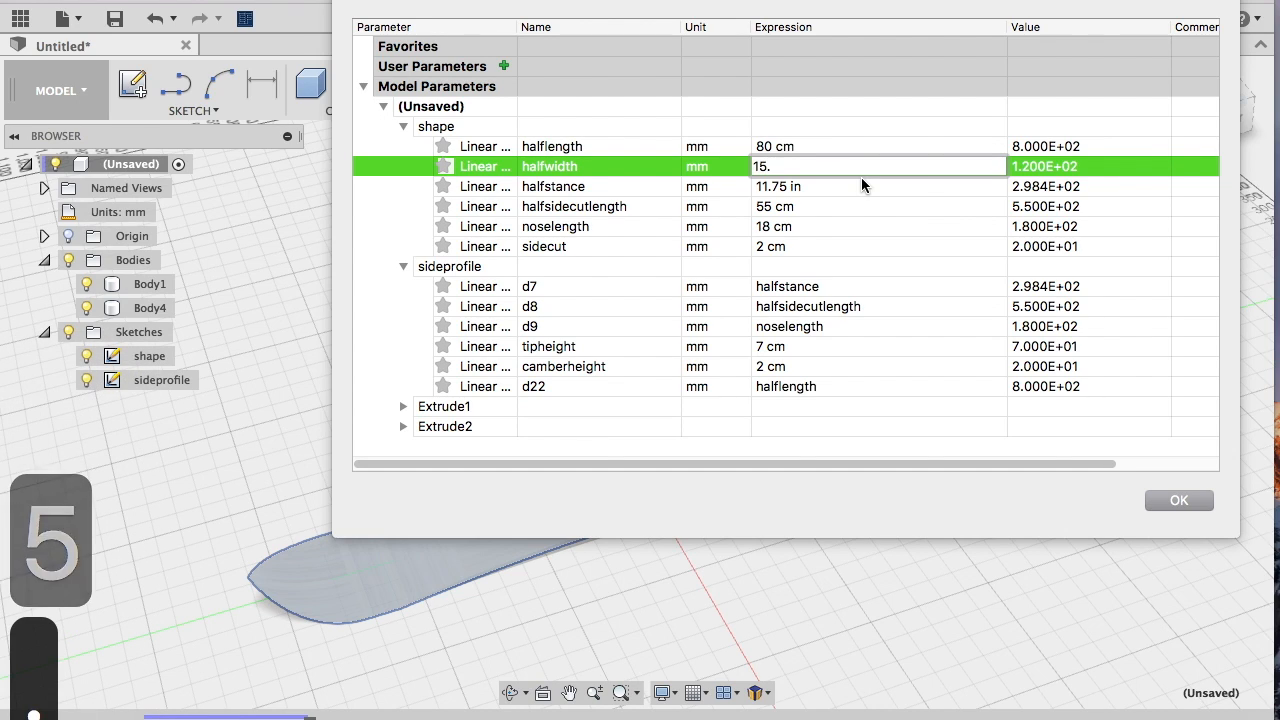
pyautogui.write('5 cm')
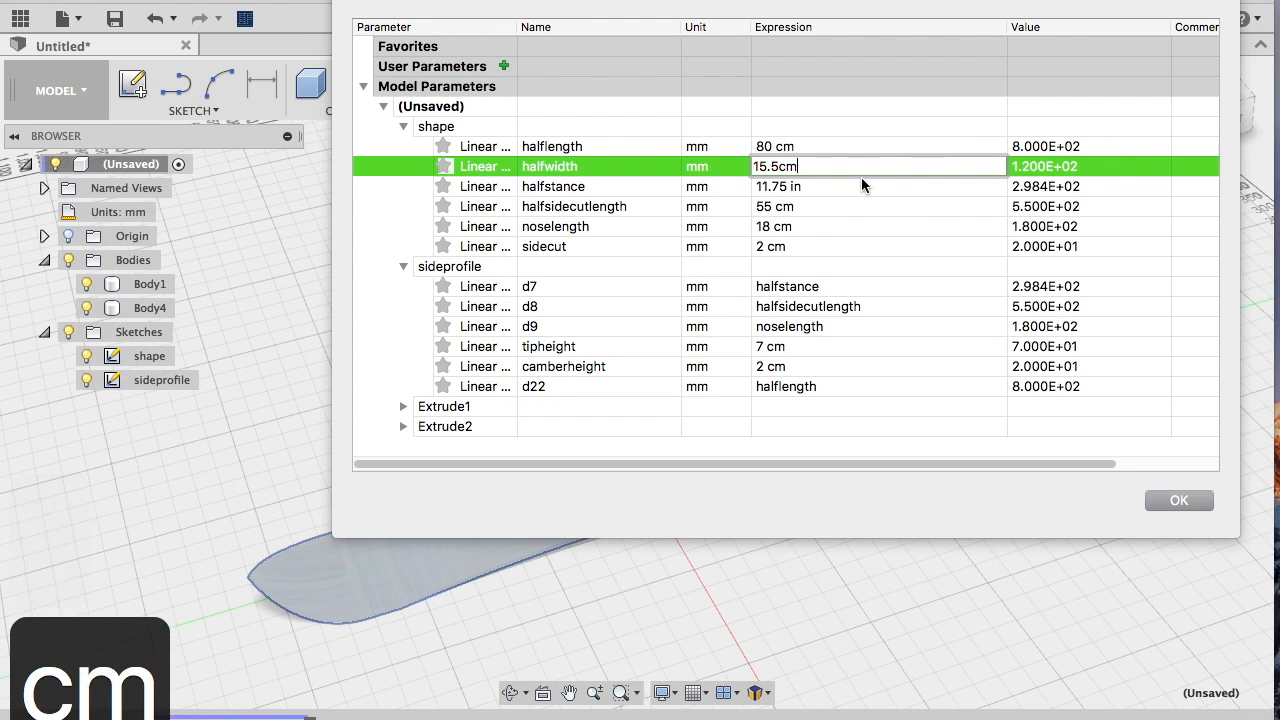
pyautogui.press('Return')
# Set the halflength model parameter of the shape sketch to 76 cm and apply the parameter changes
pyautogui.click(773, 142)
pyautogui.doubleClick(773, 143)
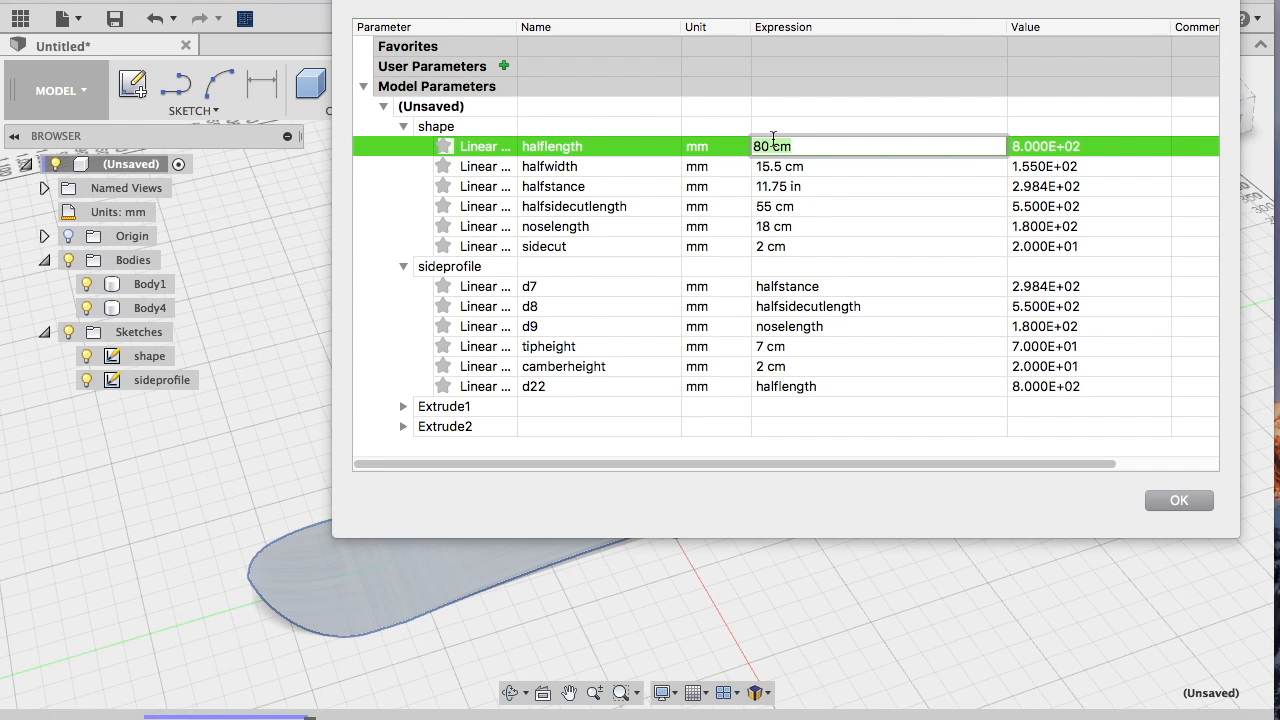
pyautogui.write('76cm')
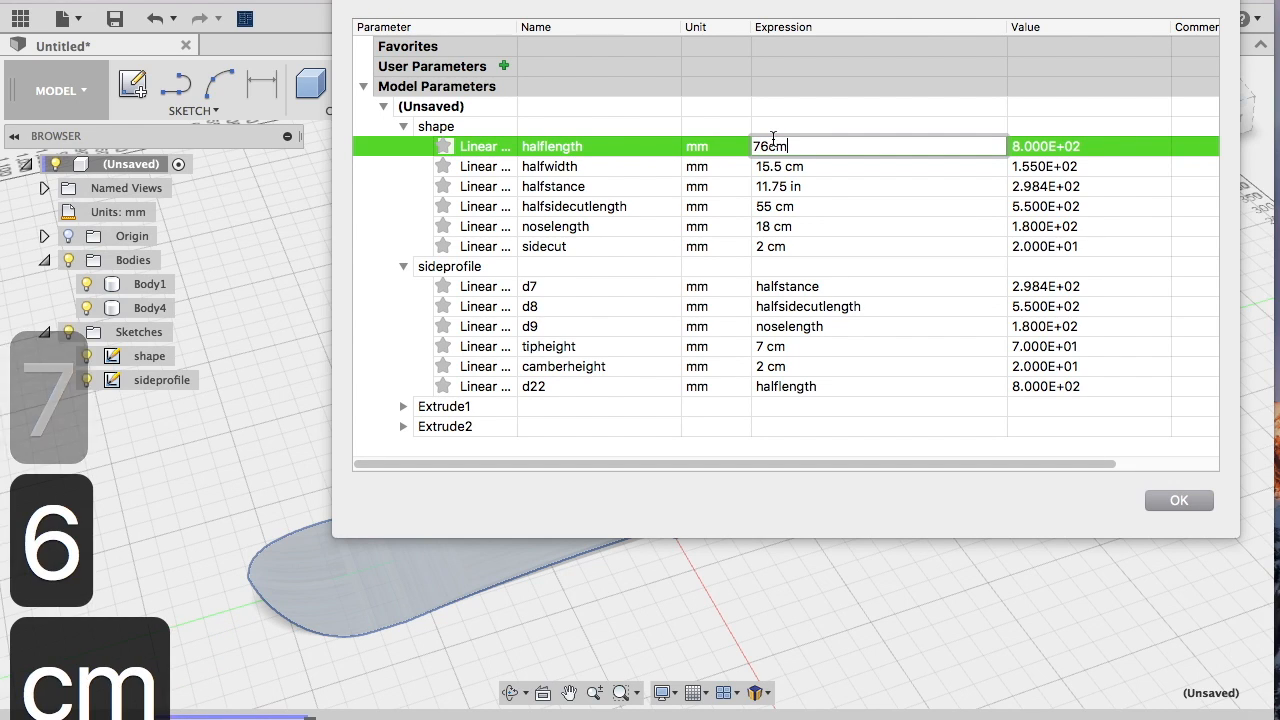
pyautogui.press('Return')
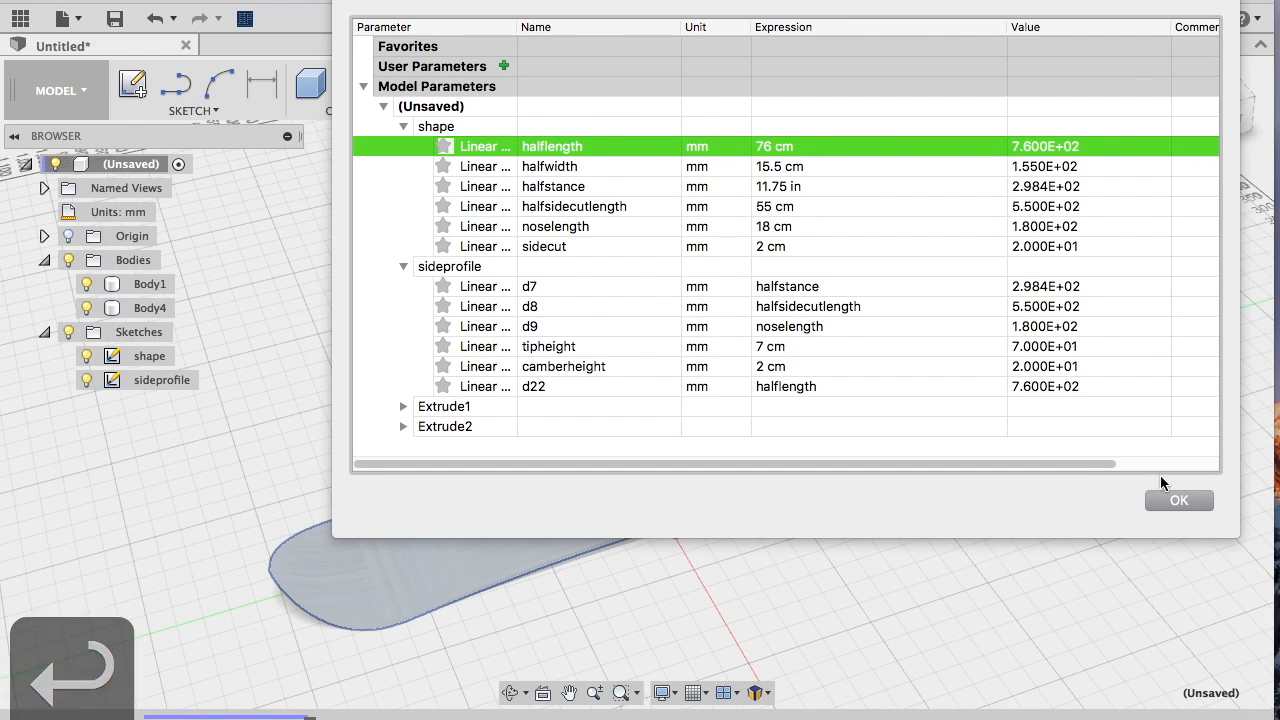
pyautogui.click(1170, 498)
# Hide all sketches so that only the two board bodies are displayed
pyautogui.moveTo(1170, 493)
pyautogui.keyDown('shift'); pyautogui.mouseDown(button='middle')
pyautogui.moveTo(1063, 516)
pyautogui.moveTo(957, 454)
pyautogui.mouseUp(button='middle'); pyautogui.keyUp('shift')
pyautogui.click(69, 333)
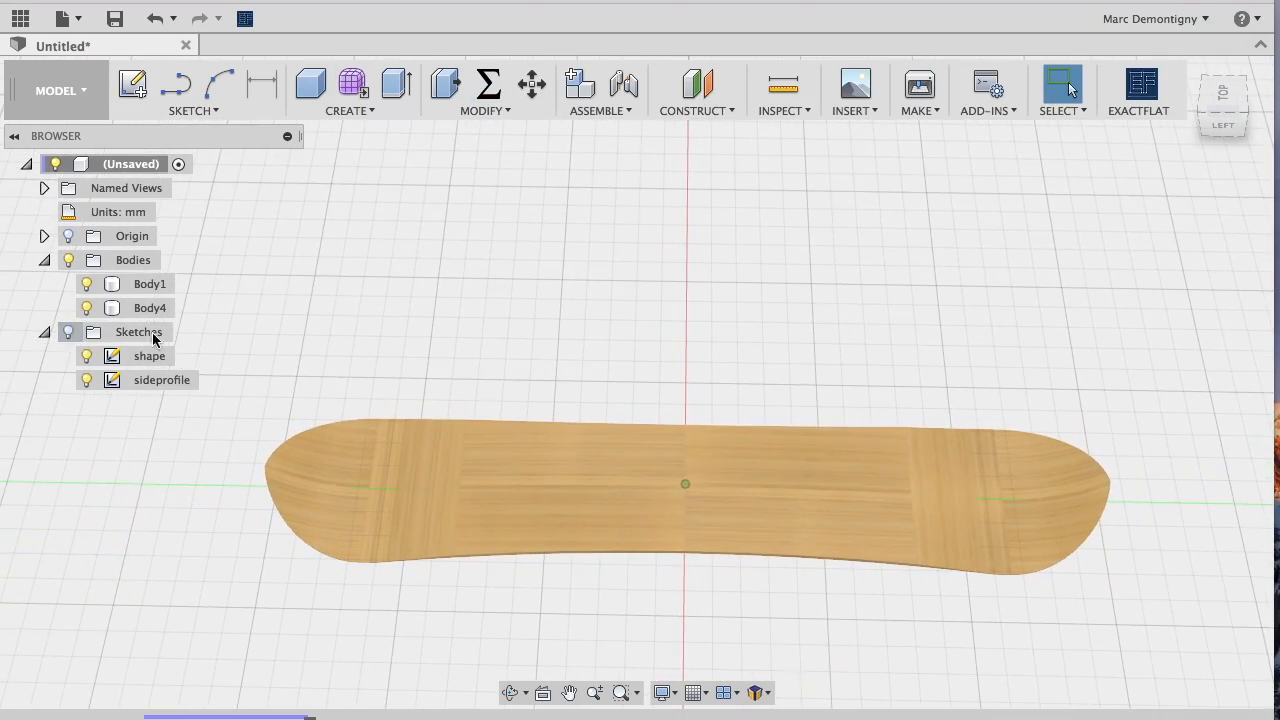
pyautogui.scroll(3, 356, 446)
pyautogui.scroll(-2, 502, 489)
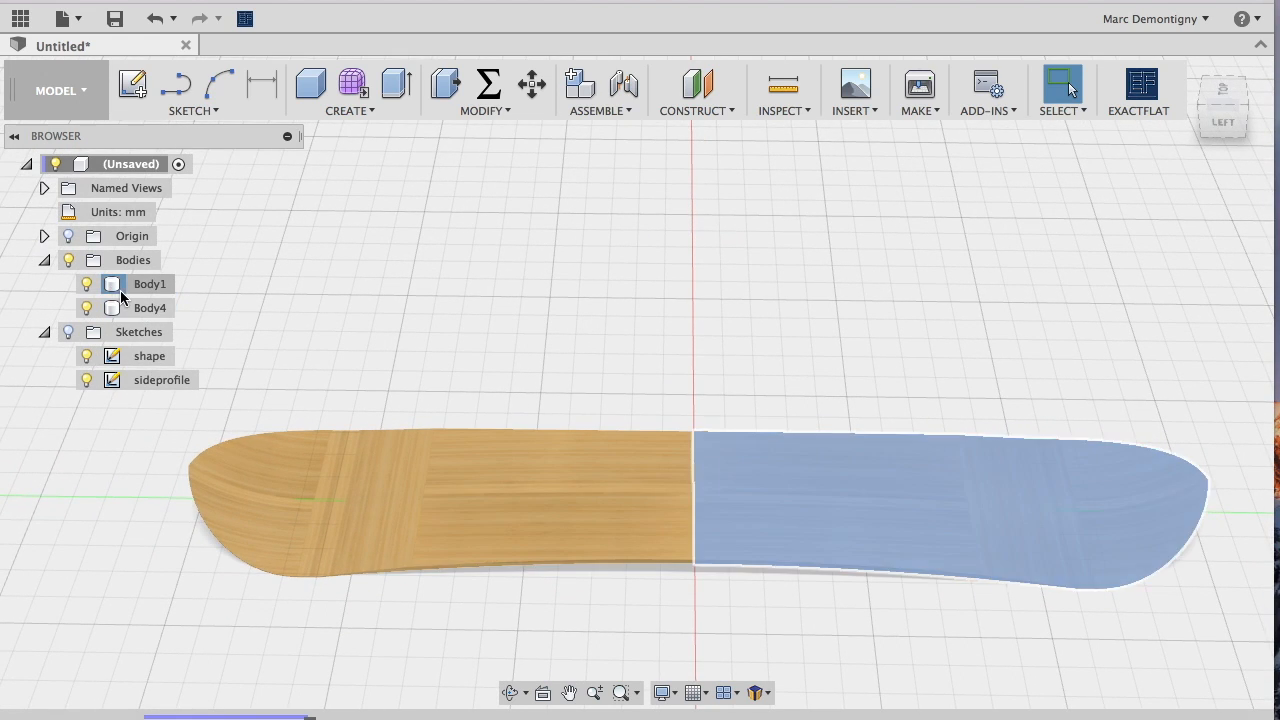
# Combine the two board halves with the Join operation, using Body1 as target and Body4 as tool body
pyautogui.click(157, 289)
pyautogui.click(459, 108)
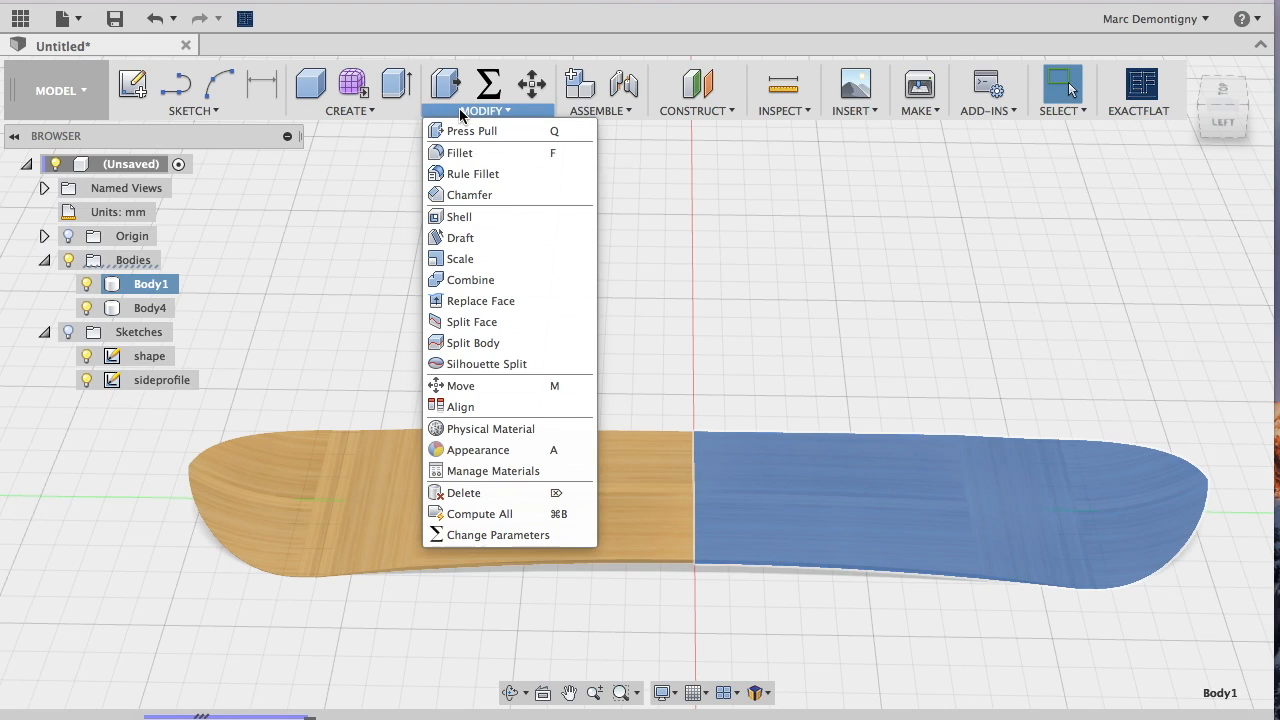
pyautogui.click(466, 281)
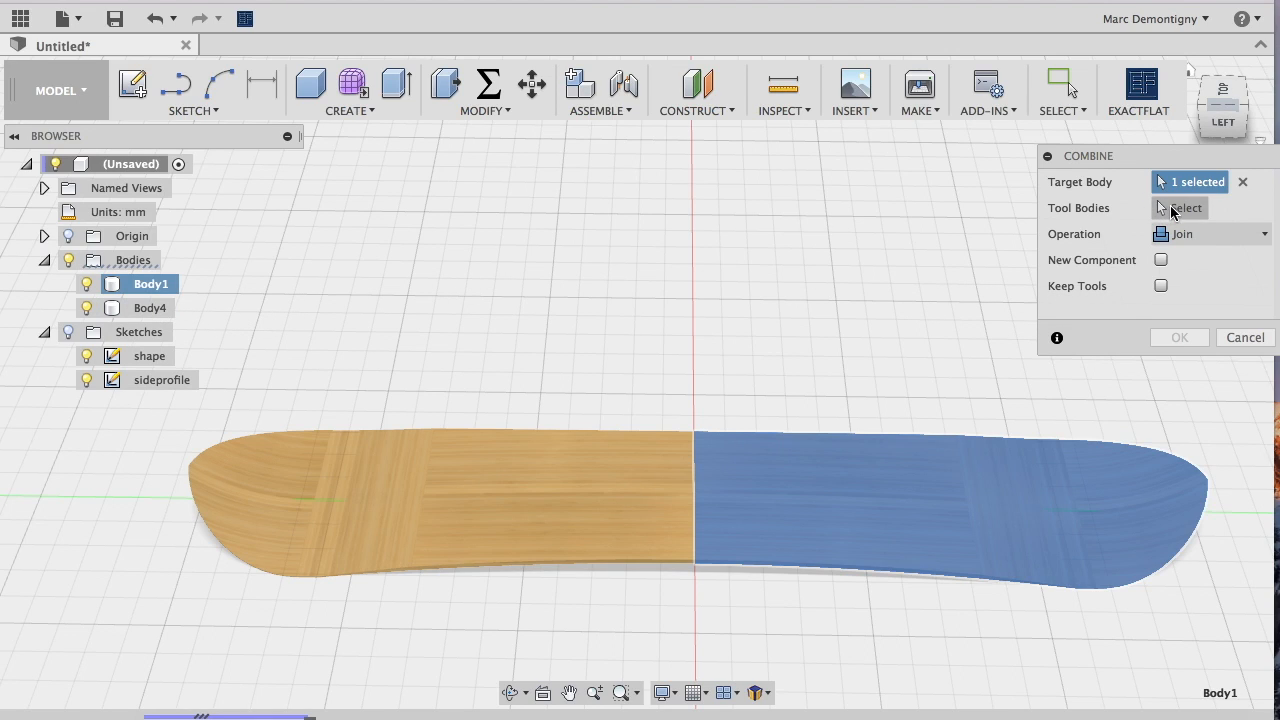
pyautogui.click(155, 308)
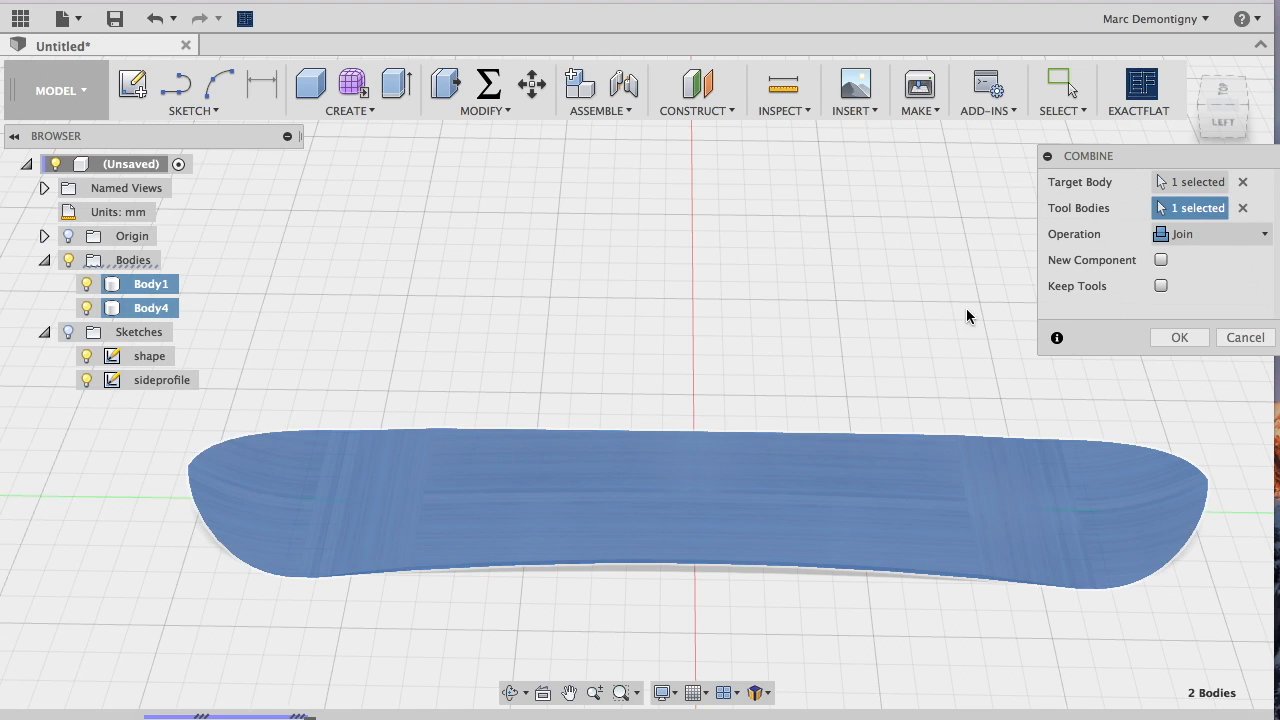
pyautogui.click(1177, 338)
# Apply a reddish-brown, dark-striped finished solid wood appearance from the Fusion 360 Appearance Library to the joined board body
pyautogui.click(142, 290)
pyautogui.rightClick(141, 291)
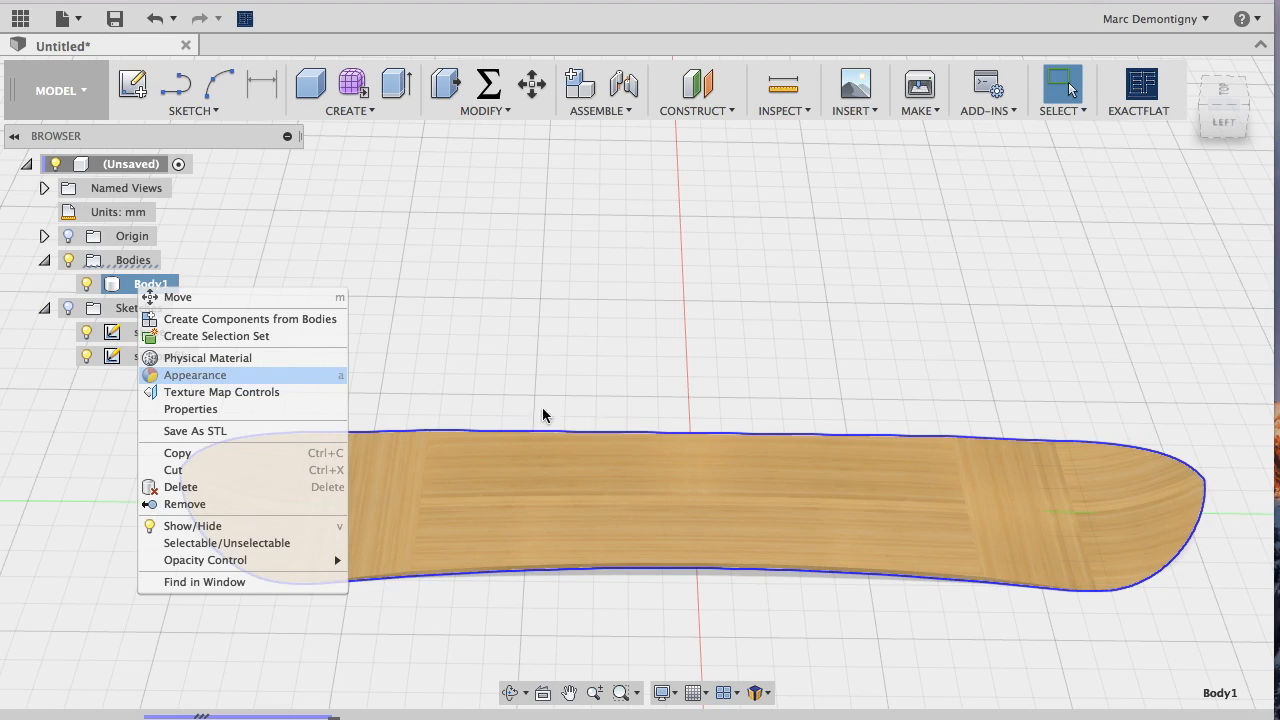
pyautogui.press('a')
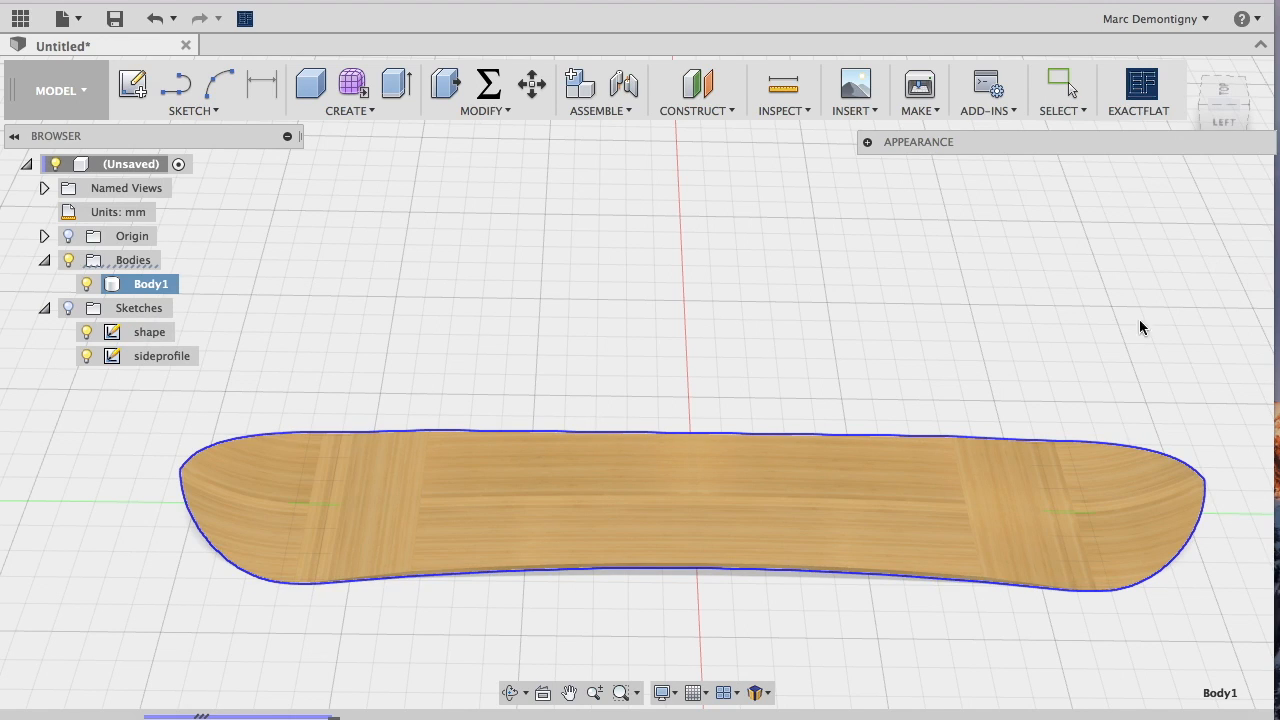
pyautogui.click(865, 144)
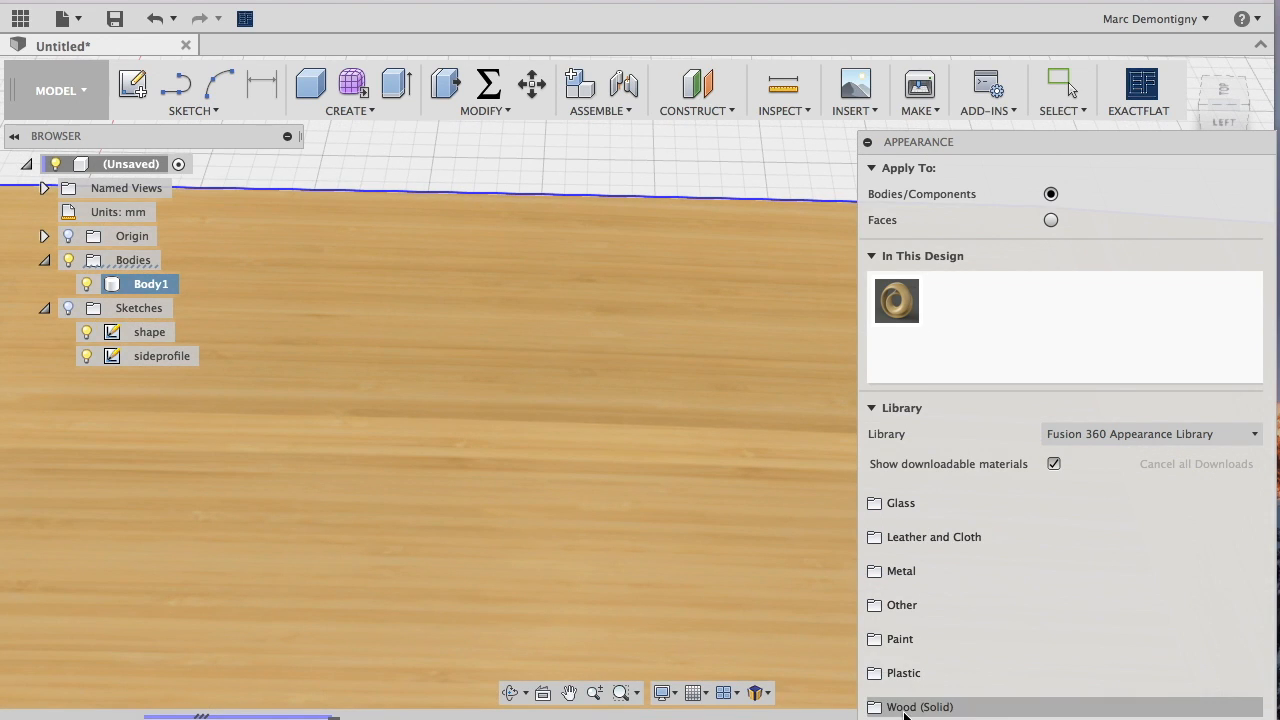
pyautogui.scroll(-2, 1079, 668)
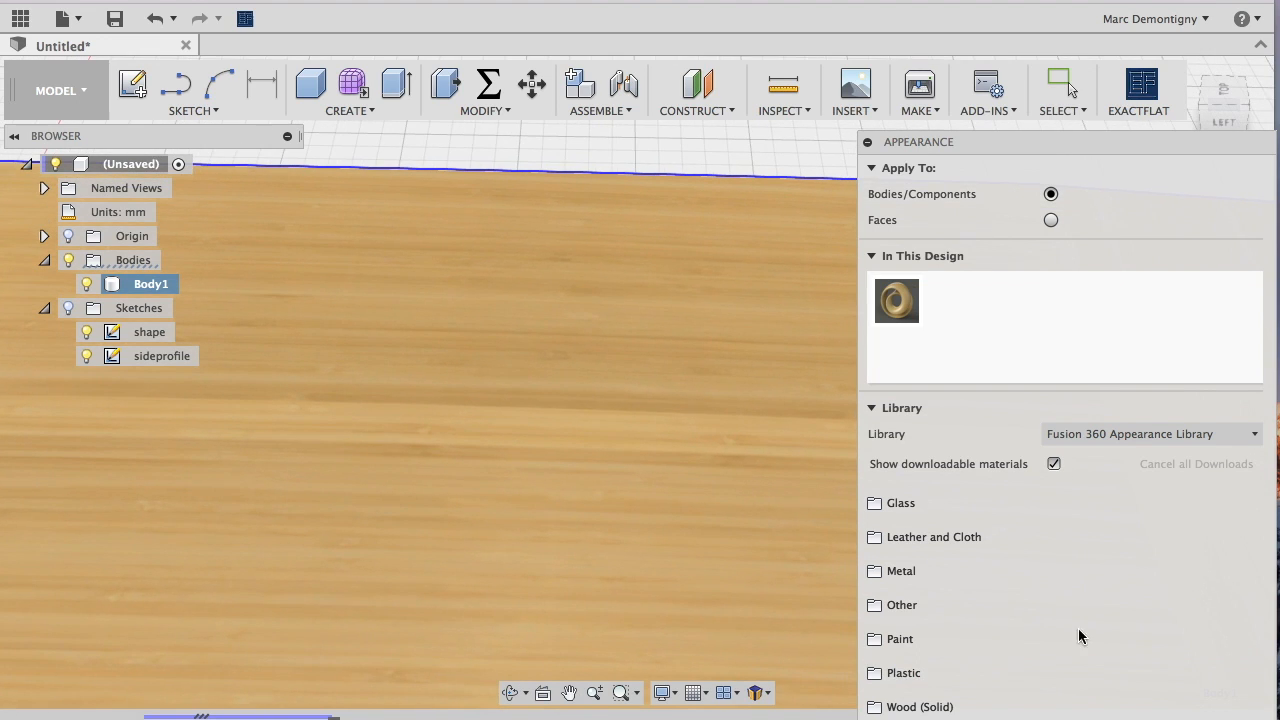
pyautogui.moveTo(1120, 136); pyautogui.dragTo(1116, 81)
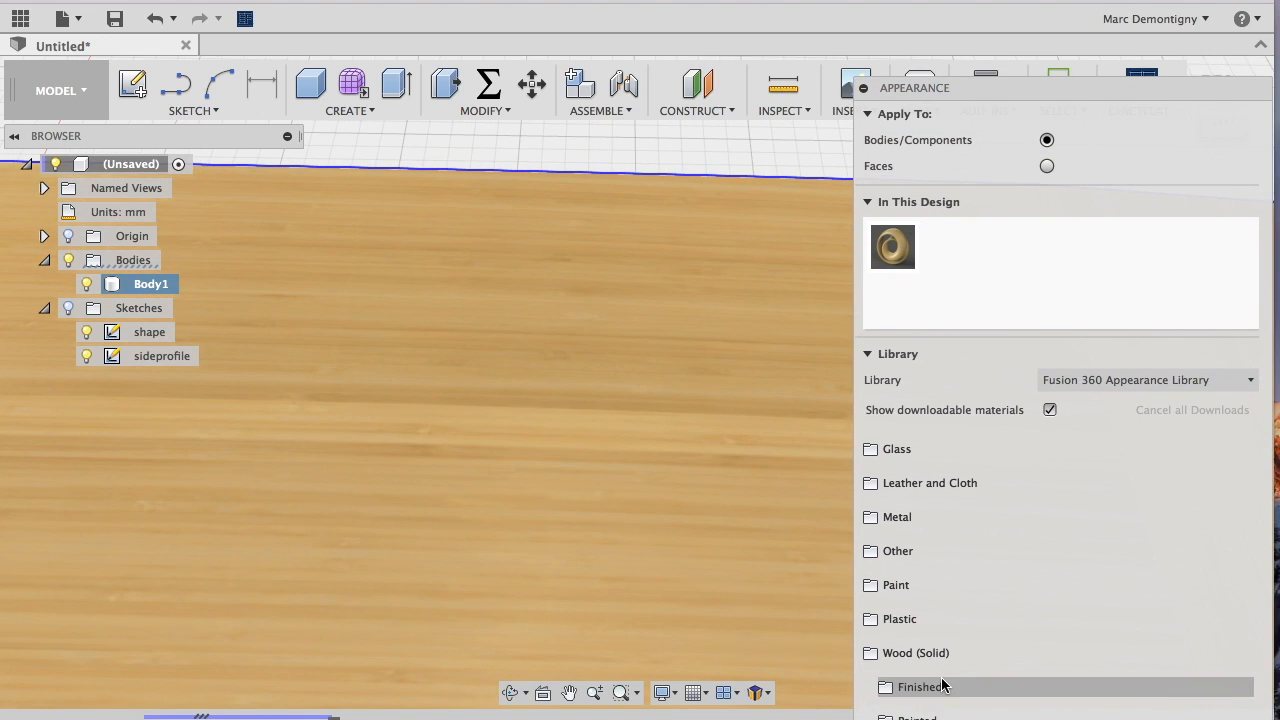
pyautogui.moveTo(1254, 545); pyautogui.dragTo(1254, 637)
pyautogui.moveTo(982, 414); pyautogui.dragTo(958, 264)
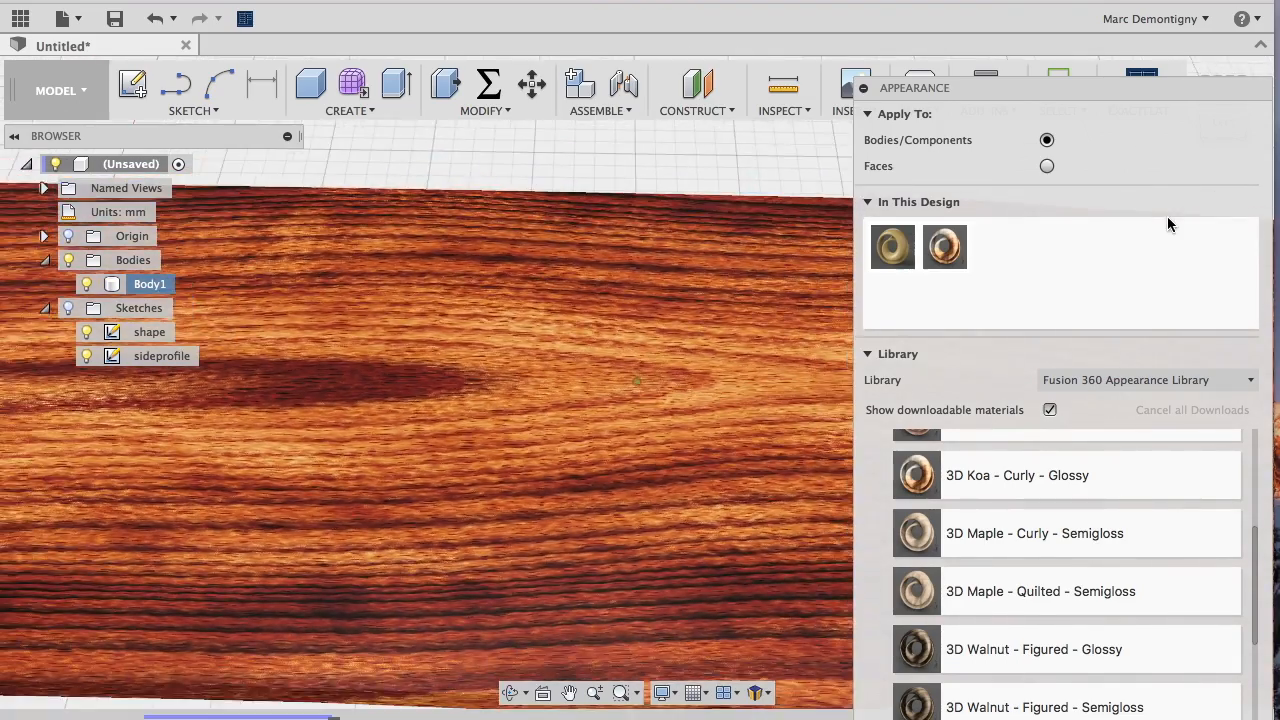
pyautogui.click(863, 88)
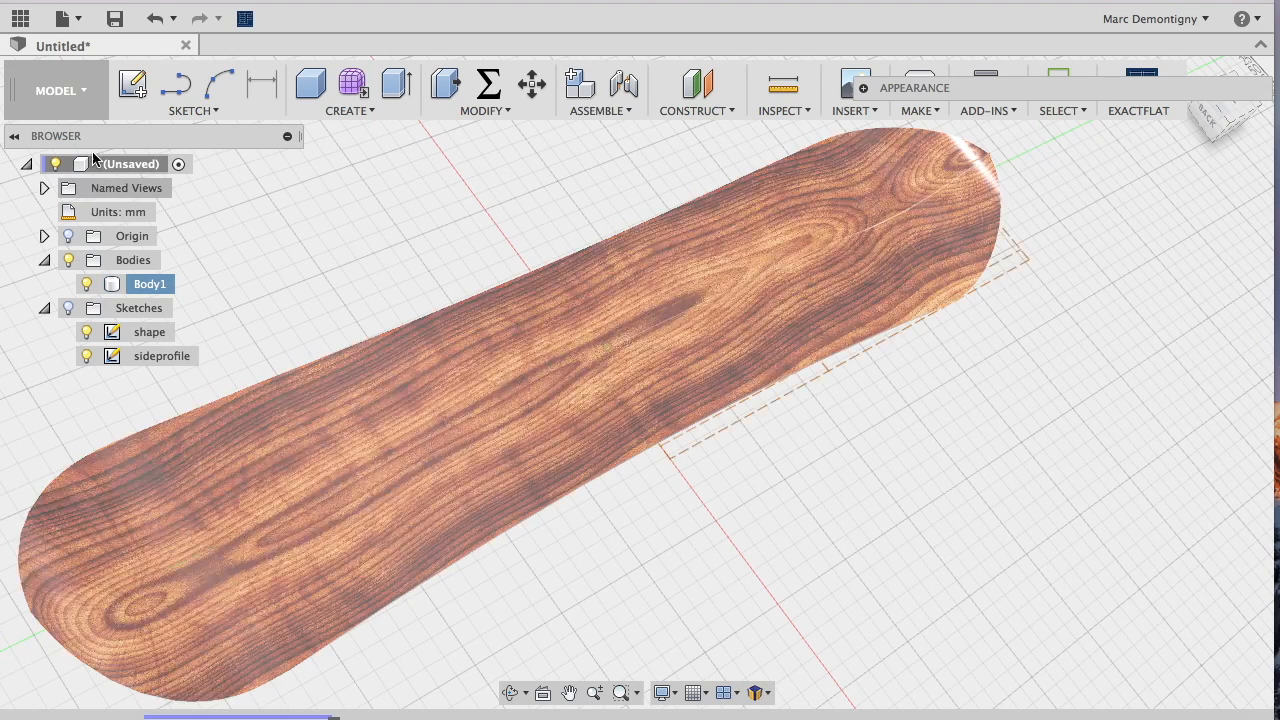
# Switch from the Model workspace to the Render workspace
pyautogui.click(66, 18)
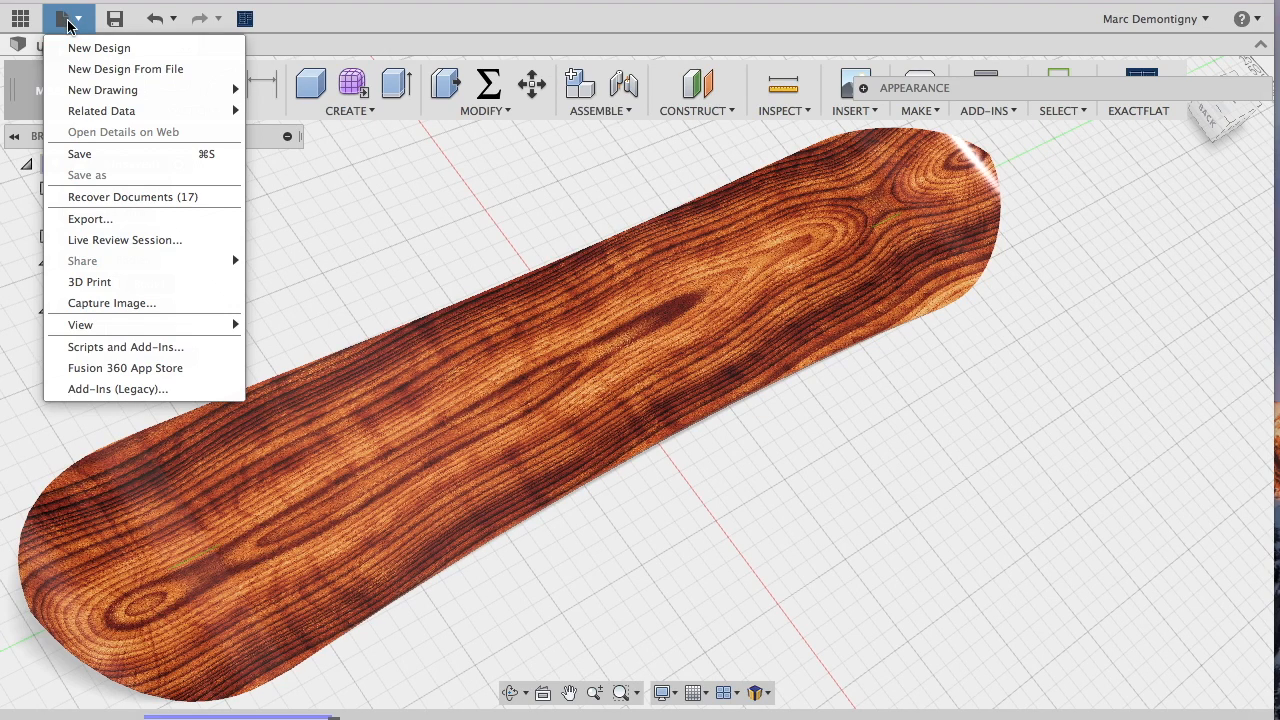
pyautogui.click(314, 20)
pyautogui.click(60, 90)
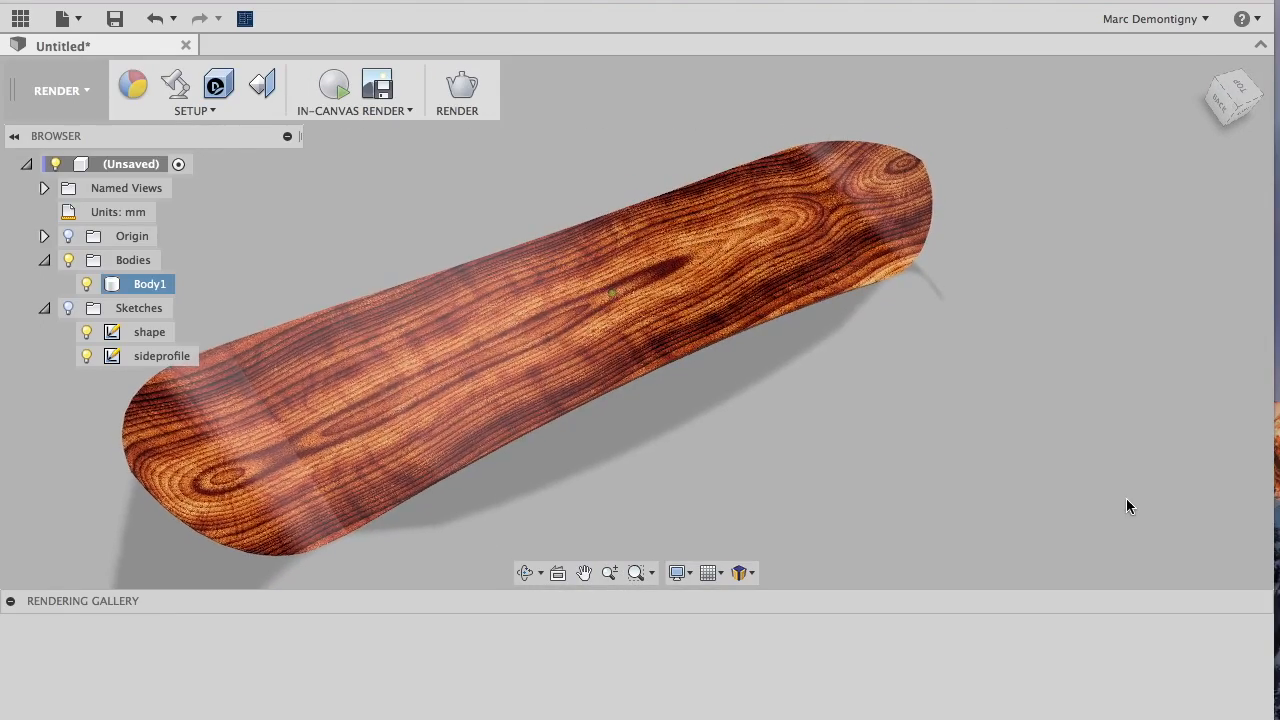
# Inspect the wood-textured board's camber, raised tips and shadow from low side and end views
pyautogui.keyDown('shift'); pyautogui.moveTo(1126, 498); pyautogui.dragTo(1060, 473, button='middle'); pyautogui.keyUp('shift')
pyautogui.click(1056, 487)
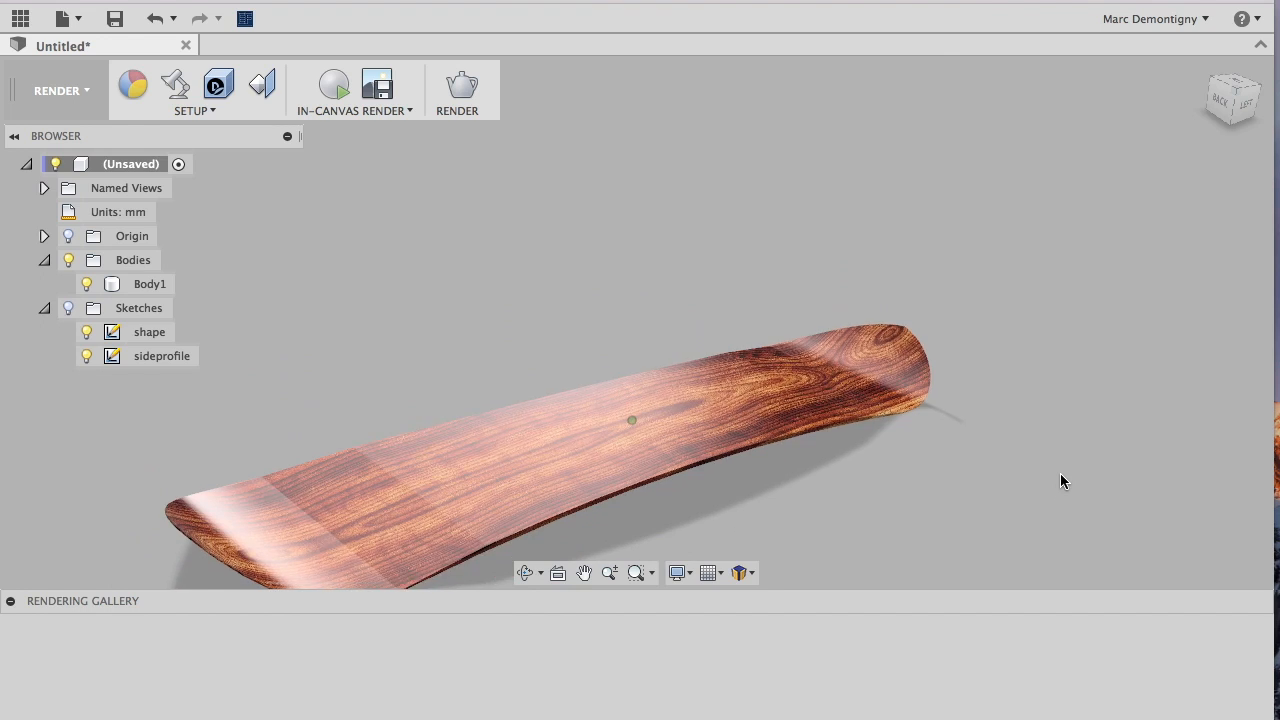
pyautogui.scroll(-5, 1060, 473)
pyautogui.keyDown('shift'); pyautogui.scroll(-10, 1061, 473); pyautogui.keyUp('shift')
pyautogui.keyDown('shift'); pyautogui.hscroll(-10, 1062, 472); pyautogui.keyUp('shift')
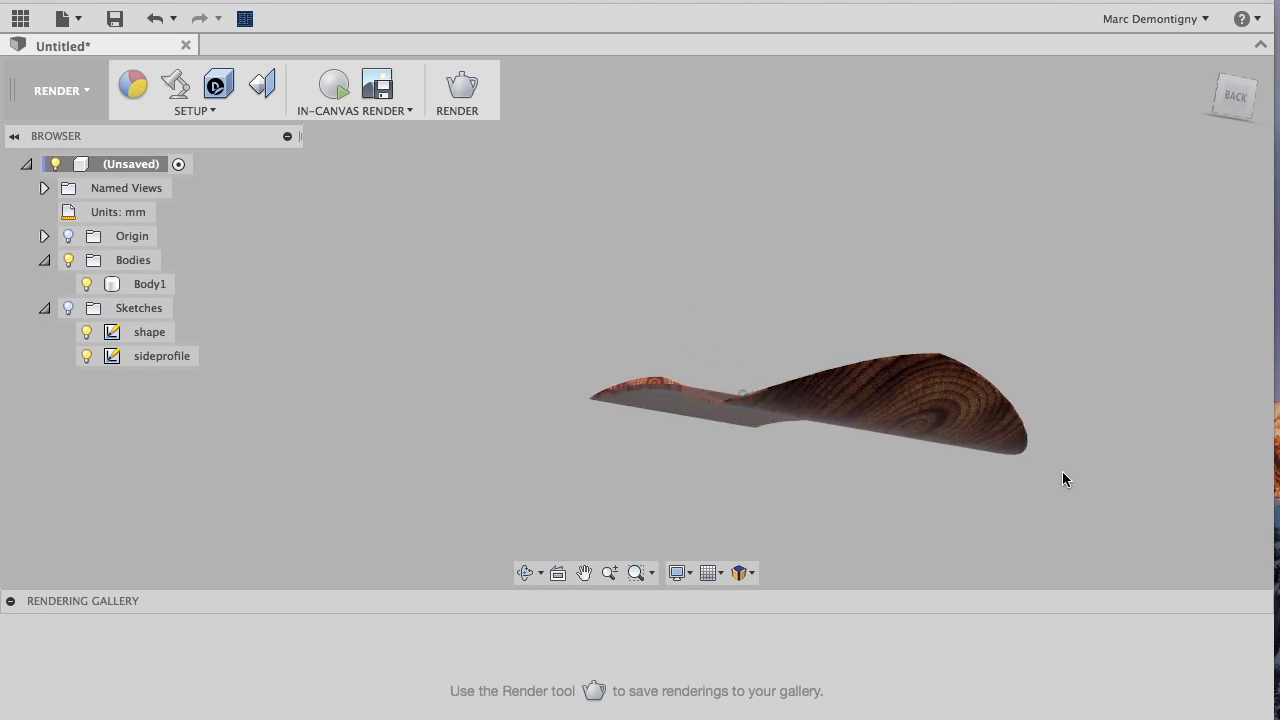
pyautogui.keyDown('shift'); pyautogui.hscroll(-10, 1062, 471); pyautogui.keyUp('shift')
pyautogui.keyDown('shift'); pyautogui.hscroll(-10, 1062, 477); pyautogui.keyUp('shift')
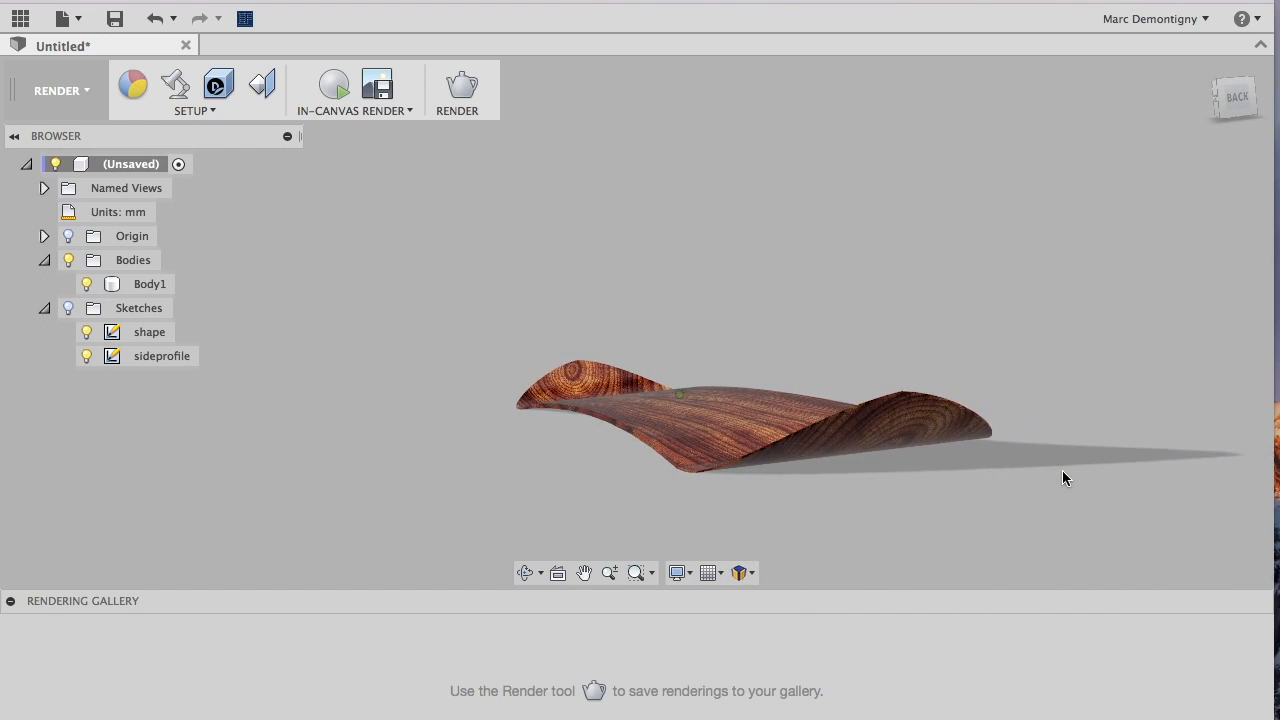
# Download the Snow Field environment from the Fusion 360 Library in the scene settings
pyautogui.click(746, 573)
pyautogui.click(679, 573)
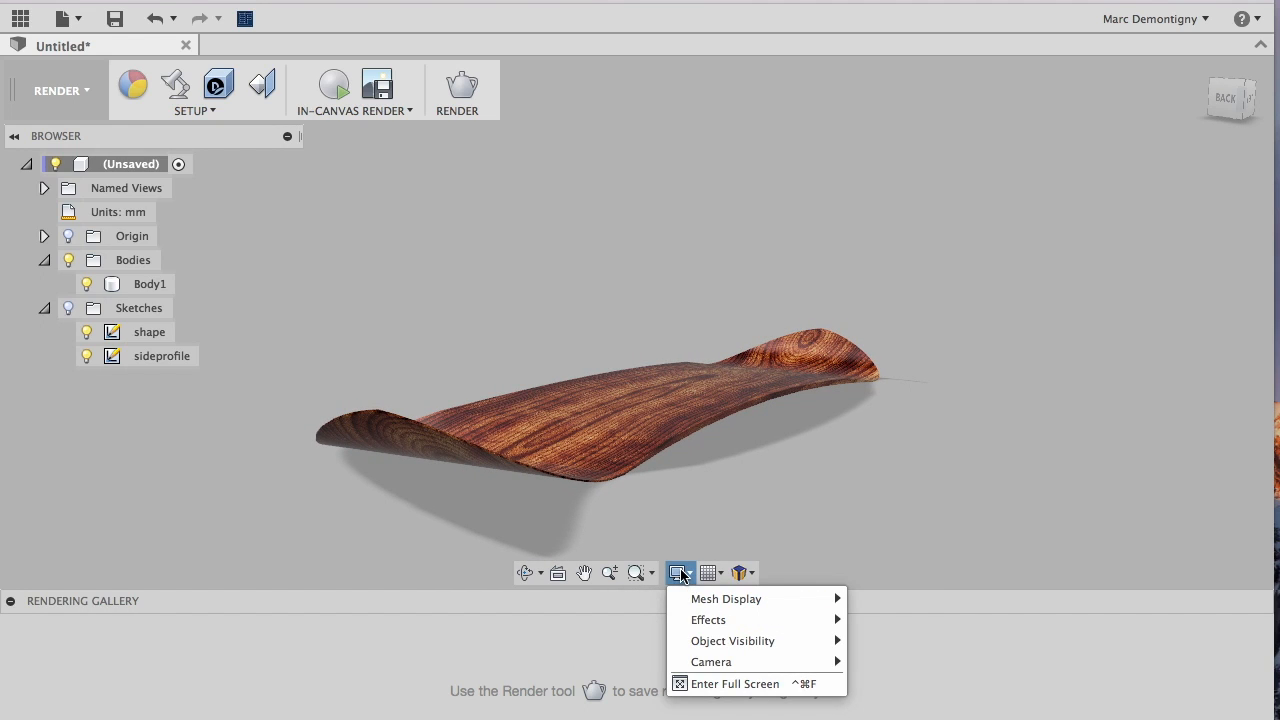
pyautogui.click(175, 85)
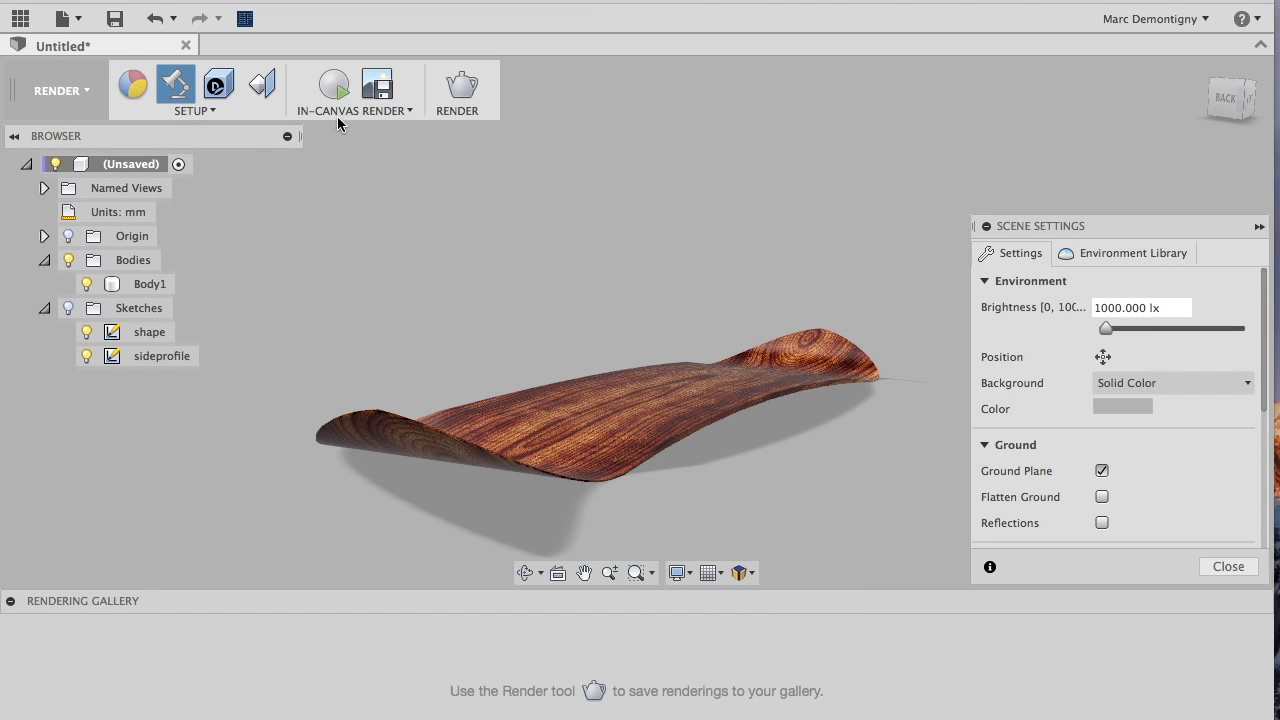
pyautogui.click(1132, 251)
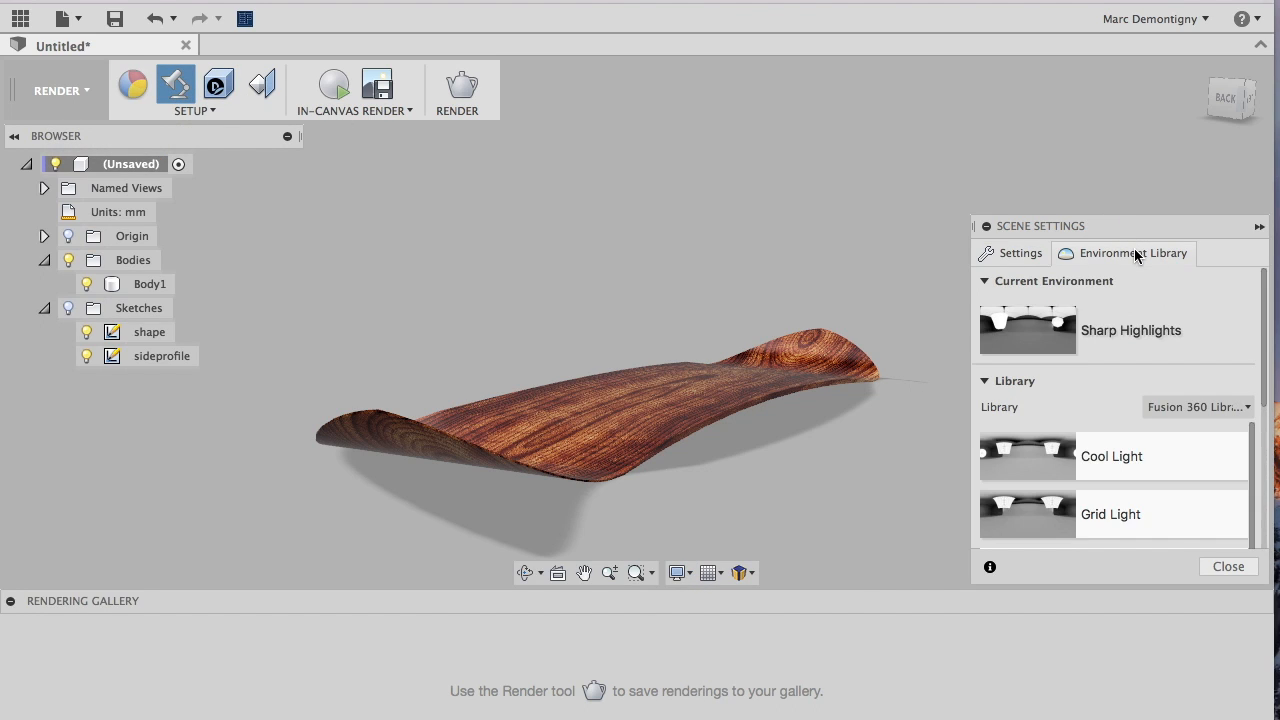
pyautogui.moveTo(1265, 386)
pyautogui.mouseDown()
pyautogui.moveTo(1270, 505)
pyautogui.moveTo(1262, 372)
pyautogui.mouseUp()
pyautogui.click(988, 378)
pyautogui.click(988, 378)
pyautogui.moveTo(1251, 440); pyautogui.dragTo(1257, 616)
pyautogui.scroll(-10, 1198, 497)
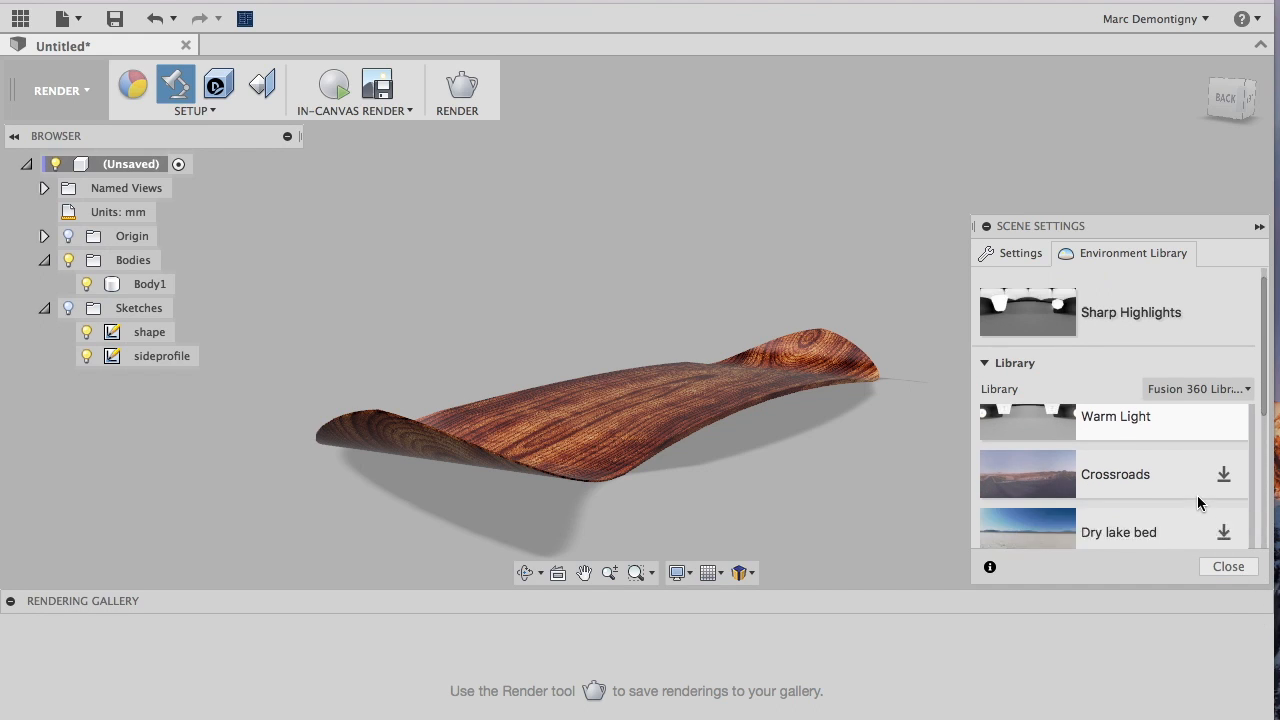
pyautogui.click(1225, 497)
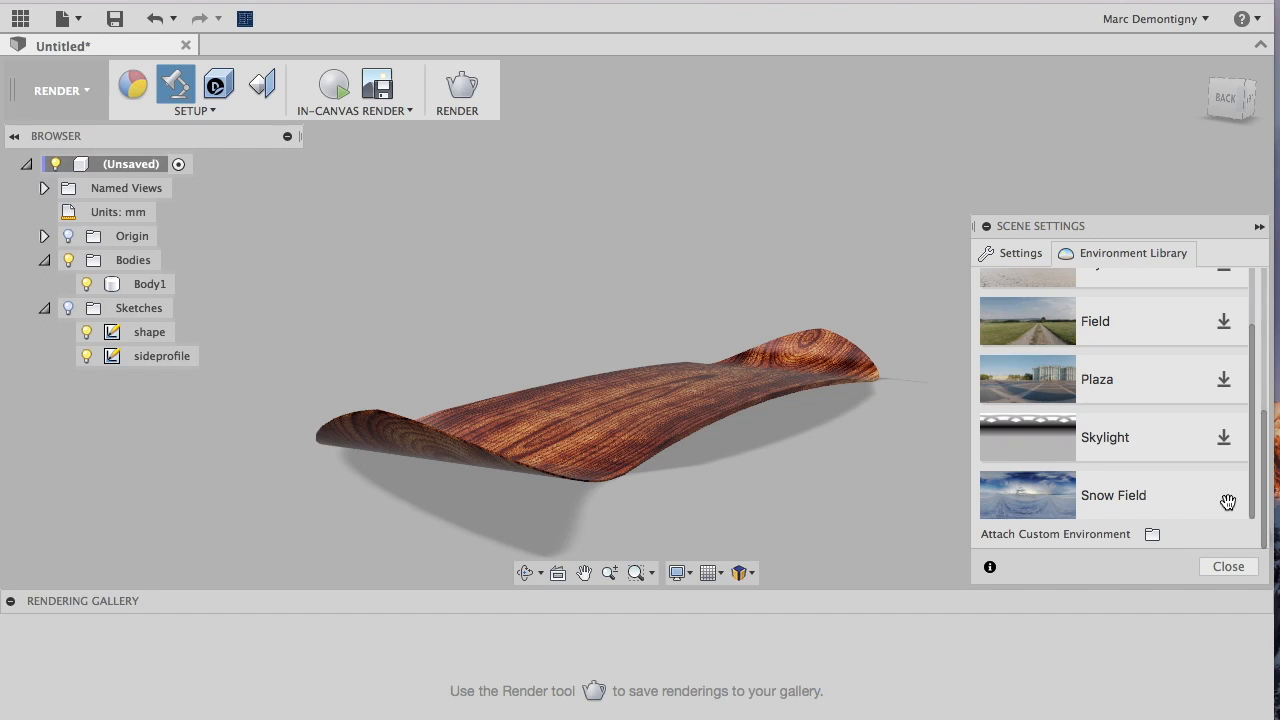
# Apply the downloaded Snow Field environment to the snowboard scene
pyautogui.moveTo(1018, 490); pyautogui.dragTo(812, 301)
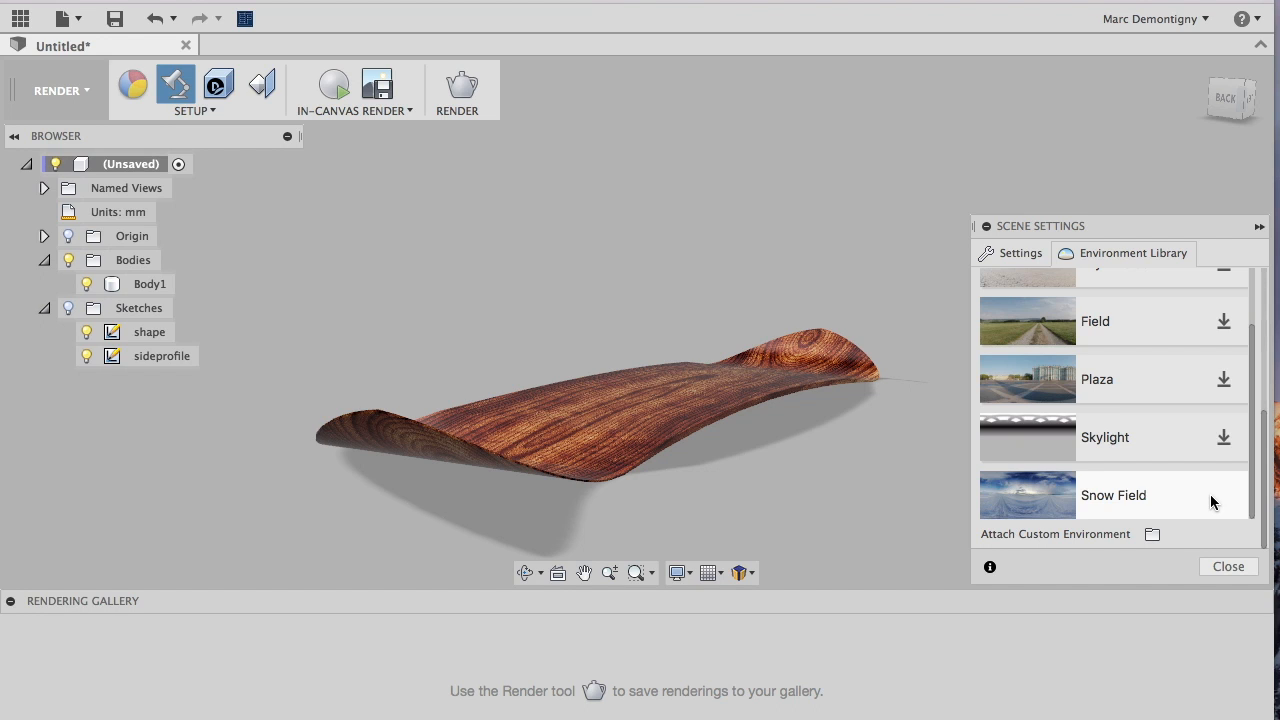
pyautogui.keyDown('shift'); pyautogui.moveTo(865, 388); pyautogui.dragTo(903, 487, button='middle'); pyautogui.keyUp('shift')
pyautogui.scroll(-8, 923, 542)
pyautogui.moveTo(1252, 415); pyautogui.dragTo(1260, 541)
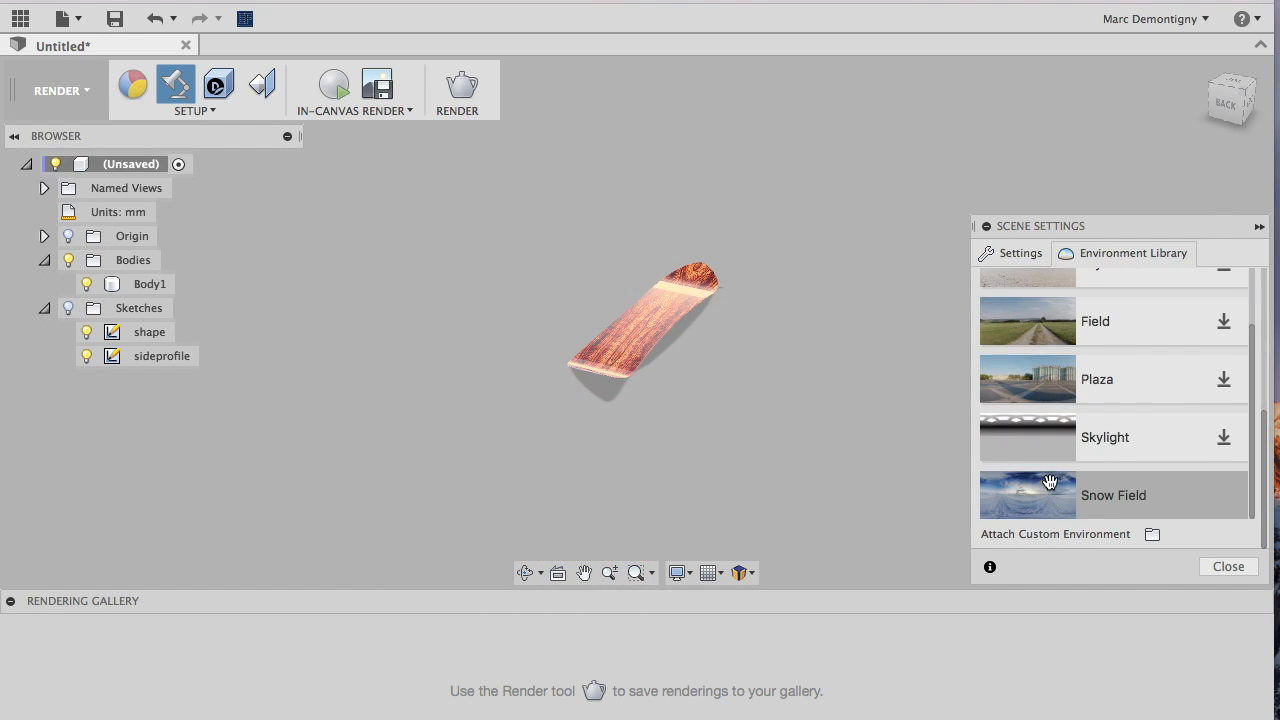
pyautogui.moveTo(680, 459); pyautogui.dragTo(680, 459)
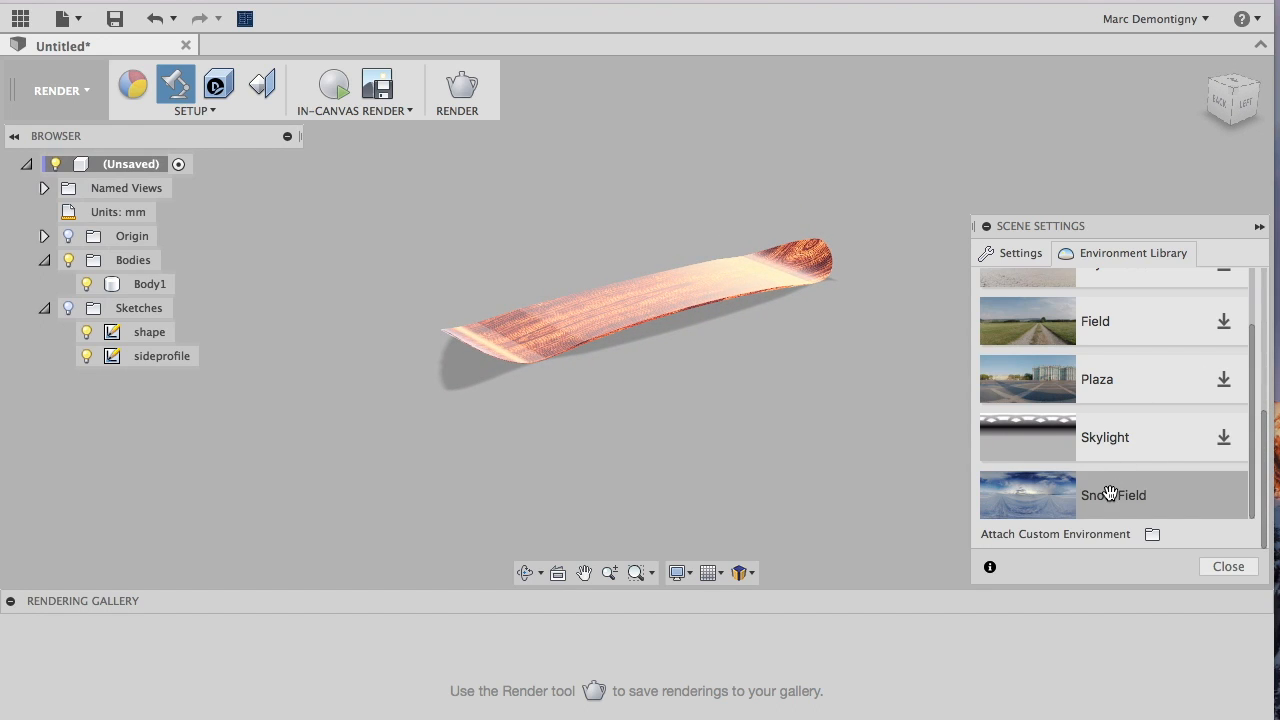
pyautogui.moveTo(842, 452); pyautogui.dragTo(842, 452)
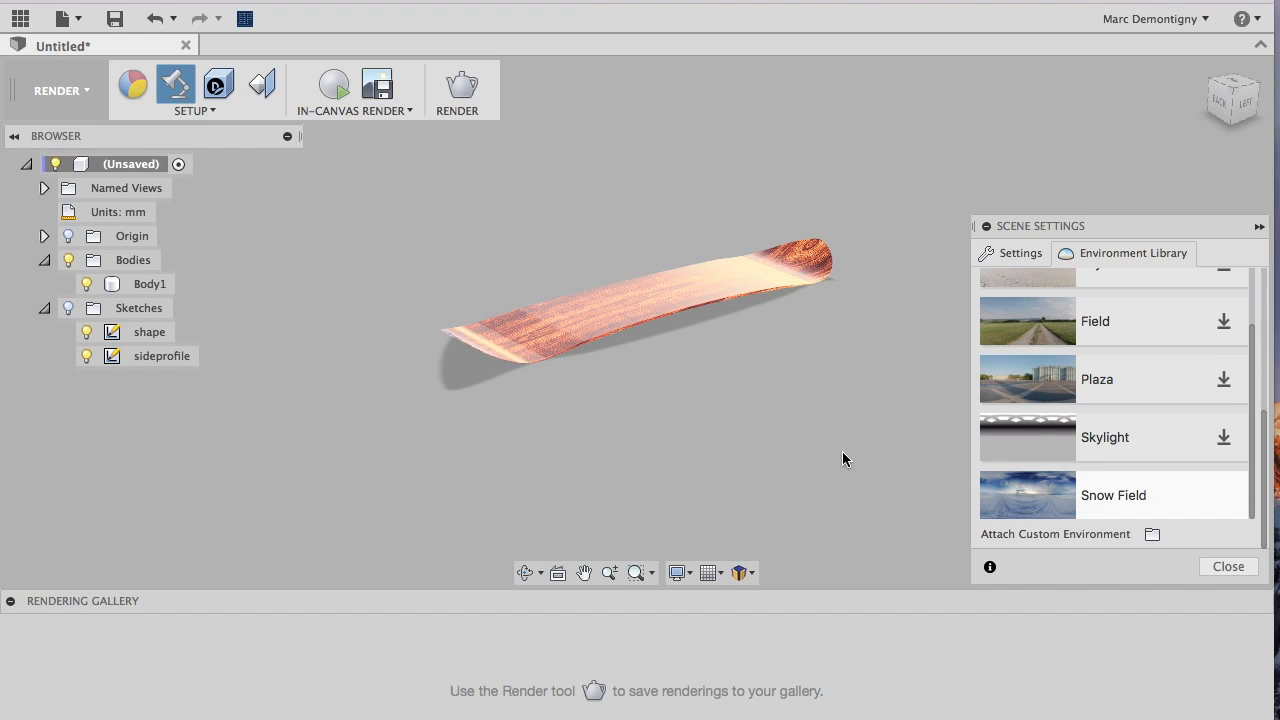
pyautogui.click(1152, 535)
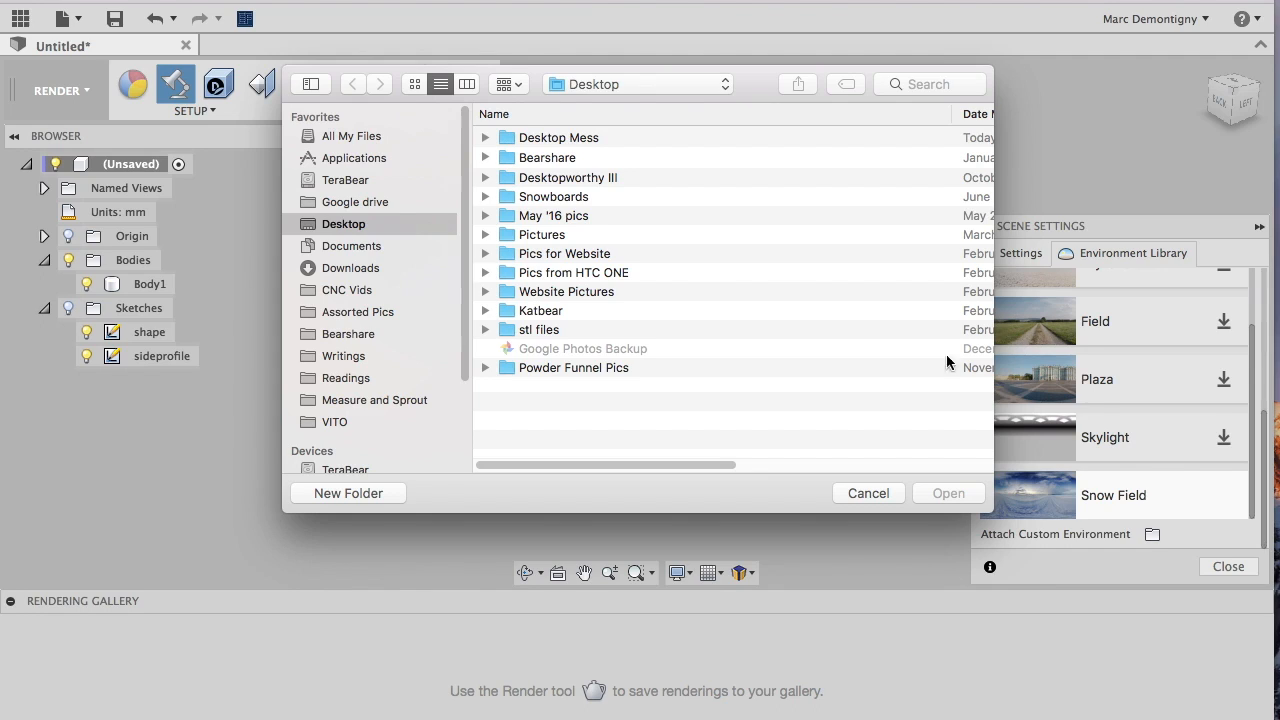
pyautogui.click(866, 495)
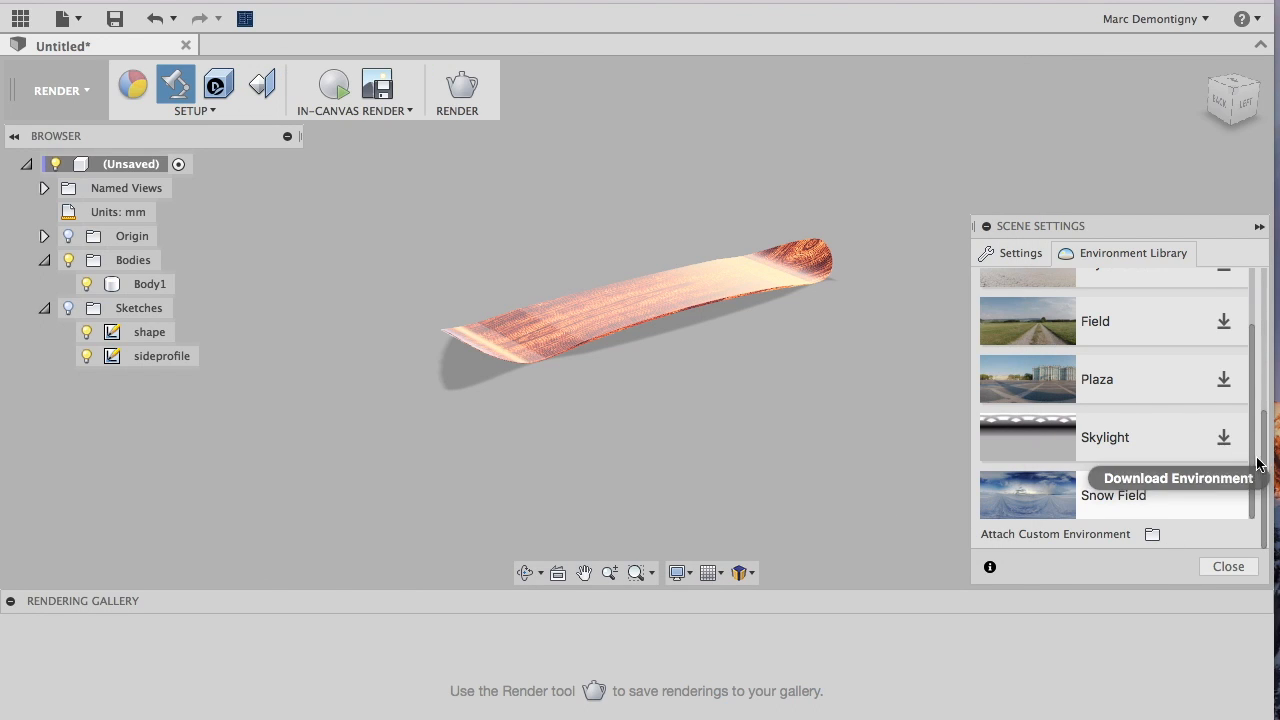
pyautogui.moveTo(1264, 443); pyautogui.dragTo(1248, 229)
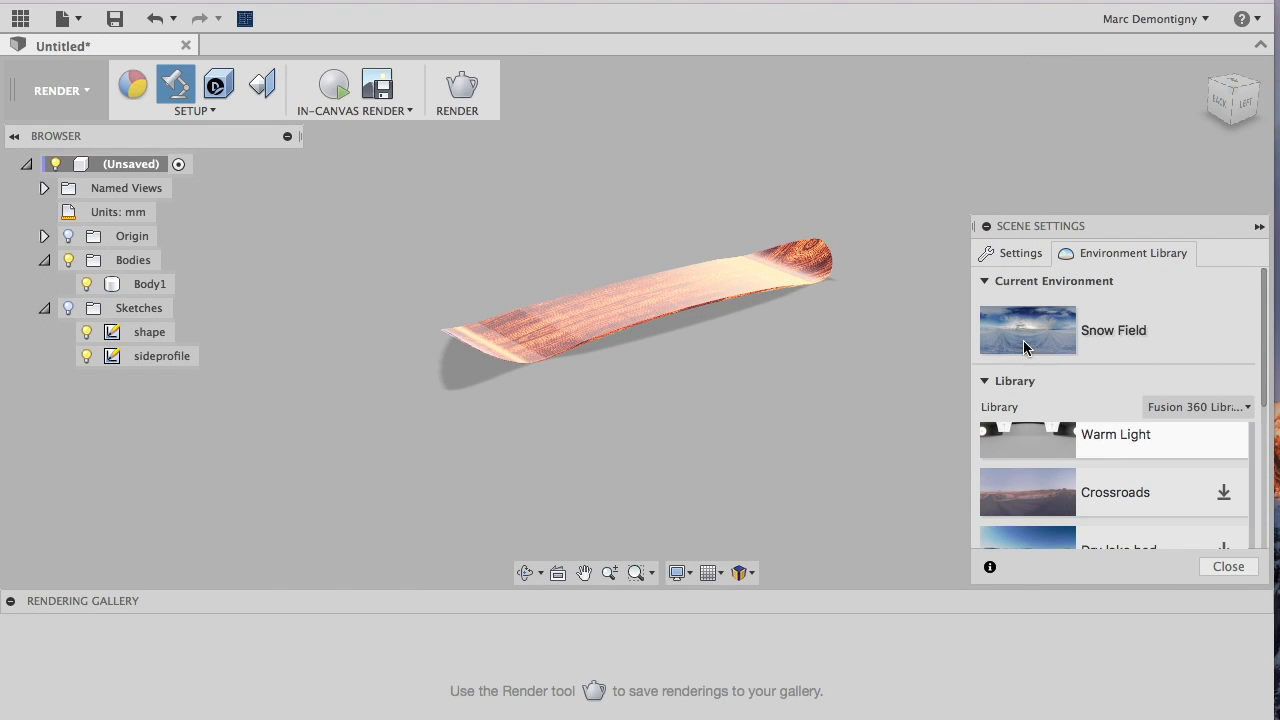
# Inspect the board's lighting and reflections under the Snow Field environment from several angles, and close the scene settings
pyautogui.keyDown('shift'); pyautogui.moveTo(771, 299); pyautogui.dragTo(734, 328, button='middle'); pyautogui.keyUp('shift')
pyautogui.scroll(5, 734, 328)
pyautogui.scroll(-10, 734, 330)
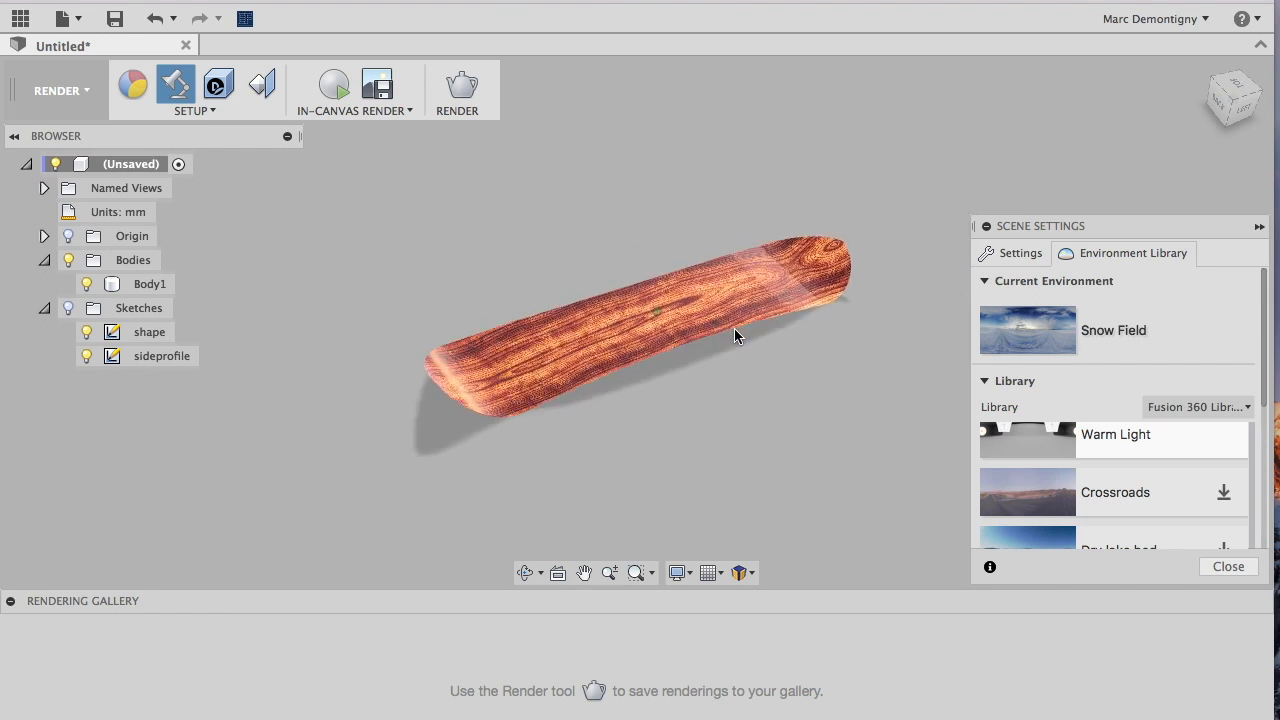
pyautogui.keyDown('shift'); pyautogui.scroll(-5, 734, 330); pyautogui.keyUp('shift')
pyautogui.keyDown('shift'); pyautogui.scroll(5, 734, 336); pyautogui.keyUp('shift')
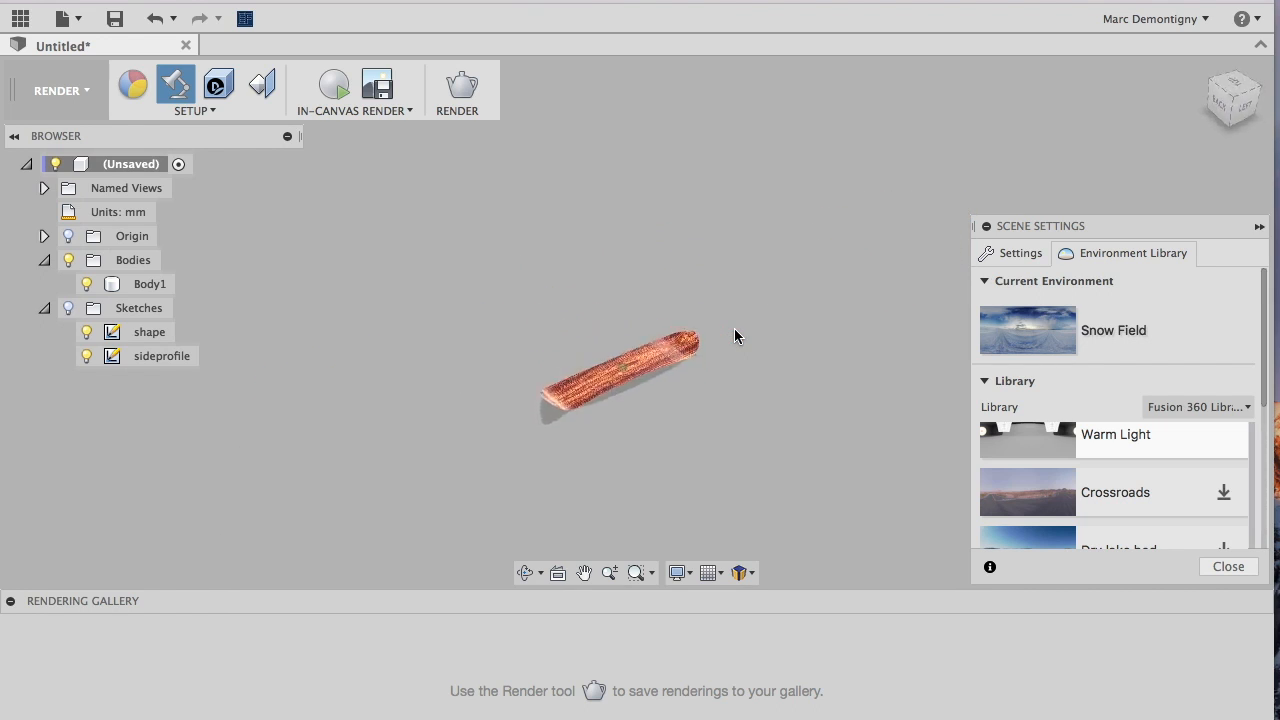
pyautogui.hscroll(3, 734, 336)
pyautogui.keyDown('shift'); pyautogui.hscroll(-3, 734, 336); pyautogui.keyUp('shift')
pyautogui.keyDown('shift'); pyautogui.scroll(-3, 734, 330); pyautogui.keyUp('shift')
pyautogui.keyDown('shift'); pyautogui.moveTo(734, 330); pyautogui.dragTo(516, 409, button='middle'); pyautogui.keyUp('shift')
pyautogui.scroll(5, 560, 400)
pyautogui.scroll(-3, 562, 391)
pyautogui.keyDown('shift'); pyautogui.moveTo(514, 386); pyautogui.dragTo(403, 671, button='middle'); pyautogui.keyUp('shift')
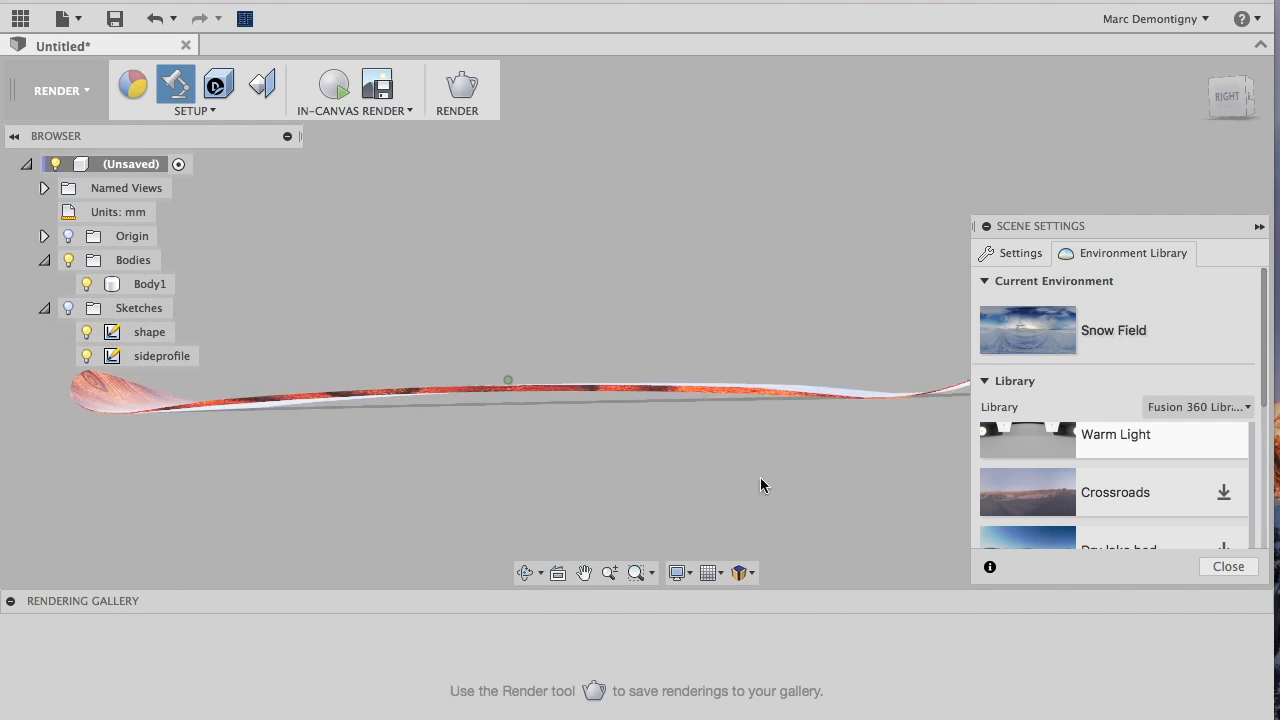
pyautogui.keyDown('shift'); pyautogui.moveTo(1046, 507); pyautogui.dragTo(1241, 549, button='middle'); pyautogui.keyUp('shift')
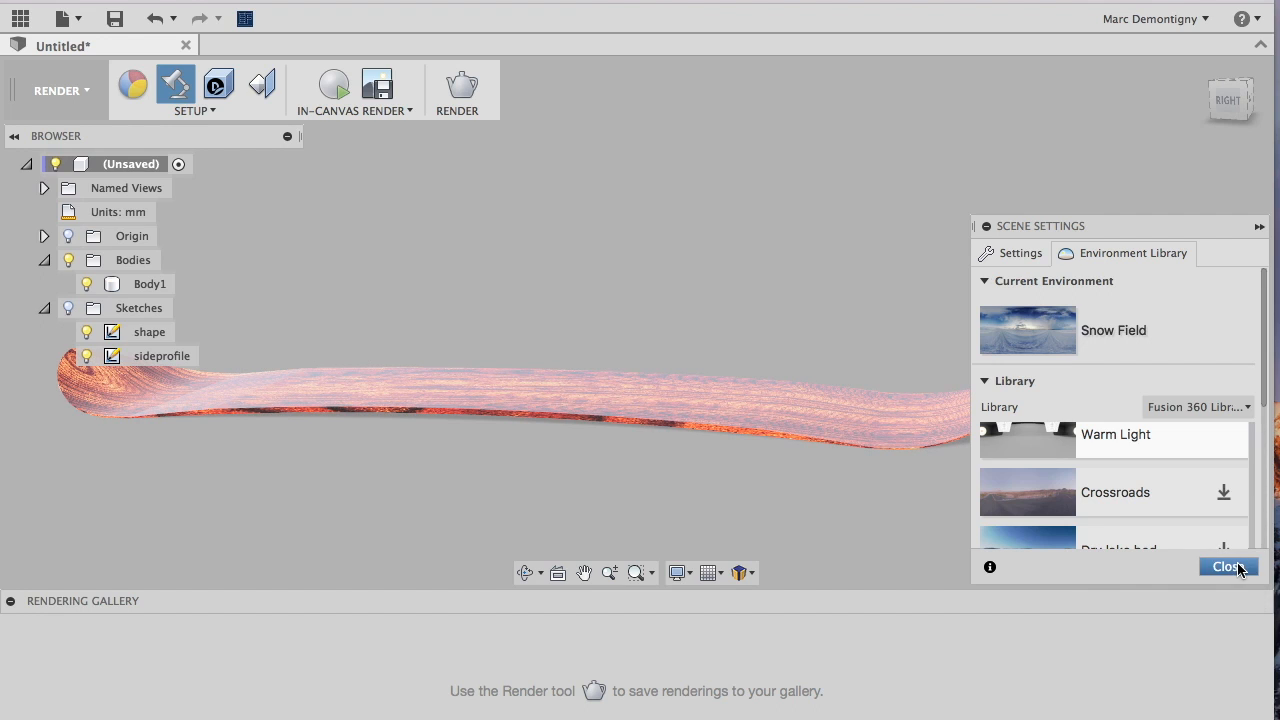
pyautogui.click(1238, 570)
# Examine the whole board's wood grain, outline and camber from above and from low side views
pyautogui.scroll(-5, 1075, 516)
pyautogui.keyDown('shift'); pyautogui.moveTo(613, 243); pyautogui.dragTo(684, 461, button='middle'); pyautogui.keyUp('shift')
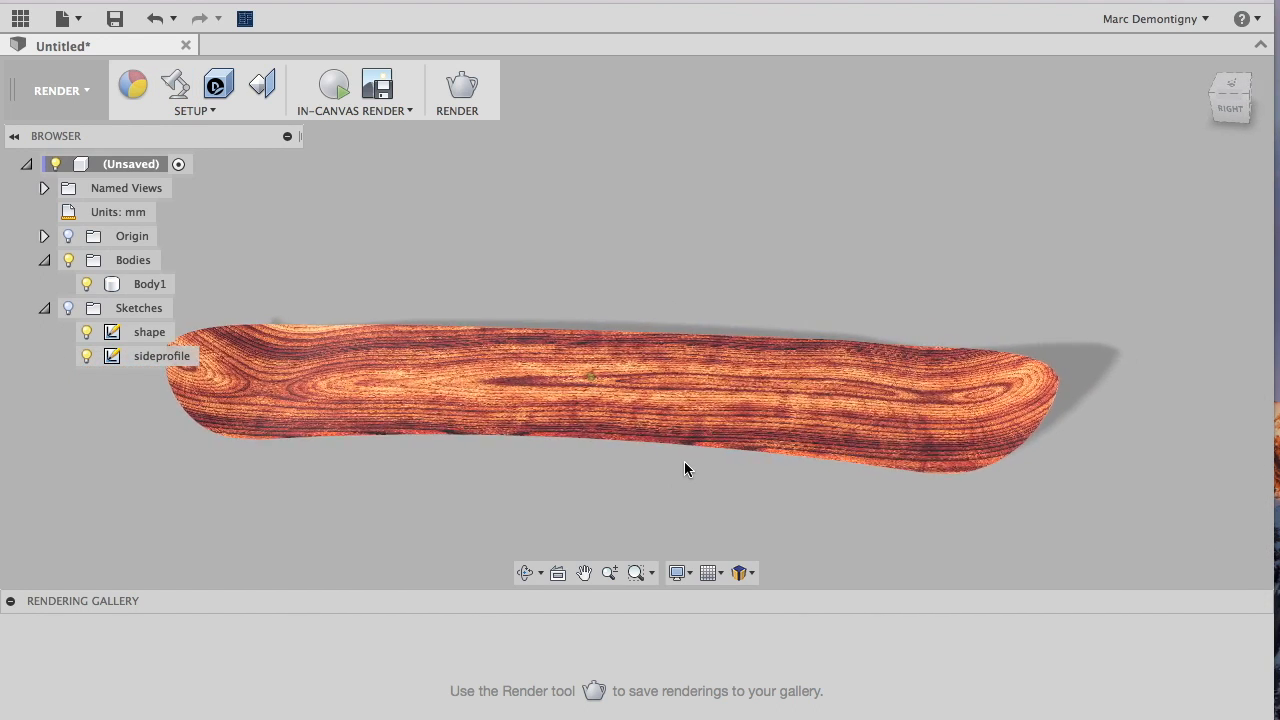
pyautogui.keyDown('shift'); pyautogui.hscroll(-5, 684, 461); pyautogui.keyUp('shift')
pyautogui.hscroll(-5, 684, 461)
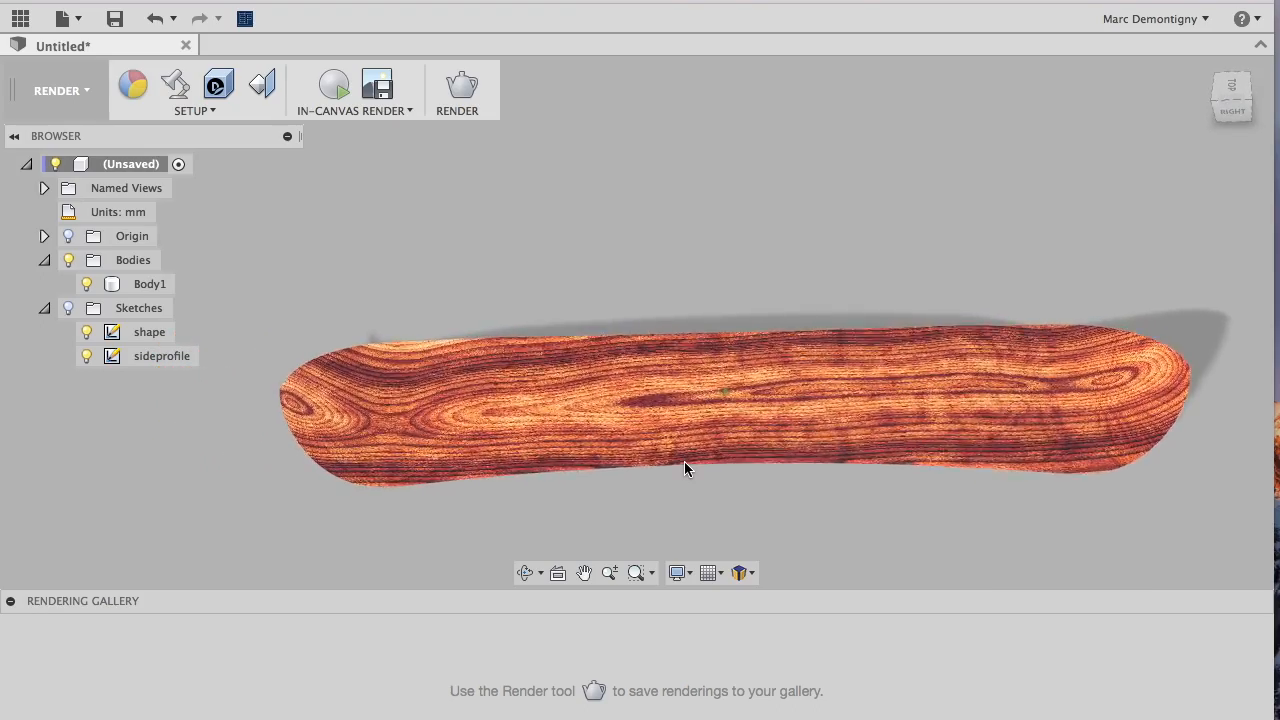
pyautogui.keyDown('shift'); pyautogui.scroll(4, 684, 461); pyautogui.keyUp('shift')
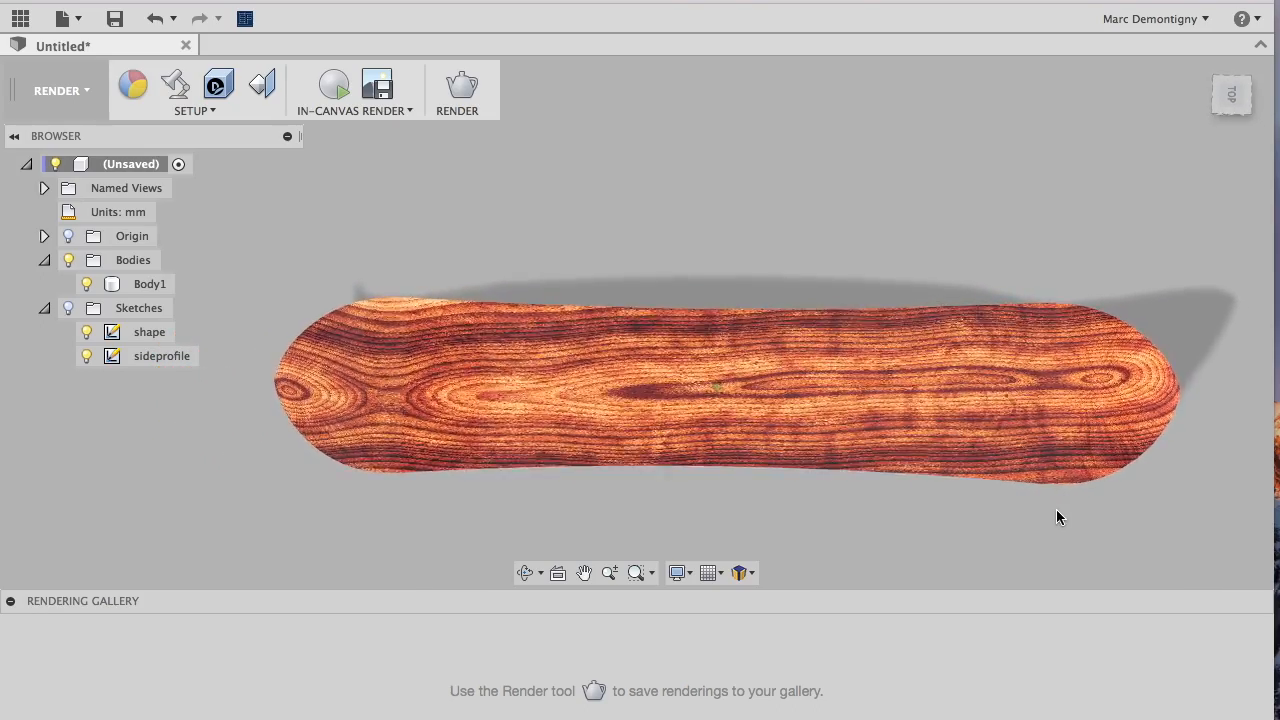
pyautogui.keyDown('shift'); pyautogui.scroll(6, 1056, 510); pyautogui.keyUp('shift')
pyautogui.keyDown('shift'); pyautogui.scroll(6, 1056, 510); pyautogui.keyUp('shift')
pyautogui.keyDown('shift'); pyautogui.hscroll(2, 814, 618); pyautogui.keyUp('shift')
pyautogui.hscroll(1, 653, 684)
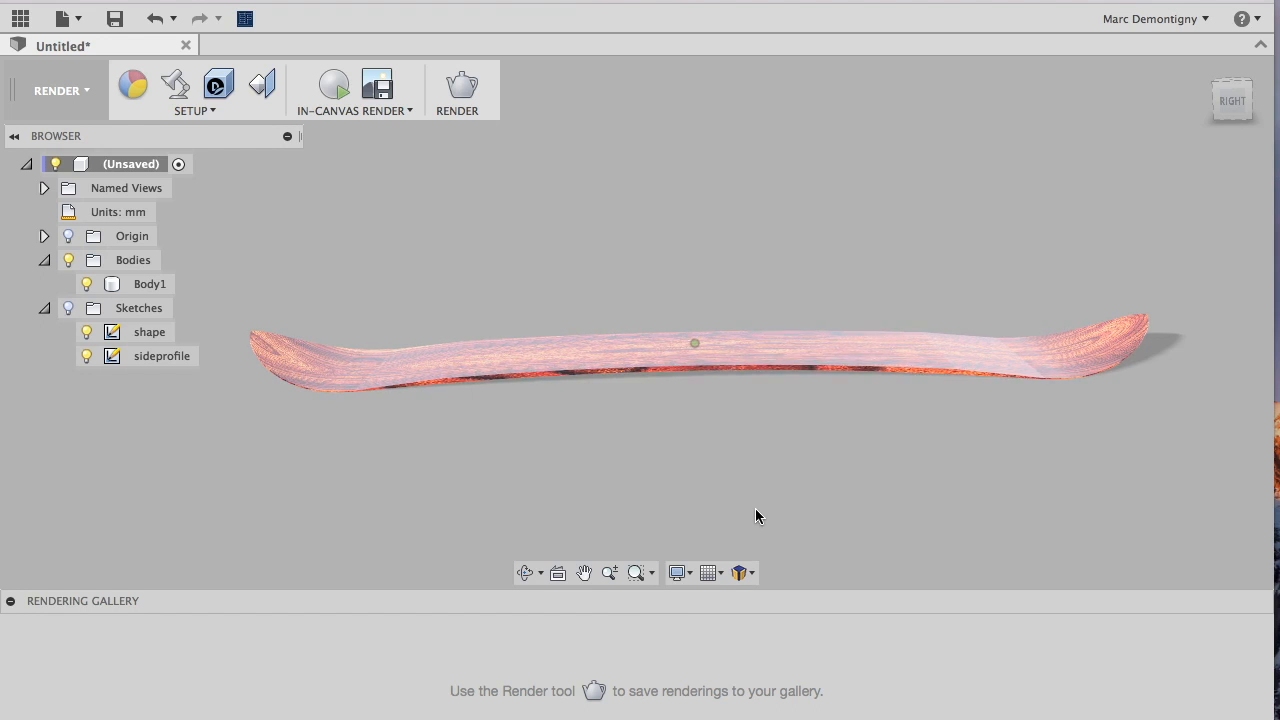
pyautogui.keyDown('shift'); pyautogui.scroll(3, 755, 509); pyautogui.keyUp('shift')
pyautogui.keyDown('shift'); pyautogui.scroll(3, 755, 516); pyautogui.keyUp('shift')
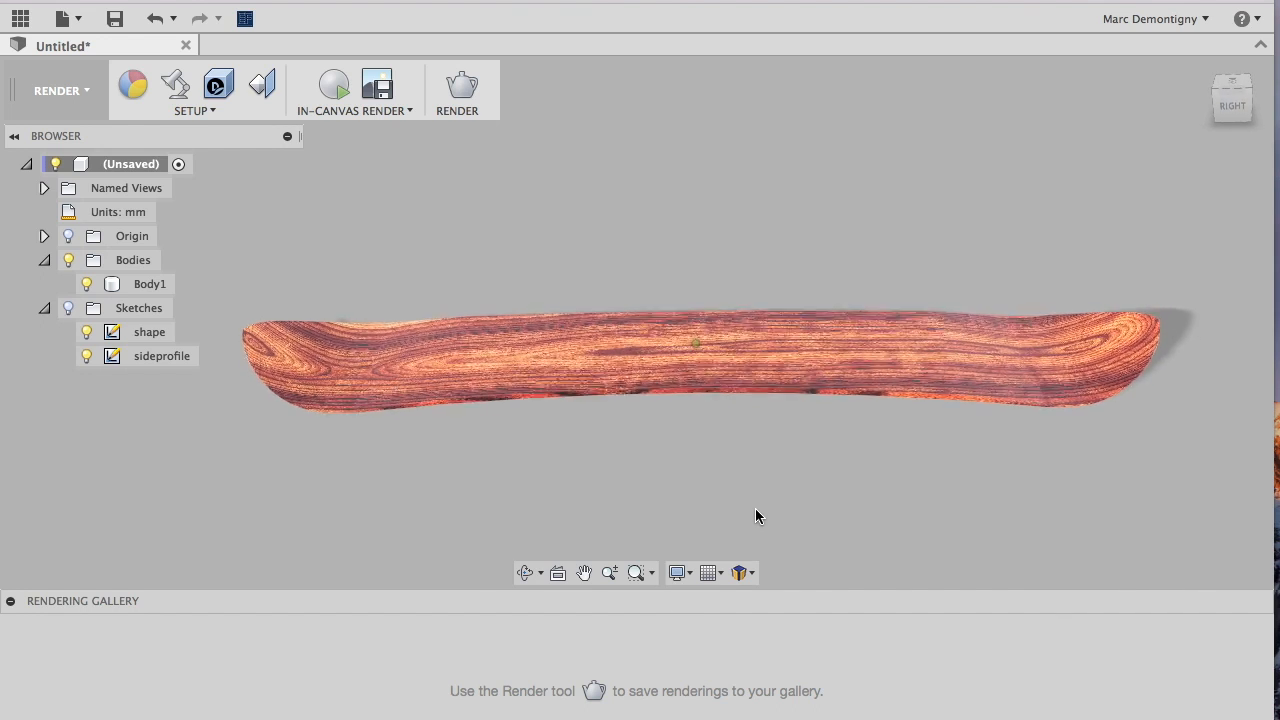